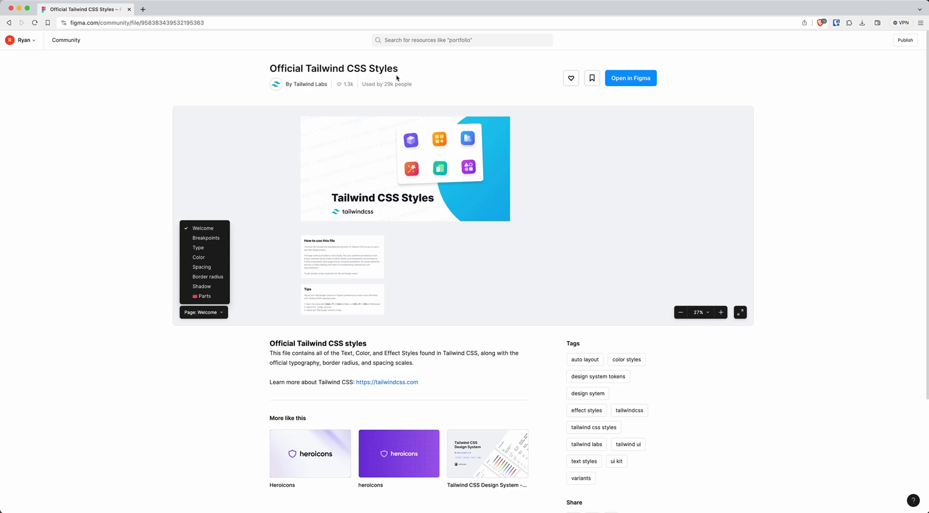
Open the Official Tailwind CSS Styles community file for editing, duplicate it and keep only the copy's tab open.
click(634, 78)
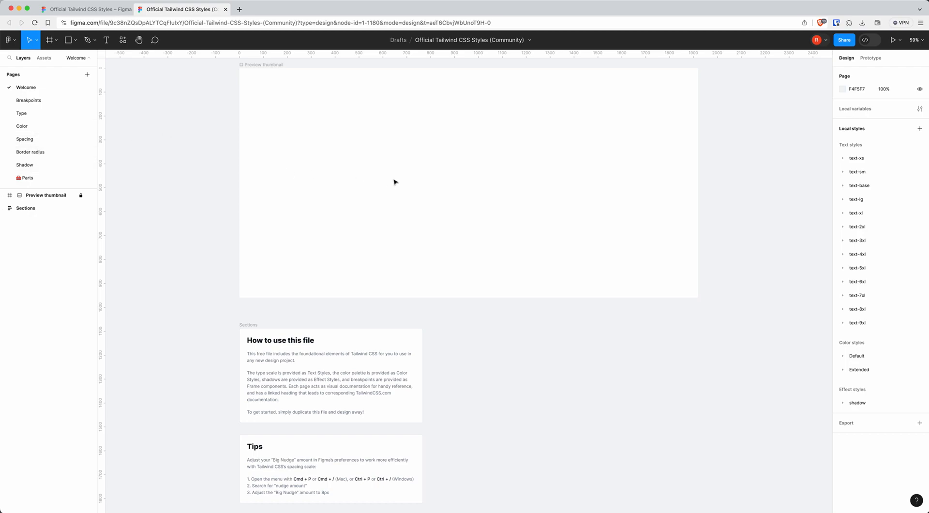
click(530, 40)
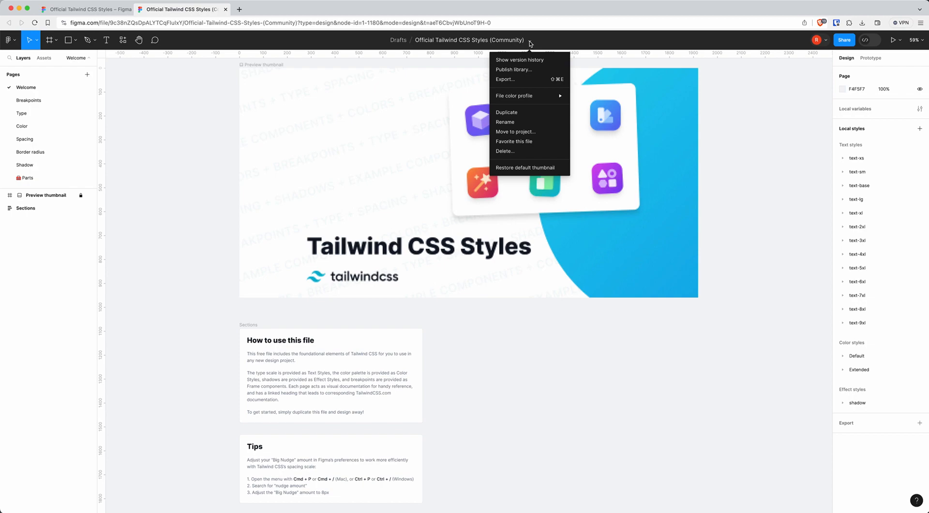
click(506, 112)
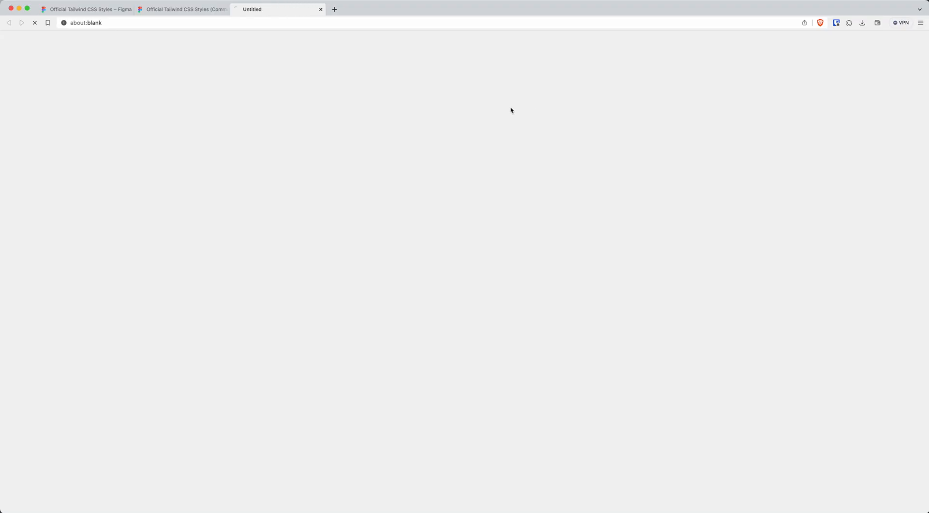
click(225, 9)
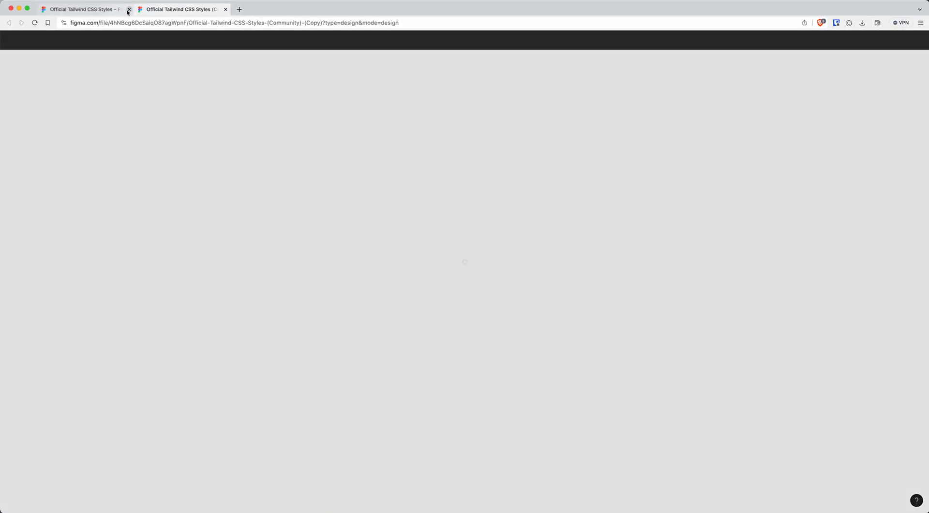
click(129, 10)
Rename the duplicated file to "Simple Website Design".
double_click(483, 40)
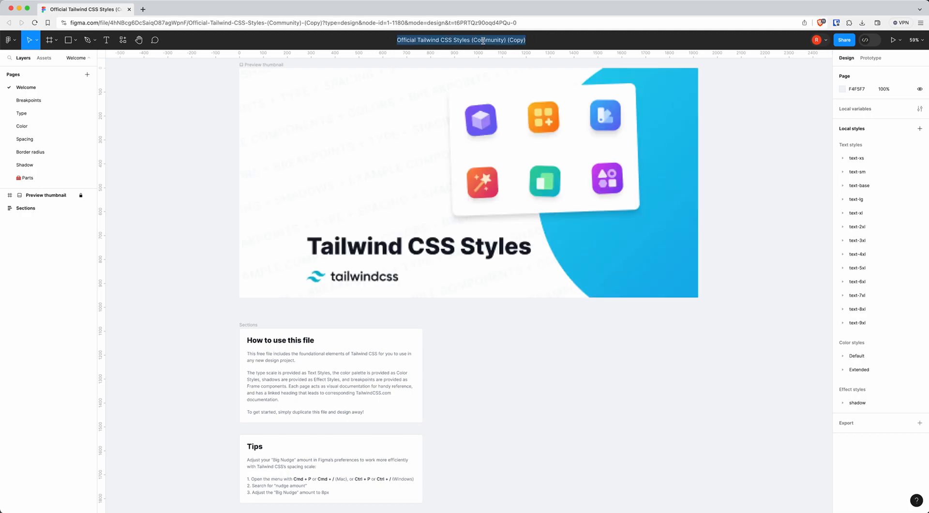
text(Simple )
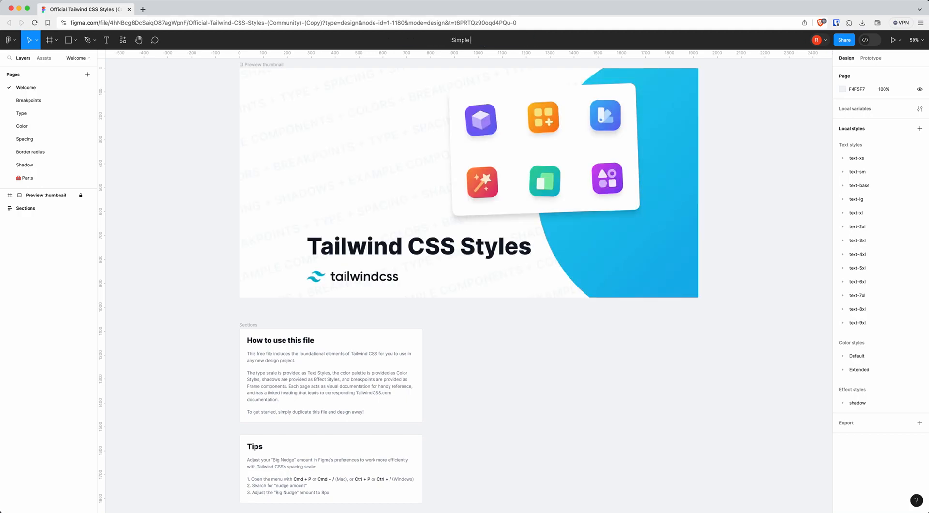
text(Website Design)
key(Return)
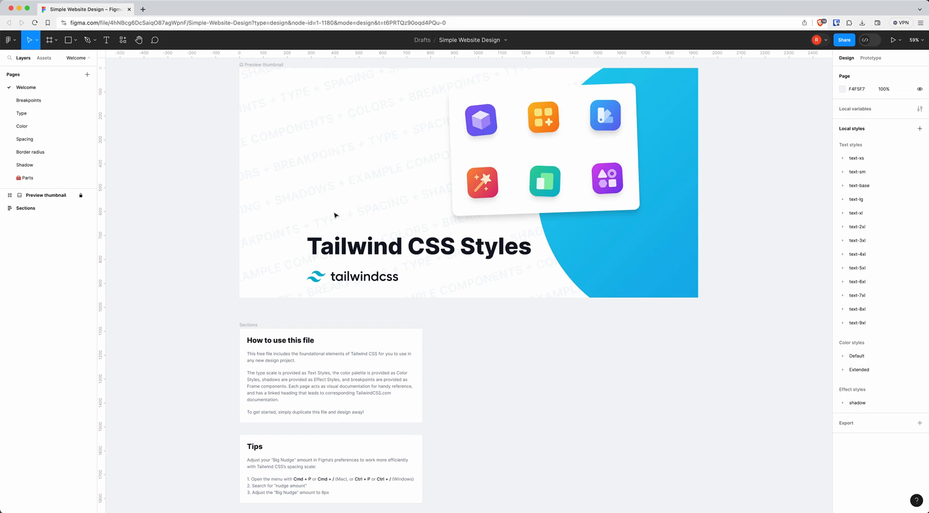
Add a new page to the file and name it "Landing Page".
click(86, 76)
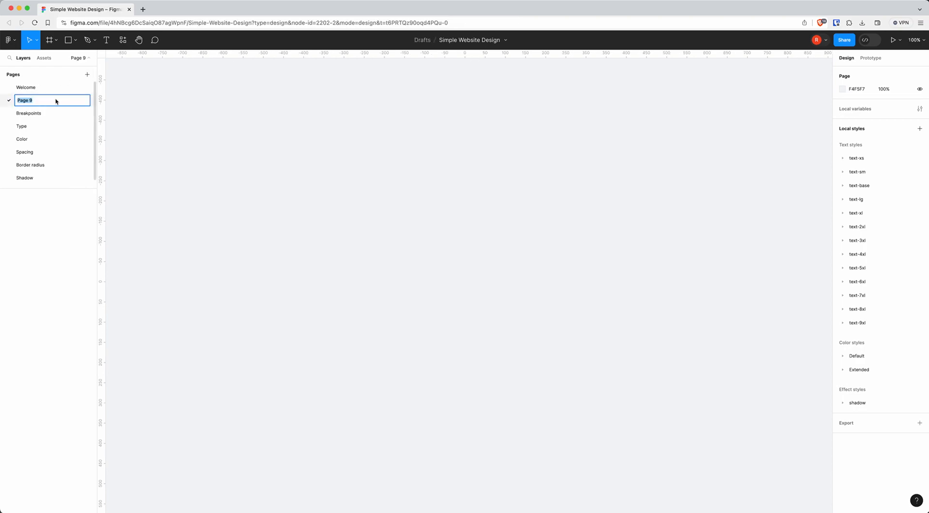
text(Landing Page)
key(Return)
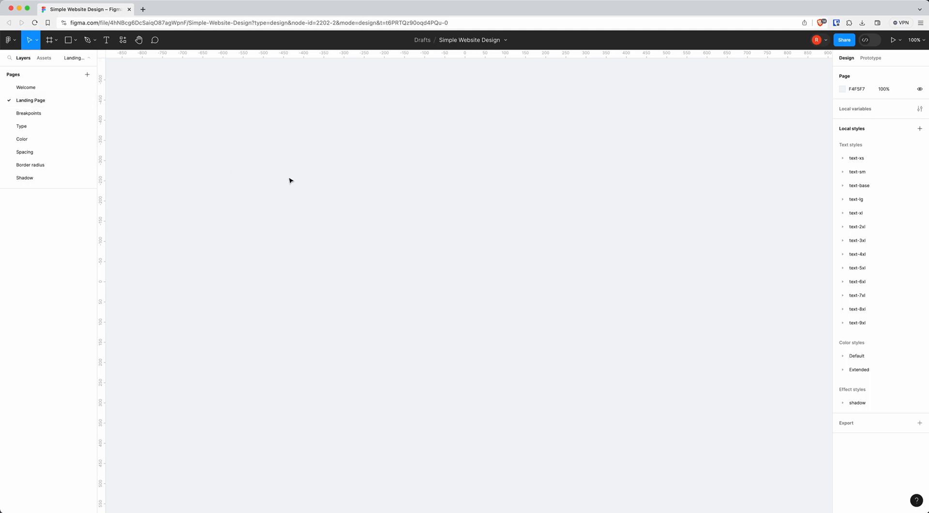
Draw a frame about 1061 × 800 on the Landing Page and shift it slightly on the canvas.
key(f)
drag(266, 96, 695, 419)
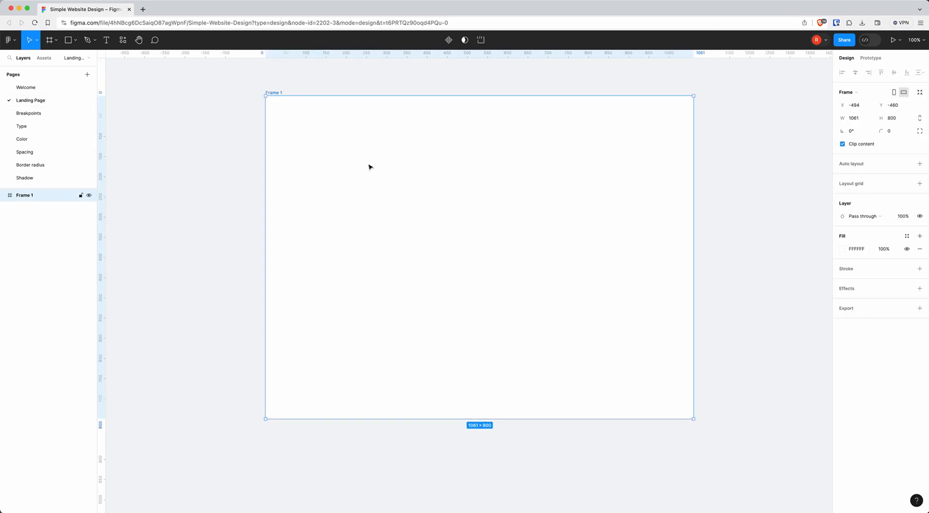
drag(278, 93, 266, 98)
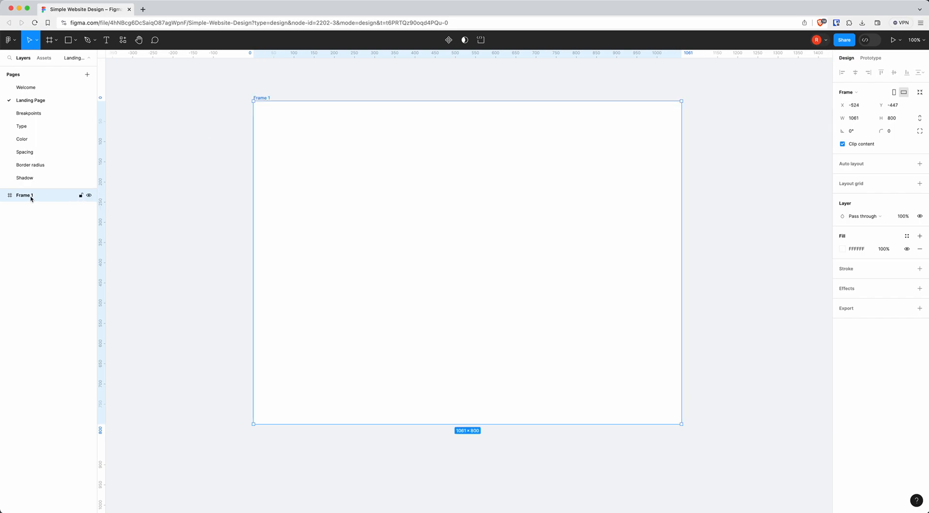
Apply auto layout to the frame and give it a fixed width of 1440.
key(shift+a)
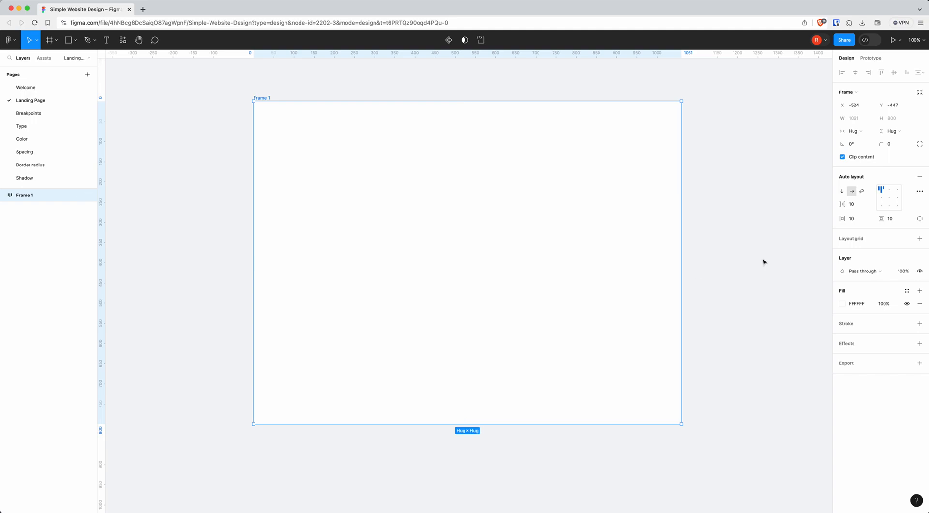
click(861, 131)
click(863, 122)
click(856, 118)
text(144)
key(Return)
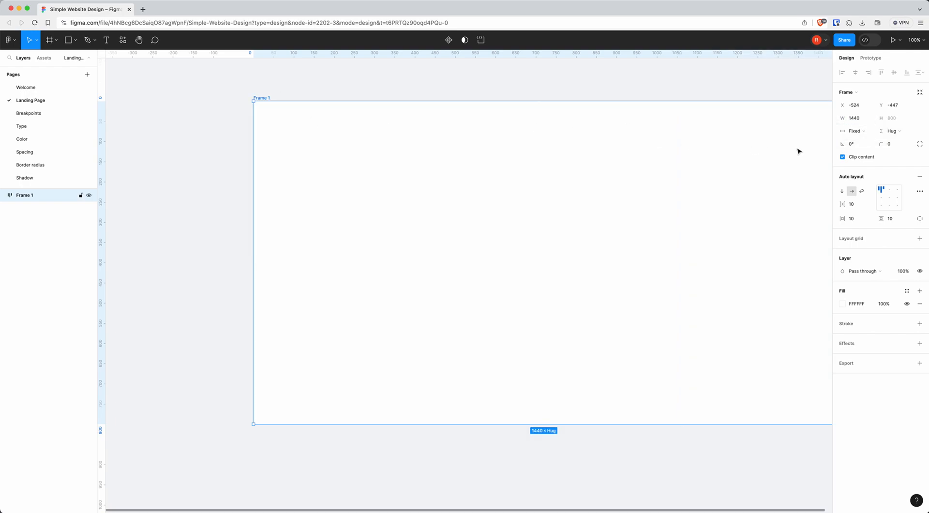
Move the frame further left on the canvas and give it a fixed height of 3000.
drag(266, 99, 214, 100)
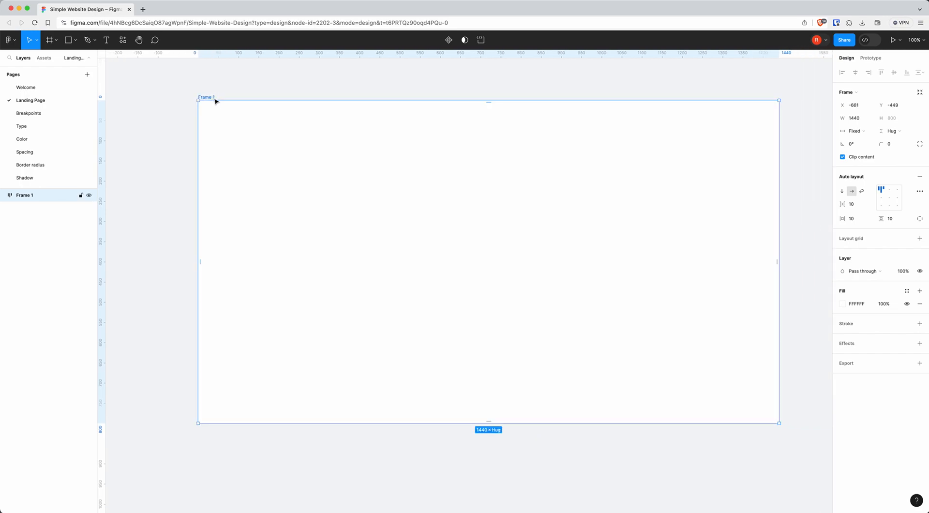
scroll(363, 192, down, 2)
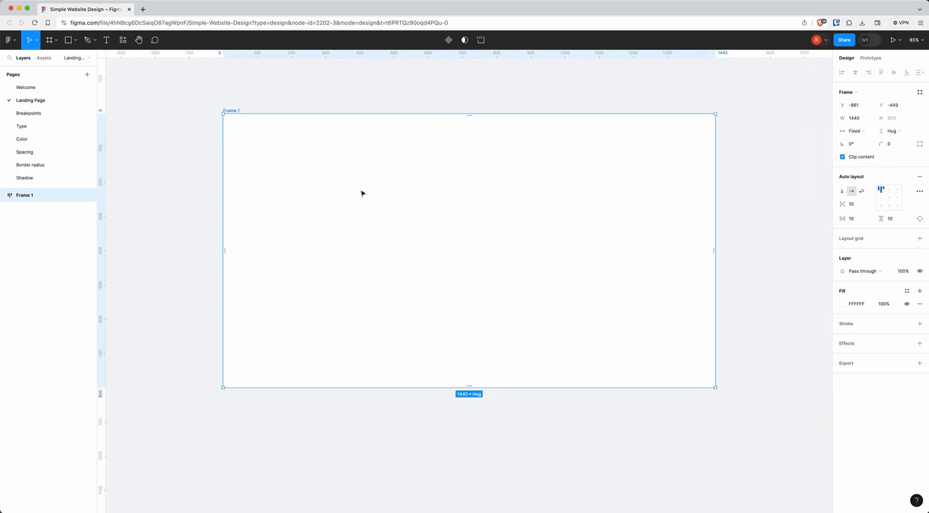
scroll(363, 194, up, 2)
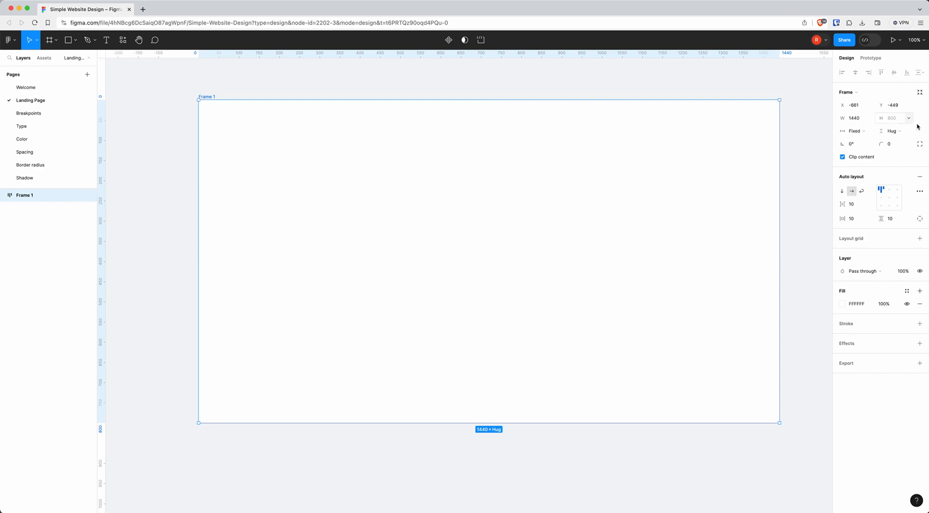
click(899, 131)
click(897, 123)
click(894, 119)
text(3000)
key(Return)
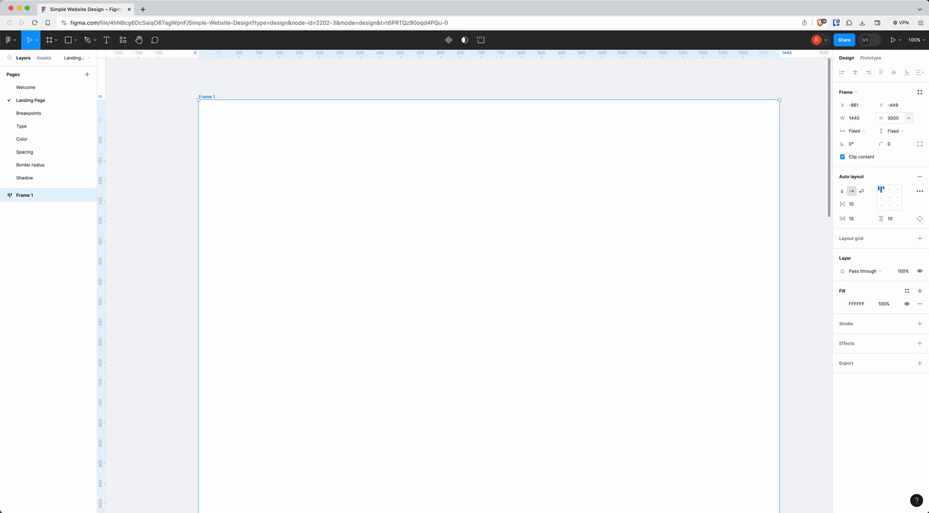
Add a text layer reading "Home" on the empty canvas above the frame.
scroll(659, 278, down, 3)
scroll(659, 279, up, 3)
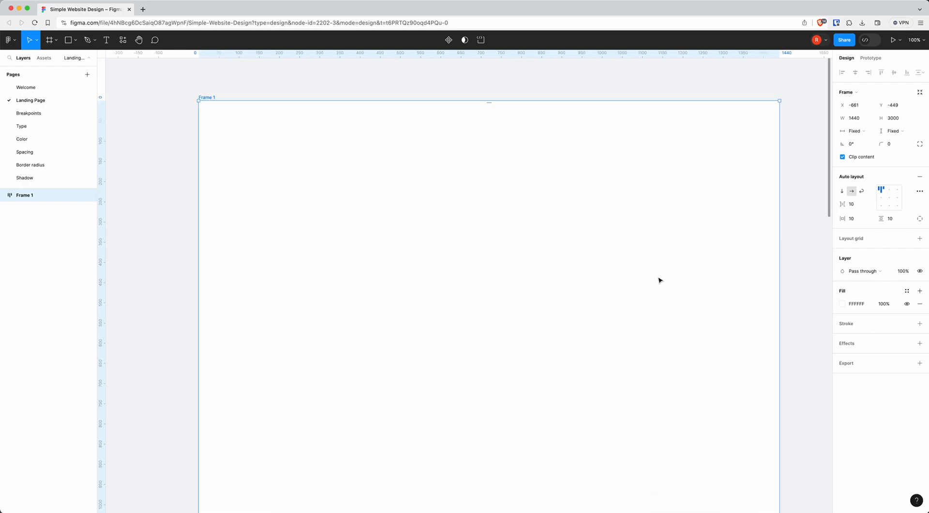
scroll(659, 279, right, 2)
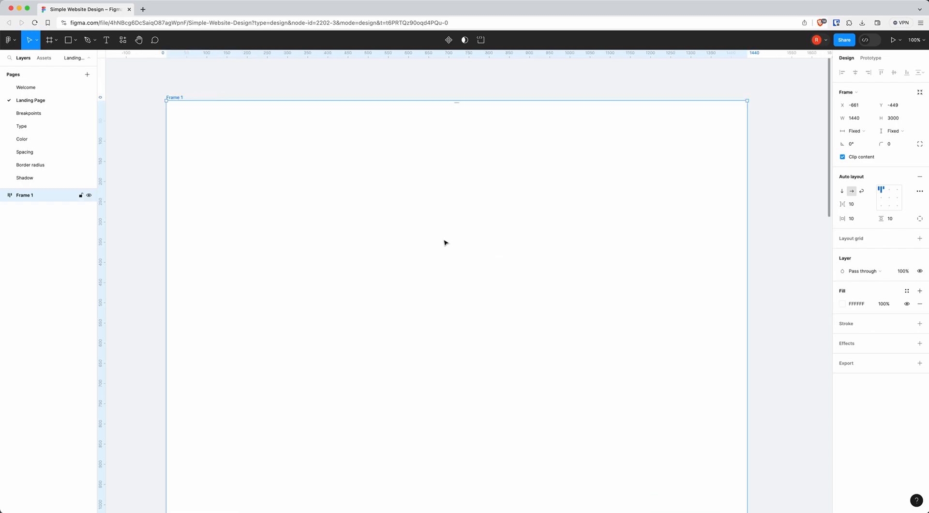
scroll(440, 239, down, 1)
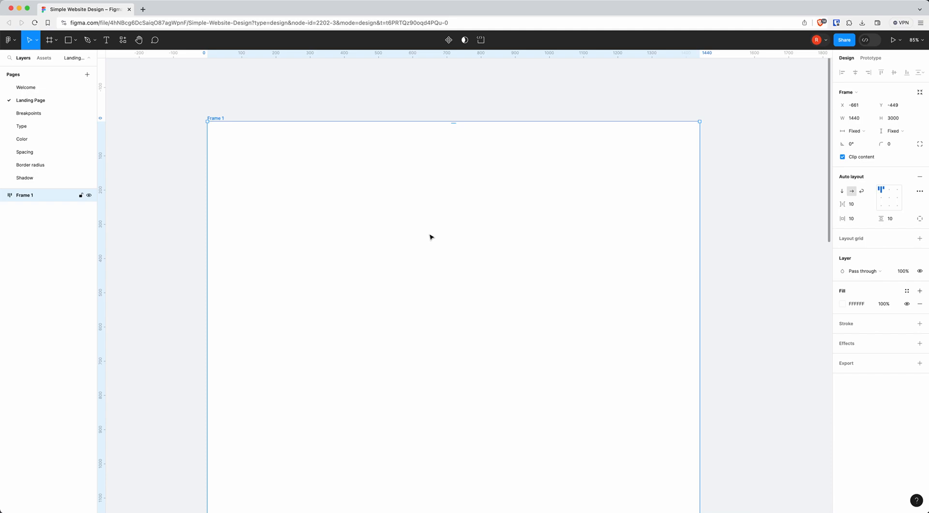
scroll(435, 241, up, 5)
scroll(432, 242, down, 2)
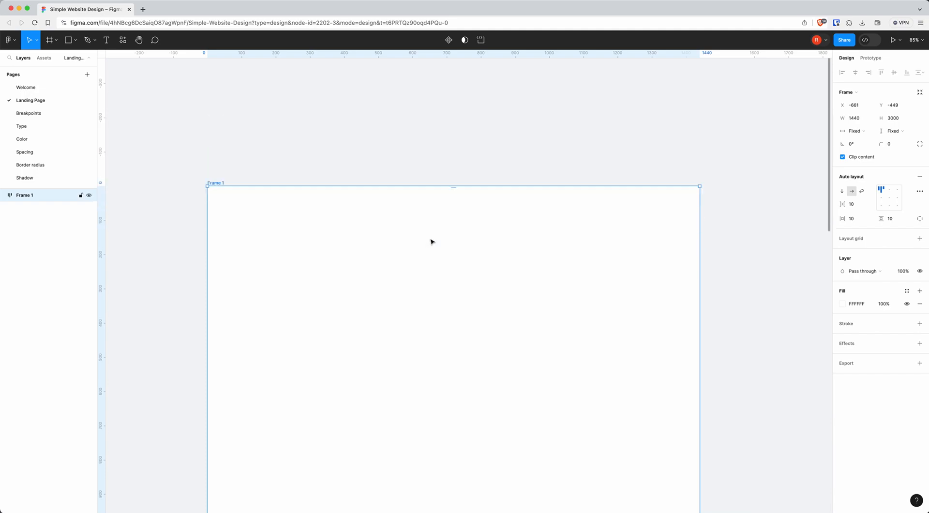
click(359, 142)
key(t)
click(327, 137)
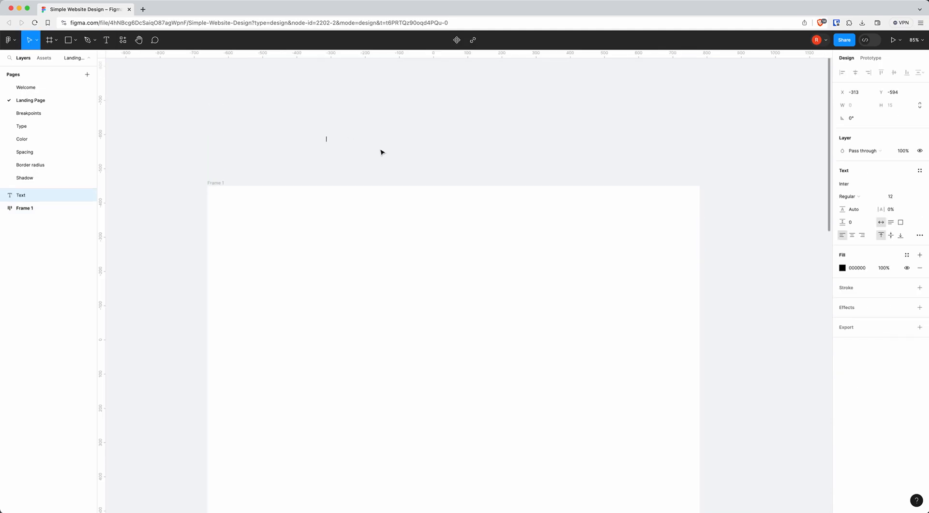
text(Home)
key(Escape)
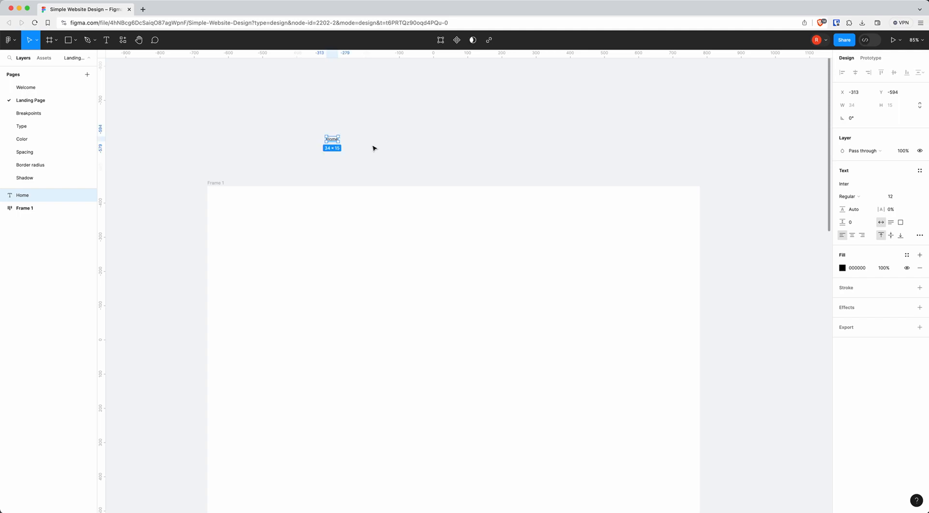
key(Escape)
Add a text layer reading "About" to the right of the Home label.
key(t)
click(347, 140)
text(About)
key(Escape)
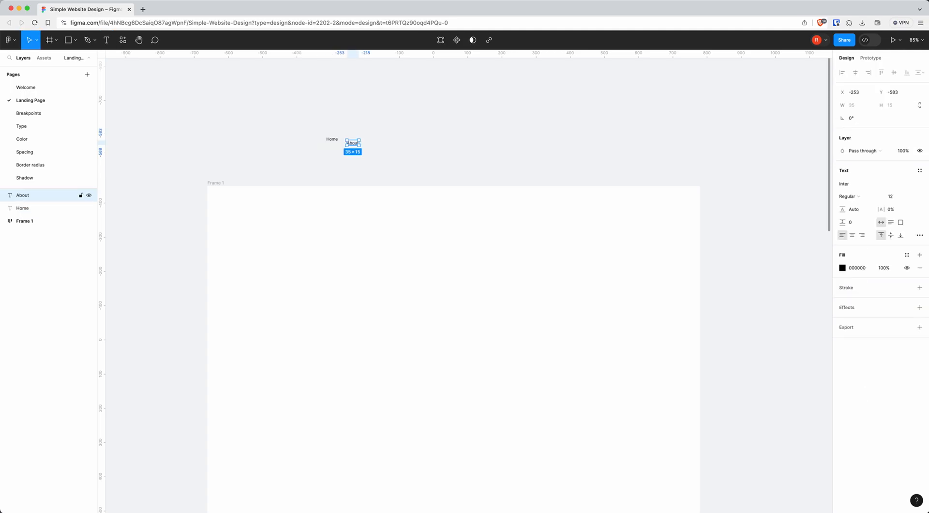
key(Escape)
Add a text layer reading "Services" to the right of the About label.
key(t)
click(368, 141)
text(Se)
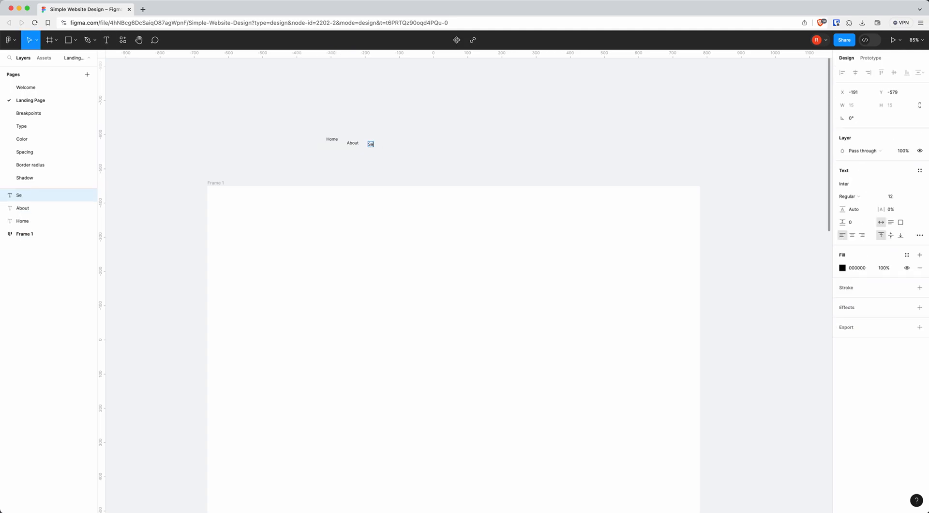
text(rvices)
key(Escape)
key(Escape)
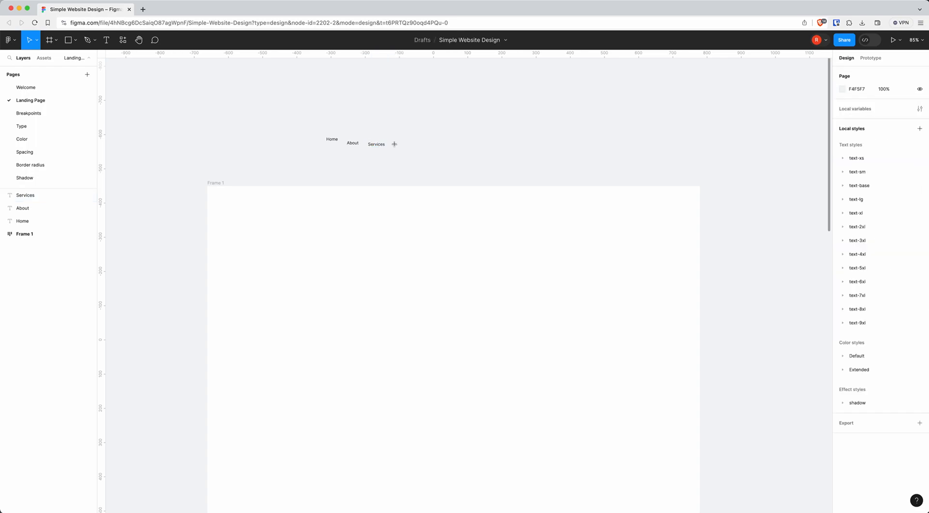
Add a text layer reading "Portfolio" to the right of the Services label.
key(t)
click(394, 144)
text(Portfolio)
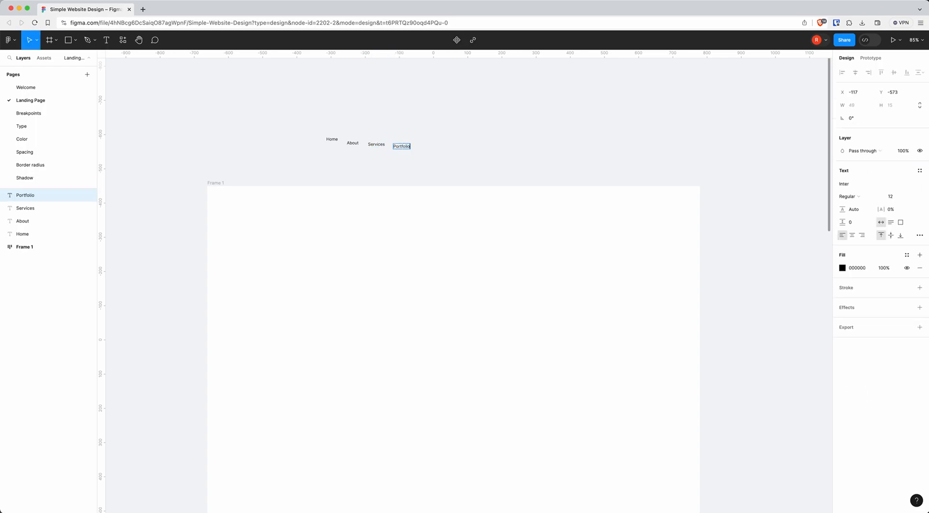
key(Escape)
key(Escape)
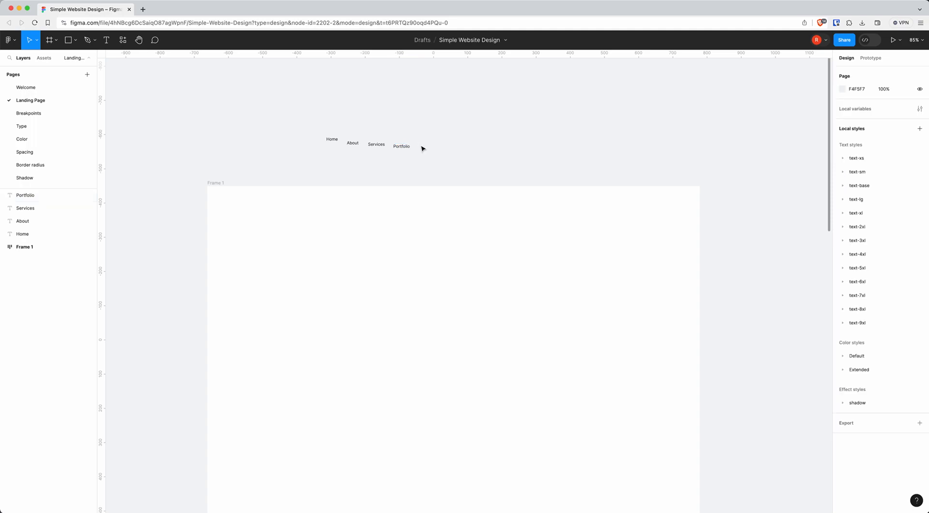
Add a text layer reading "Contact" to the right of the Portfolio label.
key(t)
click(421, 145)
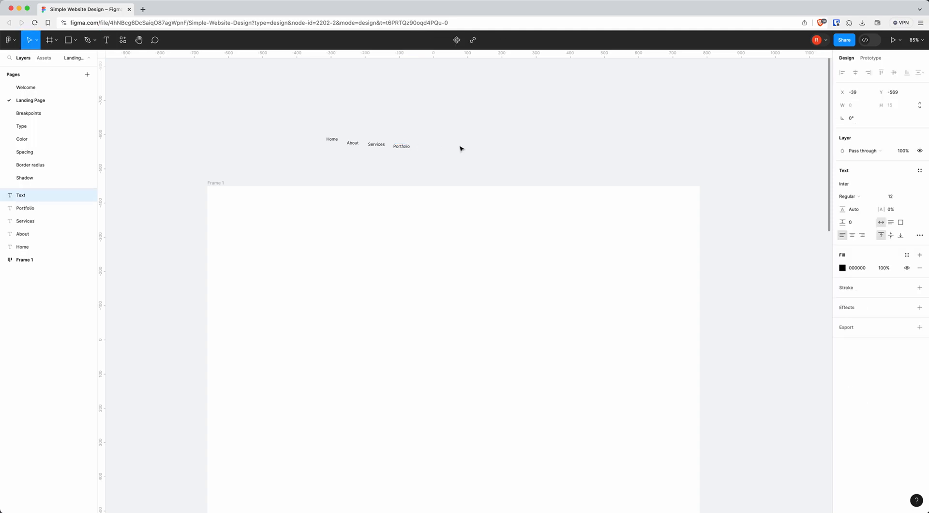
text(Contact)
key(Escape)
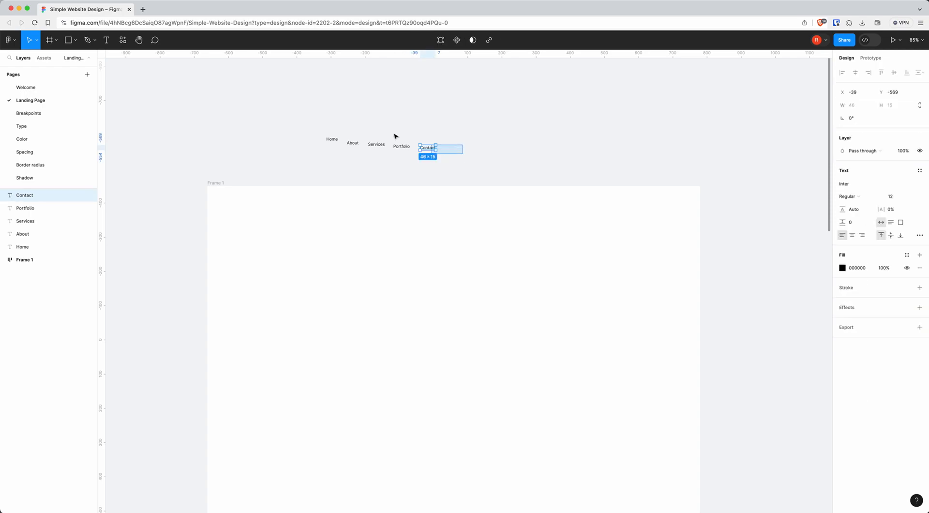
Set the font size of all five navigation labels to 16 and keep Inter as their font.
drag(464, 160, 317, 121)
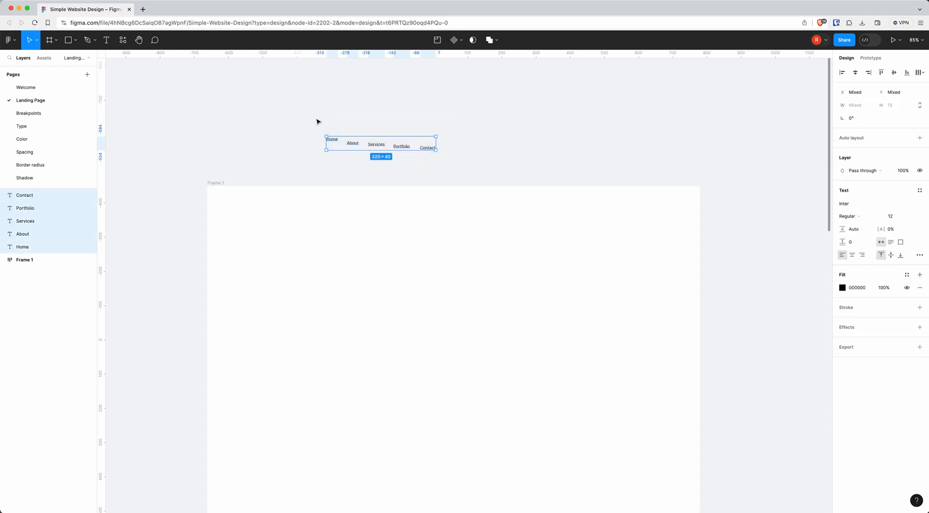
click(914, 220)
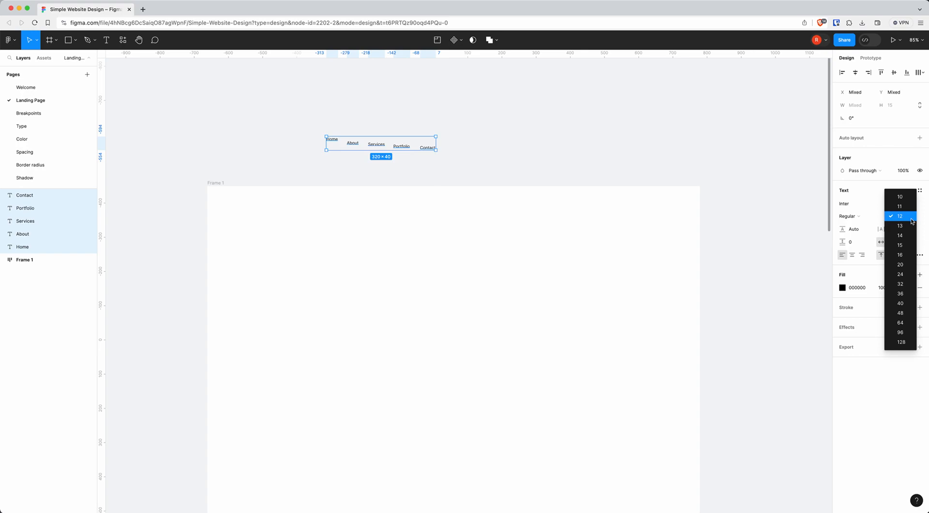
click(903, 257)
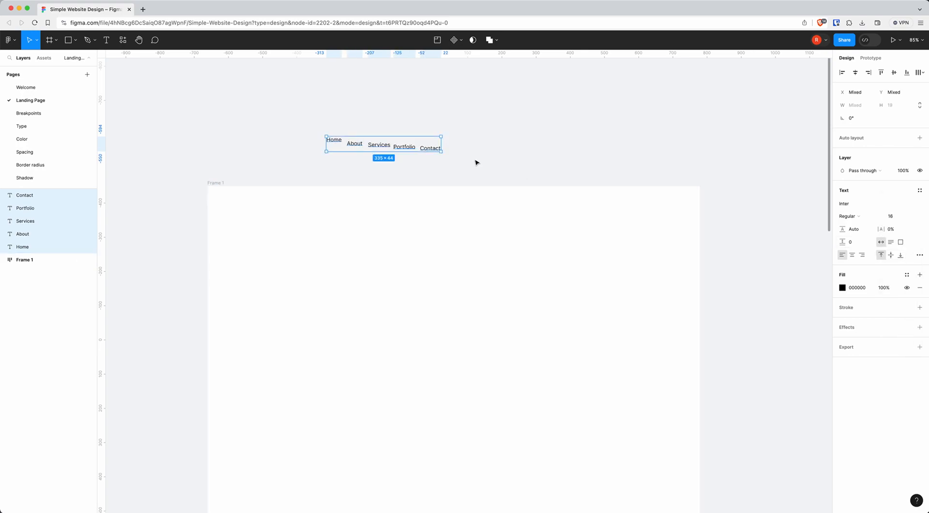
click(847, 205)
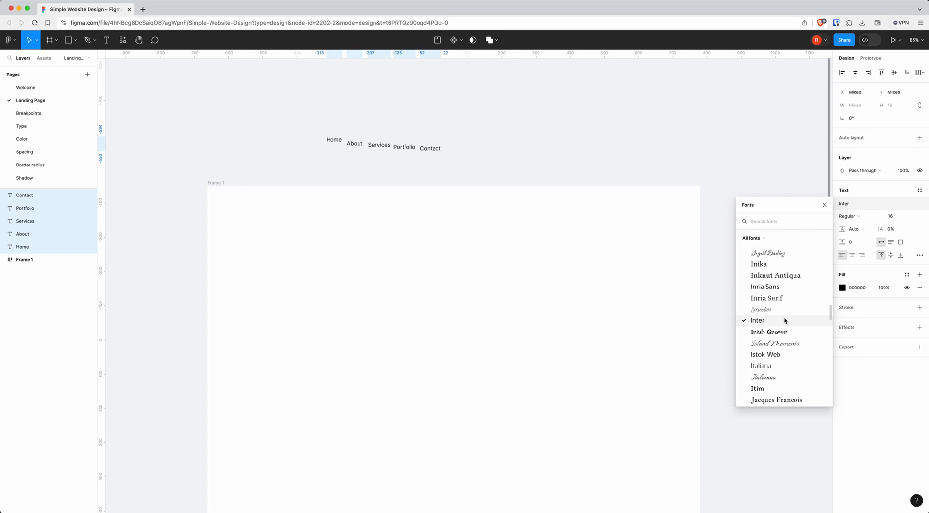
click(786, 158)
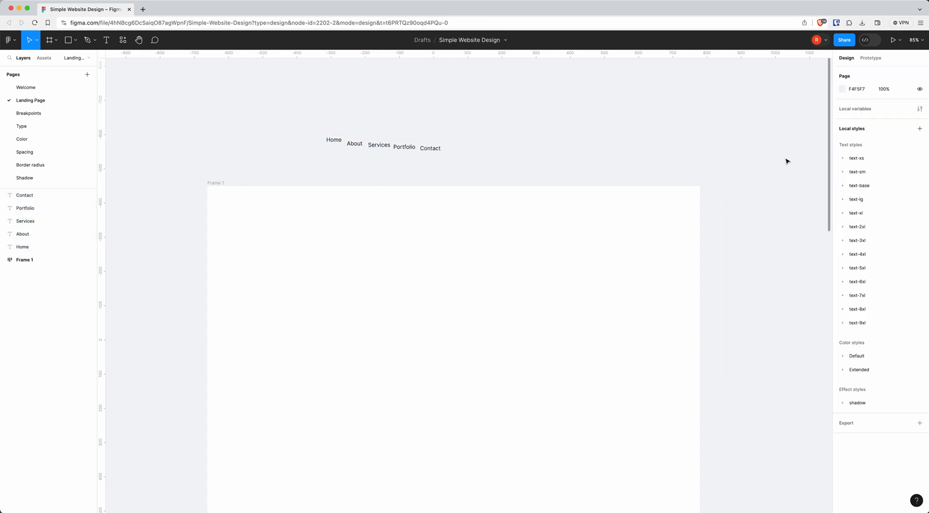
Wrap the five navigation labels in one auto layout frame with horizontal direction and a width that hugs its contents.
drag(426, 150, 435, 148)
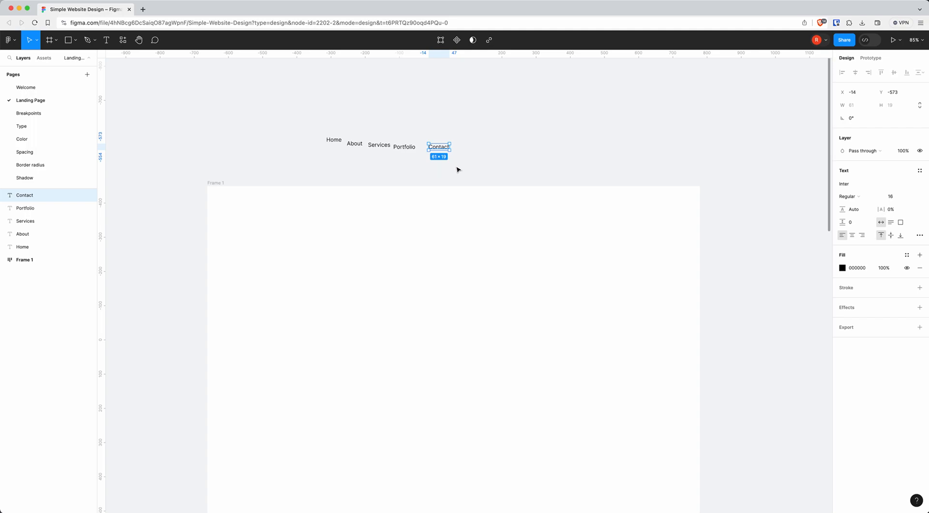
click(459, 170)
drag(469, 165, 295, 124)
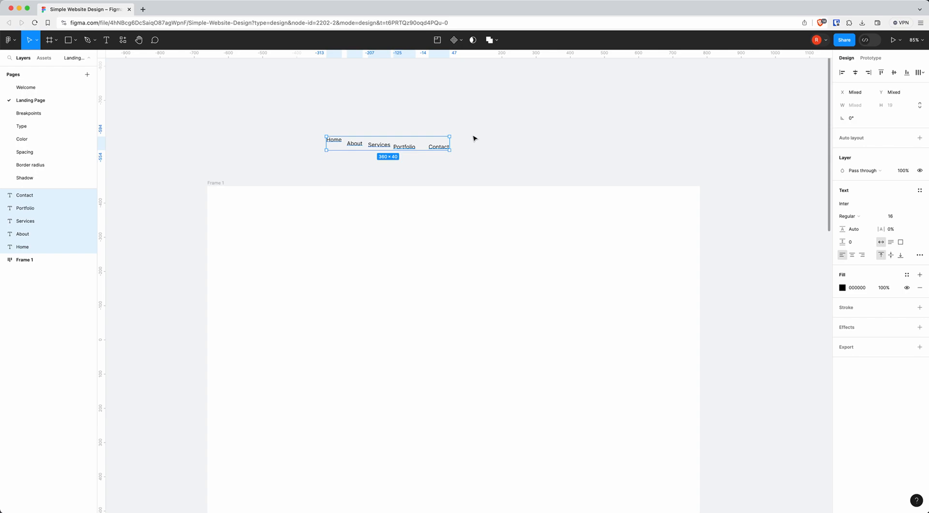
key(shift+a)
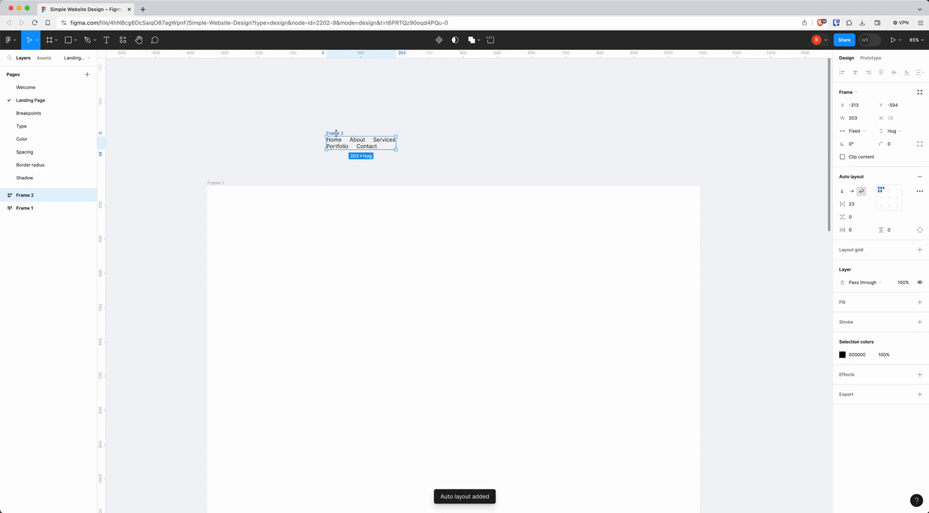
click(852, 192)
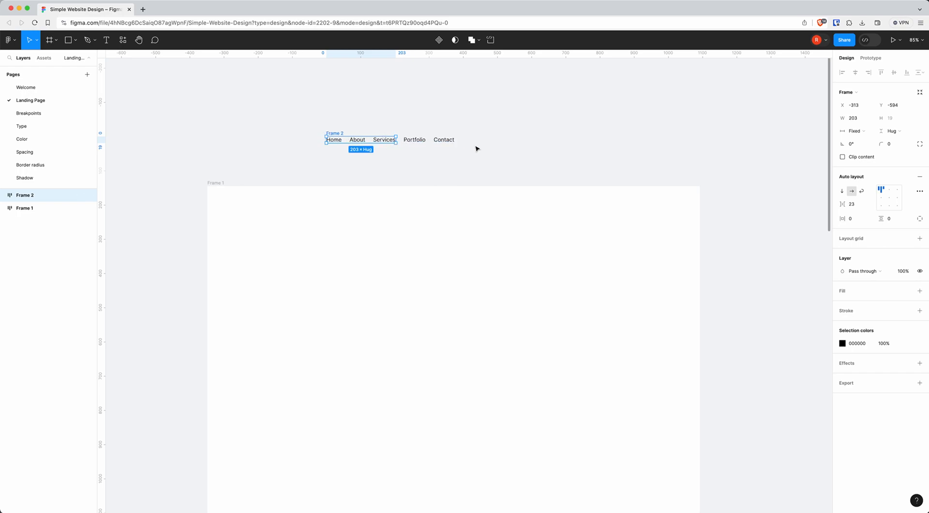
click(853, 134)
click(853, 143)
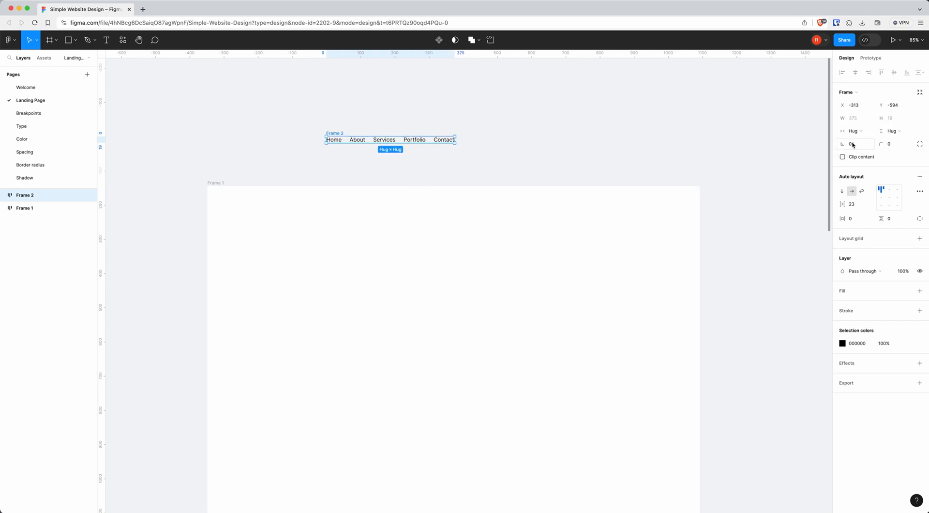
Move the navigation frame closer to Frame 1 and set the gap between its items to 24.
drag(336, 134, 357, 151)
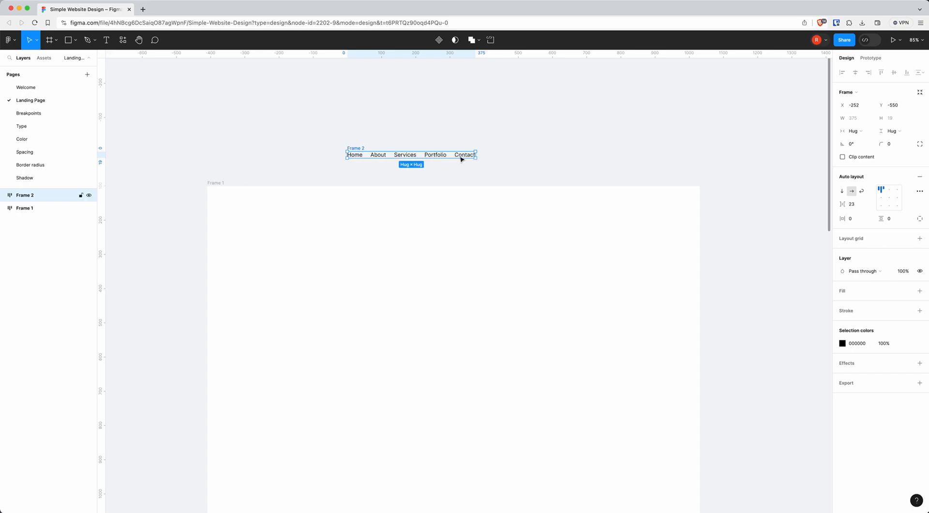
click(854, 204)
text(24)
key(Return)
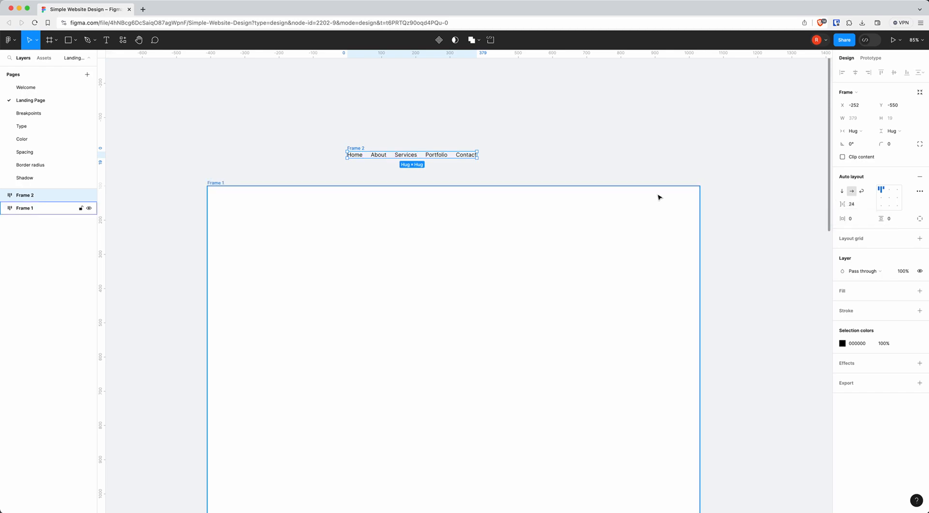
Wrap the Contact label in its own auto layout frame inside the navigation frame.
double_click(466, 158)
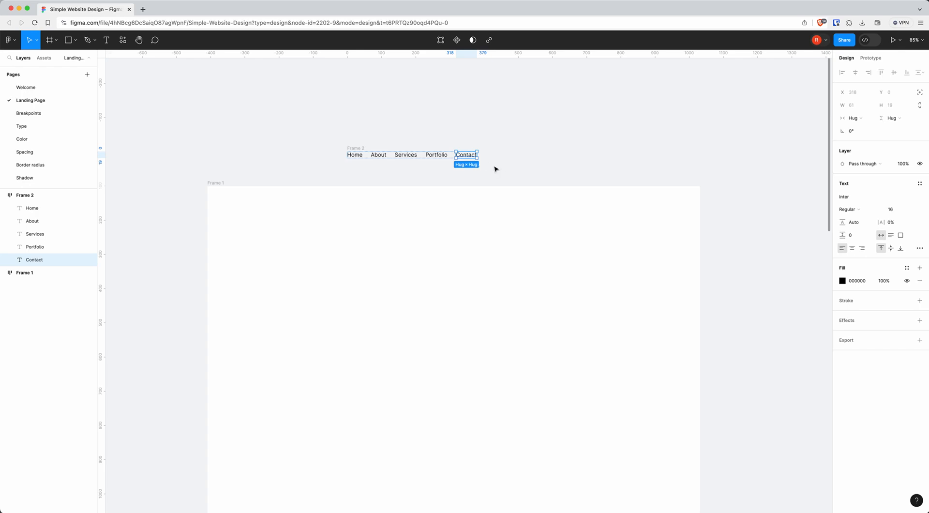
key(shift+a)
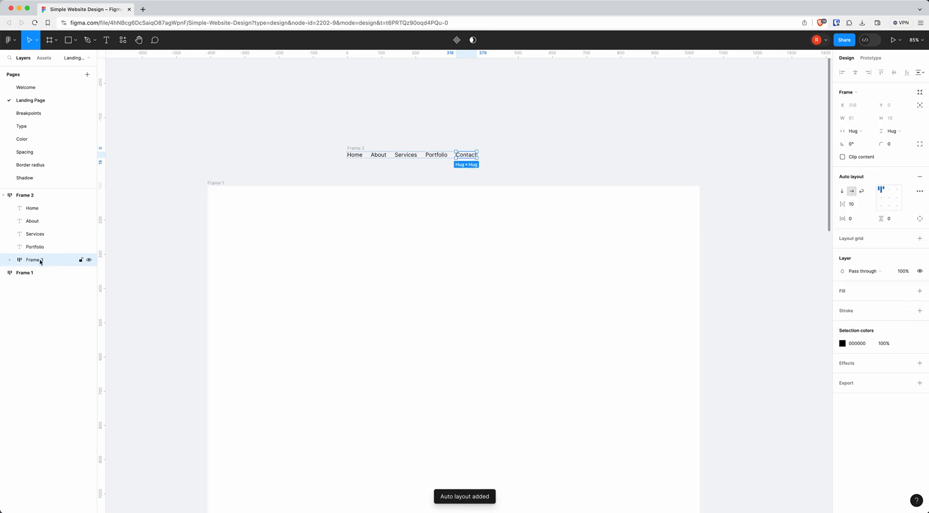
Rename the outer navigation frame "Links" and the frame around the Contact label "Button".
double_click(29, 195)
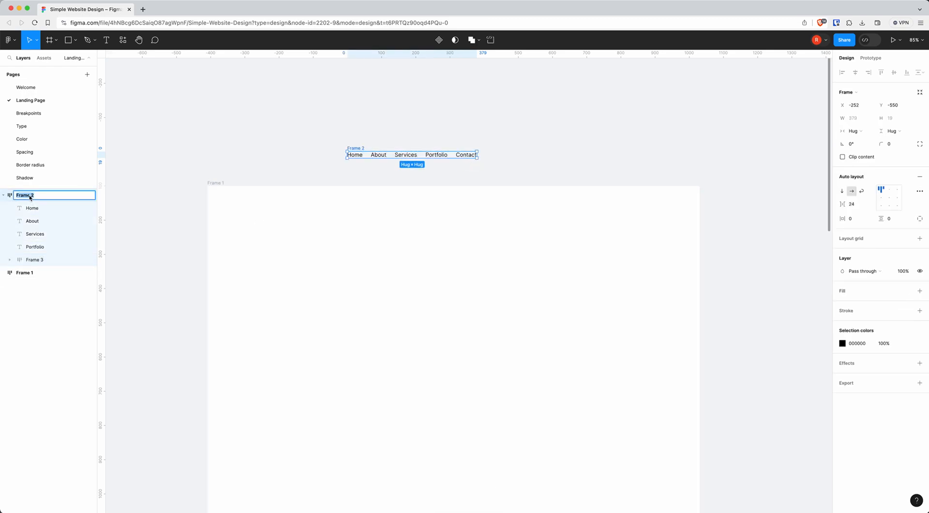
text(Links)
key(Return)
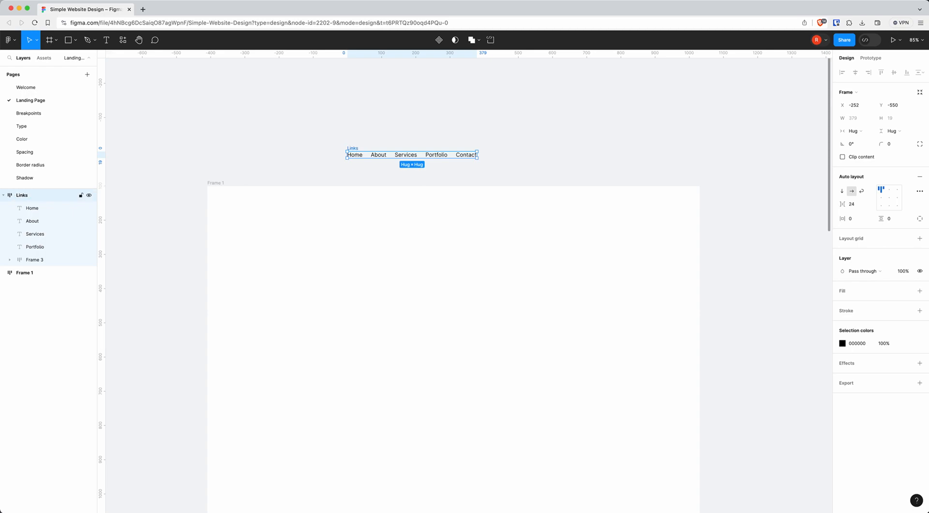
double_click(35, 260)
text(Button)
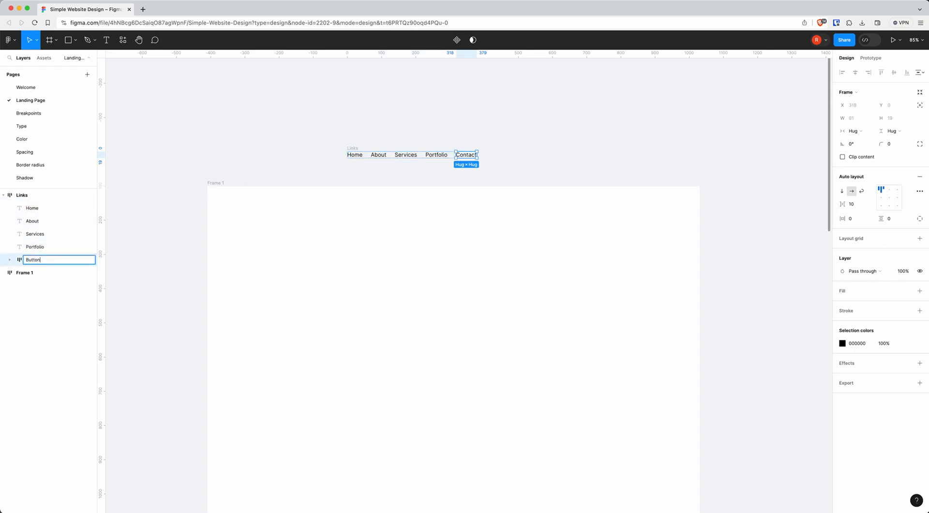
key(Return)
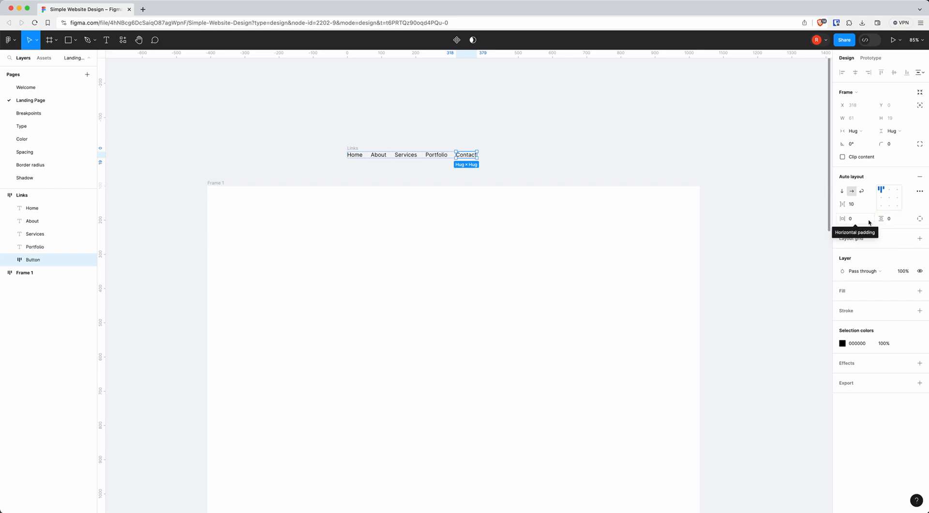
Set the Button frame's padding to 16 horizontal and 8 vertical, and centre-align the items of the Links frame.
click(852, 221)
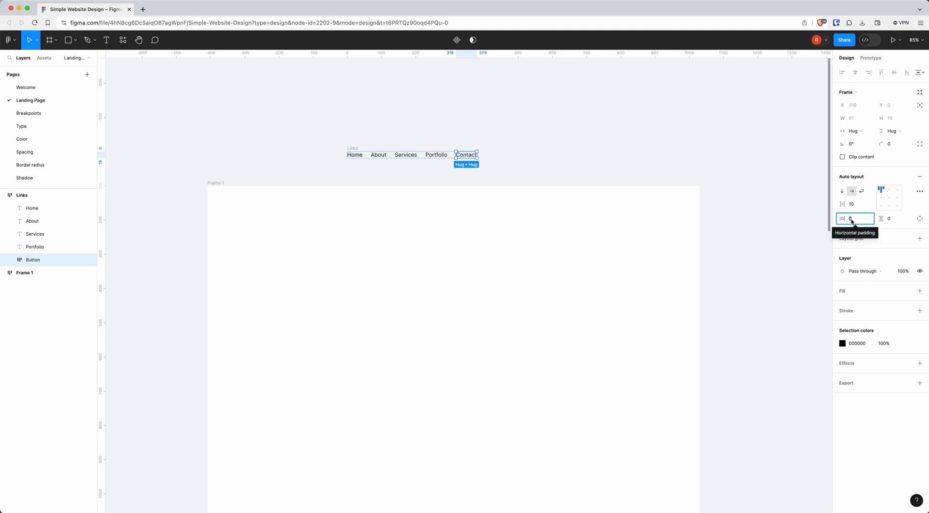
text(16)
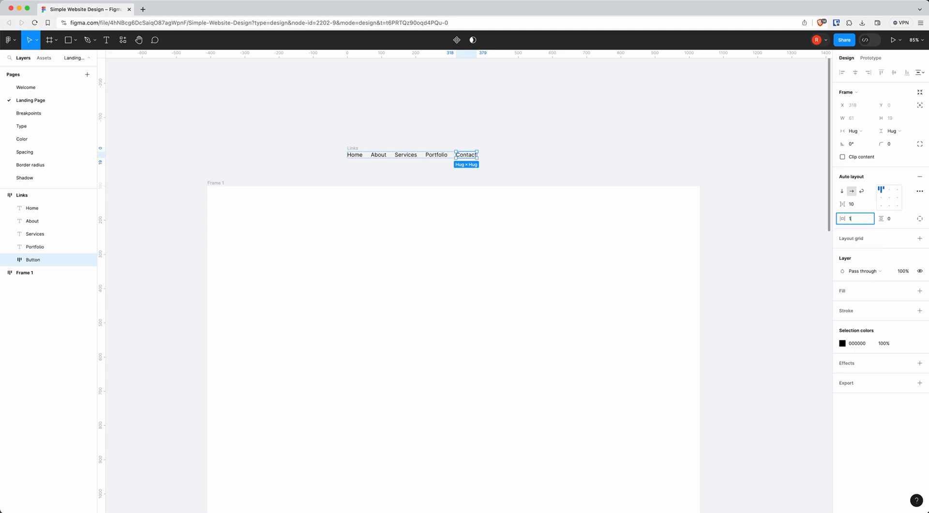
key(Return)
click(891, 219)
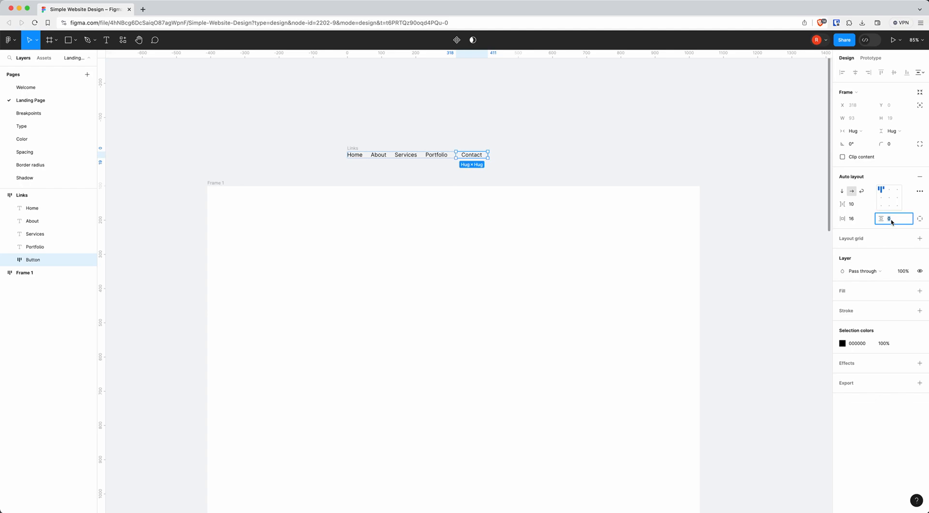
text(8)
key(Return)
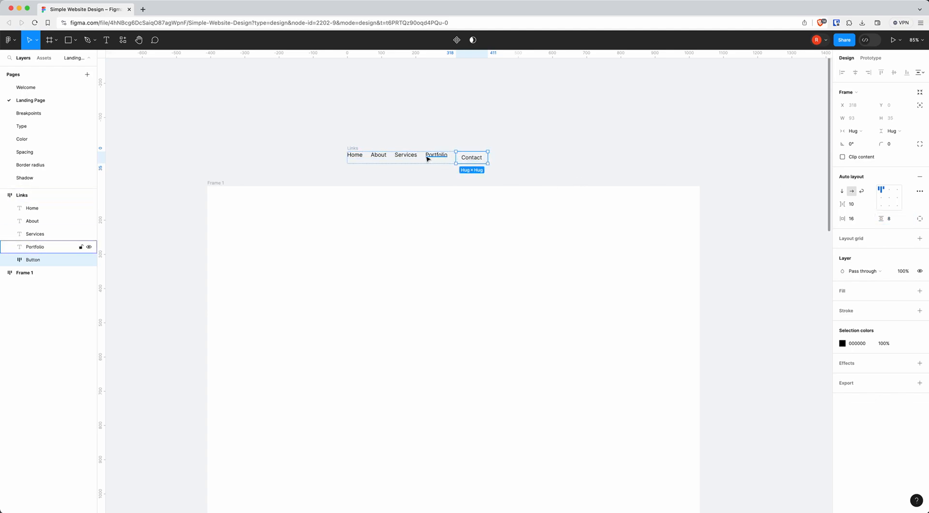
click(356, 151)
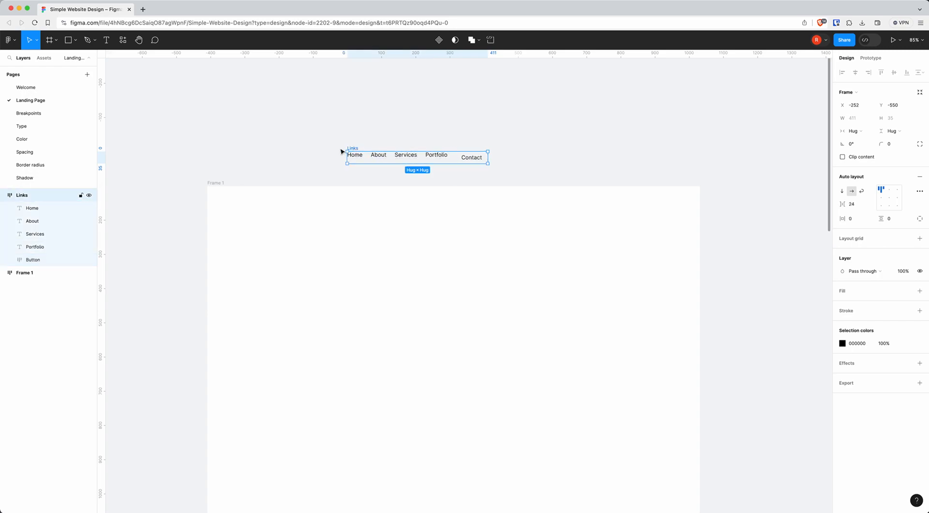
click(889, 197)
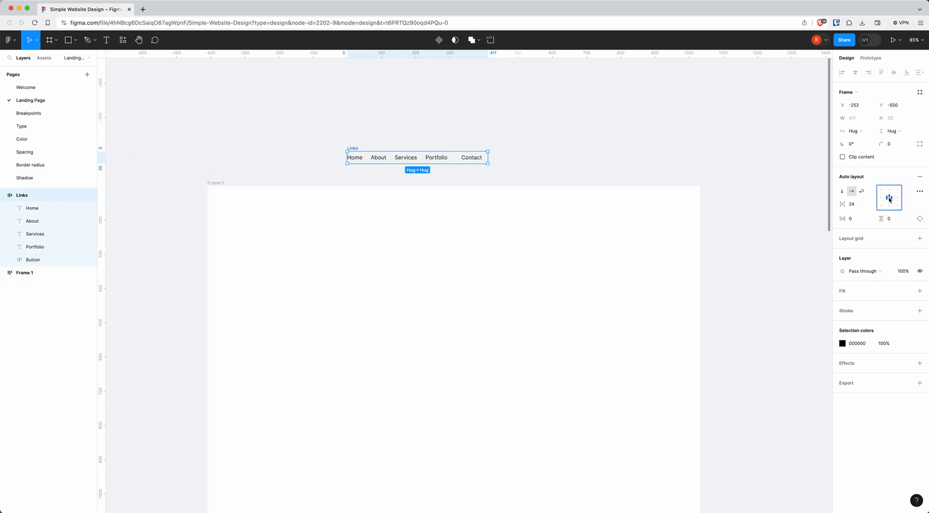
Add a Default/gray/900 stroke to the Button frame and set its corner radius to 999.
click(474, 161)
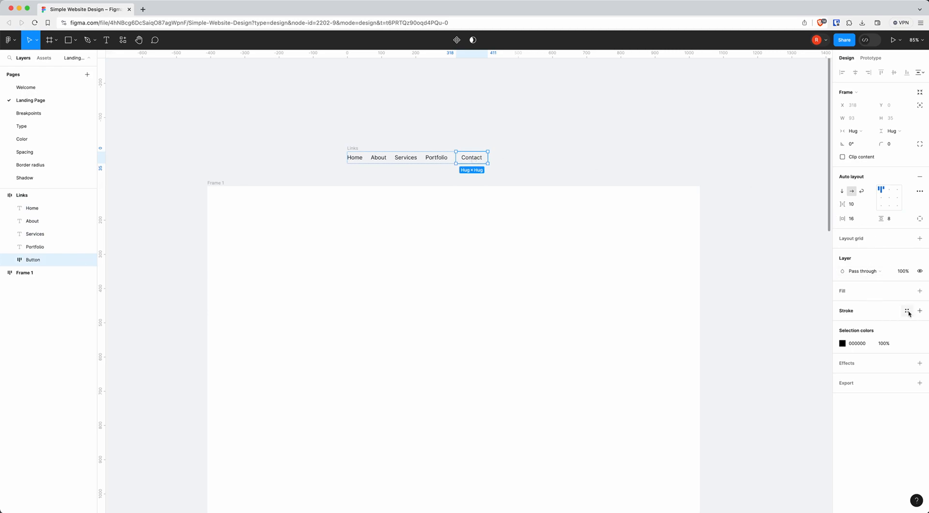
click(908, 312)
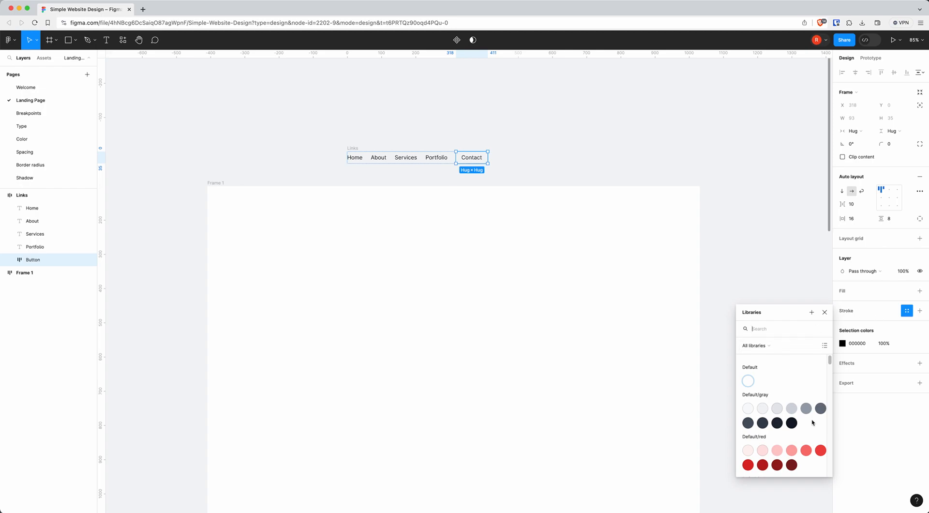
click(792, 423)
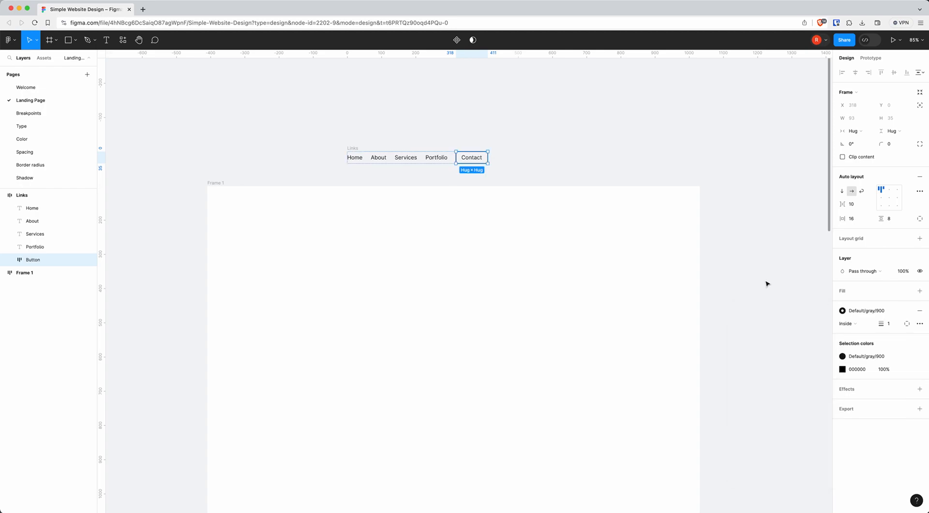
click(891, 145)
key(Return)
click(528, 177)
Set the stroke thickness of the Button frame around Contact to 2.
scroll(461, 159, up, 5)
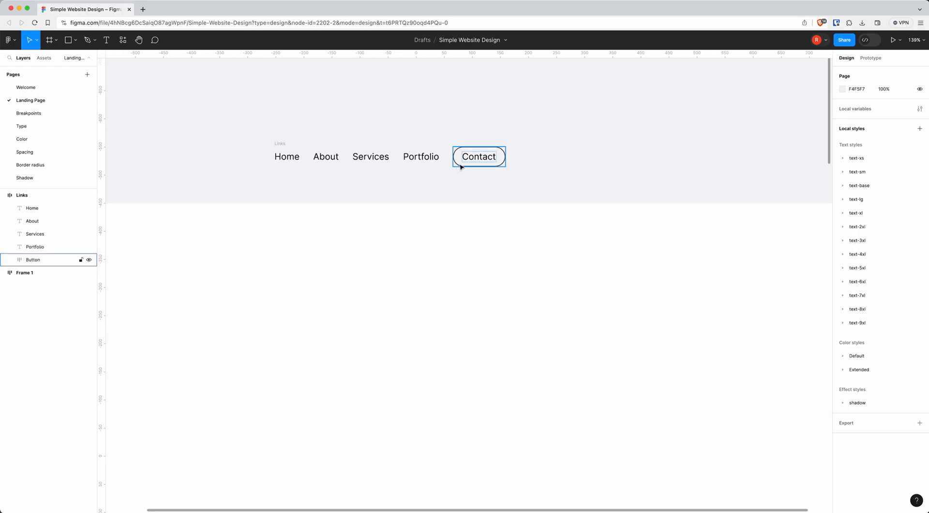
click(463, 165)
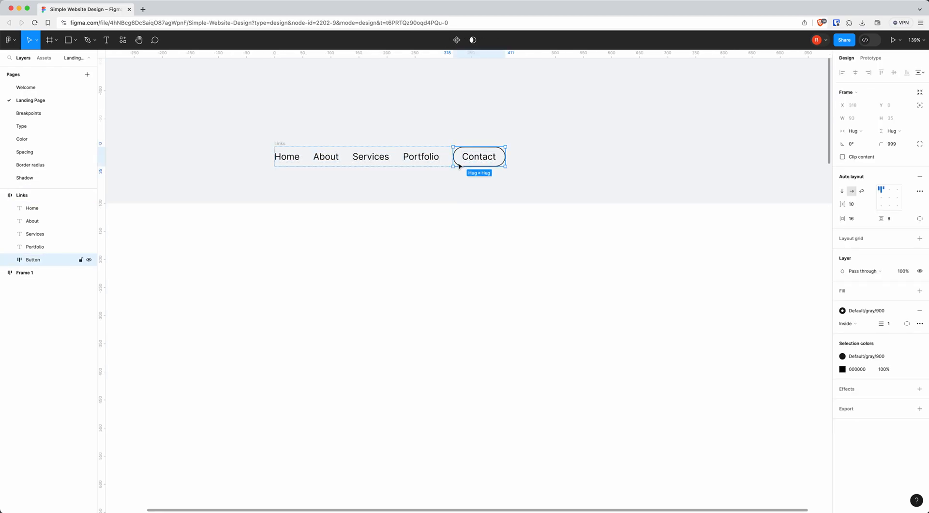
click(459, 165)
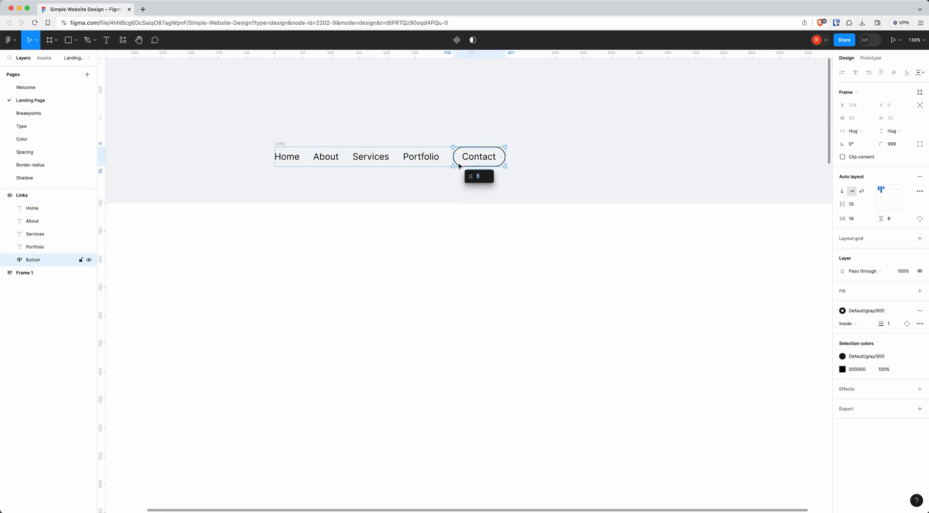
click(892, 325)
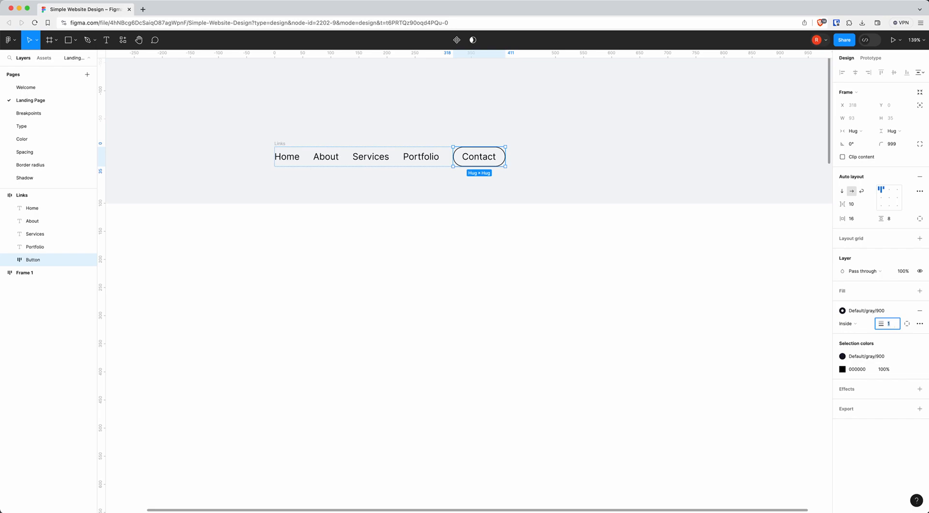
text(2)
click(543, 174)
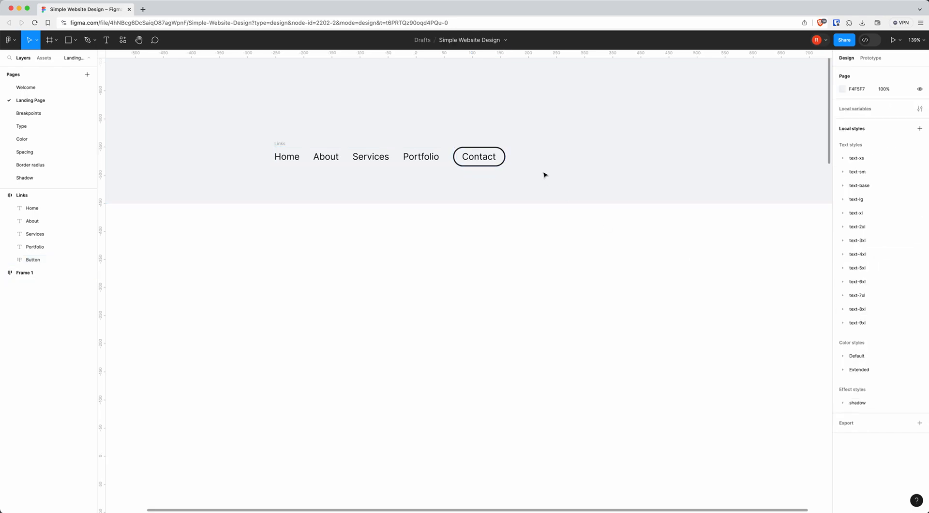
Set the font weight of the Contact text inside the Button frame to Medium.
double_click(475, 163)
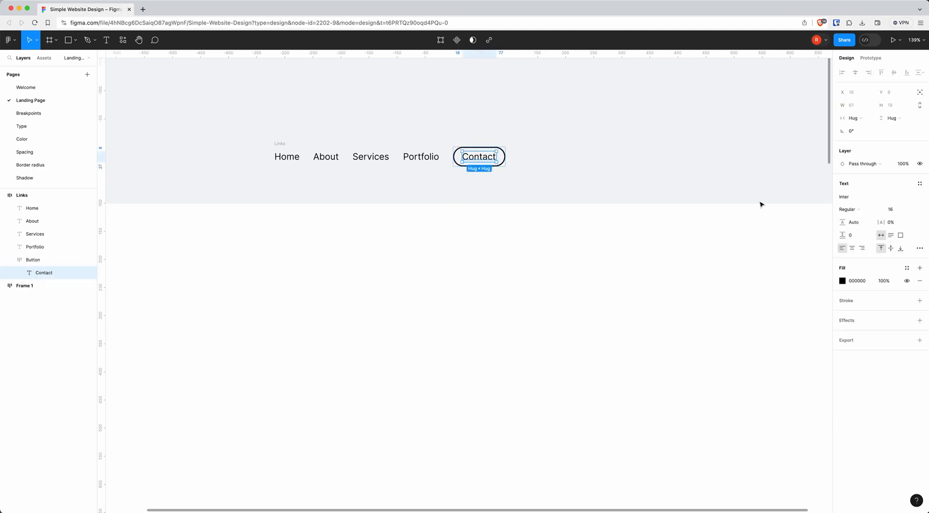
click(876, 210)
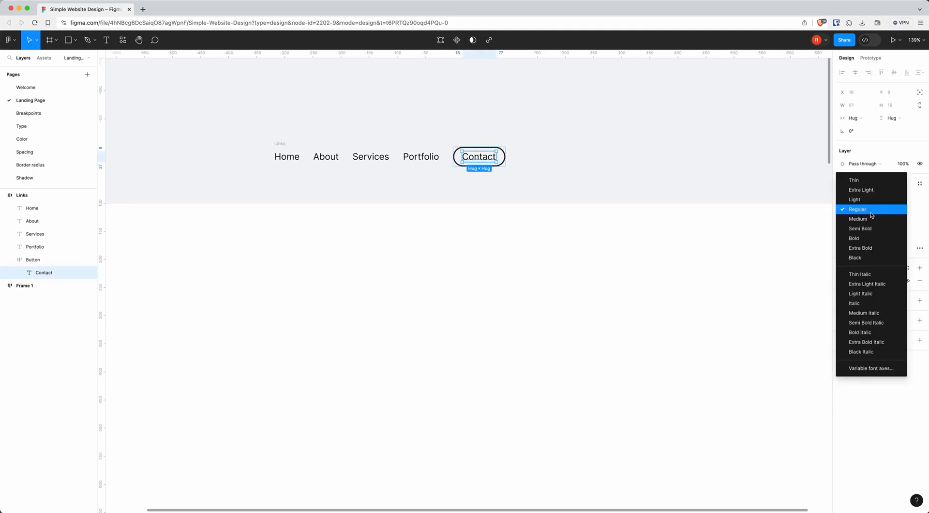
click(871, 222)
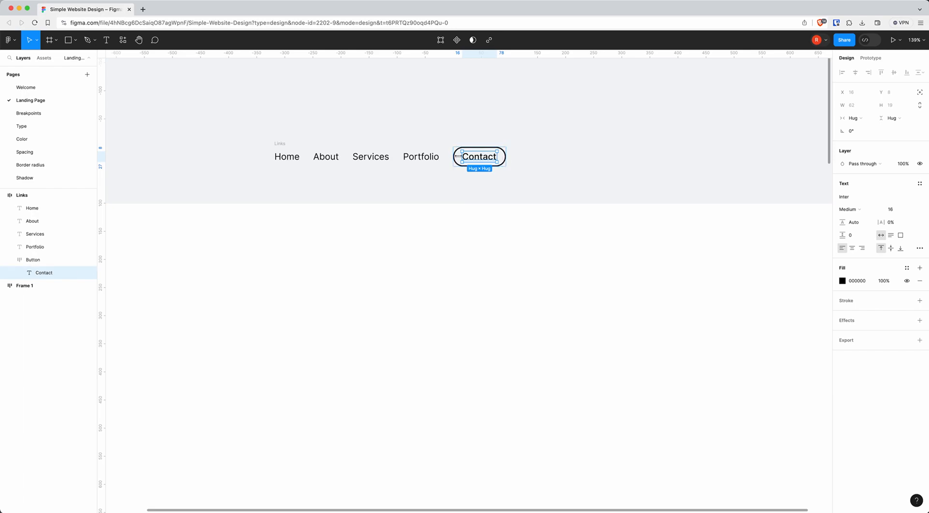
Set the Button frame's horizontal padding to 24.
click(506, 164)
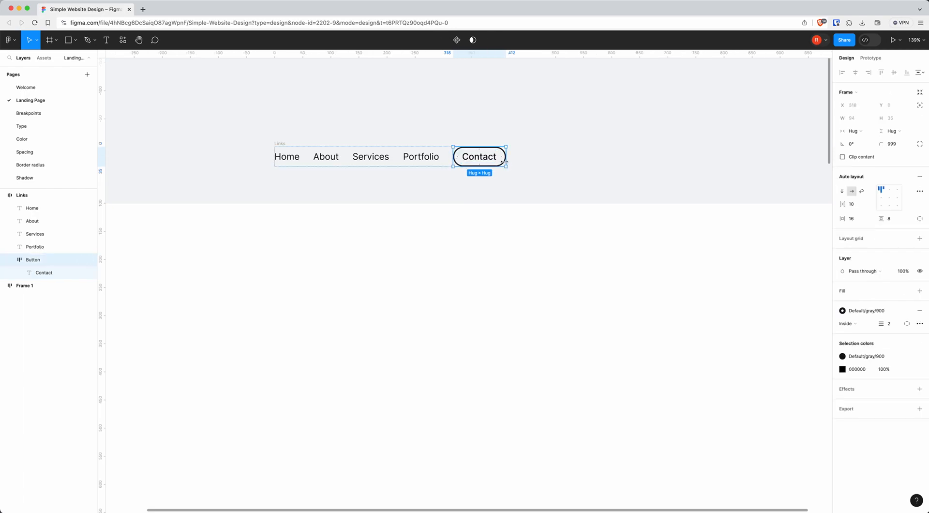
click(851, 221)
key(Return)
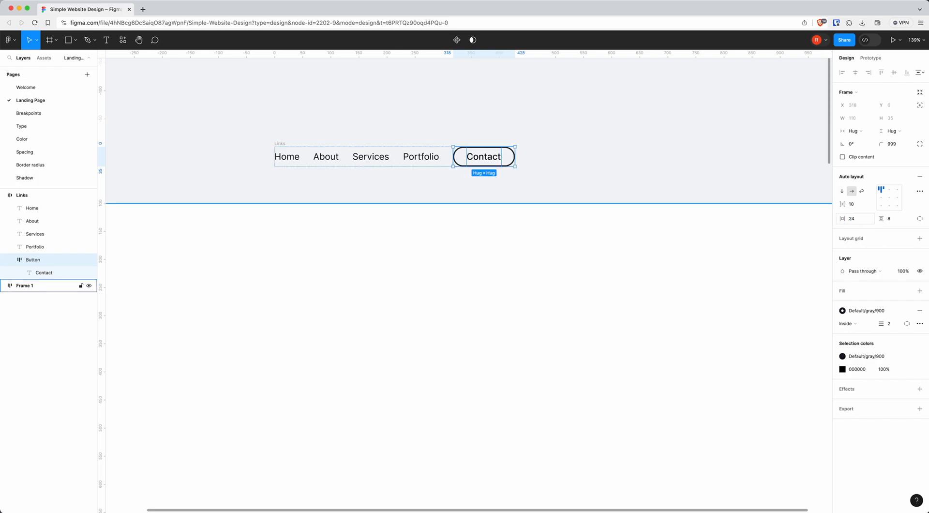
click(561, 189)
Move the Links frame into the upper part of Frame 1 and select Frame 1.
scroll(563, 178, down, 5)
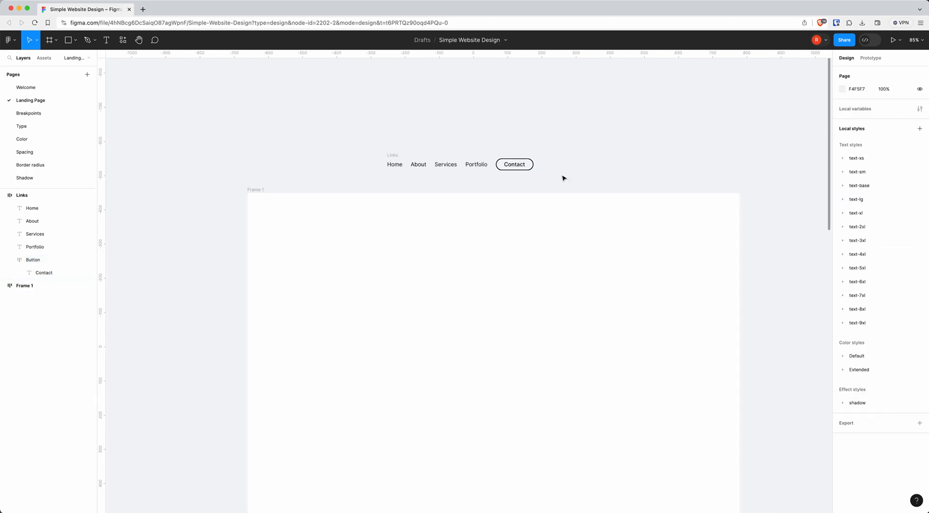
drag(395, 159, 281, 224)
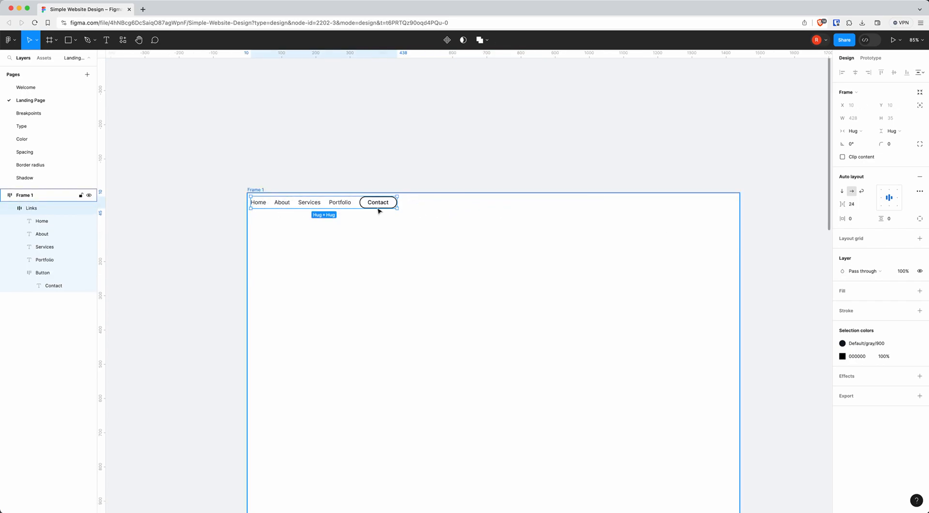
click(21, 196)
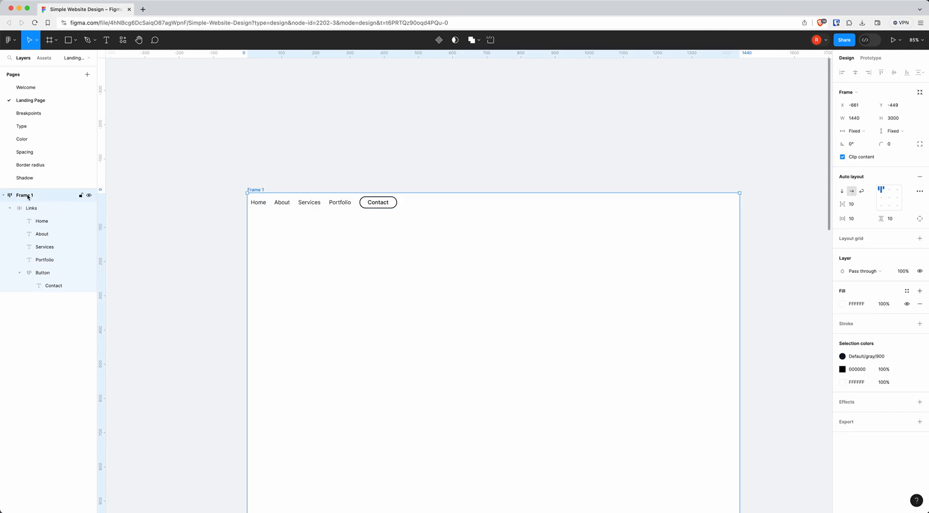
Rename Frame 1 as Landing Page.
double_click(27, 197)
text(Landing)
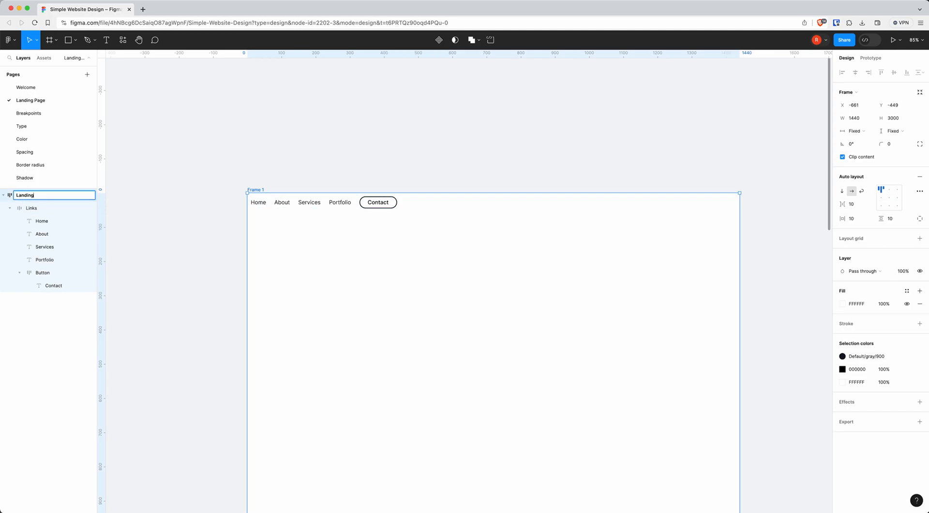
text( Page)
key(Return)
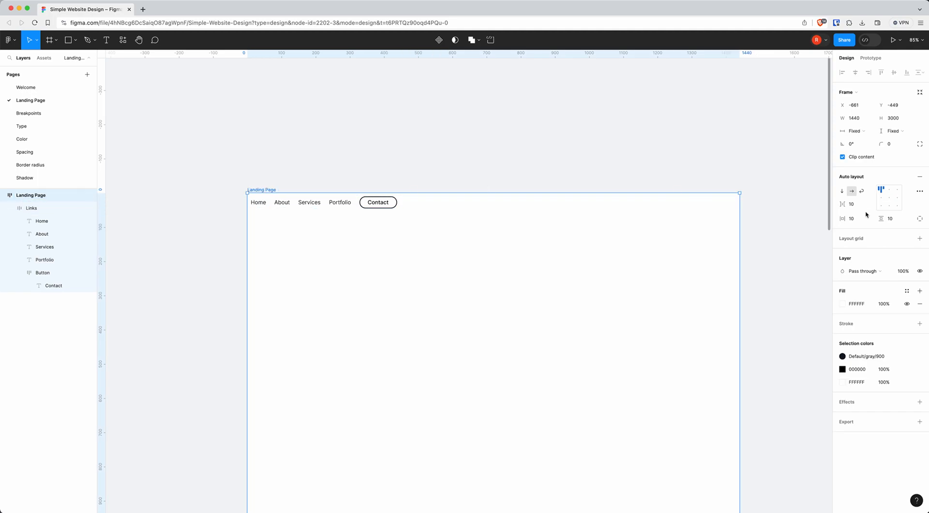
Set the Landing Page frame's auto layout gap, horizontal padding and vertical padding to 0.
click(853, 204)
text(0)
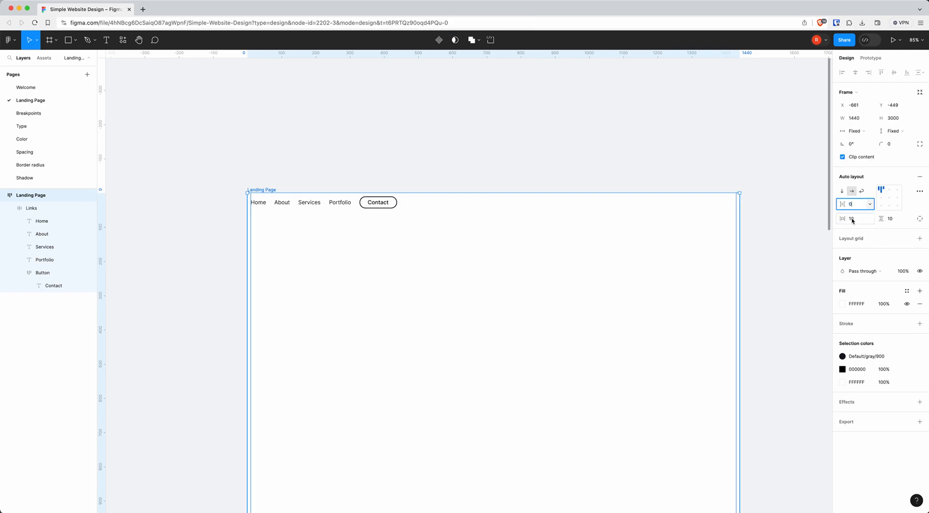
click(853, 219)
text(0)
click(891, 220)
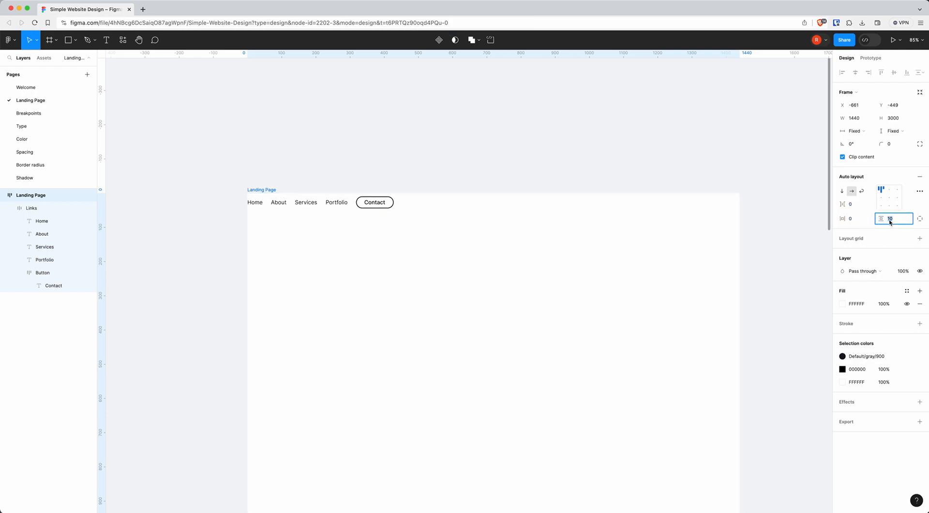
text(0)
key(Return)
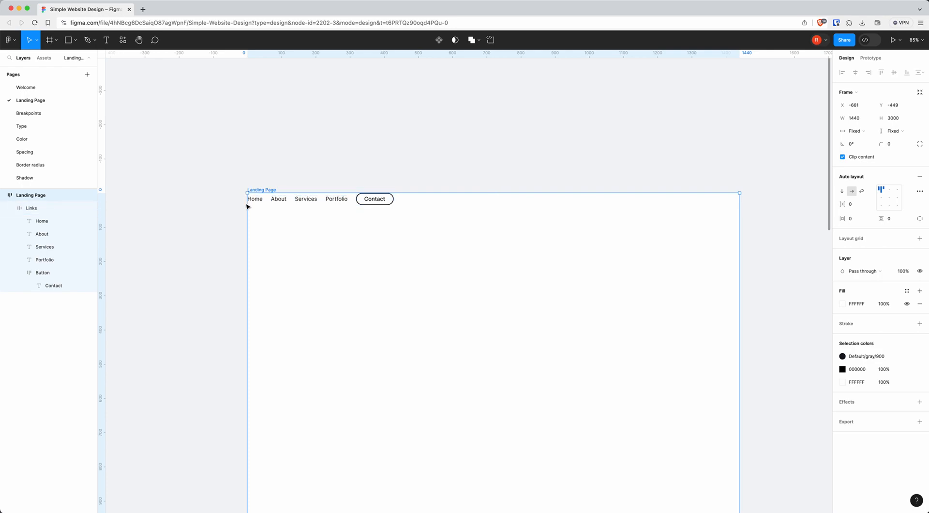
Switch to Finder and bring logo.svg from the Downloads folder into the Landing Page frame, ahead of the Links frame.
click(388, 502)
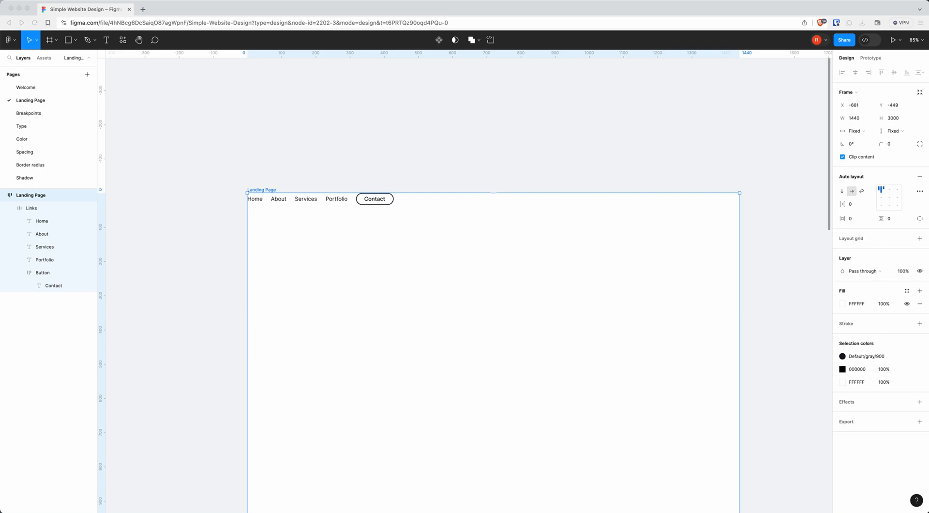
drag(928, 141, 560, 220)
click(511, 247)
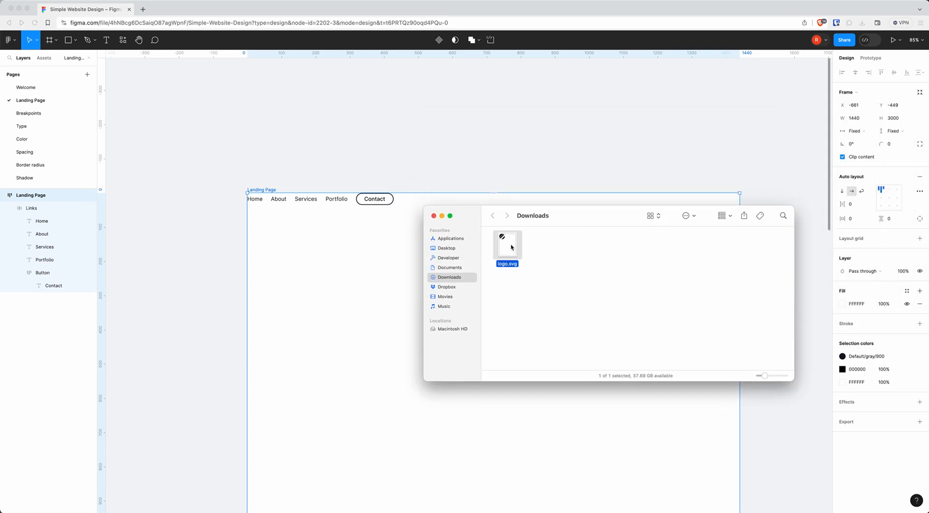
drag(508, 251, 255, 202)
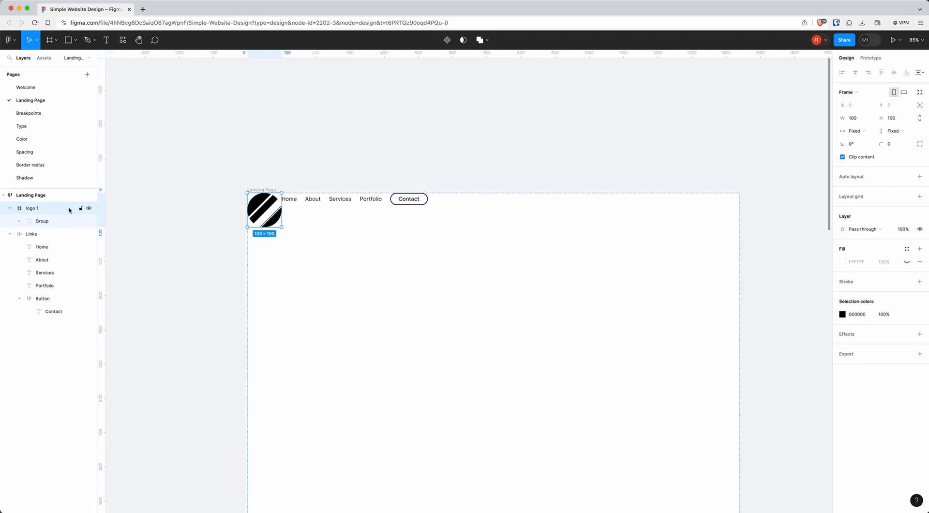
Wrap the logo and the Links frame in a horizontal auto layout frame with left, vertically centred alignment.
shift+click(40, 234)
key(shift+a)
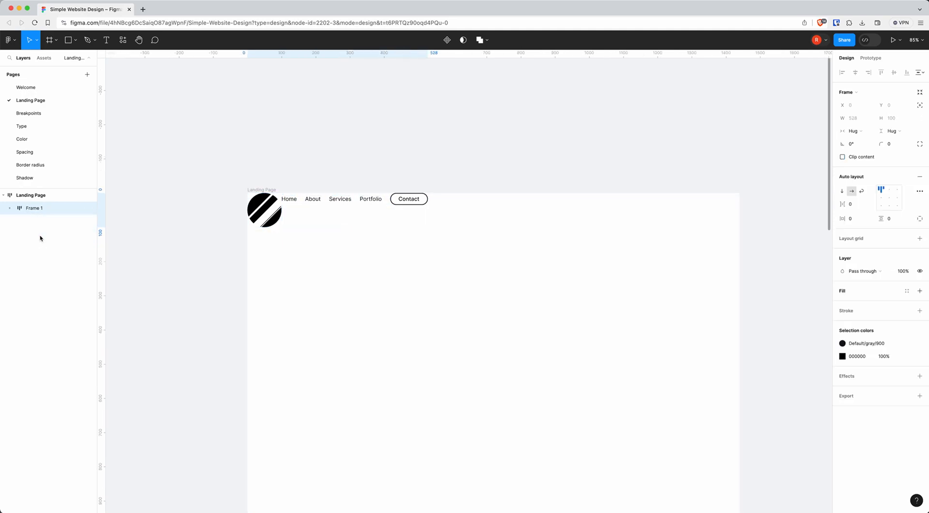
click(881, 197)
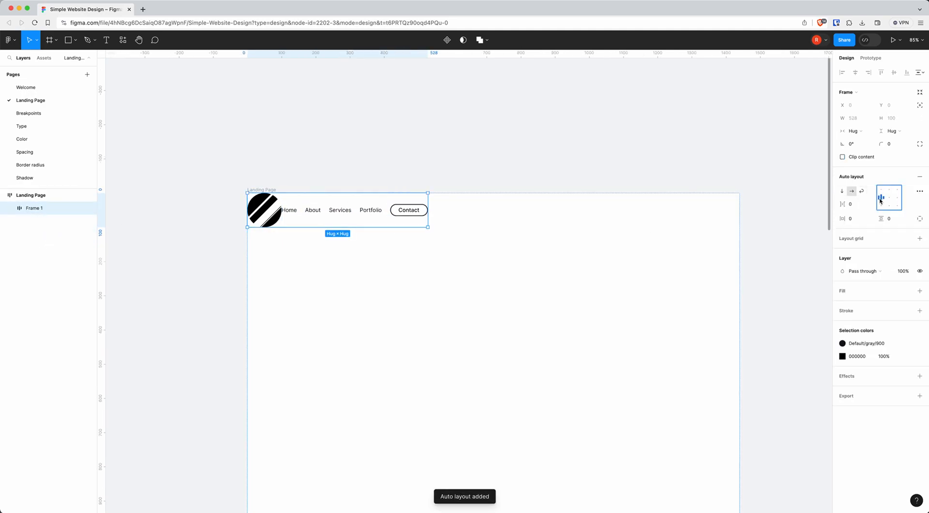
Scale the logo down to about 55 × 55 and set the gap between it and the Links frame to 64.
click(270, 219)
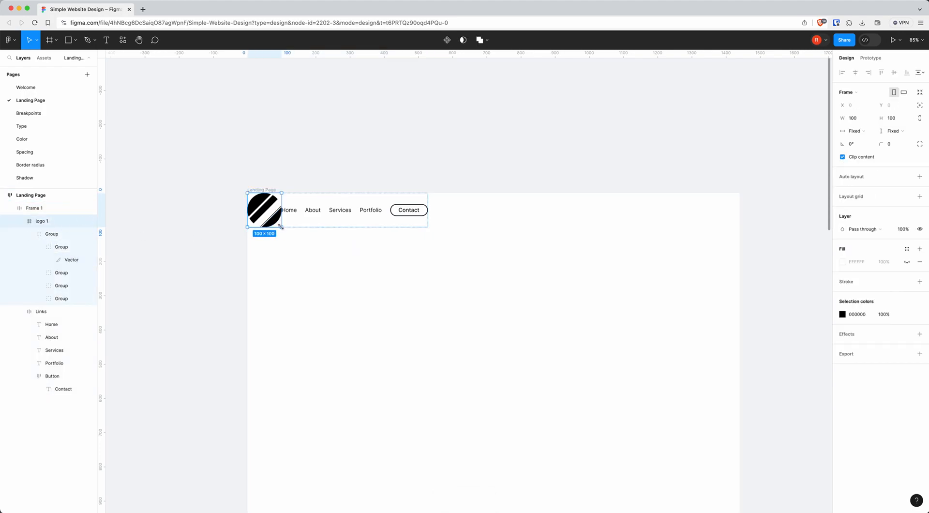
drag(281, 227, 266, 211)
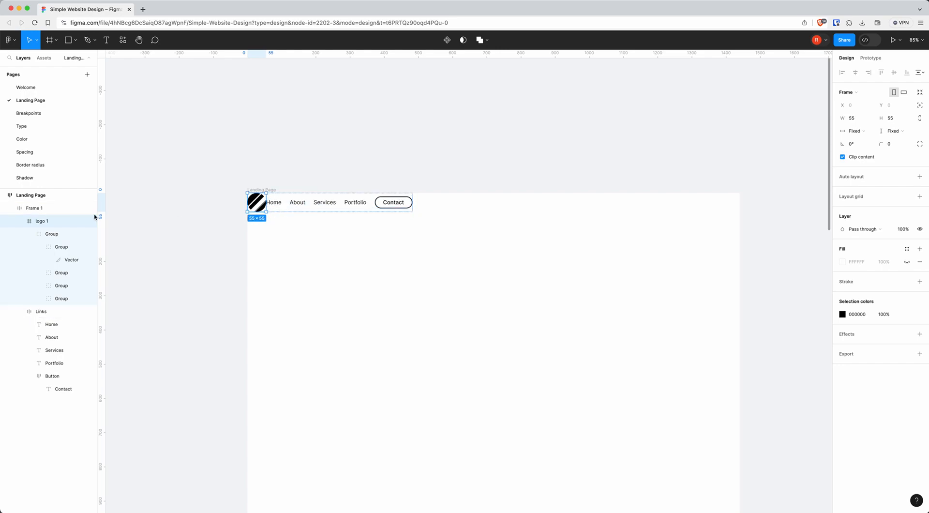
click(58, 211)
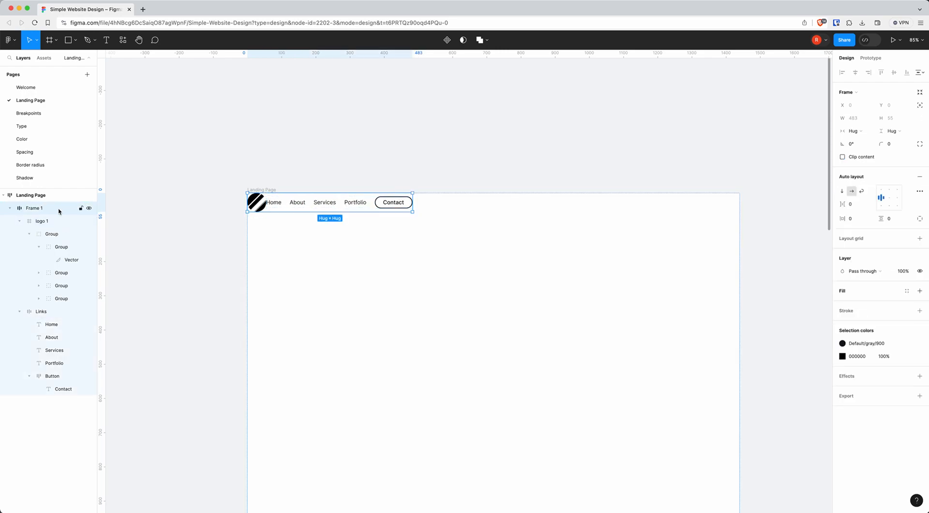
click(851, 204)
text(64)
key(Return)
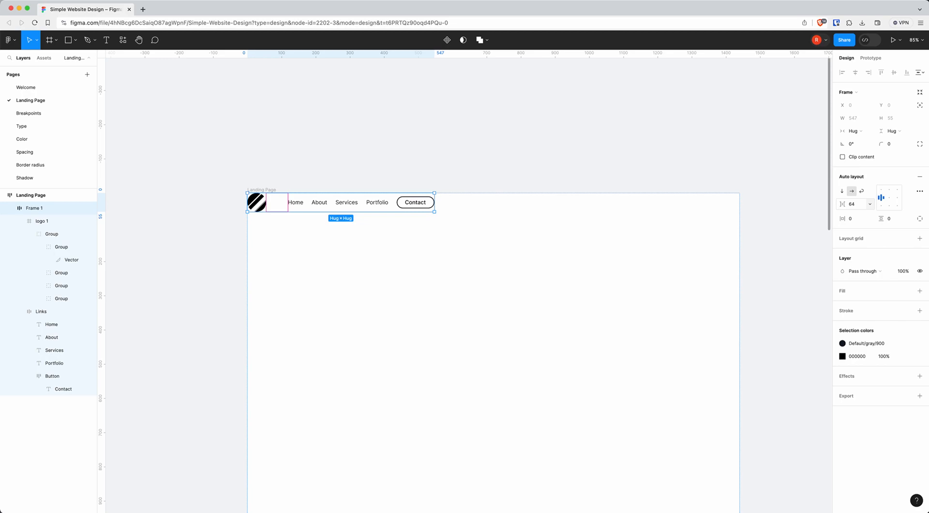
click(509, 166)
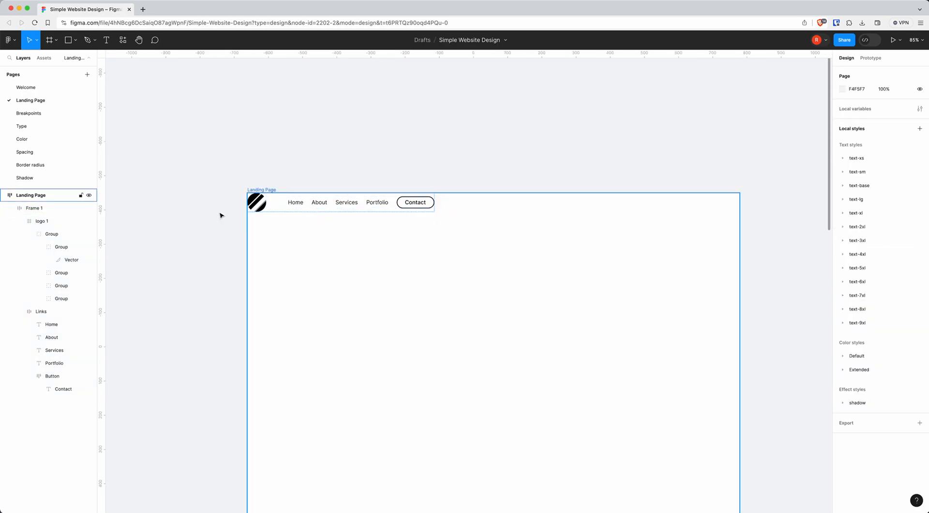
Make the frame around the logo and links fill its container's width and centre its contents.
click(30, 209)
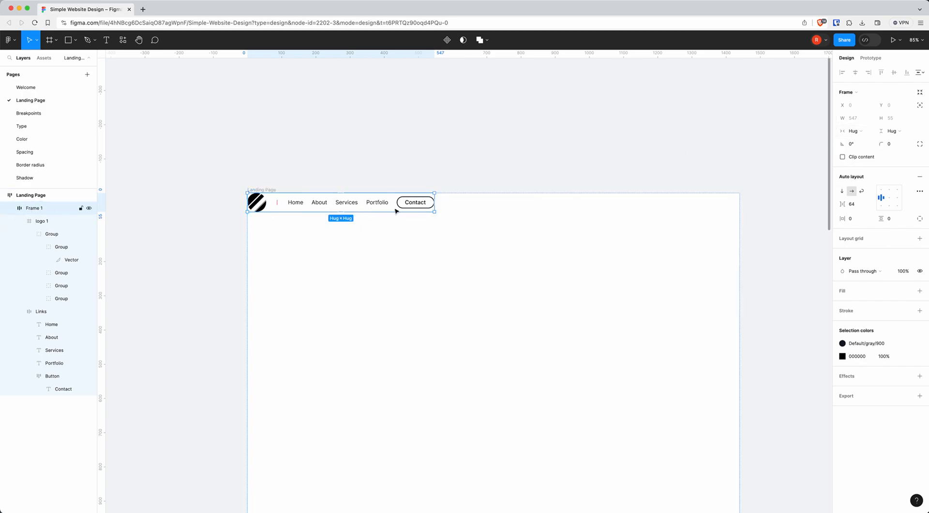
click(860, 134)
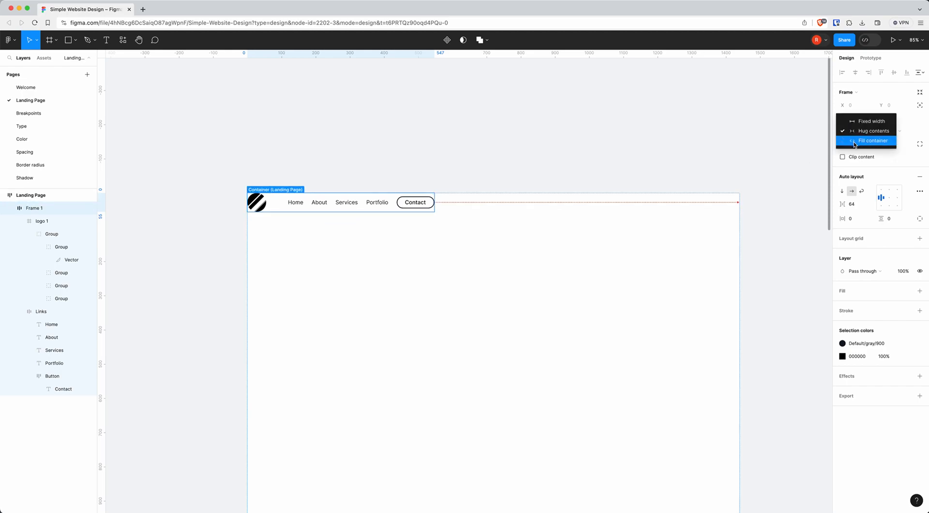
click(867, 141)
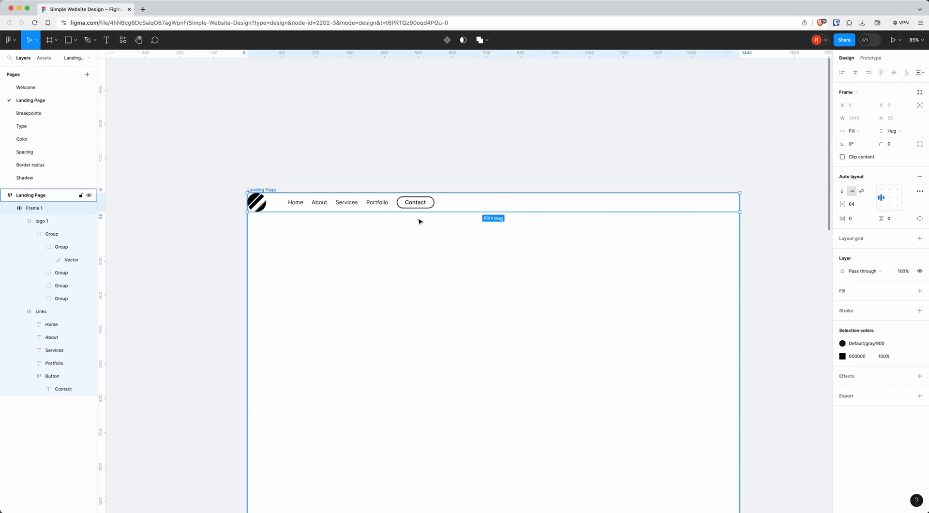
click(890, 198)
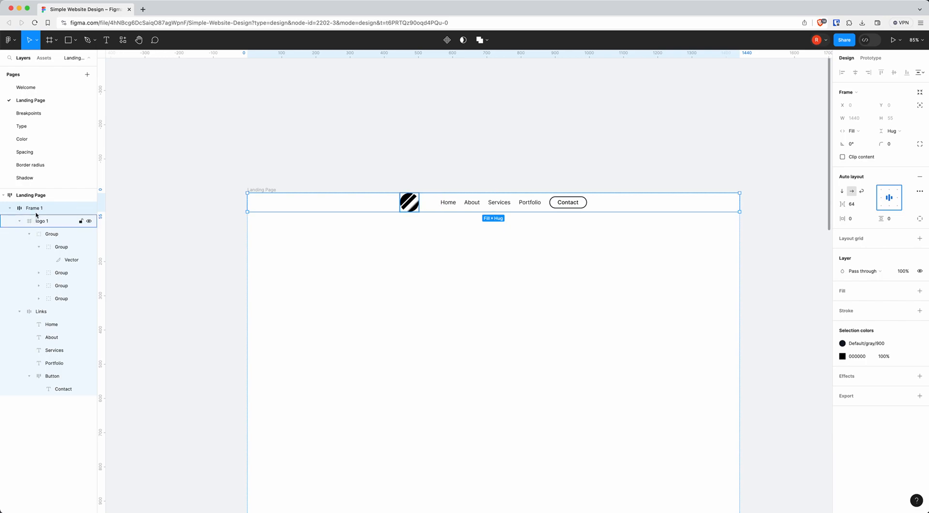
Widen the gap between the logo and the Links frame to 128.
click(853, 206)
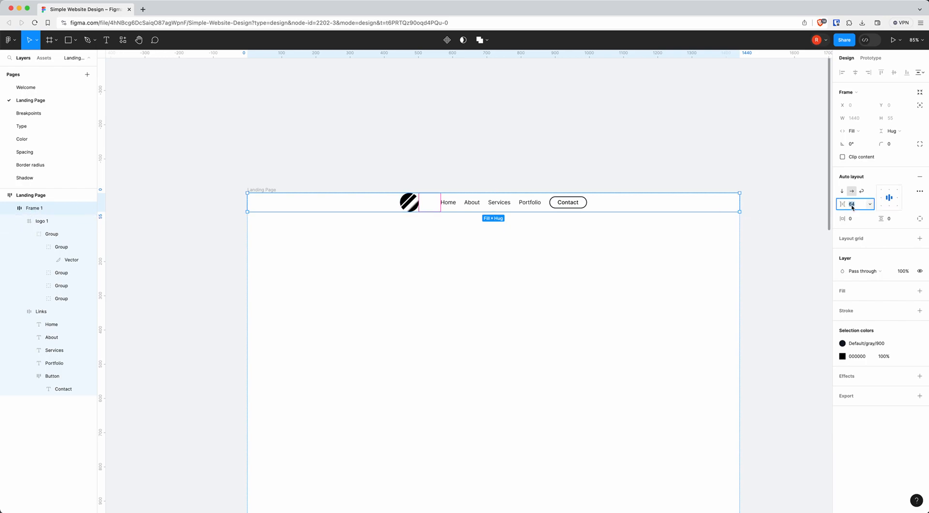
key(Return)
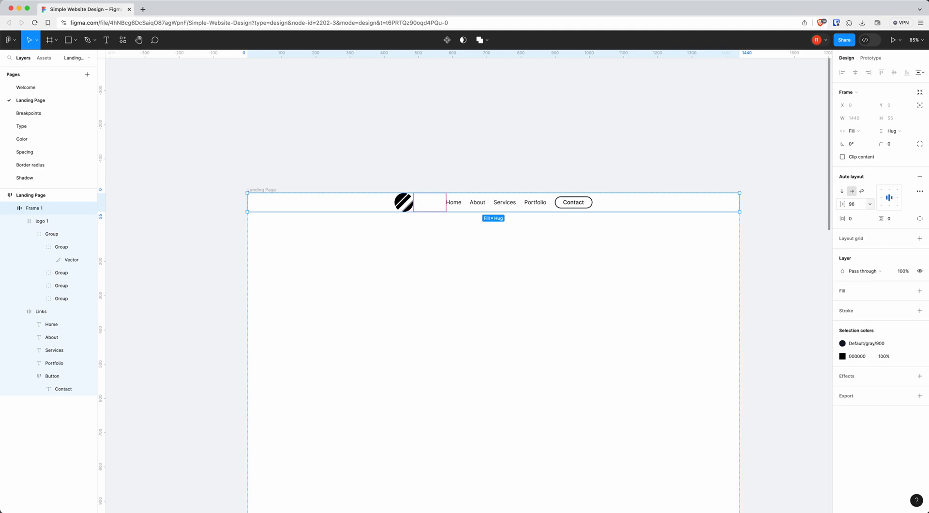
click(853, 205)
text(128)
key(Return)
click(605, 166)
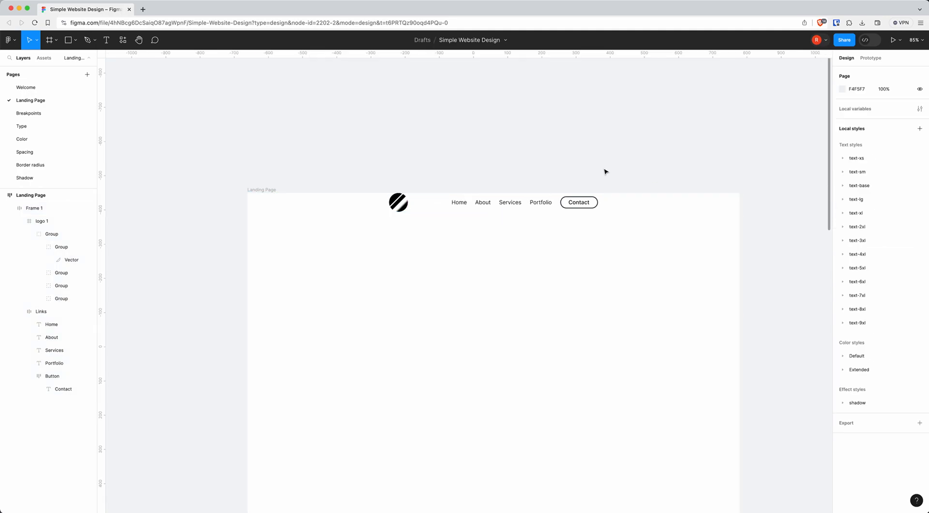
Set the navigation frame's vertical padding to 8 and apply the Default/white color style as its fill.
click(619, 204)
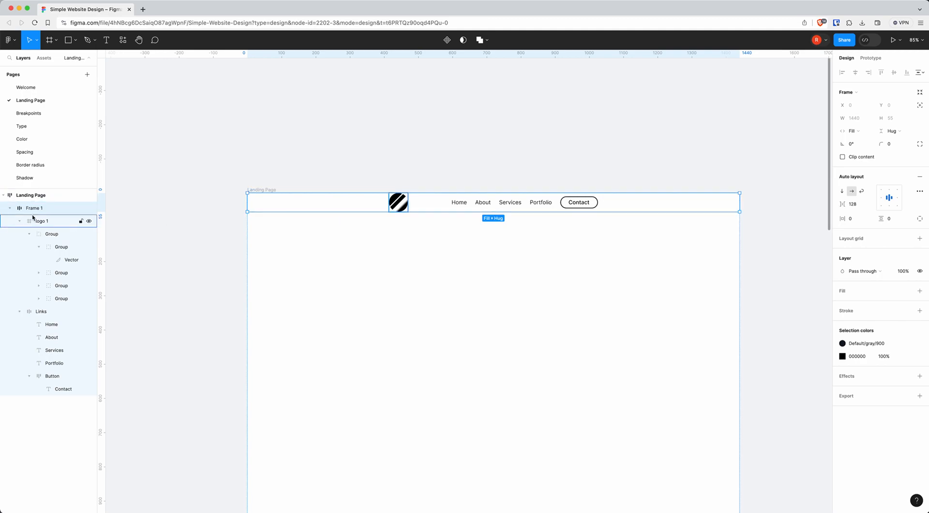
click(890, 219)
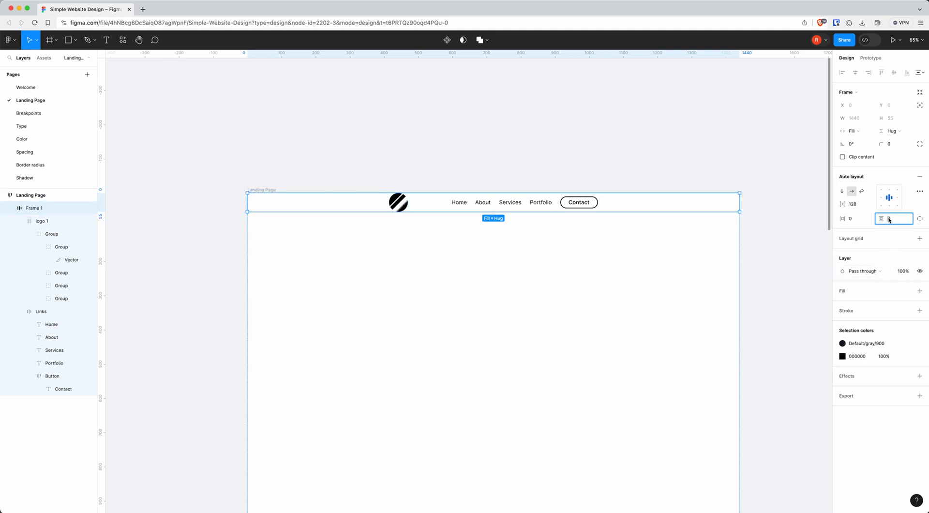
text(8)
key(Return)
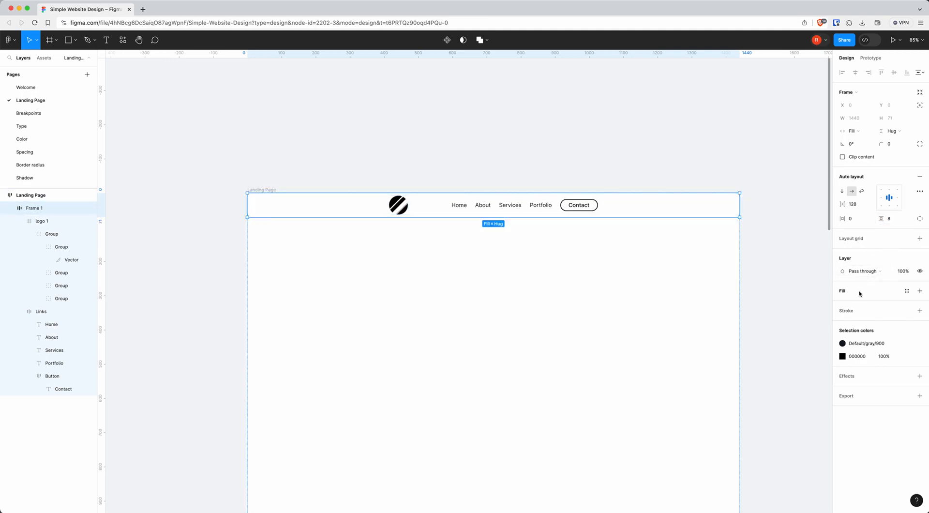
click(907, 291)
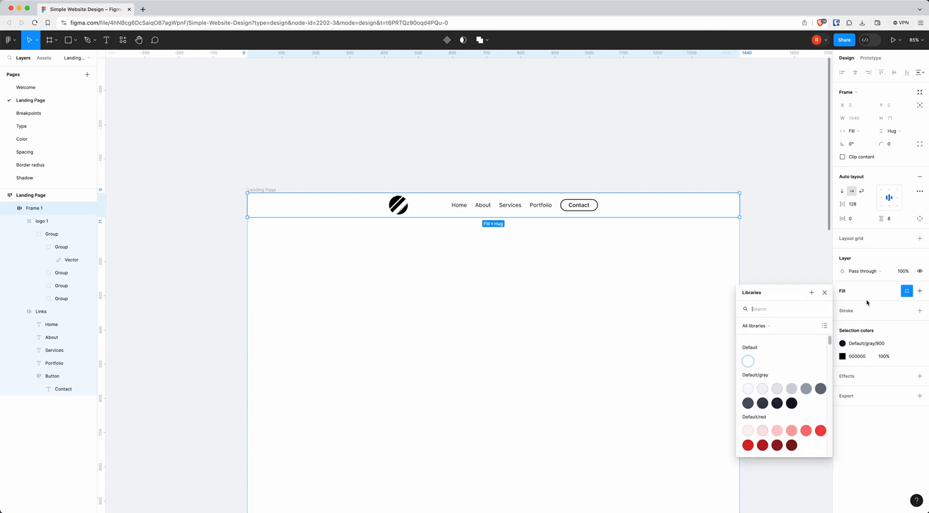
click(751, 360)
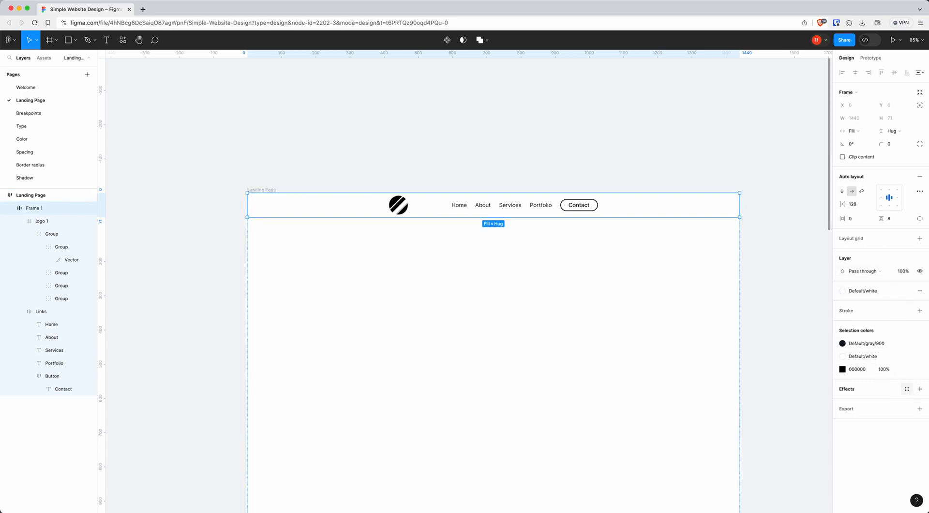
Try the xl shadow effect style on the navigation frame and replace it with the lg shadow style.
click(907, 389)
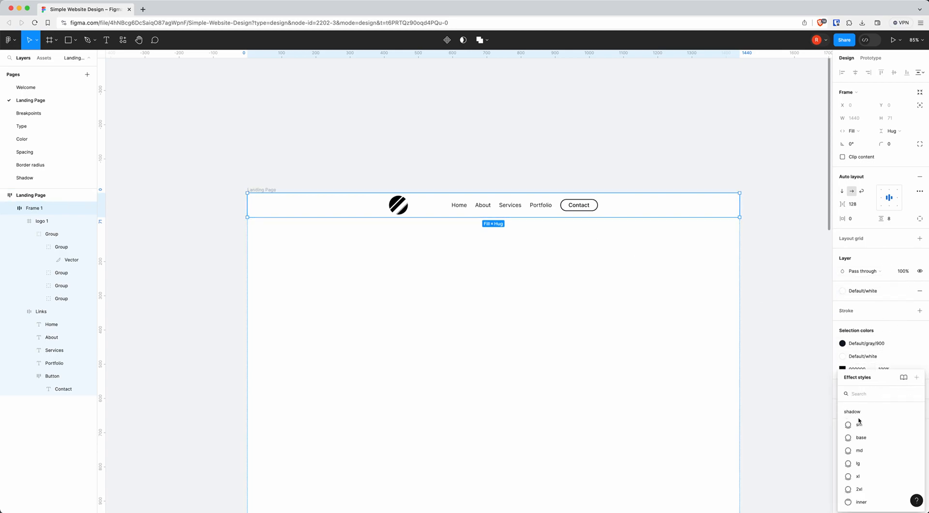
click(859, 476)
click(861, 389)
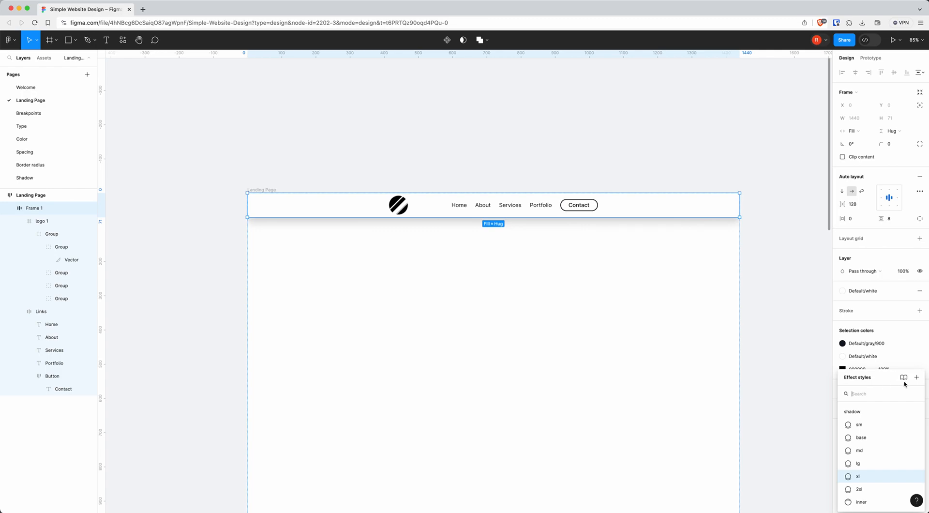
click(859, 464)
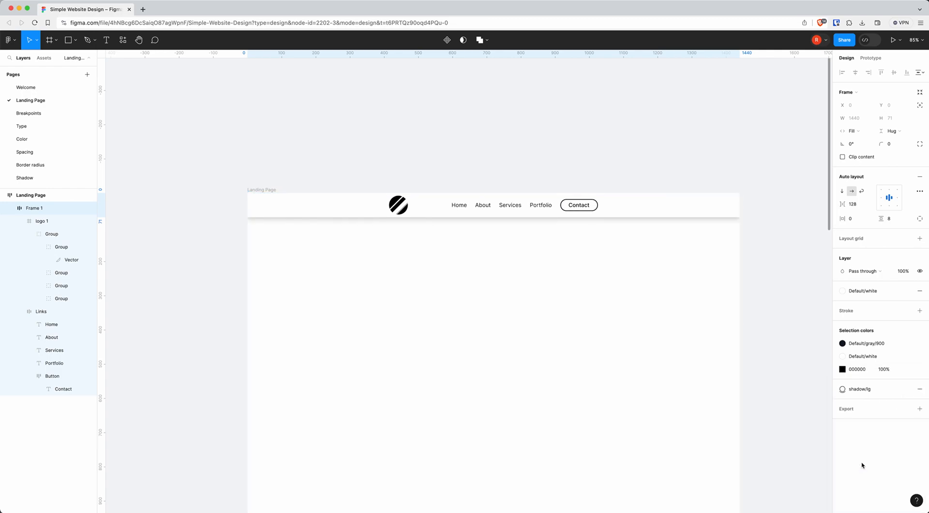
click(789, 371)
Set the font weight of the Home link in the navigation bar to Semi Bold.
click(416, 213)
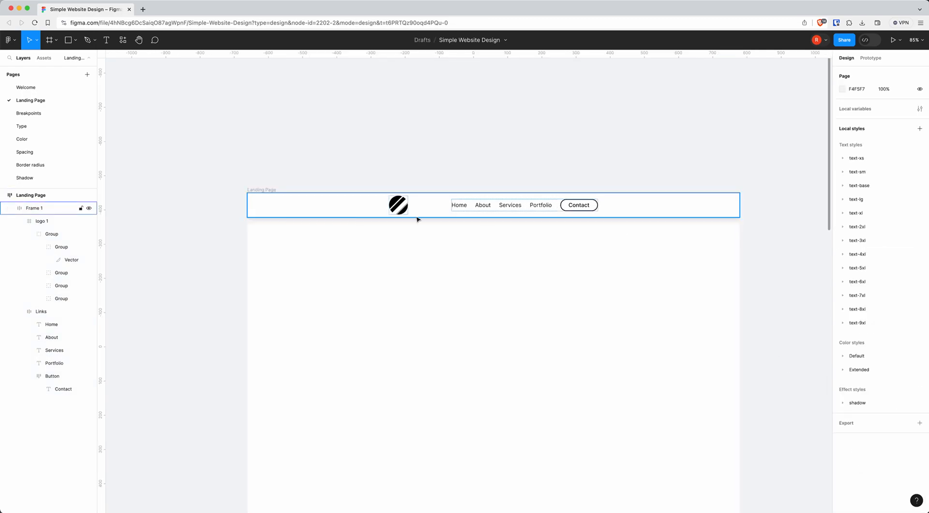
scroll(430, 240, down, 2)
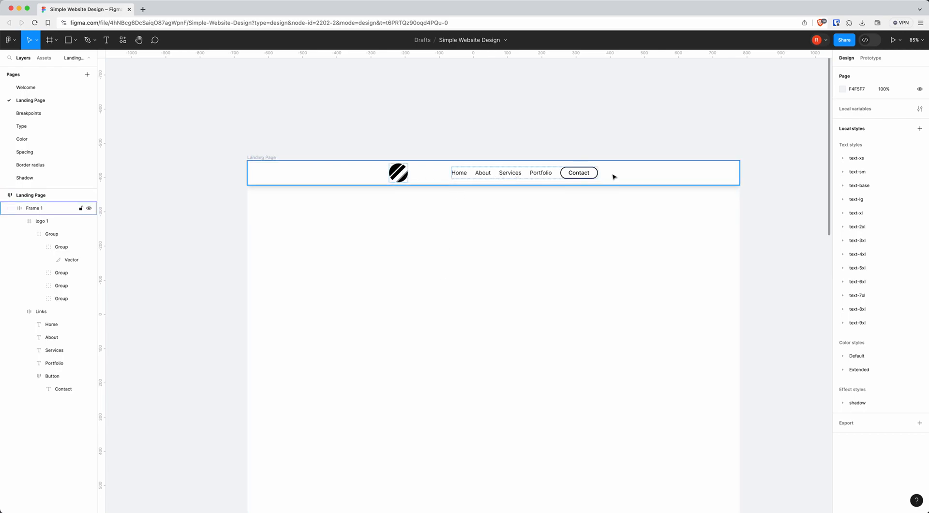
double_click(459, 173)
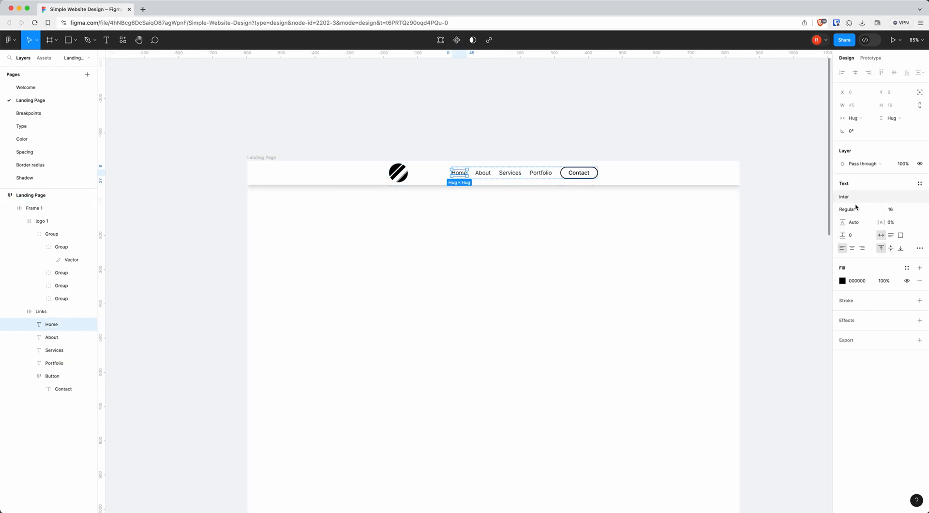
click(880, 211)
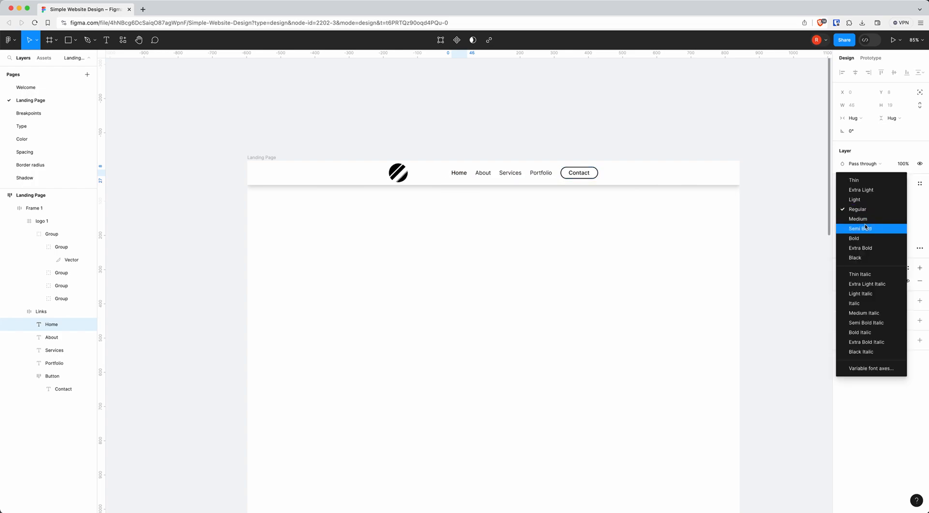
click(866, 233)
click(784, 240)
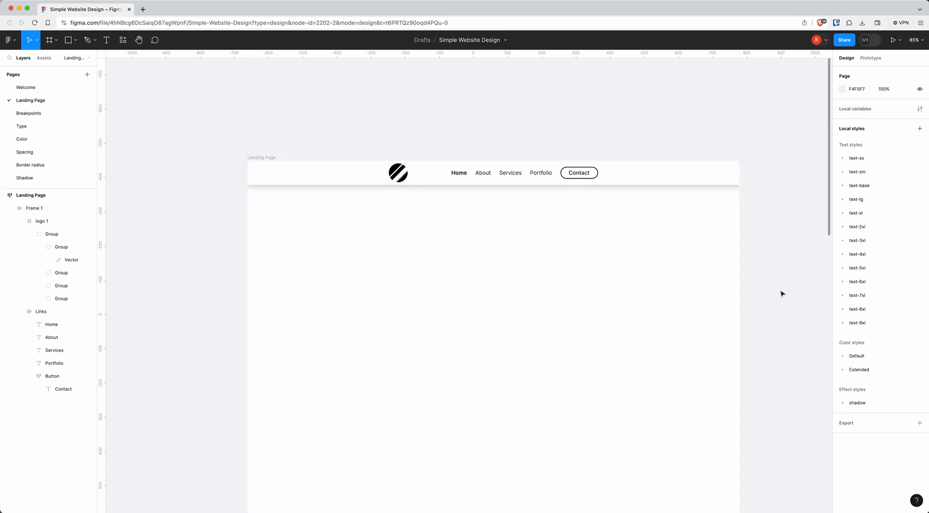
Open pexels.com in a new browser tab and search its free photos for "people".
scroll(780, 294, down, 2)
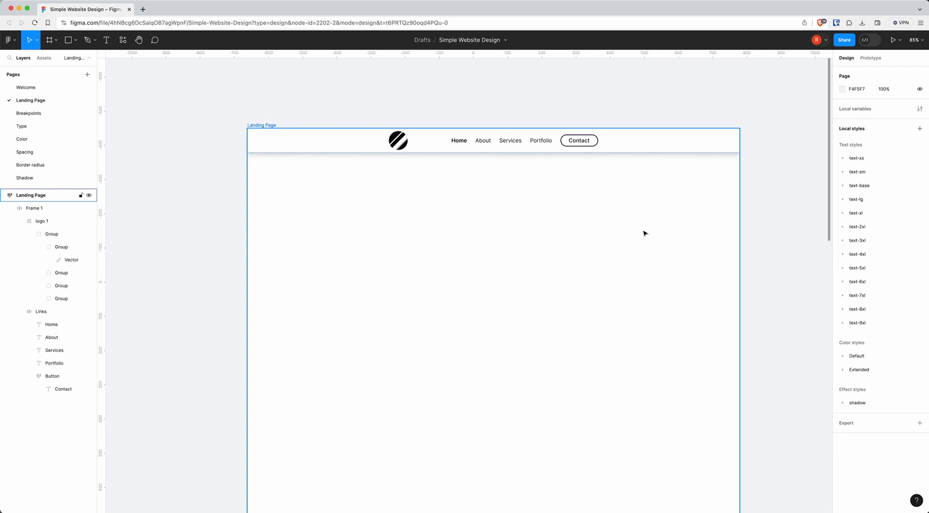
key(Escape)
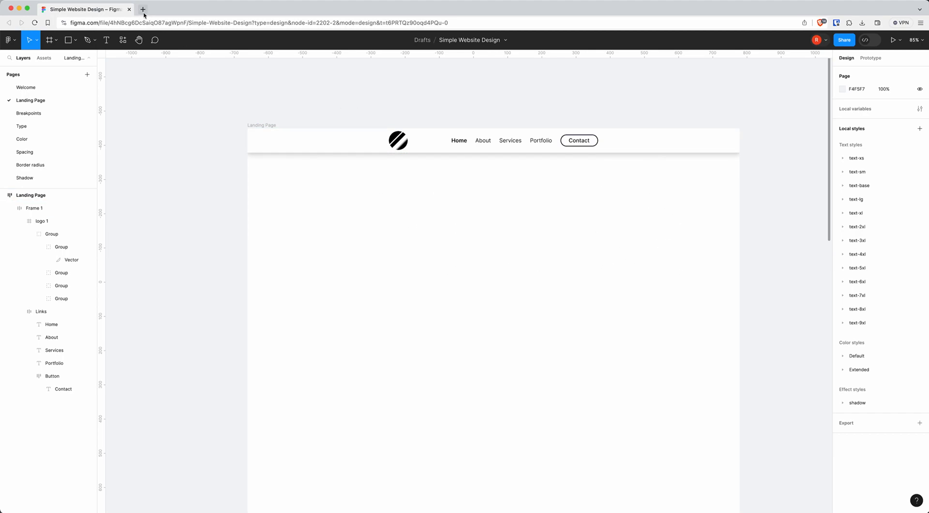
click(143, 9)
text(p)
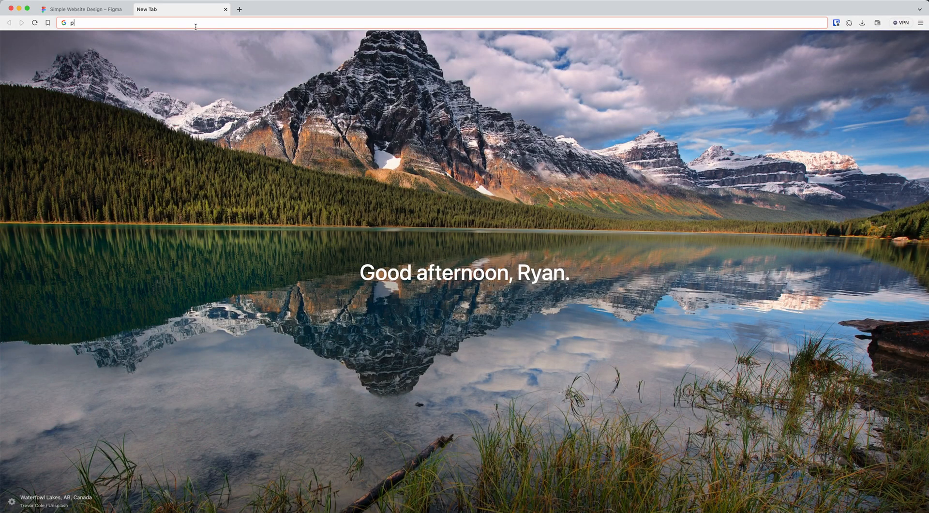
text(exels.com)
key(Return)
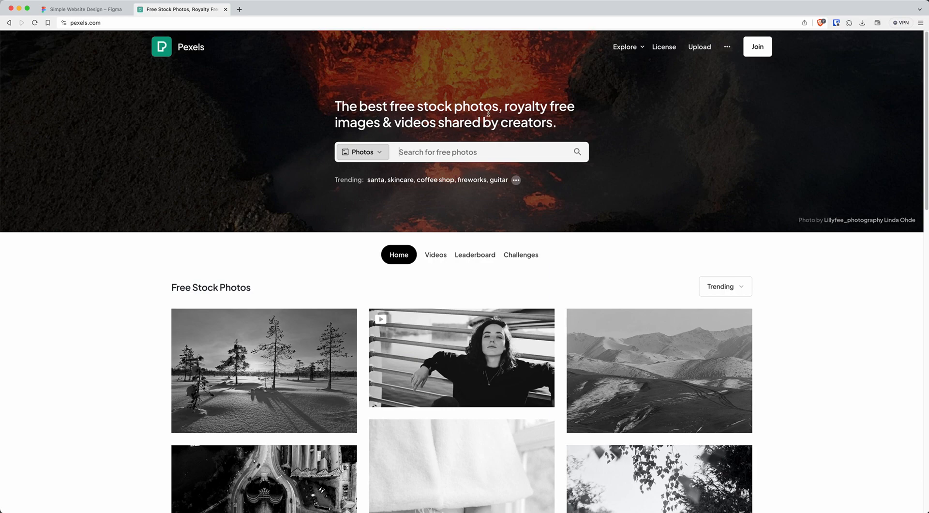
click(480, 149)
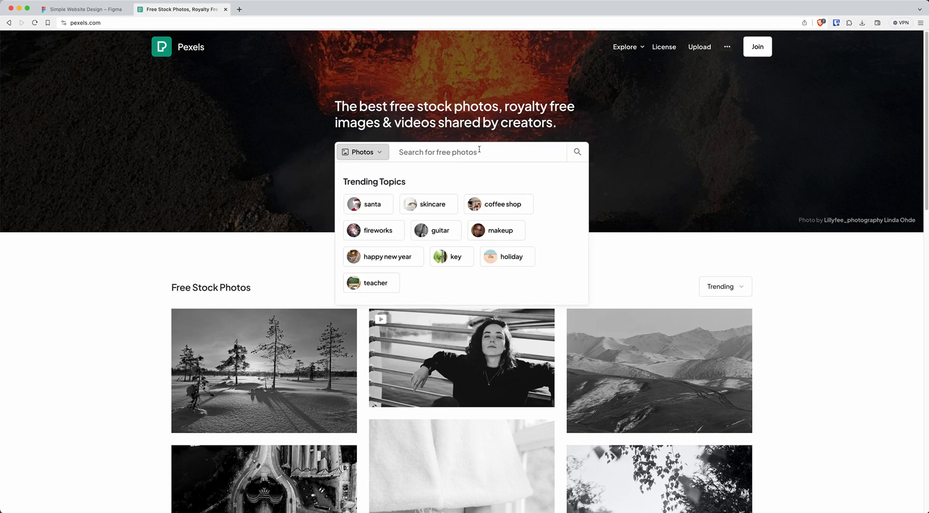
text(people)
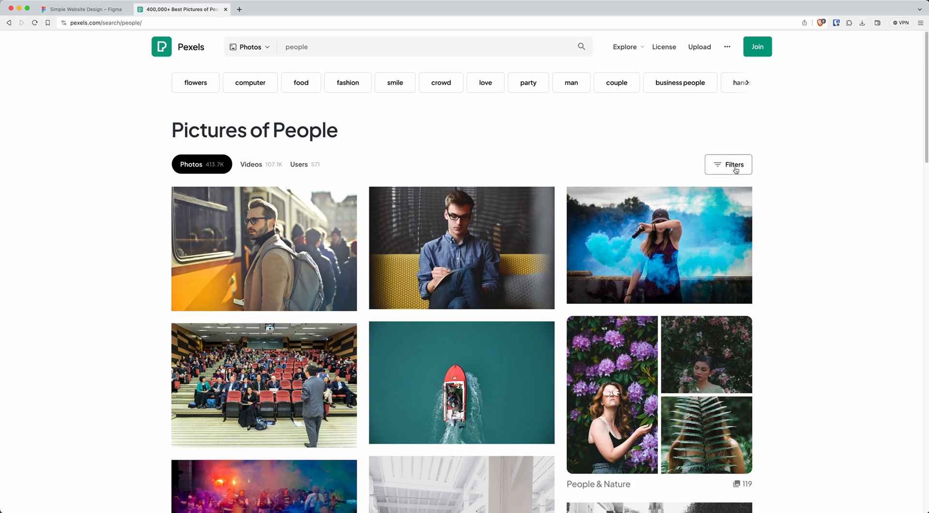
Filter the Pexels people photos by the white color #FFFFFF.
click(82, 9)
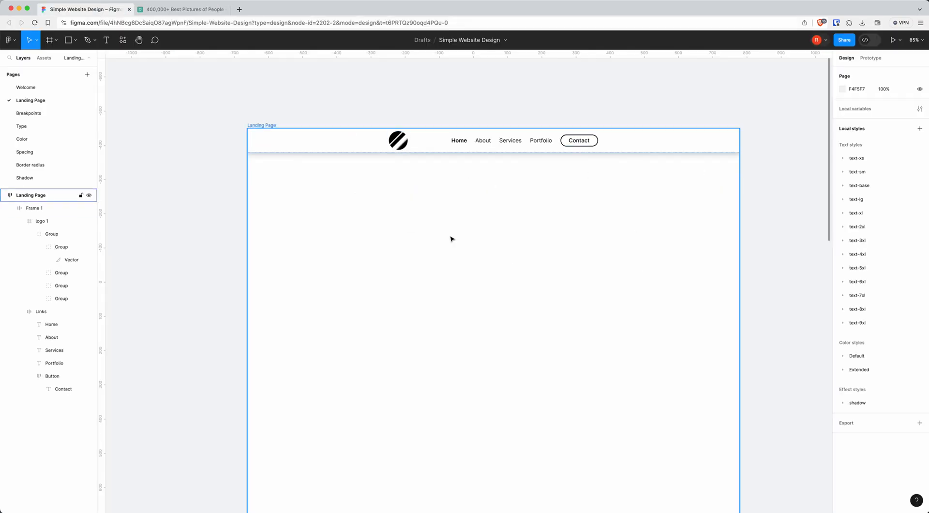
click(184, 9)
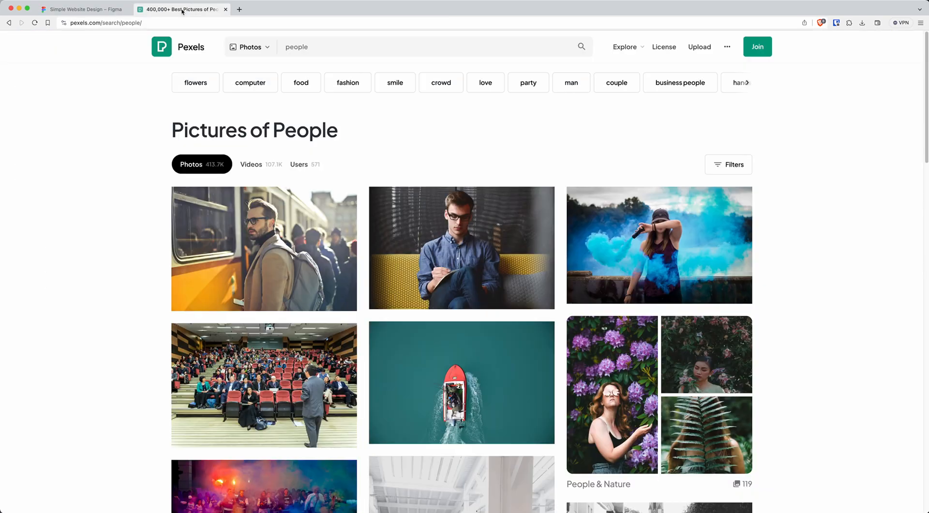
click(737, 165)
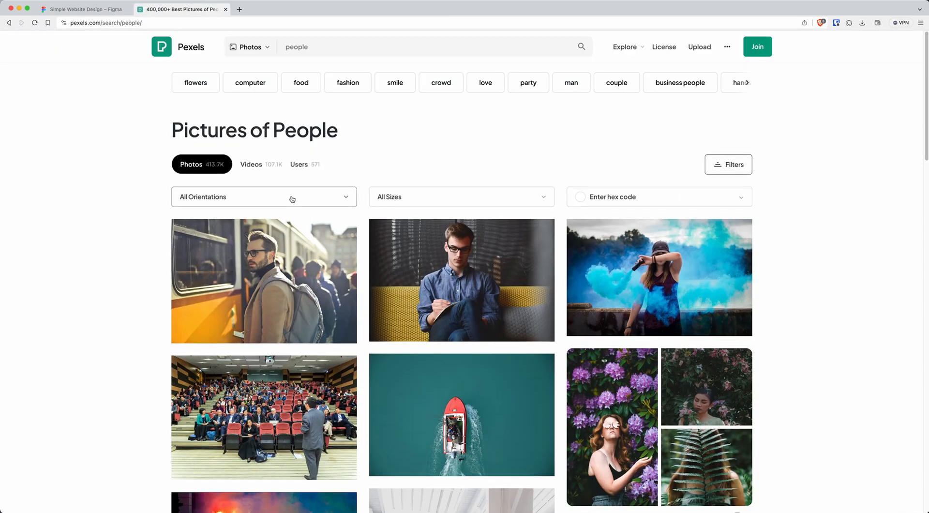
click(670, 202)
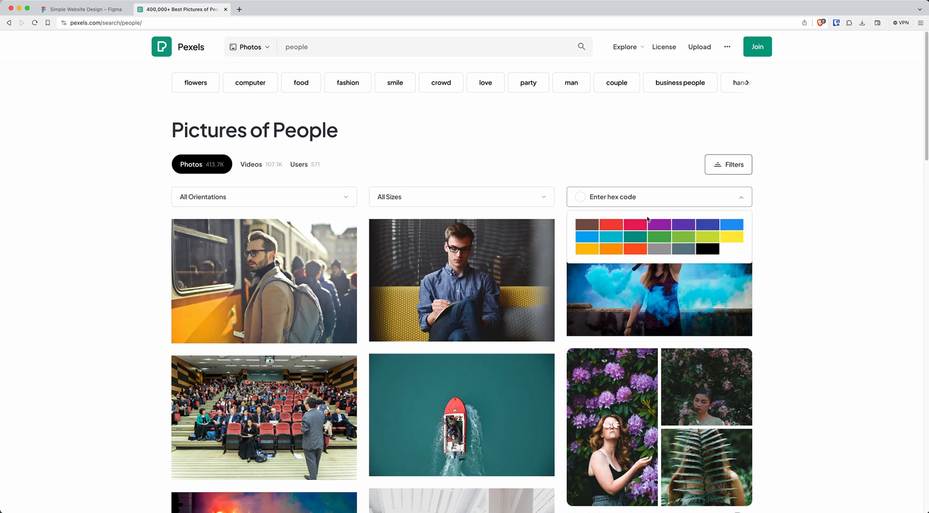
click(733, 251)
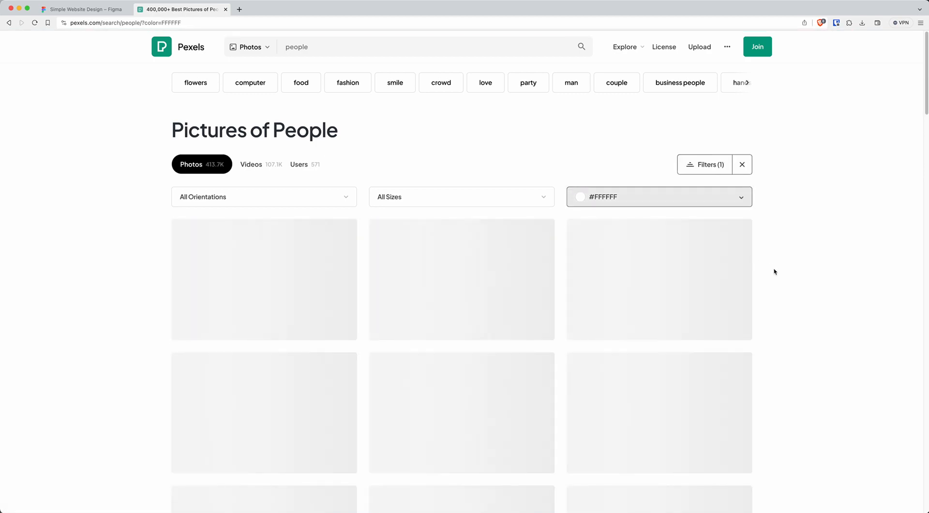
Download the photo of a man with a backpack standing against a plain white background.
scroll(778, 277, down, 5)
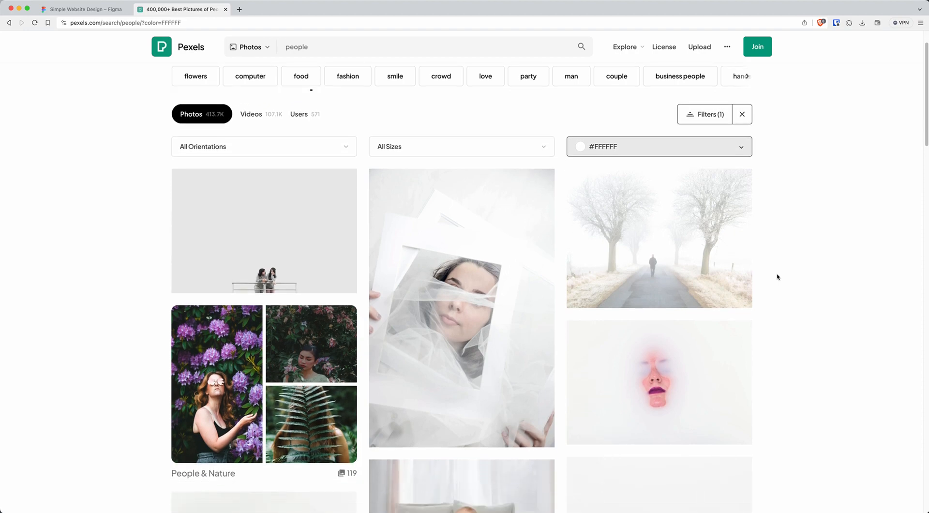
scroll(778, 277, down, 5)
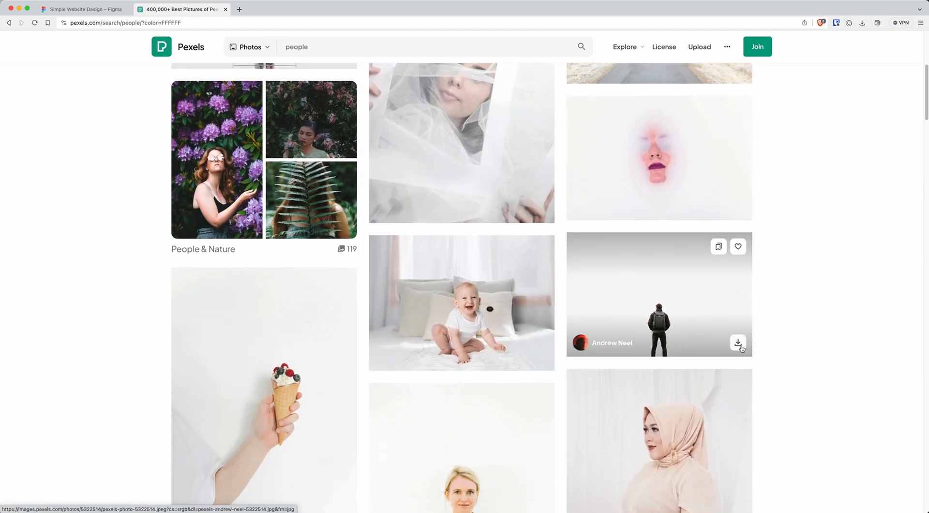
click(740, 344)
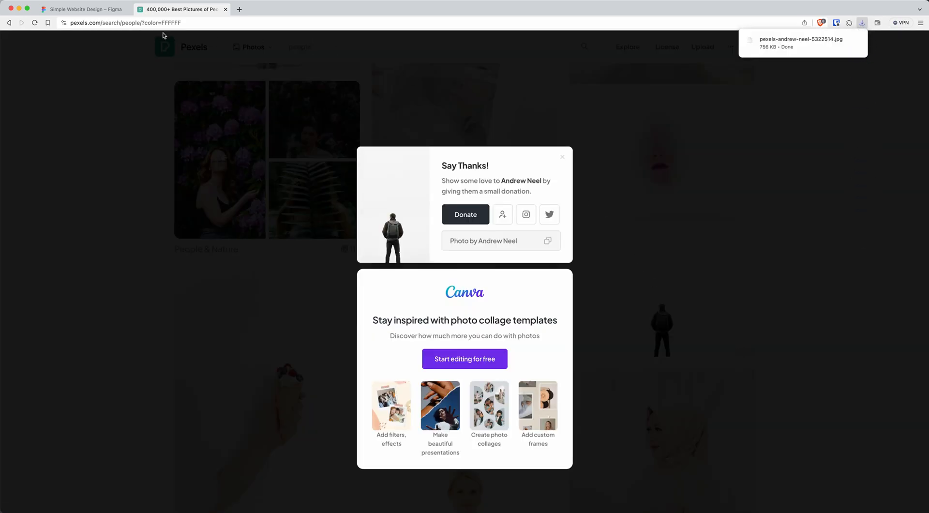
Switch back to Figma, import the downloaded backpack photo onto the canvas and place it beside the Landing Page frame.
click(85, 9)
mouse_move(436, 501)
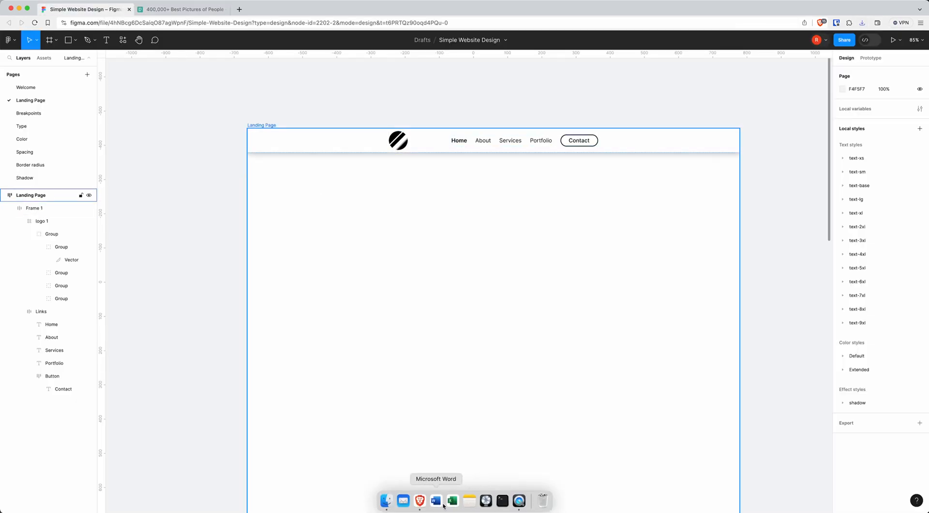
click(386, 501)
drag(552, 250, 189, 197)
scroll(284, 279, down, 10)
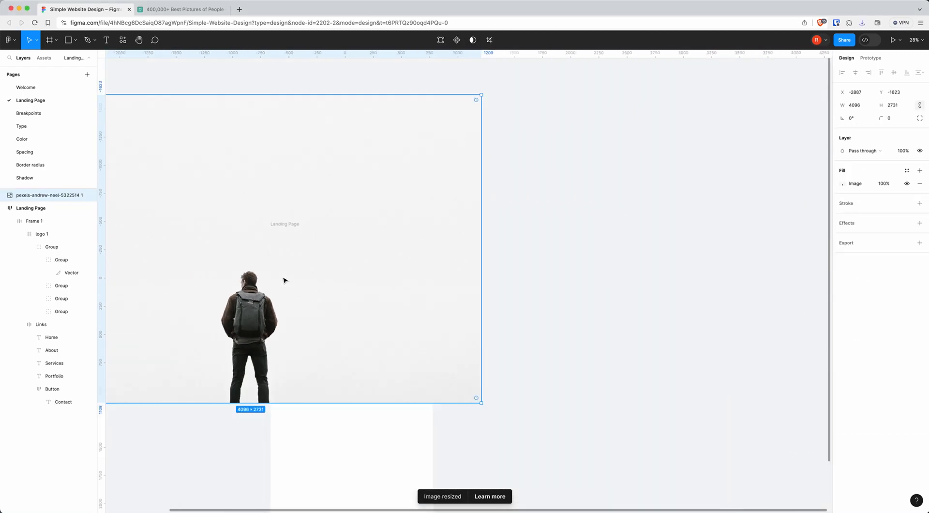
drag(238, 235, 442, 268)
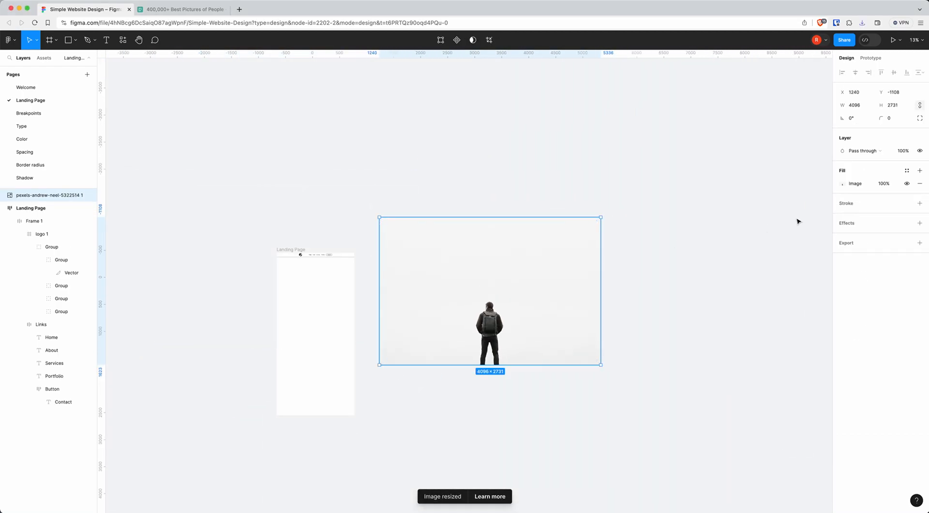
Set the imported photo's width to 900 with its proportions kept.
click(857, 106)
text(900)
key(Return)
Move the photo into the Landing Page frame and set that frame's auto layout direction to vertical.
scroll(330, 274, up, 5)
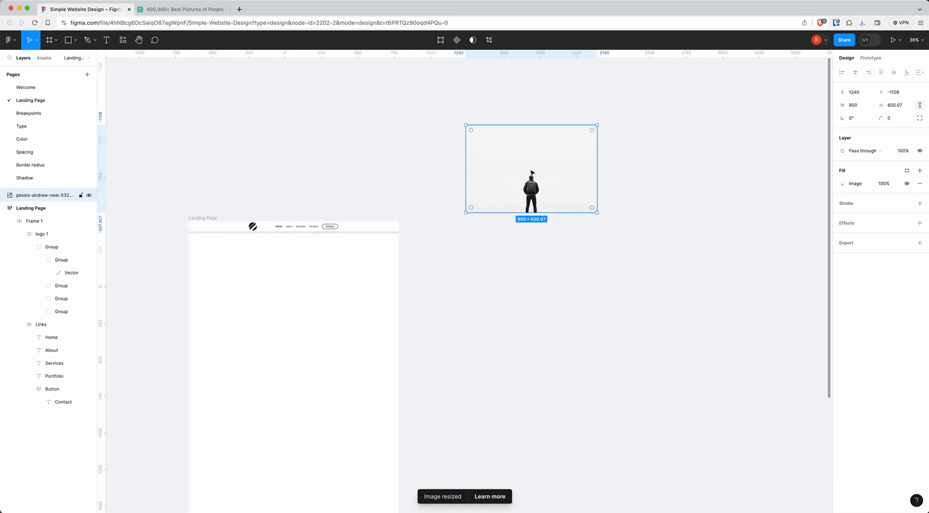
drag(532, 173, 346, 285)
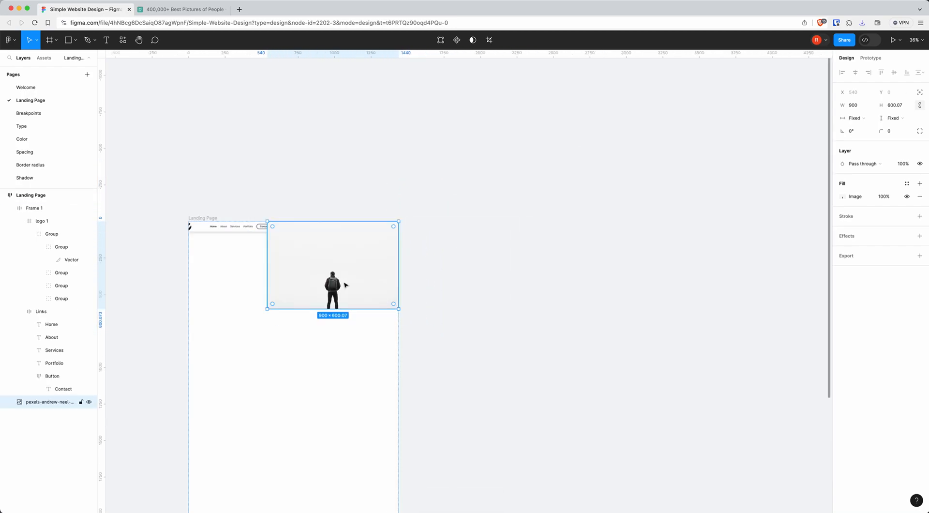
click(37, 196)
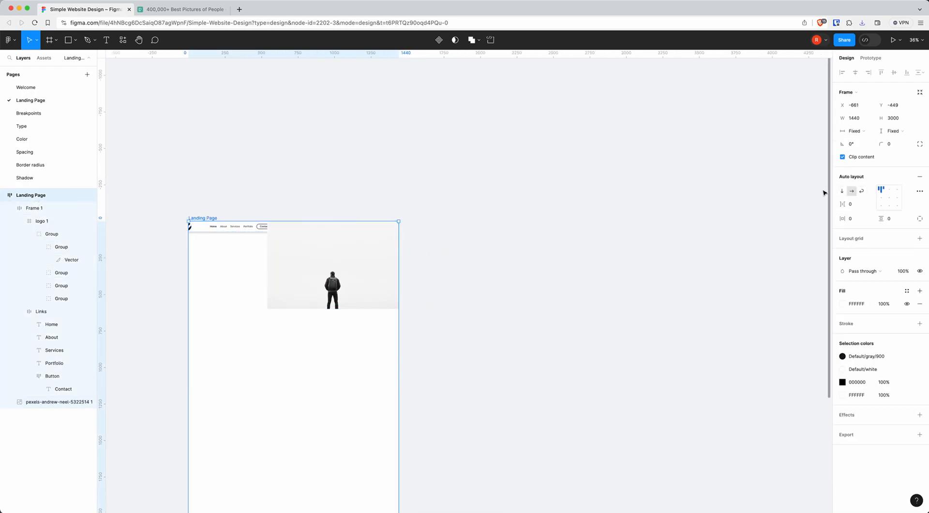
click(843, 192)
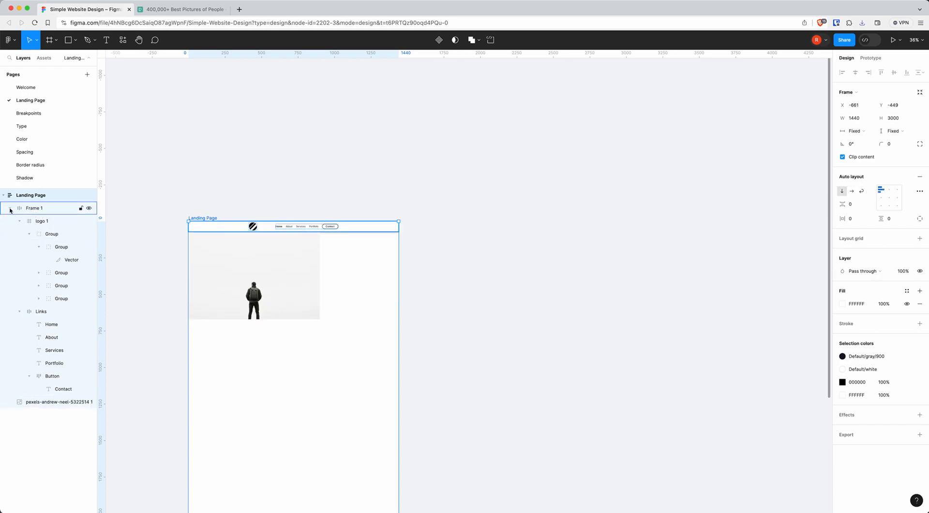
Collapse the Frame 1 layer and rename it Navigation.
click(9, 210)
double_click(32, 208)
text(Navigation)
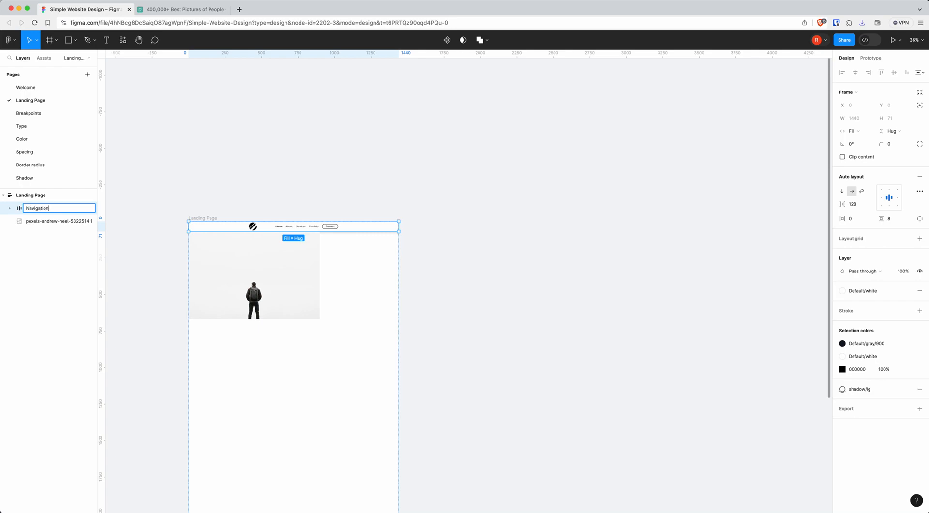
key(Return)
Wrap the photo in an auto layout frame, rename the frame Hero and expand it in the layer list.
click(34, 221)
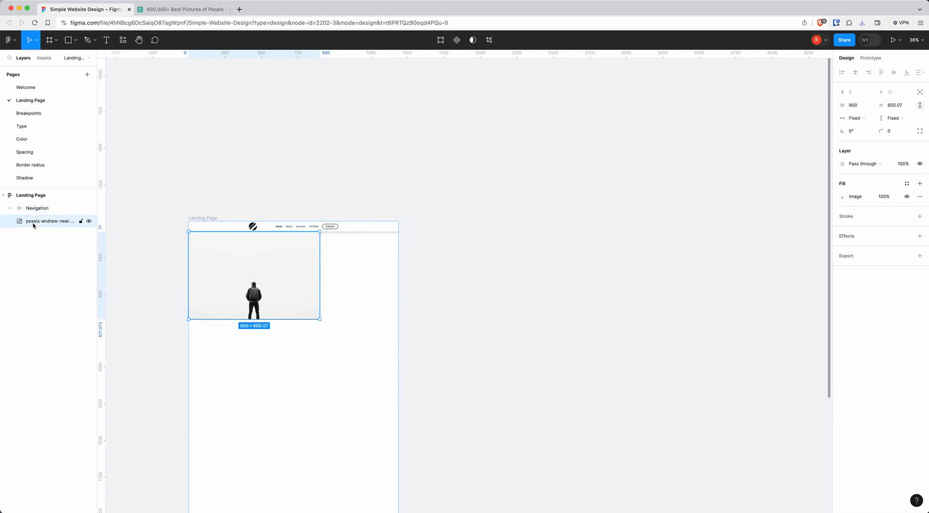
key(shift+a)
double_click(34, 223)
text(Hero)
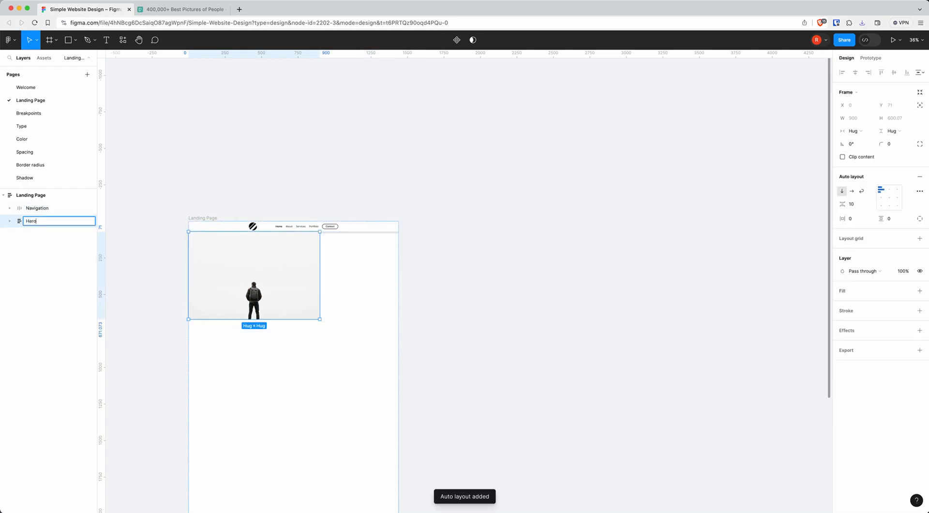
key(Return)
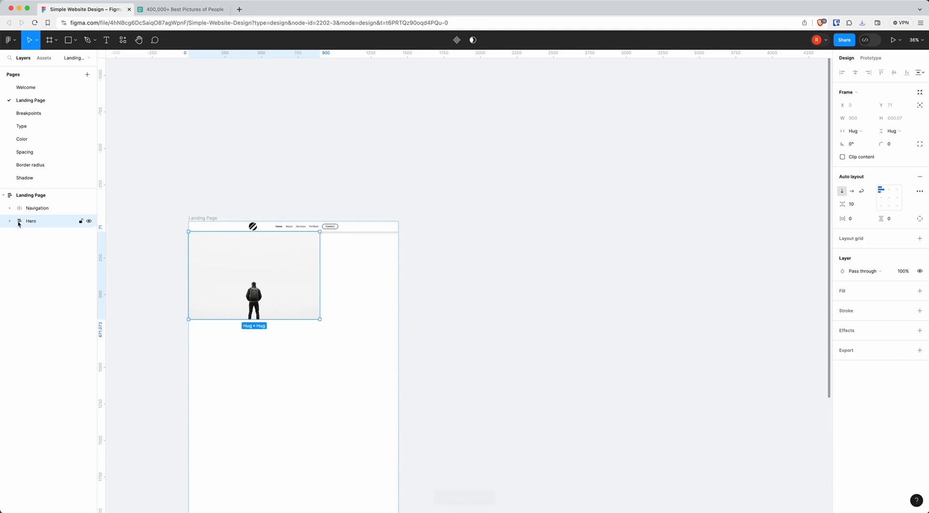
click(8, 221)
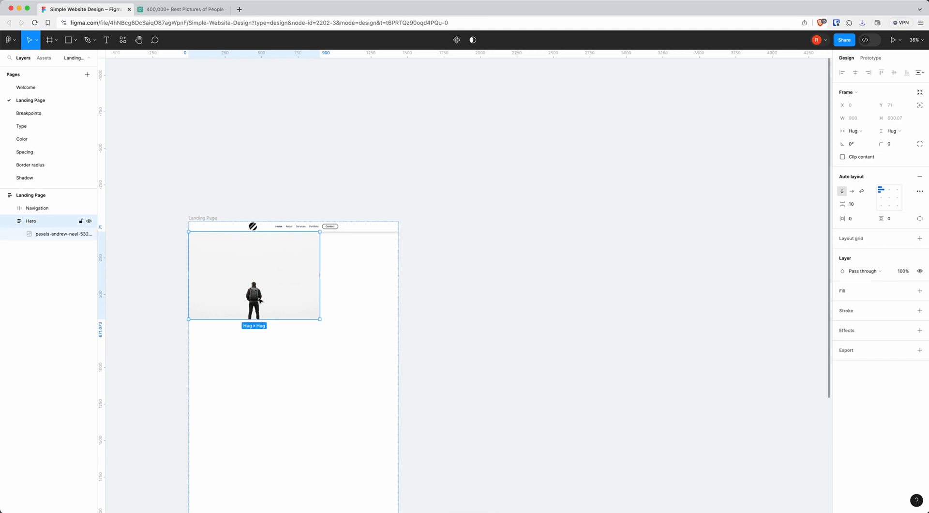
Set the Hero frame's width to Fill container and align its content to the center.
scroll(244, 299, up, 5)
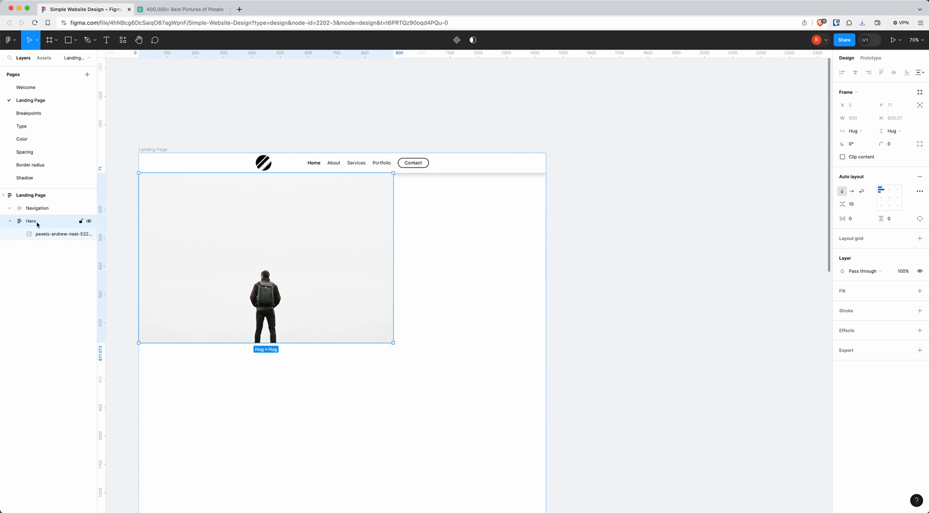
click(855, 131)
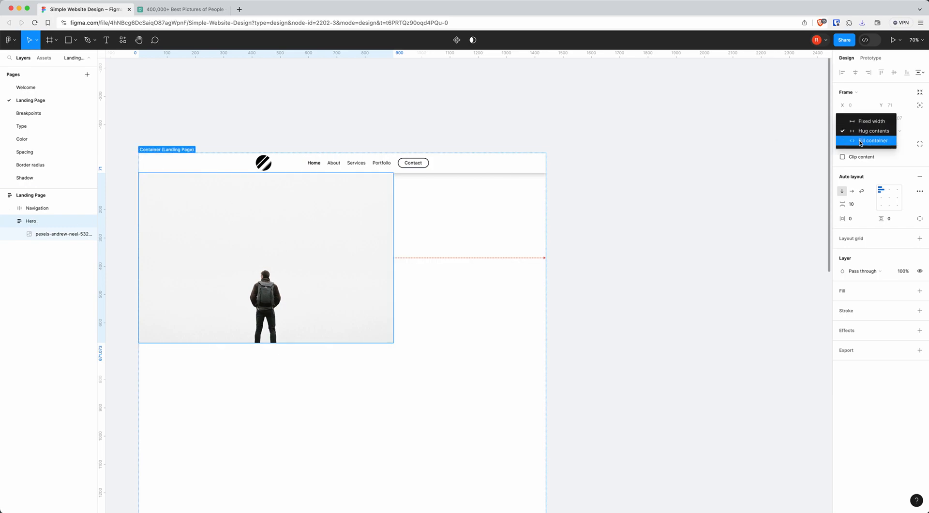
click(861, 141)
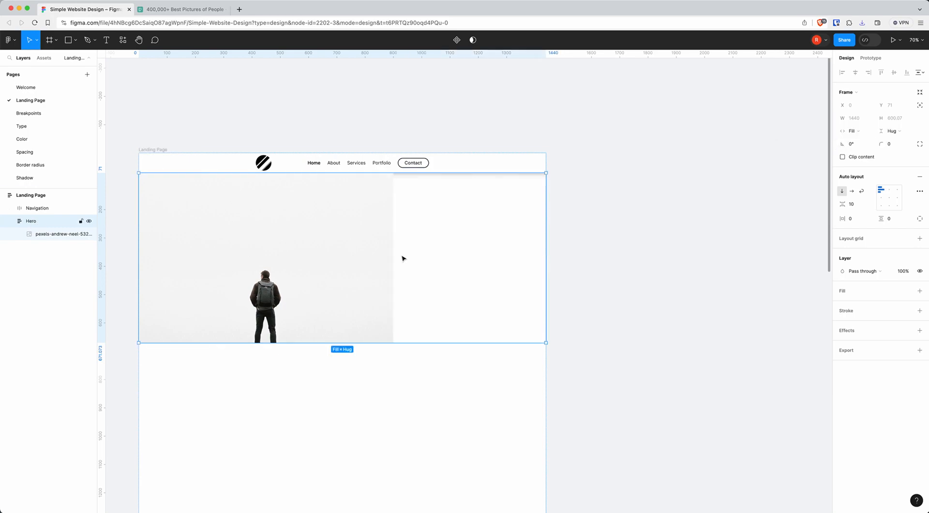
click(894, 199)
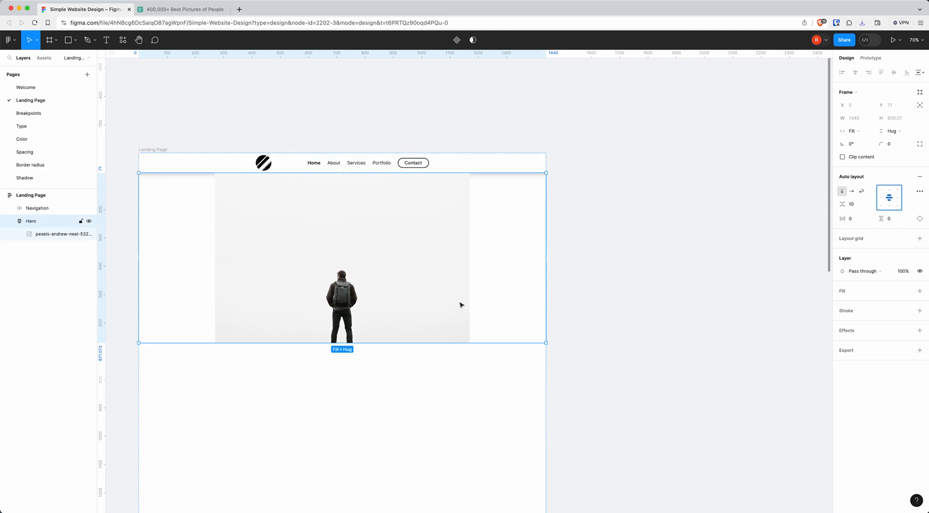
Set the Hero frame's vertical padding to 24.
click(891, 219)
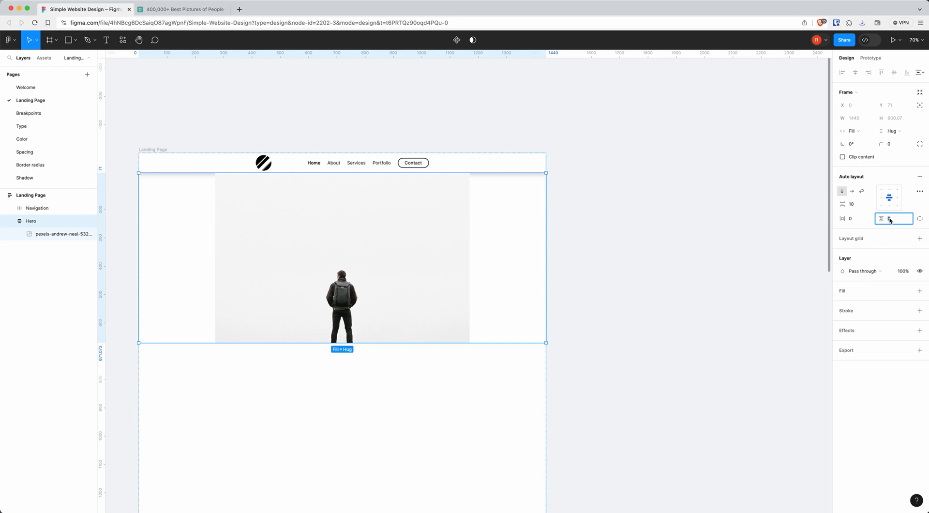
text(24)
key(Return)
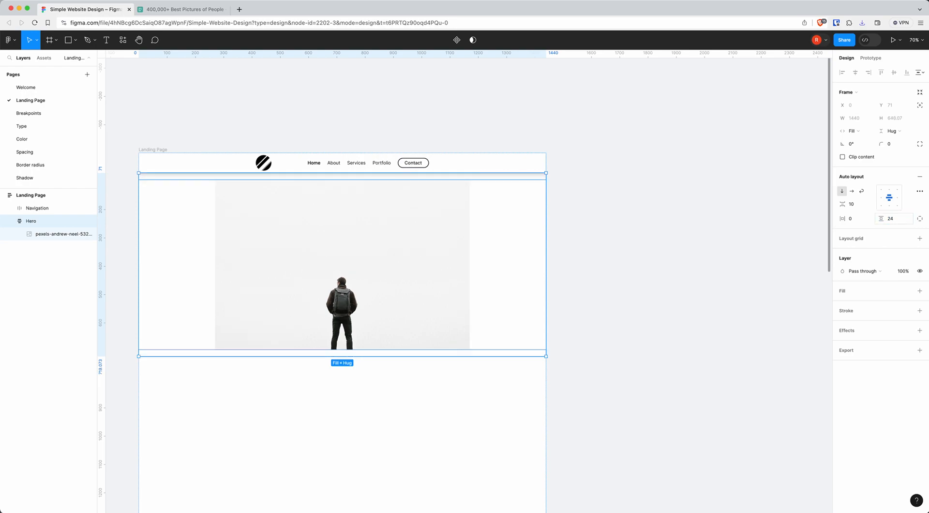
click(645, 279)
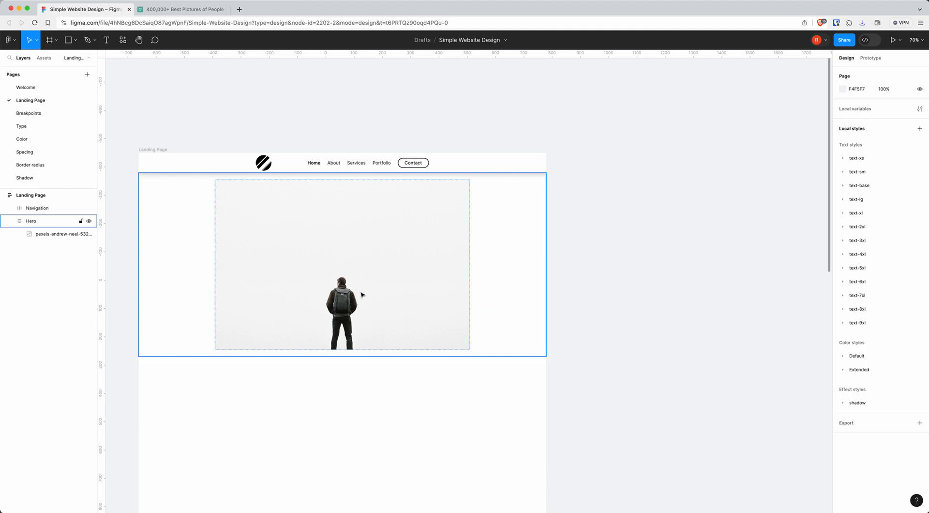
Add a solid black 000000 fill at 20% opacity above the image fill of the Hero photo.
super+click(311, 268)
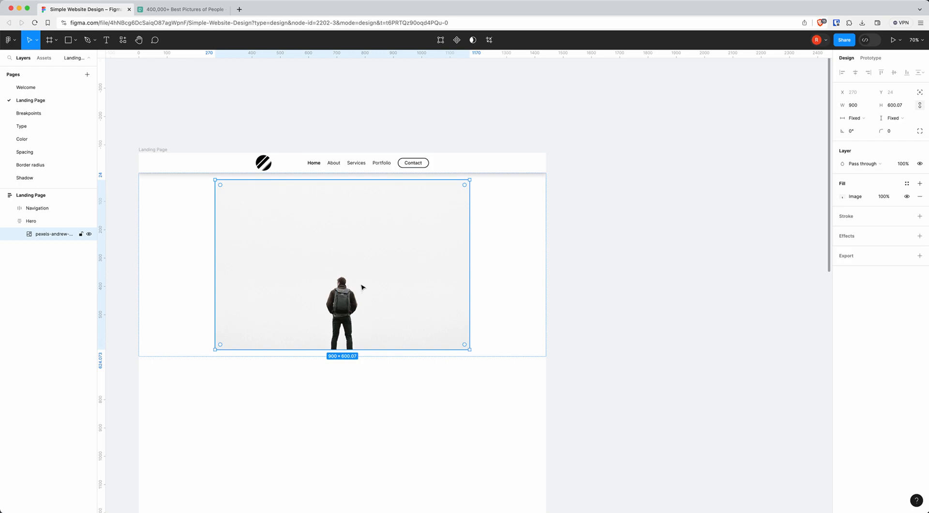
click(882, 195)
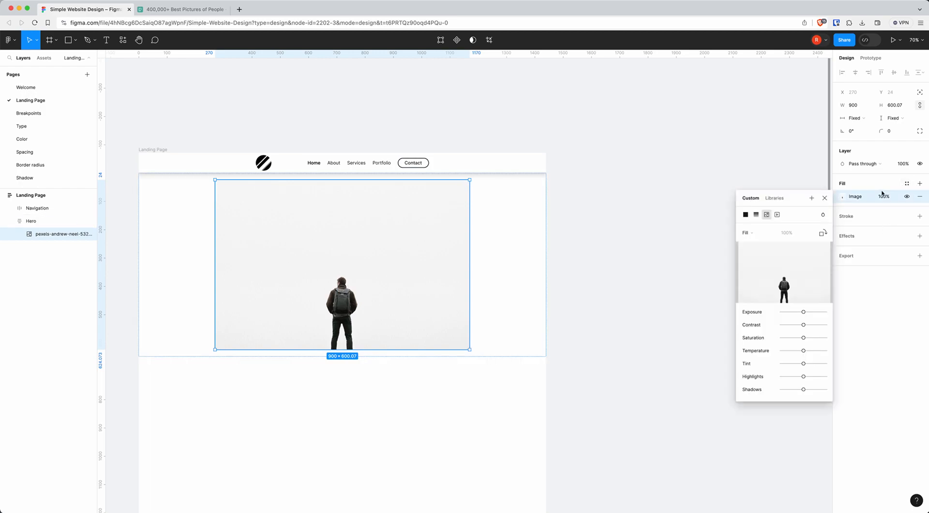
click(919, 184)
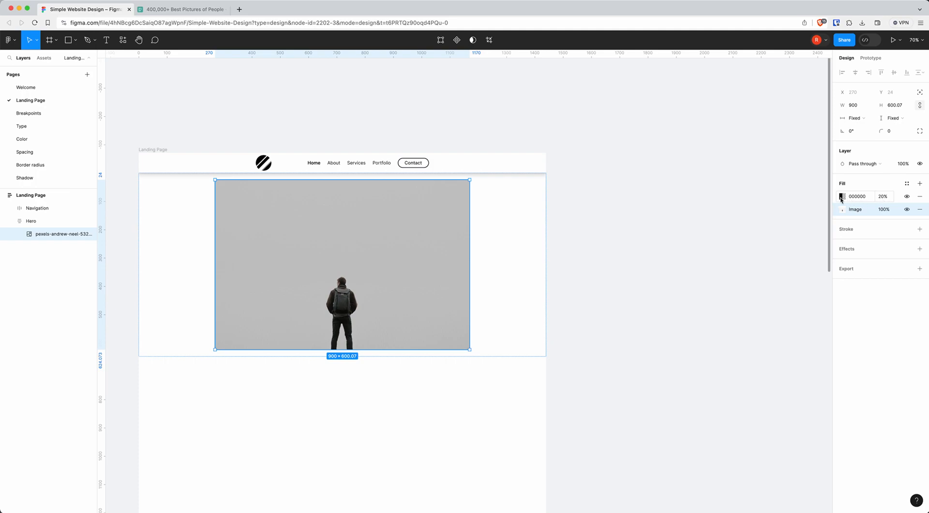
click(883, 197)
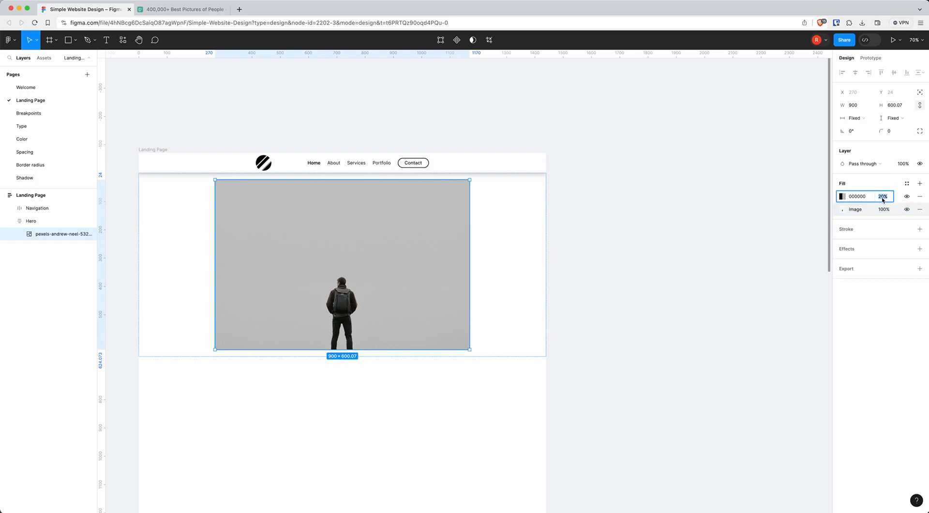
click(848, 198)
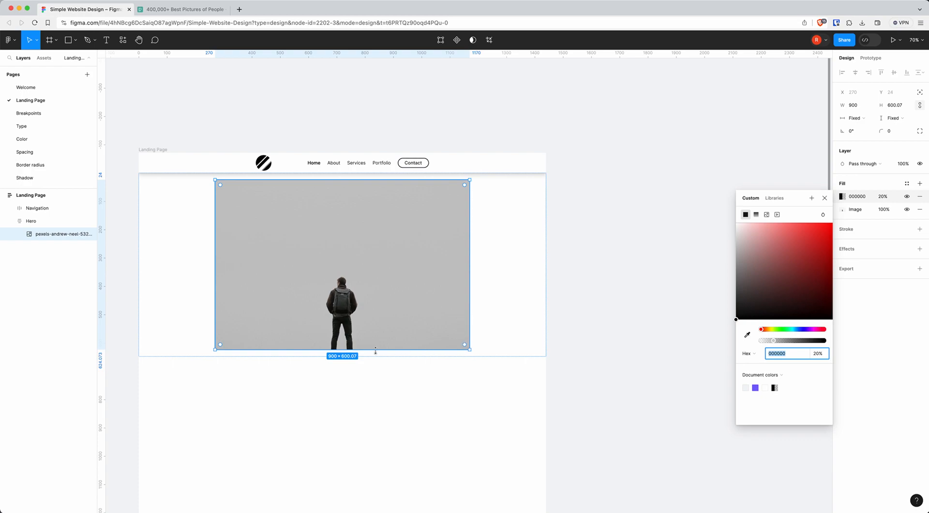
Hide the photo's black overlay fill to compare the look, and show it again.
click(906, 197)
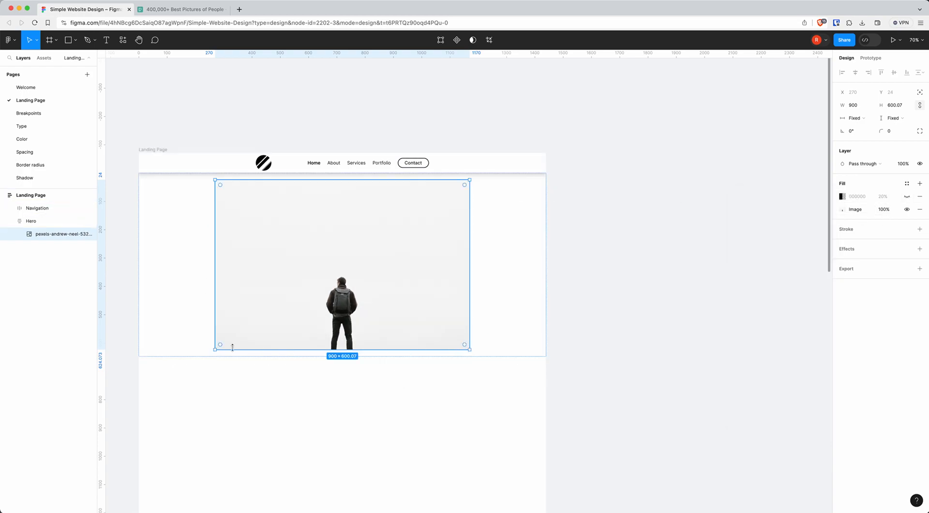
click(649, 278)
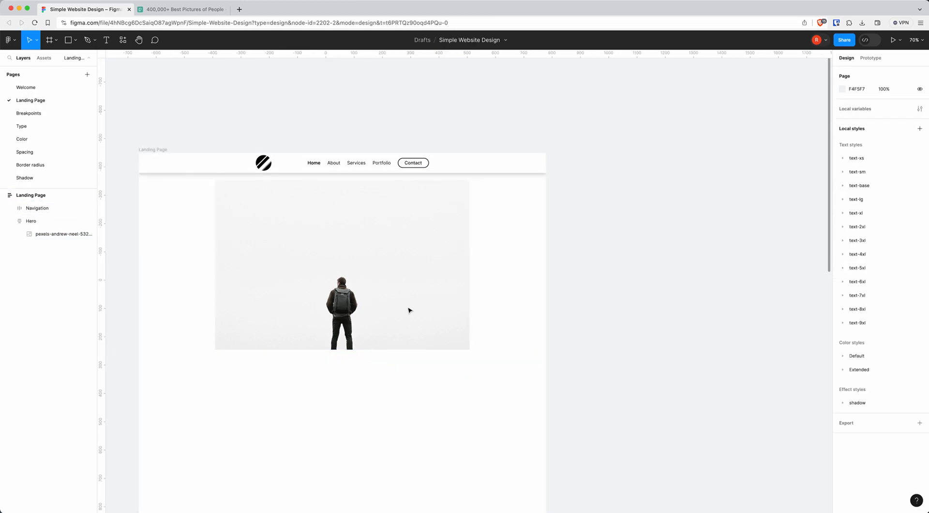
click(271, 273)
click(269, 270)
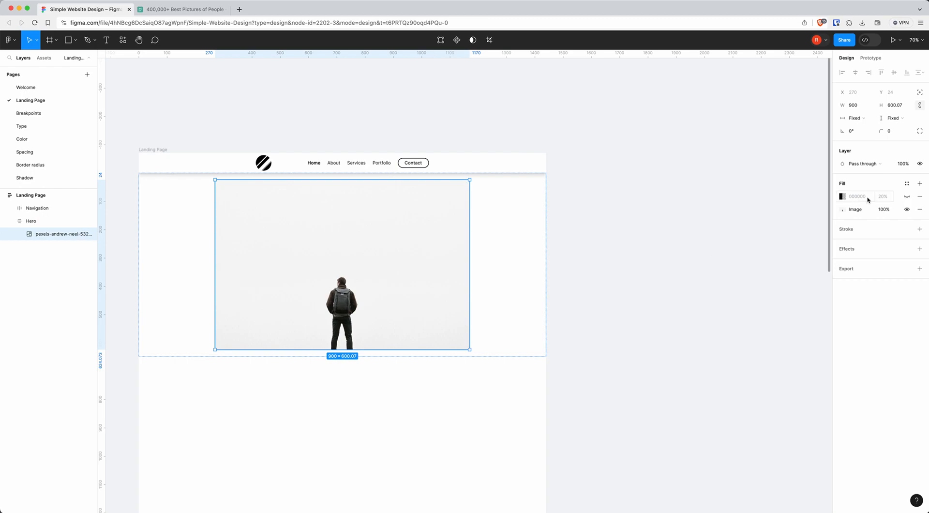
click(907, 197)
Change the photo's black overlay fill to a radial gradient.
click(842, 196)
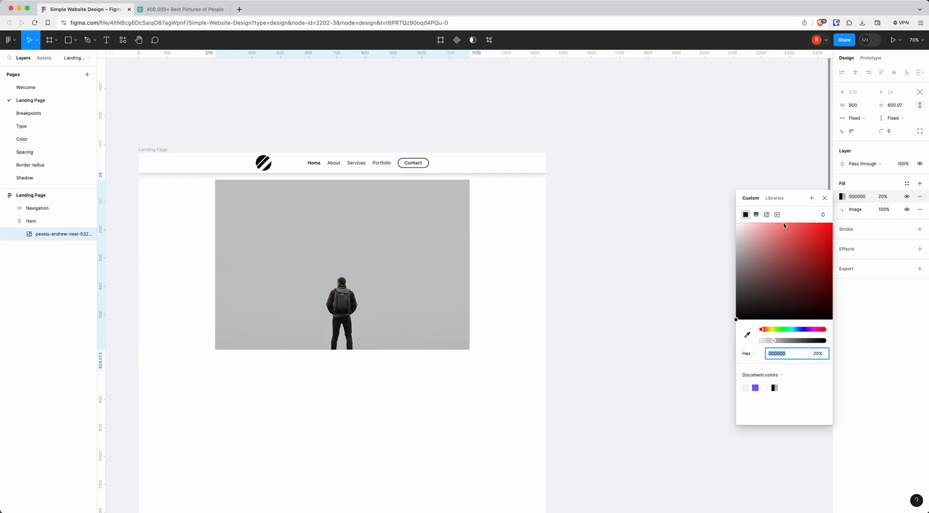
click(757, 215)
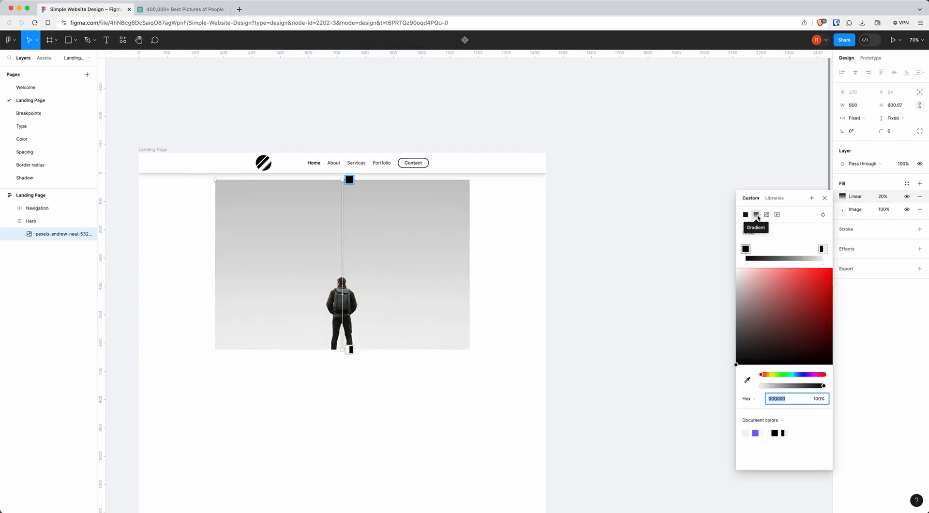
click(756, 233)
click(759, 242)
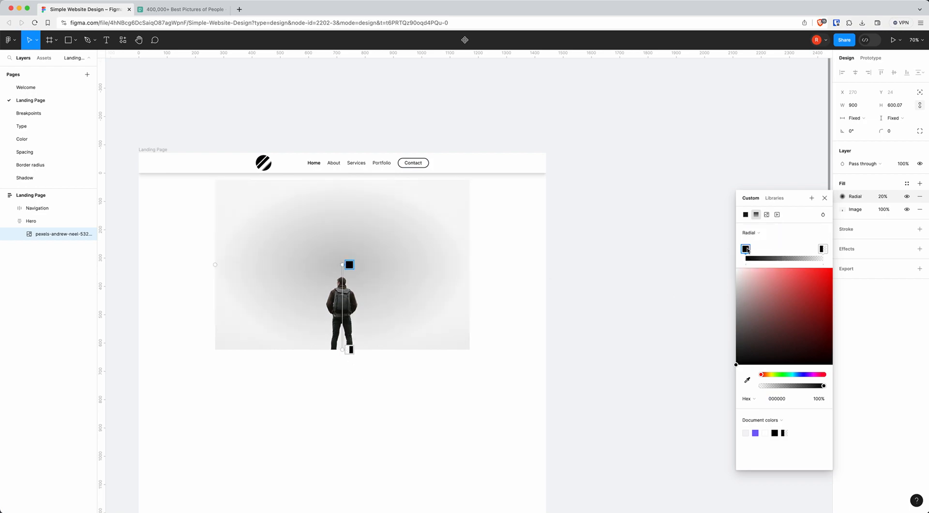
Set the radial gradient's center stop to FFFFFF at 0% opacity and its outer stop to FFFFFF at 100%.
drag(736, 365, 722, 261)
drag(825, 387, 759, 390)
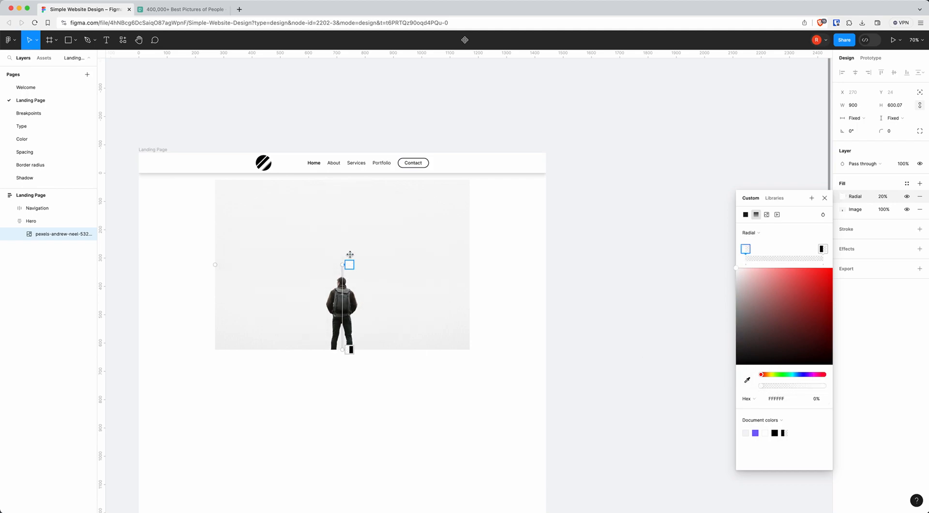
click(823, 249)
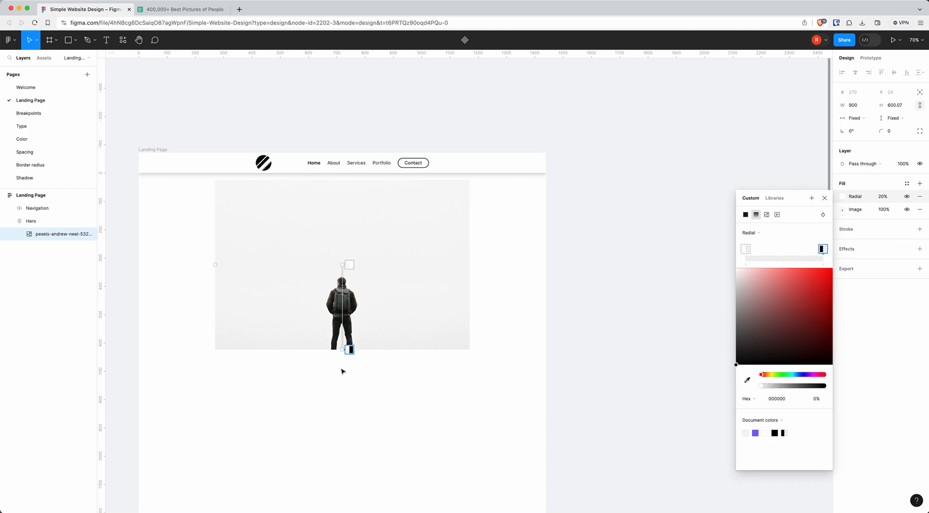
drag(733, 366, 725, 264)
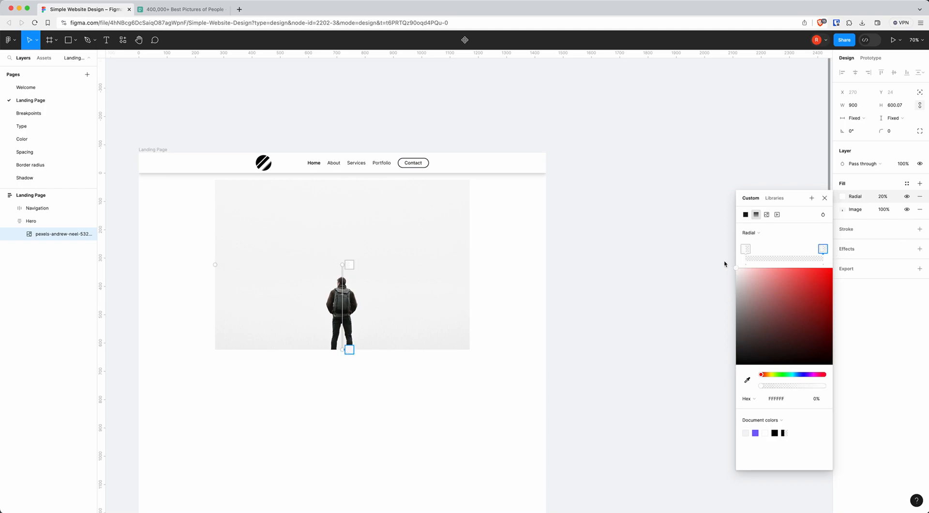
drag(762, 393, 835, 391)
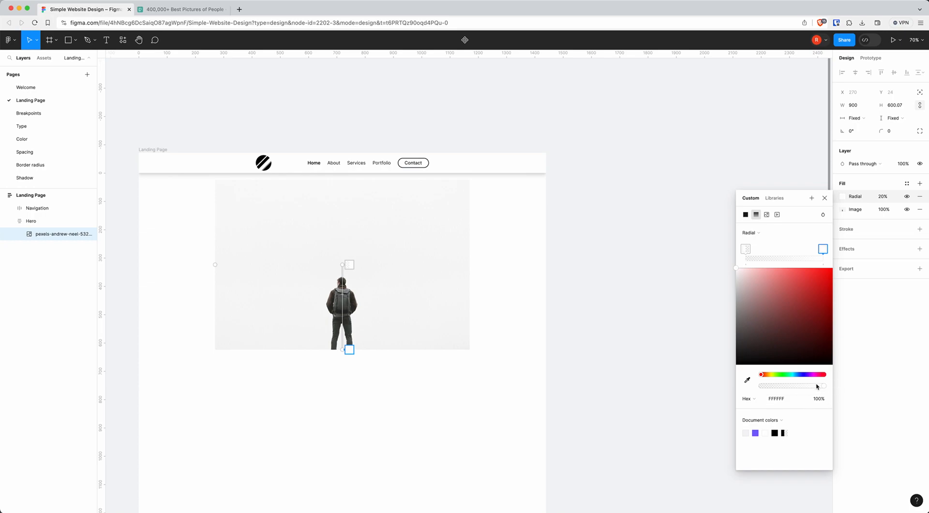
Set the radial overlay fill's opacity to 100% and deselect the photo.
click(883, 196)
text(1)
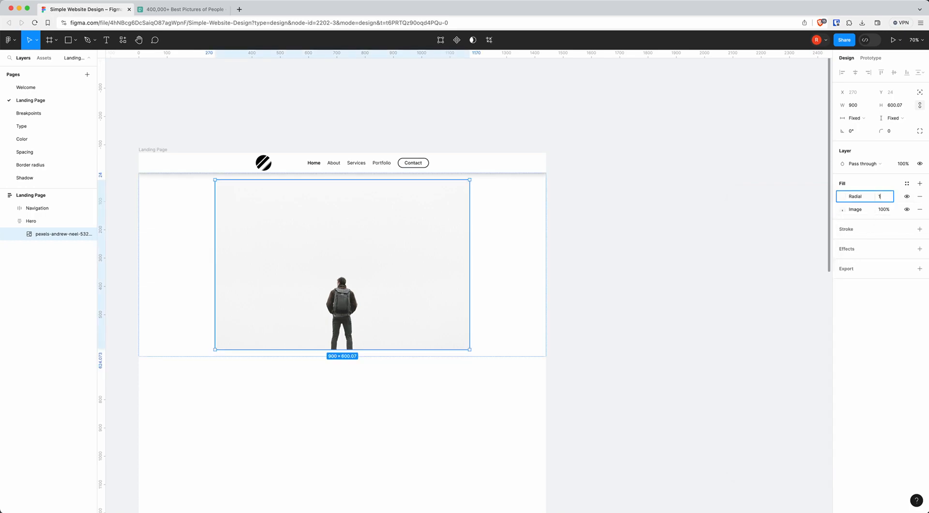
text(00)
key(Return)
click(625, 380)
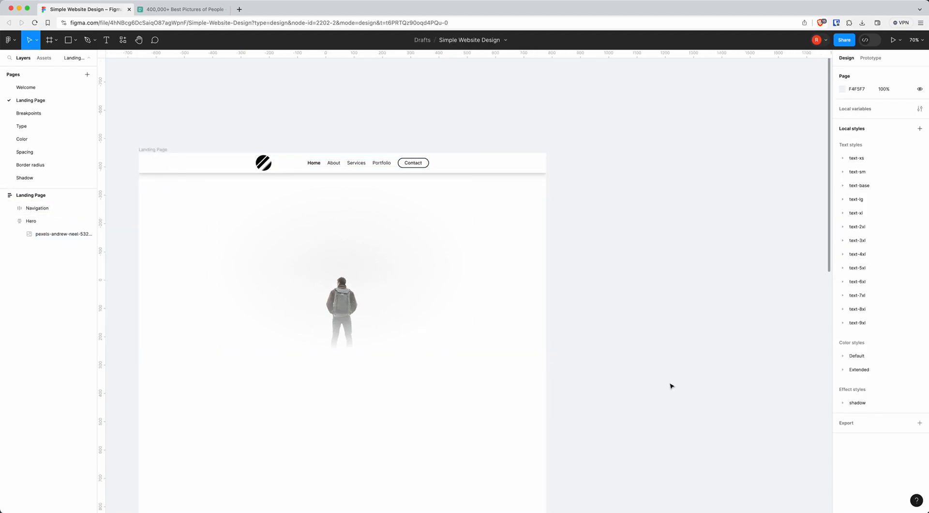
Add the text "Start Your Adventure Today" on two lines in the Hero frame, breaking after "Your".
click(347, 307)
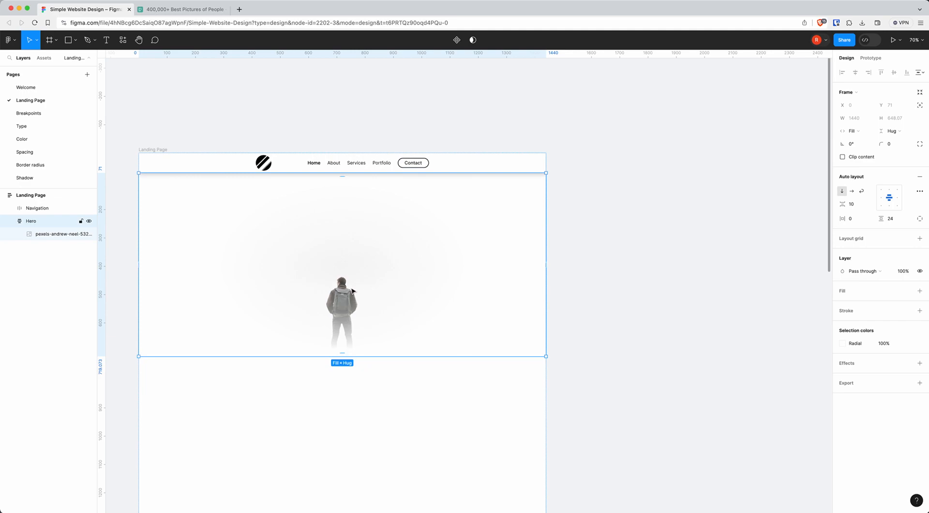
click(352, 291)
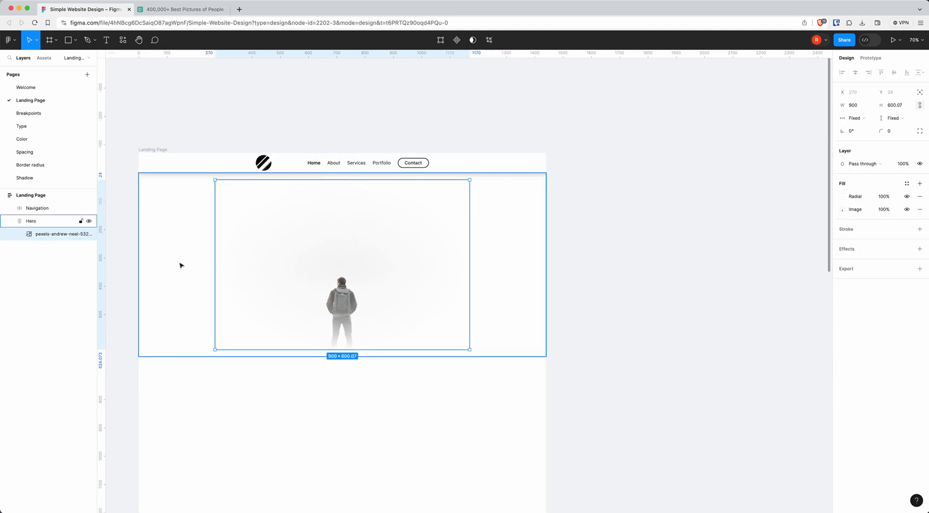
key(t)
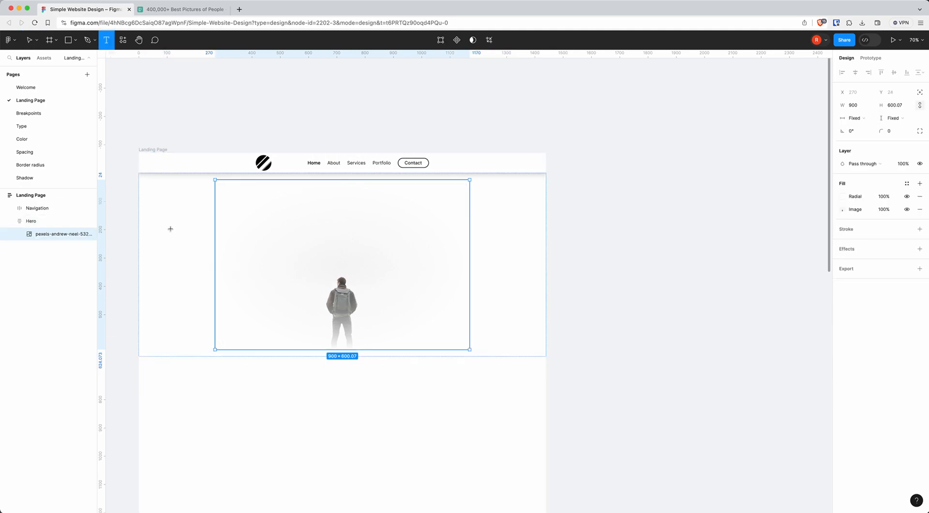
click(186, 238)
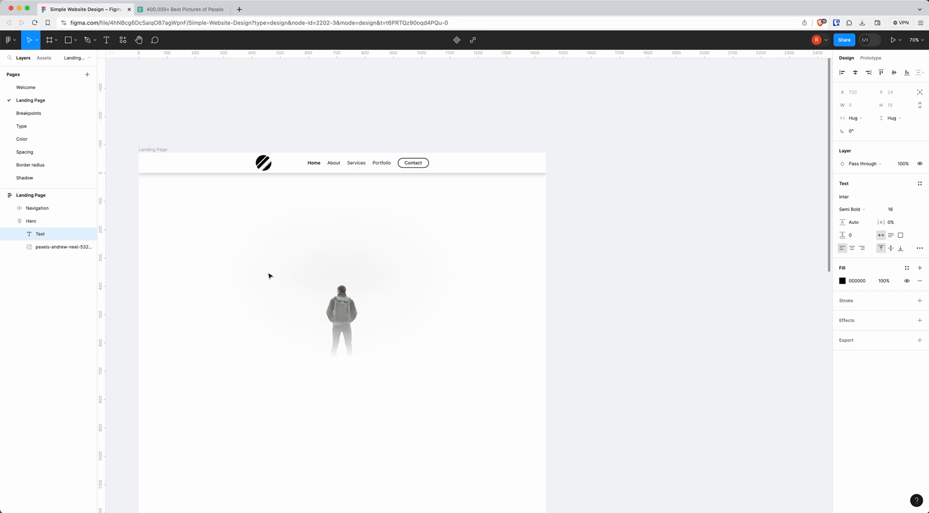
text(Start Your)
text( Ad)
text(vent)
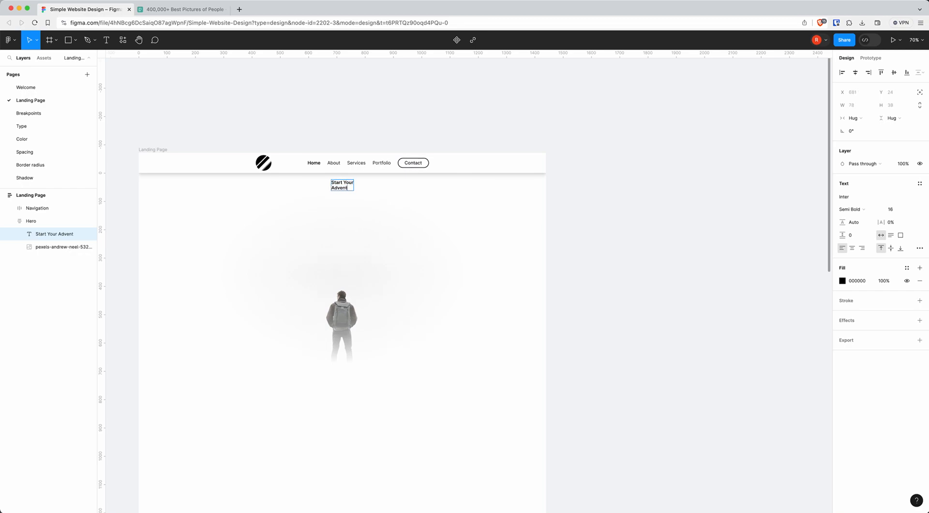
text(ureToday)
click(349, 187)
key(Escape)
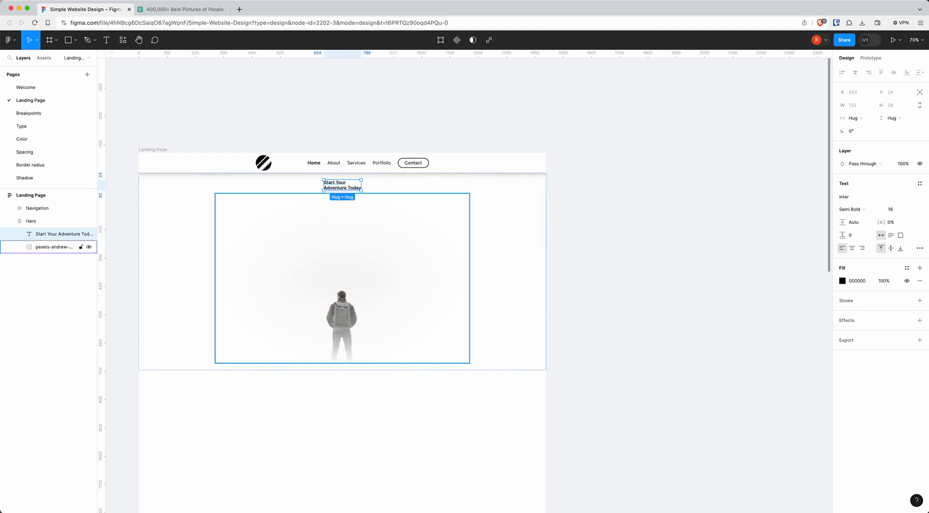
Format the hero heading at size 64, centered and in Bold weight.
click(908, 209)
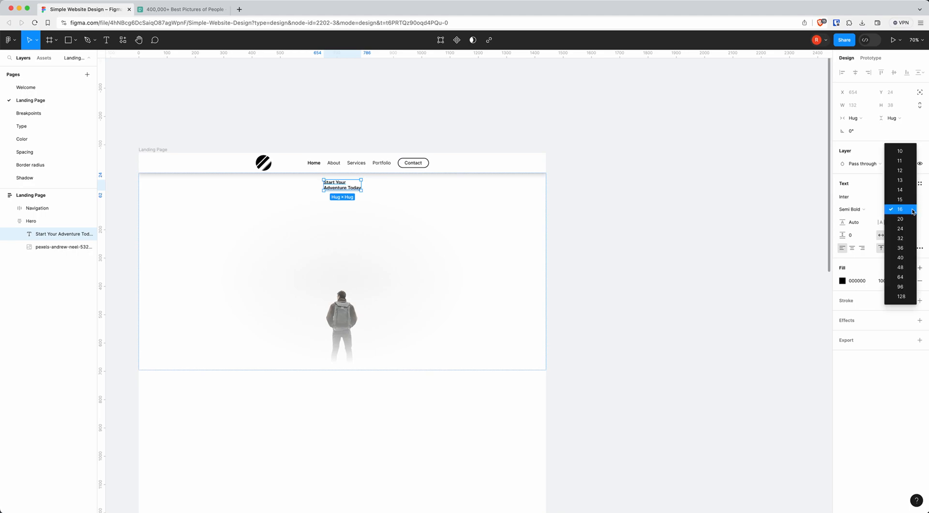
click(903, 278)
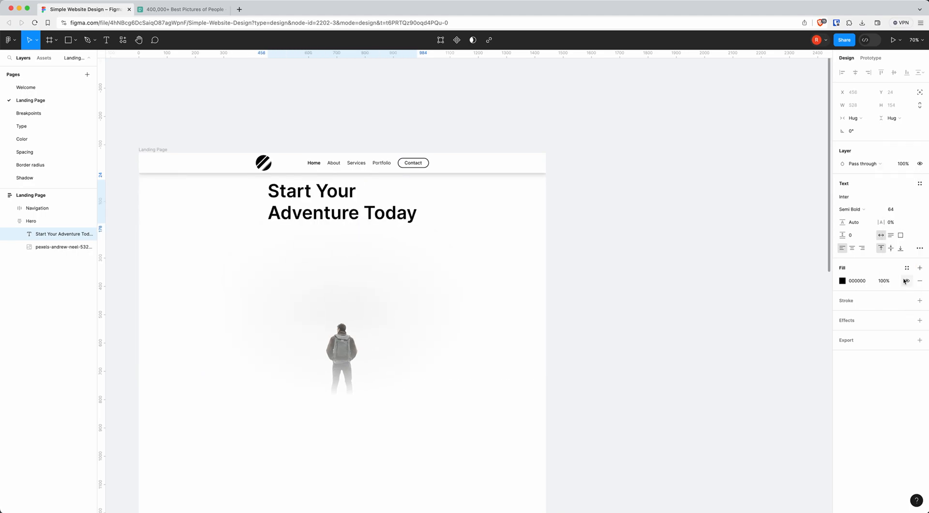
click(852, 250)
click(858, 215)
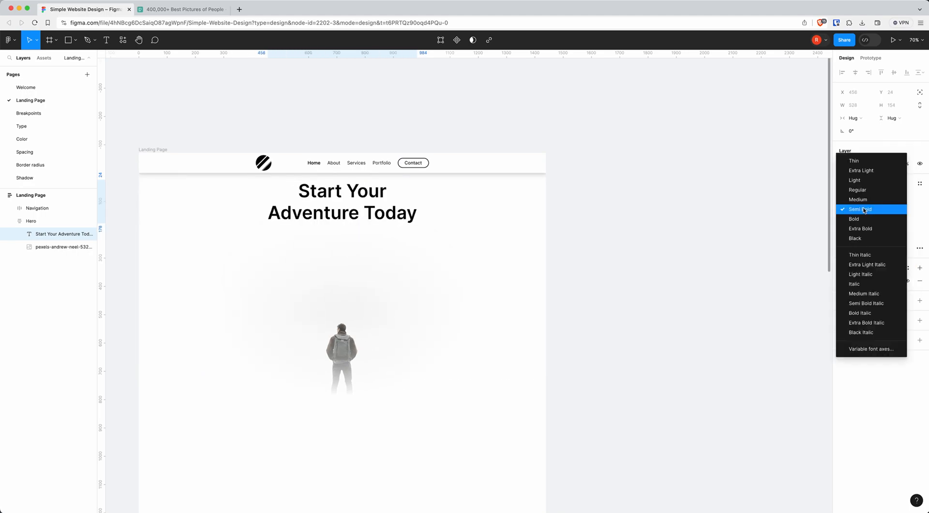
click(860, 219)
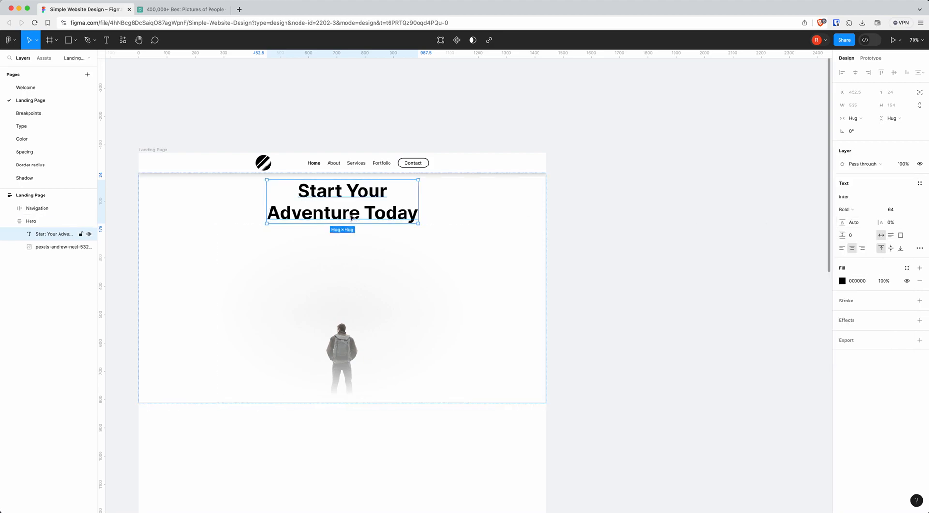
Switch the Hero frame to horizontal layout and wrap the heading in its own auto layout frame.
click(38, 221)
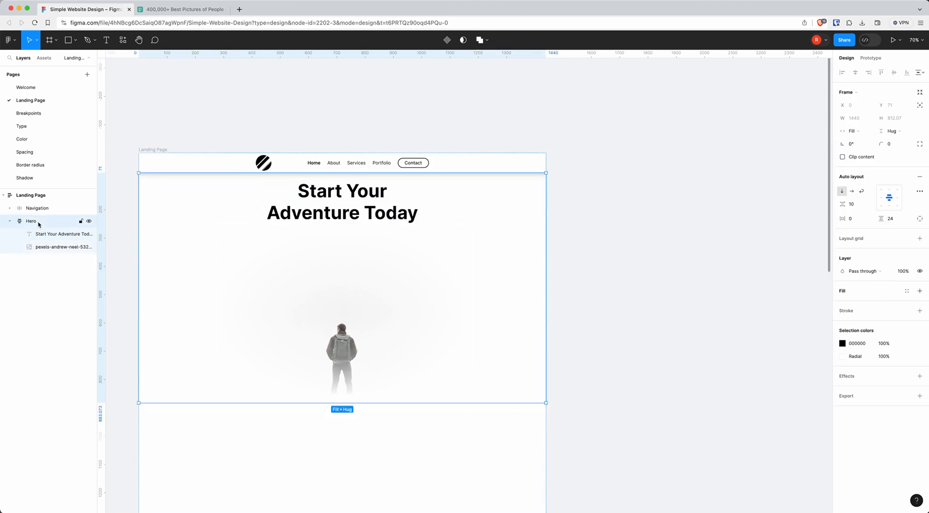
click(852, 192)
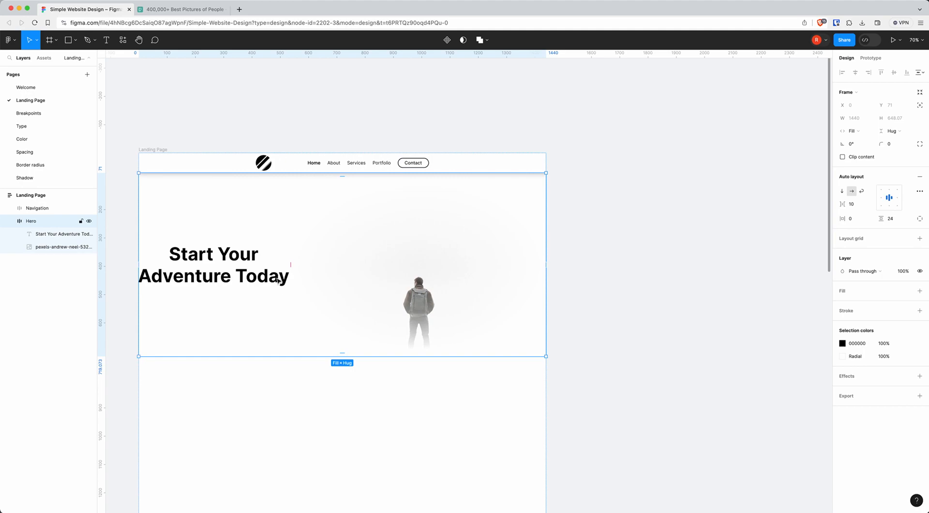
click(51, 236)
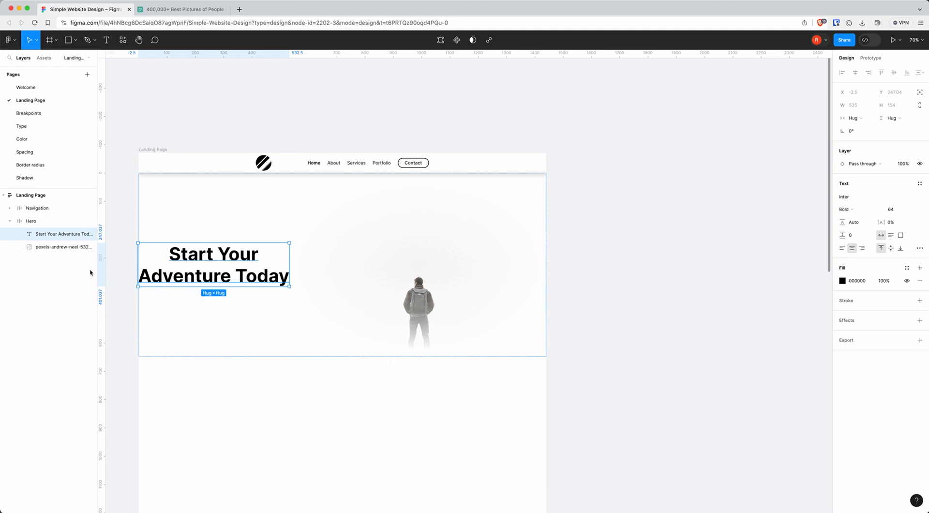
key(shift+a)
click(19, 234)
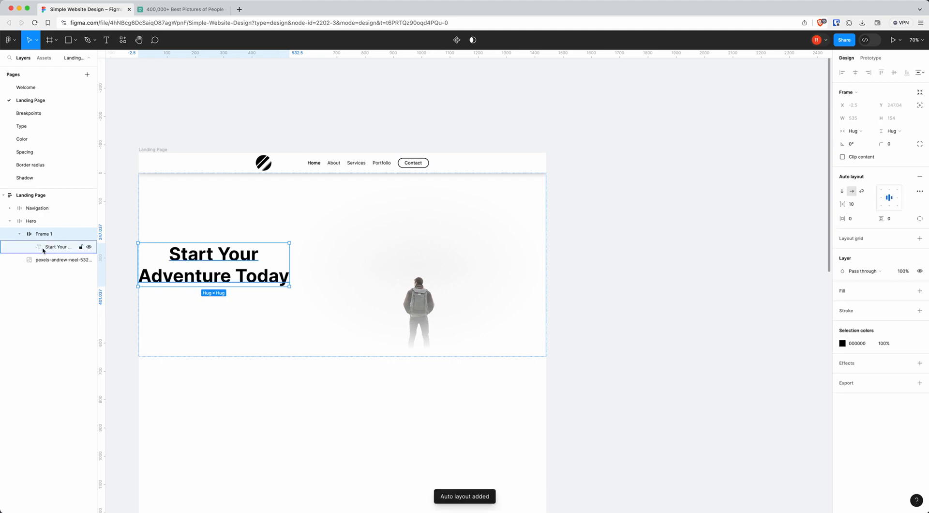
Duplicate the navigation's Contact button into the Hero frame, between the heading and the photo.
click(423, 166)
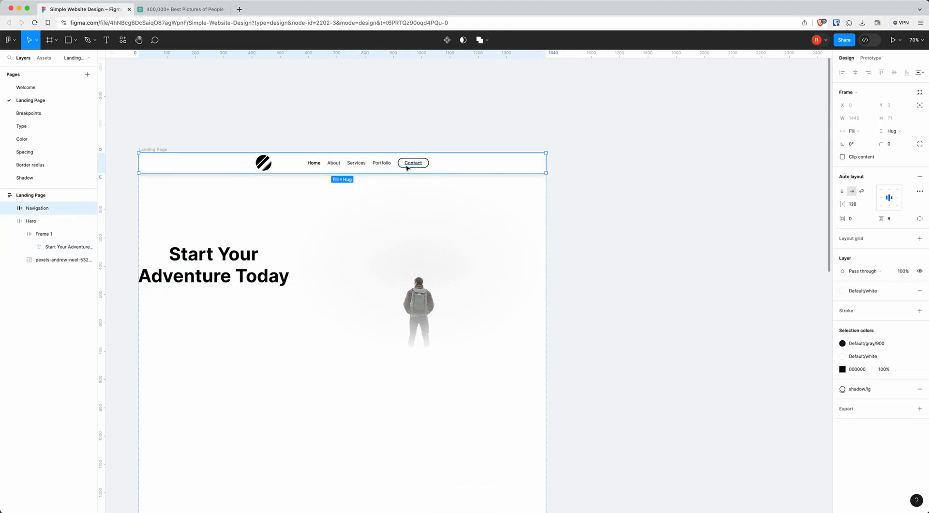
super+click(407, 165)
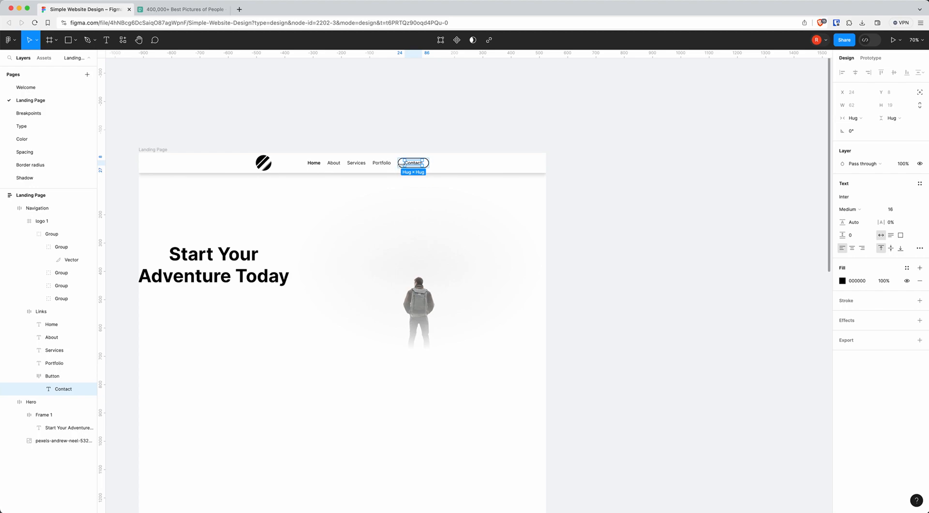
click(54, 376)
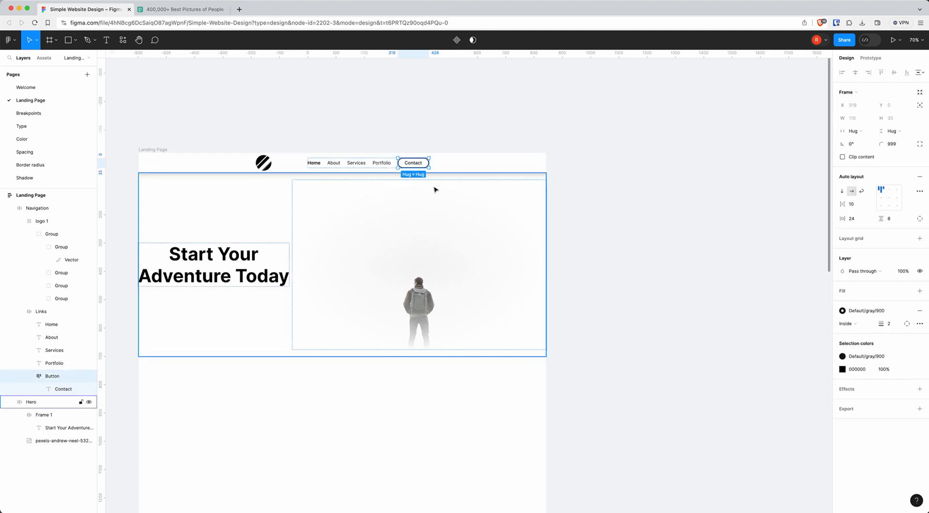
drag(419, 165, 298, 265)
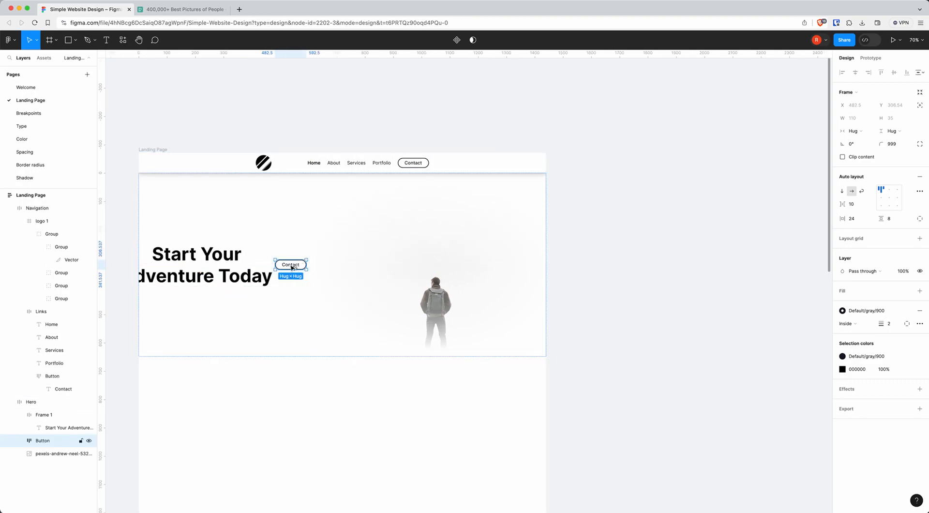
Duplicate the hero's Contact button, placing both copies in the heading's frame, and set that frame to vertical layout.
key(super+d)
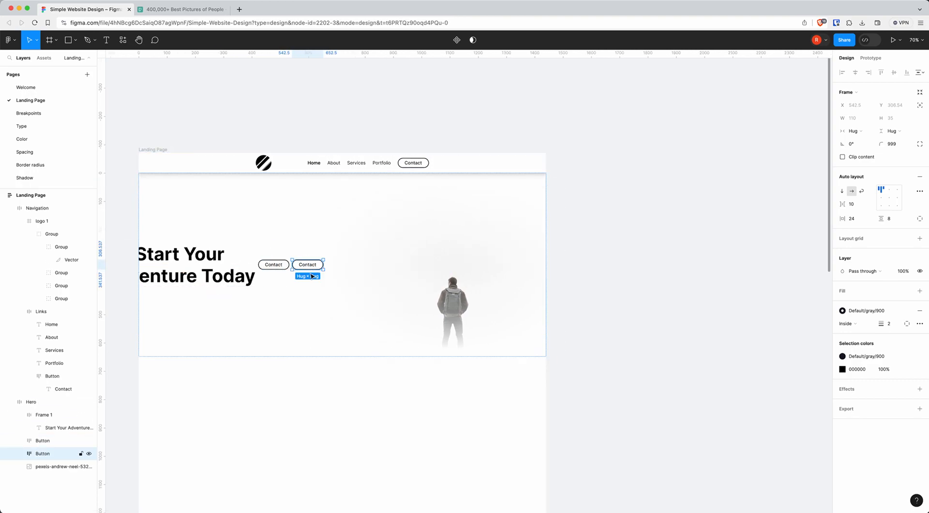
shift+click(39, 441)
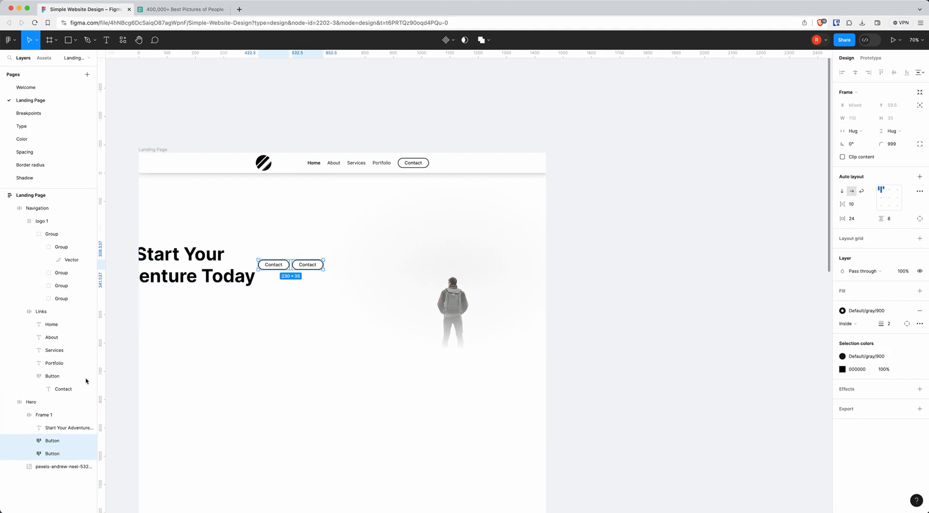
click(49, 415)
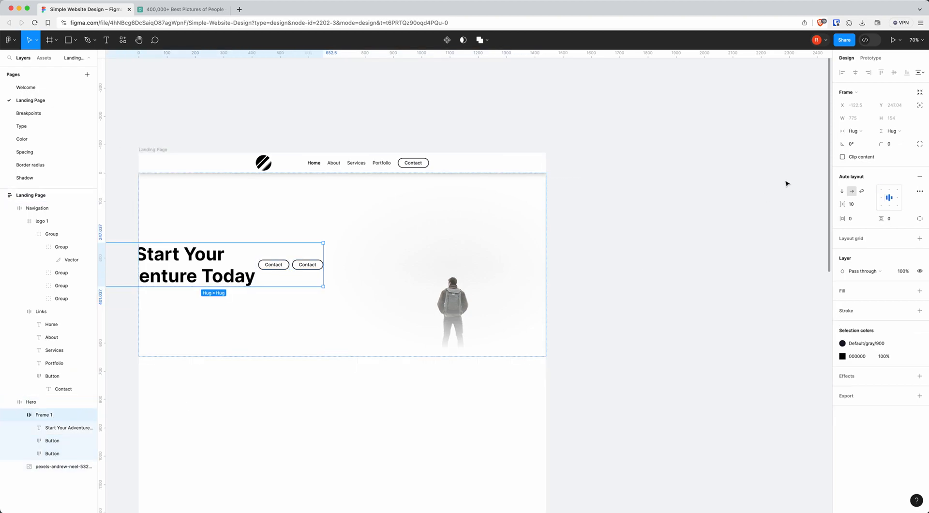
click(843, 192)
Wrap the two hero buttons in their own auto layout frame with horizontal direction.
click(51, 440)
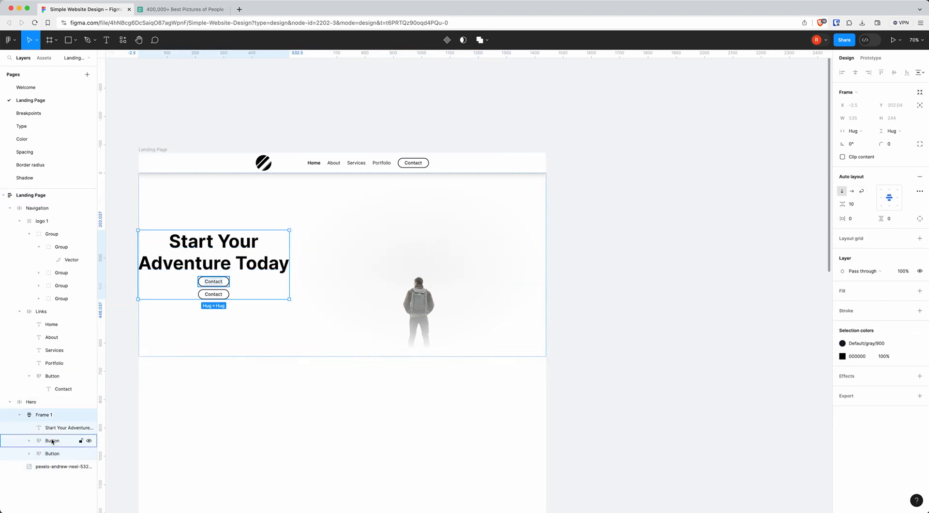
shift+click(53, 454)
key(shift+a)
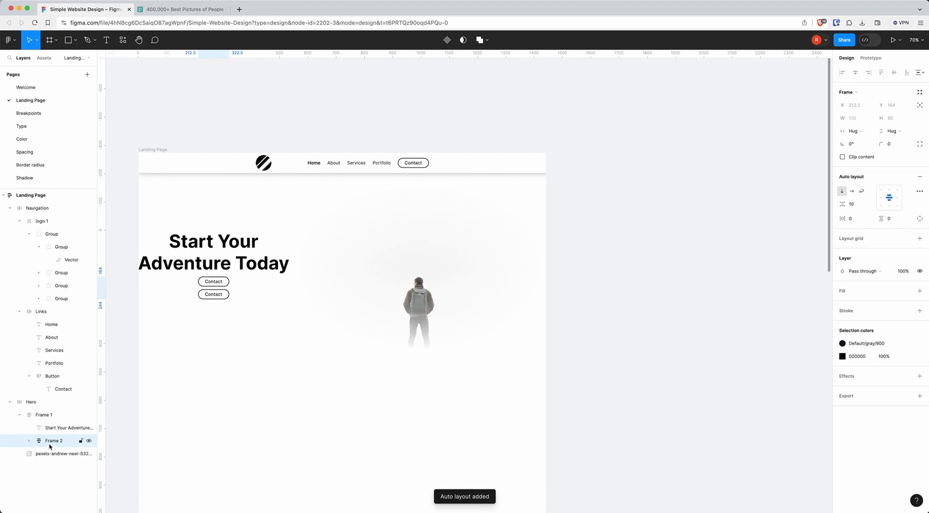
click(853, 192)
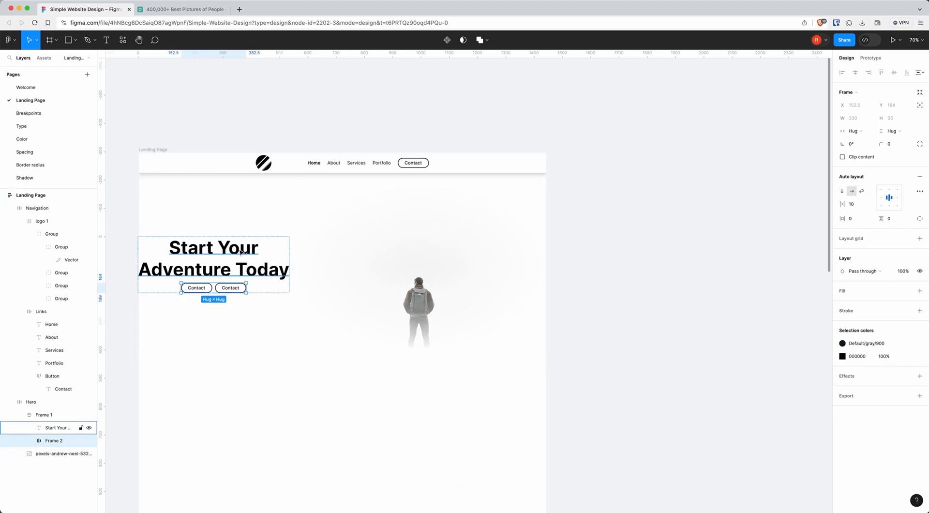
Relabel the two hero buttons "Learn more" and "Sign up".
double_click(196, 289)
double_click(196, 288)
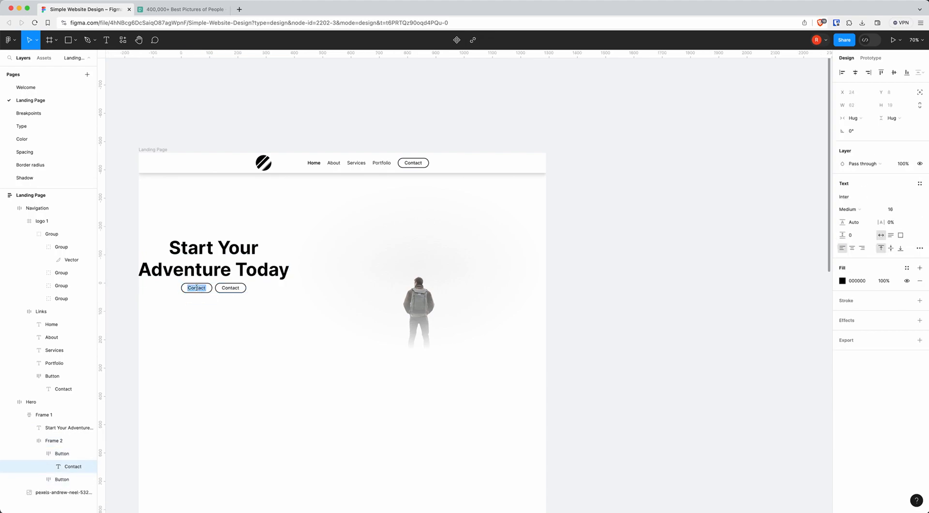
text(Learn more)
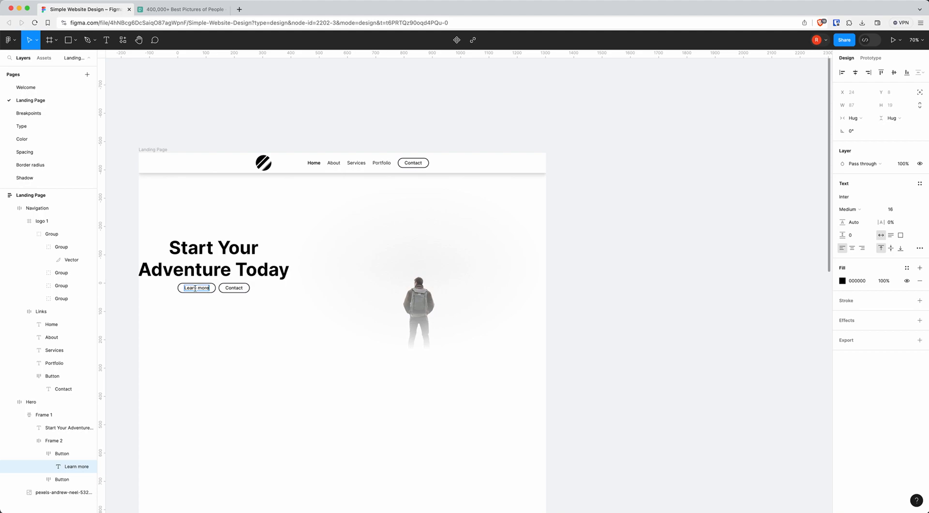
double_click(231, 288)
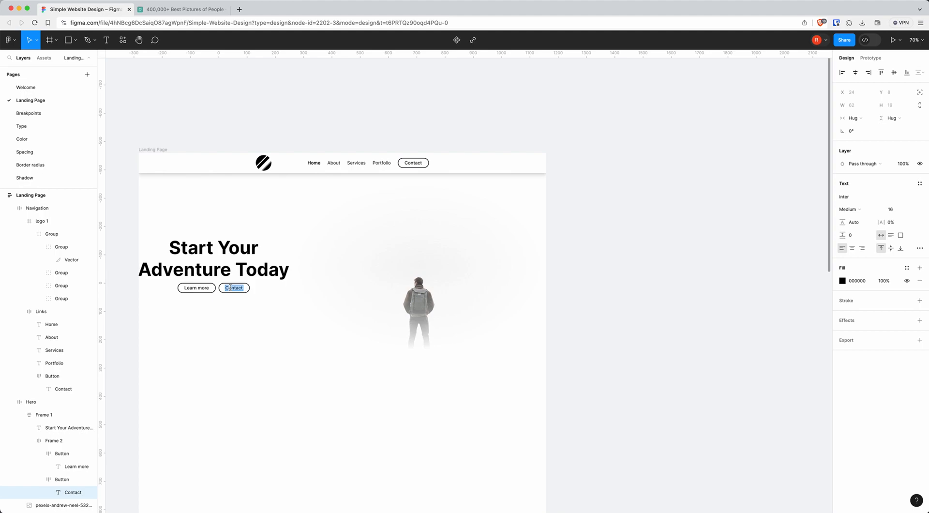
text(Sign up)
key(Escape)
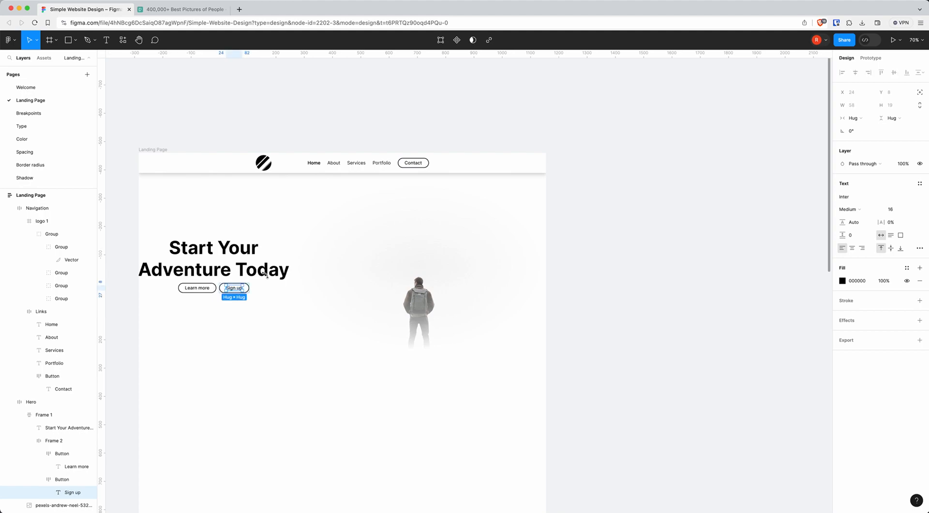
Change the navigation button's label to "Sign up".
click(414, 164)
double_click(414, 164)
text(Sign up)
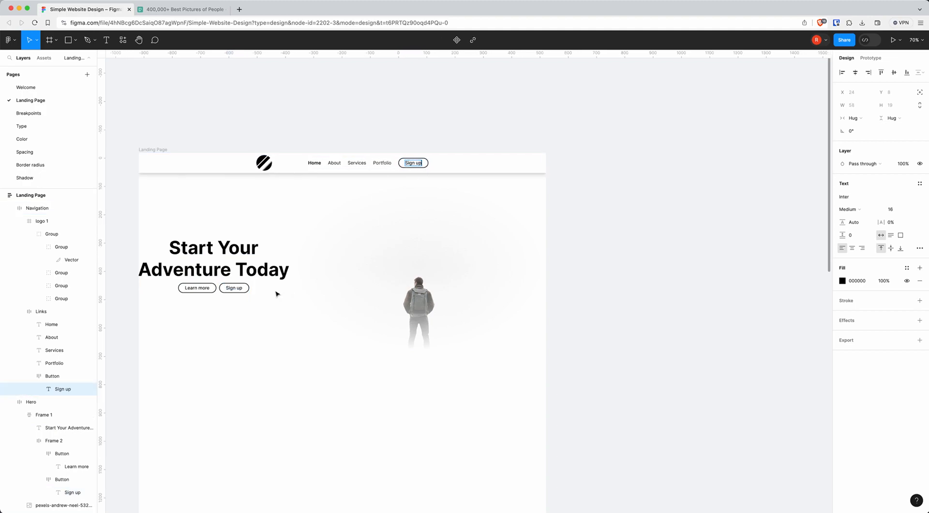
key(Escape)
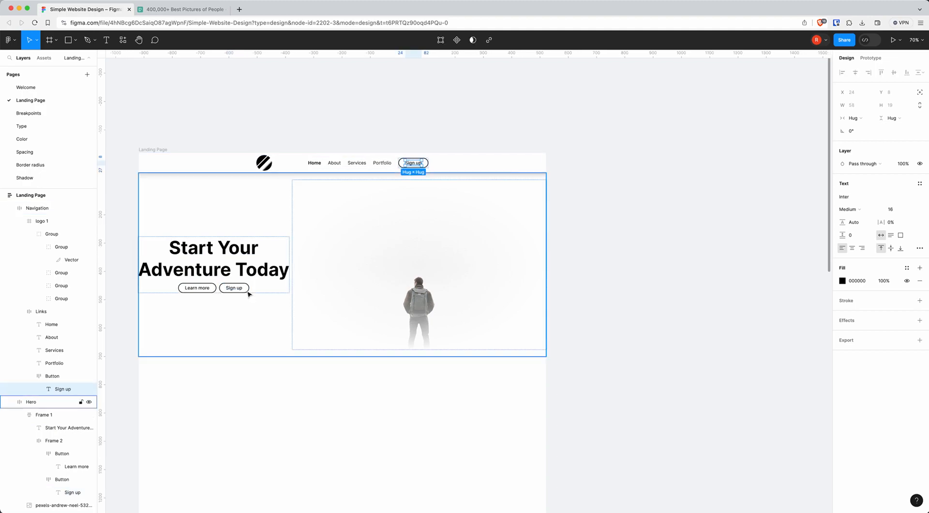
Remove the stroke from the hero's Sign up button and fill it with the Extended/cool-gray/600 color style.
click(237, 288)
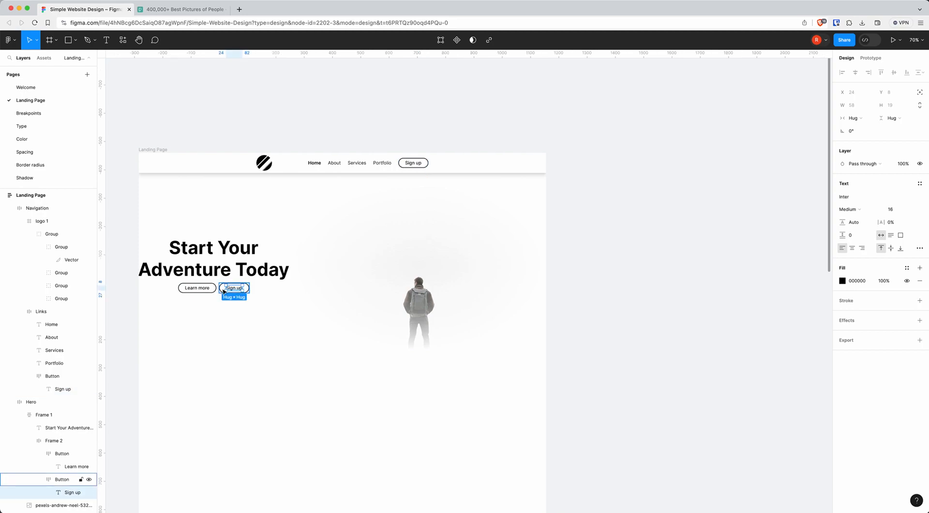
scroll(219, 289, up, 5)
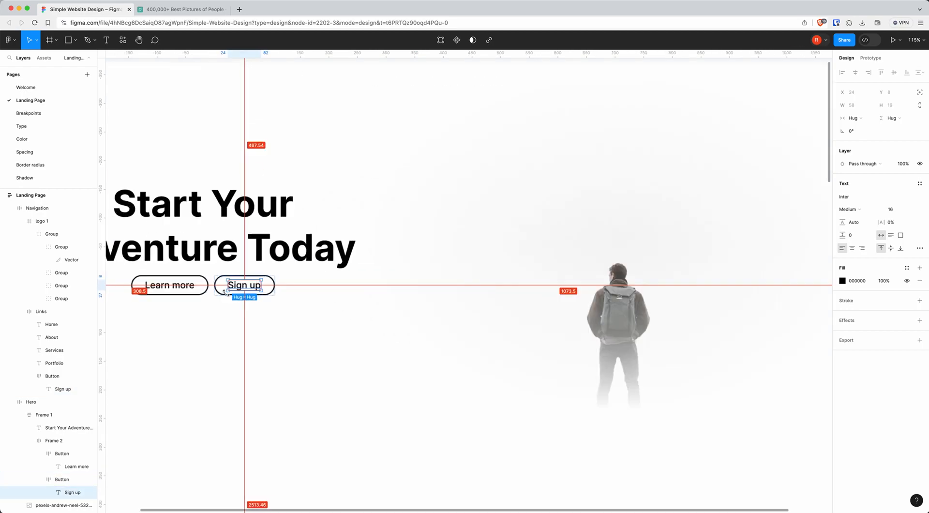
click(222, 292)
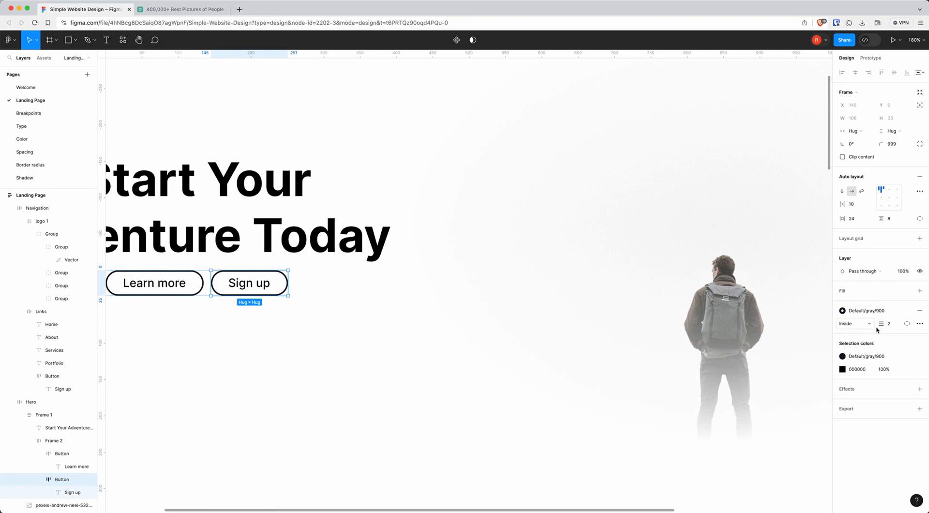
click(921, 313)
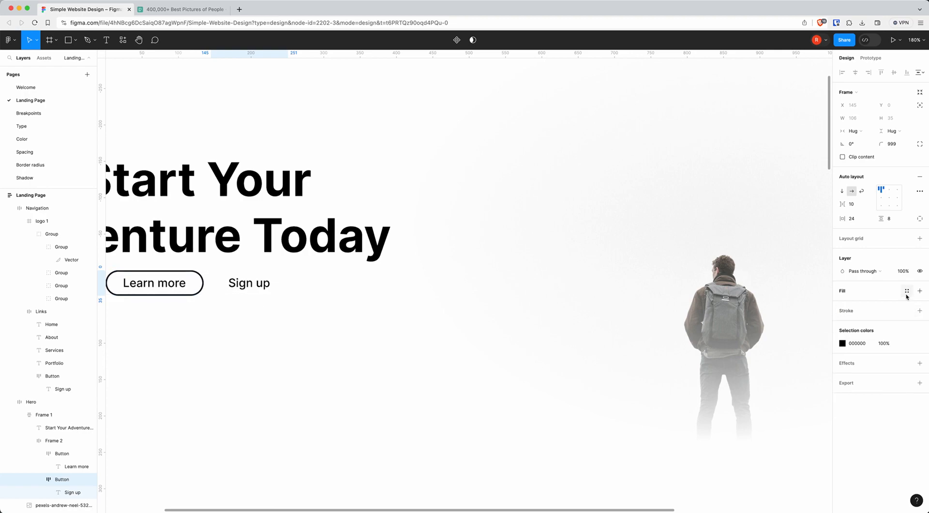
click(907, 291)
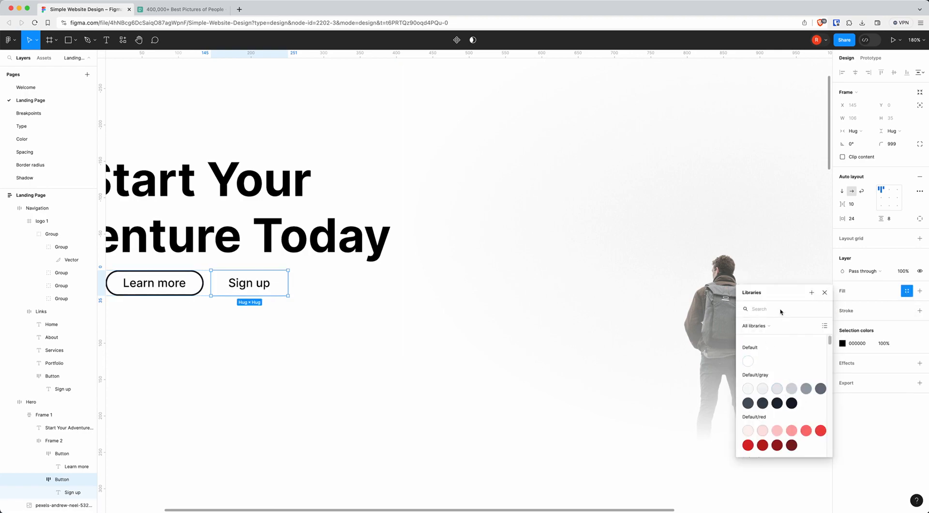
text(cool)
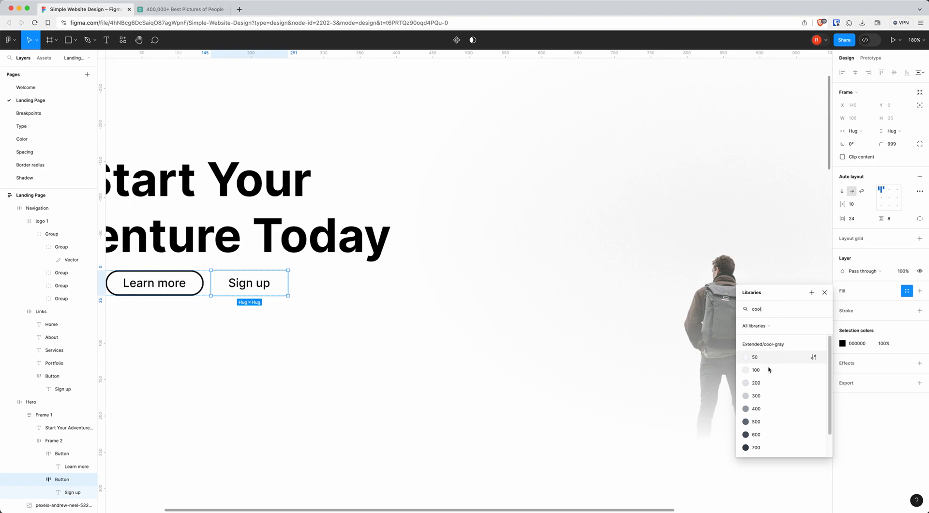
click(757, 437)
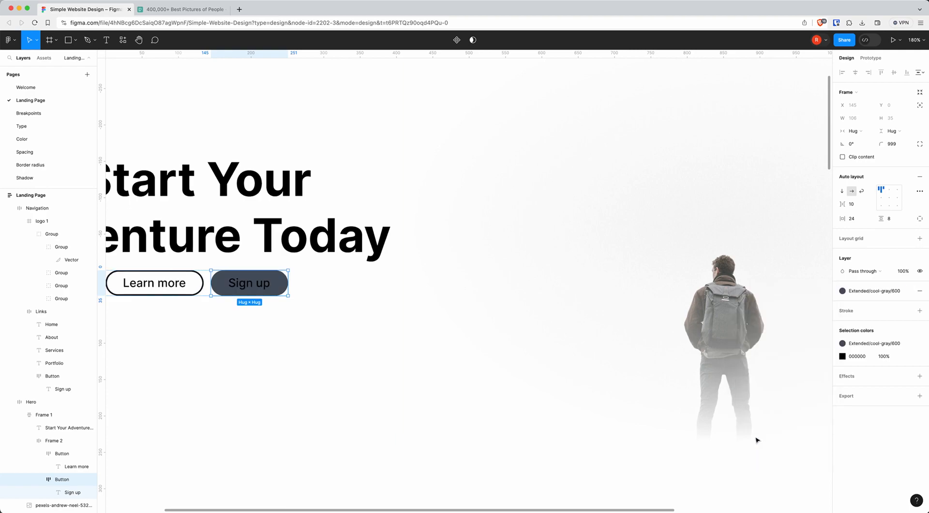
Change the text color of the hero's Sign up button to white, FFFFFF.
double_click(254, 287)
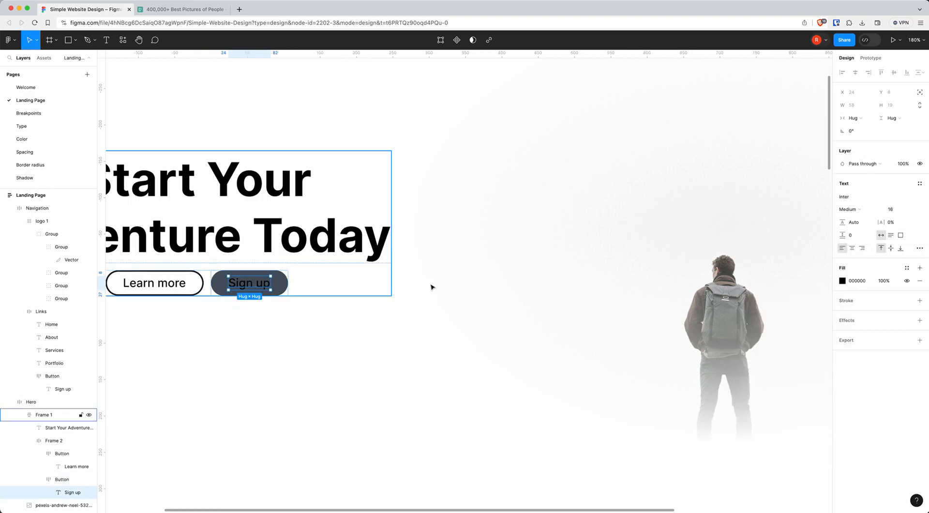
click(859, 285)
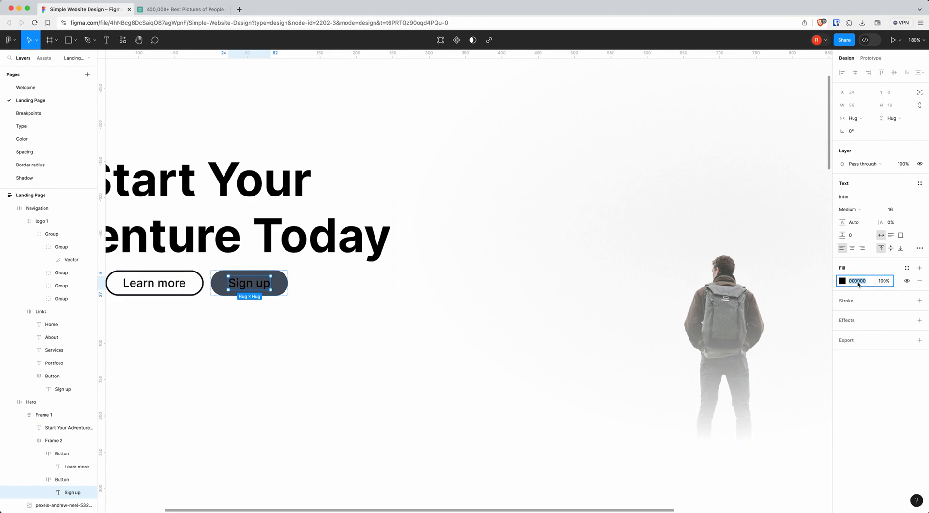
click(327, 345)
scroll(327, 345, down, 2)
scroll(327, 345, down, 6)
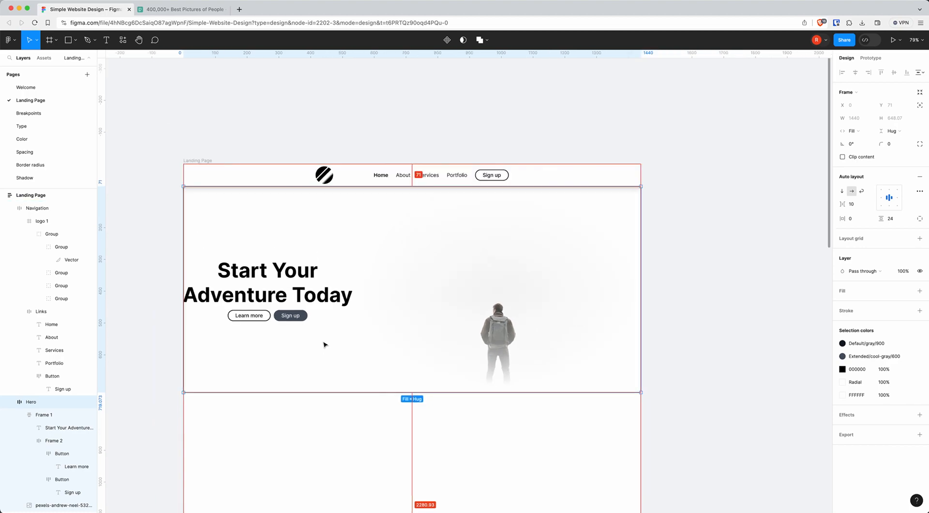
Shrink the hero photo proportionally to 689 × 459.
click(717, 386)
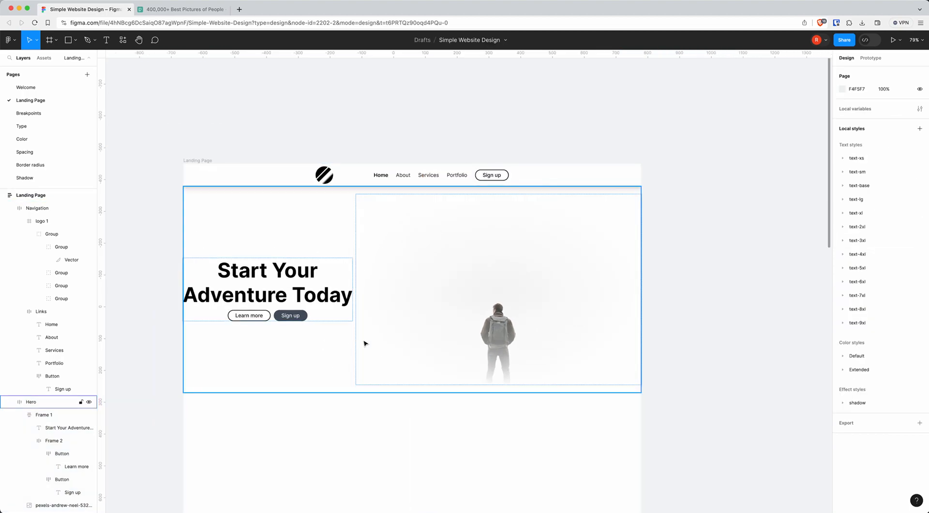
double_click(398, 327)
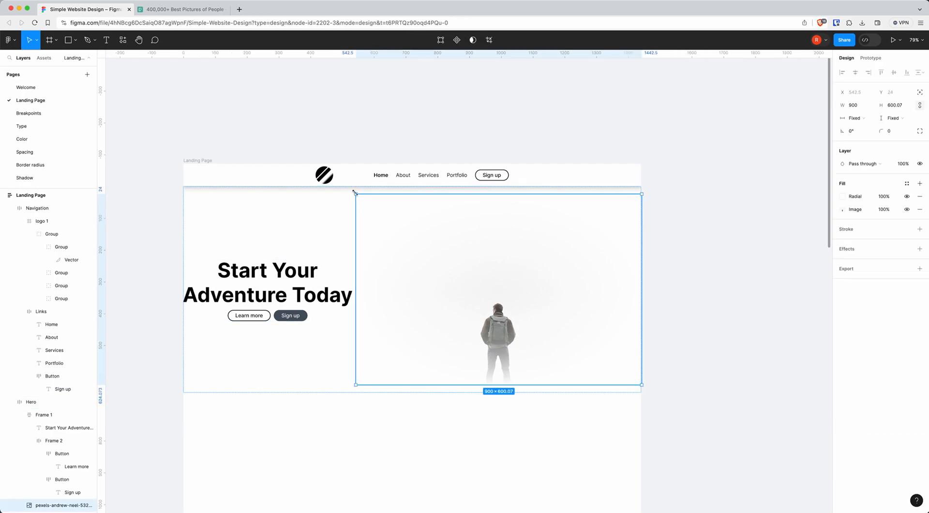
drag(354, 193, 460, 240)
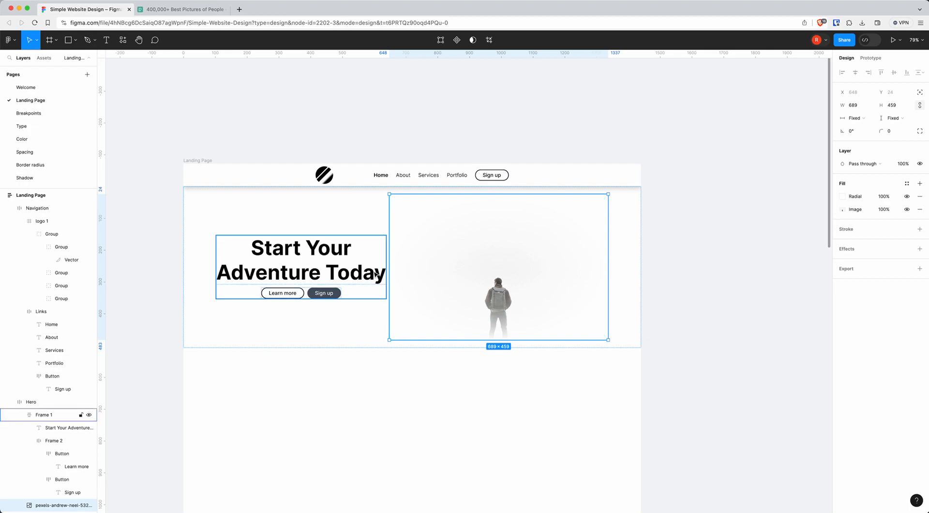
Set the Hero frame's vertical padding to 100.
click(636, 305)
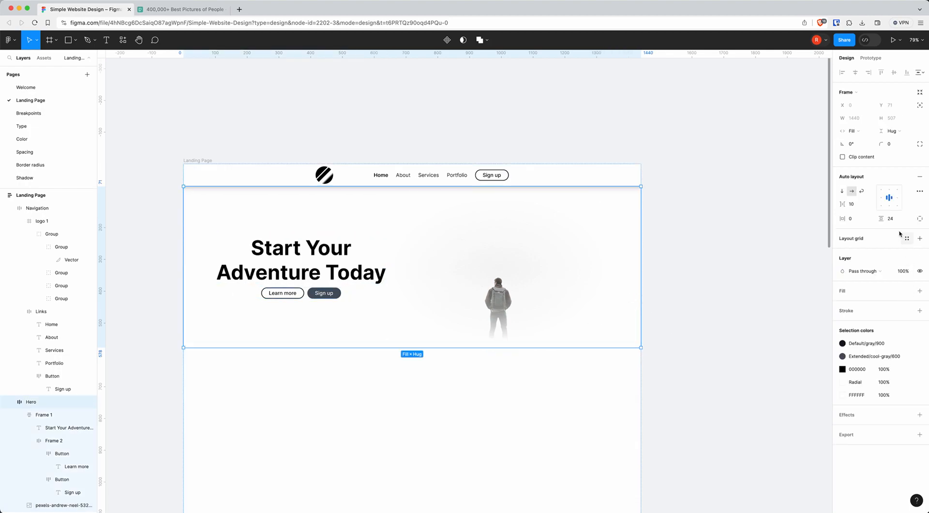
click(892, 219)
key(Return)
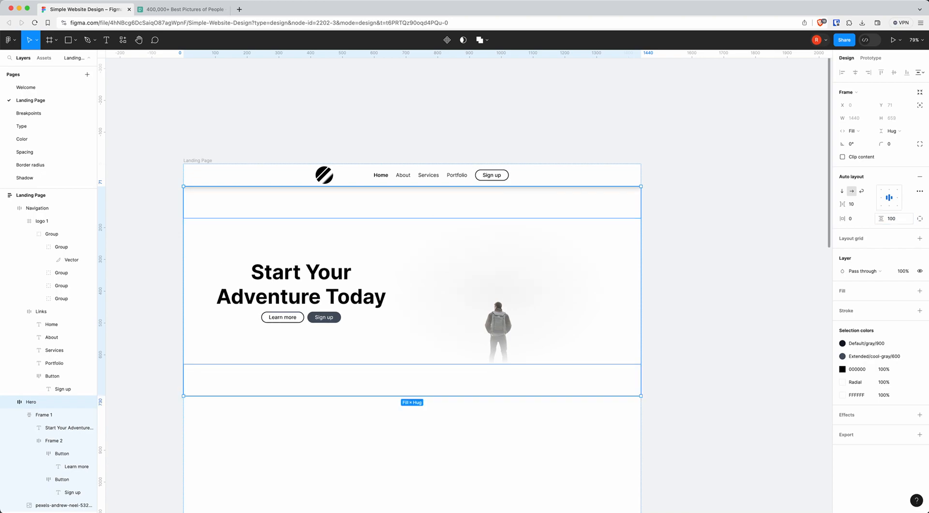
key(Escape)
scroll(447, 310, down, 2)
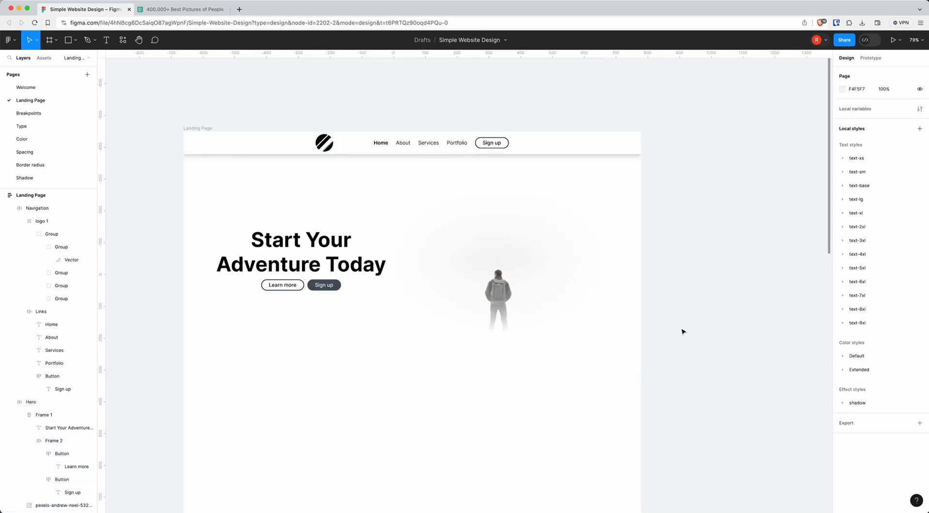
Try the hero heading at size 48 and restore it to size 64.
super+click(315, 272)
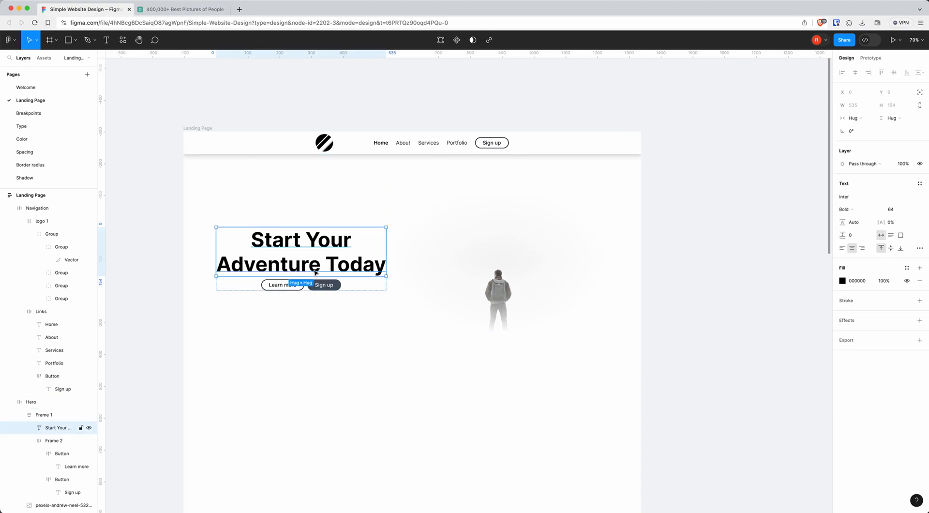
click(913, 211)
click(900, 199)
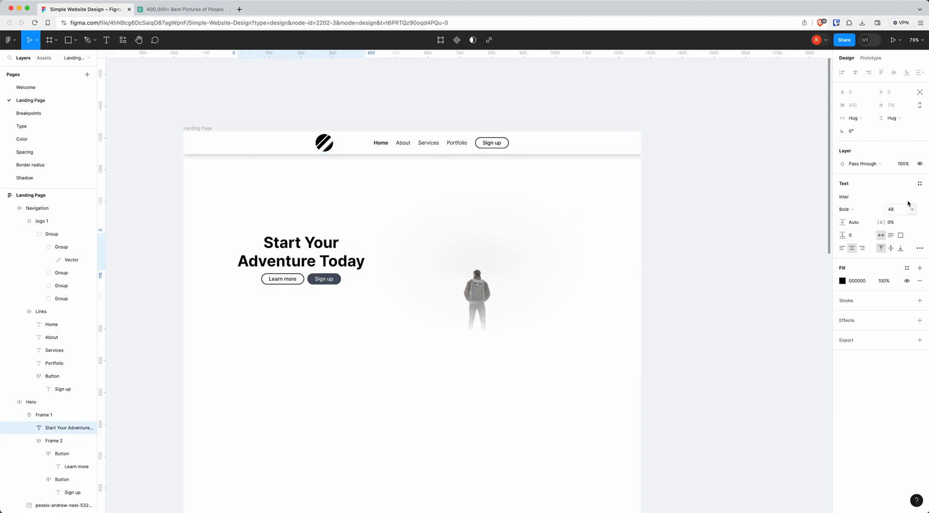
click(913, 211)
click(901, 219)
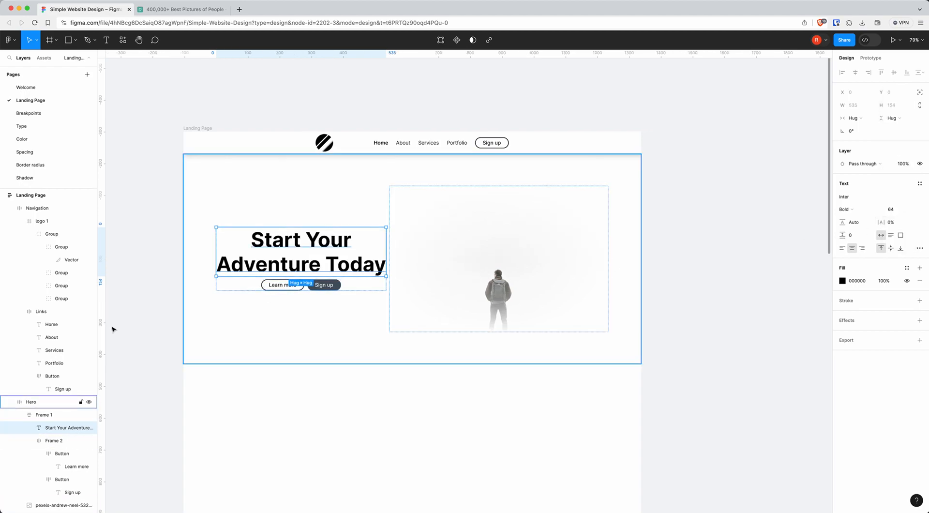
Set the vertical gap between the hero heading and the button row to 32.
click(56, 415)
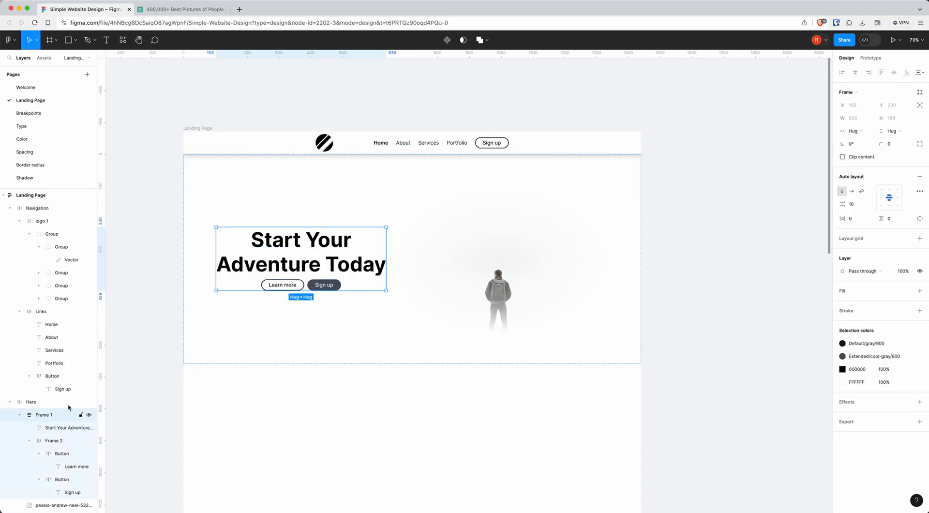
click(851, 205)
text(32)
key(Return)
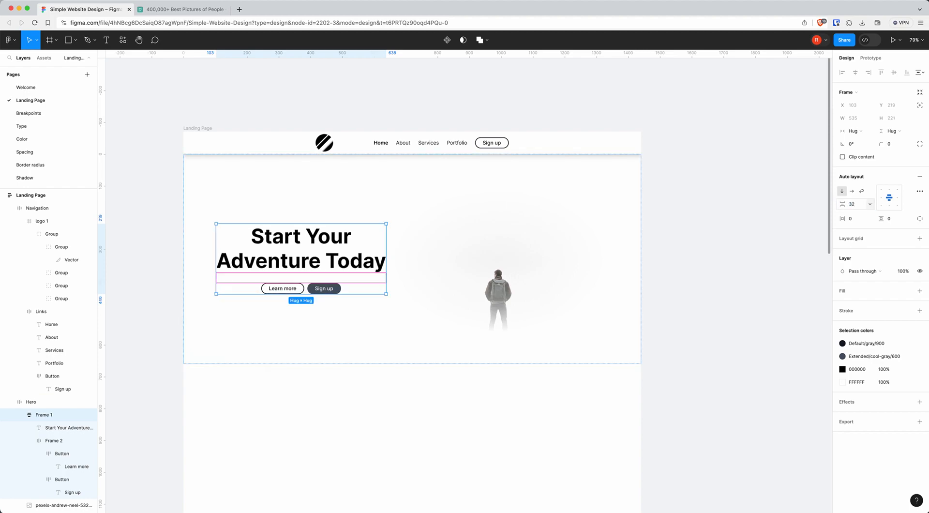
Set the horizontal gap between the Learn more and Sign up buttons to 16.
click(54, 440)
click(855, 205)
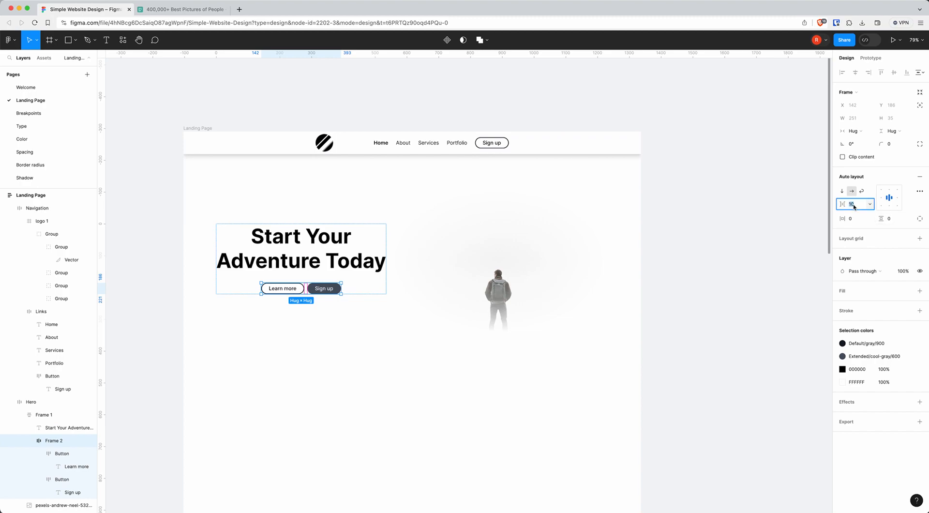
text(16)
key(Return)
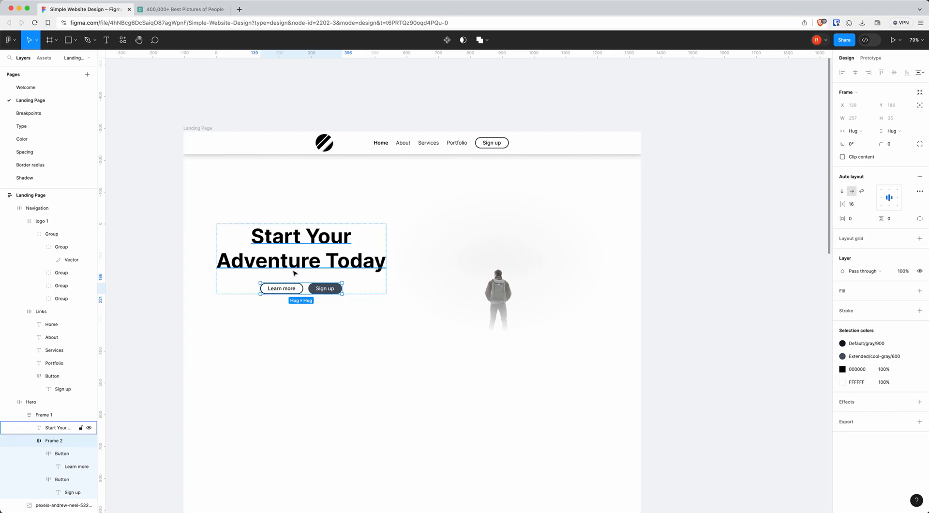
click(56, 418)
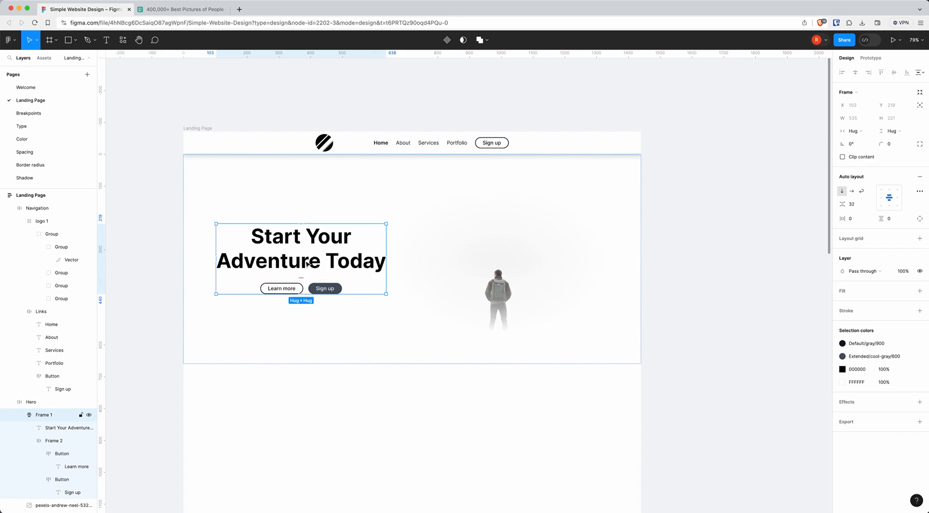
click(685, 305)
scroll(686, 306, down, 2)
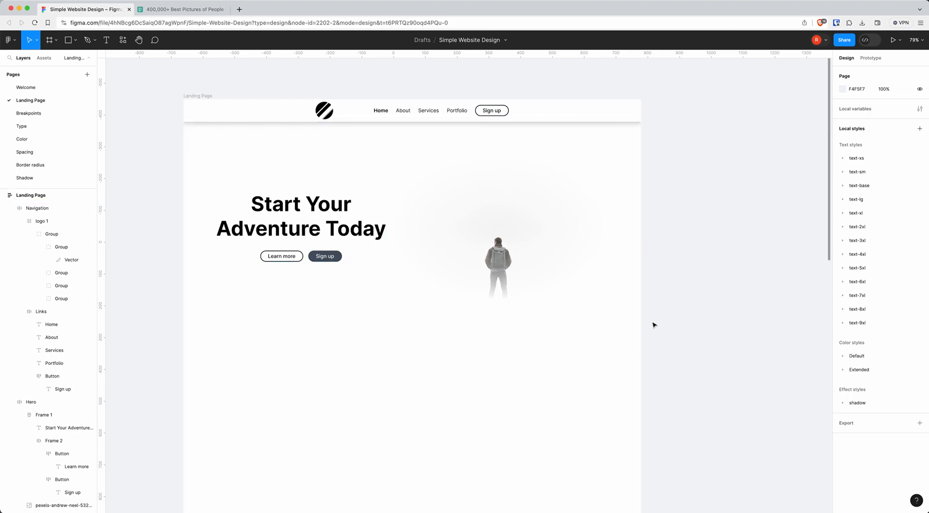
scroll(654, 325, down, 2)
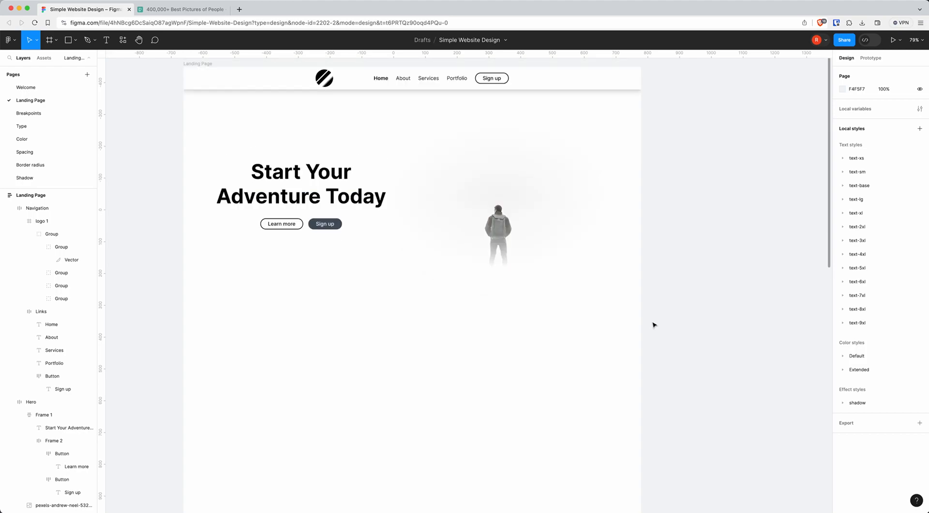
scroll(655, 325, up, 2)
scroll(655, 325, down, 2)
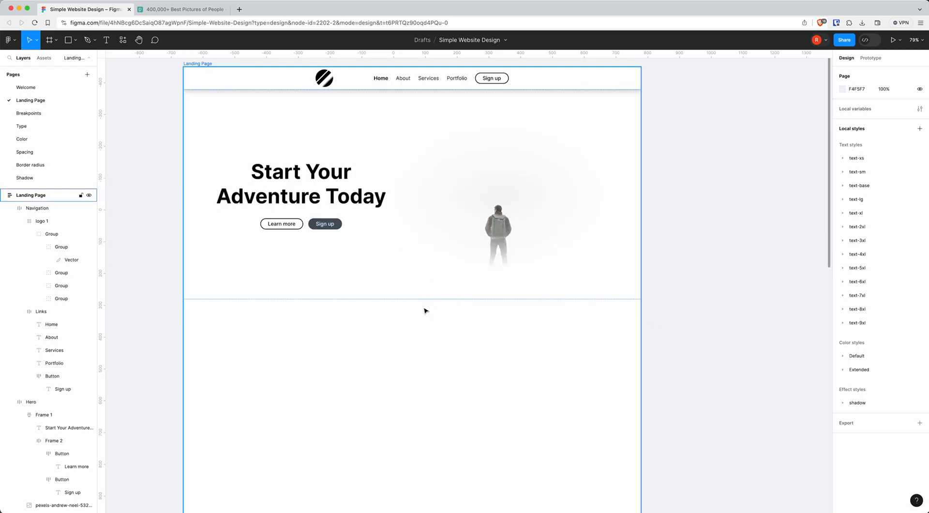
scroll(415, 315, down, 2)
scroll(422, 325, up, 2)
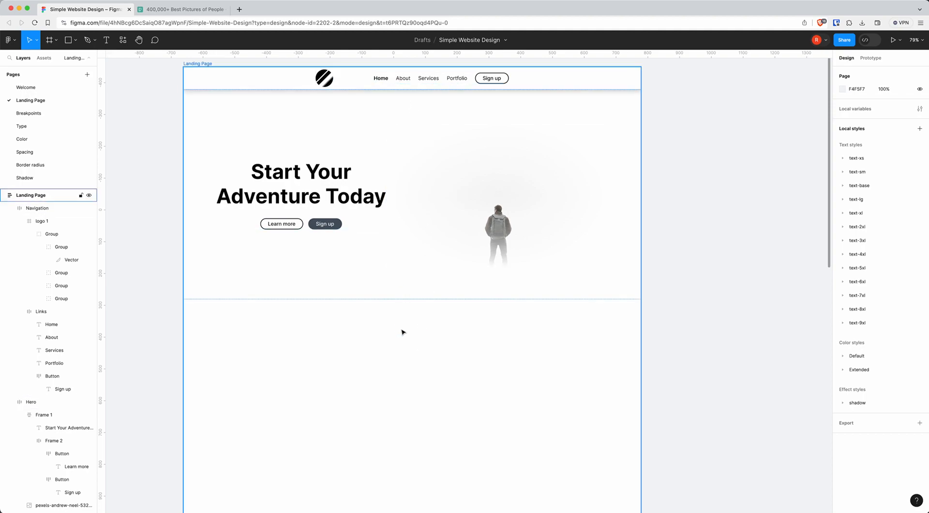
Switch to the Pexels page, dismiss the download thank-you pop-up and search the photos for "mountain".
click(184, 9)
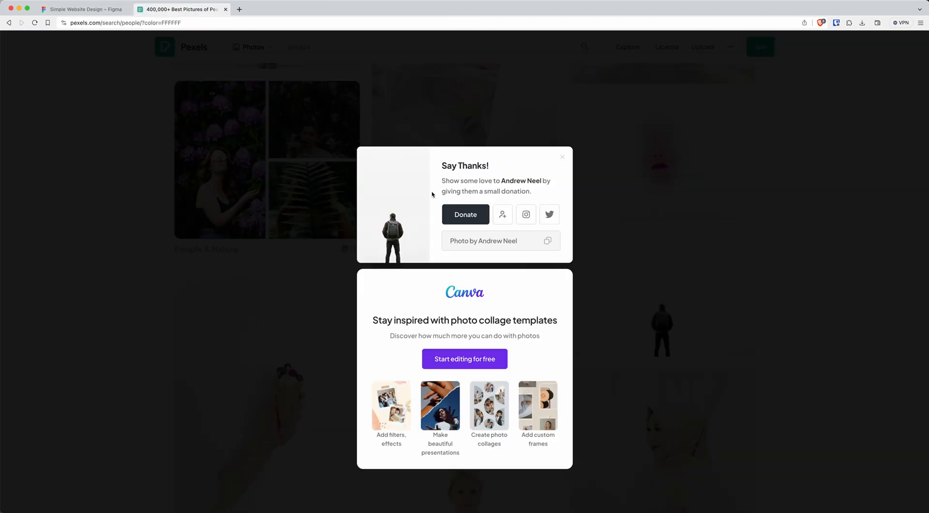
click(563, 156)
scroll(583, 193, up, 5)
double_click(286, 37)
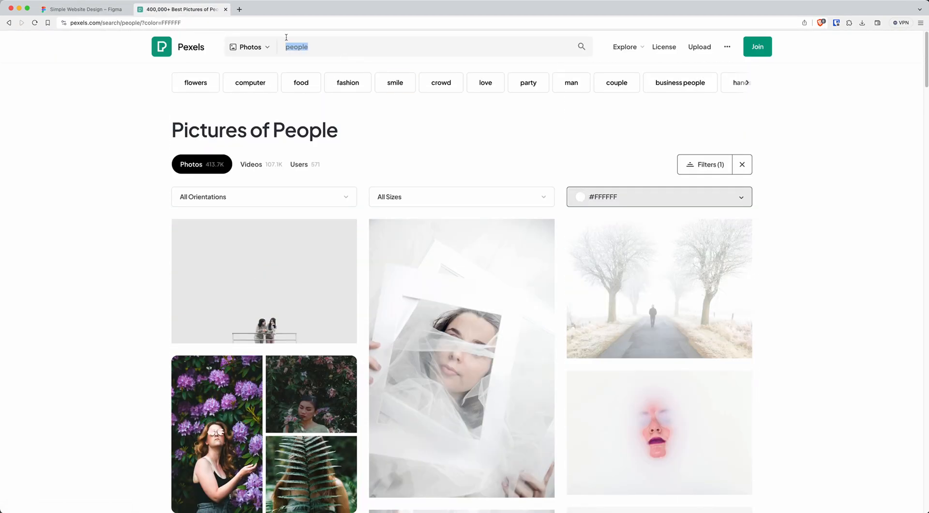
text(mountain)
key(Return)
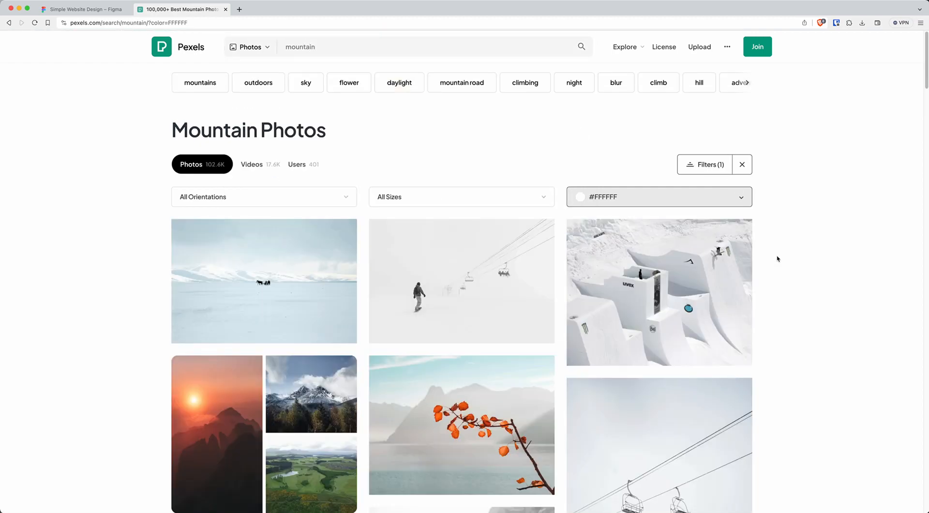
Browse the mountain photos and download the portrait black-and-white picture of a snowy peak in fog.
scroll(778, 323, down, 5)
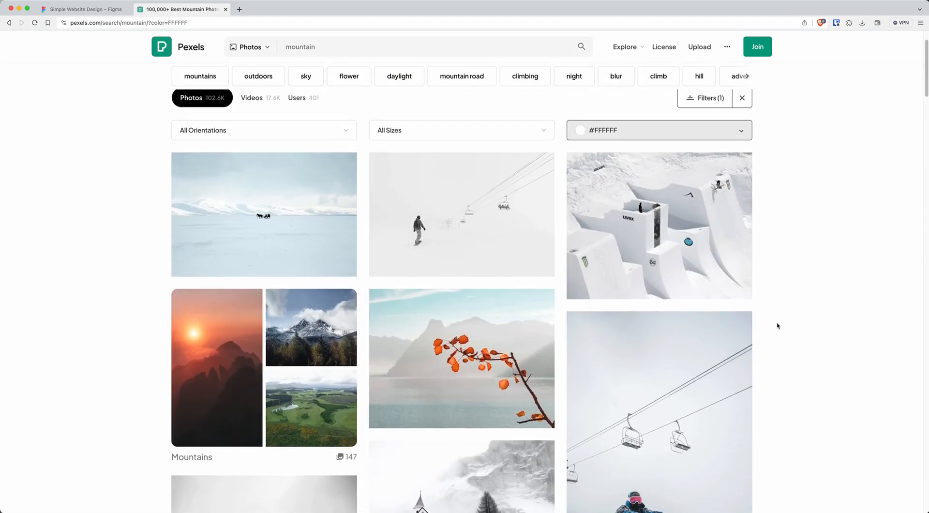
scroll(778, 326, down, 10)
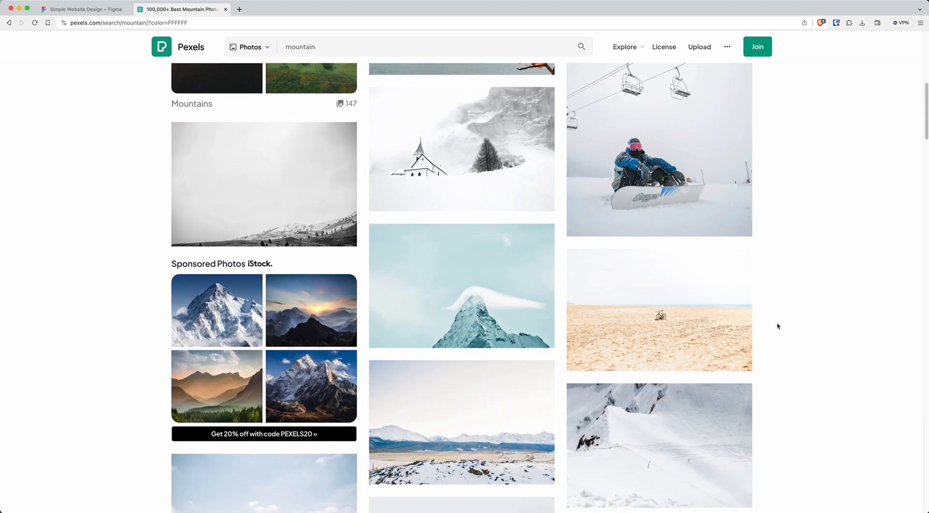
scroll(778, 327, down, 12)
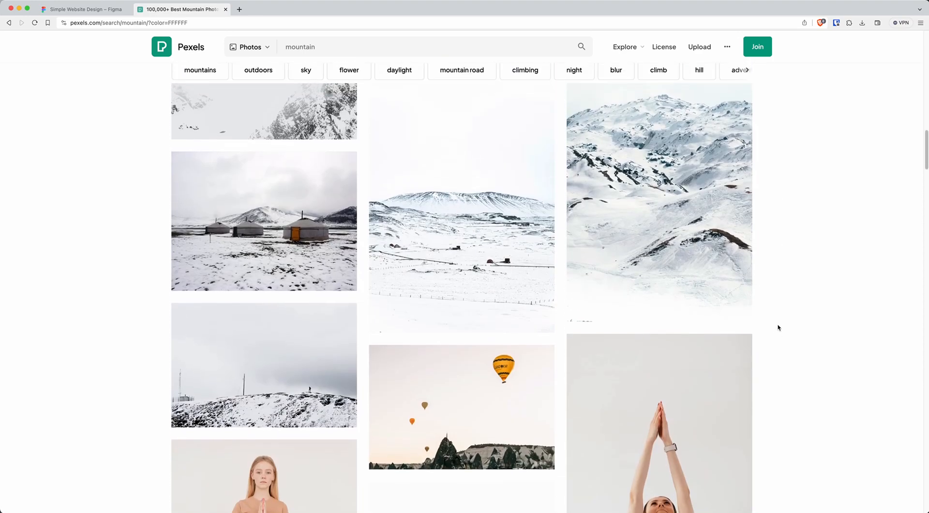
scroll(778, 327, up, 7)
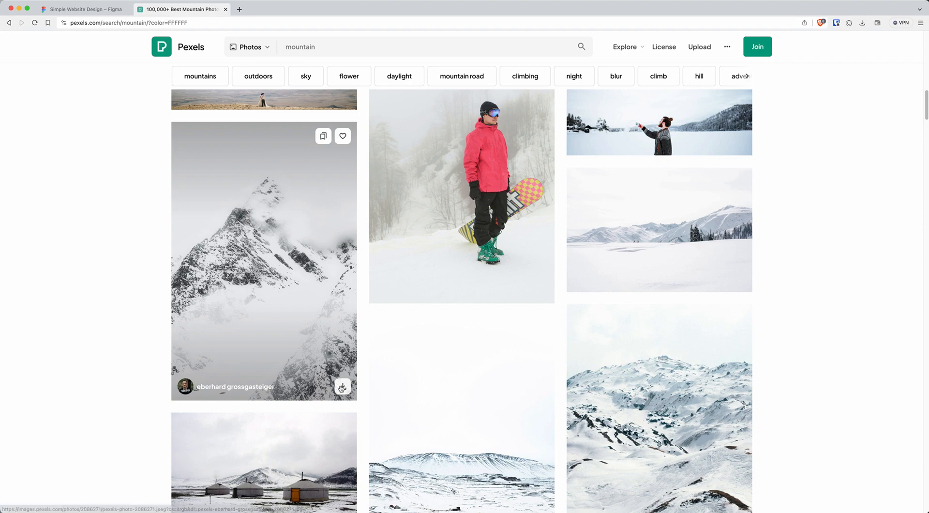
click(343, 386)
Return to the Figma design, import the mountain photo from the Downloads folder and place it beside the Landing Page frame.
click(86, 9)
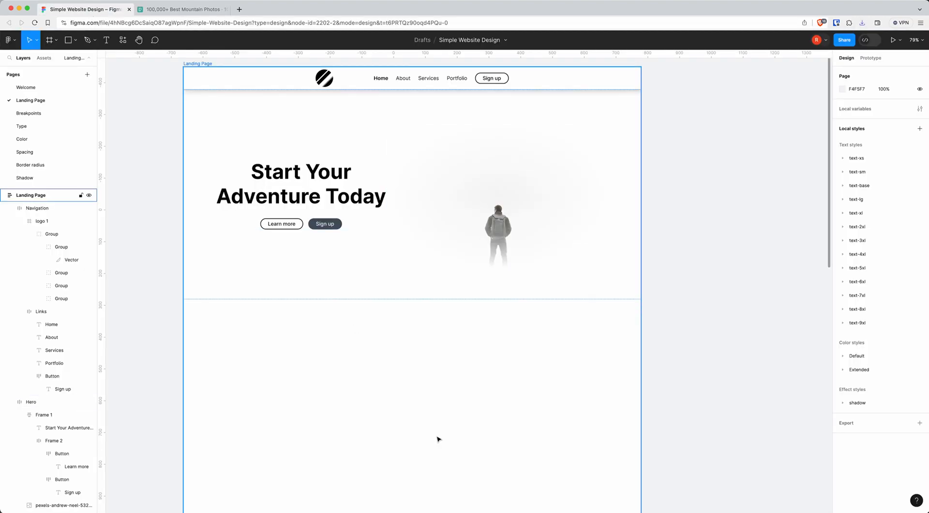
click(386, 502)
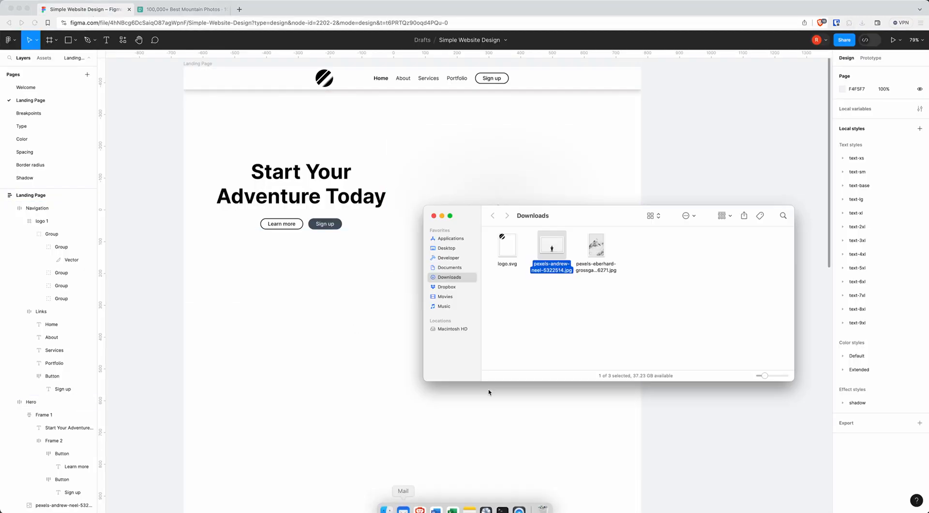
drag(597, 247, 153, 312)
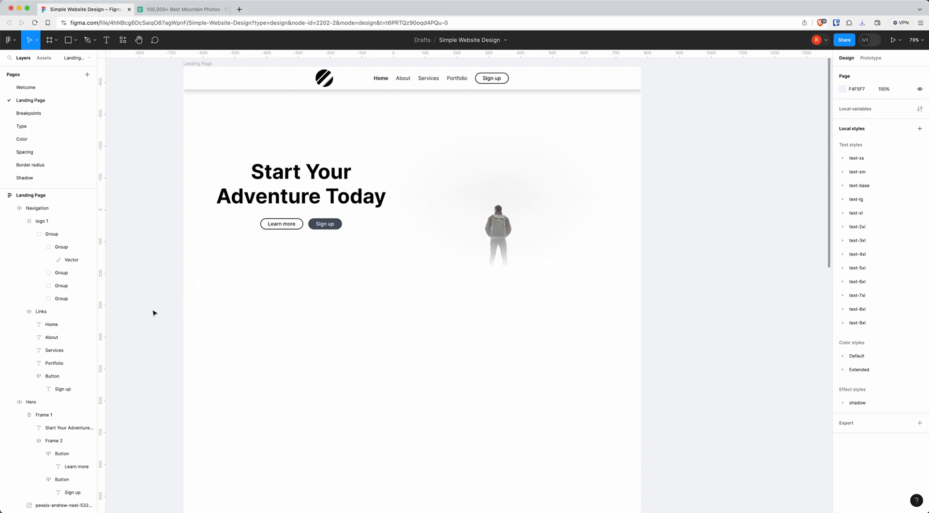
scroll(157, 314, down, 10)
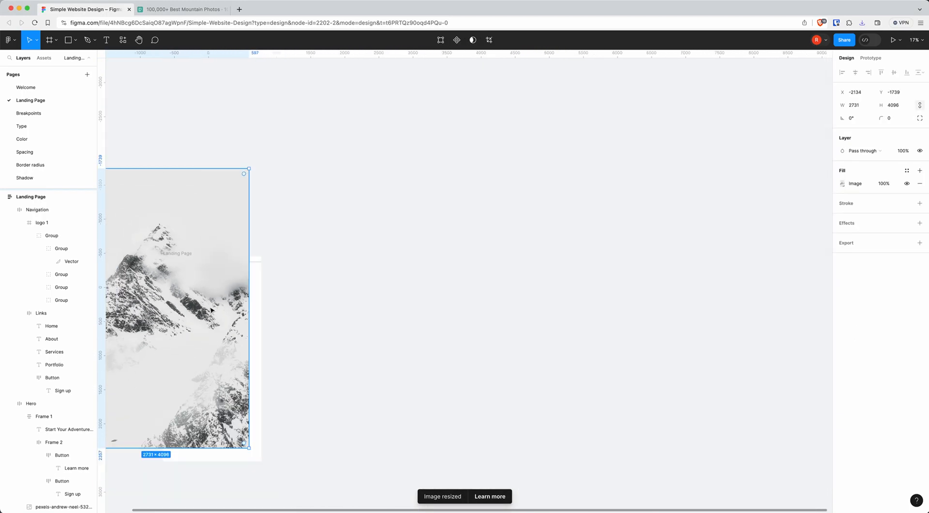
scroll(232, 298, up, 2)
drag(233, 297, 488, 261)
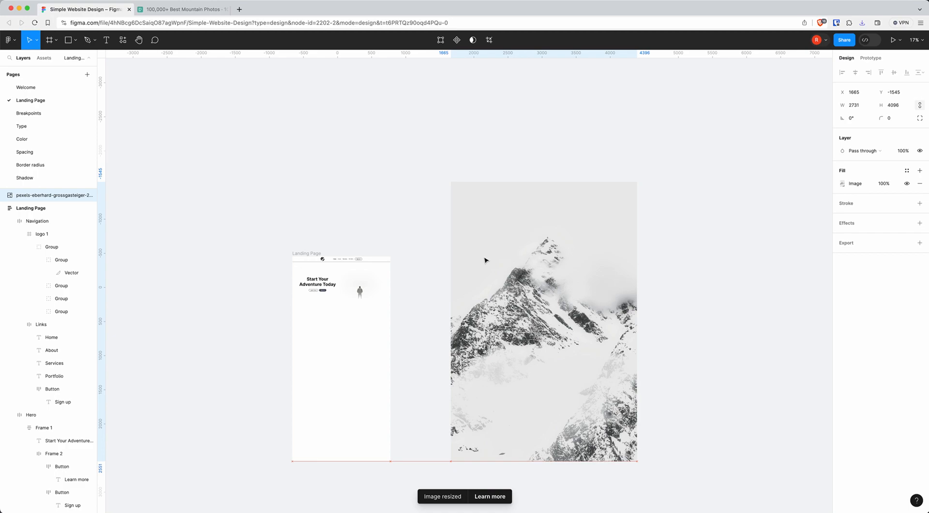
Set the mountain photo's width to 600 with proportions kept and move it into the Landing Page frame below the hero.
click(858, 105)
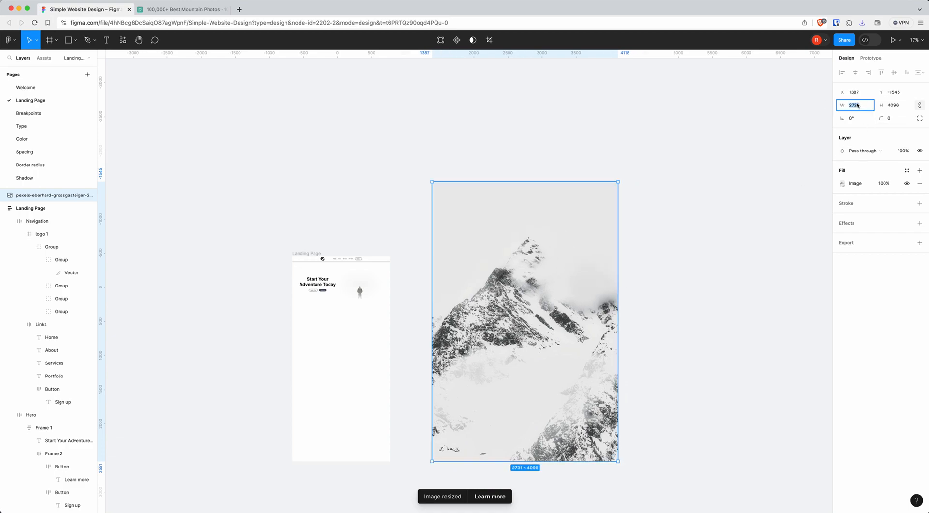
text(600)
key(Return)
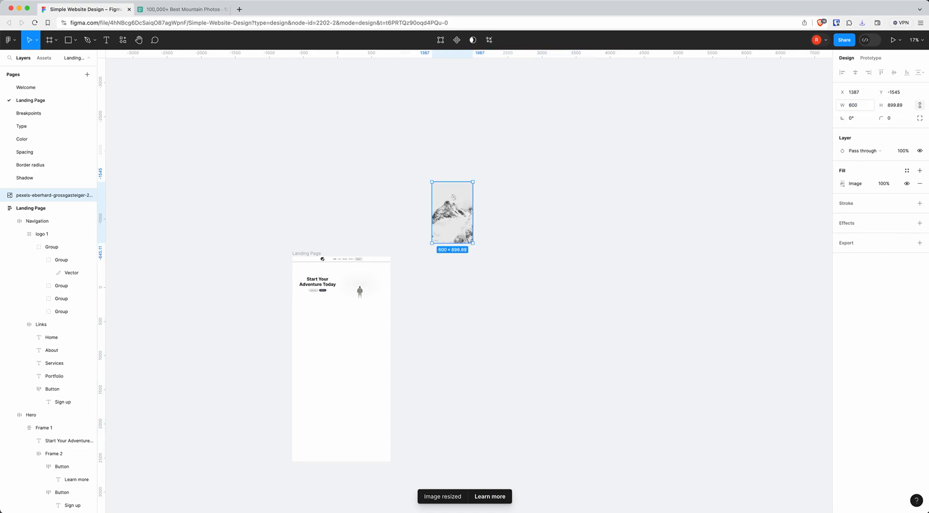
drag(463, 202, 323, 328)
scroll(323, 328, up, 2)
scroll(324, 328, up, 3)
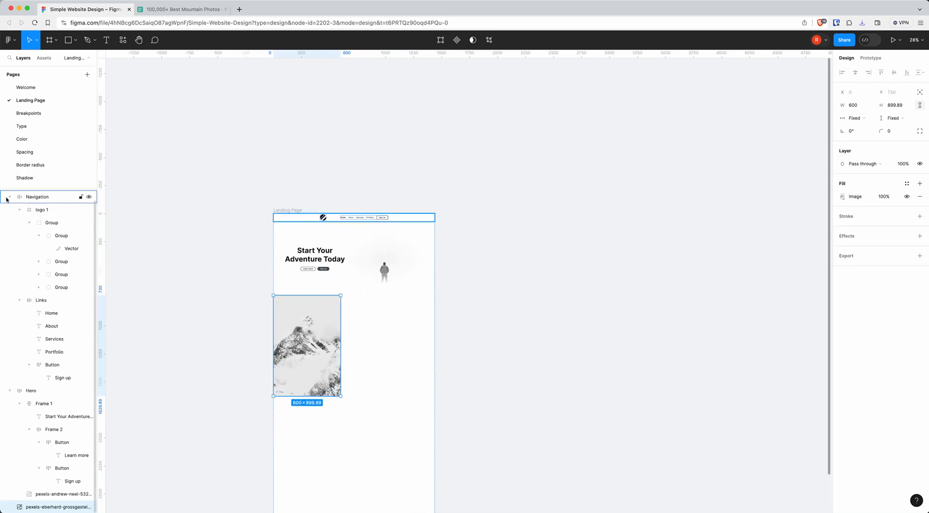
Collapse the Navigation and Hero layers in the layer list.
click(21, 199)
click(10, 196)
click(10, 209)
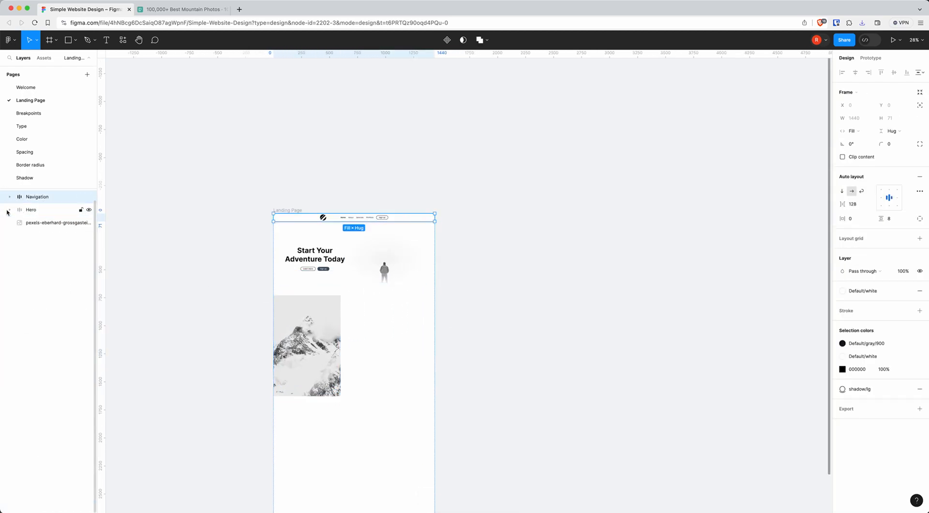
Wrap the mountain photo in an auto layout frame and rename that frame About.
click(28, 225)
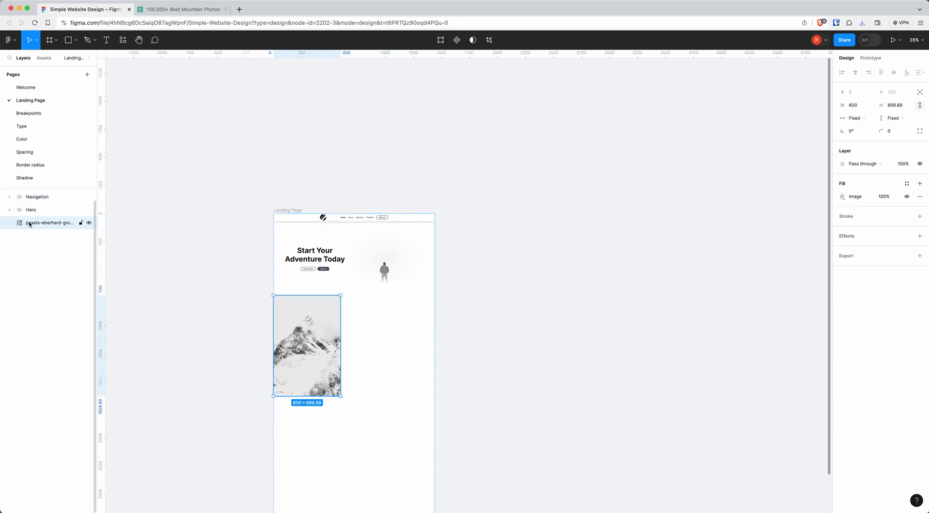
key(shift+a)
double_click(34, 224)
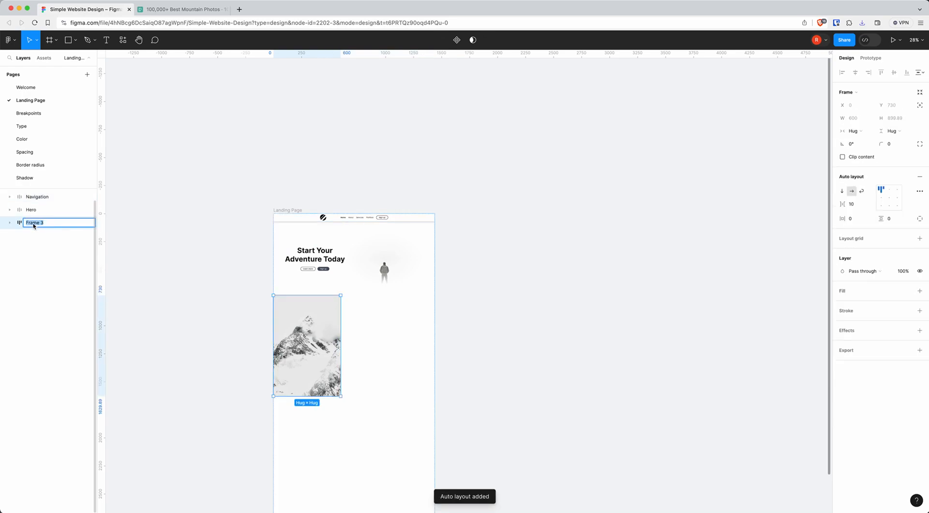
text(A)
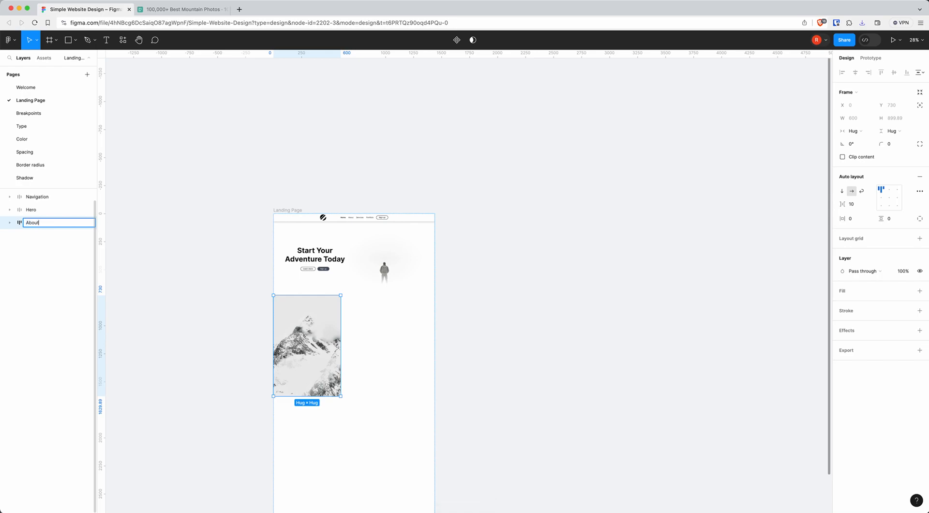
text(bout)
key(Return)
scroll(357, 346, up, 5)
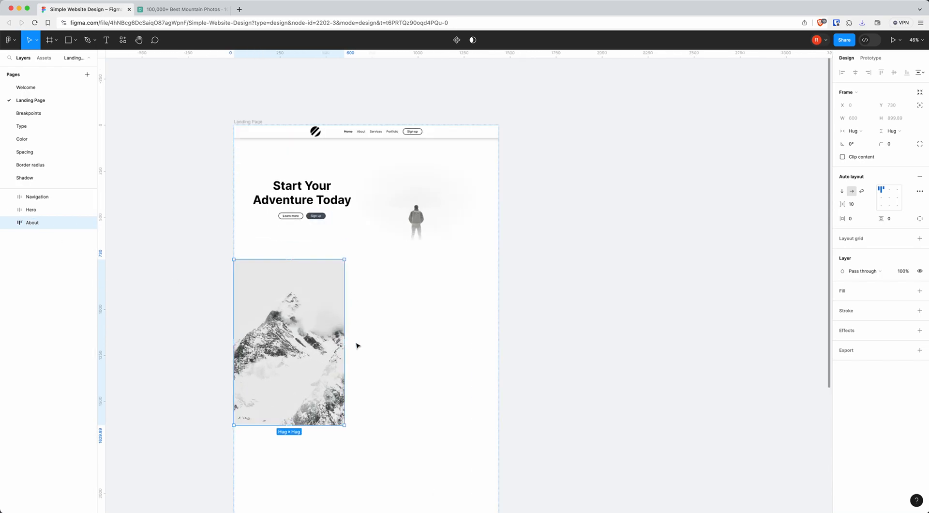
key(t)
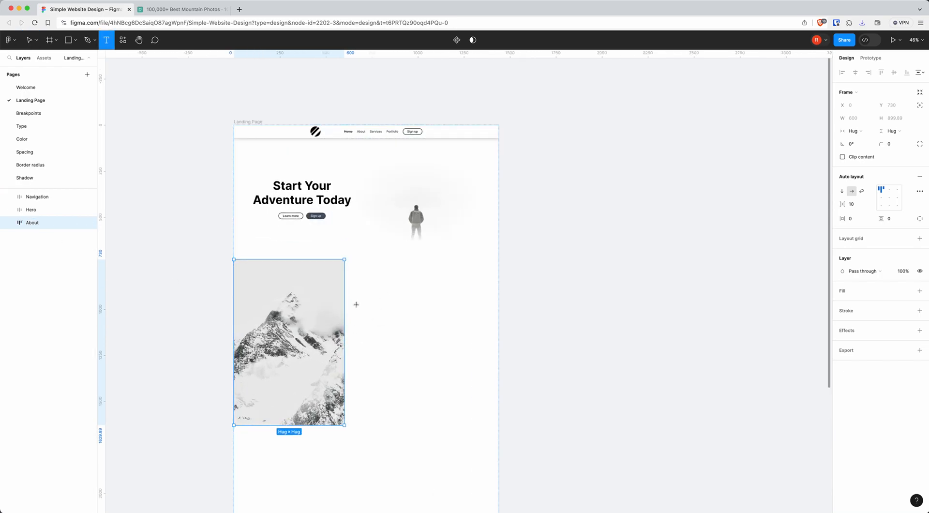
key(v)
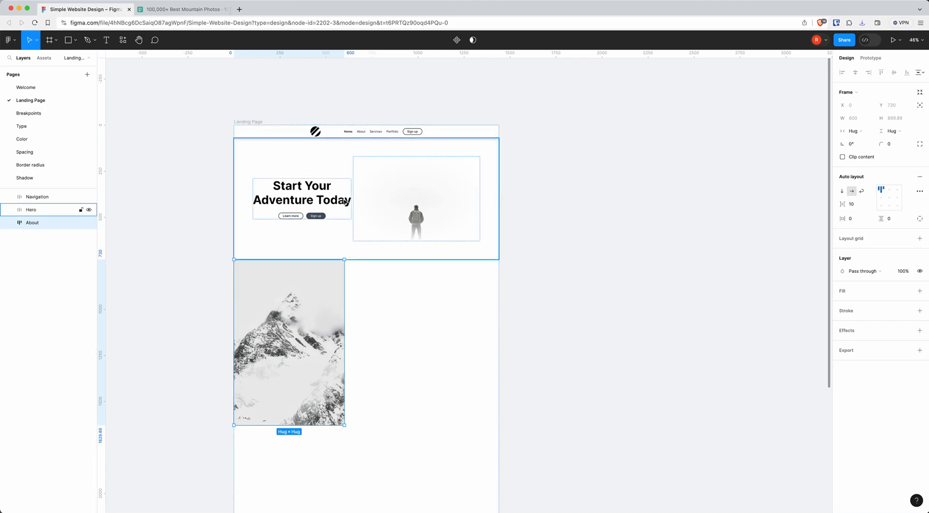
Wrap the mountain photo inside the About frame in a nested auto layout frame named SideBySide.
click(9, 223)
click(38, 237)
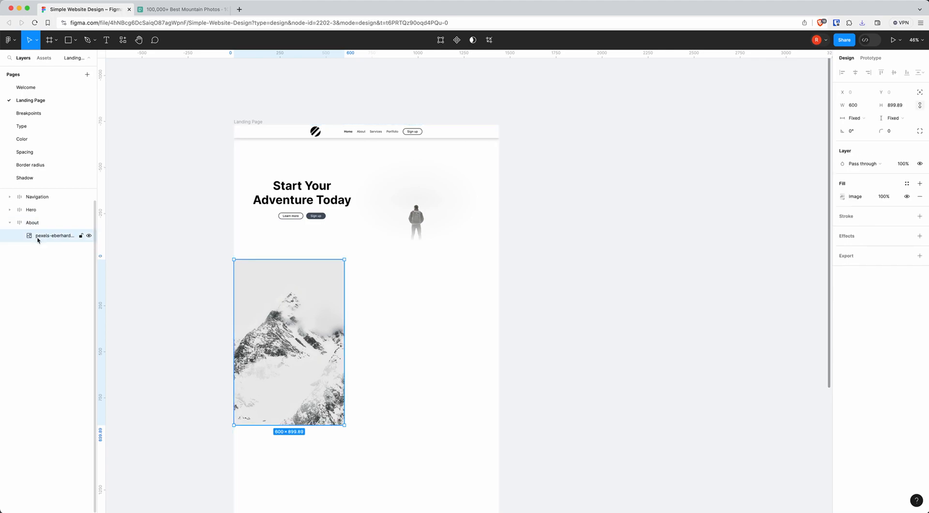
key(shift+a)
double_click(39, 236)
text(S)
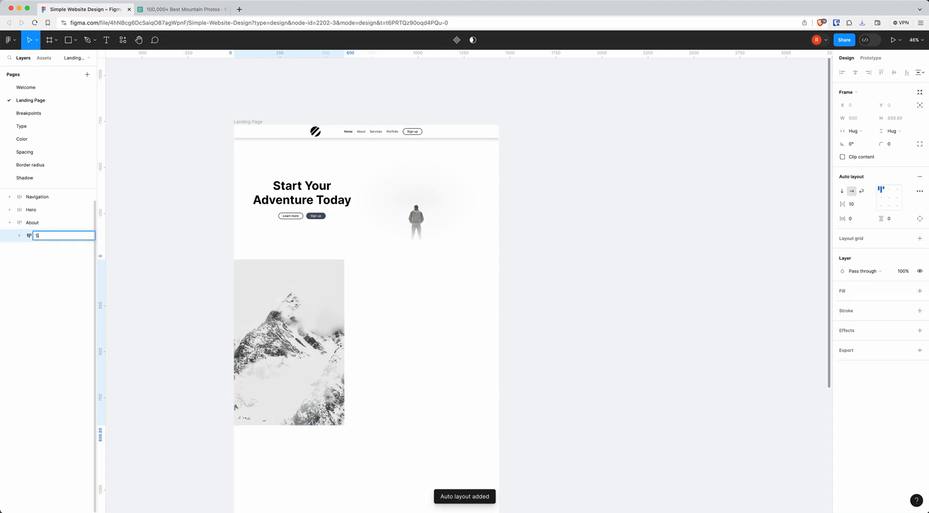
text(ideBySide)
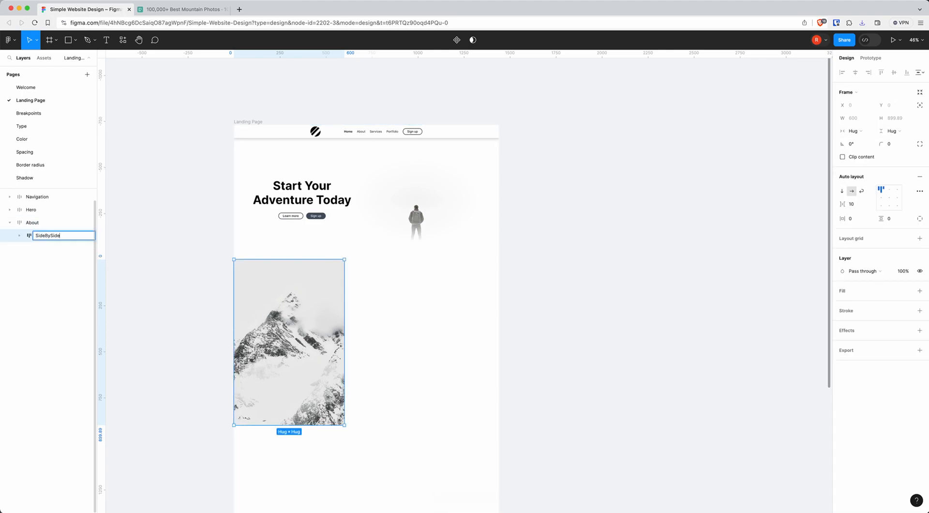
key(Return)
Add the text "About Us" to the page and move it into the SideBySide frame after the mountain photo.
click(20, 237)
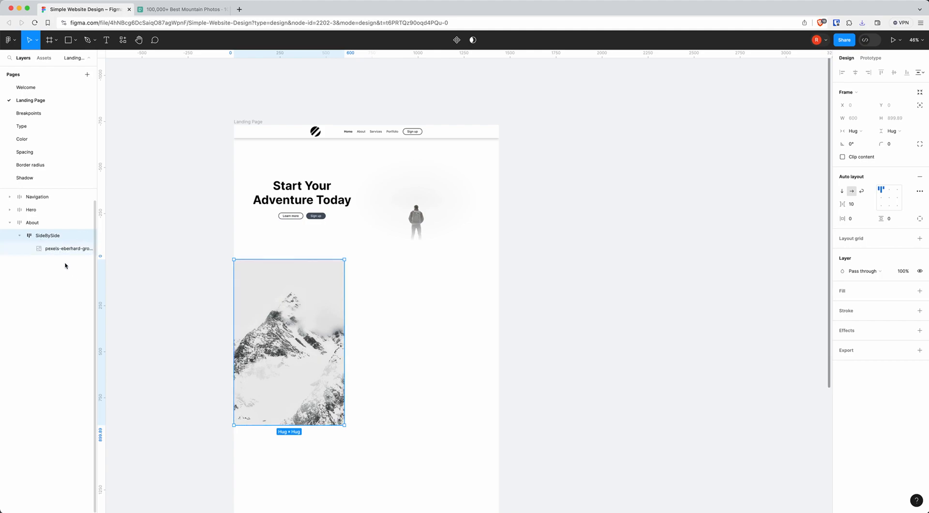
key(t)
click(377, 320)
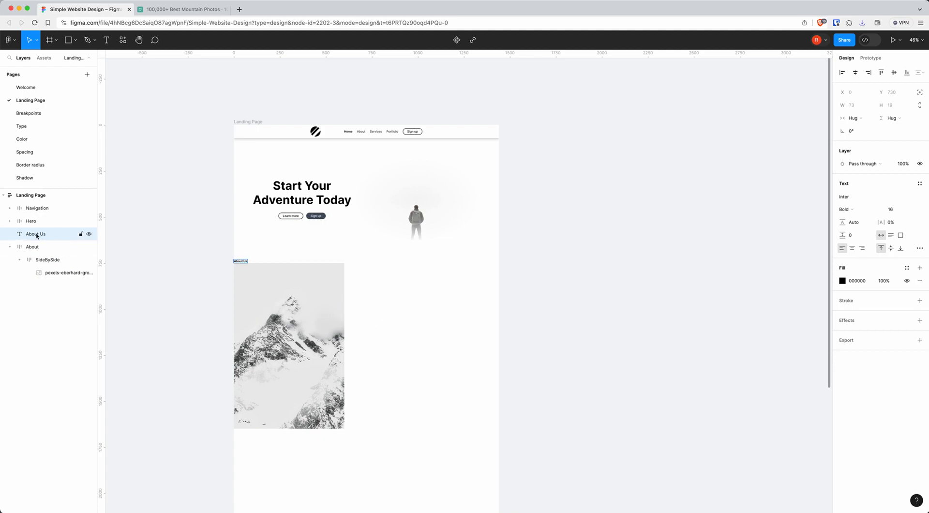
drag(36, 236, 53, 273)
Set the About Us text's font size to 48.
click(50, 248)
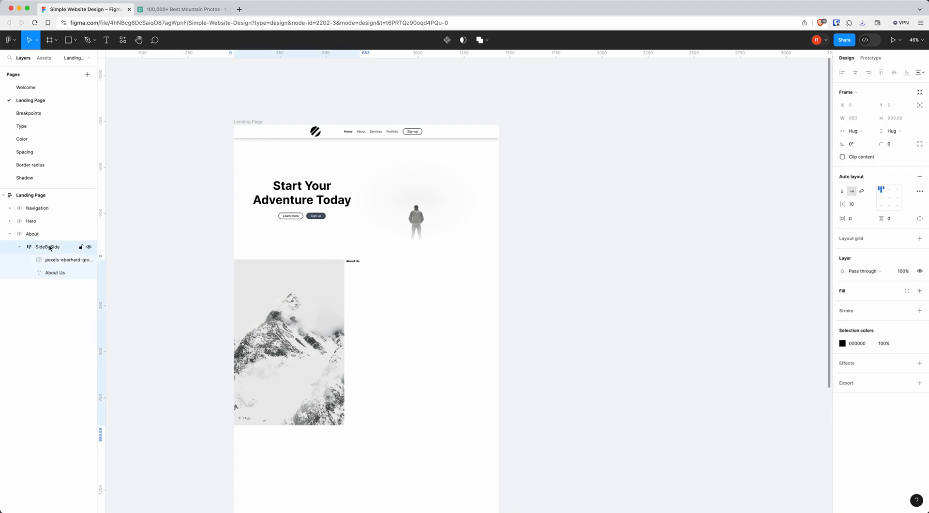
click(59, 272)
click(915, 210)
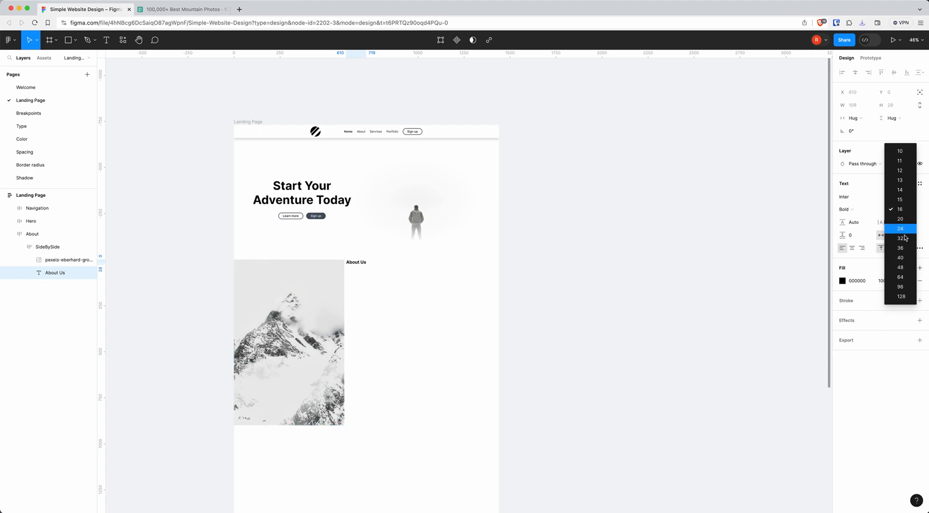
click(902, 269)
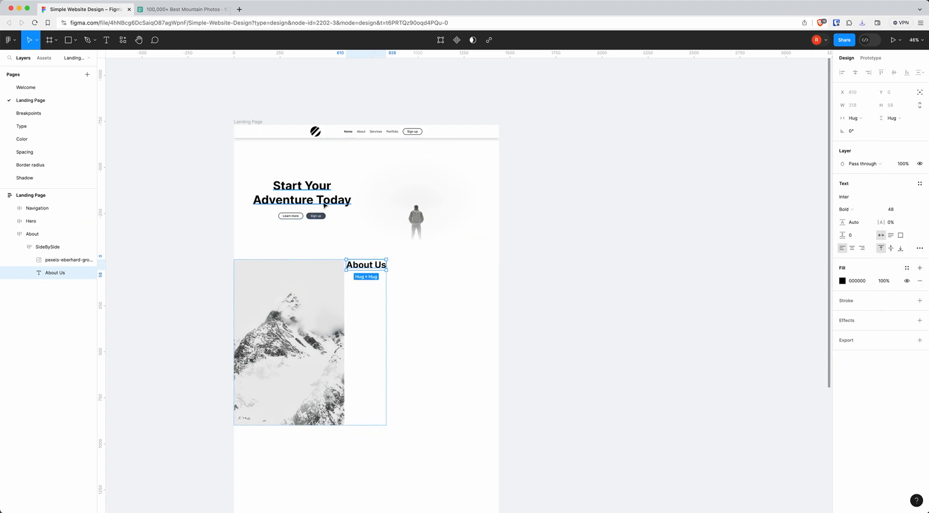
click(366, 285)
key(t)
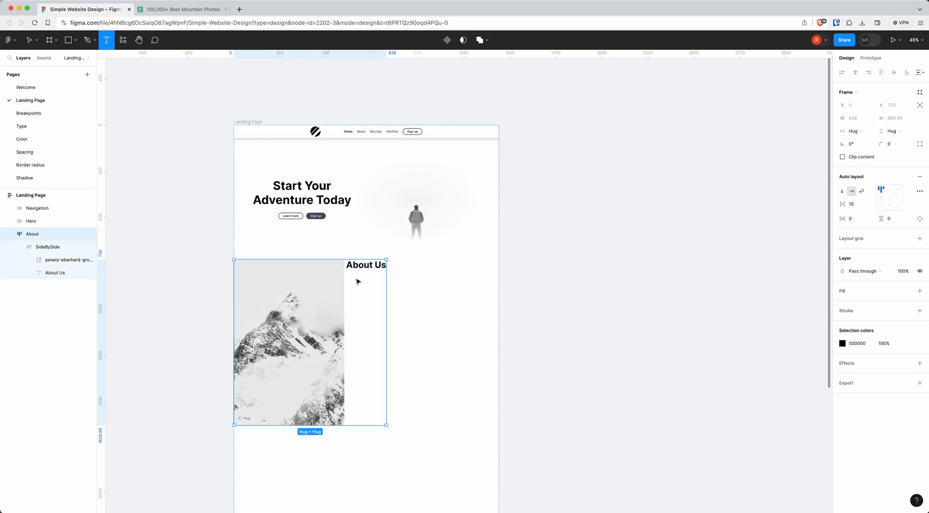
click(358, 281)
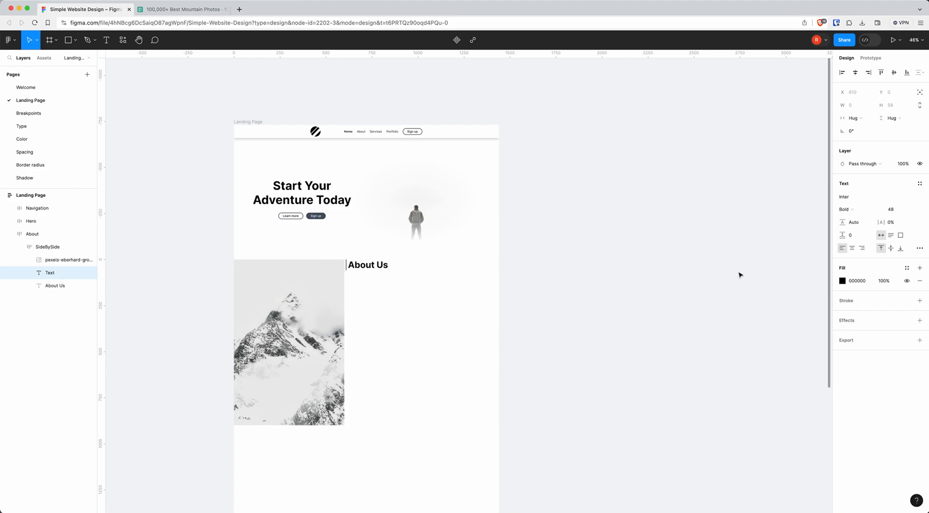
click(913, 212)
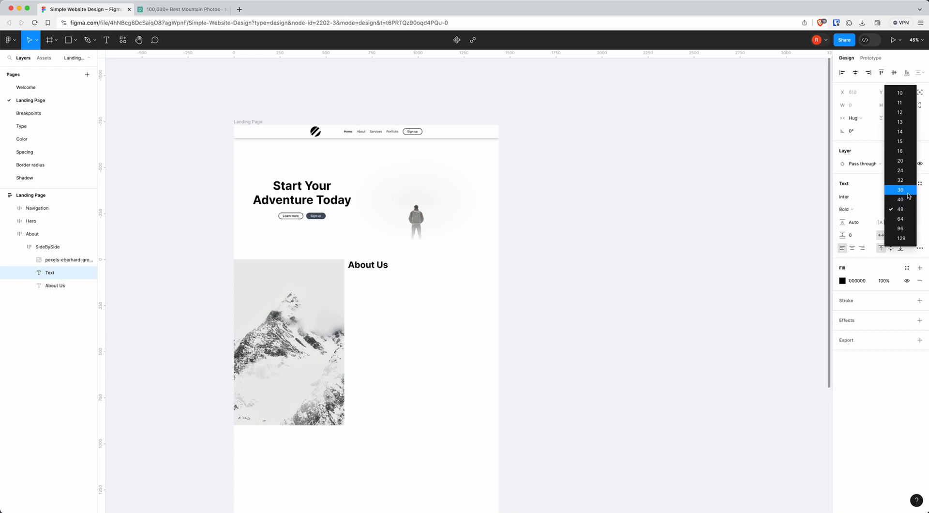
click(907, 152)
click(855, 212)
click(865, 181)
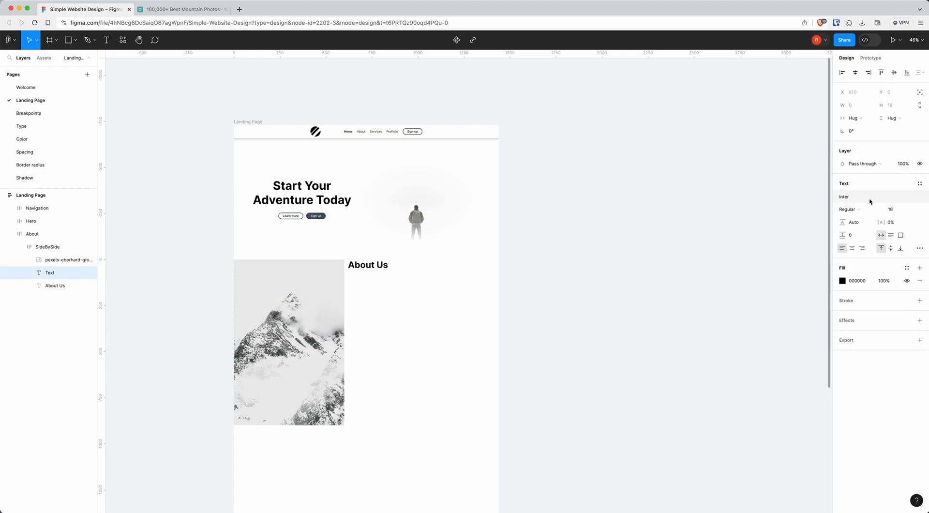
Search the plugins for "lorem" and run the Lorem Ipsum plugin.
click(128, 43)
text(lorem)
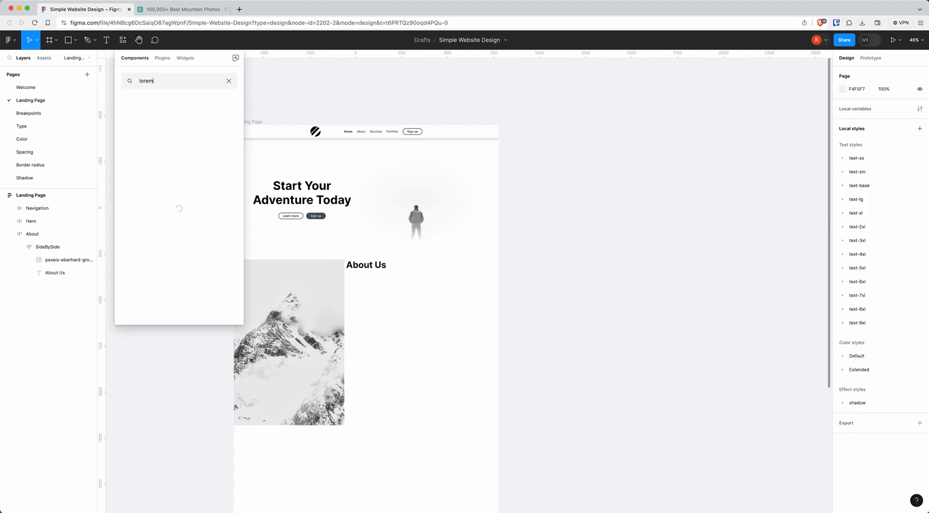
click(162, 58)
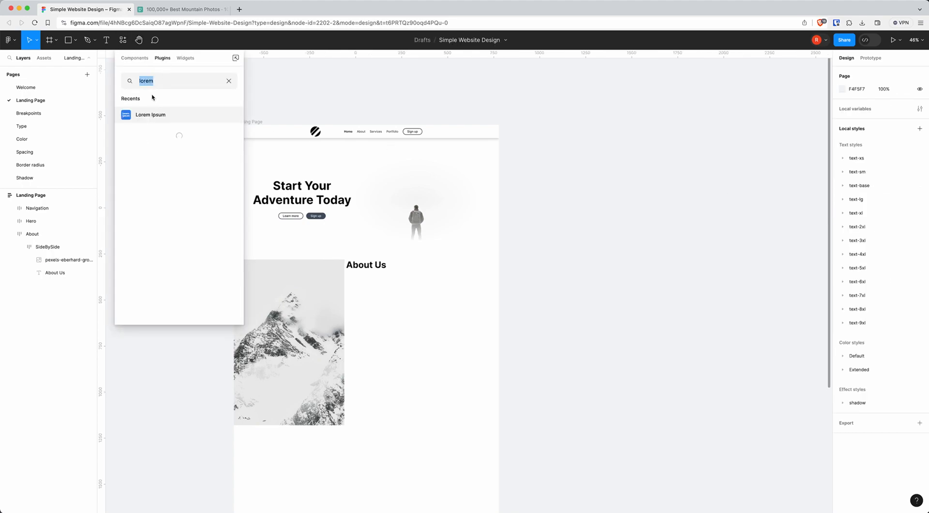
click(152, 115)
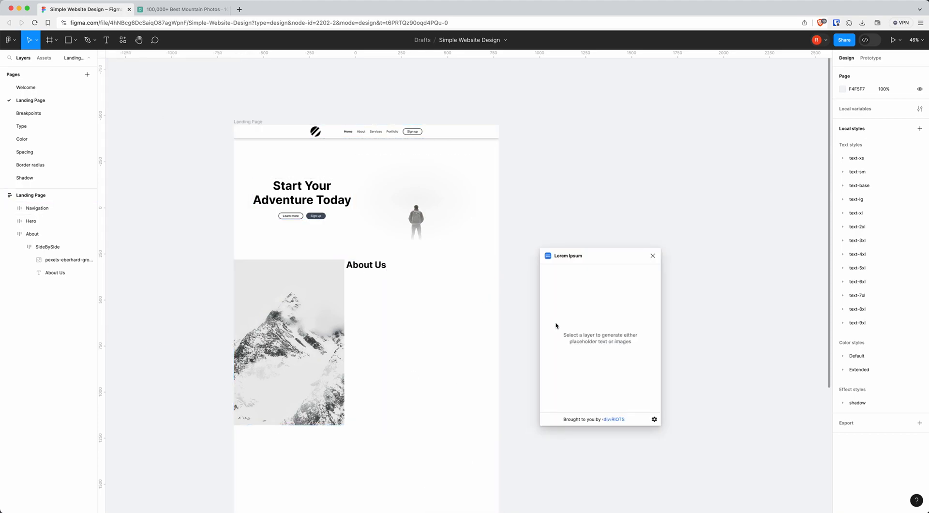
Add a text layer after the mountain photo in the SideBySide frame and fill it with 1 generated lorem ipsum paragraph.
key(t)
click(345, 266)
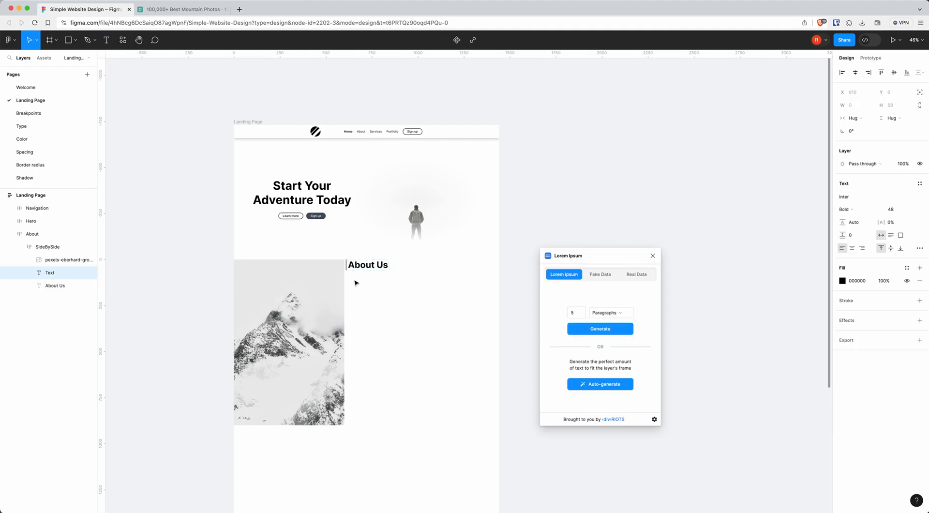
double_click(575, 315)
double_click(577, 315)
text(1)
click(589, 330)
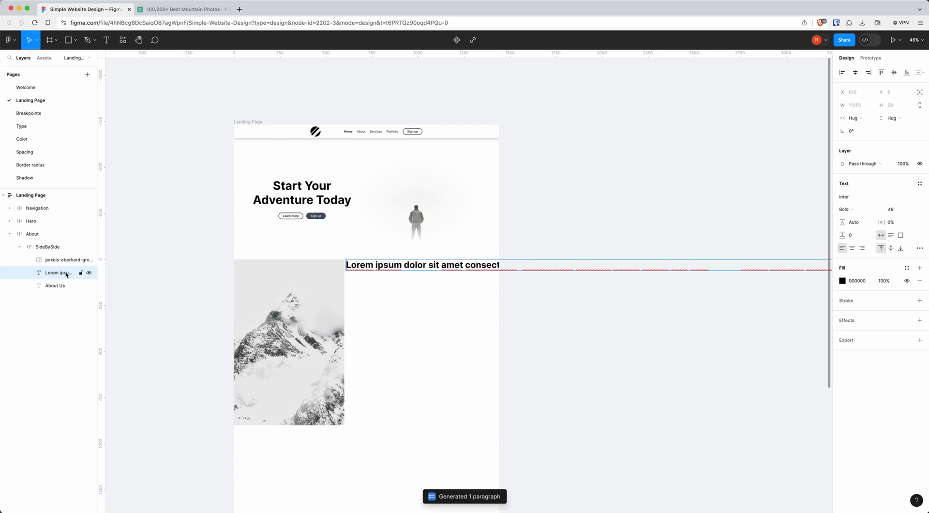
Set the lorem ipsum paragraph's font size to 16 and its weight to Regular.
click(910, 210)
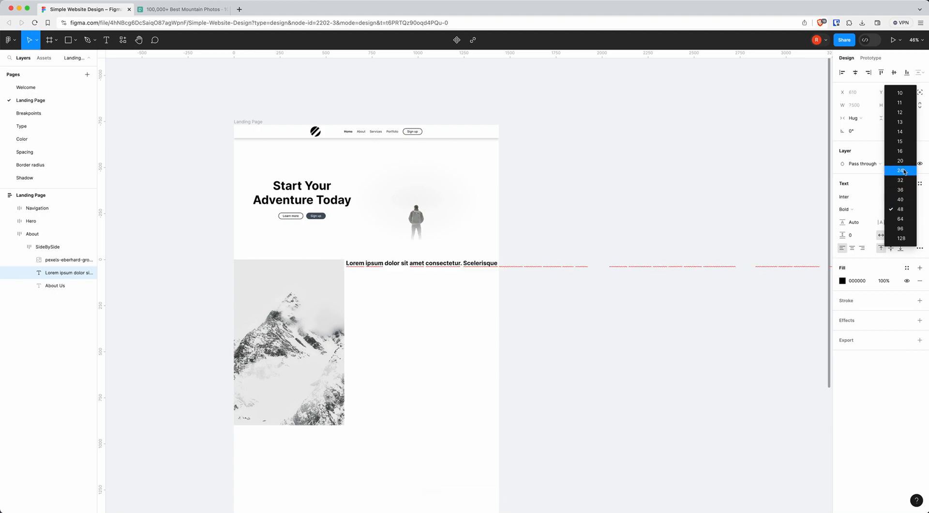
click(901, 151)
click(866, 211)
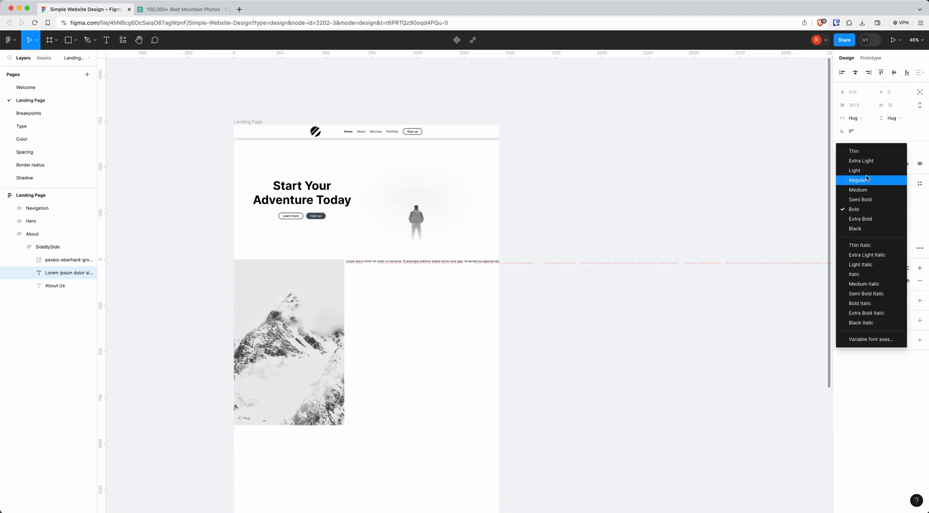
click(859, 180)
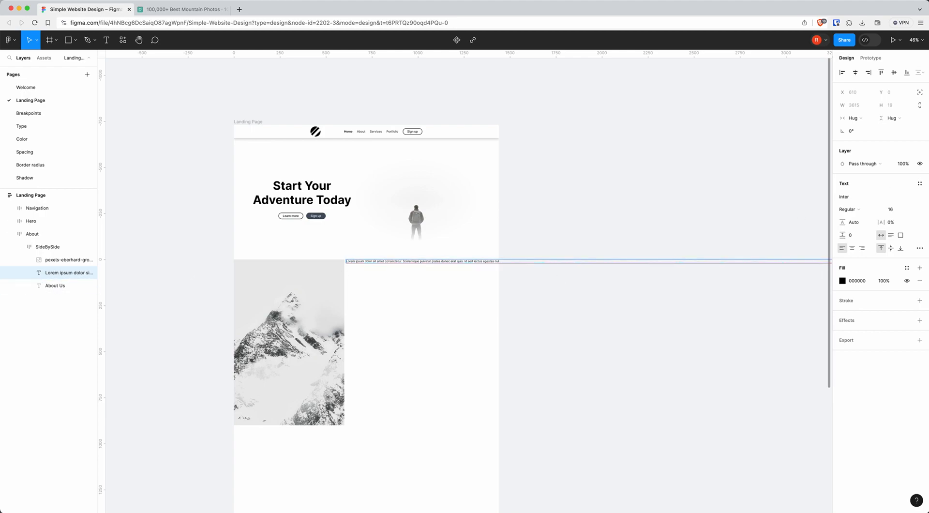
Give the lorem ipsum paragraph a fixed width of 500.
click(860, 122)
click(855, 107)
click(853, 107)
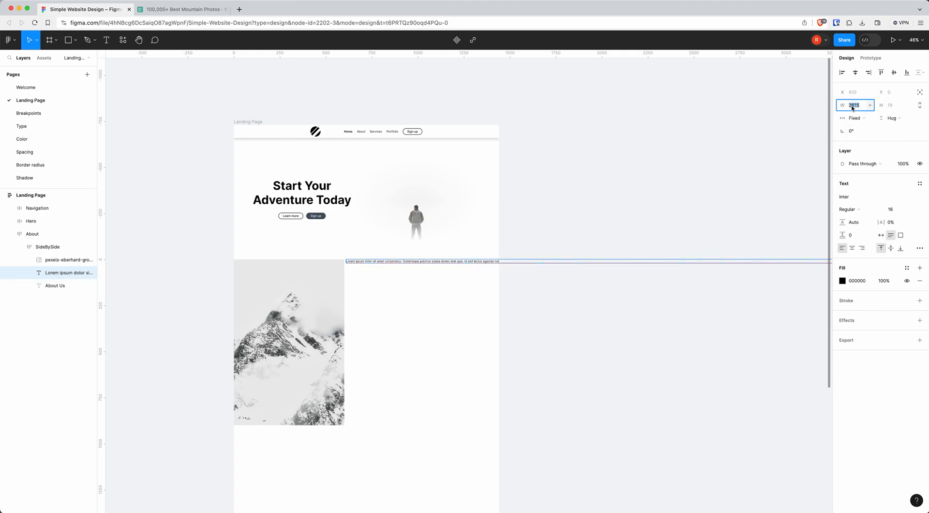
text(500)
key(Return)
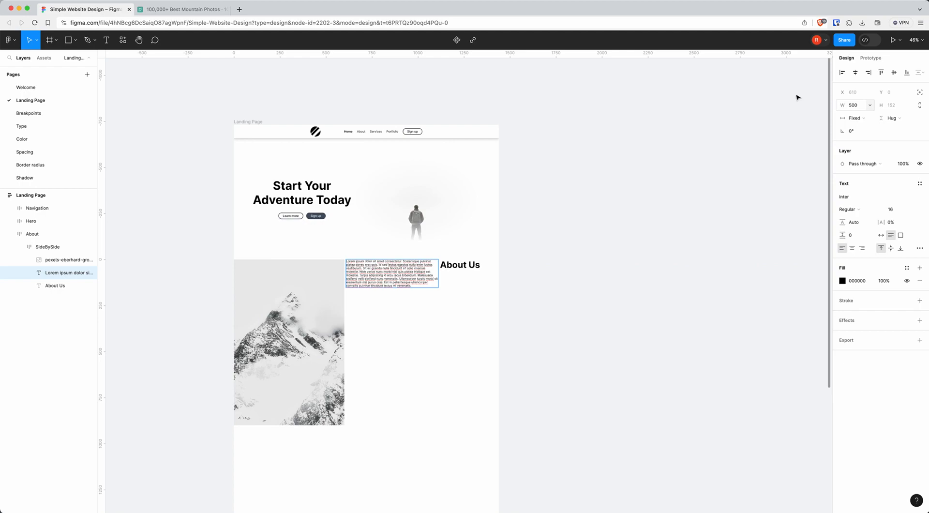
Wrap the lorem ipsum paragraph and About Us heading in a vertical auto layout frame with the heading above the paragraph.
shift+click(54, 286)
key(shift+a)
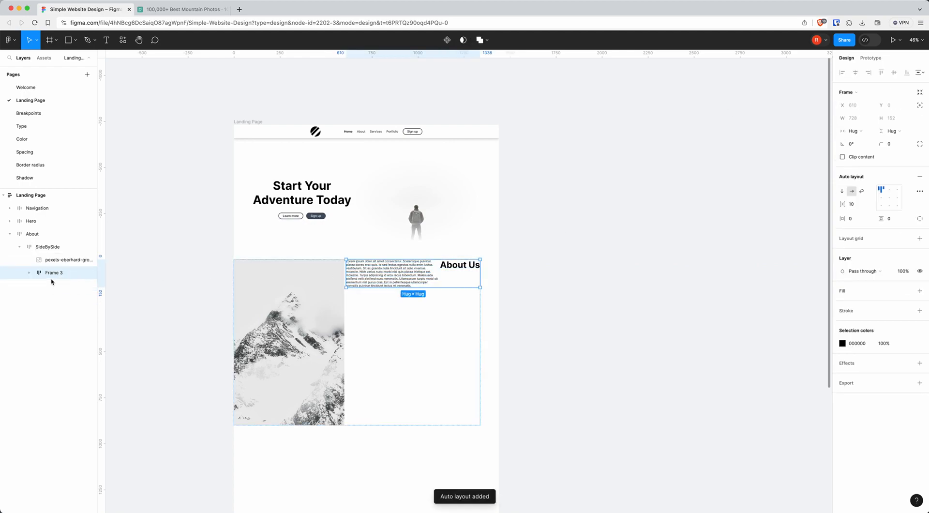
click(26, 275)
click(56, 297)
drag(56, 297, 57, 286)
click(54, 273)
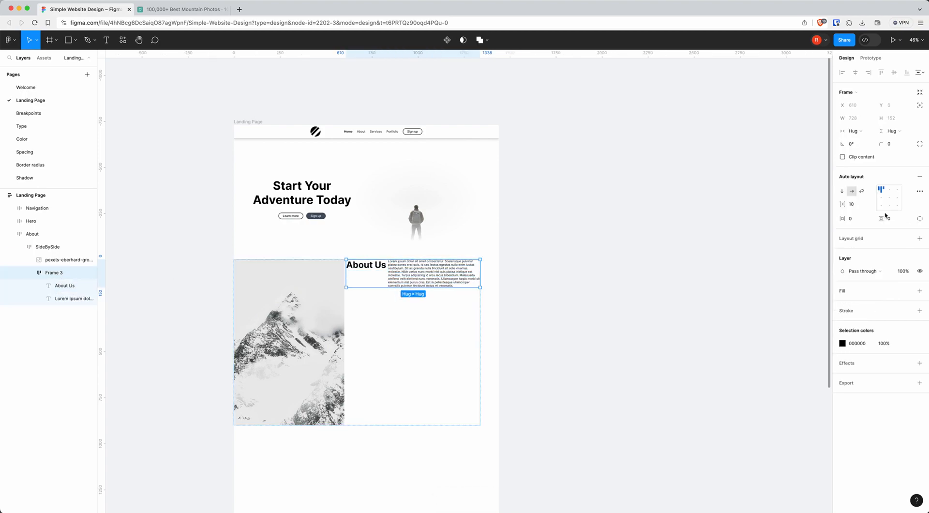
click(843, 192)
Duplicate the lorem ipsum paragraph below the original in the About Us text frame.
scroll(375, 332, up, 5)
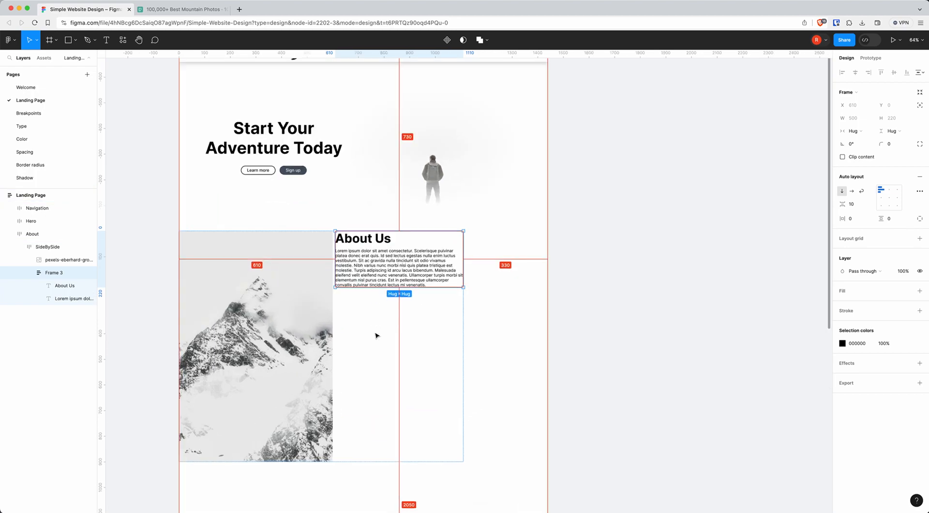
click(416, 260)
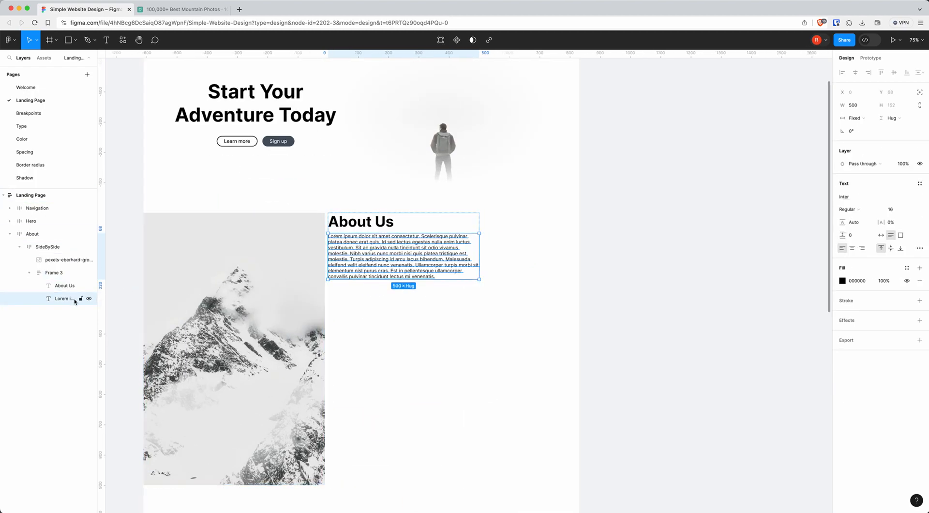
key(super+d)
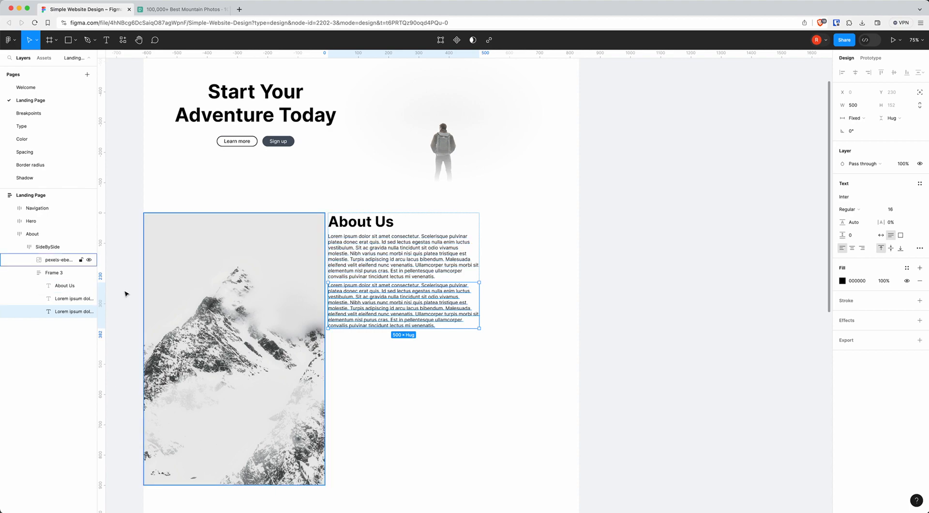
Try to scale the mountain photo down proportionally to about 555 × 798.
click(276, 311)
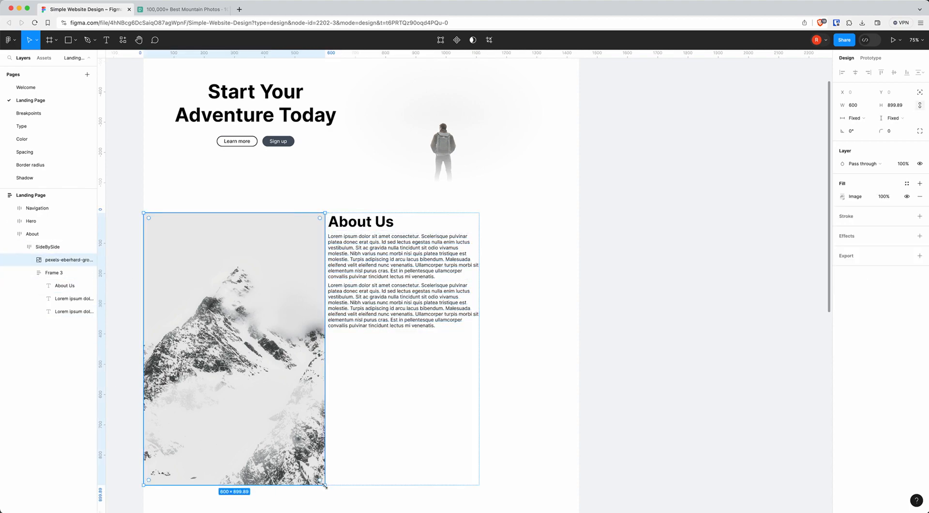
drag(324, 485, 312, 455)
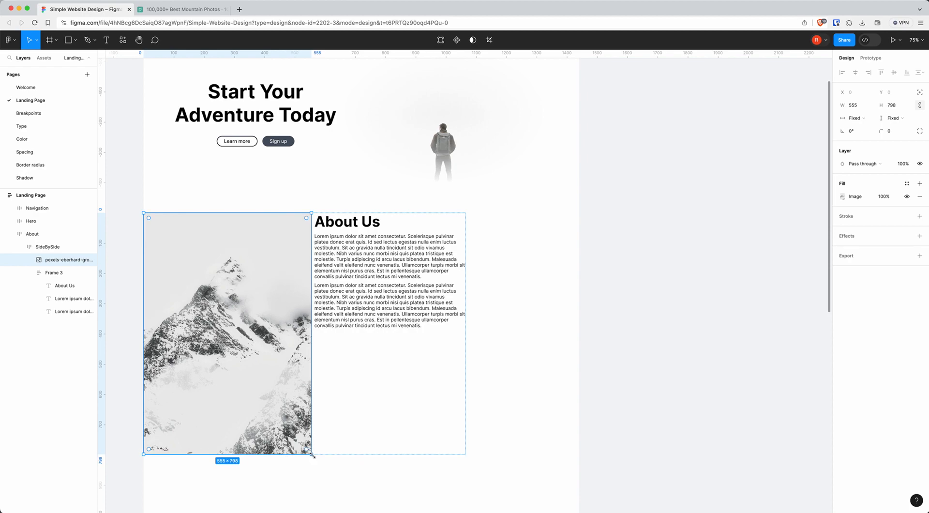
key(ctrl+z)
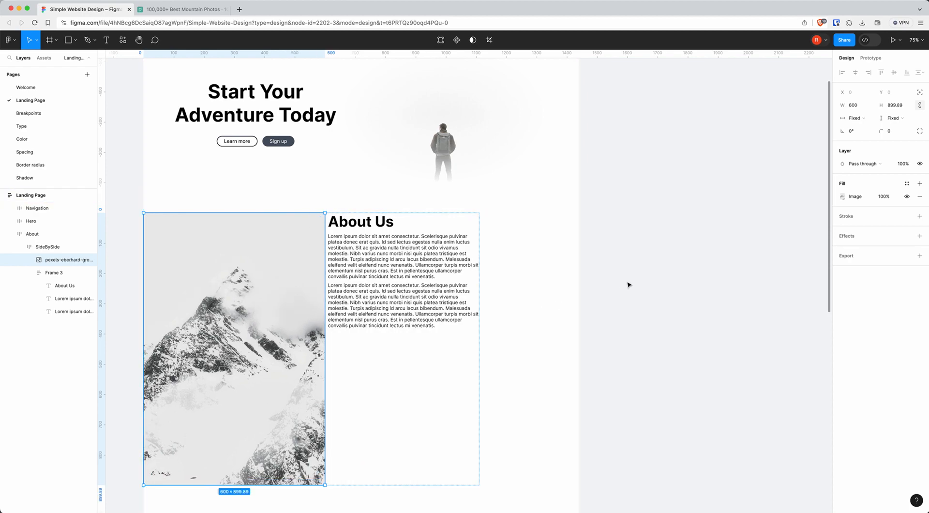
Keep the mountain photo's image scaling mode at Fill and reduce only its height to about 593.
click(853, 199)
click(757, 233)
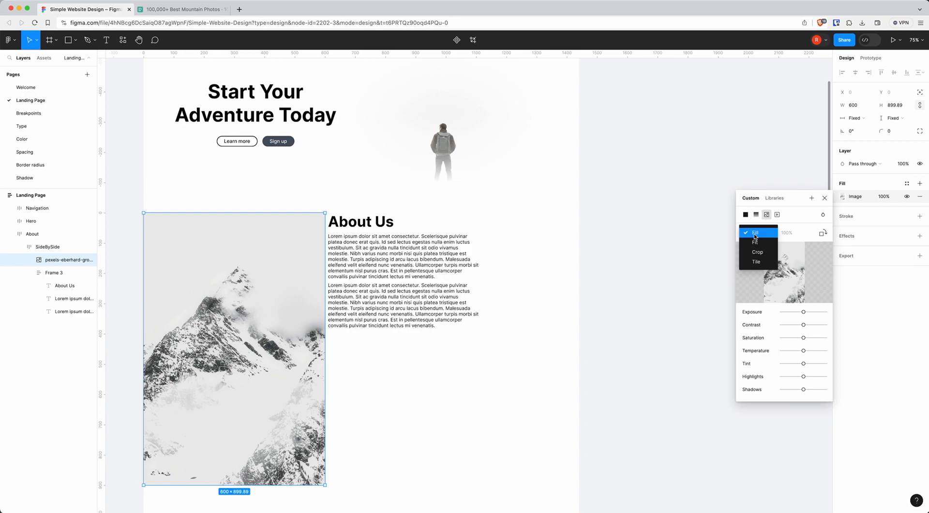
click(756, 233)
scroll(359, 376, down, 3)
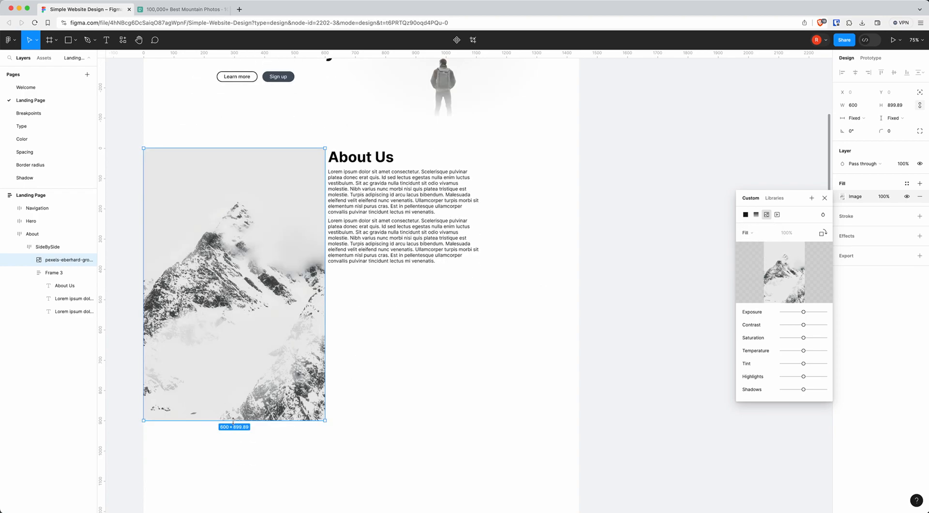
drag(233, 421, 234, 345)
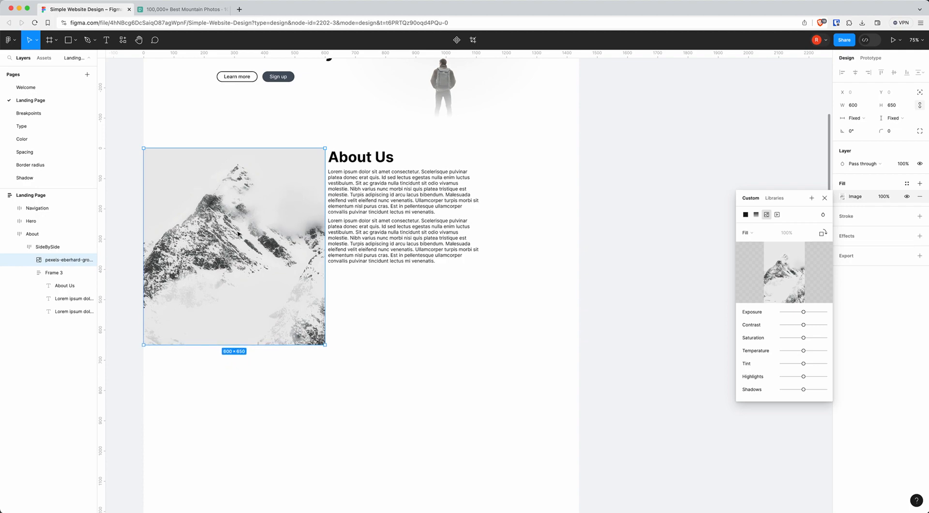
drag(234, 345, 274, 328)
Set the About frame's width to fill its container and center its contents.
scroll(368, 254, up, 3)
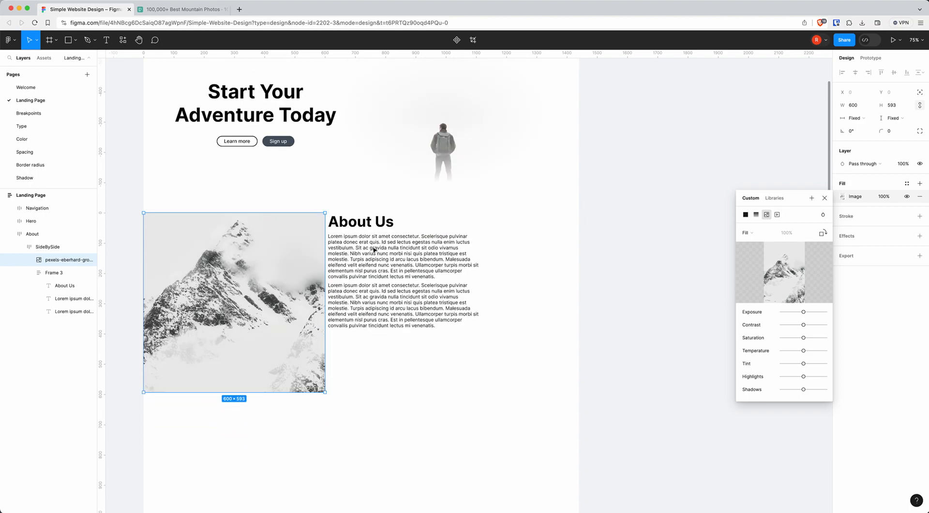
click(361, 366)
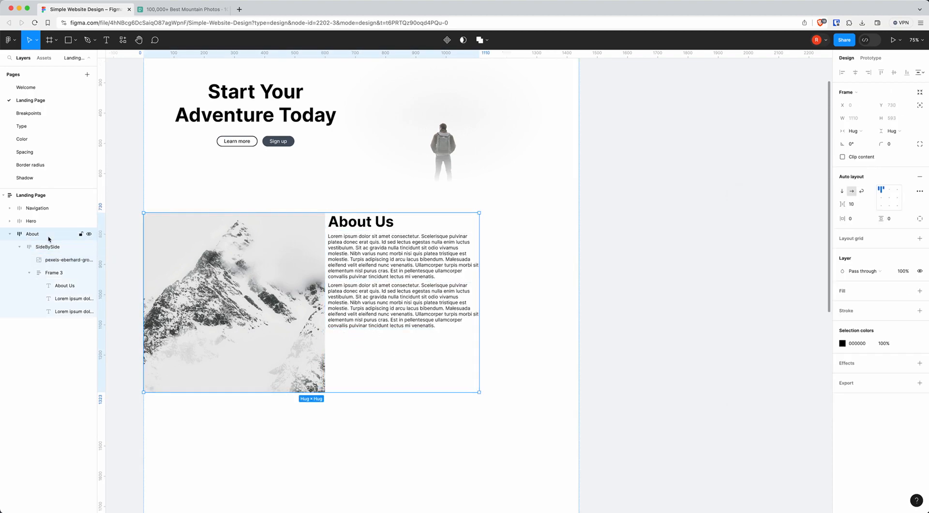
click(854, 132)
click(860, 142)
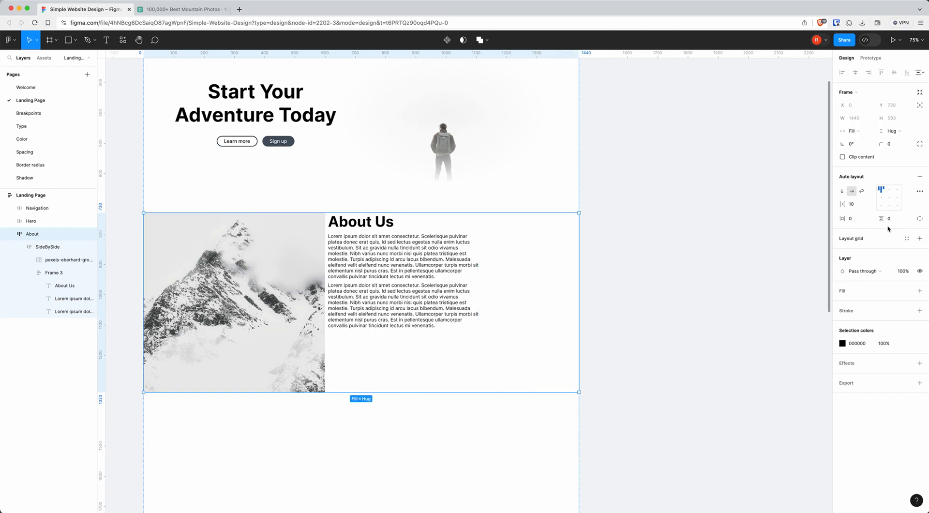
click(889, 197)
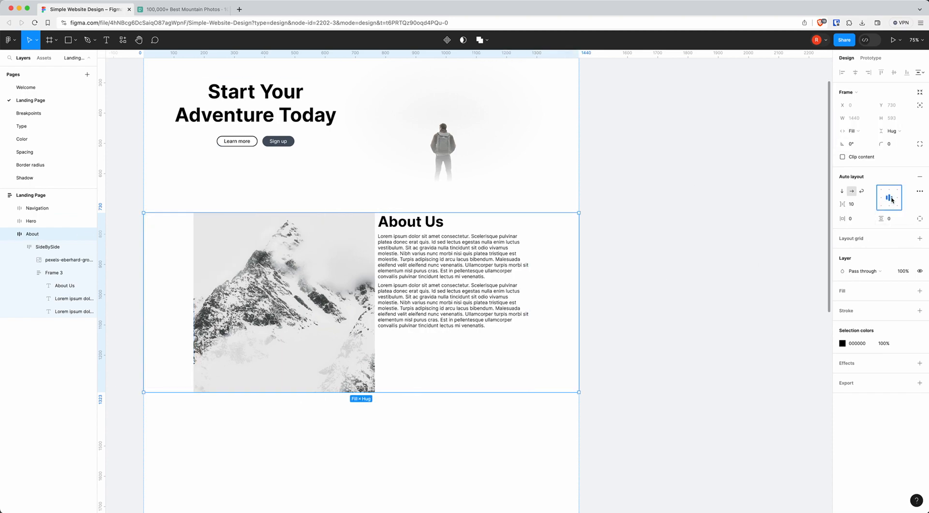
Center-align the contents of the SideBySide frame and set the gap between its items to 96.
double_click(203, 280)
click(890, 198)
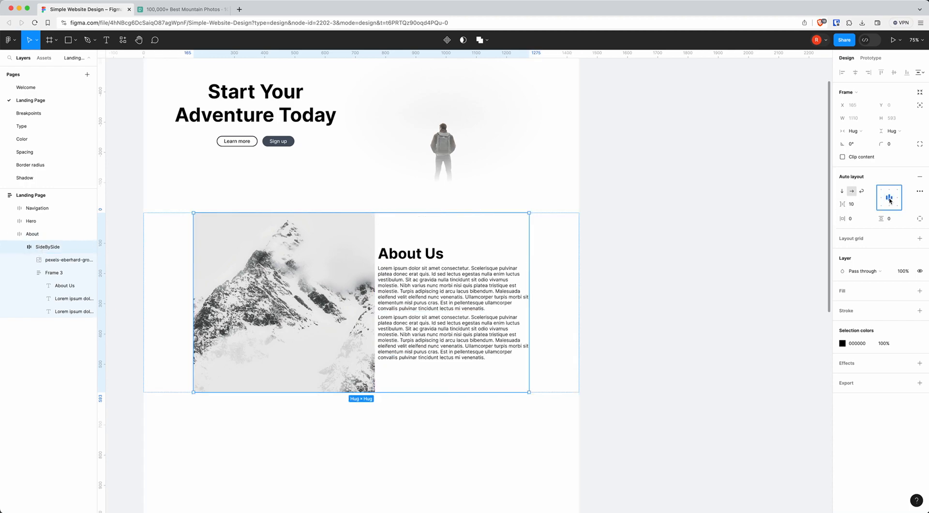
click(851, 206)
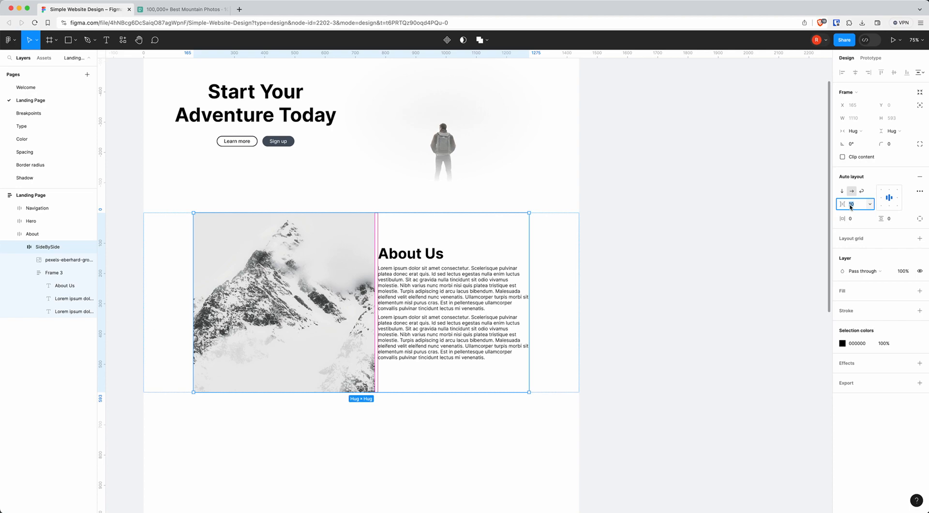
text(96)
key(Return)
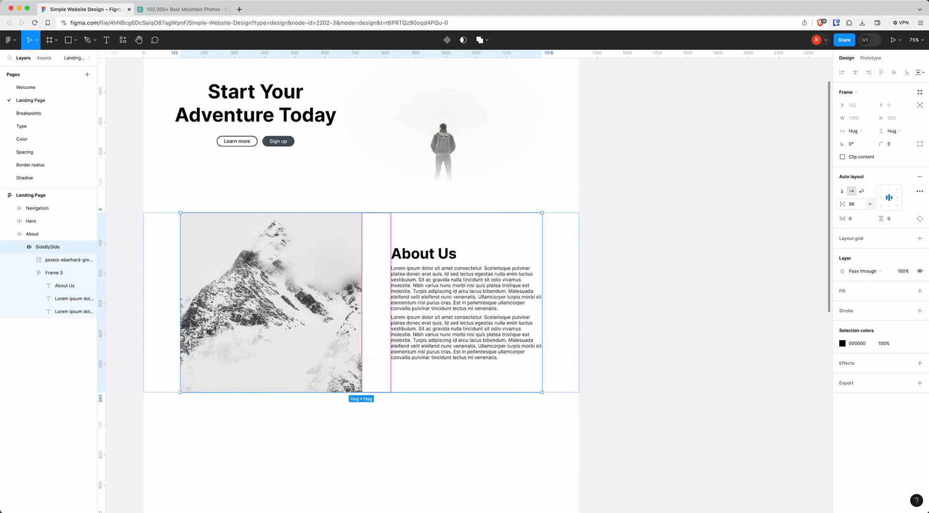
Wrap the two lorem ipsum paragraphs under the About Us heading in their own auto layout frame.
click(422, 255)
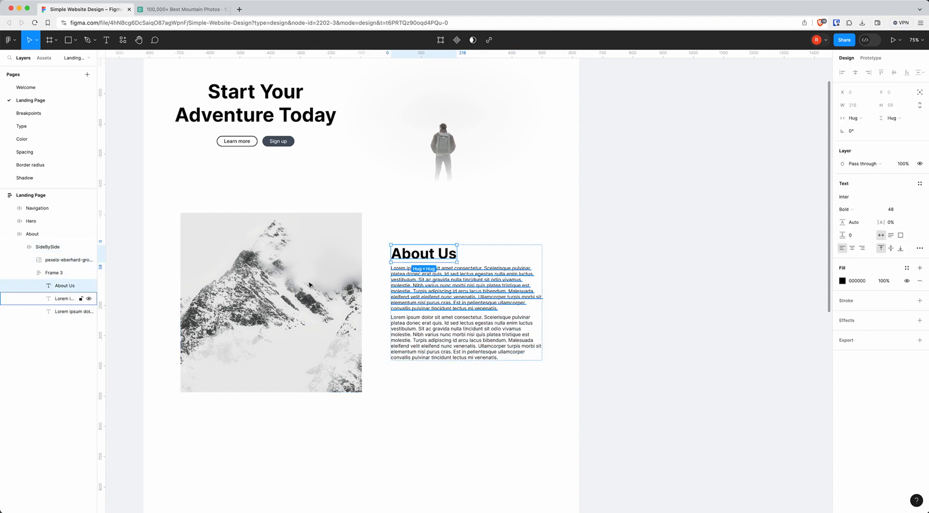
click(77, 272)
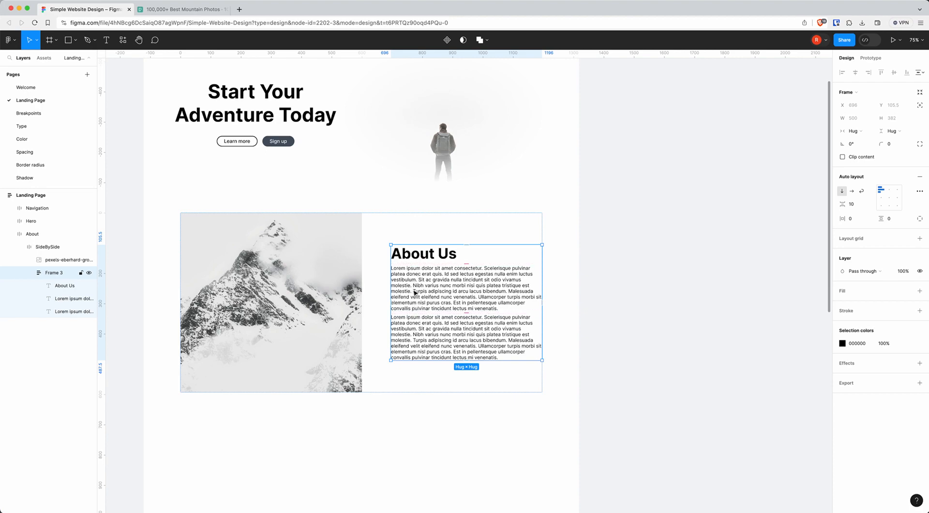
click(68, 298)
shift+click(68, 311)
key(shift+a)
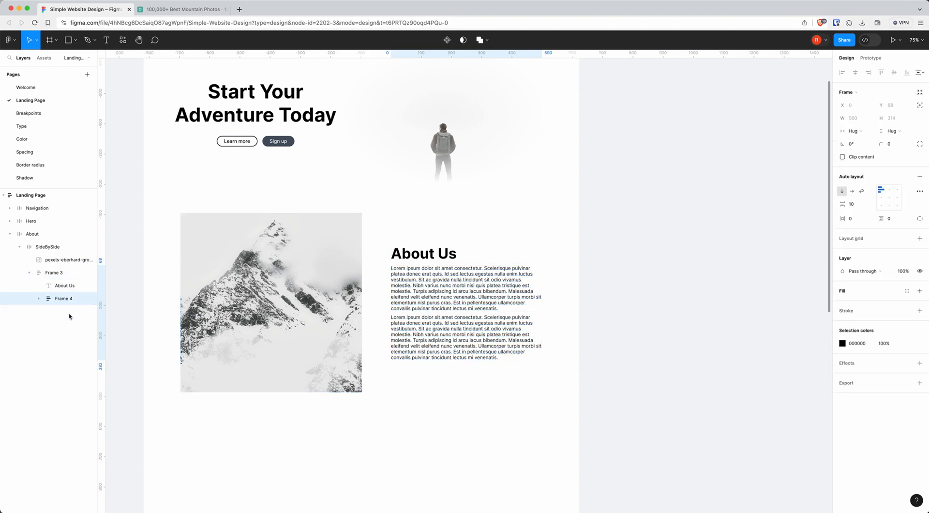
Set the gap between the two lorem ipsum paragraphs in their frame to 16.
click(38, 299)
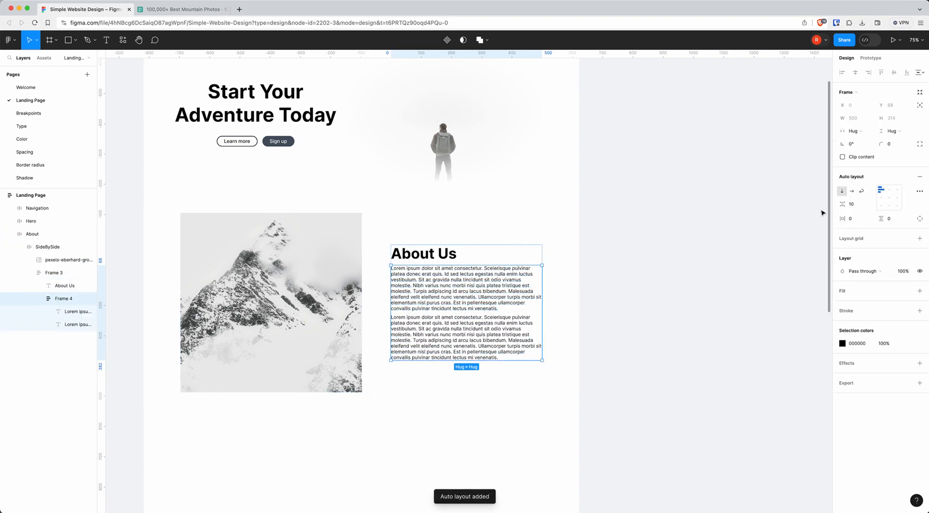
click(852, 204)
text(16)
key(Return)
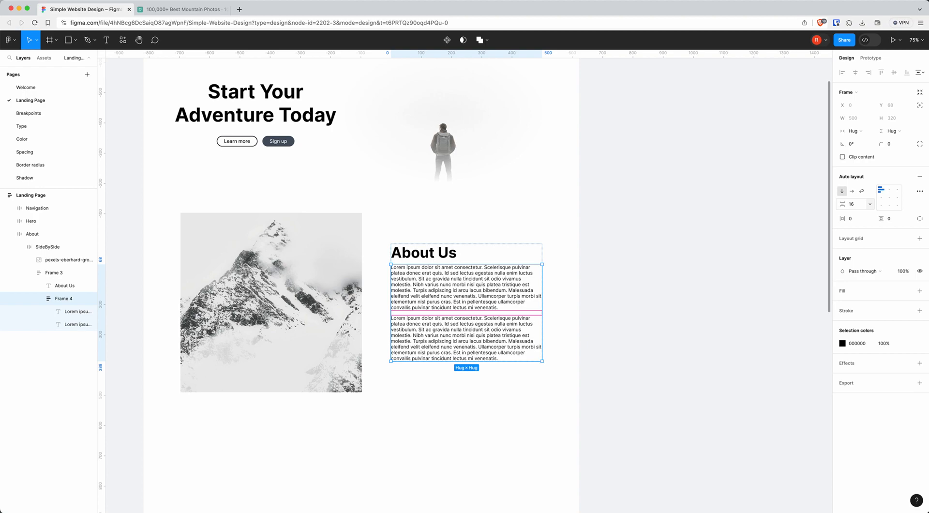
Set the gap between the About Us heading and the paragraph group to 24.
click(56, 276)
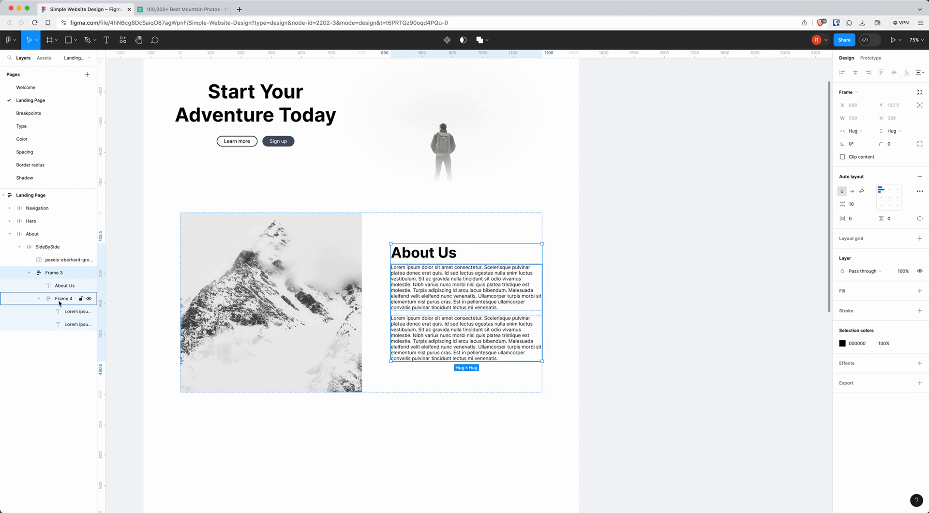
click(853, 205)
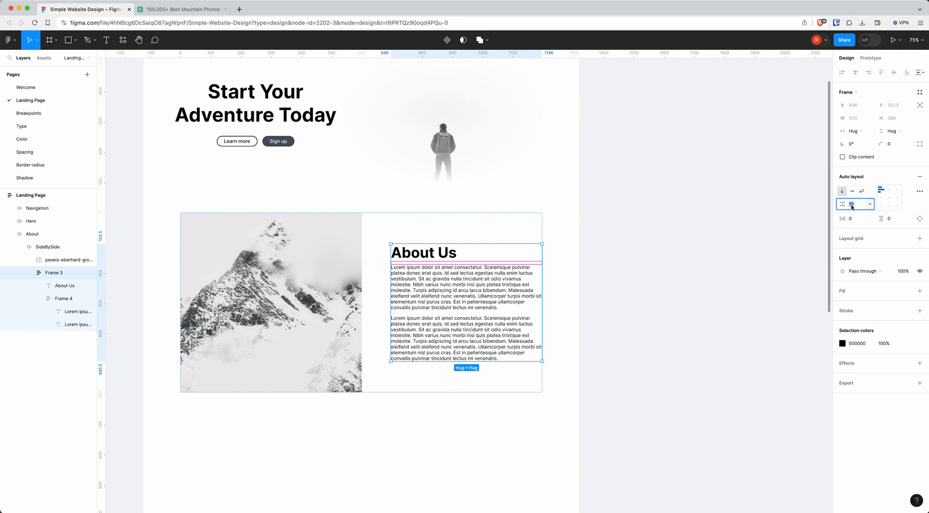
text(24)
key(Return)
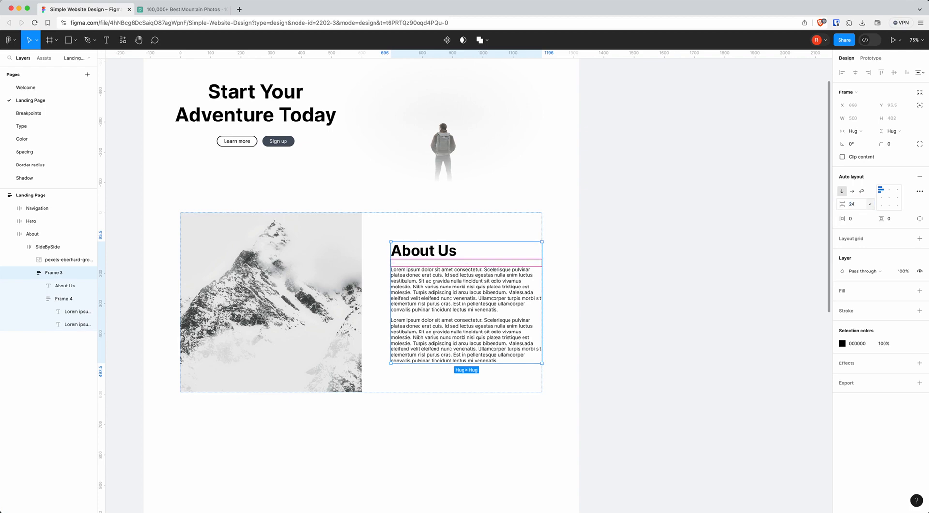
Try a gap of 32 below the About Us heading and set it back to 24.
click(851, 206)
text(32)
key(Return)
click(852, 206)
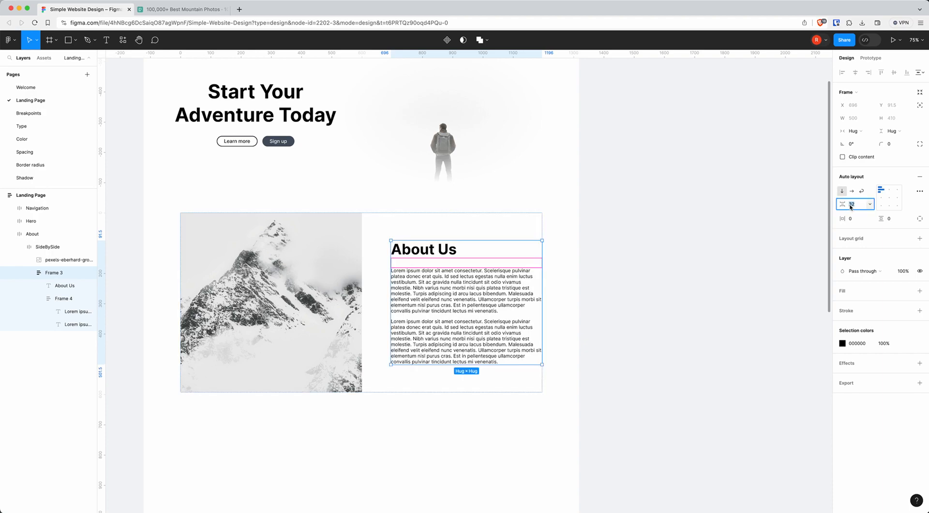
key(Return)
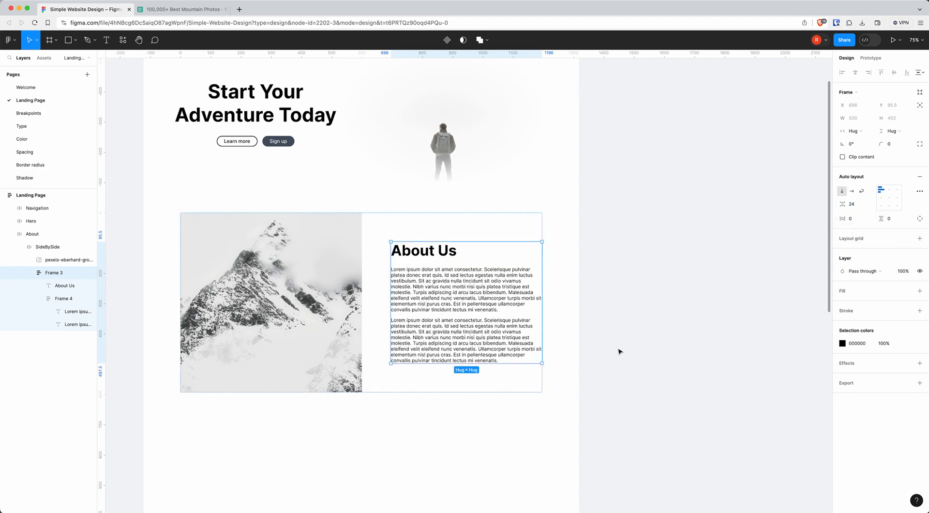
Copy the hero's Learn more button into the About text frame, below the paragraph group.
scroll(608, 349, down, 3)
scroll(608, 348, up, 3)
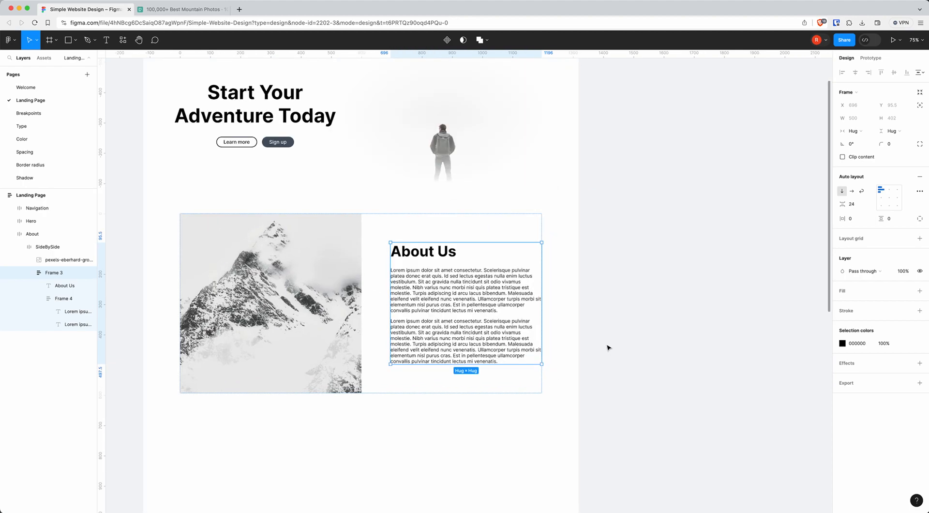
super+click(220, 143)
click(63, 273)
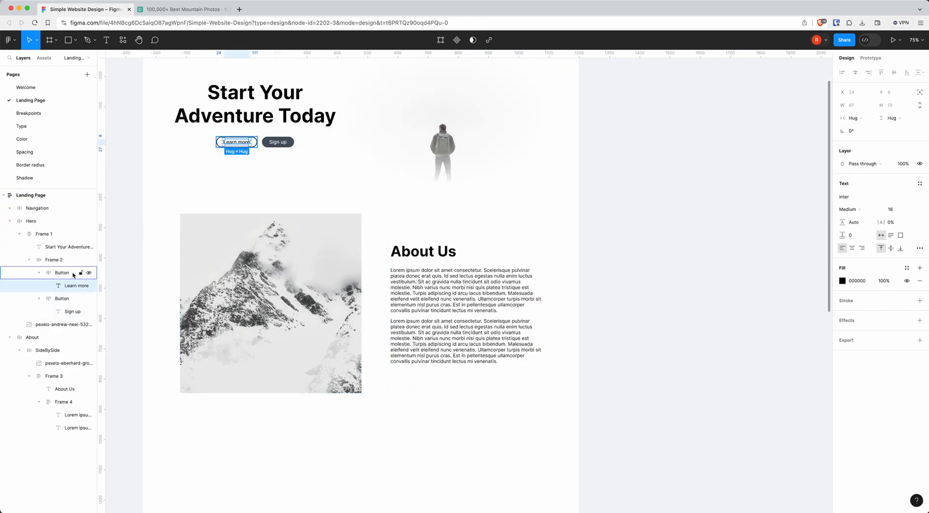
drag(232, 146, 411, 368)
Change the copied button's label to "More about us".
double_click(409, 369)
double_click(409, 370)
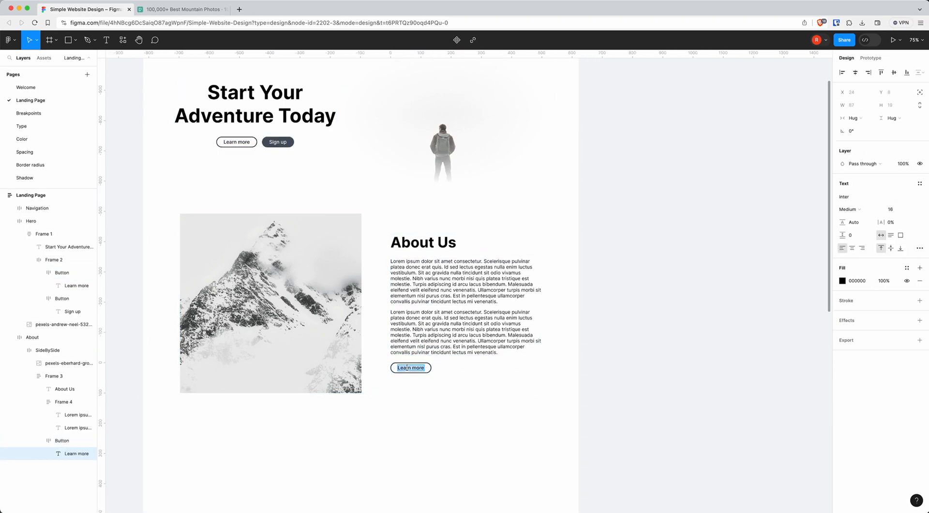
text(More about us)
key(Escape)
click(660, 381)
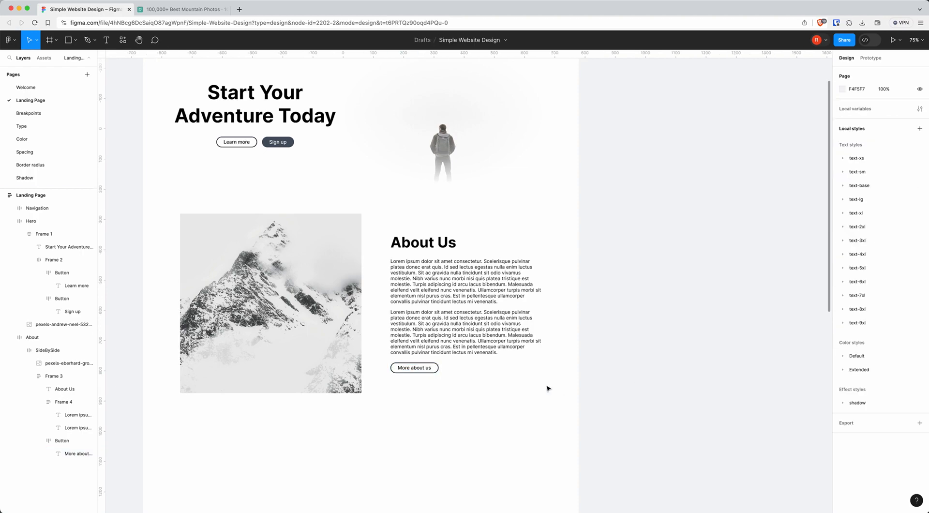
Round the corners of the About section's mountain photo with a radius of 40.
scroll(273, 368, left, 2)
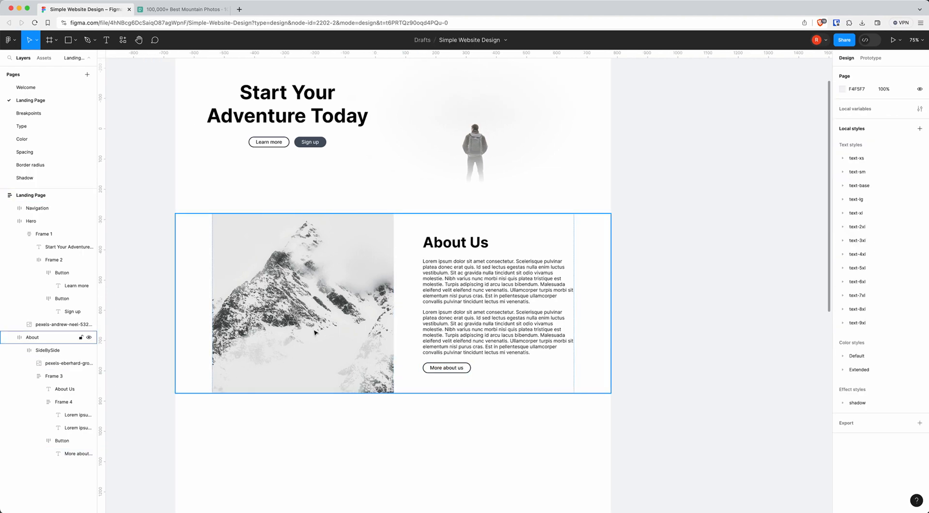
click(323, 301)
click(889, 131)
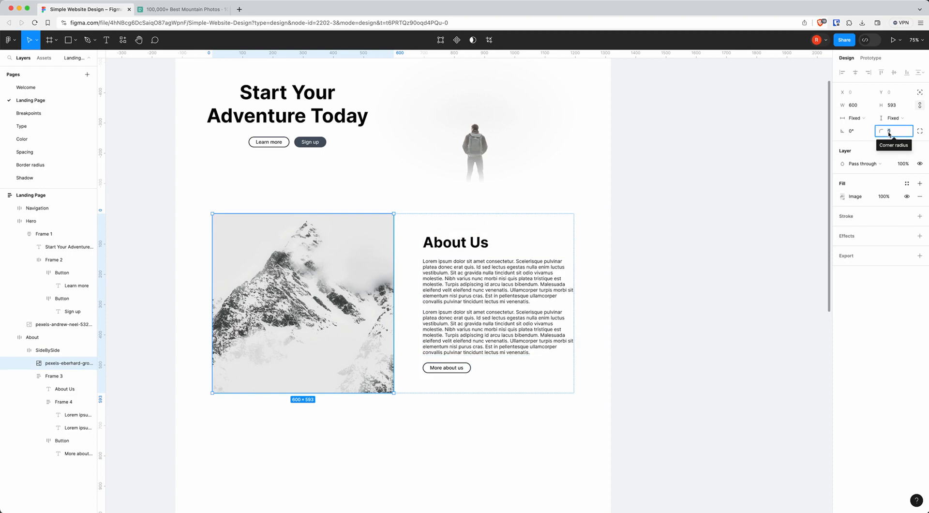
text(40)
key(Return)
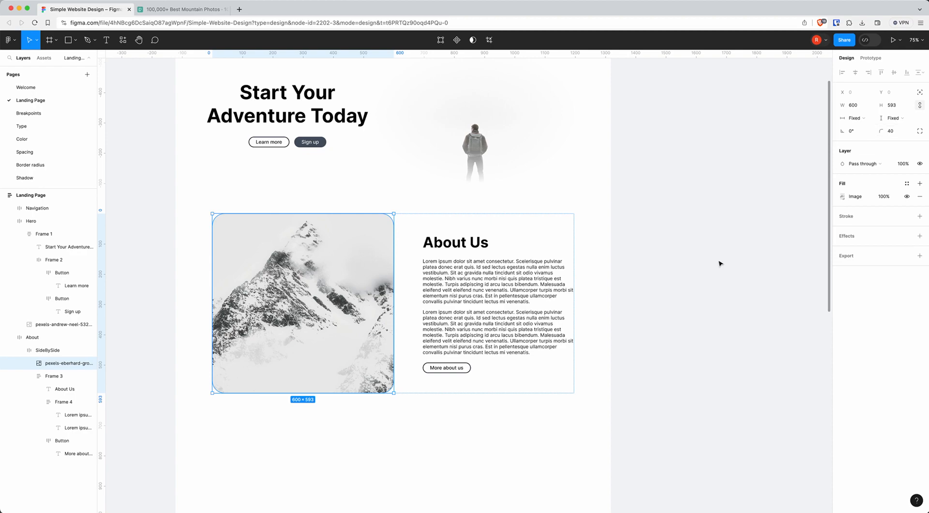
click(691, 283)
click(298, 315)
click(892, 133)
click(682, 282)
Present the landing page as a prototype and check the spacing between the hero and About sections.
scroll(643, 294, up, 4)
scroll(644, 294, down, 1)
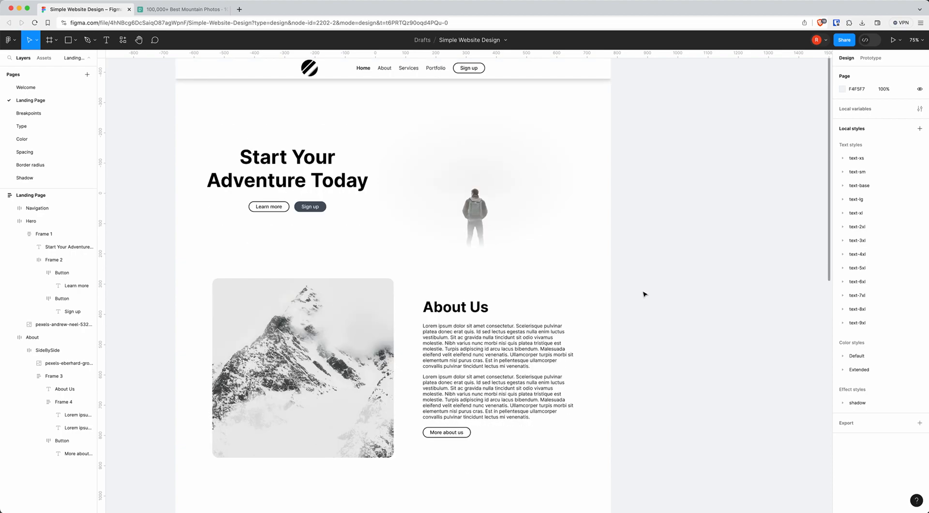
scroll(643, 293, up, 2)
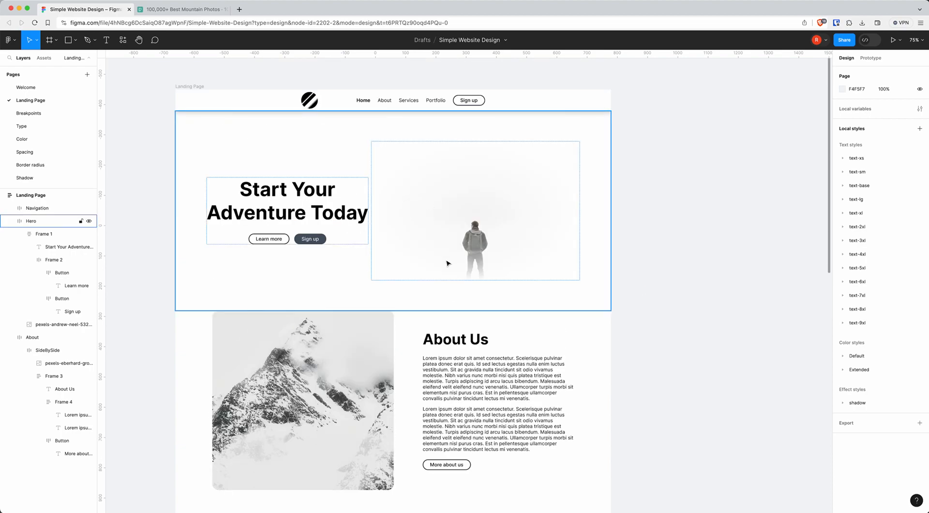
scroll(448, 264, down, 4)
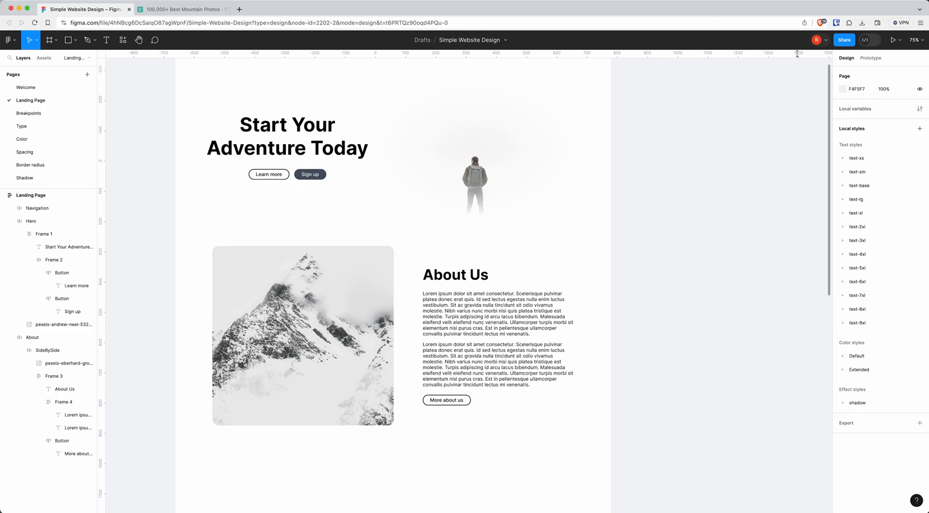
click(902, 42)
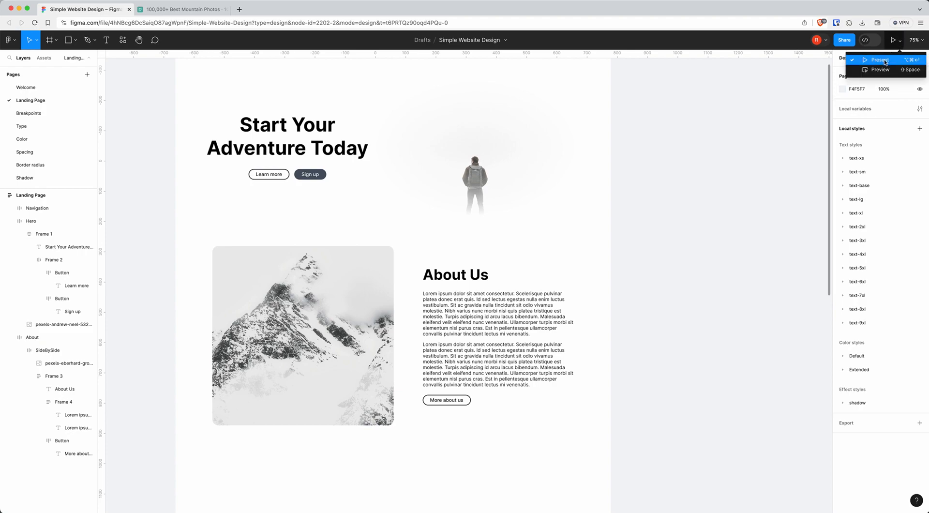
click(880, 60)
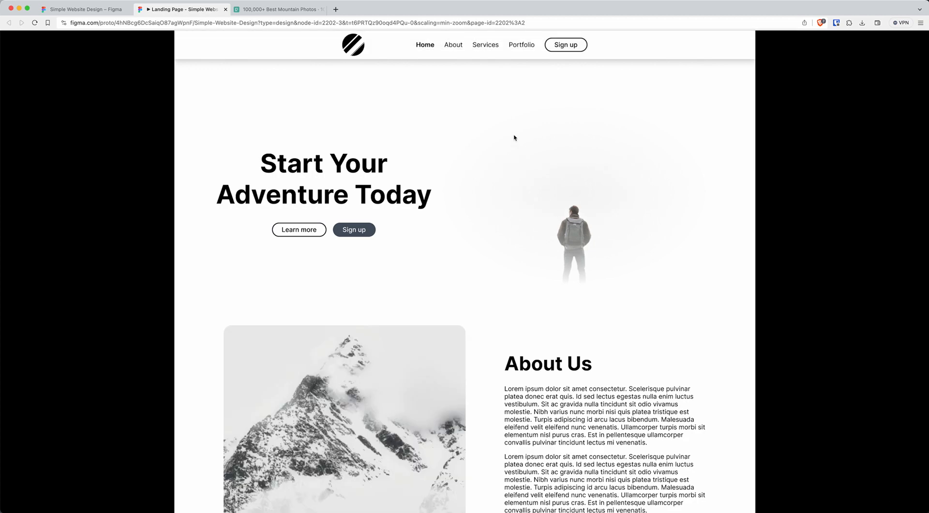
scroll(454, 254, down, 2)
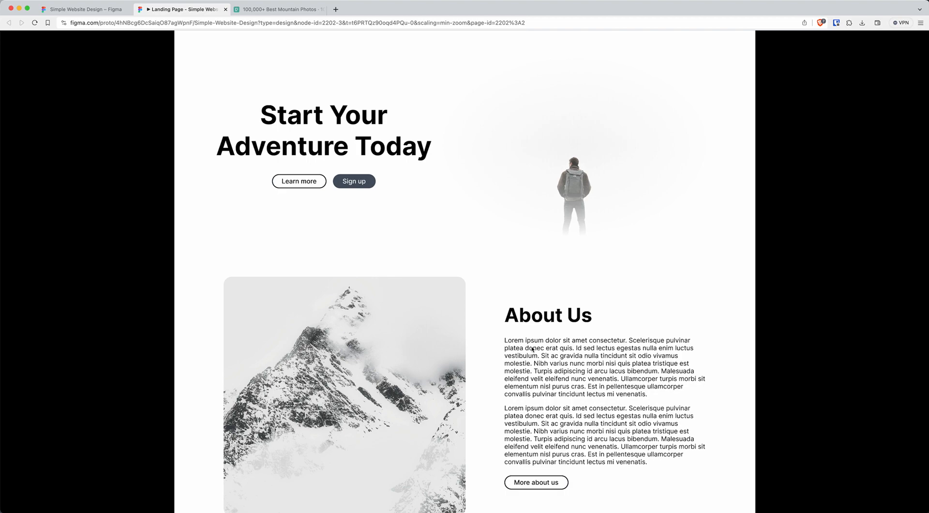
Return to the design file and set the About frame's vertical padding to 100.
click(91, 11)
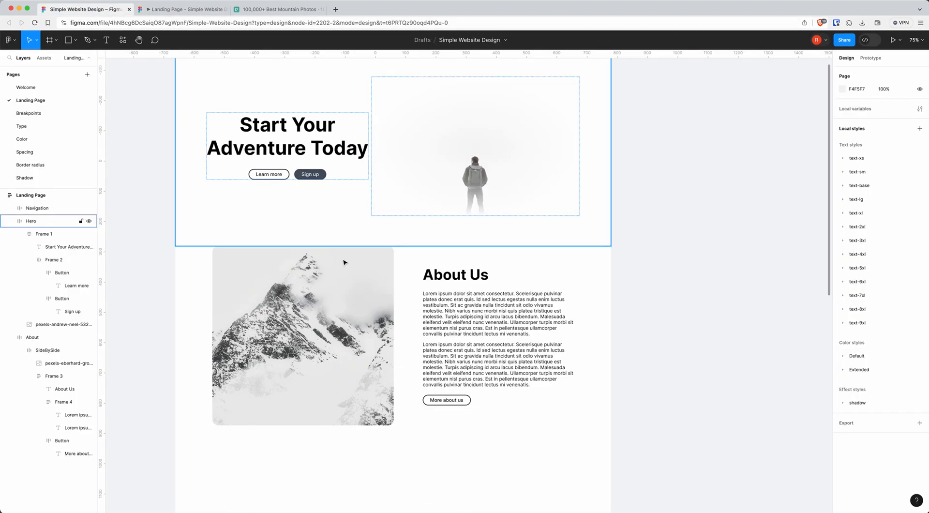
click(189, 285)
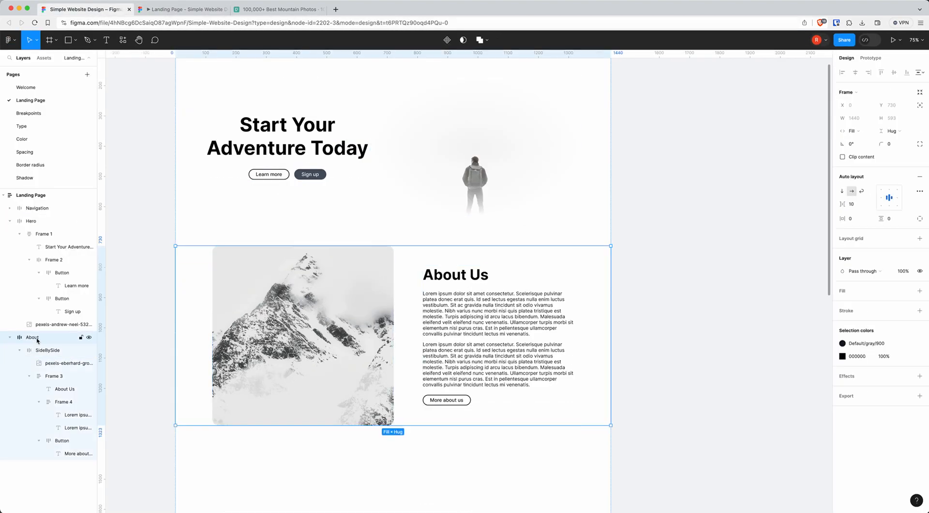
click(892, 221)
text(100)
key(Return)
click(662, 353)
Examine the hero and About sections' layout and spacing in the prototype presentation.
click(183, 12)
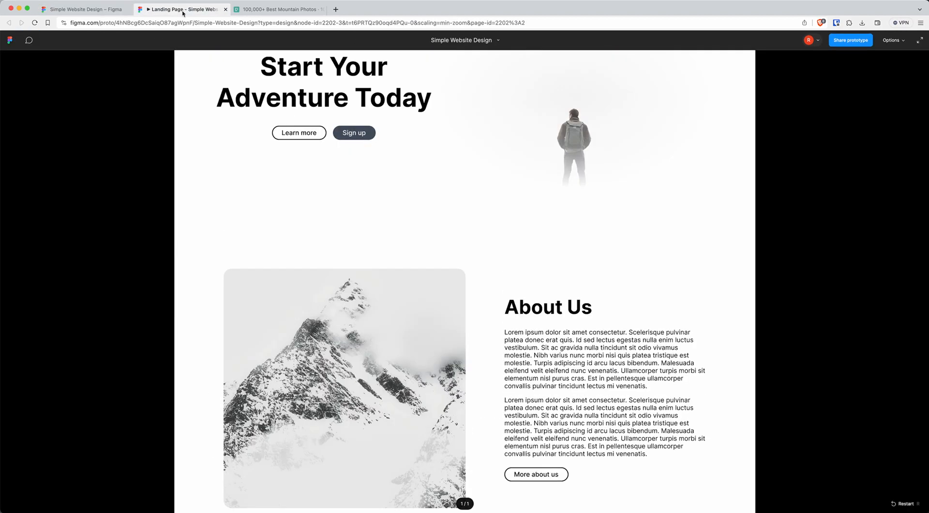
scroll(425, 235, down, 1)
scroll(440, 228, up, 5)
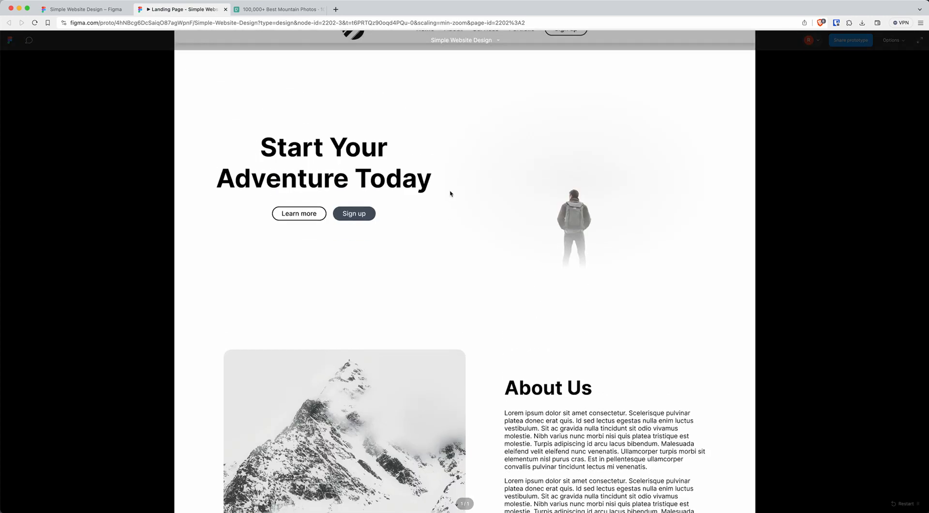
scroll(451, 193, up, 1)
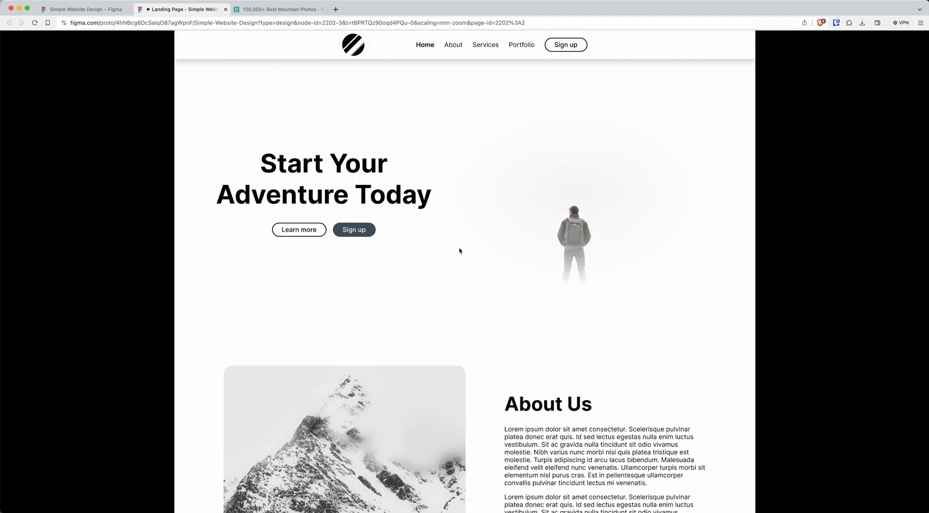
scroll(471, 286, down, 5)
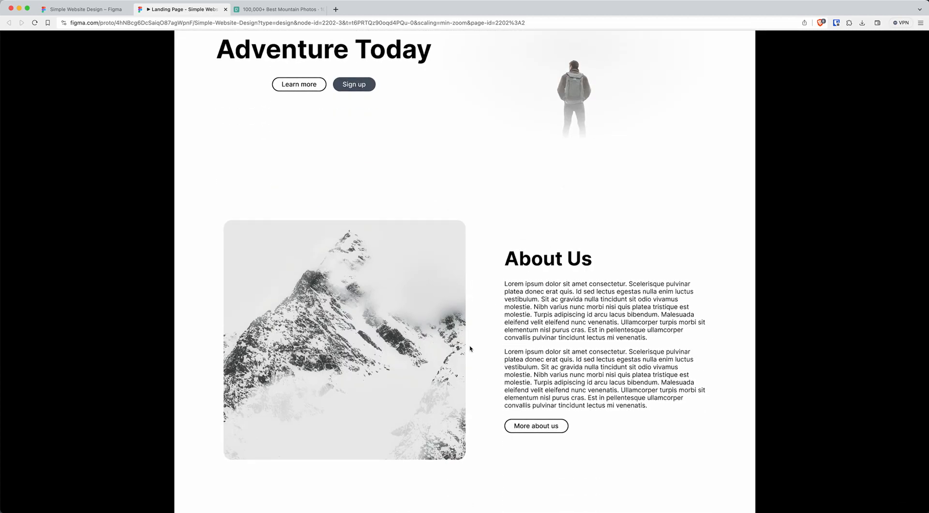
scroll(491, 348, up, 1)
scroll(490, 348, down, 5)
scroll(490, 348, up, 1)
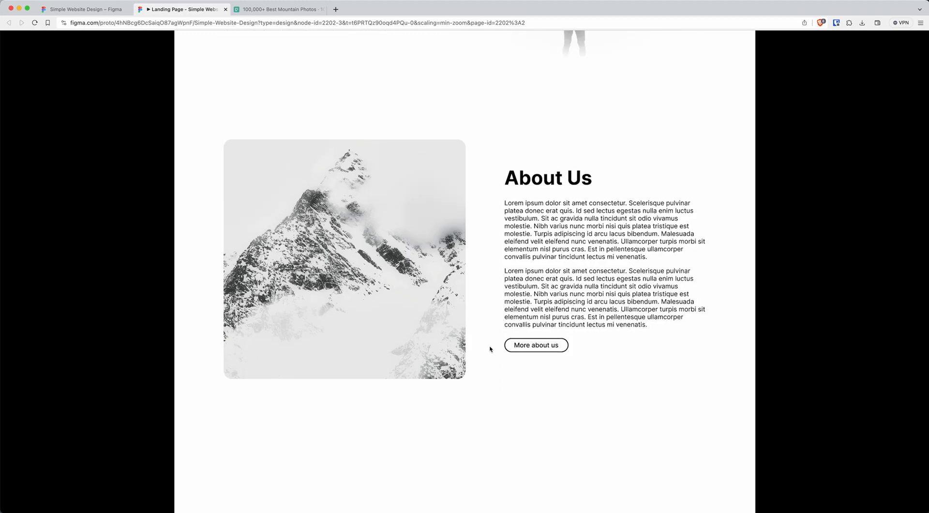
Switch to the Pexels mountain results and download the photo of the bearded man beside the snowy lake.
click(94, 10)
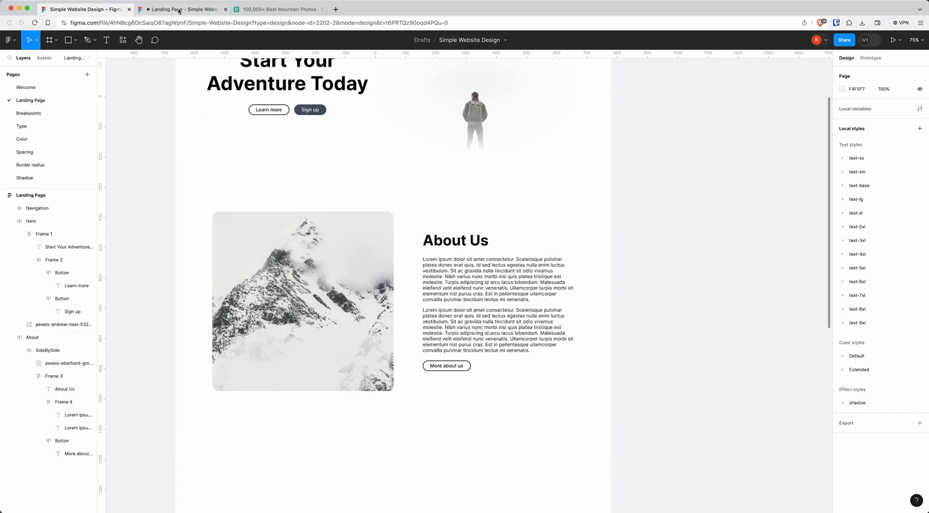
click(280, 9)
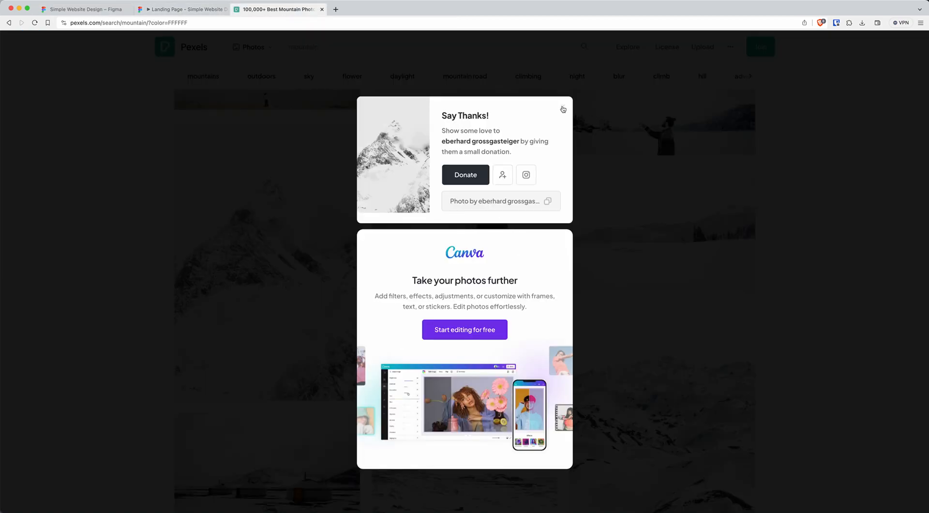
click(562, 107)
scroll(764, 372, up, 3)
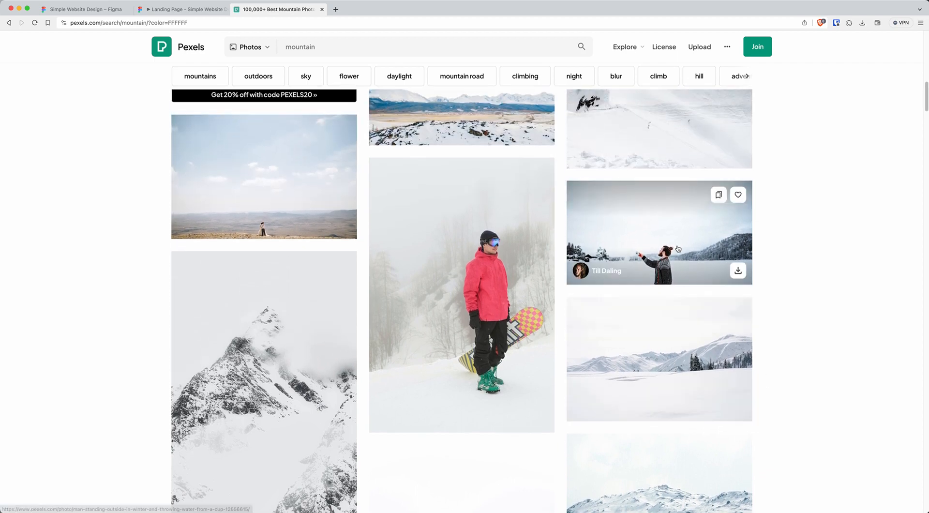
click(737, 270)
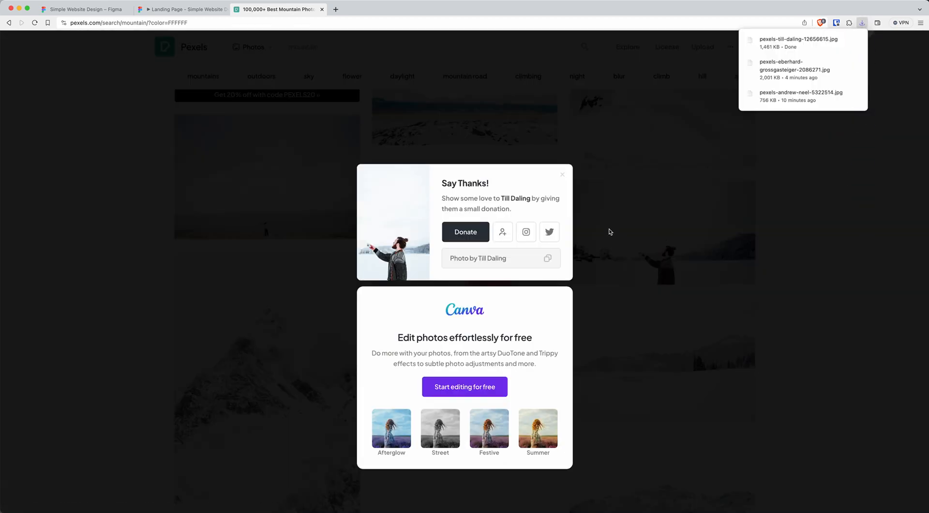
Return to the Figma design file and import the downloaded photo of the man in the snow onto the canvas.
click(147, 14)
click(91, 14)
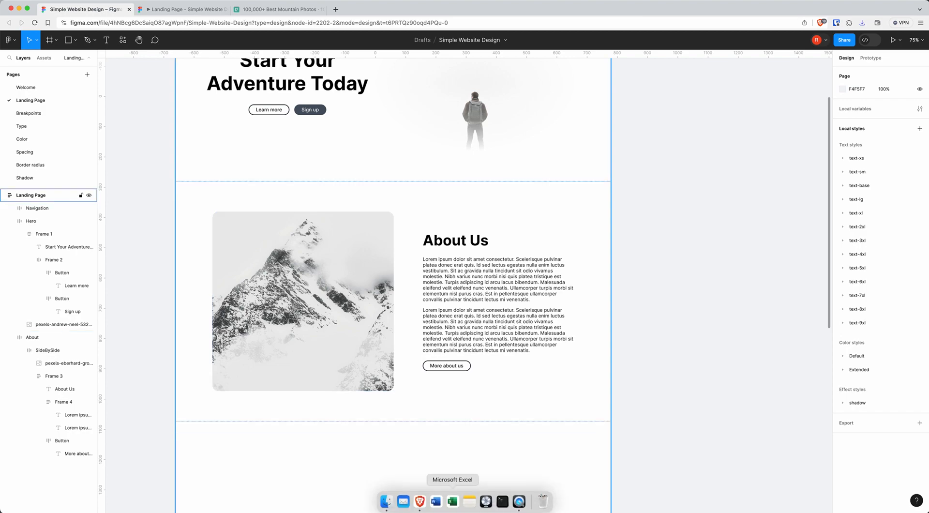
click(383, 501)
drag(641, 247, 696, 359)
scroll(505, 293, down, 5)
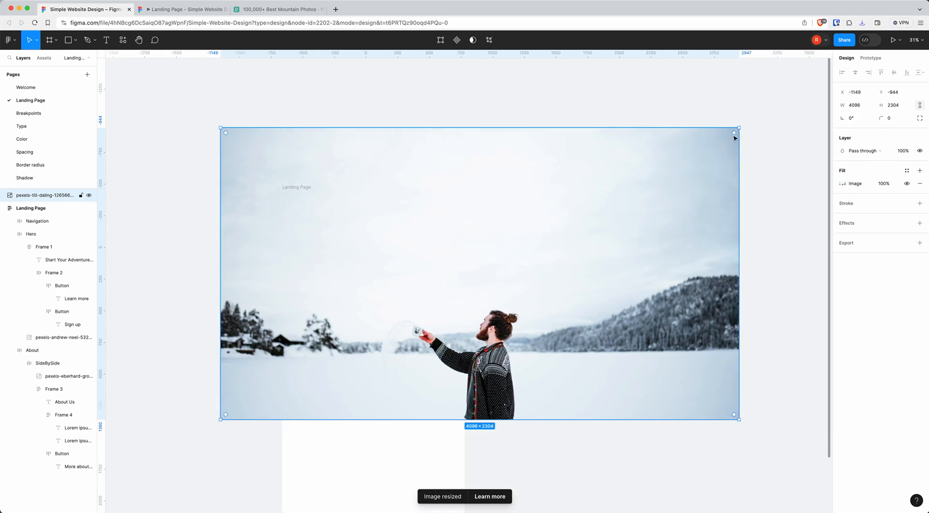
Resize the imported photo to a width of 400 and move it beside the landing page, at about X 960, Y 796.
click(859, 106)
text(400)
key(Return)
drag(243, 145, 511, 367)
scroll(507, 378, up, 3)
scroll(507, 377, up, 1)
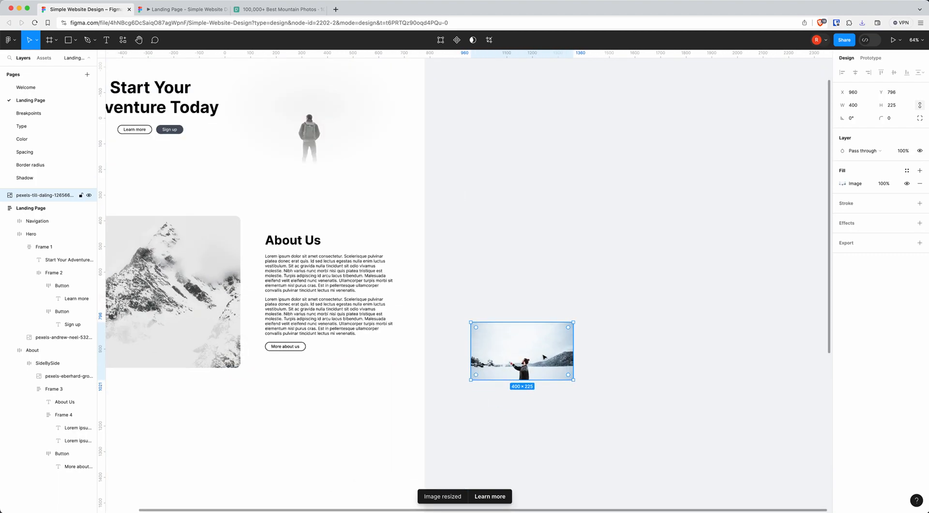
Crop the imported photo of the man in the snow to about 229 × 237, keeping its image fill in Fill mode.
click(852, 185)
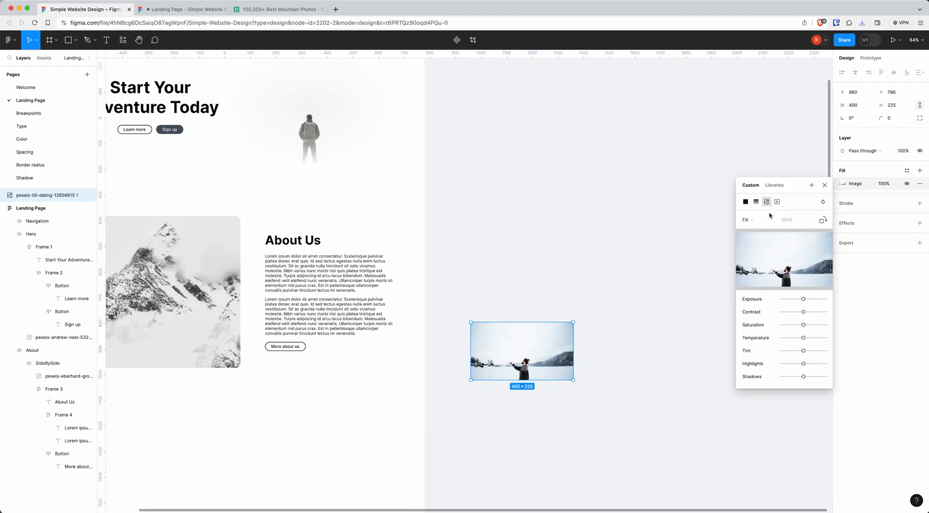
click(748, 220)
drag(573, 381, 530, 384)
scroll(405, 378, left, 5)
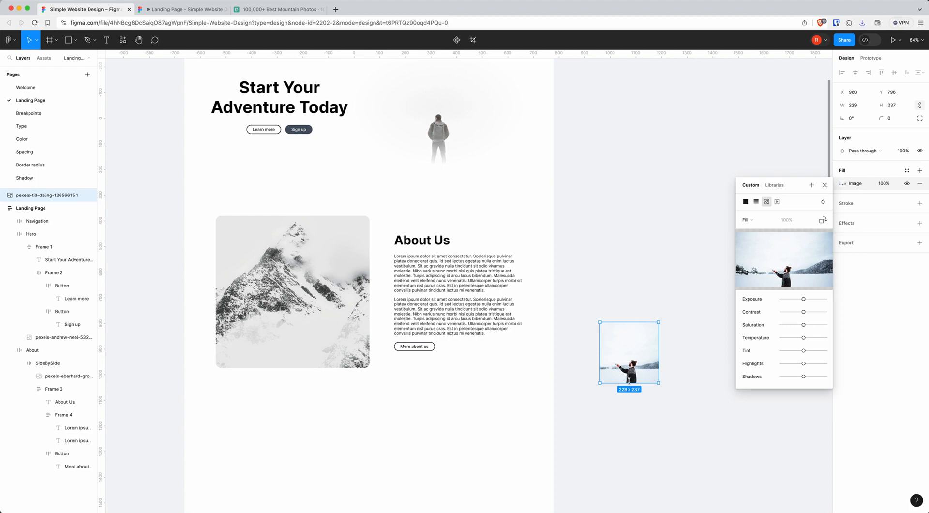
Place the photo absolutely positioned in the SideBySide frame, overlapping the mountain image's lower-right corner at about X 383, Y 353, sized about 249 × 294.
drag(644, 372, 367, 356)
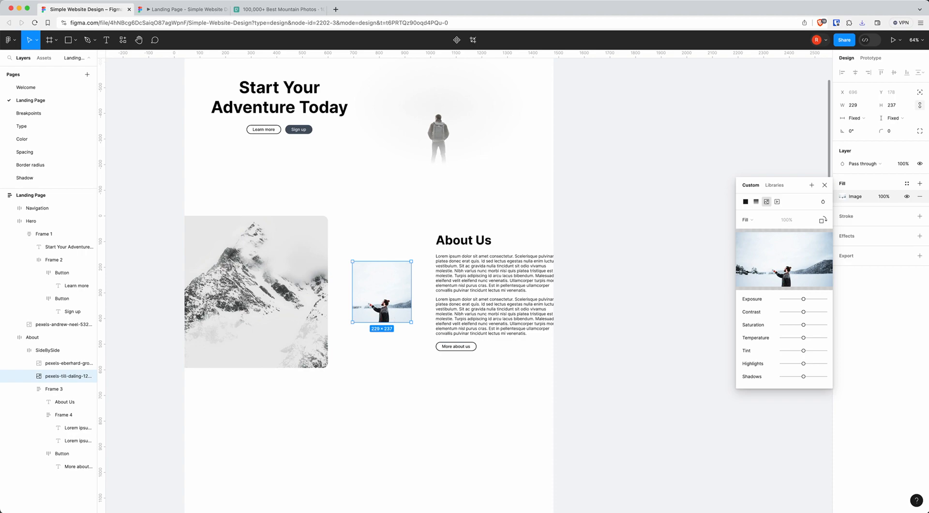
click(920, 96)
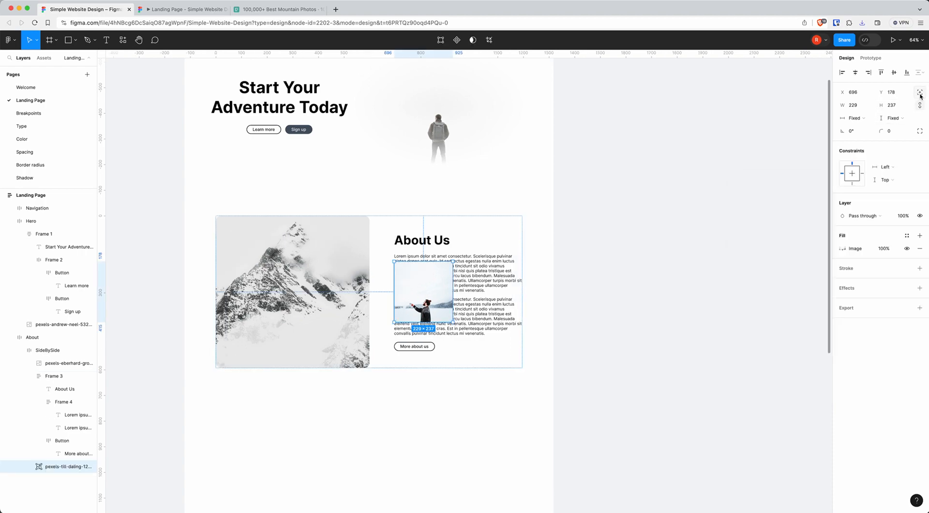
drag(415, 299, 345, 360)
drag(320, 320, 314, 311)
drag(339, 347, 342, 344)
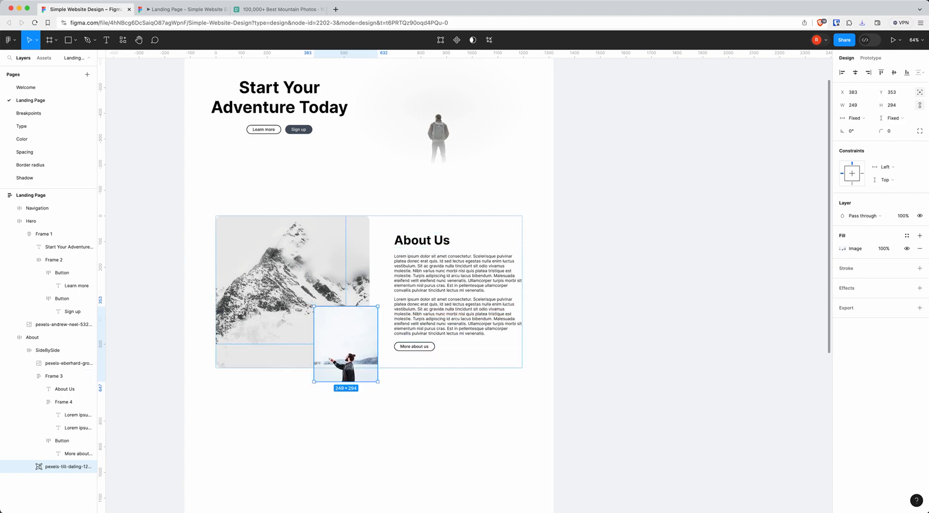
Round the corners of the photo of the man with a radius of 20.
click(889, 133)
text(20)
key(Return)
scroll(338, 333, up, 2)
scroll(338, 333, up, 3)
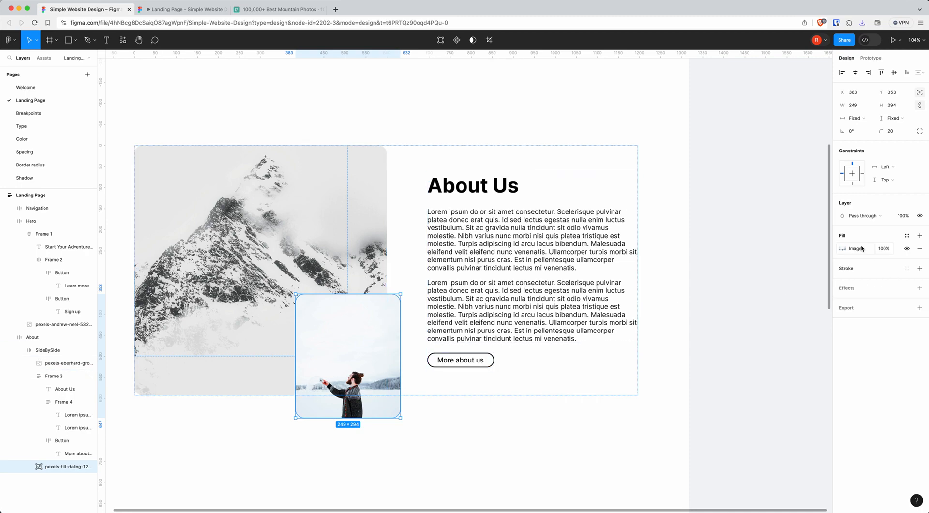
Add a stroke to the photo of the man and switch it to custom per-side widths.
click(906, 269)
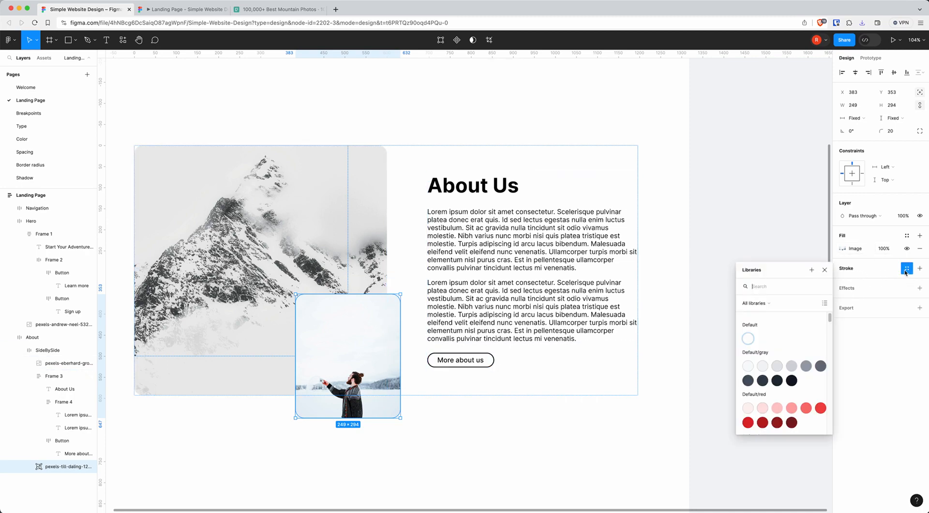
click(884, 275)
click(920, 268)
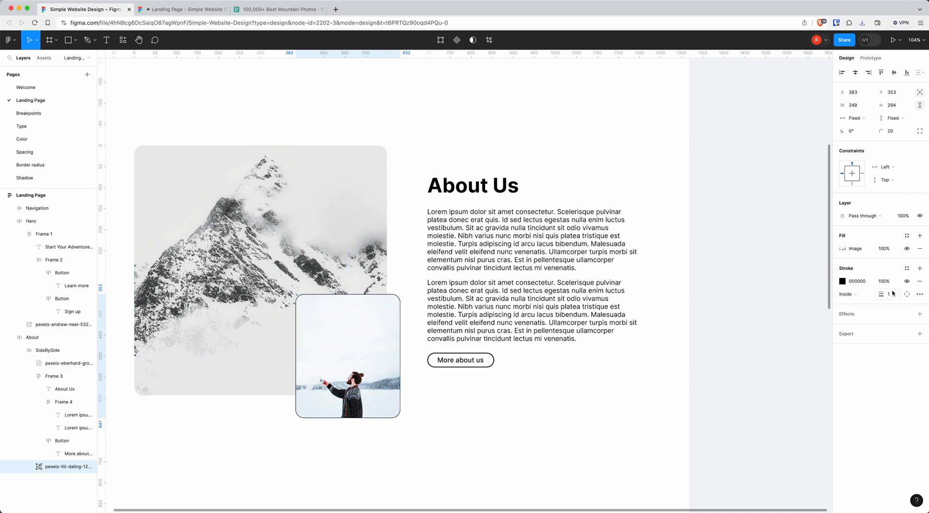
click(920, 294)
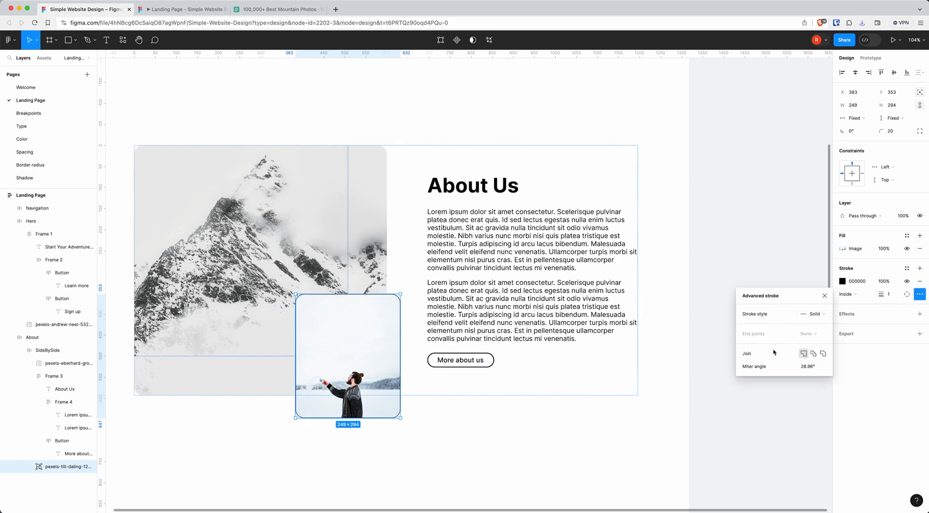
click(825, 295)
click(908, 295)
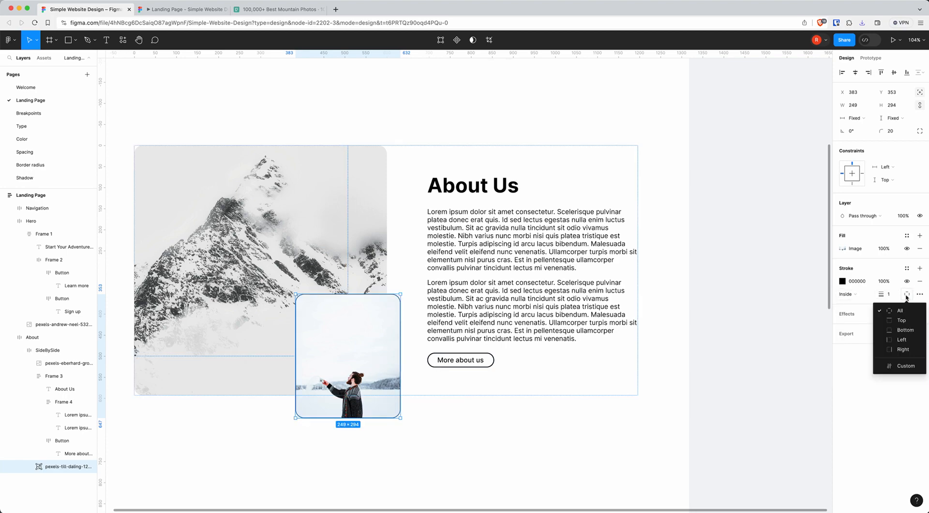
click(904, 366)
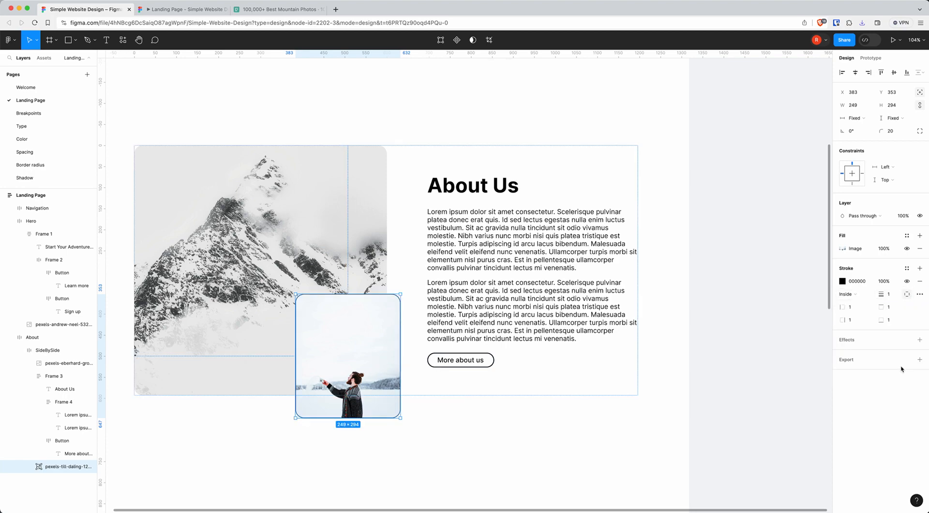
Set the photo's bottom and right stroke widths to 0 and its left and top widths to 8.
click(890, 321)
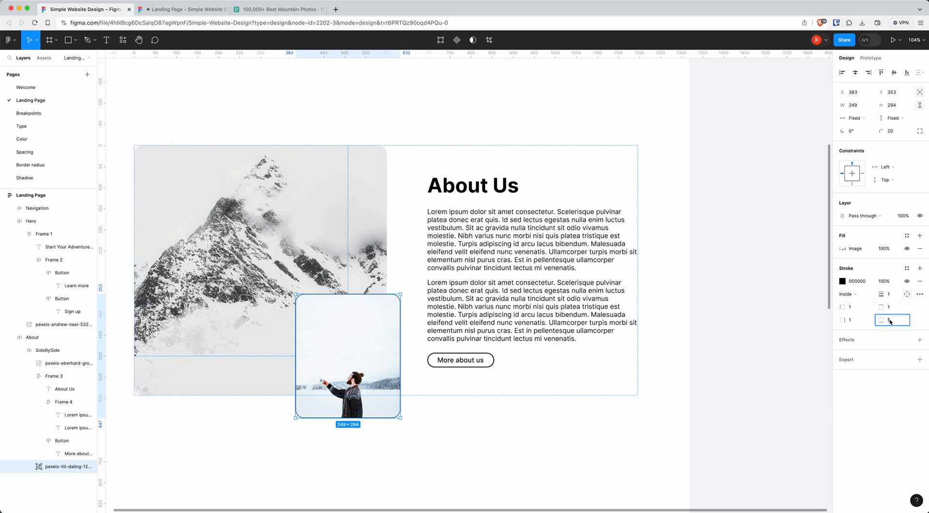
click(855, 321)
click(853, 308)
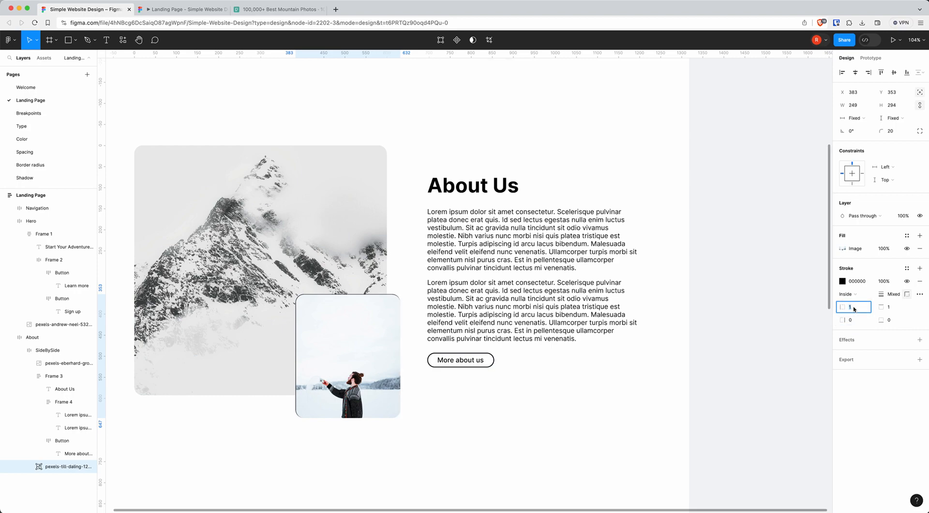
text(8)
click(889, 308)
text(8)
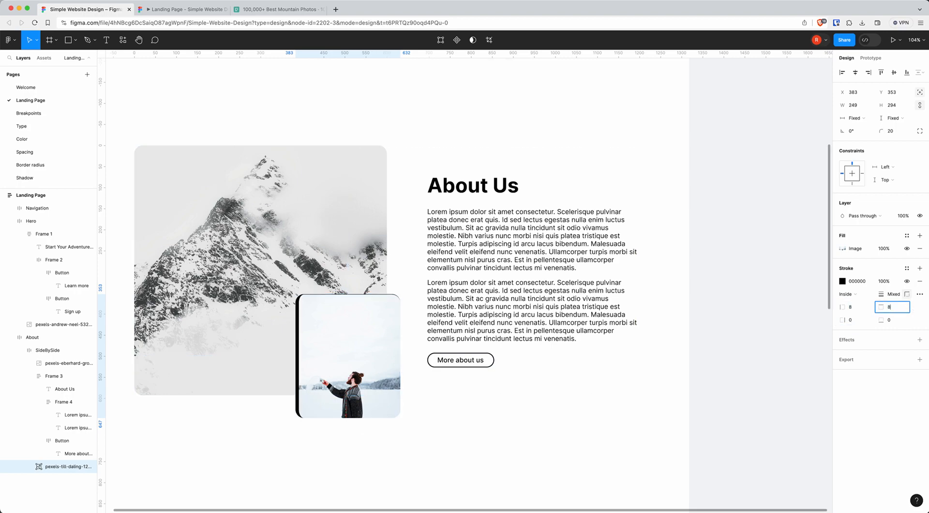
Set the photo's stroke color to FFFFFF and deselect it.
click(860, 282)
text(ffffff)
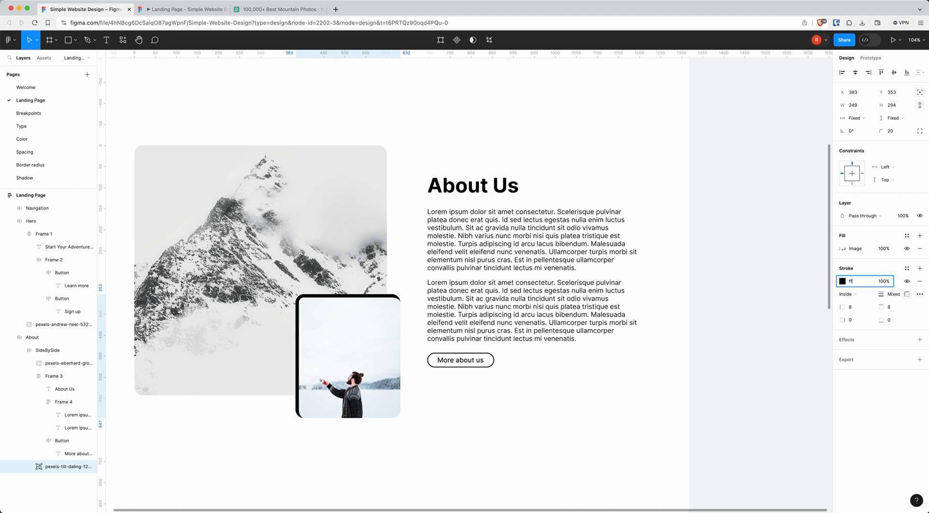
key(Return)
click(716, 344)
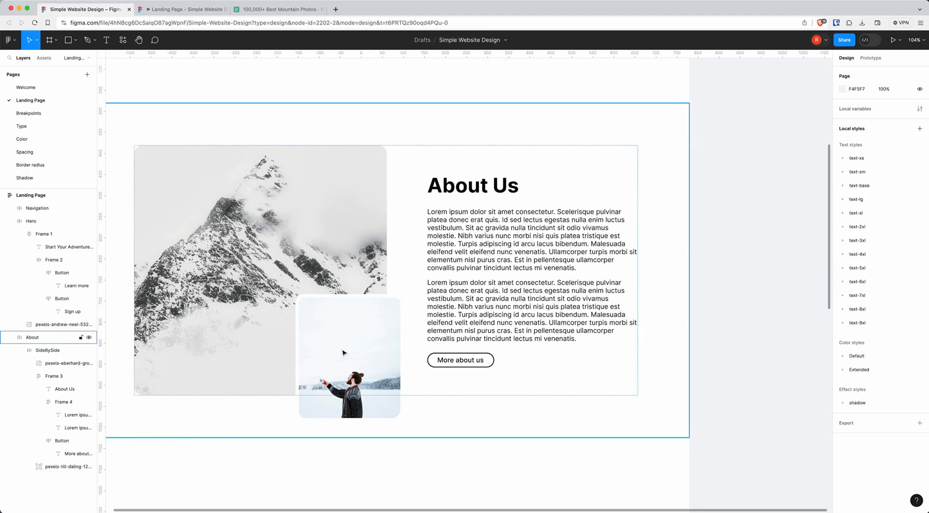
scroll(342, 352, down, 2)
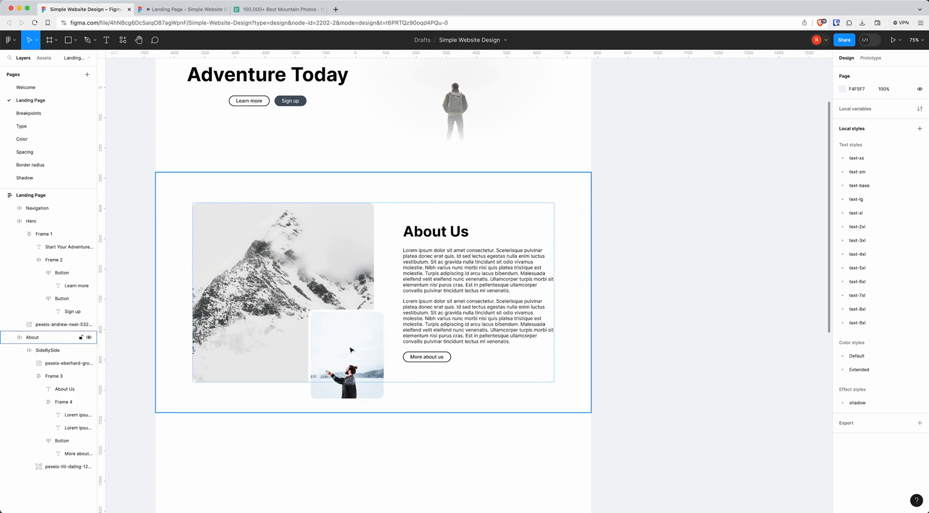
Narrow the About section's mountain image to a width of about 509.
super+click(282, 269)
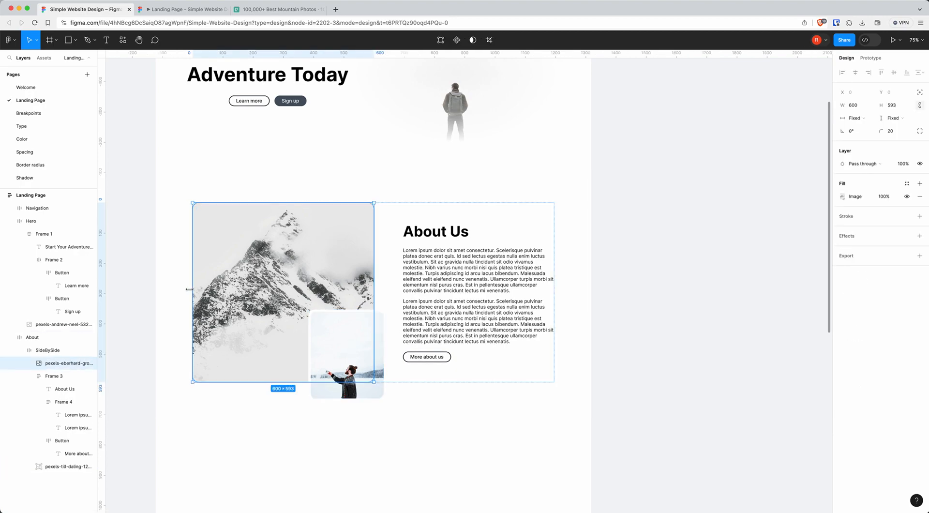
drag(193, 291, 220, 292)
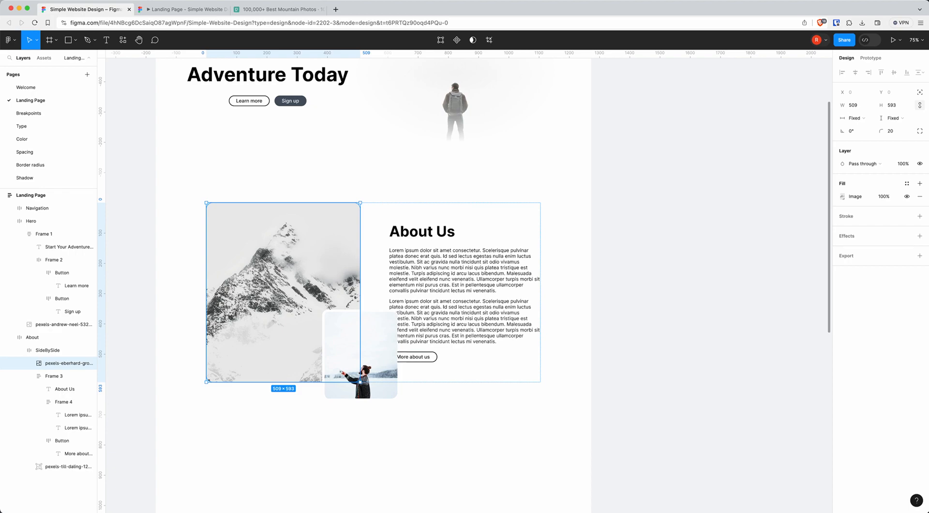
click(582, 330)
click(653, 338)
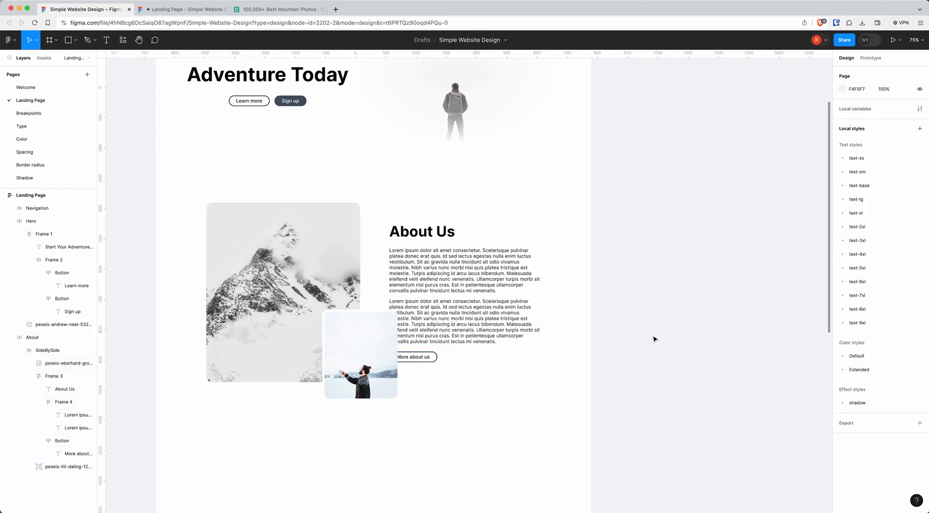
Set the SideBySide frame's auto layout gap to 128.
click(434, 320)
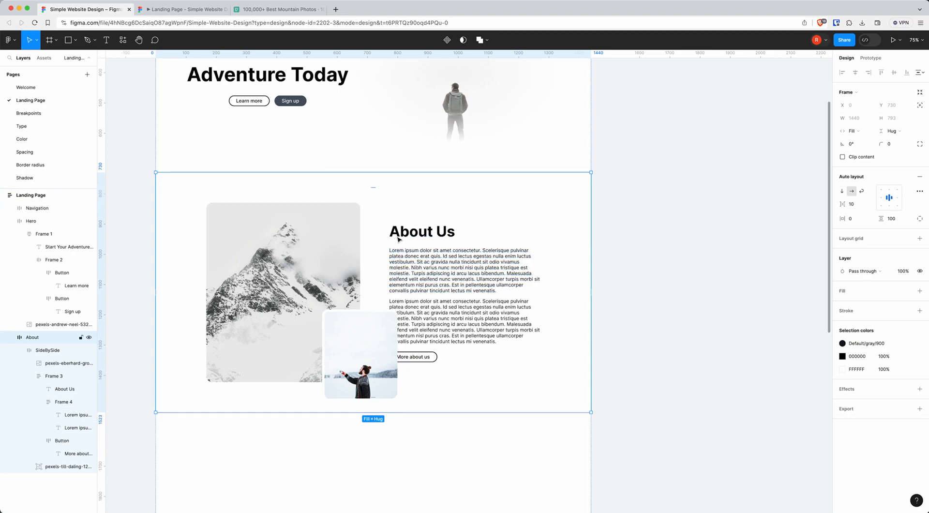
click(46, 350)
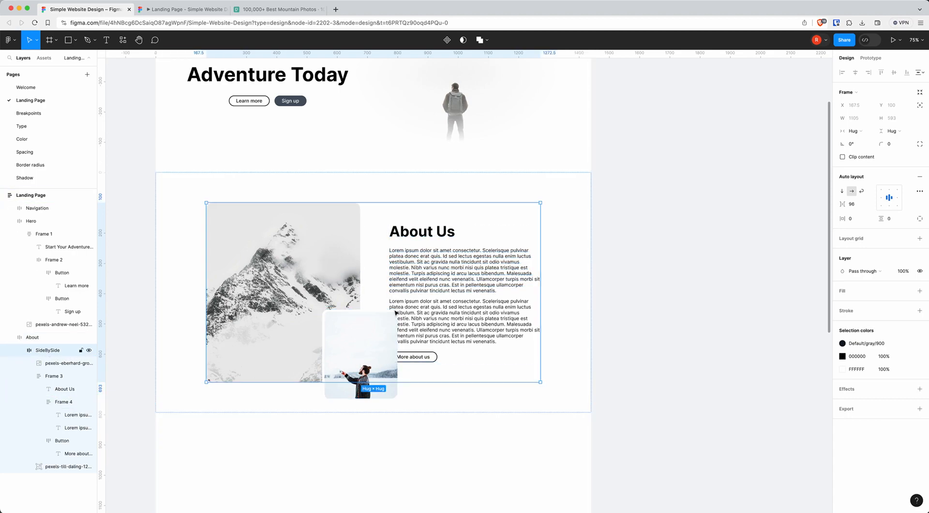
click(852, 204)
text(128)
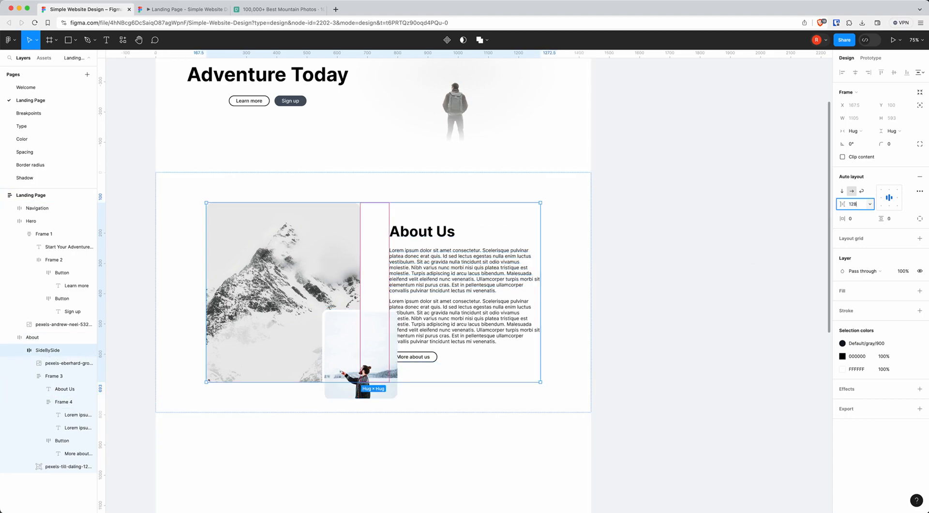
key(Return)
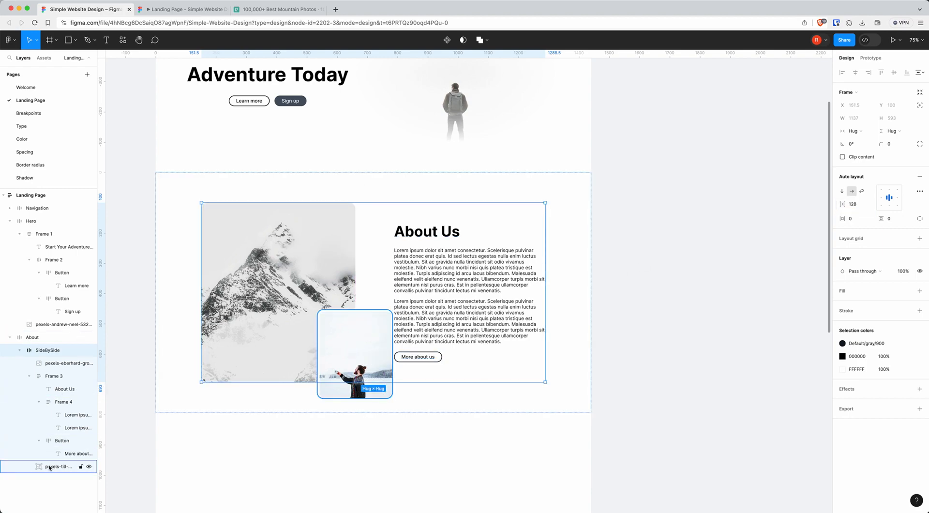
Move the photo of the man to about X 328.5, Y 345 and check the About section in the prototype presentation.
drag(351, 354, 343, 357)
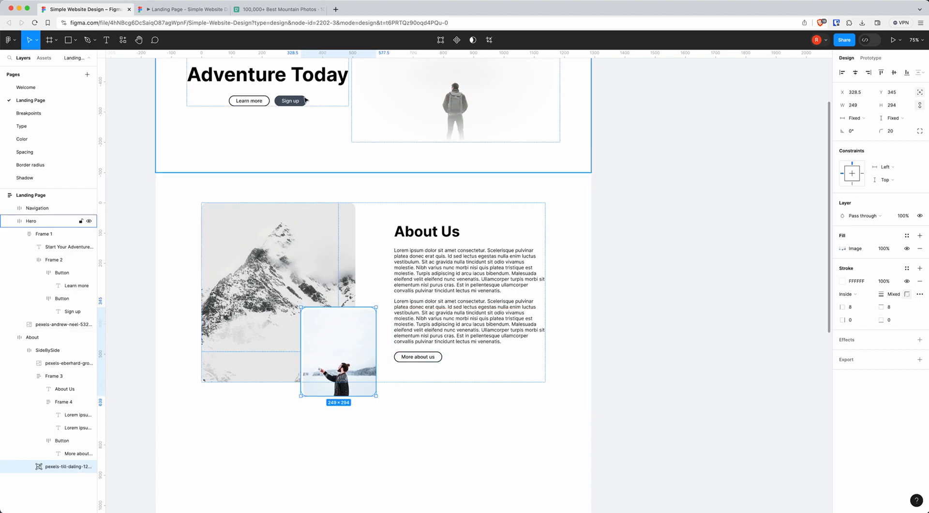
click(184, 10)
scroll(452, 229, up, 2)
scroll(455, 232, down, 2)
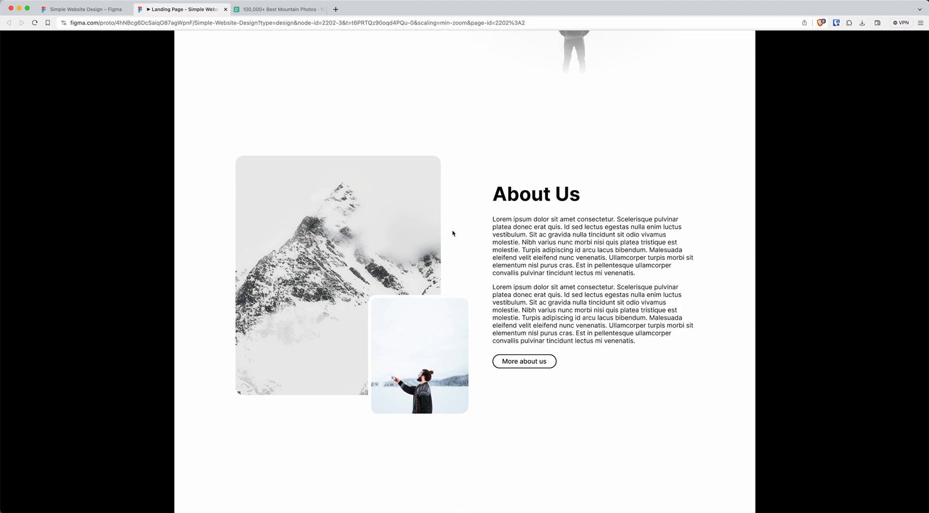
click(82, 9)
Add a text layer reading "Tours" on the empty canvas beside the landing page, at about X -1629, Y 1074.
scroll(501, 357, down, 4)
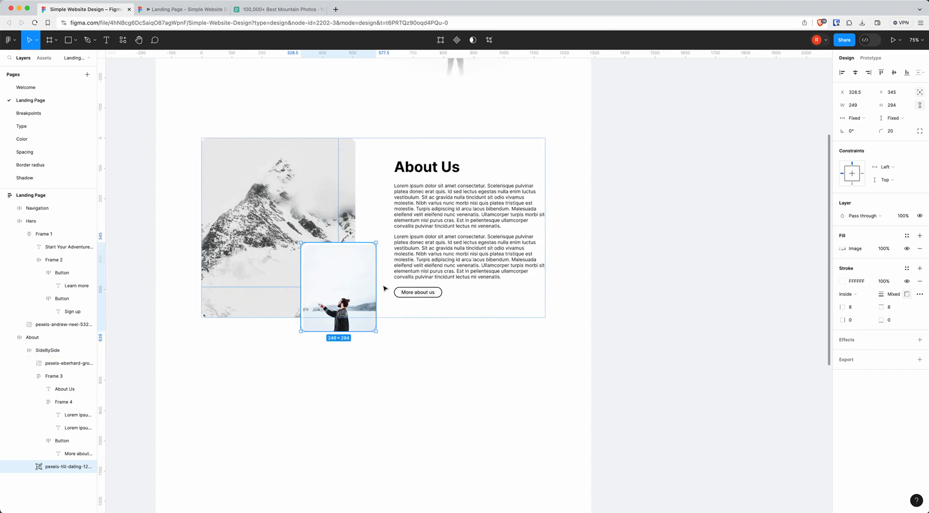
click(499, 357)
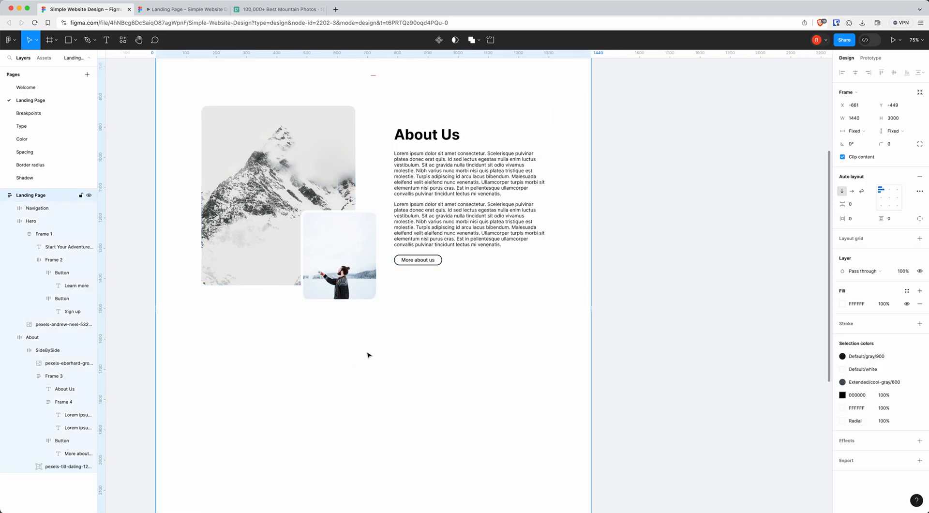
scroll(376, 346, up, 10)
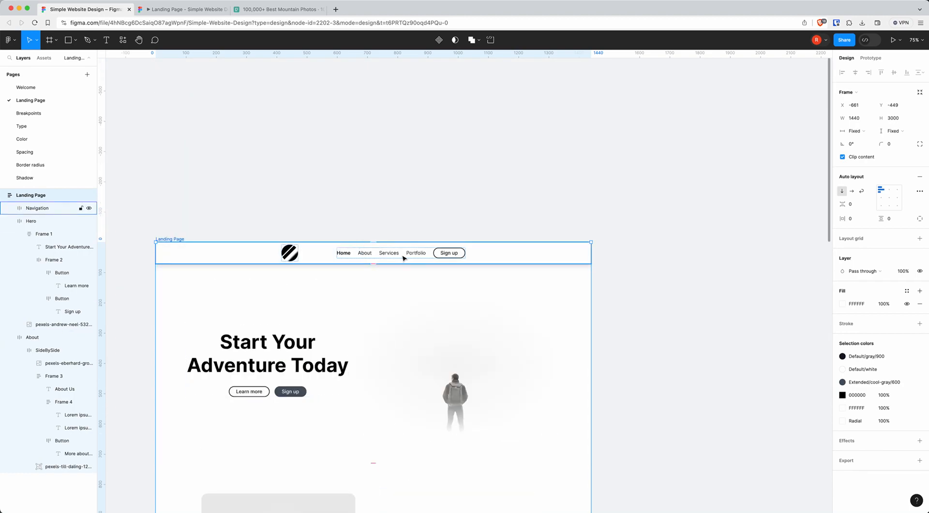
scroll(378, 369, down, 10)
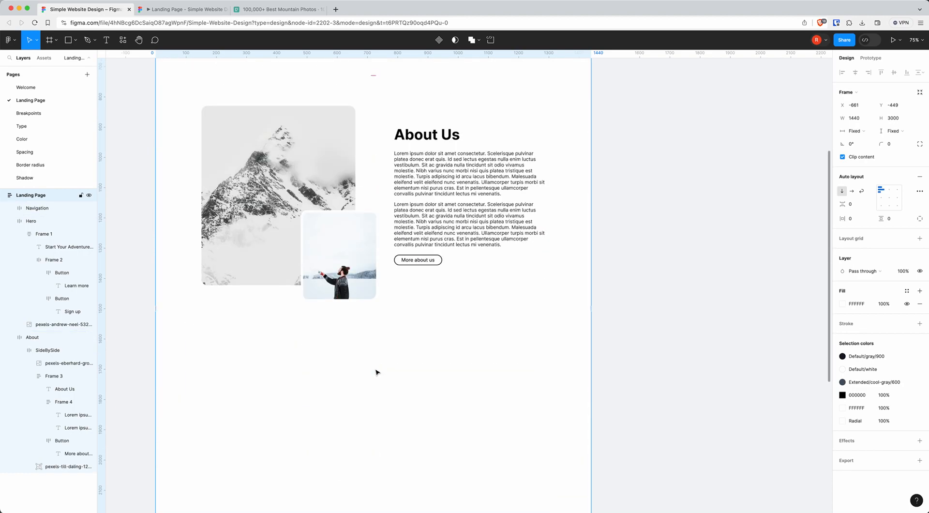
scroll(376, 365, down, 2)
scroll(373, 357, down, 3)
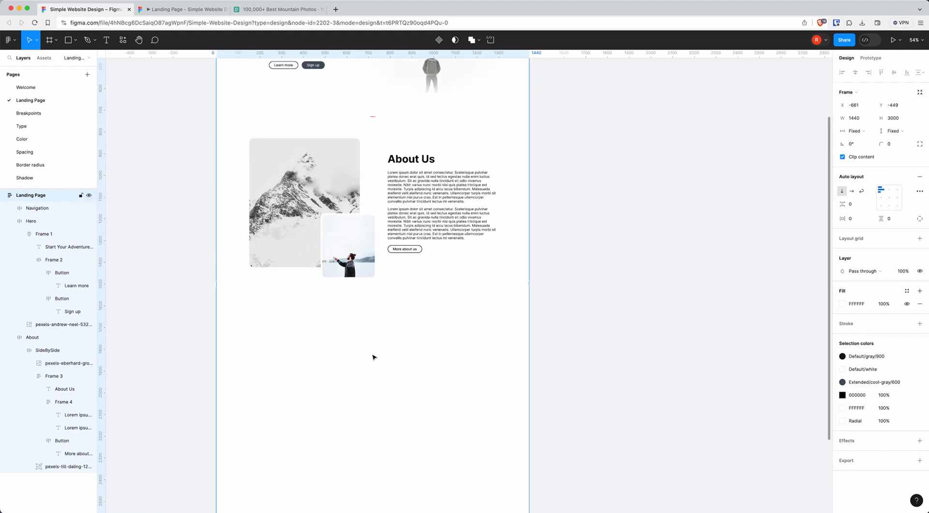
scroll(378, 347, left, 5)
scroll(378, 347, left, 3)
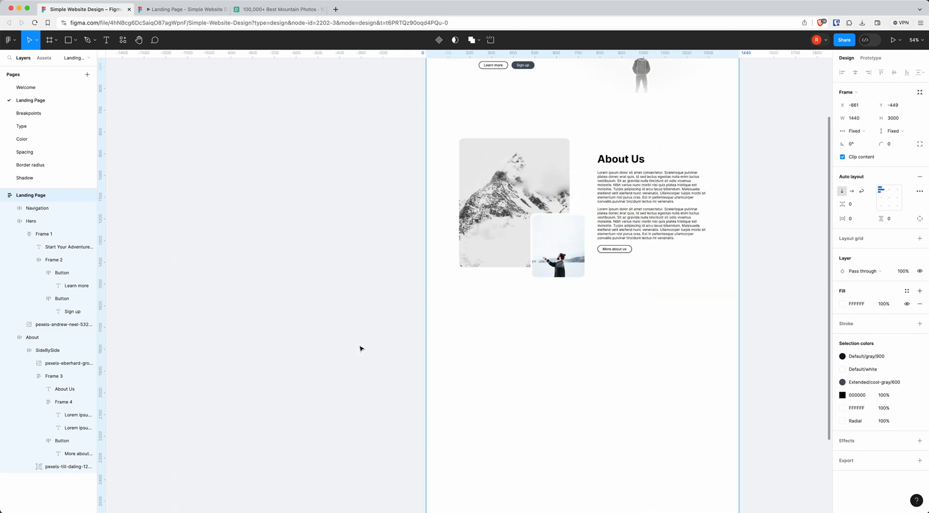
key(t)
click(216, 290)
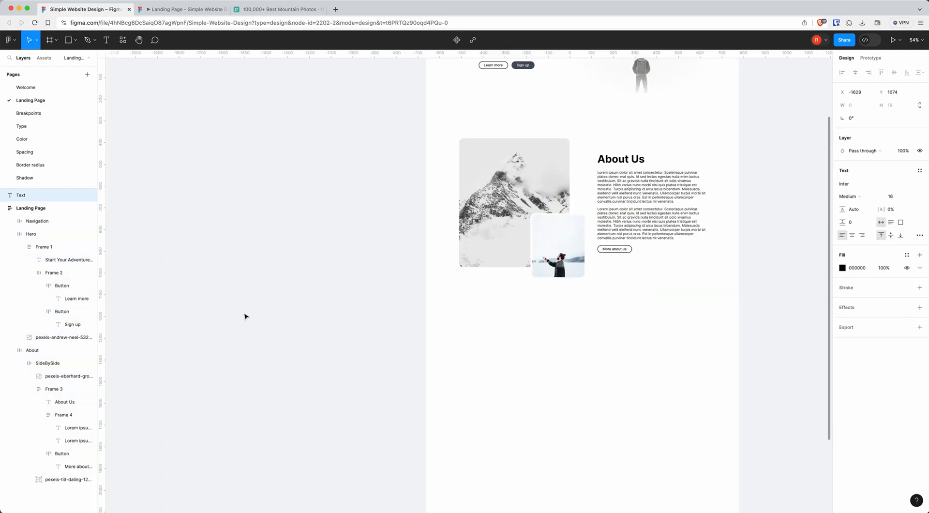
scroll(245, 316, right, 1)
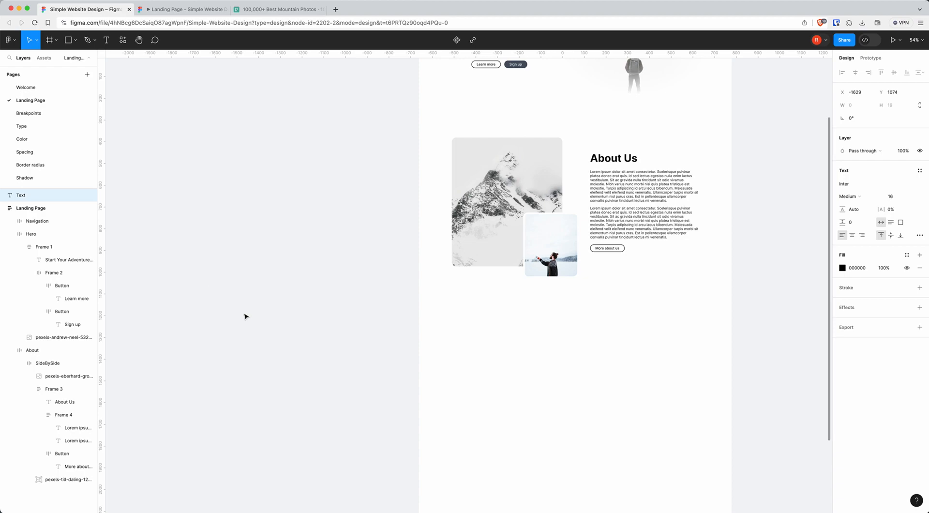
key(Escape)
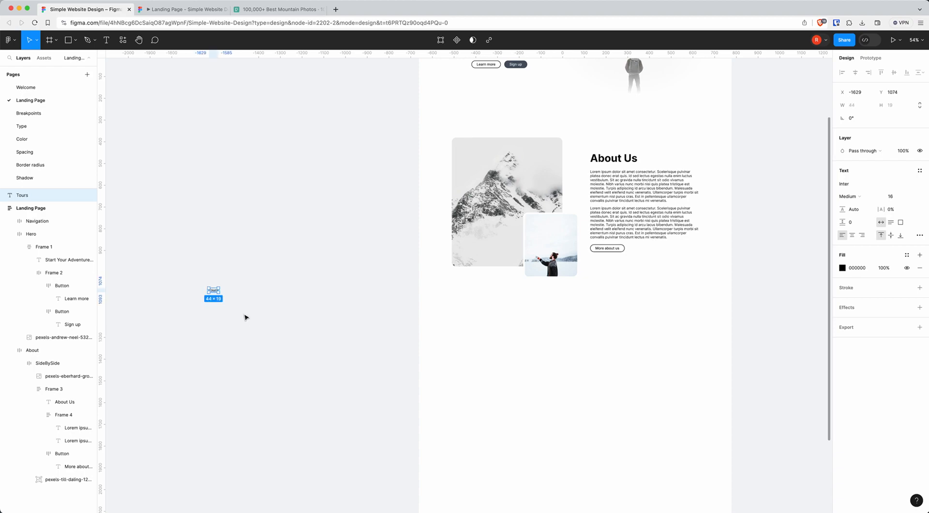
Set the "Tours" text to font size 24 and Semi Bold weight.
scroll(212, 303, up, 5)
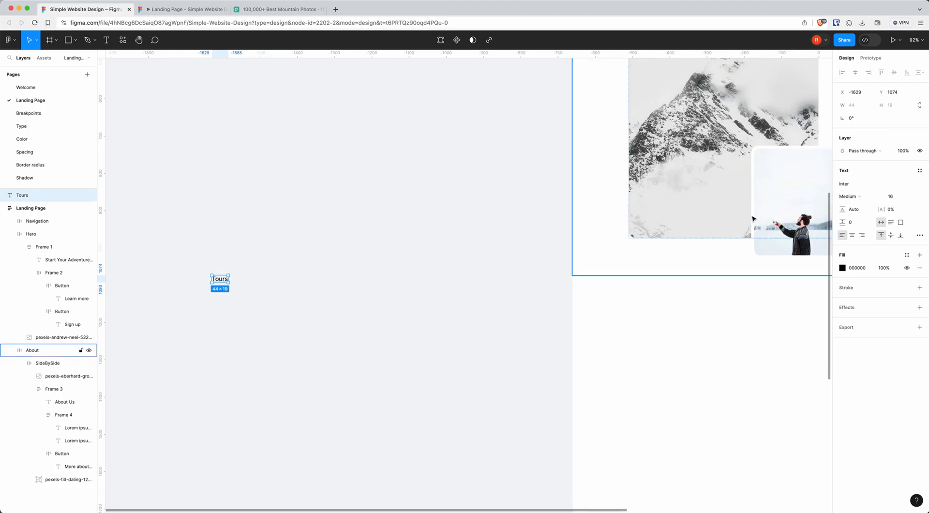
click(904, 198)
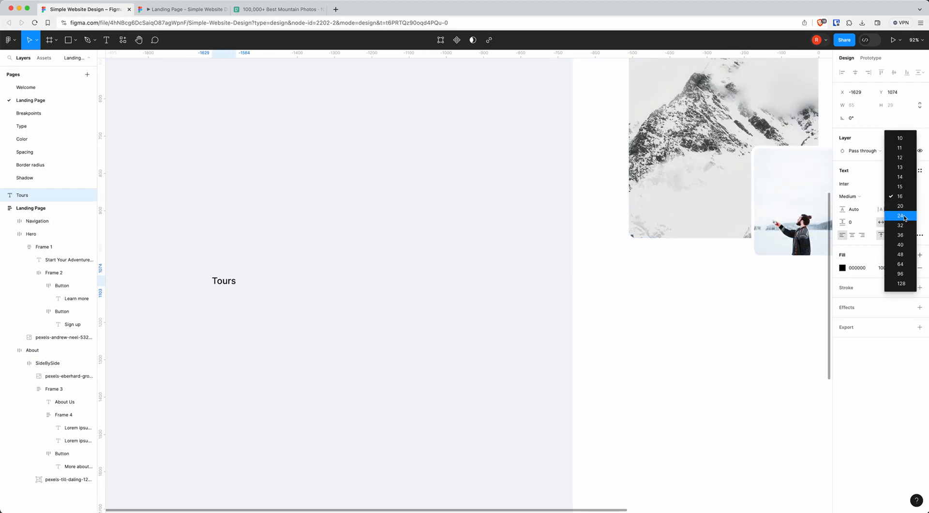
click(902, 215)
click(849, 196)
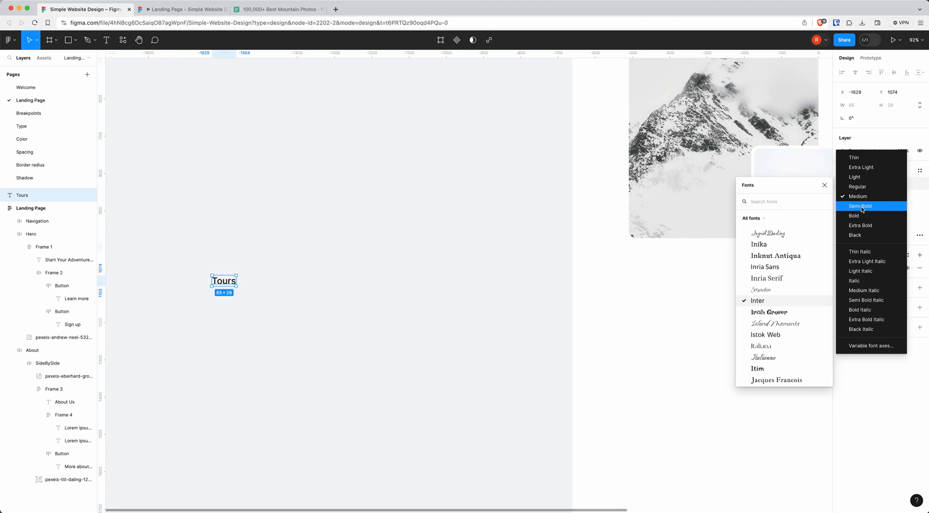
click(852, 209)
click(240, 304)
Add a text layer just below "Tours" at about X -1620, Y 1122 and fill it with 1 paragraph from the Lorem Ipsum plugin.
key(t)
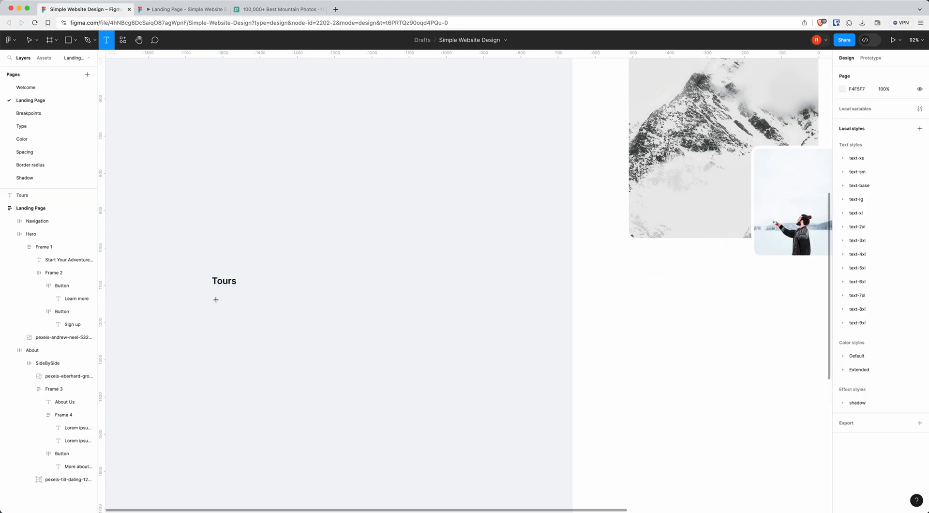
click(215, 300)
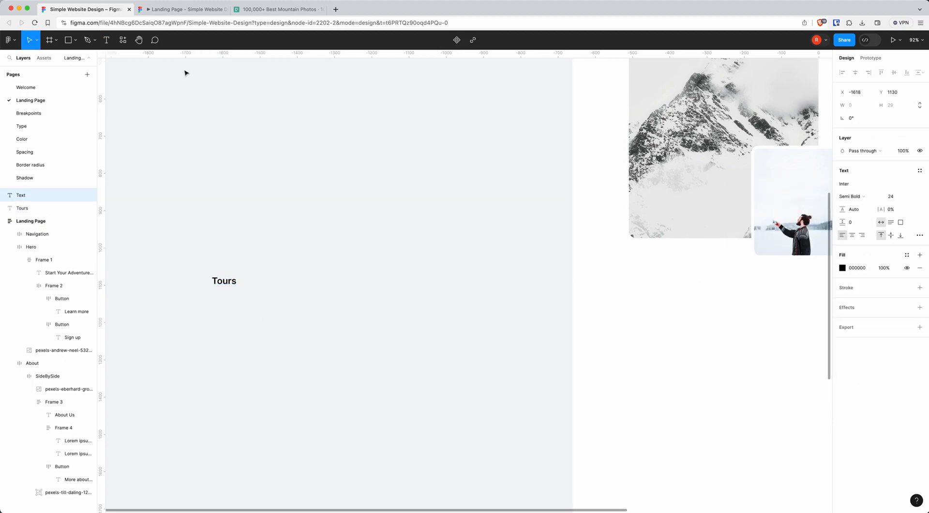
click(123, 41)
click(150, 115)
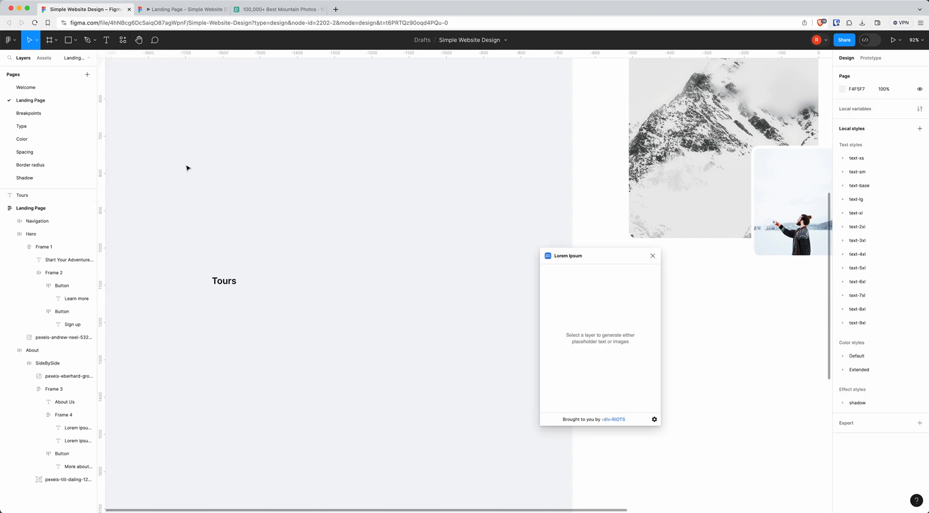
key(t)
click(216, 294)
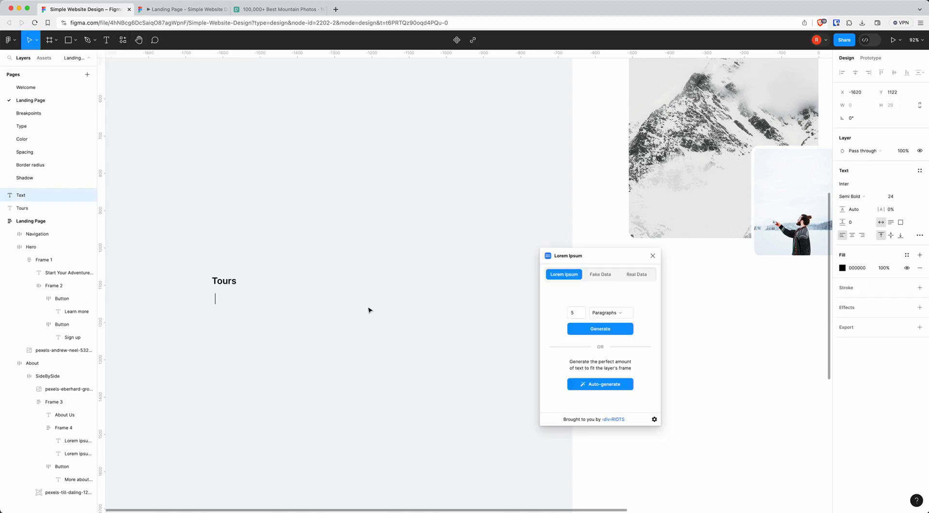
click(577, 313)
click(590, 329)
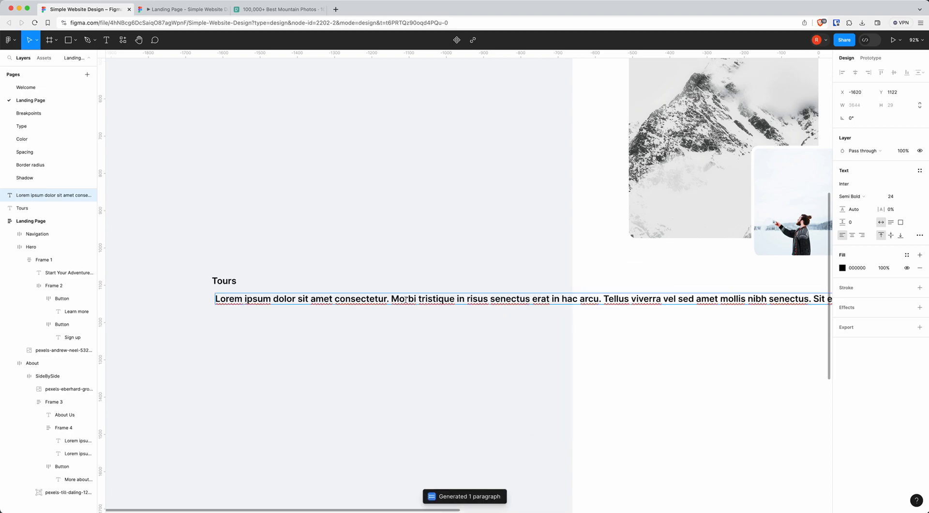
key(Escape)
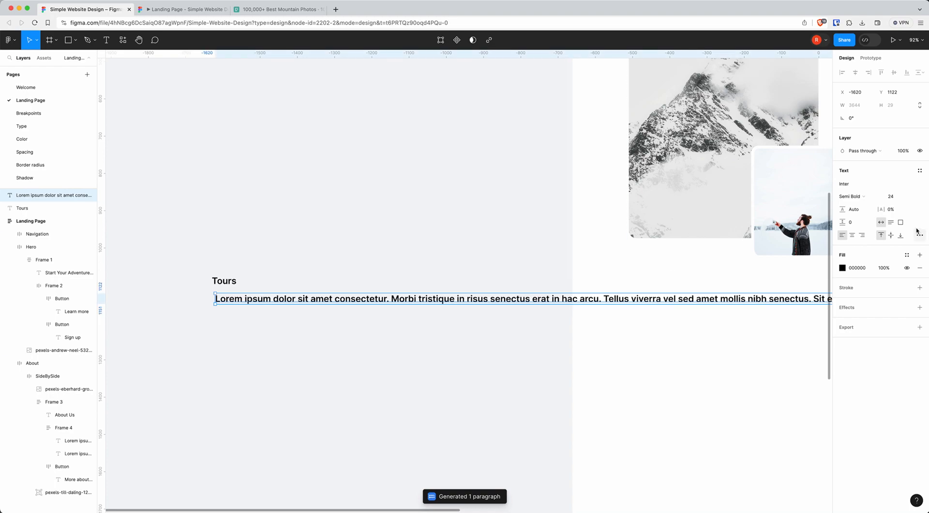
Set the lorem ipsum paragraph to font size 16 and Regular weight.
click(911, 197)
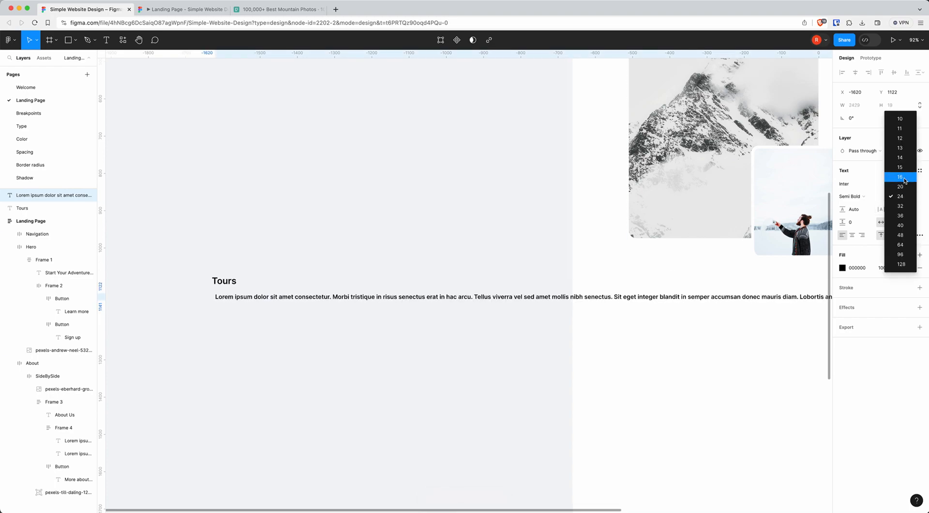
click(905, 179)
click(855, 197)
click(870, 177)
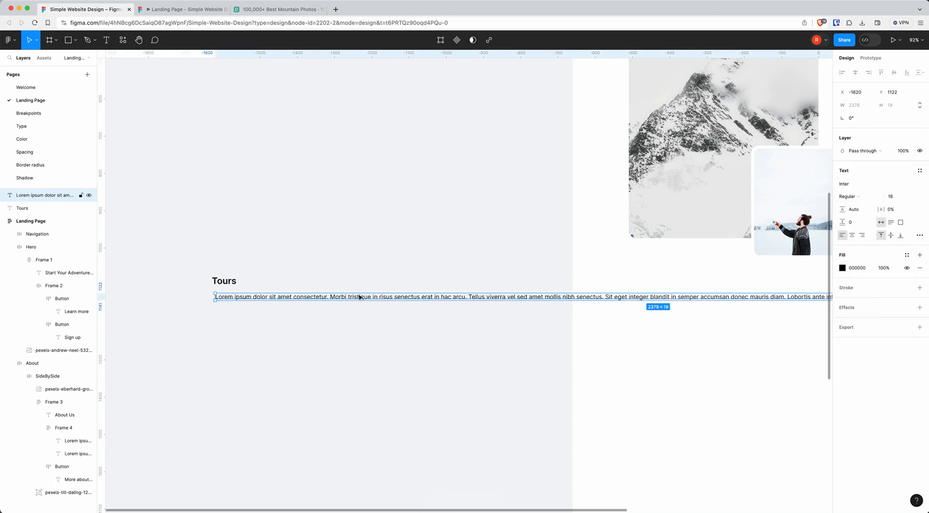
Wrap the "Tours" heading and paragraph in an auto layout frame and give the paragraph a fixed width of 200.
shift+click(224, 282)
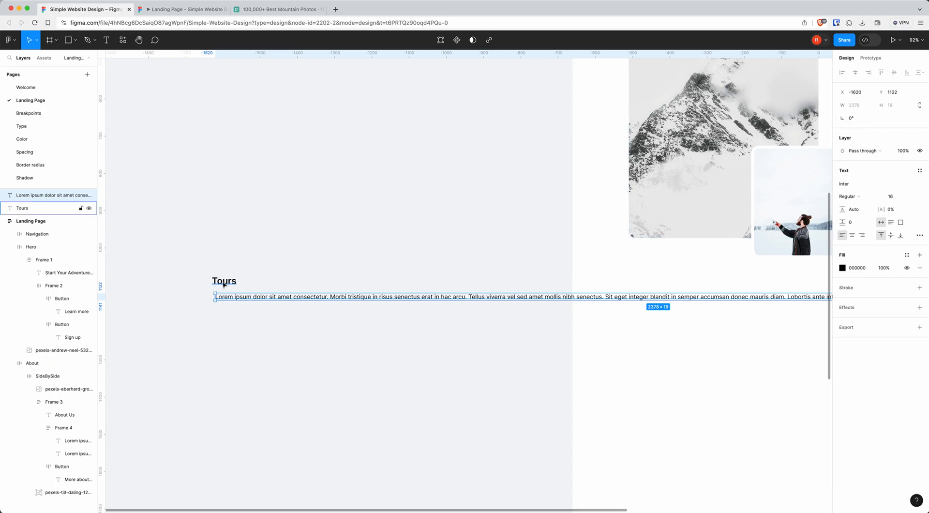
key(shift+a)
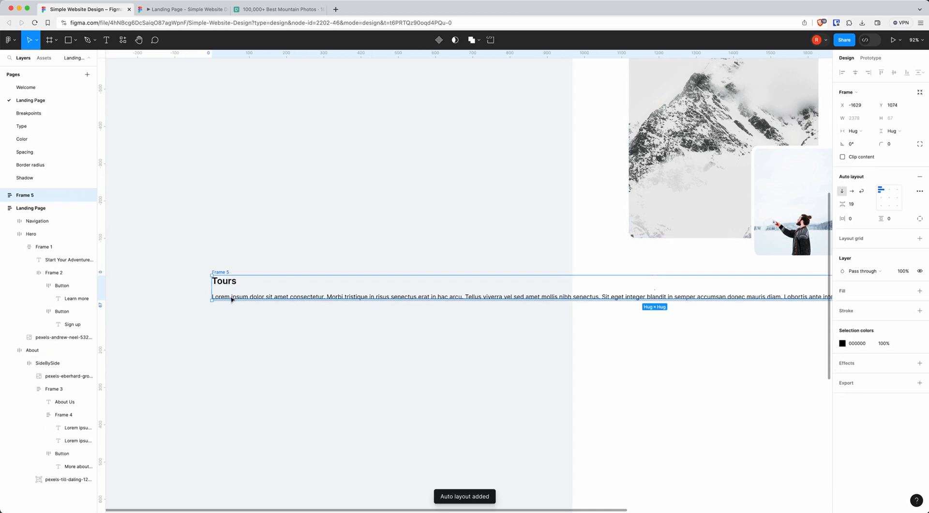
click(232, 299)
click(862, 119)
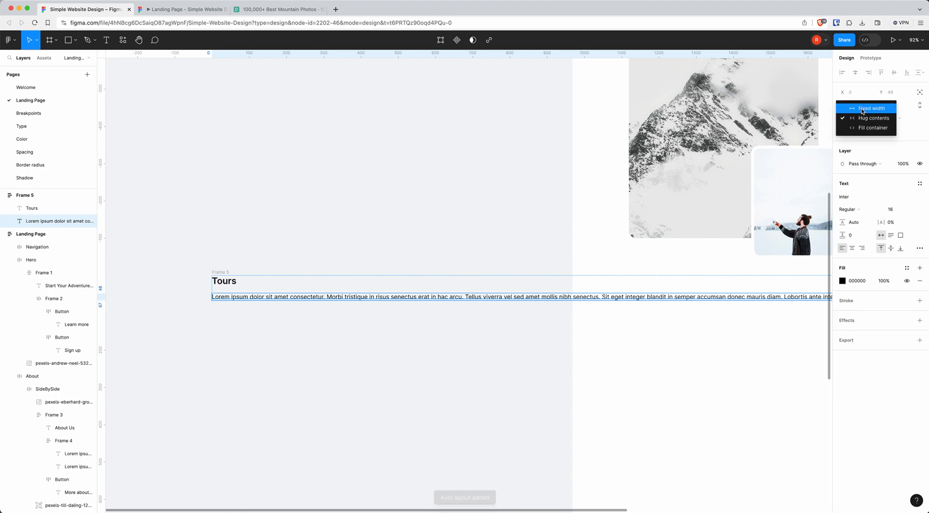
click(857, 99)
click(854, 107)
text(2)
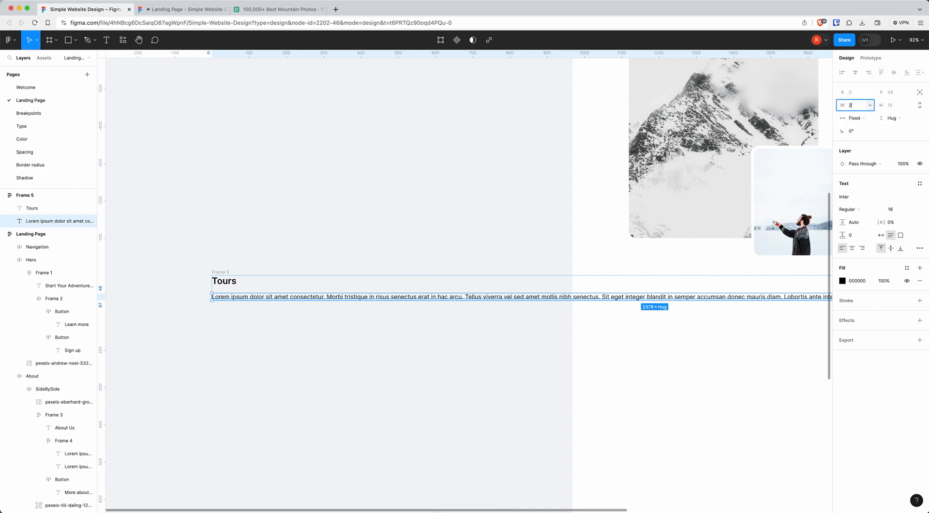
text(00)
key(Return)
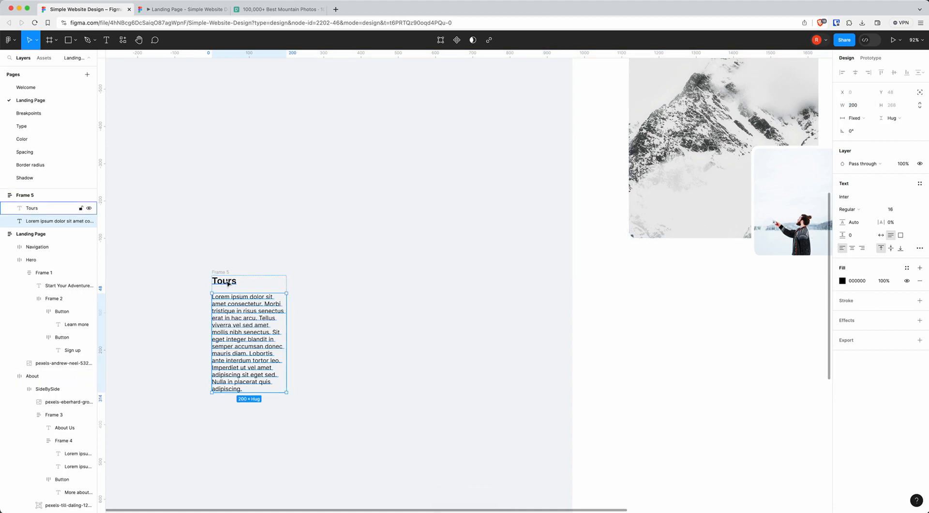
Shorten the lorem ipsum paragraph by deleting everything after "mauris diam.".
double_click(254, 387)
drag(254, 388, 248, 356)
key(BackSpace)
key(Escape)
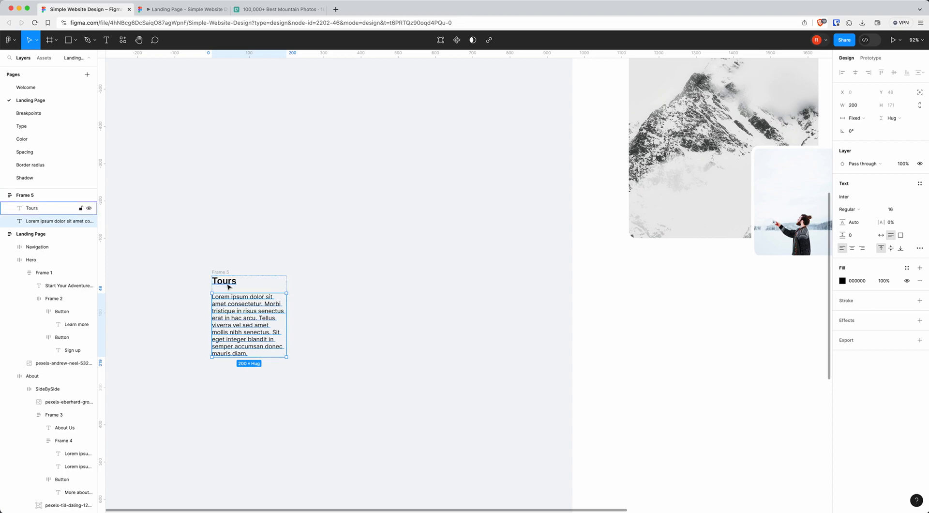
Set the auto layout gap between the "Tours" heading and its paragraph to 16.
key(Escape)
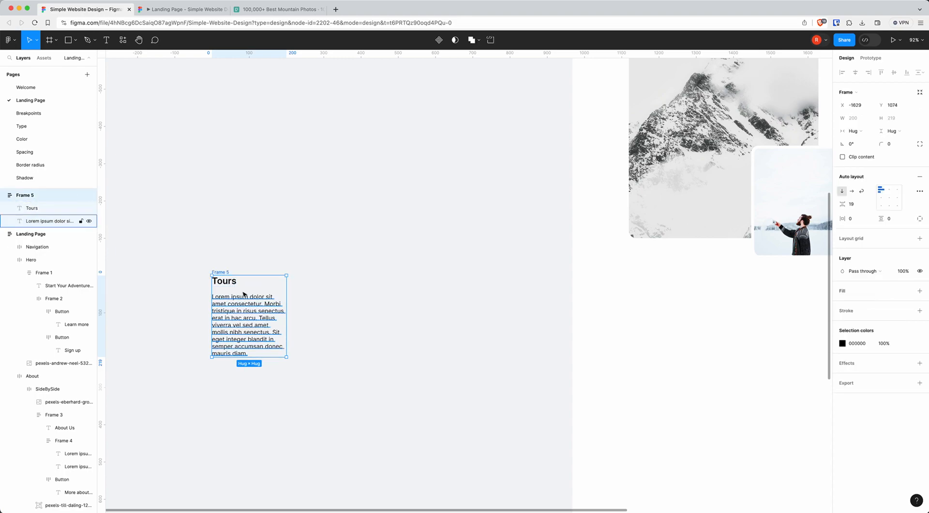
click(854, 205)
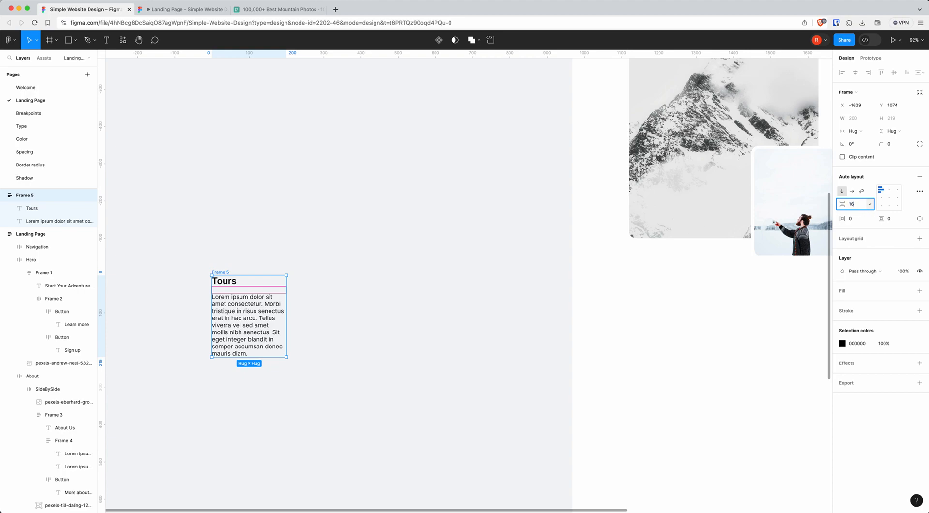
text(16)
key(Return)
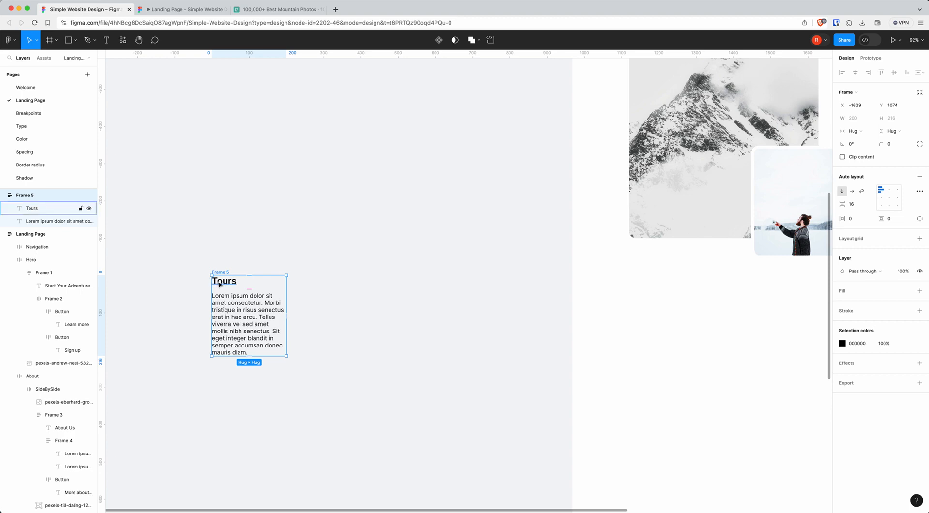
Open icon-sets.iconify.design in a new browser tab and go to the Remix Icon set.
click(336, 9)
text(icon-sets.iconify.design)
key(Return)
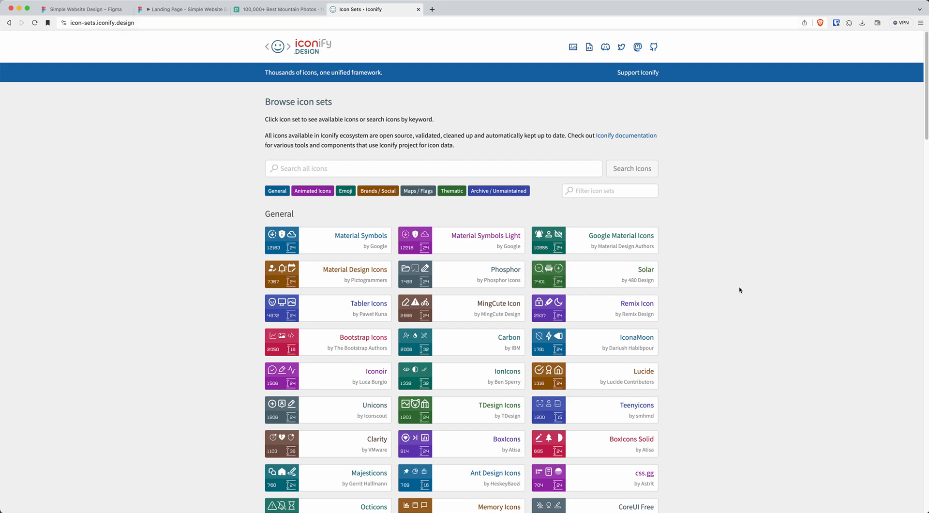
scroll(736, 278, down, 3)
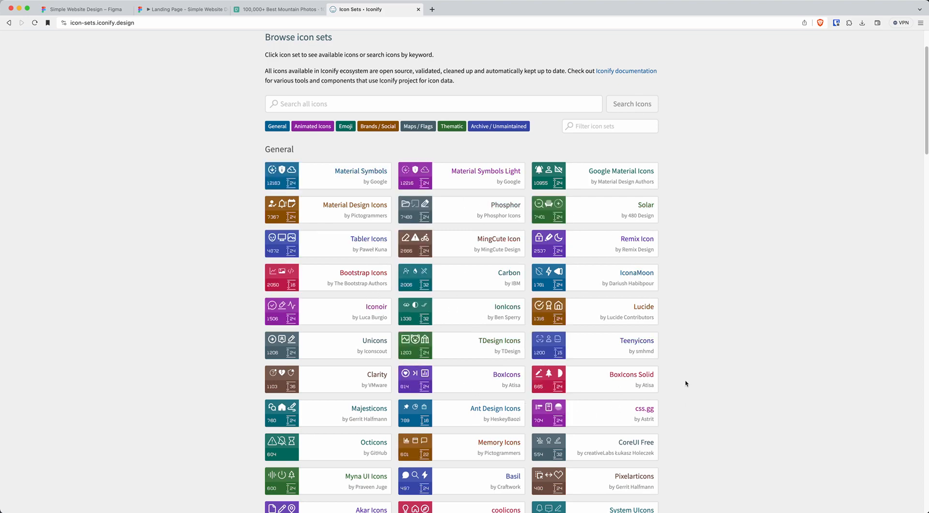
scroll(685, 384, up, 1)
click(636, 259)
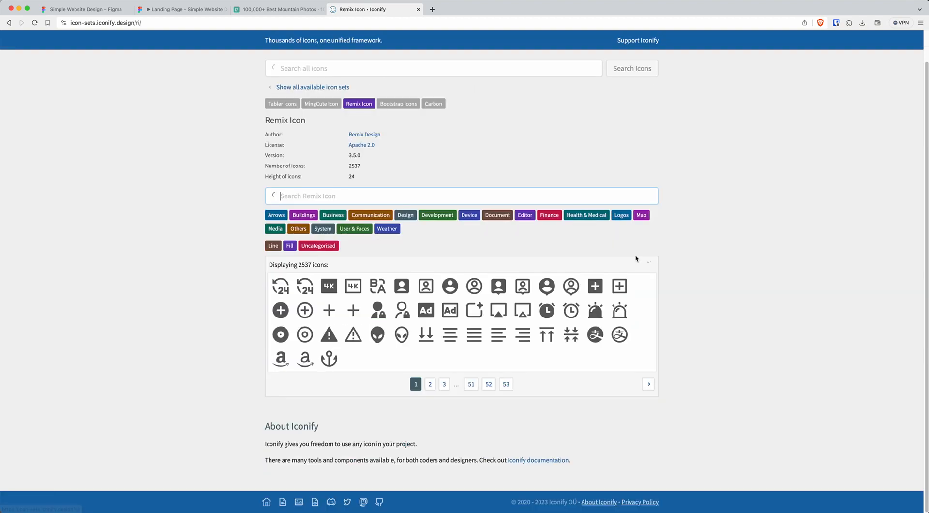
scroll(636, 259, up, 2)
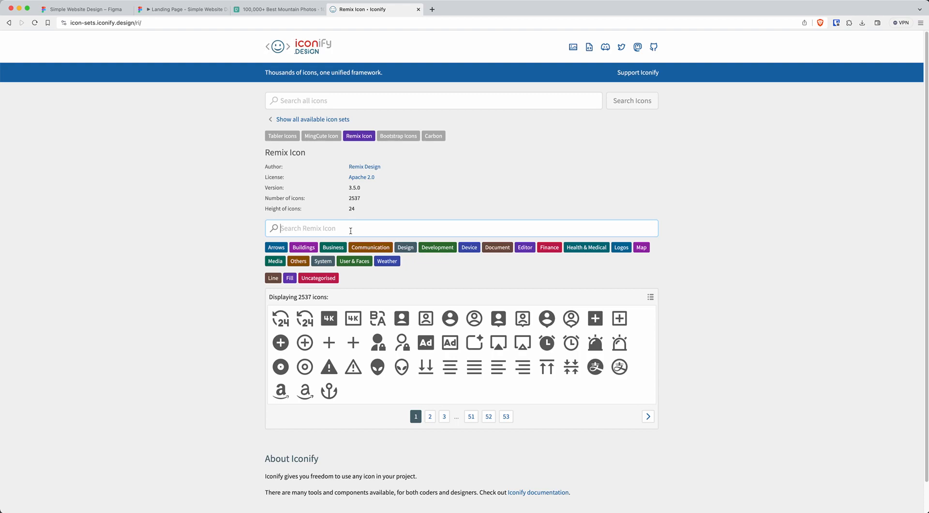
Search the Remix Icon set for "map" and download the map-pin-2-fill icon as an SVG.
text(map)
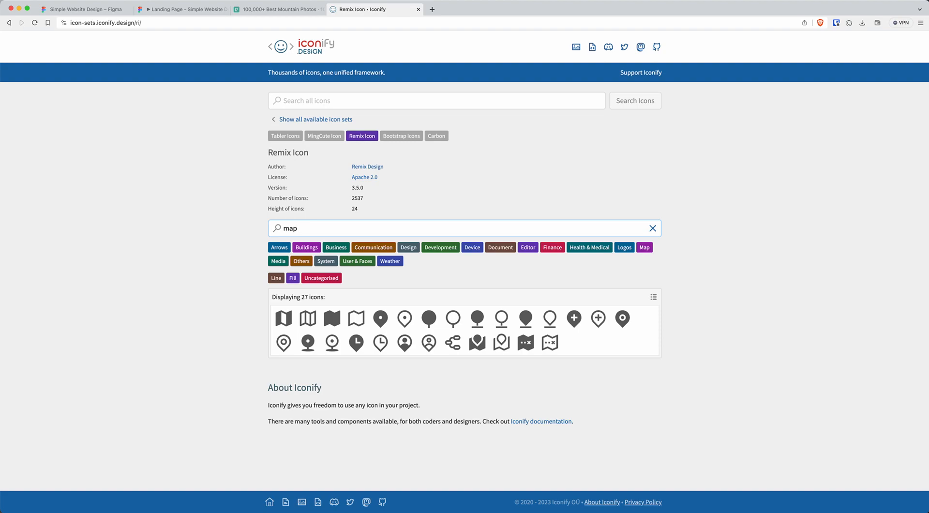
click(382, 324)
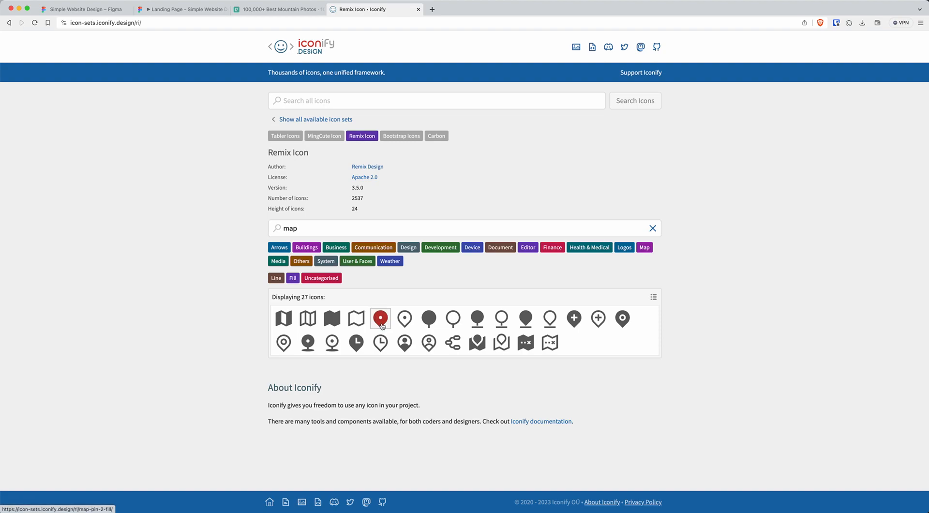
scroll(378, 368, down, 3)
click(367, 407)
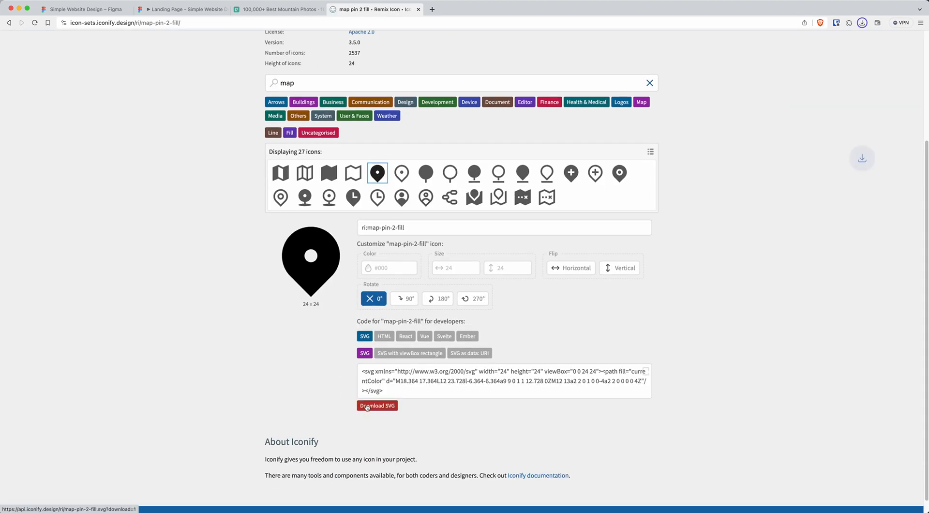
Return to the Figma design and place map-pin-2-fill.svg from the Downloads folder on the canvas beside the Tours text frame.
click(94, 10)
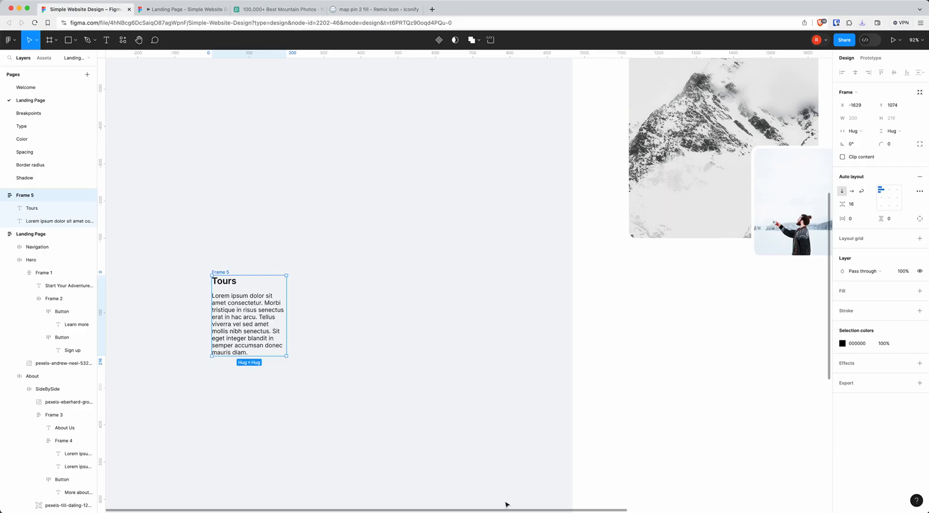
click(382, 501)
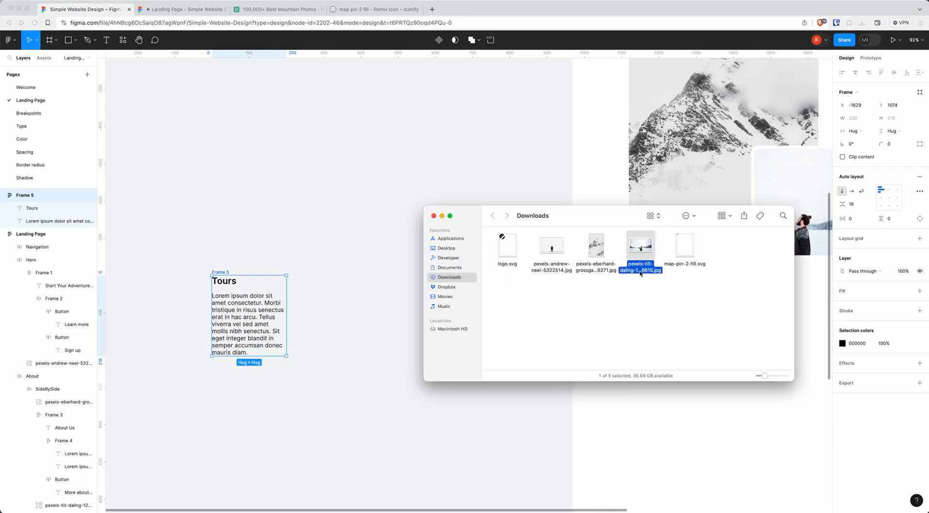
drag(666, 255, 342, 260)
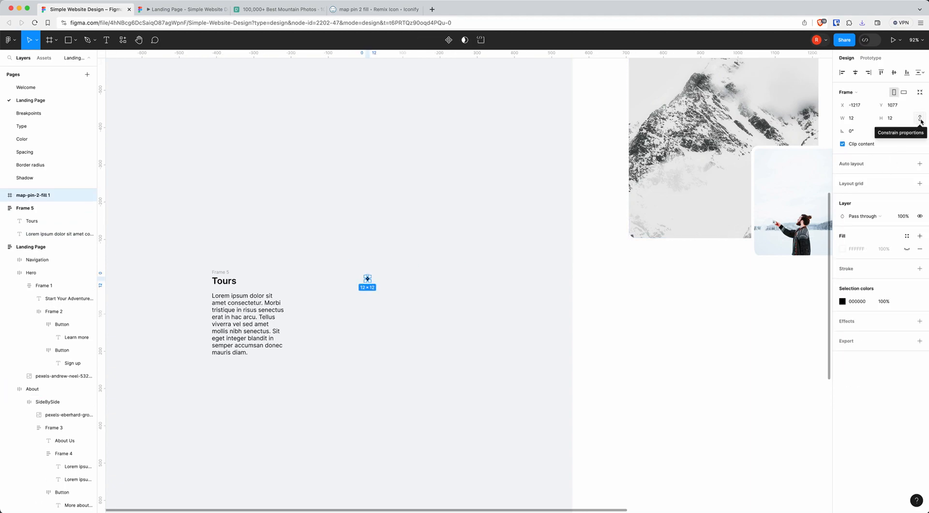
Resize the map pin icon to 24 × 24 with its proportions constrained.
click(853, 121)
text(24)
key(Return)
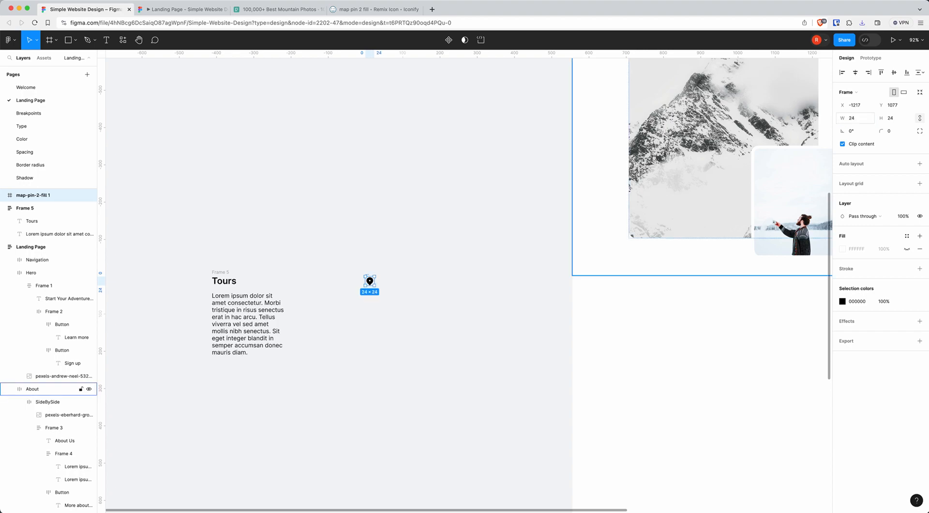
click(377, 328)
Move the map pin icon into the Tours frame above the heading and wrap both in a horizontal auto layout.
drag(351, 266, 226, 285)
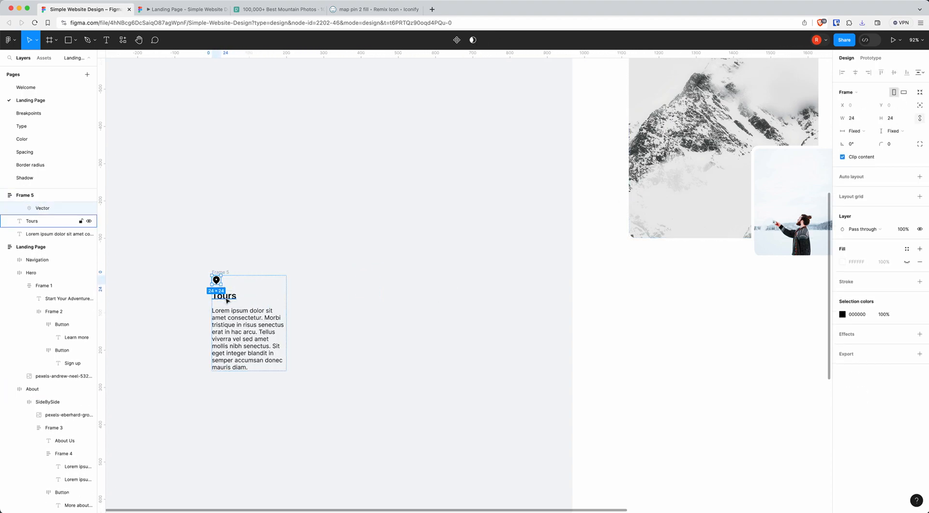
shift+click(228, 297)
key(shift+a)
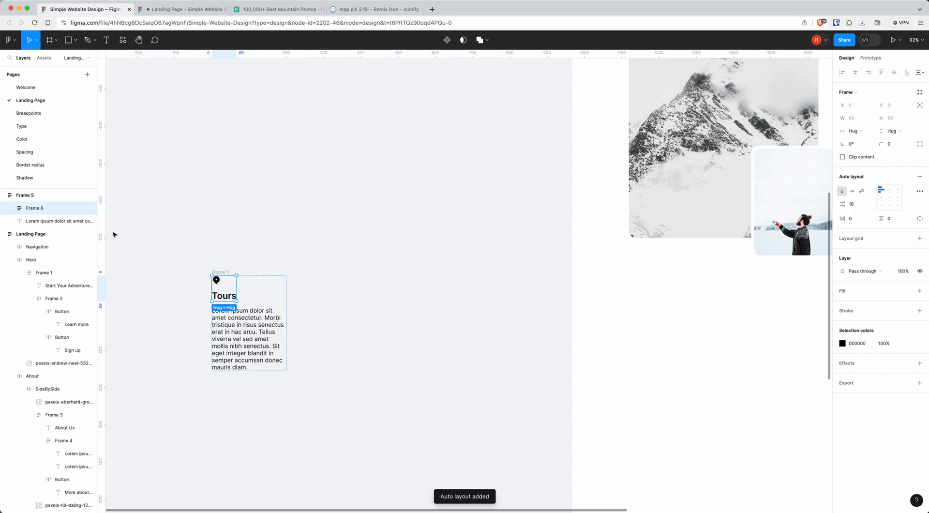
click(852, 191)
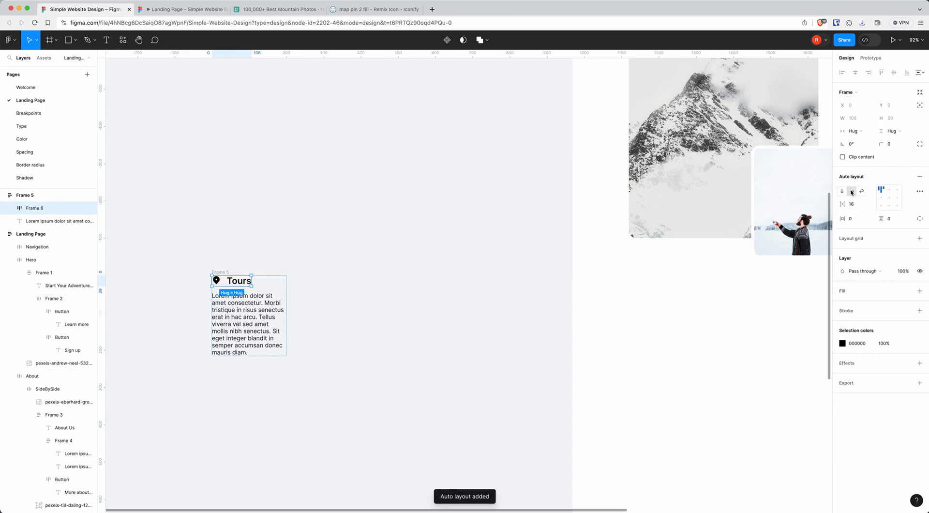
Set the auto layout spacing between the map pin icon and the Tours heading to 8.
click(851, 205)
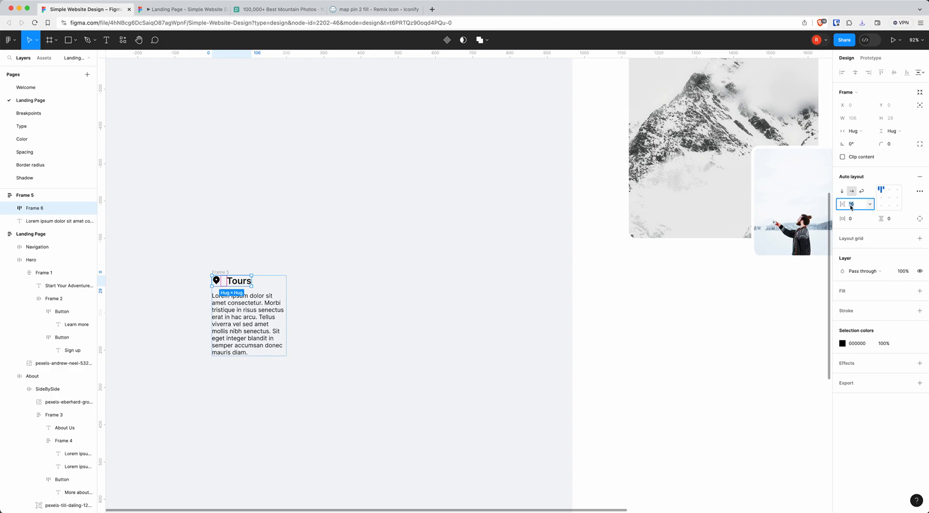
text(8)
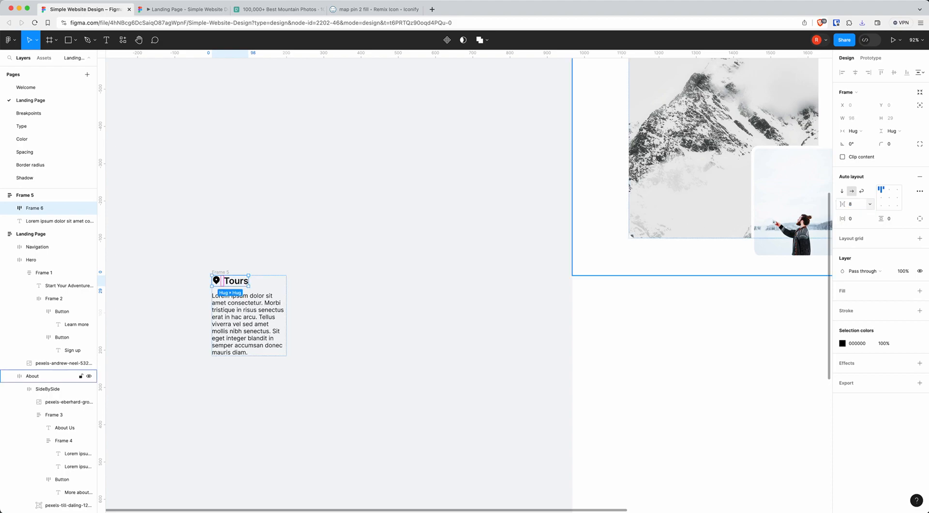
click(363, 335)
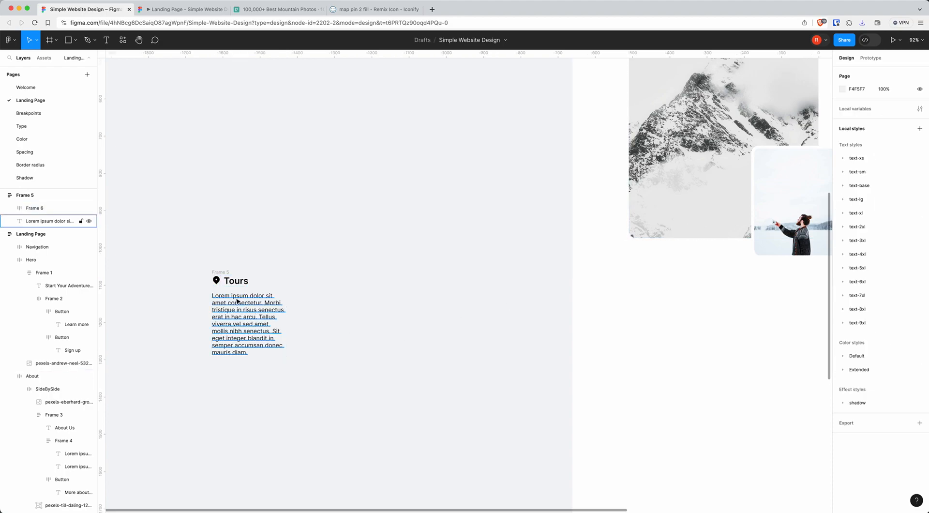
Duplicate the whole Tours block twice to form a row of three feature blocks side by side.
click(221, 273)
scroll(290, 278, left, 1)
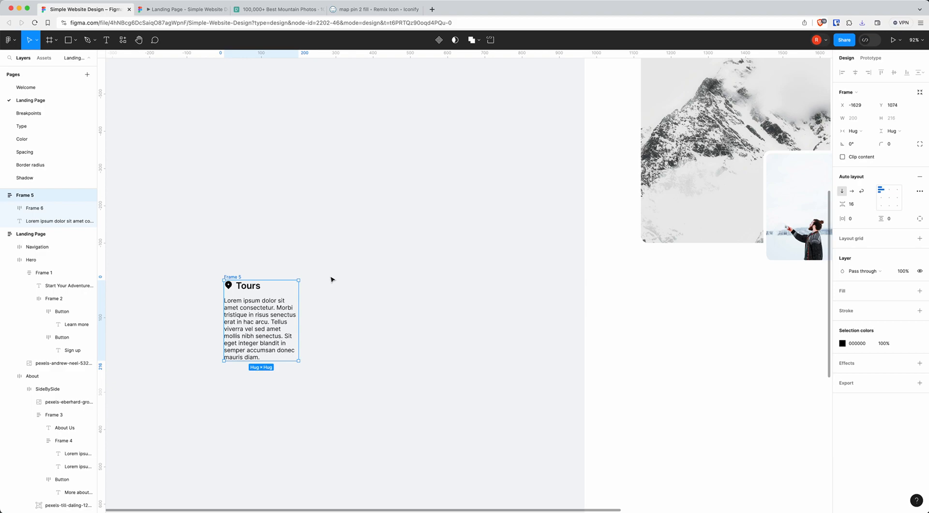
drag(238, 279, 441, 280)
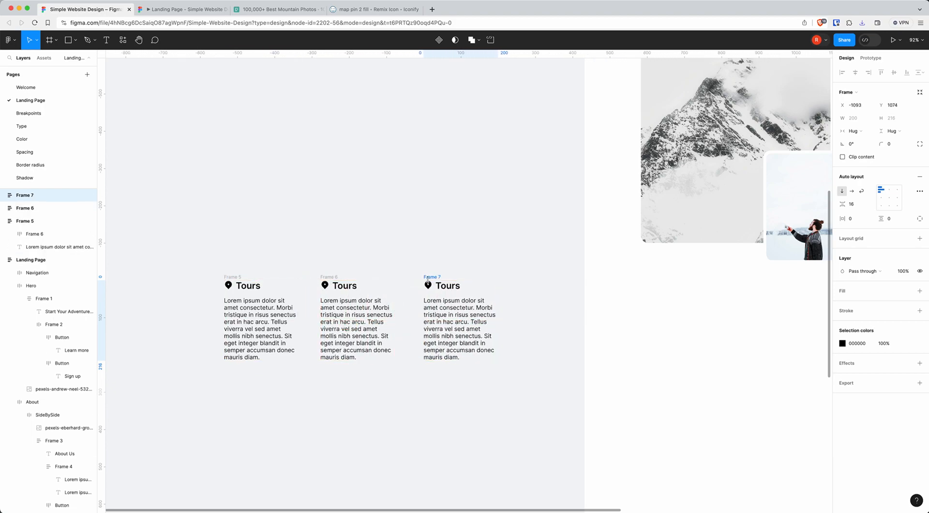
Change the heading of the second block to "Lessons" and that of the third block to "Resort".
double_click(345, 287)
click(347, 289)
double_click(345, 286)
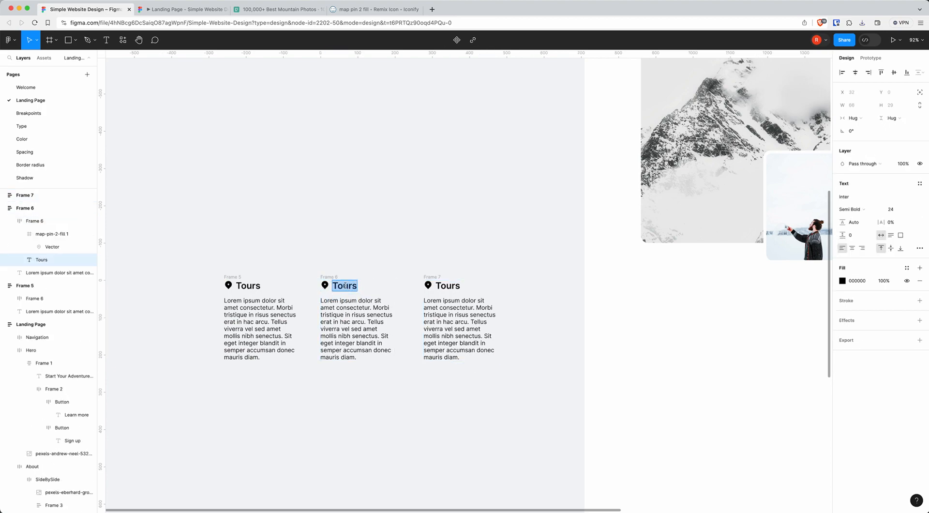
text(Lessons)
double_click(448, 286)
text(Resort)
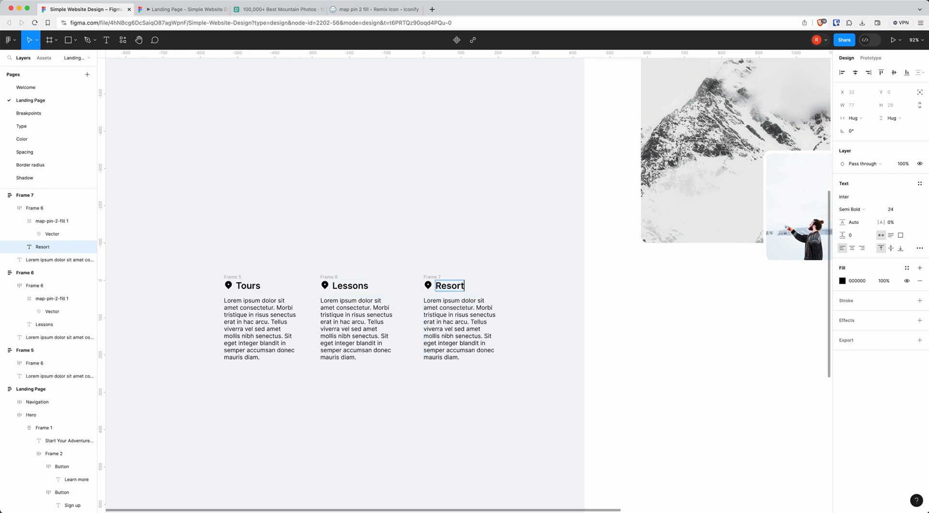
key(Escape)
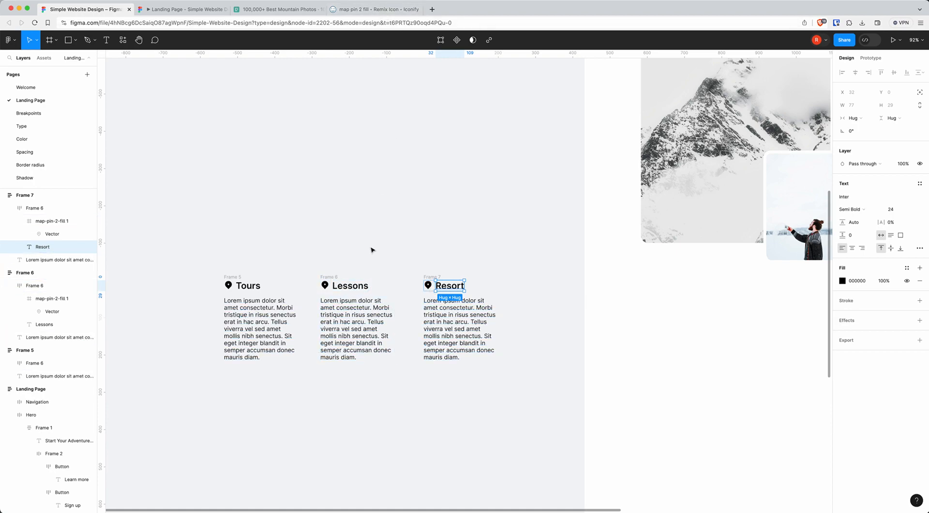
Set the icon-and-heading rows to left-centre auto layout alignment, starting with the Tours block and moving on to the Lessons block.
click(236, 284)
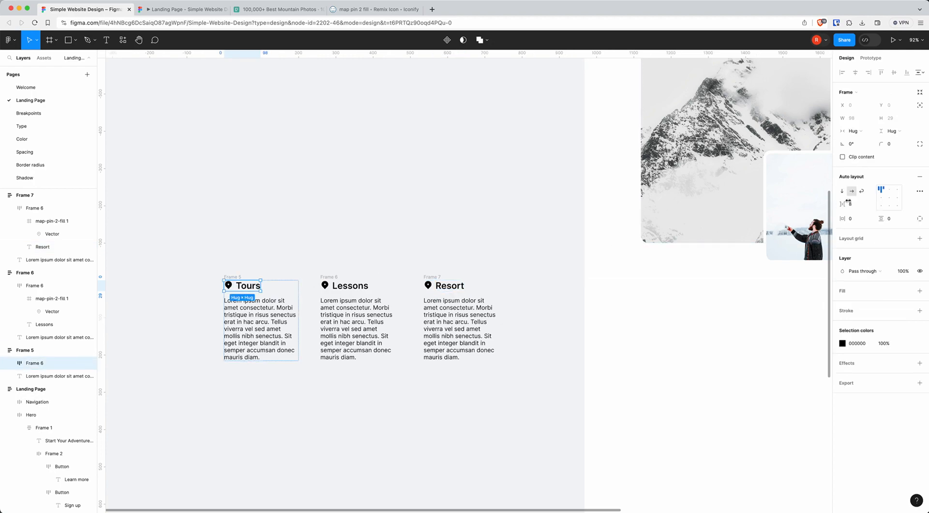
click(881, 198)
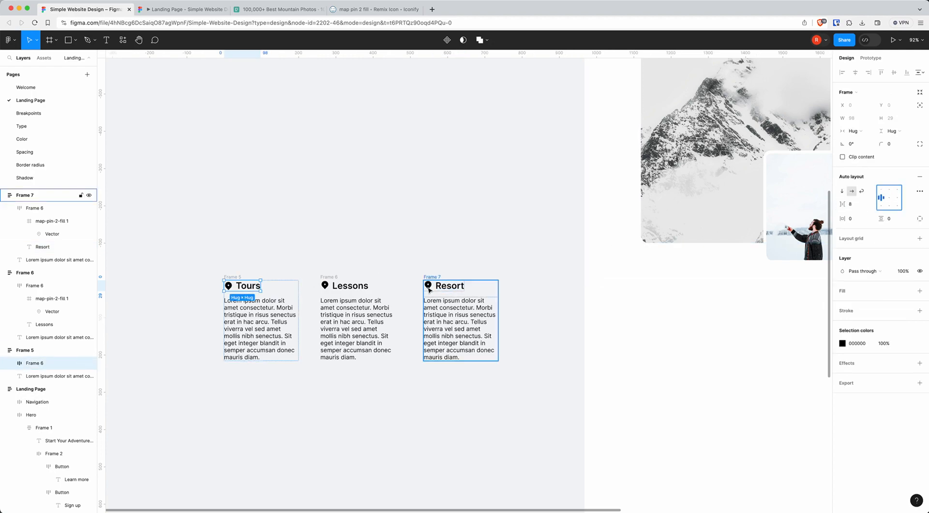
click(349, 289)
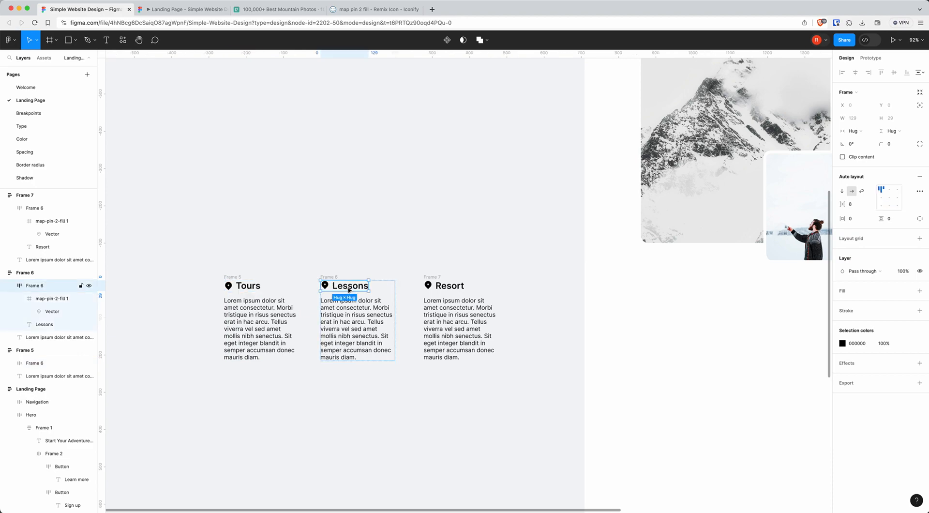
Vertically center the icon and heading within the Lessons and Resort title rows.
click(886, 198)
click(450, 286)
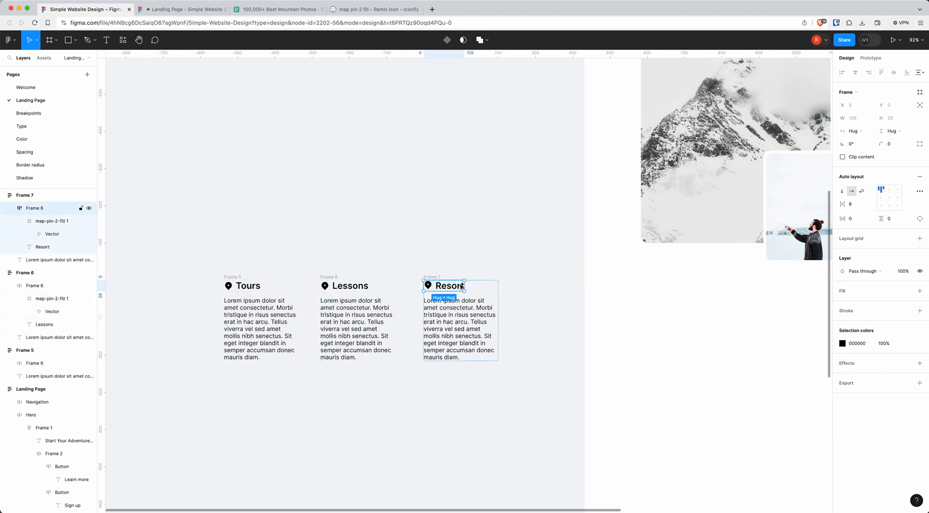
click(463, 253)
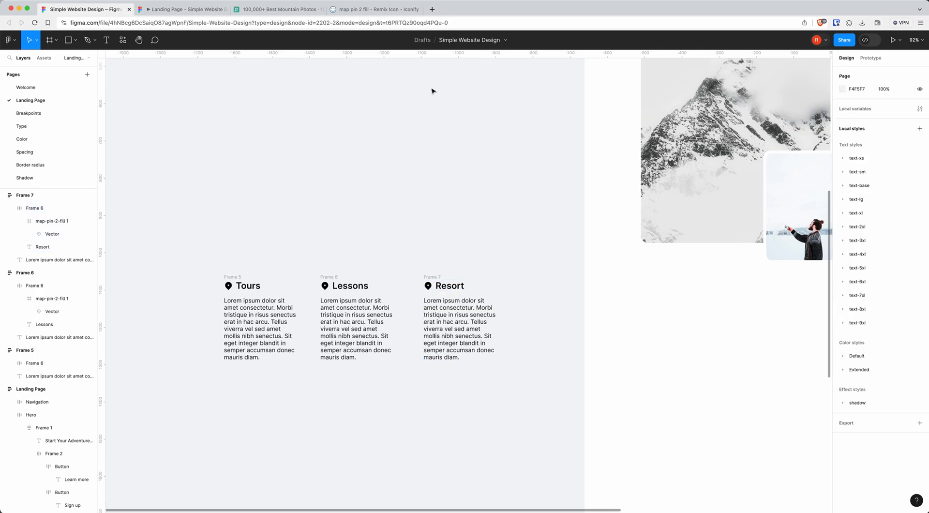
Switch to the Iconify page for Remix Icon and search the icon set for "book".
click(379, 11)
click(290, 83)
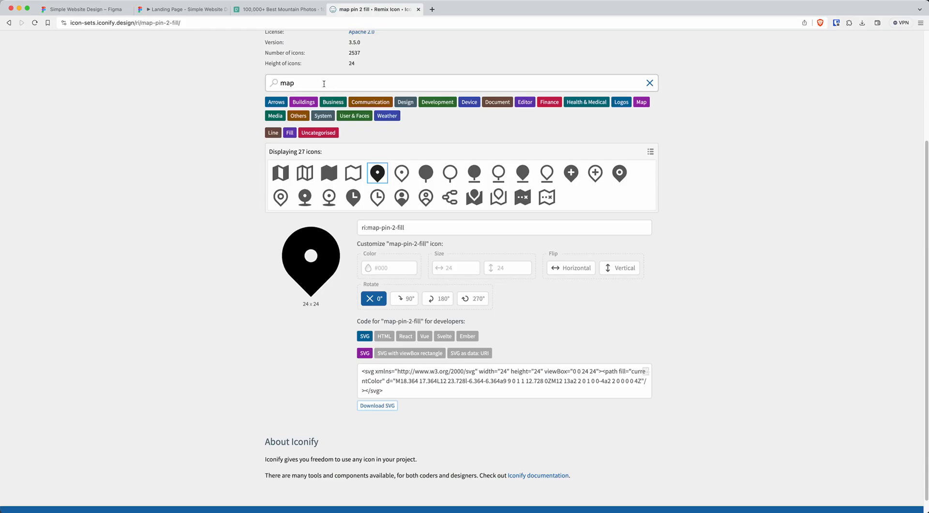
double_click(274, 82)
text(book)
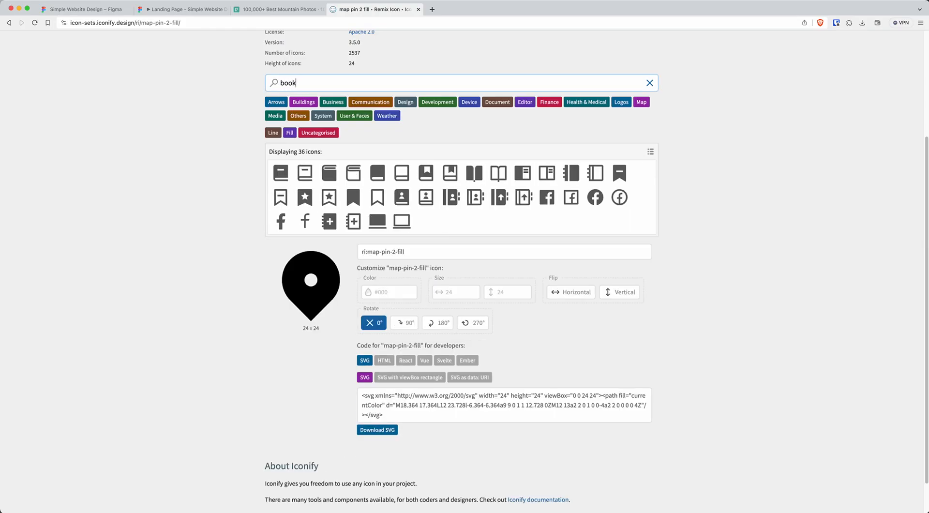
Search the icon set for "pencil" instead and download the pencil-fill icon as SVG.
key(BackSpace)
key(BackSpace)
key(BackSpace)
key(BackSpace)
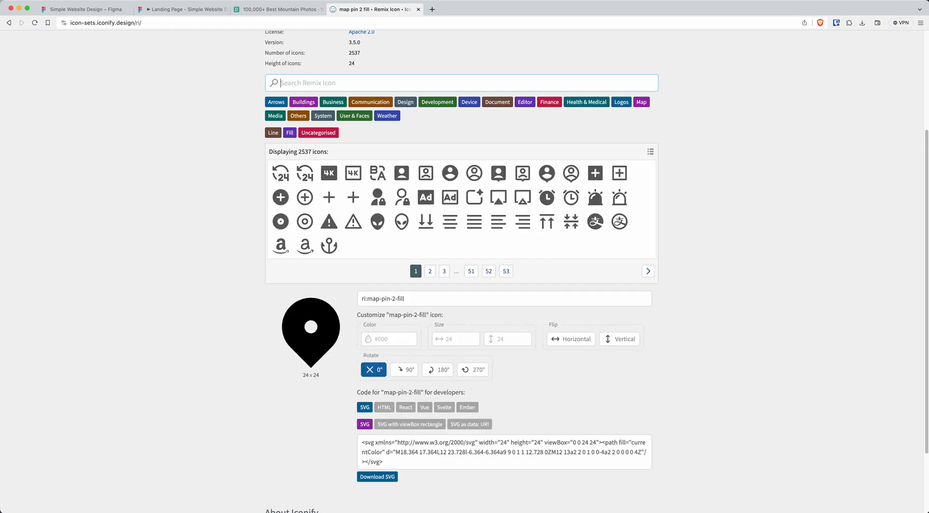
text(pencil)
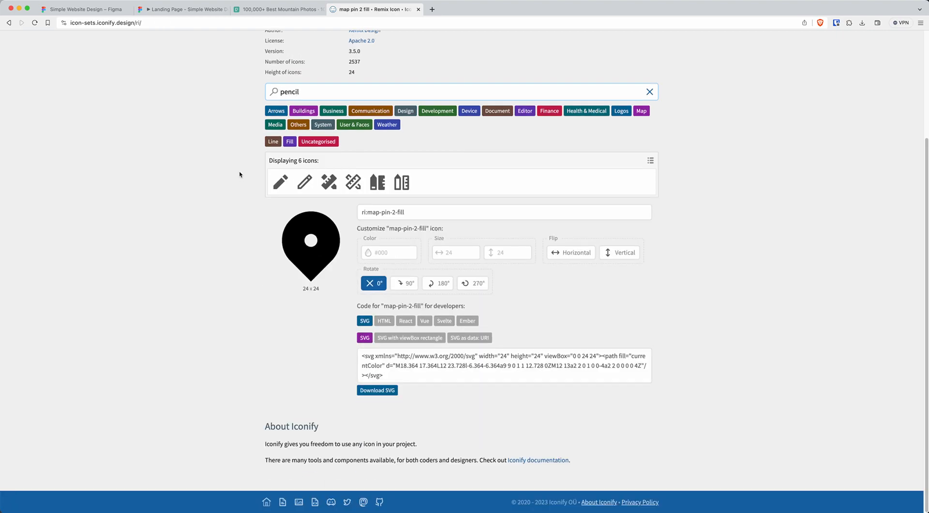
click(281, 181)
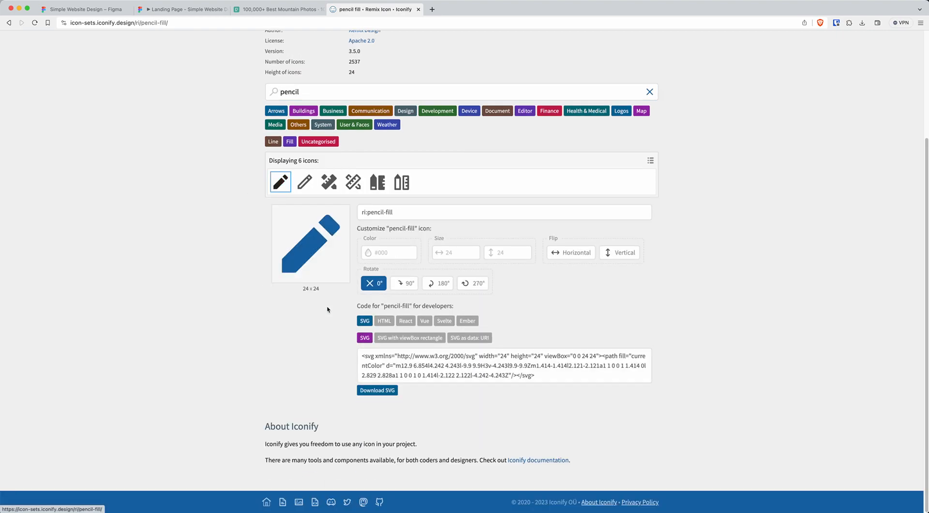
click(377, 390)
Search the icon set for "home" and download the home-heart-fill icon as SVG.
scroll(294, 338, up, 1)
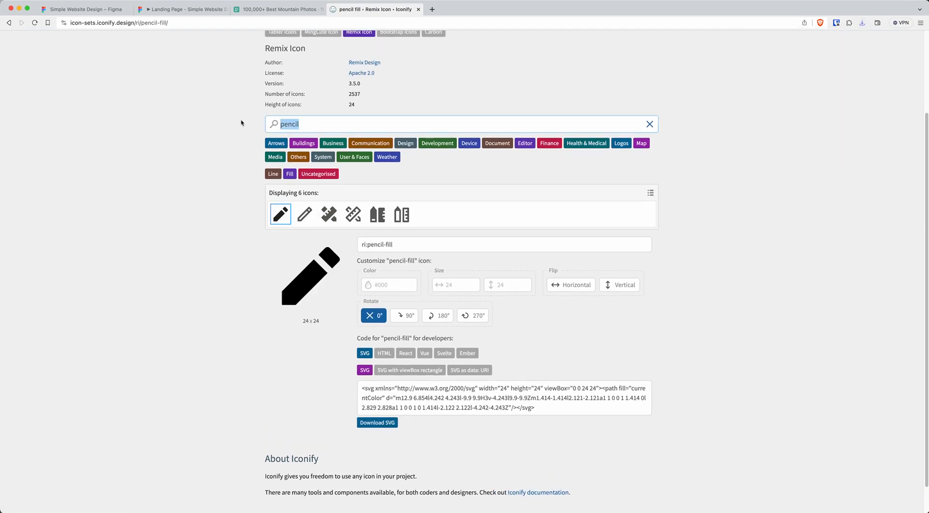
text(home)
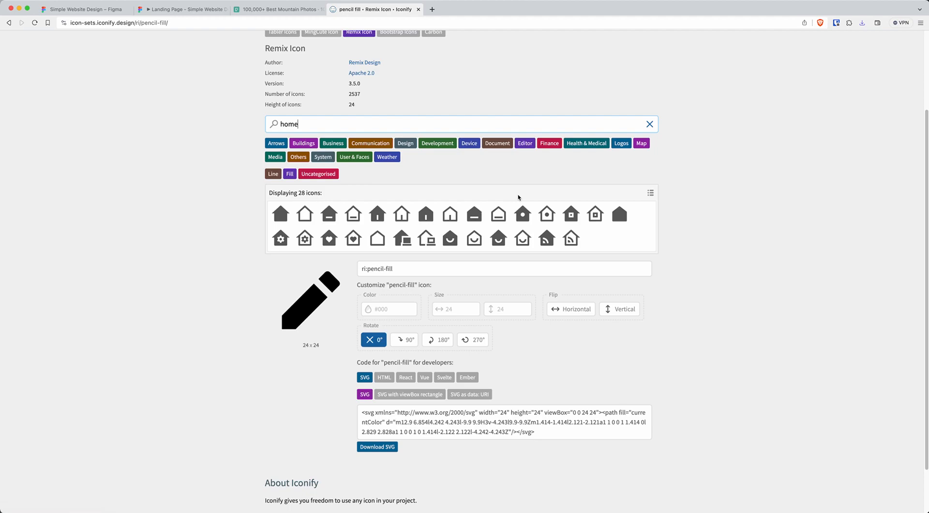
click(329, 238)
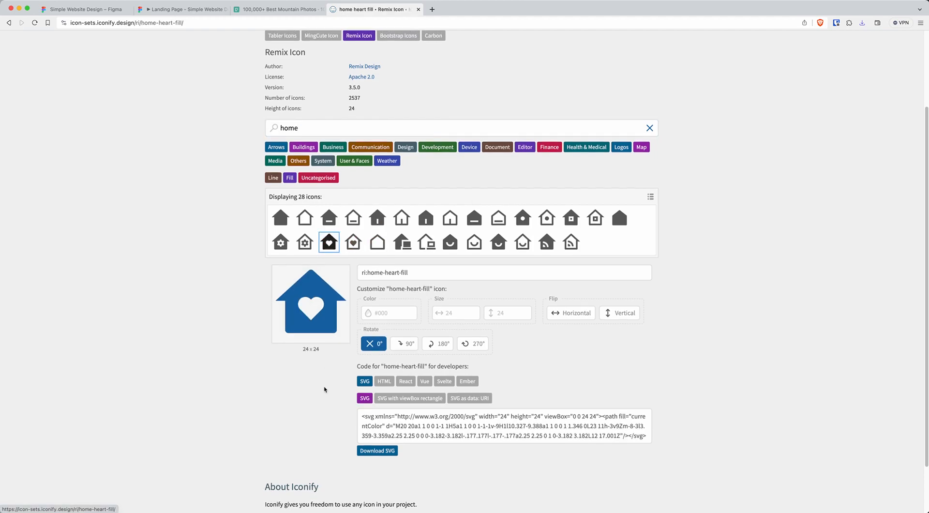
click(378, 446)
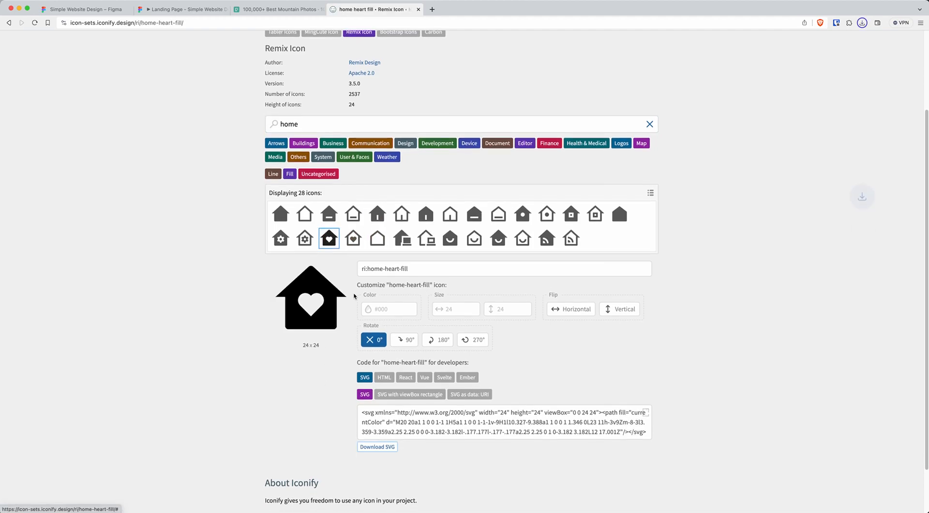
Switch back to the Simple Website Design file in Figma and import pencil-fill.svg and home-heart-fill.svg from Downloads above the three columns.
click(106, 11)
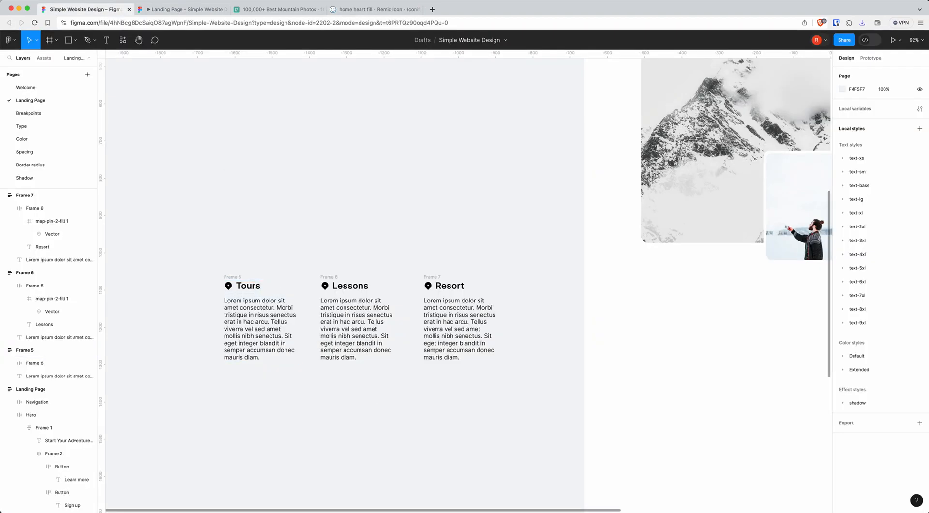
click(387, 501)
click(733, 251)
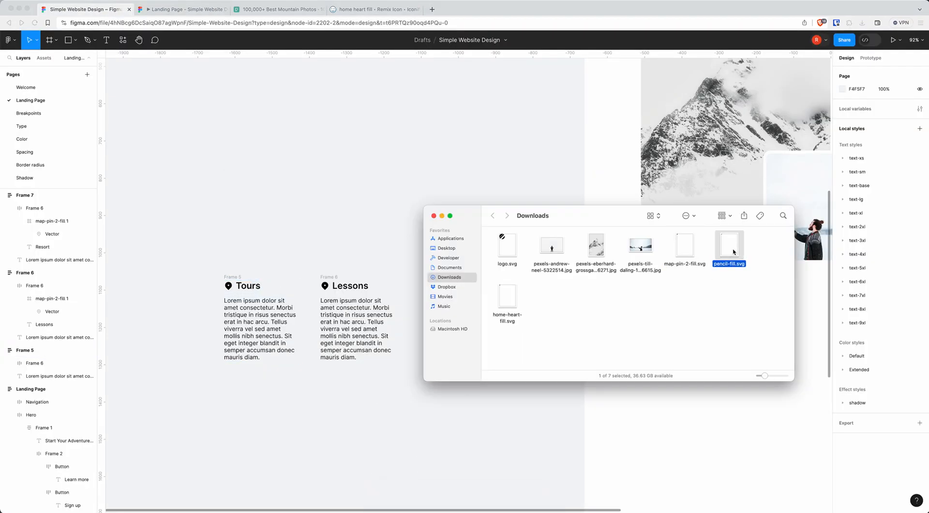
drag(733, 252, 344, 199)
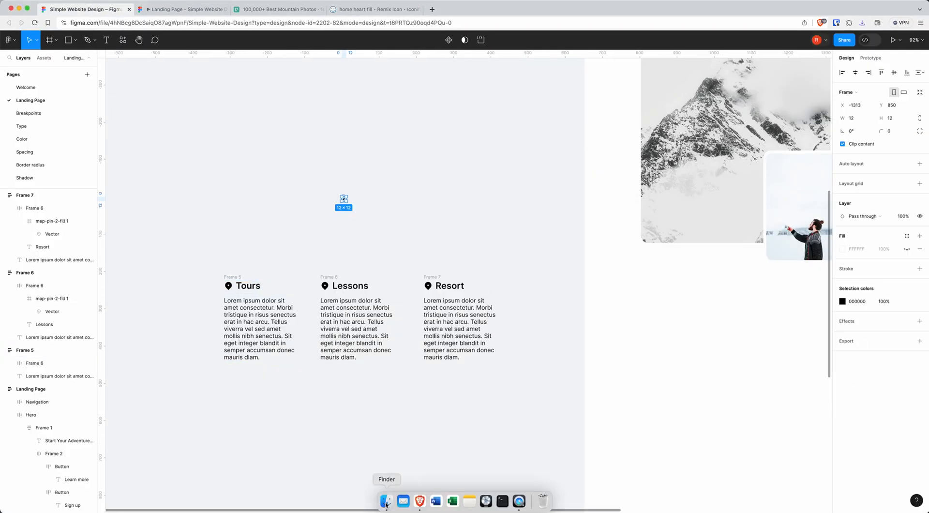
click(387, 502)
drag(507, 301, 389, 202)
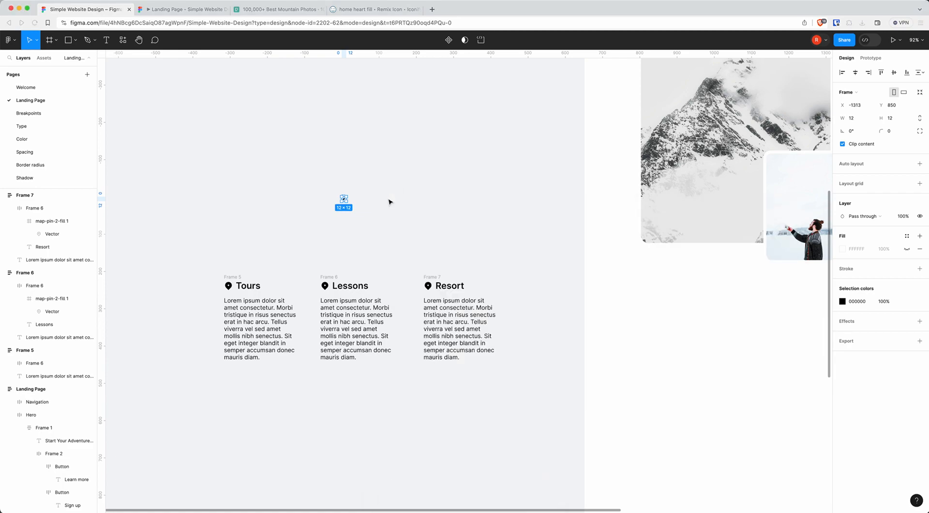
click(420, 191)
Resize the imported pencil and home-heart icons together to 24 × 24.
drag(316, 178, 366, 230)
drag(371, 186, 415, 226)
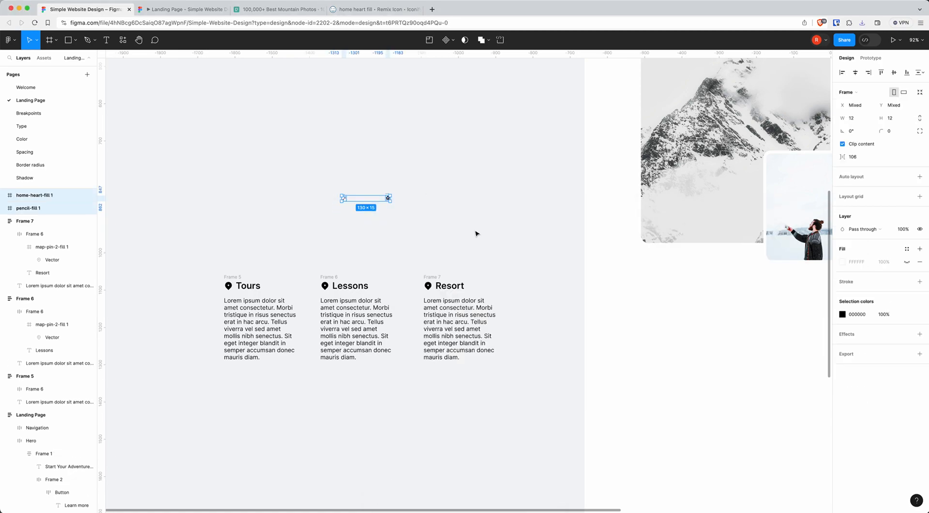
click(853, 120)
text(242)
key(Return)
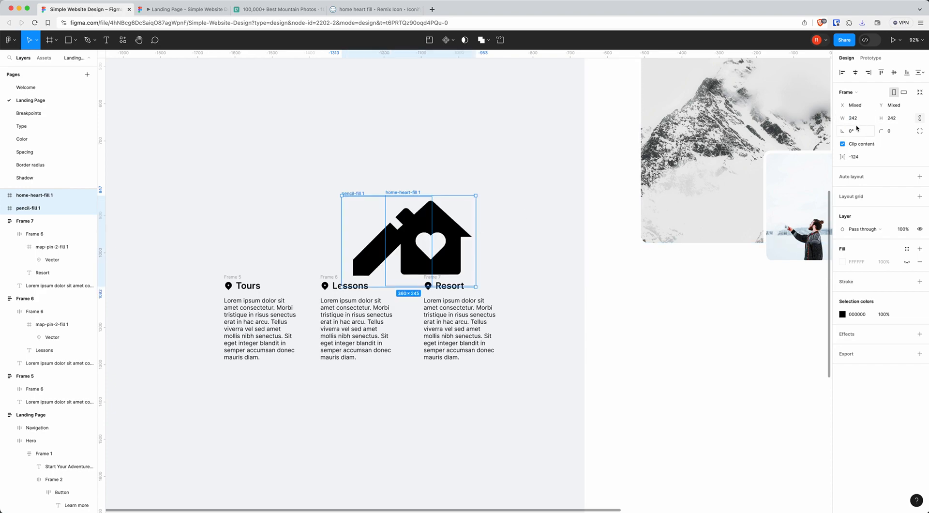
text(24)
key(Return)
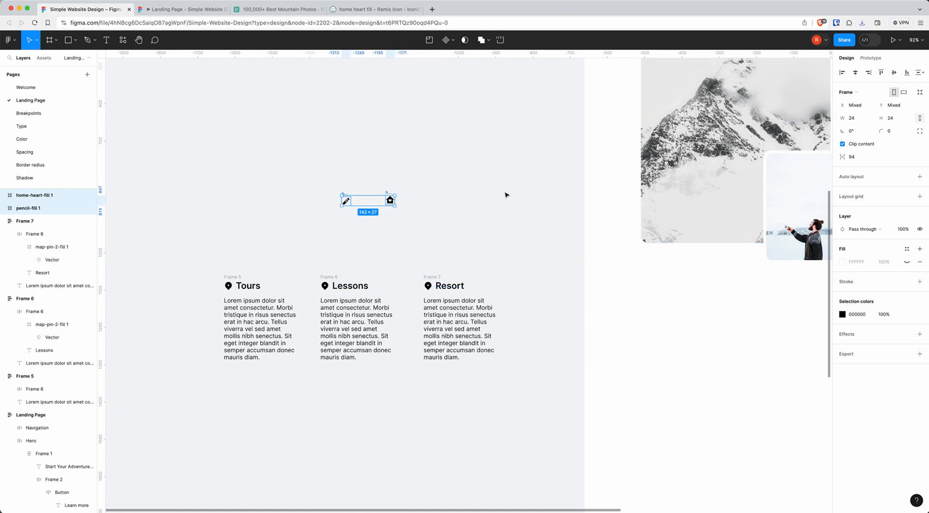
Replace the map pin in the Lessons heading with the pencil icon.
click(369, 236)
drag(346, 204, 333, 289)
click(325, 289)
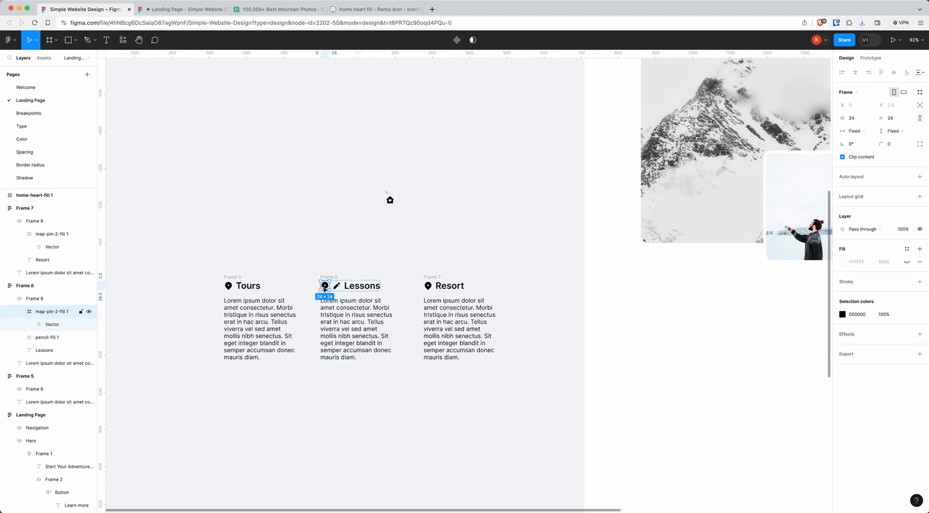
key(Delete)
Replace the map pin in the Resort heading with the home-heart icon.
click(391, 198)
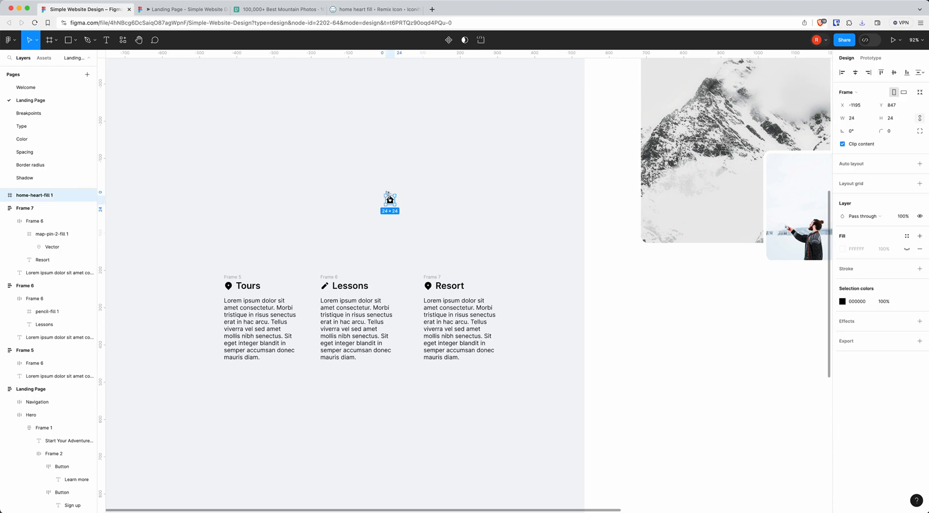
drag(392, 202, 433, 288)
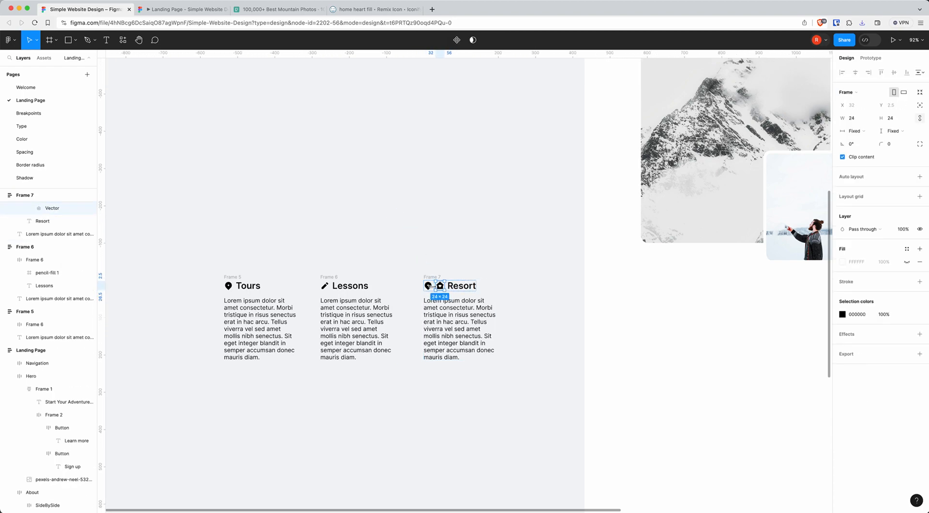
key(Delete)
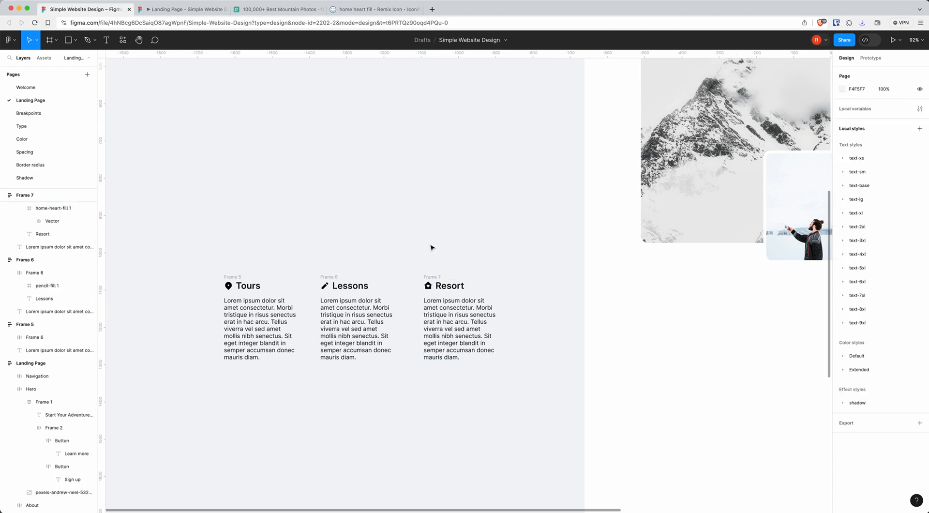
Wrap the Tours, Lessons and Resort columns in a horizontal auto layout frame with a spacing of 96.
drag(169, 238, 527, 410)
key(shift+a)
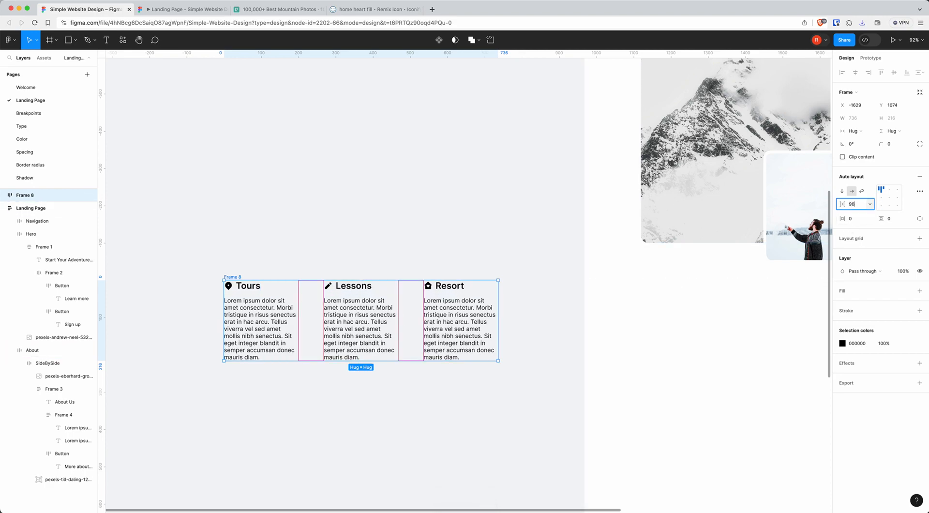
key(Return)
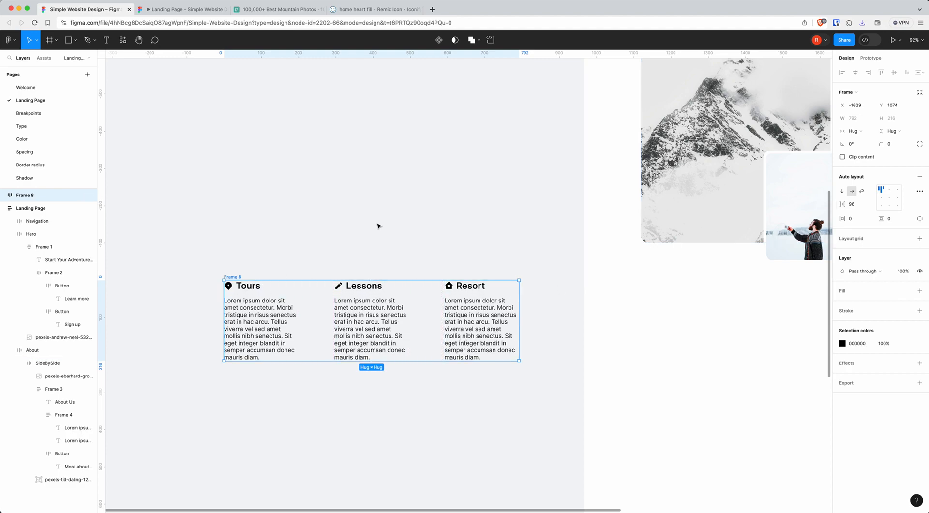
Draw a vertical divider line about 141 long between Tours and Lessons, and center the row's items vertically at the left.
click(353, 242)
key(l)
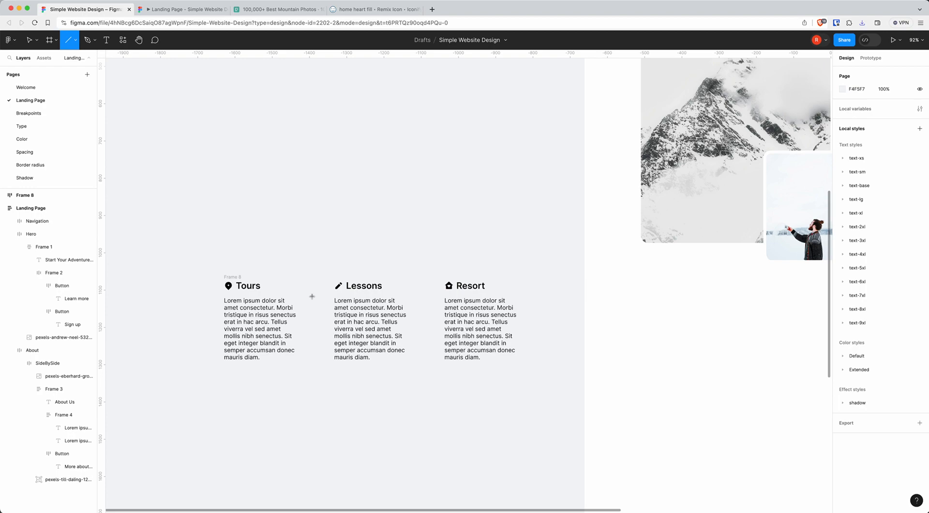
drag(312, 296, 314, 359)
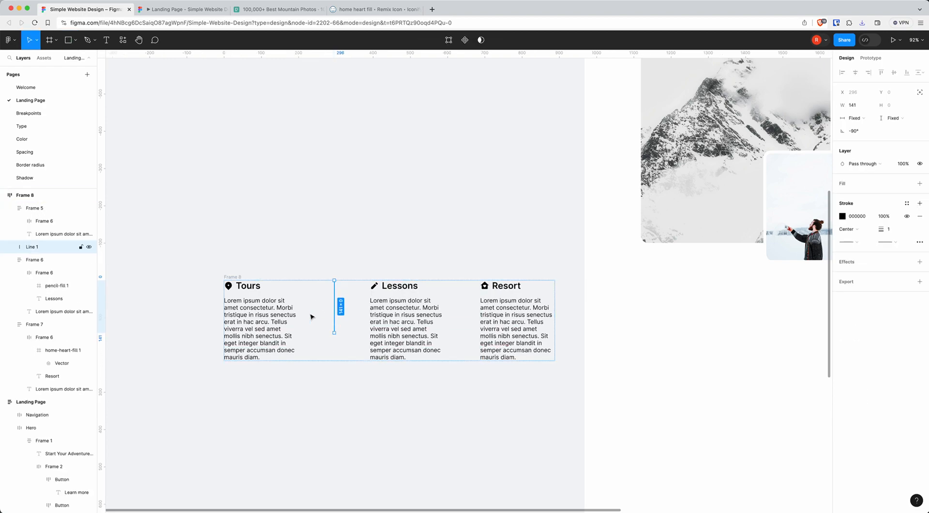
key(Escape)
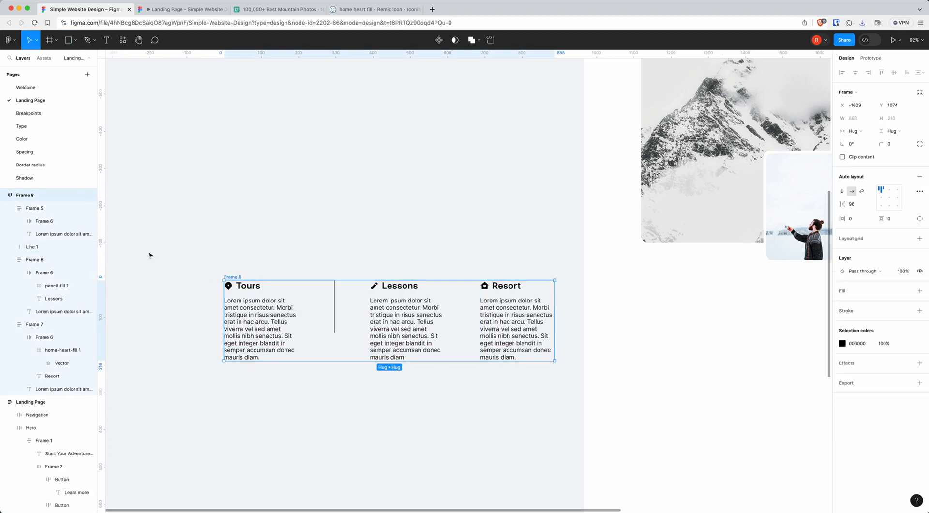
click(882, 197)
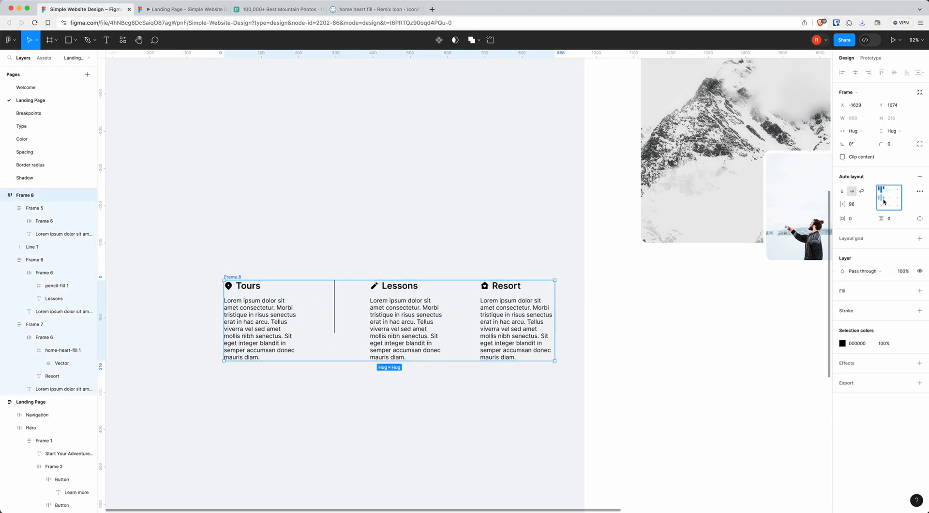
Duplicate the divider line between Lessons and Resort, and set the row's item spacing to 64.
click(336, 310)
drag(336, 310, 462, 321)
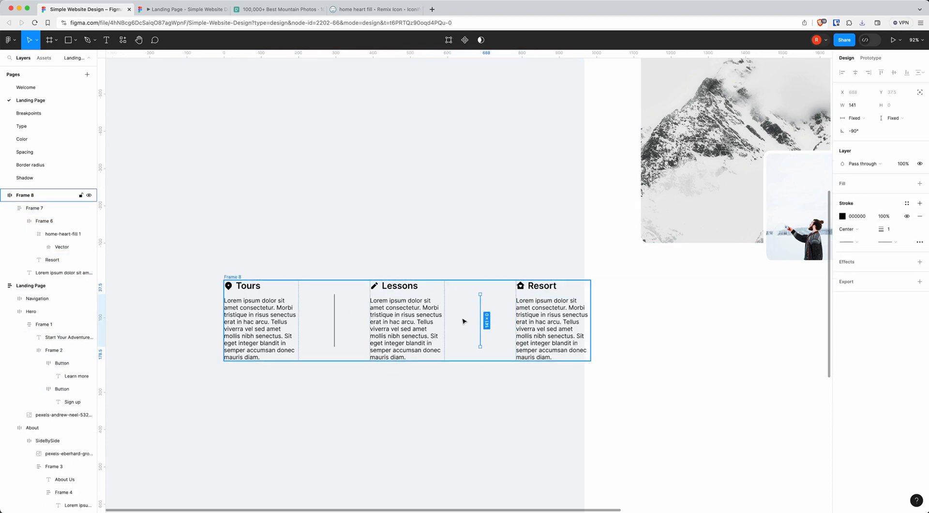
key(Escape)
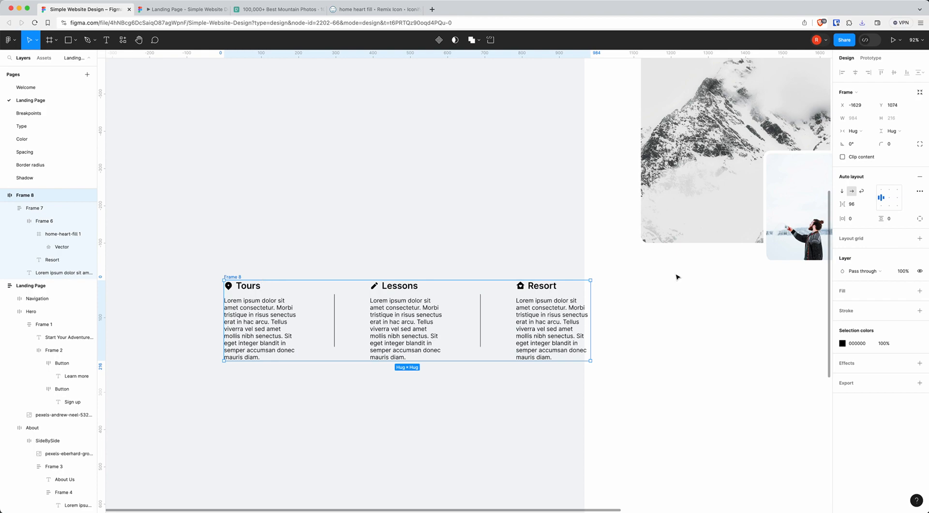
click(853, 205)
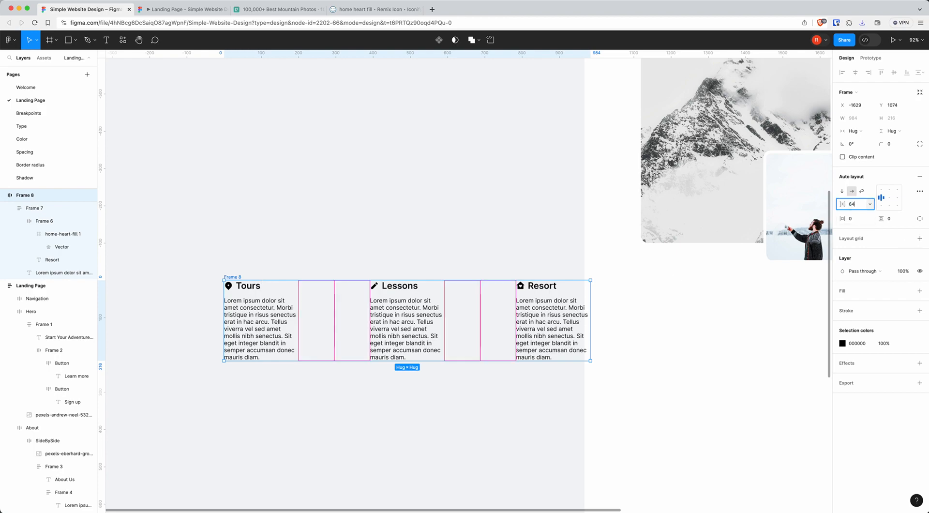
key(Return)
click(374, 256)
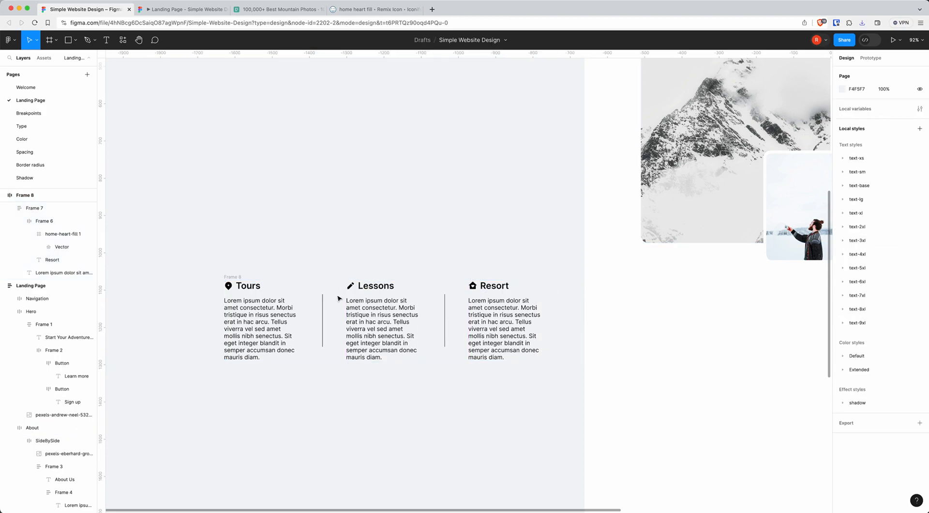
Apply the cool-gray 300 color style to the strokes of both vertical divider lines.
click(323, 317)
shift+click(444, 319)
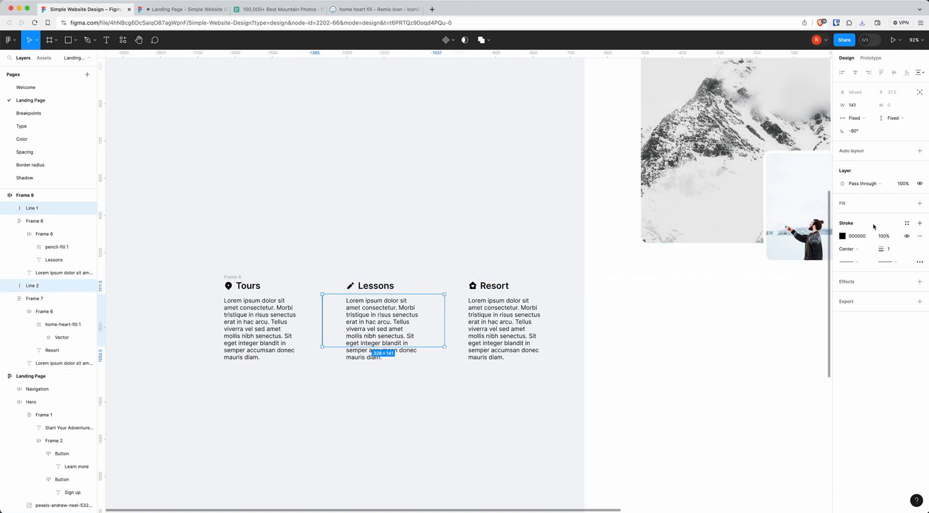
click(907, 223)
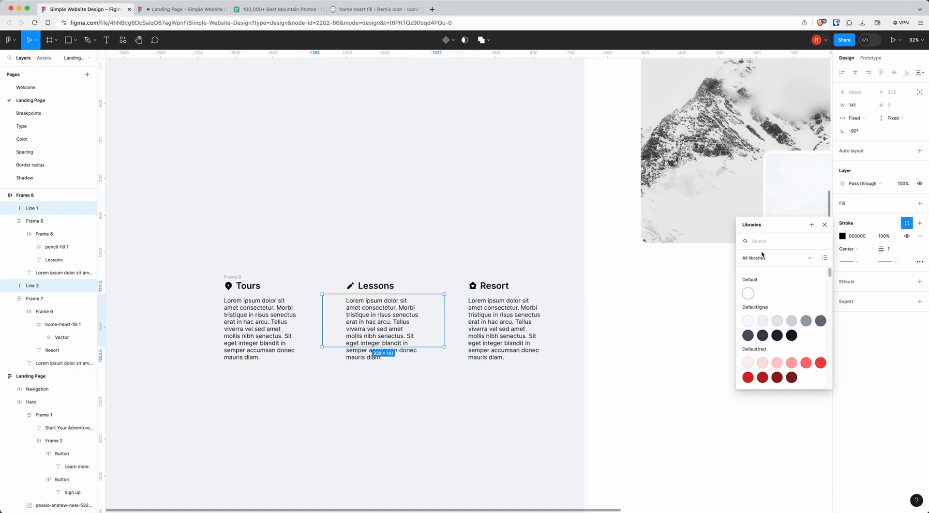
text(cool)
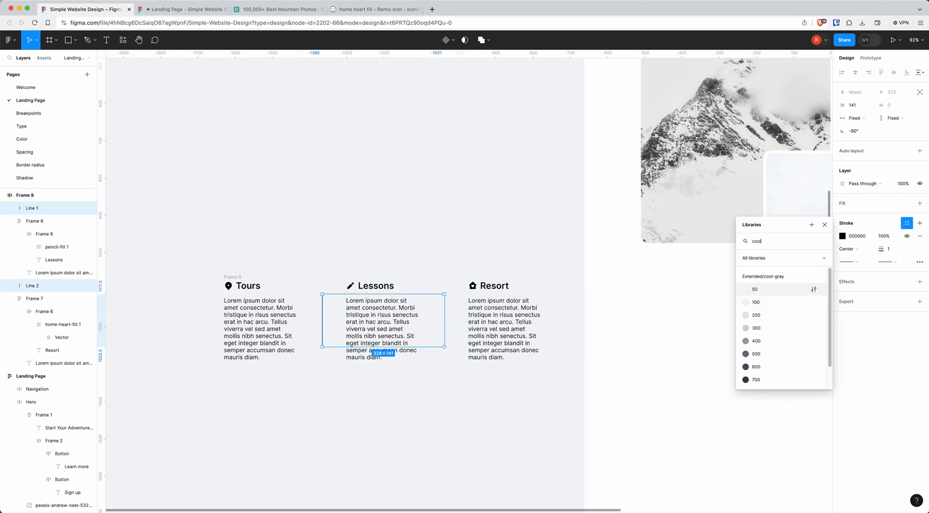
click(756, 329)
click(418, 437)
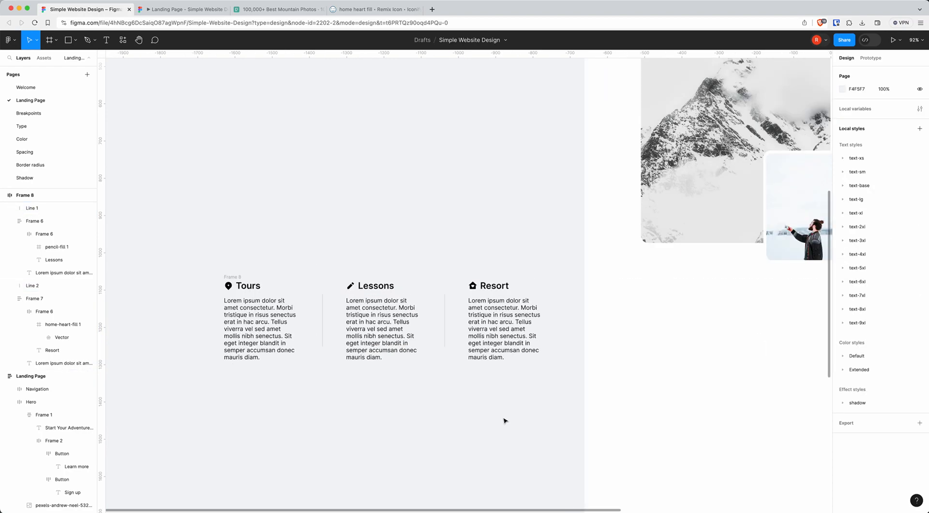
Move the Tours, Lessons and Resort row into the Landing Page frame, directly below the About section.
scroll(460, 392, down, 3)
click(298, 309)
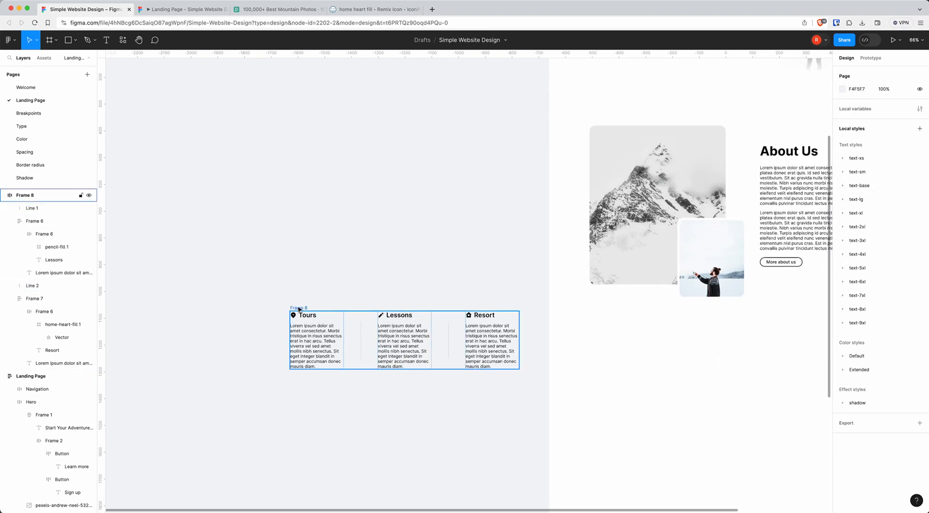
drag(299, 309, 680, 352)
scroll(680, 352, right, 5)
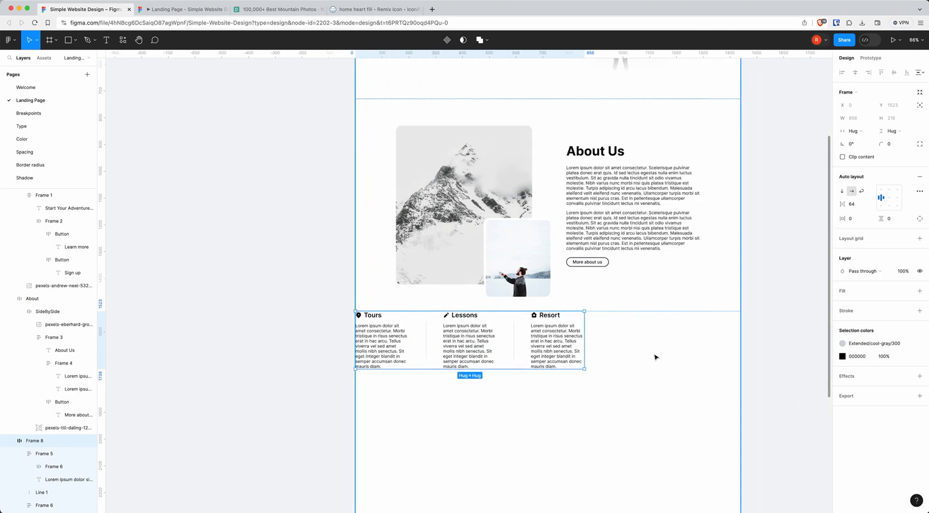
scroll(604, 357, right, 2)
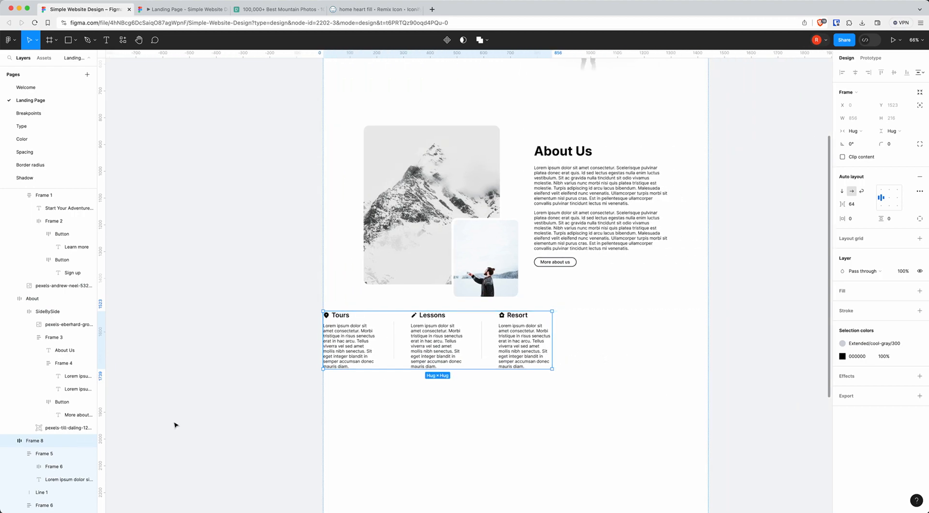
Wrap the services row in a vertical auto layout frame and rename that frame Services.
key(shift+a)
double_click(36, 479)
text(Services)
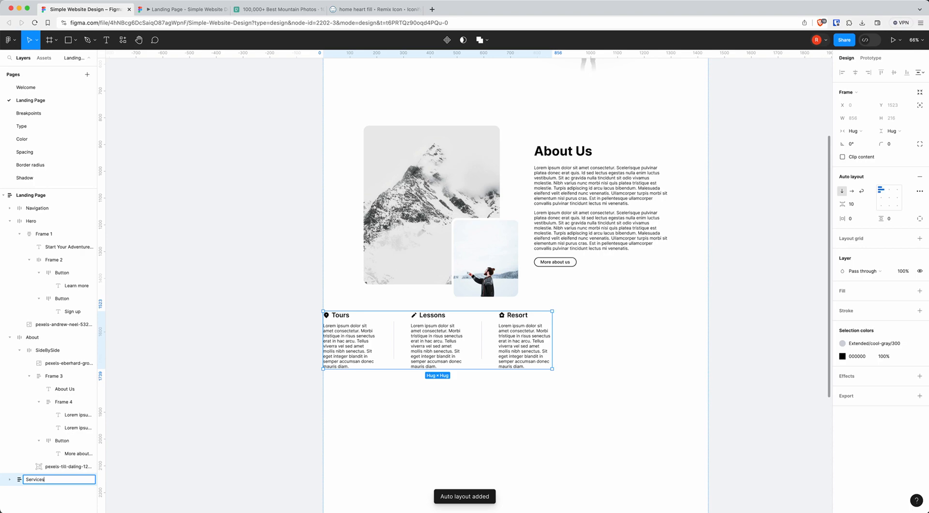
key(Return)
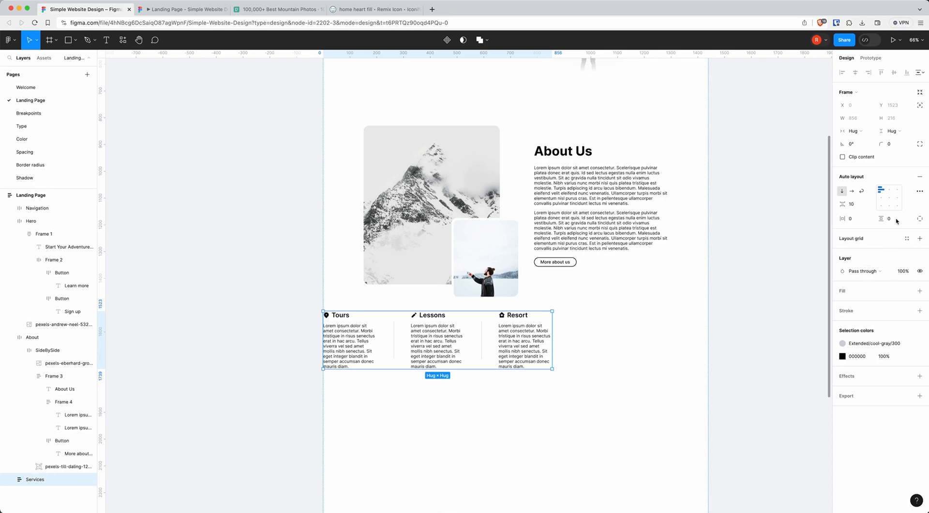
Make the Services frame fill its container's width, with a vertical padding of 100 and its contents centered.
click(866, 133)
click(870, 141)
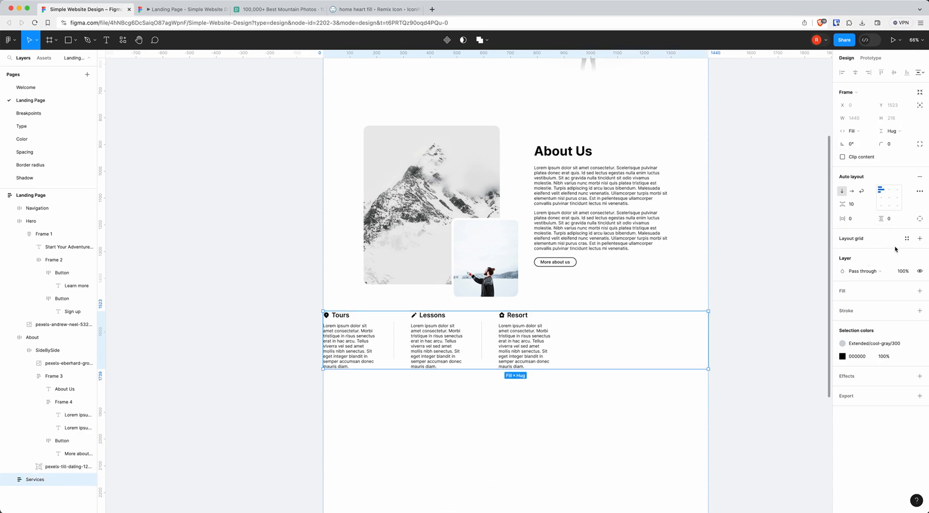
click(888, 221)
text(100)
key(Return)
scroll(583, 368, down, 3)
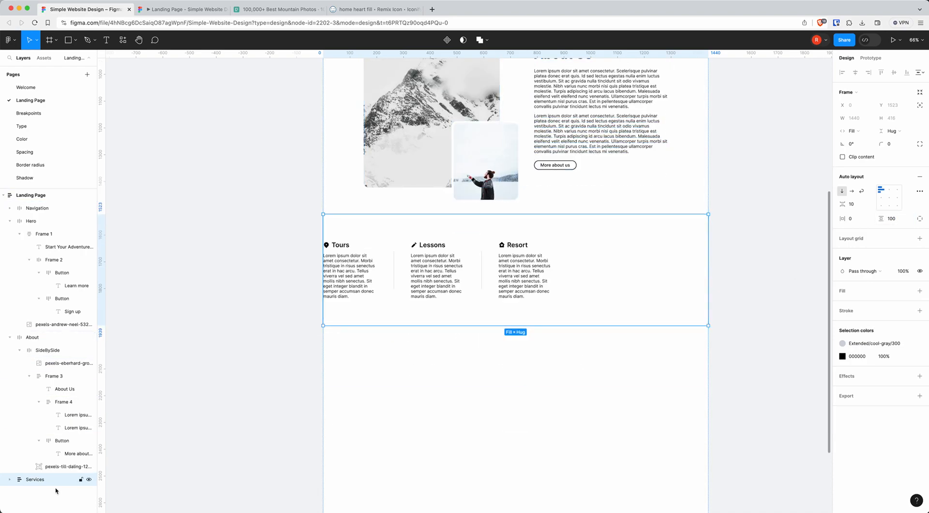
click(890, 198)
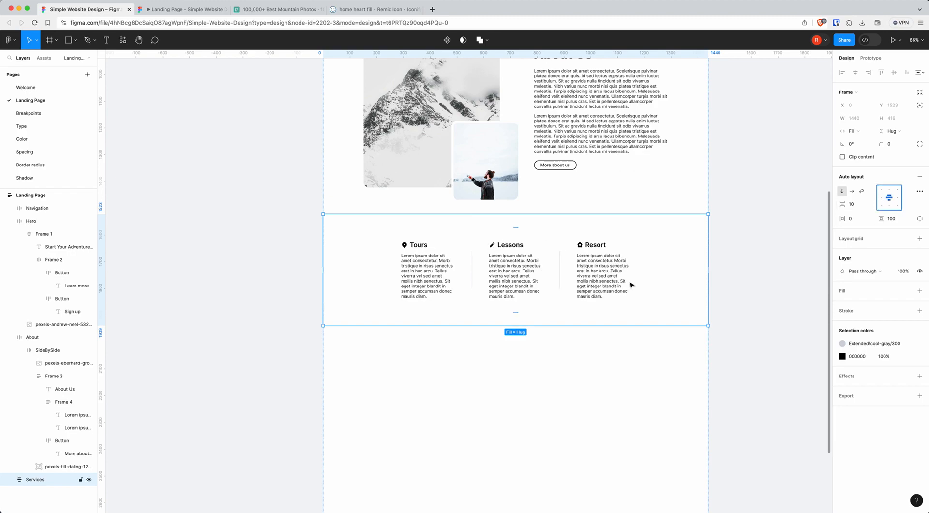
click(754, 293)
Give the Tours column frame a fill using the Default/white color style.
scroll(753, 292, up, 3)
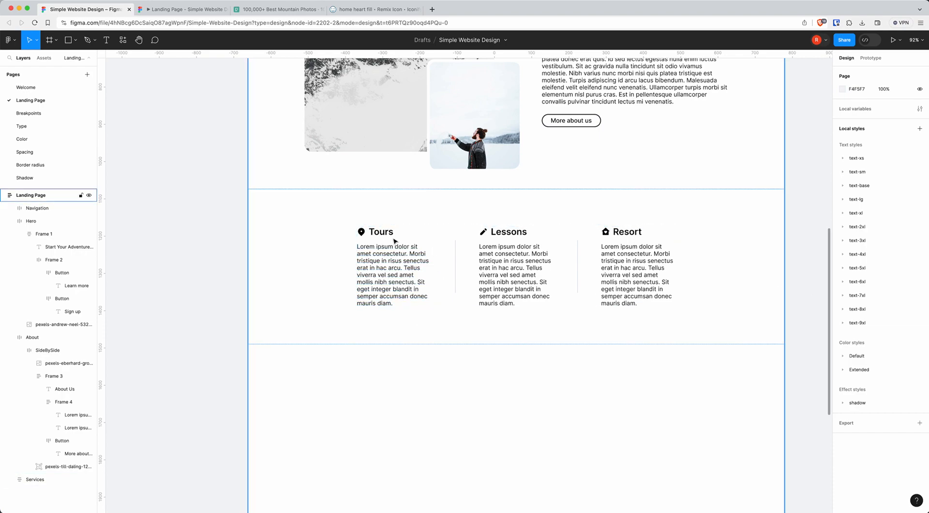
super+click(421, 249)
click(52, 333)
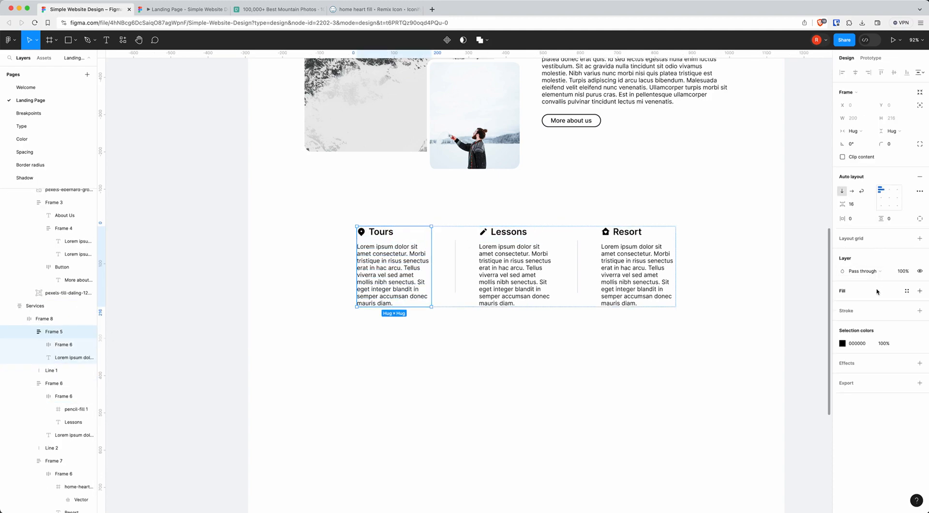
click(908, 291)
click(749, 362)
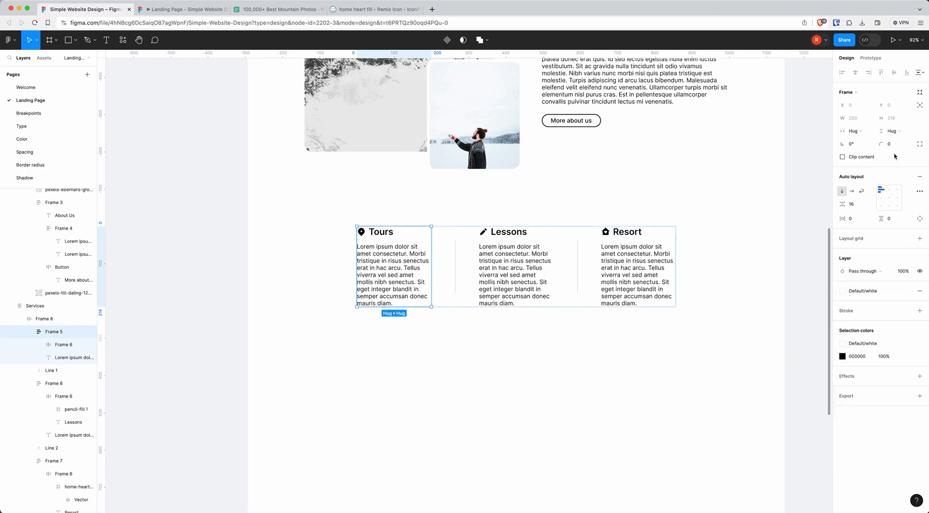
Set the Tours column's vertical padding to 16 and its corner radius to 20.
click(890, 220)
text(16)
key(Return)
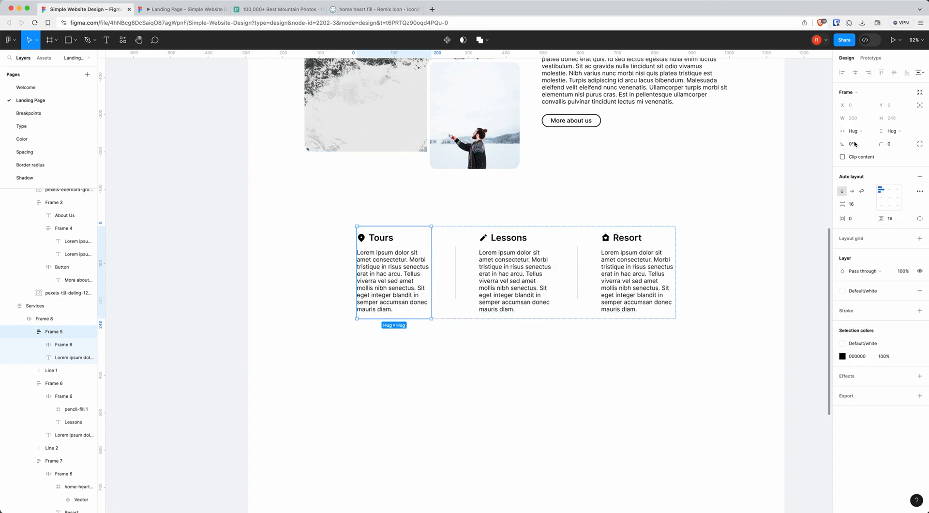
click(891, 145)
key(Return)
Apply the shadow/base effect style to the Tours column.
click(905, 376)
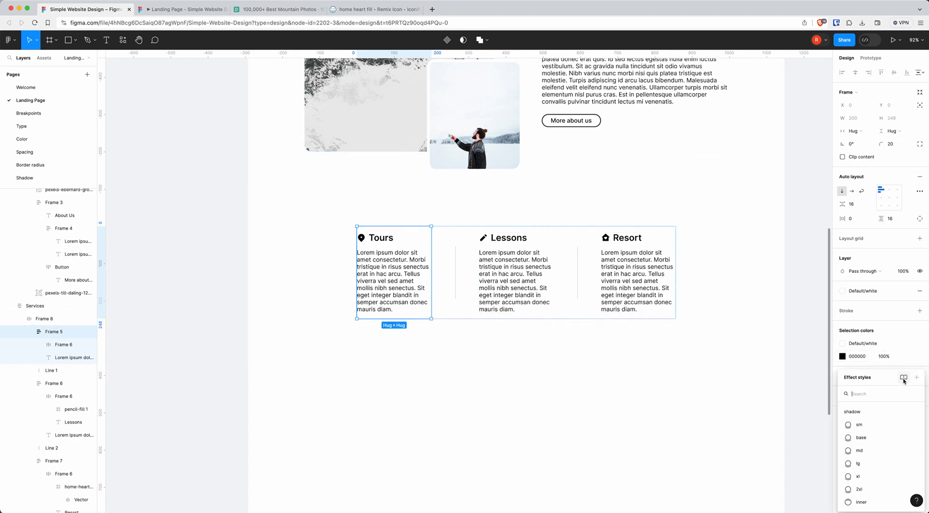
click(868, 441)
click(219, 354)
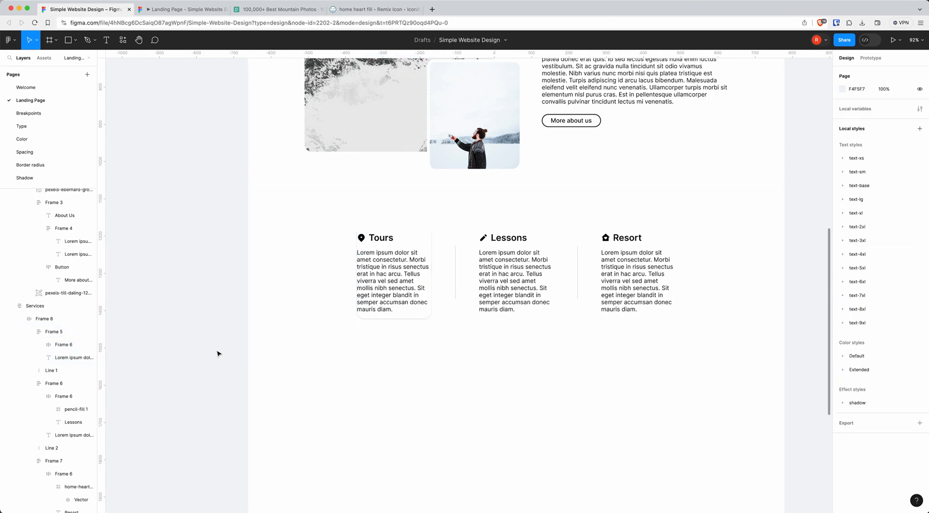
Set the Tours column's horizontal padding to 16.
click(429, 241)
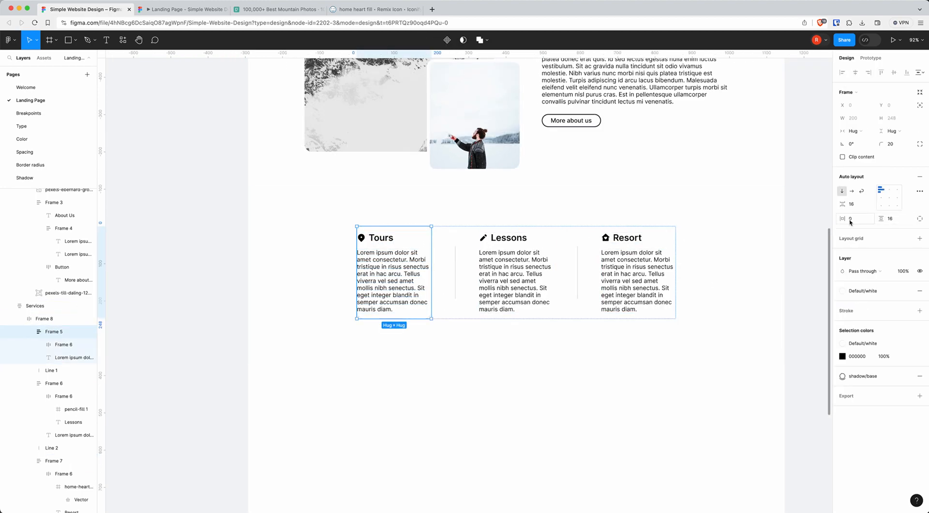
click(851, 218)
text(16)
key(Return)
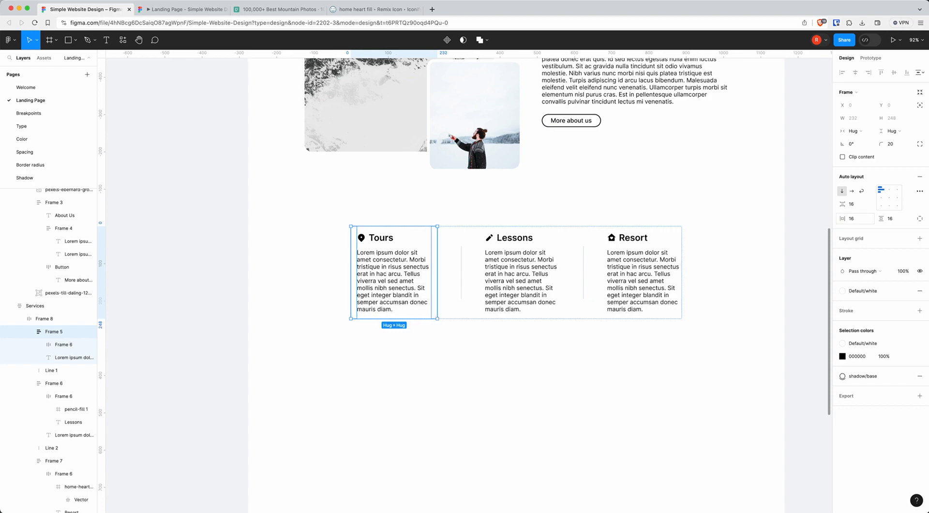
click(199, 298)
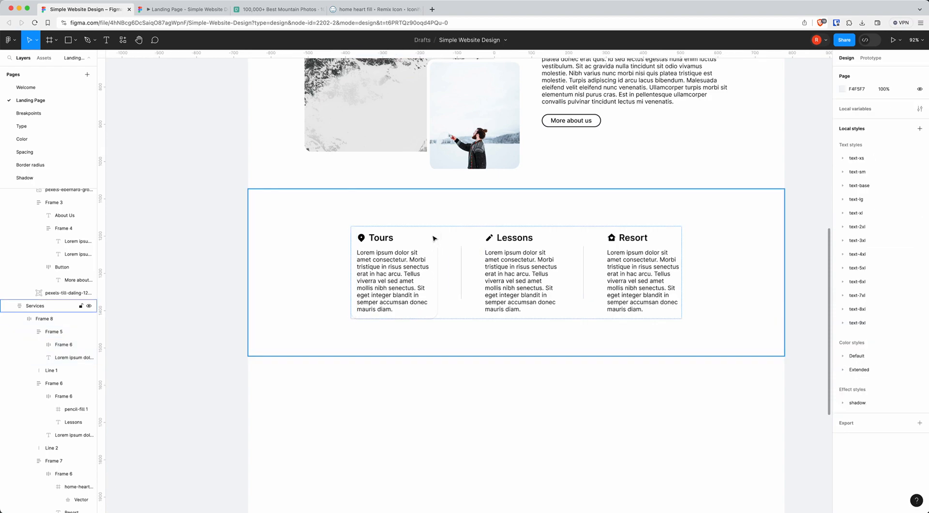
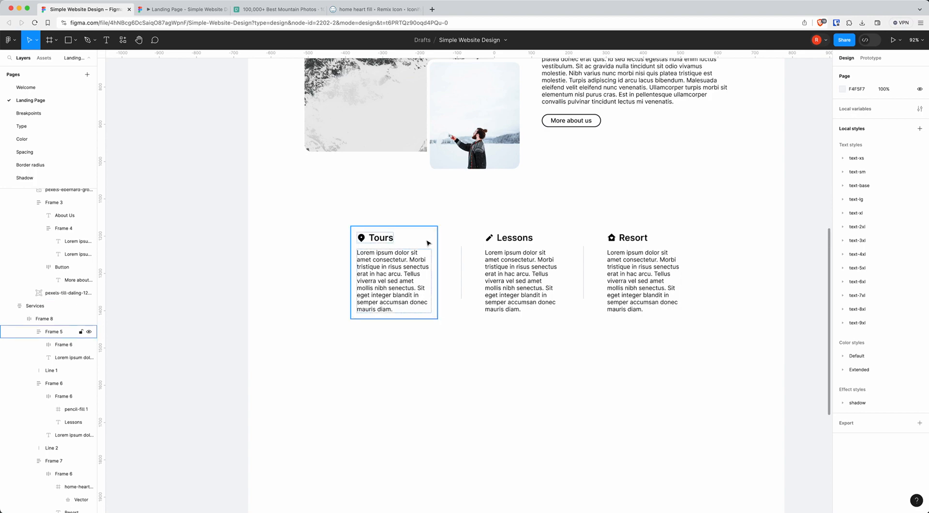
Undo the horizontal padding and the shadow on the Tours column.
super+click(427, 315)
key(super+z)
key(super+z)
key(super+z)
key(super+z)
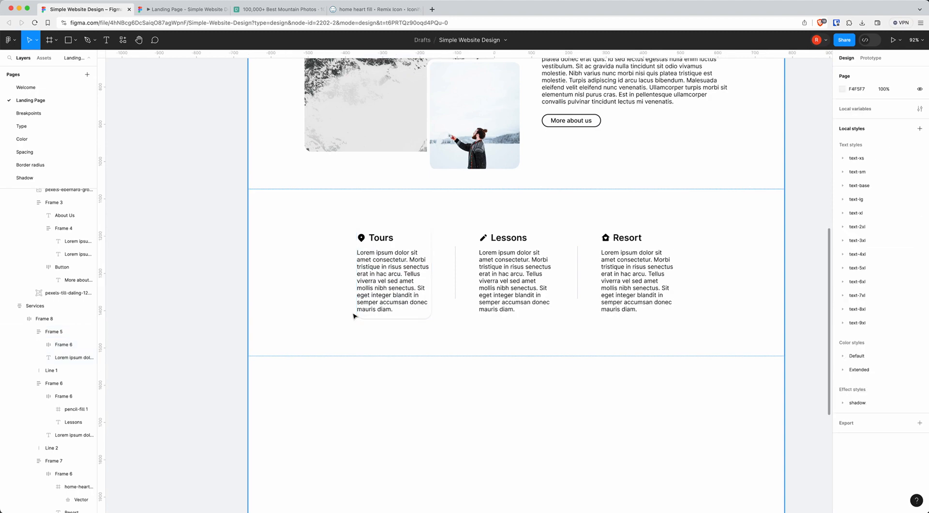
click(204, 313)
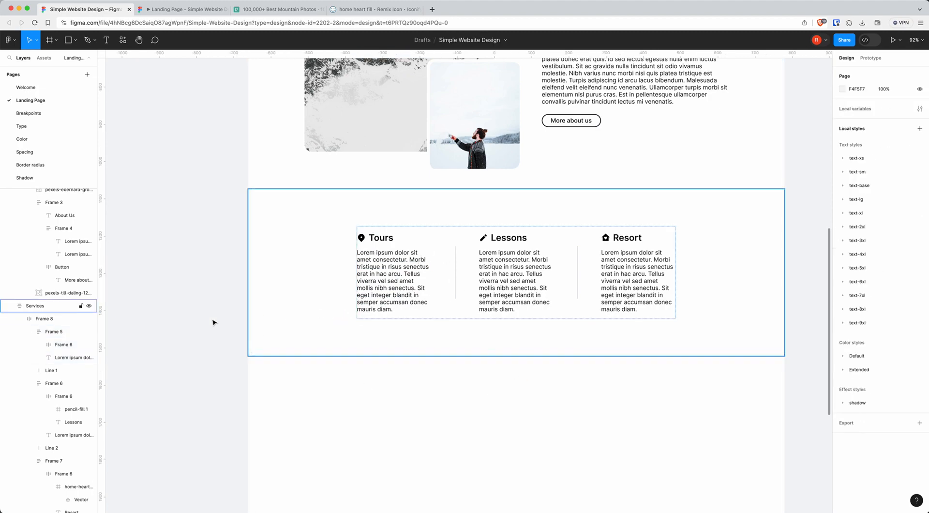
Check the services section in the Landing Page prototype preview and return to the design file.
click(182, 9)
scroll(351, 149, down, 5)
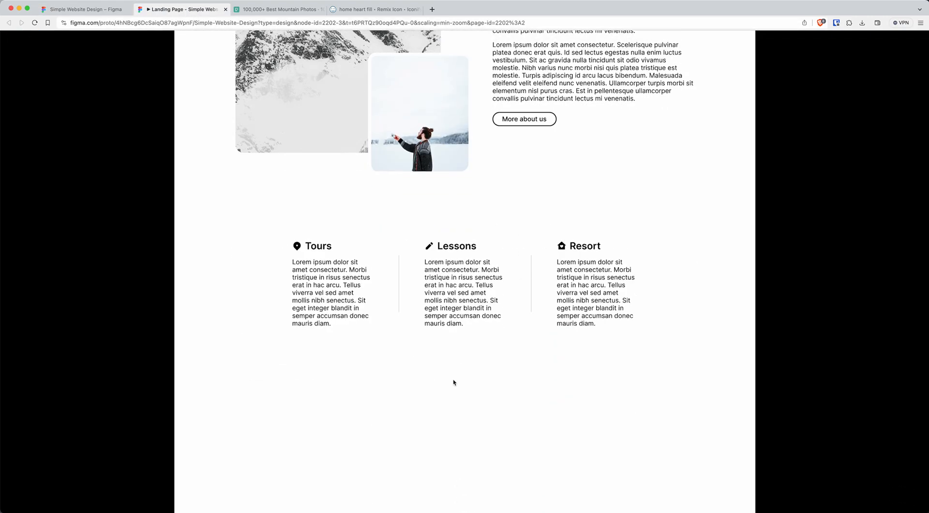
click(83, 9)
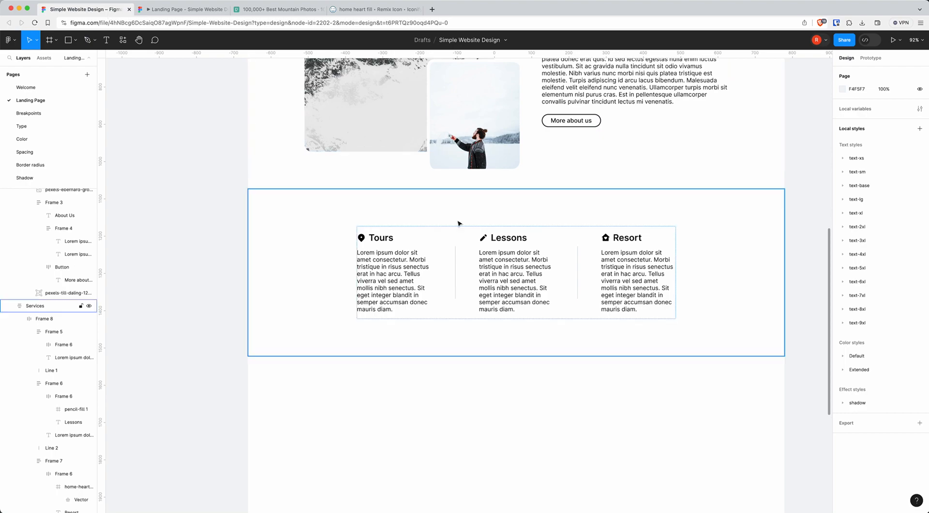
Copy the About section's "More about us" button into the Services frame, below the three columns.
scroll(514, 302, up, 12)
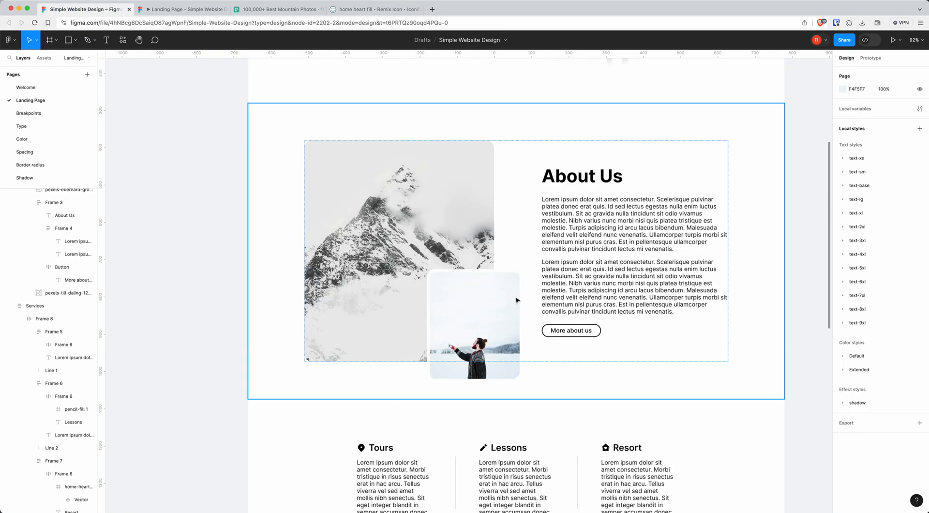
scroll(558, 293, down, 6)
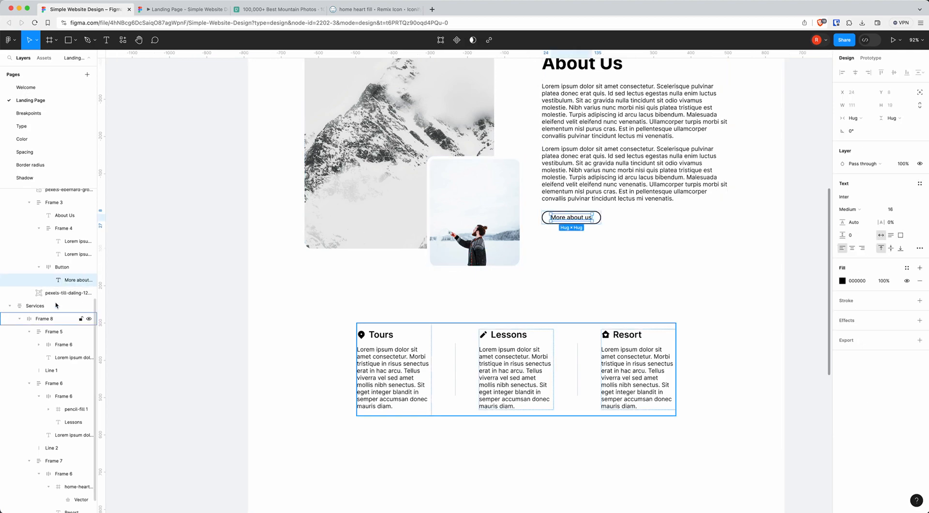
click(562, 220)
drag(565, 222, 543, 415)
scroll(543, 415, down, 3)
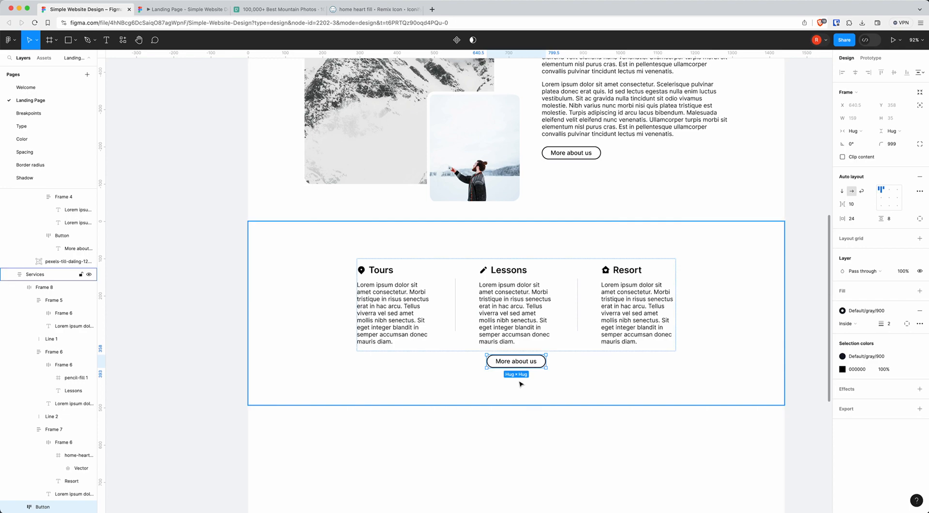
Change the label of the button below the service columns to "All our services".
double_click(517, 362)
double_click(516, 362)
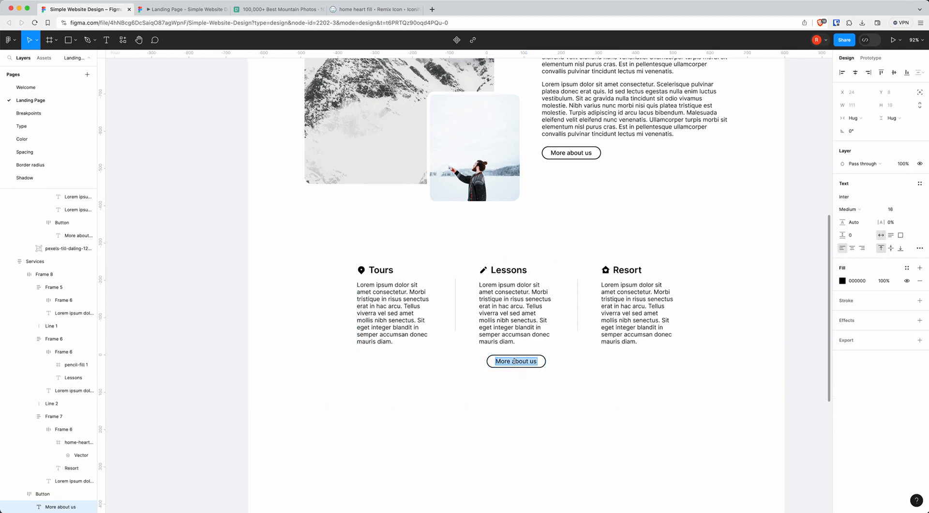
text(All our services)
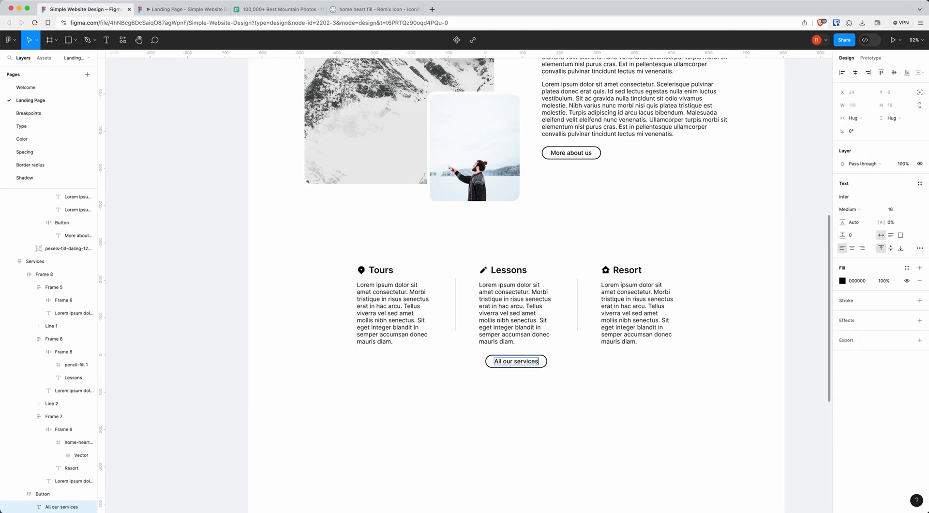
key(Escape)
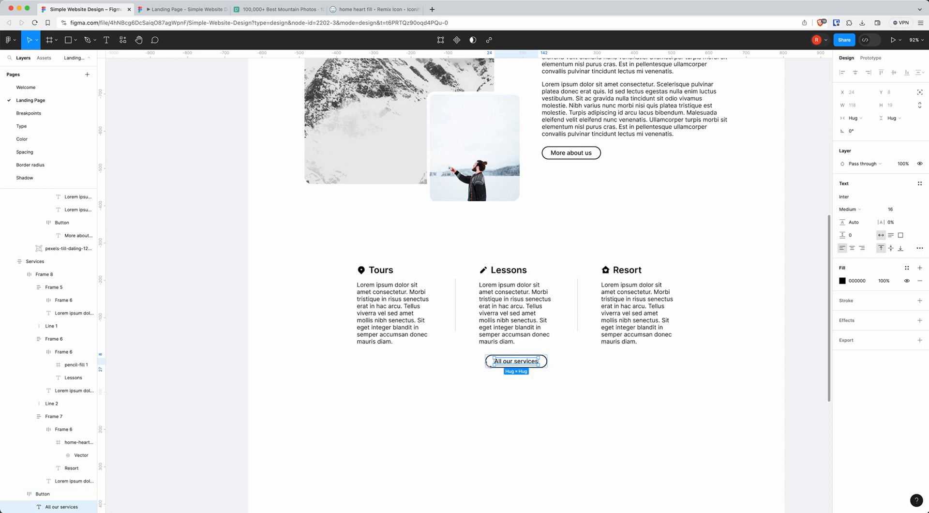
Set the Services frame's vertical item spacing to 32.
click(455, 361)
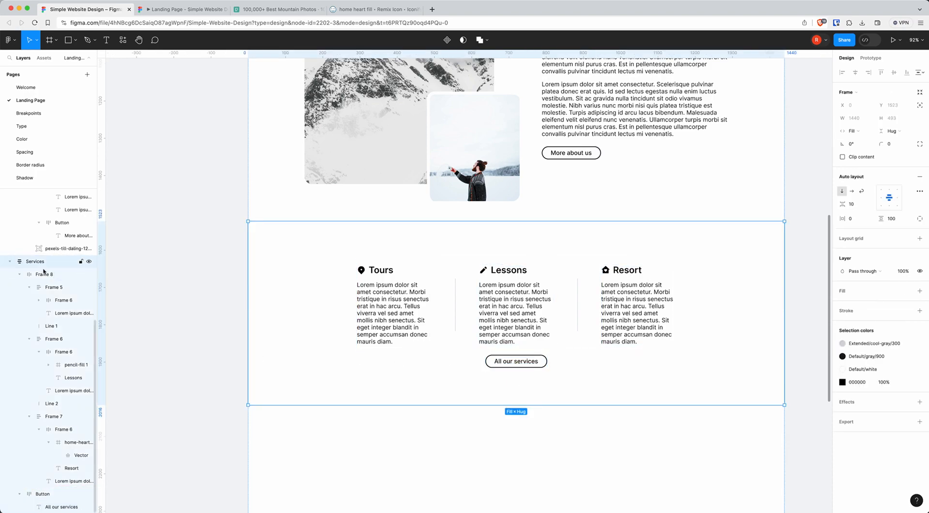
click(852, 204)
text(32)
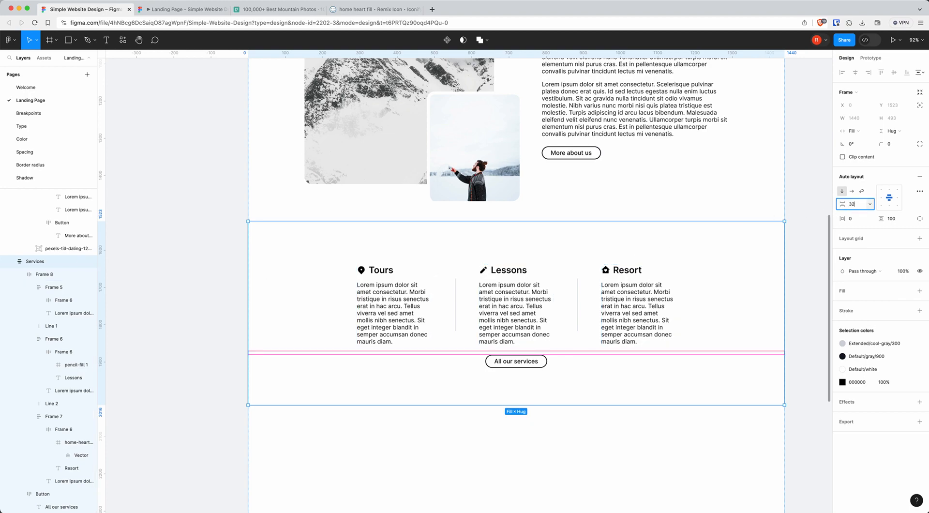
key(Return)
click(222, 318)
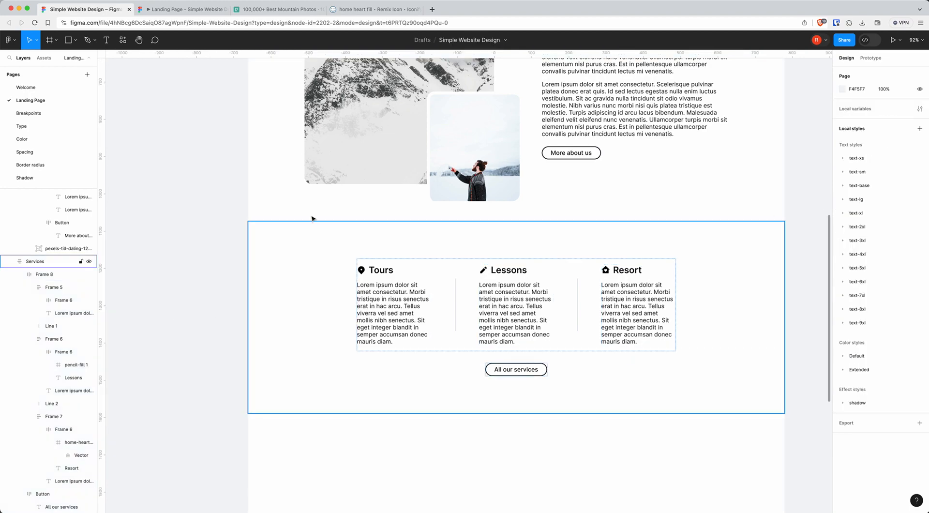
Review the Services section with its "All our services" button in the Landing Page prototype preview, and return to the design file.
click(172, 11)
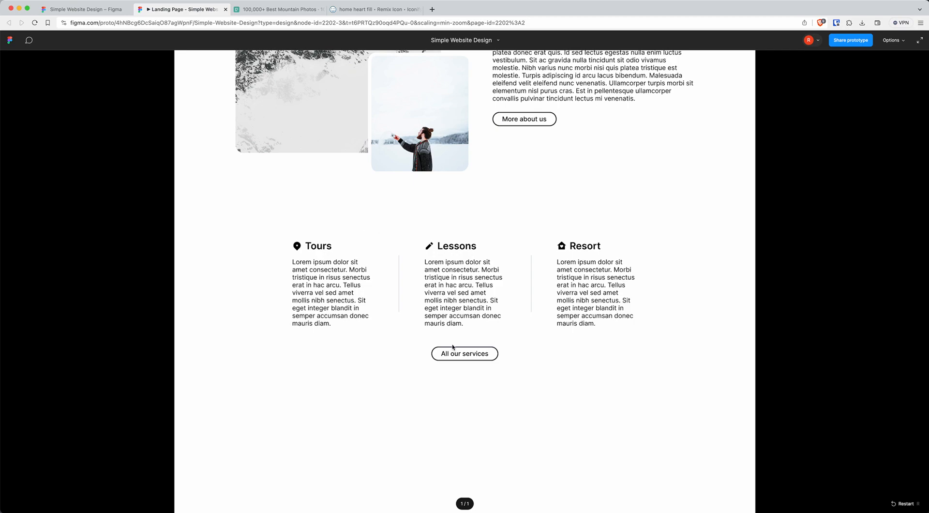
scroll(434, 407, down, 1)
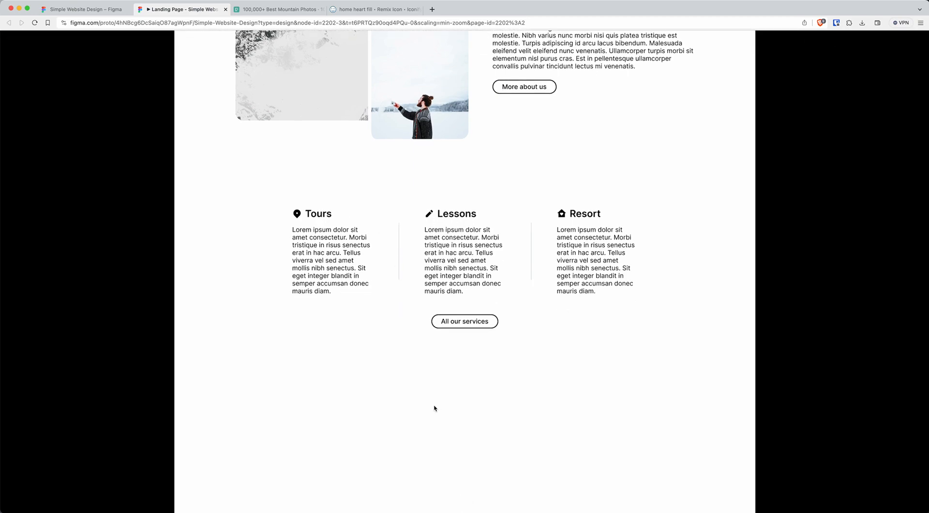
scroll(435, 403, up, 1)
click(102, 12)
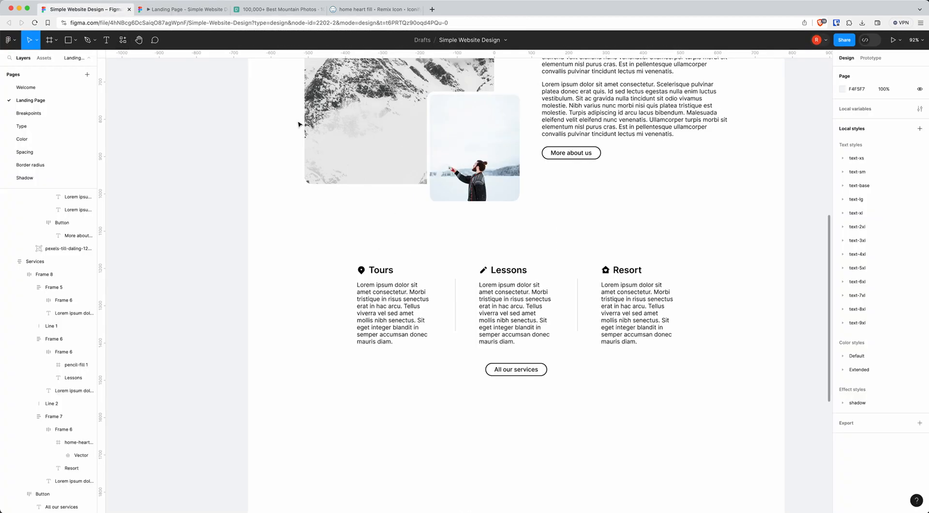
scroll(581, 391, down, 3)
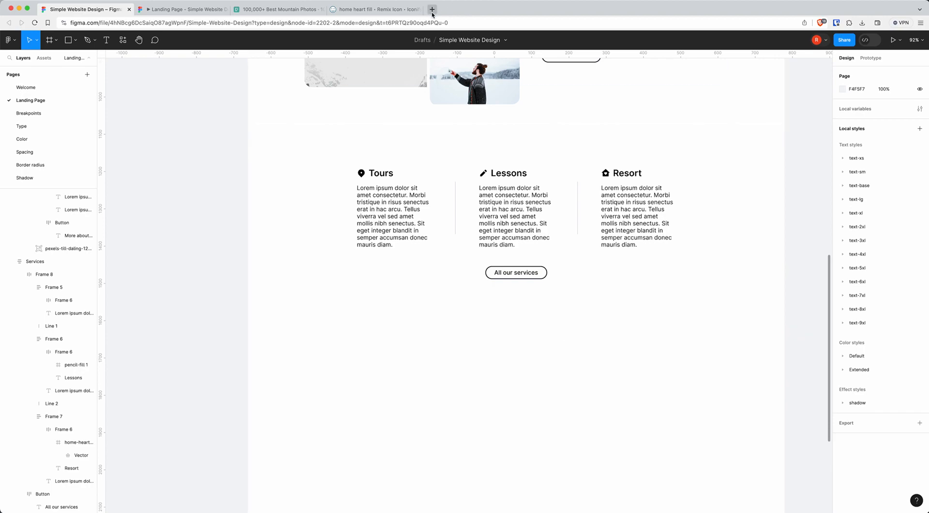
click(500, 312)
click(512, 331)
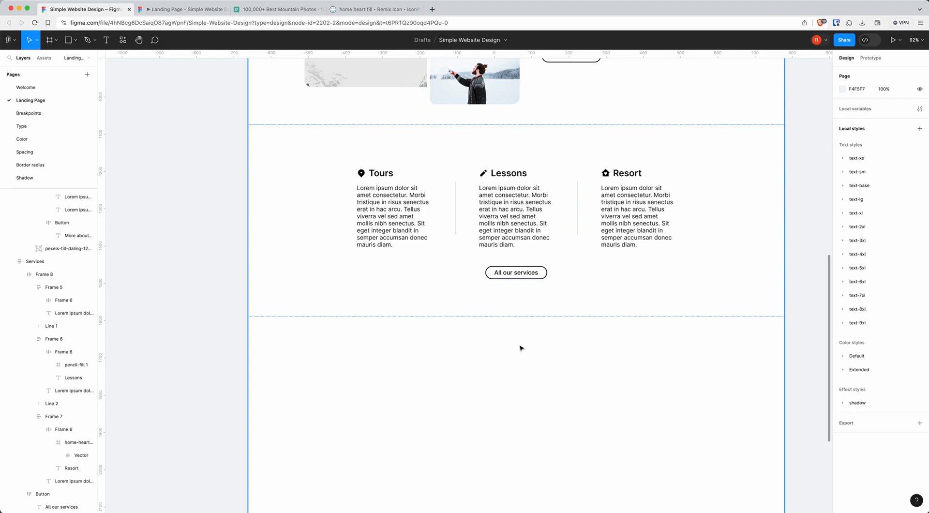
Search the web for "figma community" in a new browser tab and open the Figma Community site.
click(432, 10)
text(figma com)
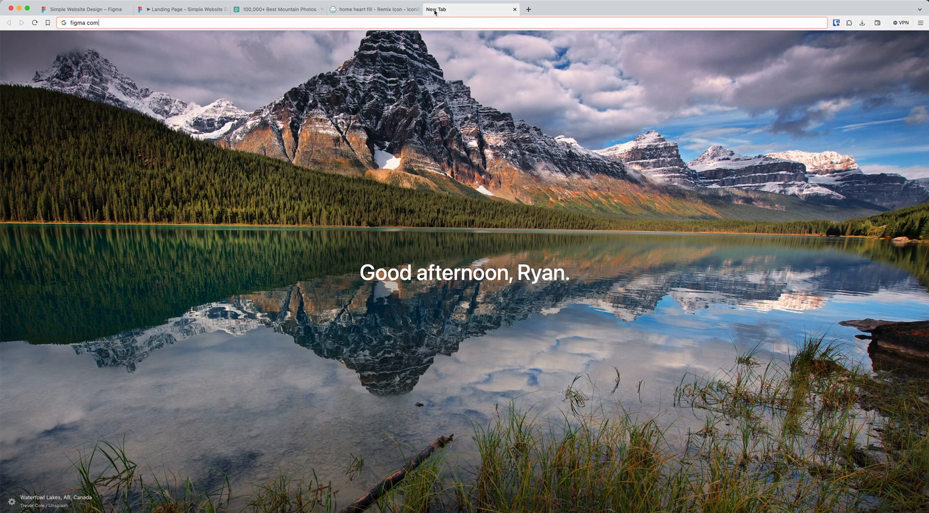
text(munity)
key(Return)
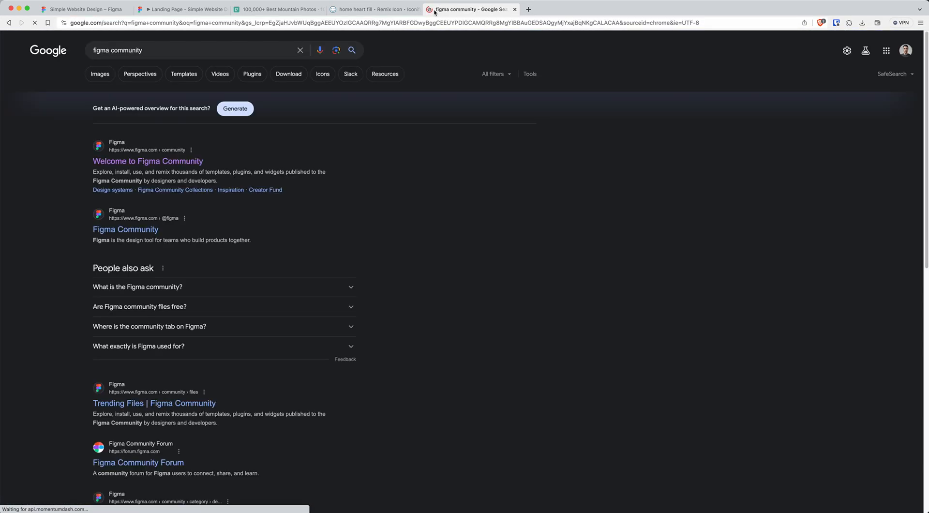
click(189, 160)
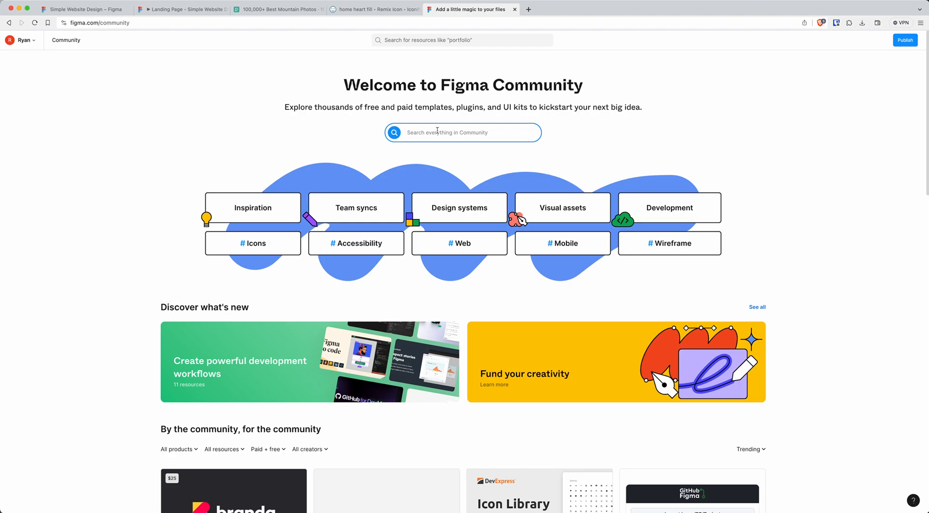
Search Figma Community for "testimonials" and open the Testimonials Daily UI 39 file in Figma.
text(testimonials)
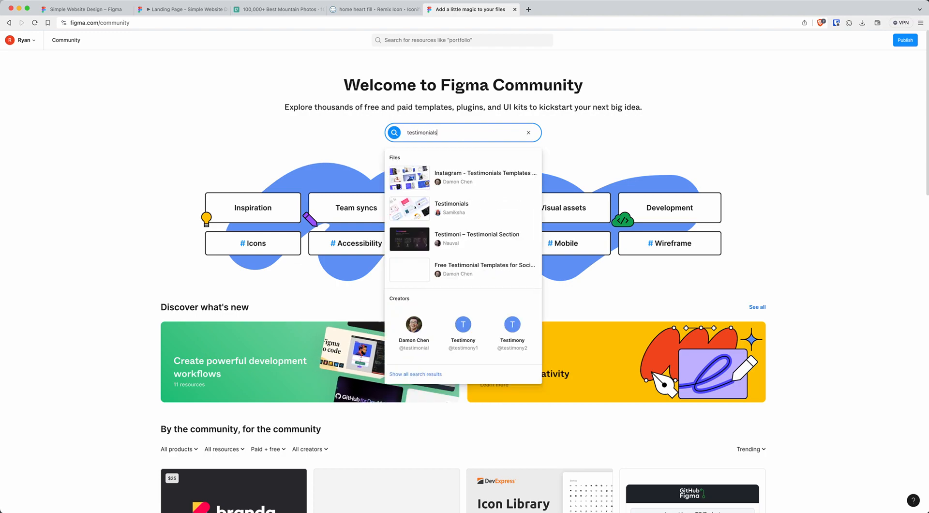
key(Return)
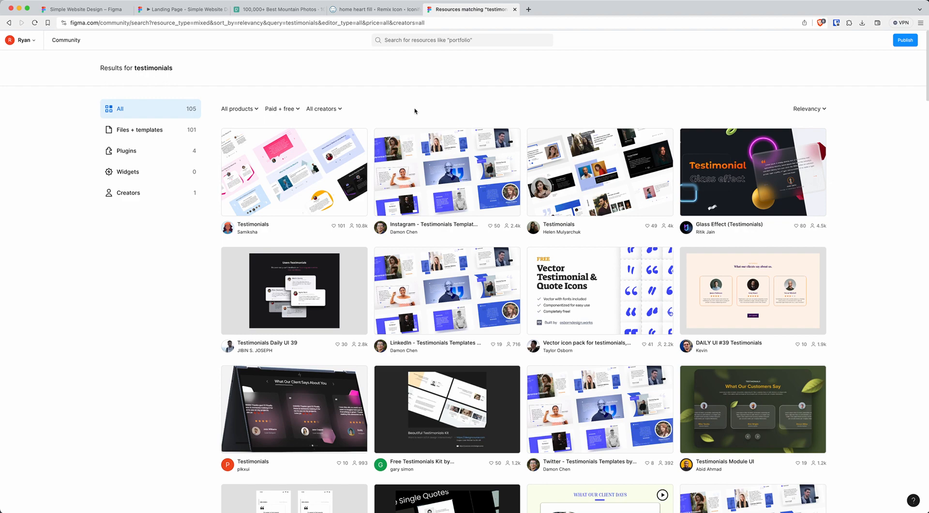
scroll(893, 333, down, 1)
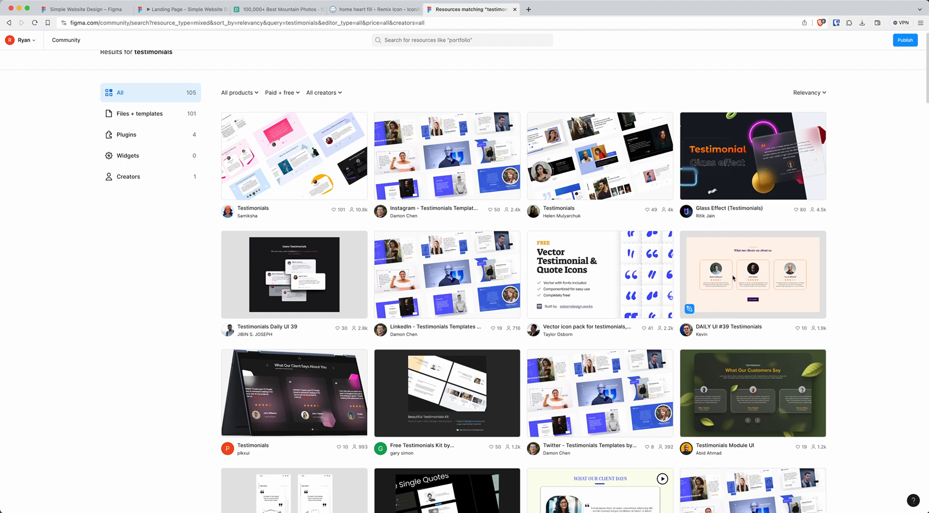
click(292, 272)
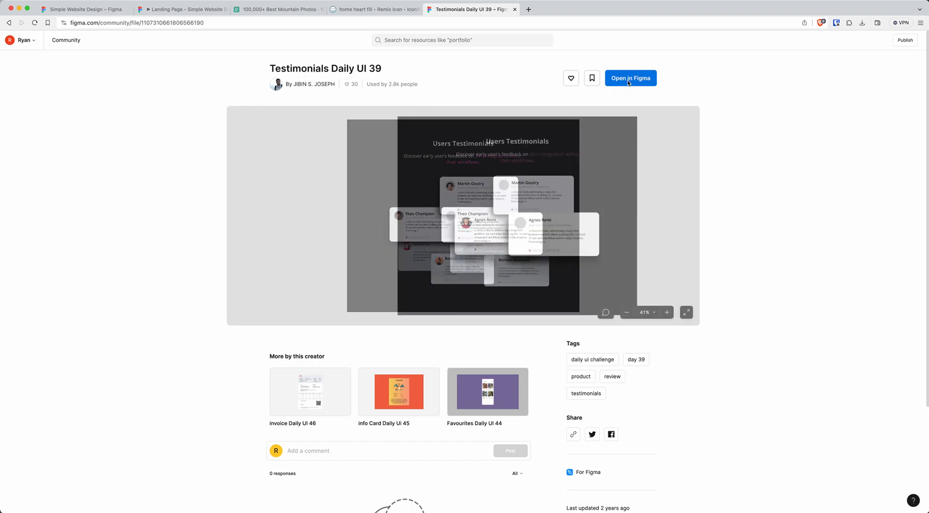
click(629, 82)
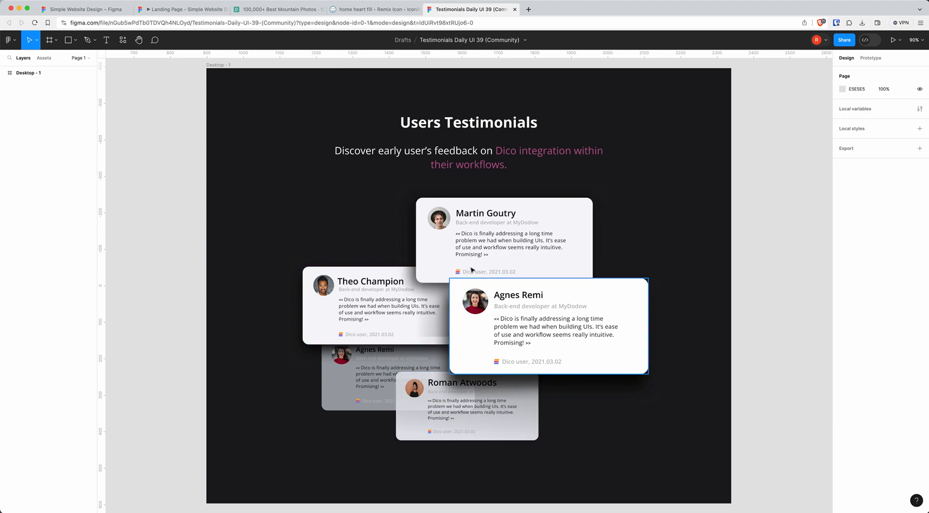
Copy the front testimonial card, group "review 1", into the Simple Website Design file and place it on empty canvas beside the landing page.
click(617, 301)
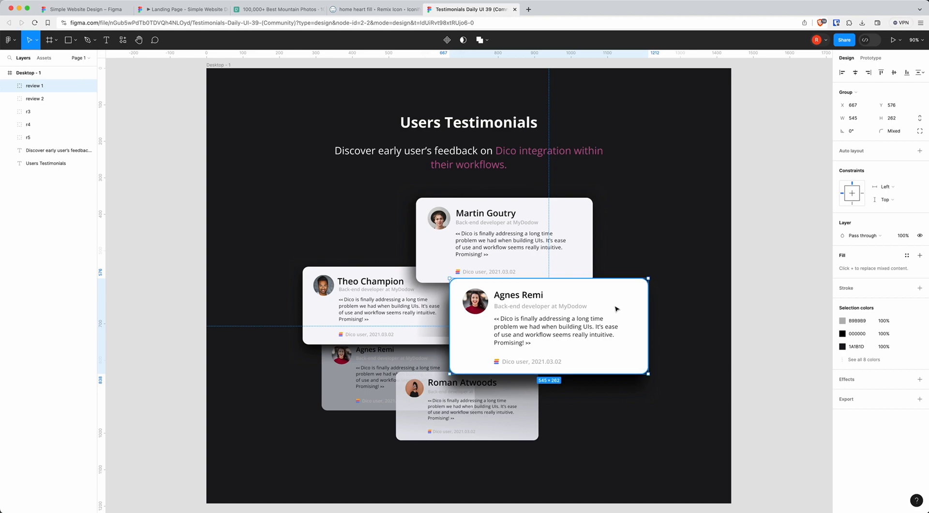
click(66, 10)
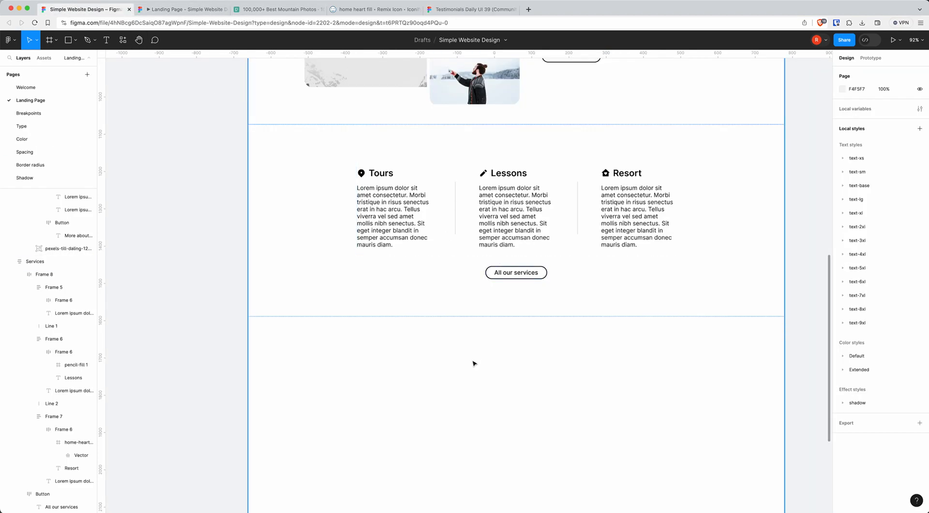
ctrl+scroll(406, 329, down, 5)
scroll(583, 308, right, 3)
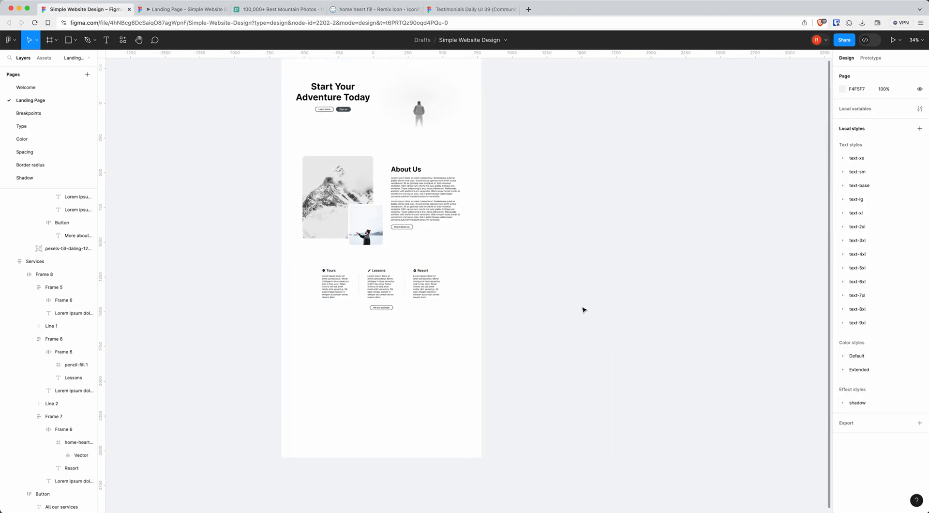
ctrl+scroll(576, 290, up, 3)
key(super+v)
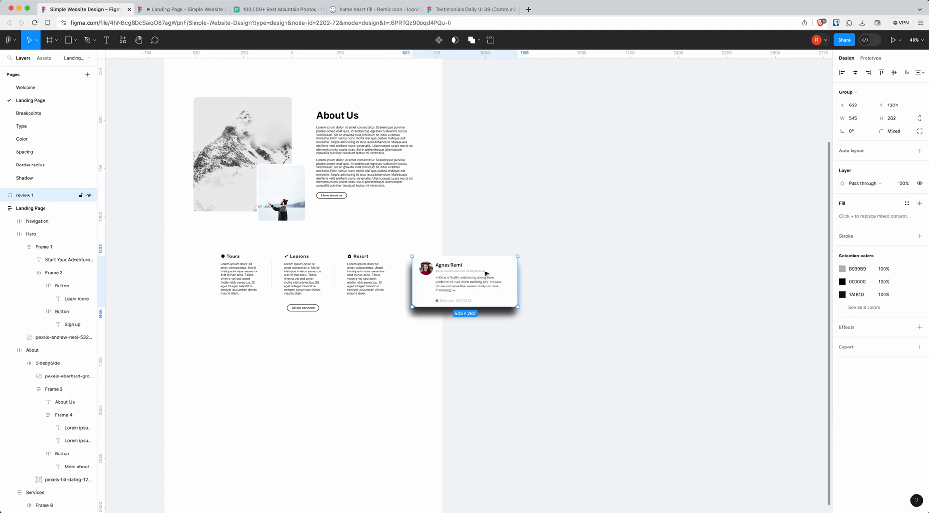
drag(486, 274, 549, 292)
ctrl+scroll(566, 334, up, 5)
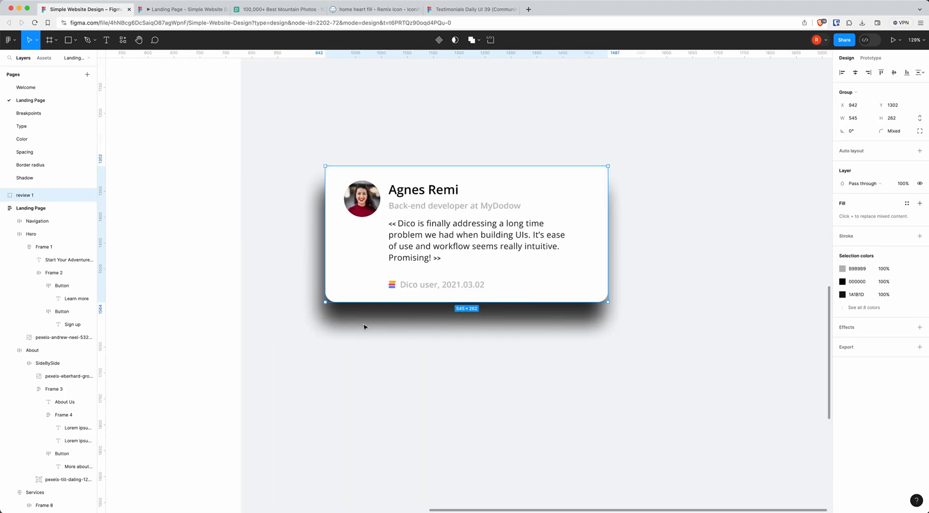
scroll(409, 361, up, 2)
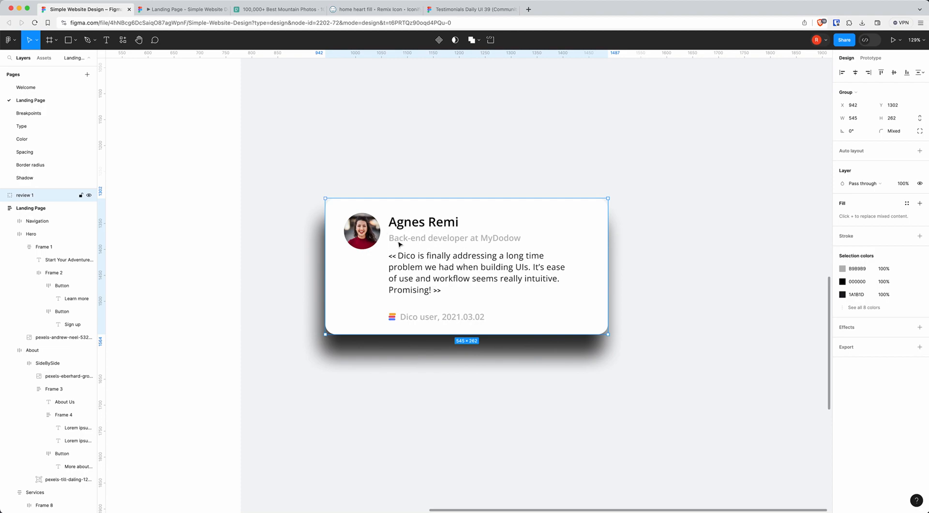
Replace the job title on the testimonial card with "Client" and move it under the reviewer's name.
click(426, 380)
click(421, 237)
double_click(414, 242)
double_click(414, 239)
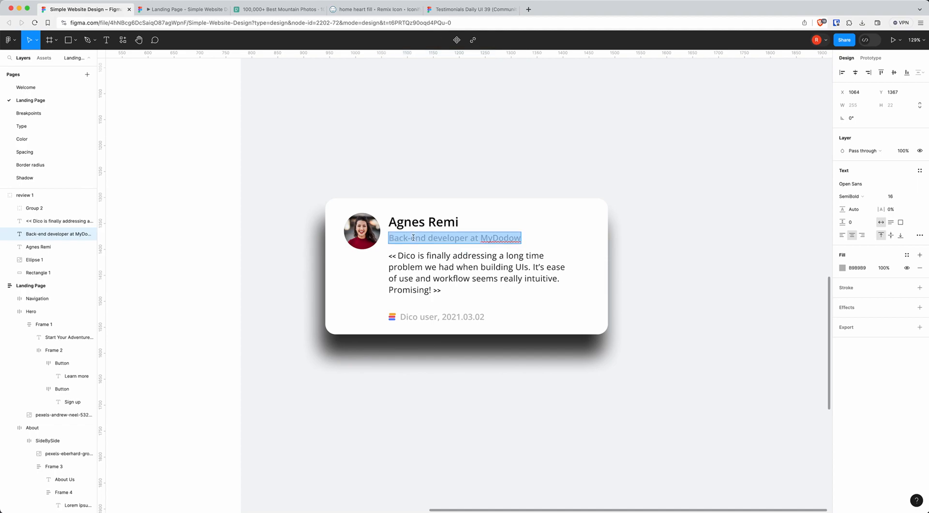
text(Client)
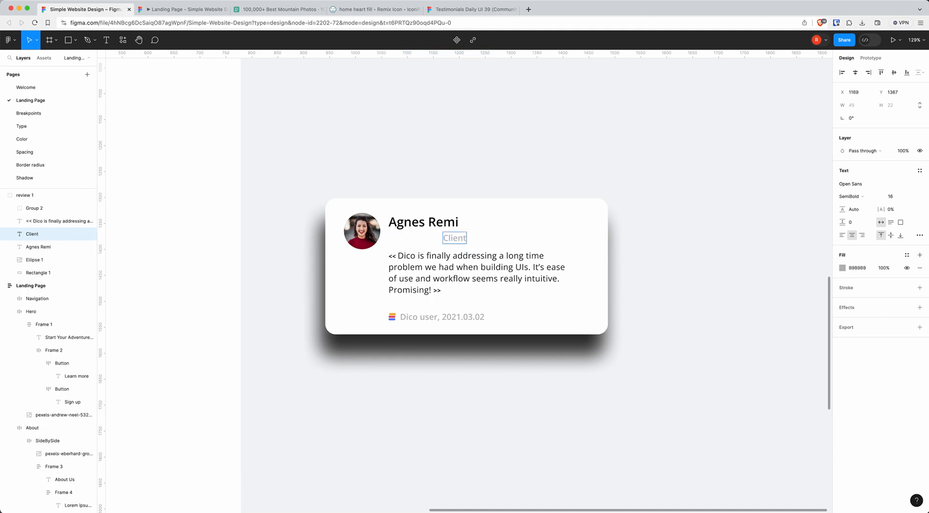
key(Escape)
drag(455, 240, 411, 245)
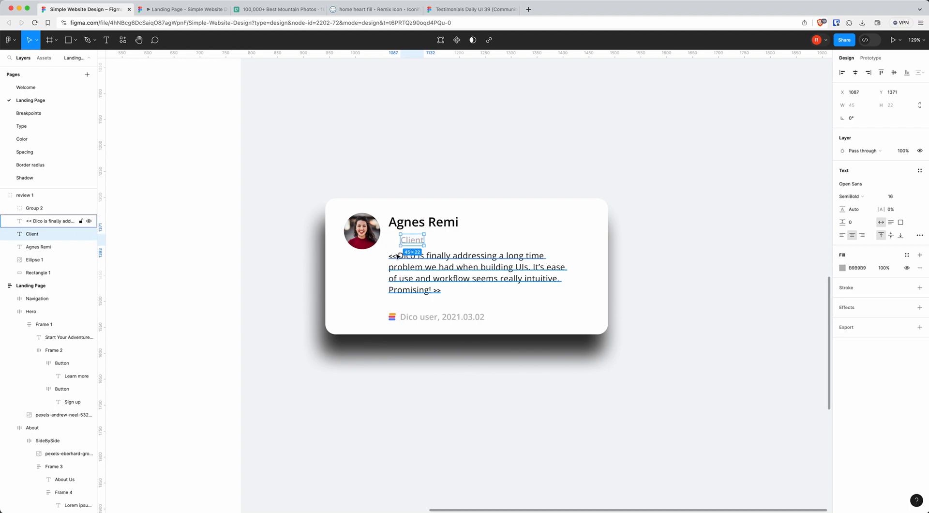
click(414, 270)
scroll(415, 278, down, 3)
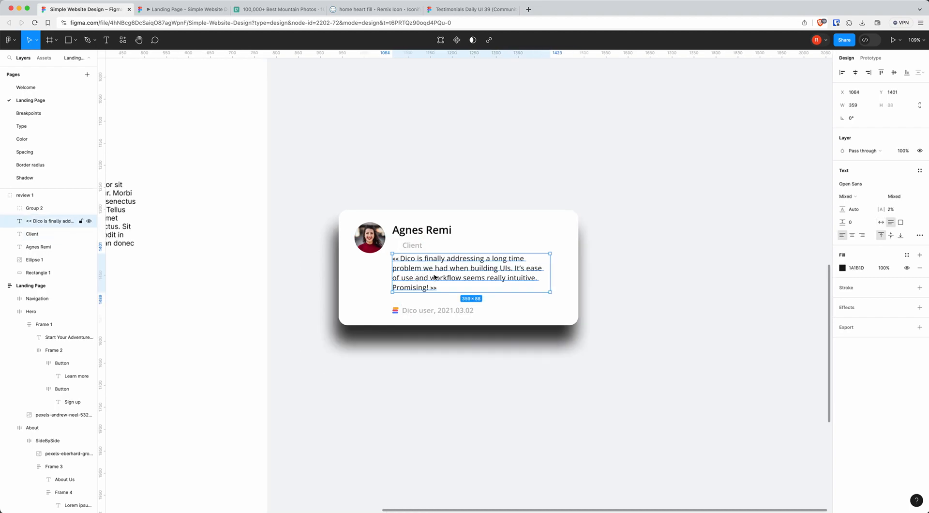
scroll(440, 278, up, 1)
scroll(464, 269, left, 3)
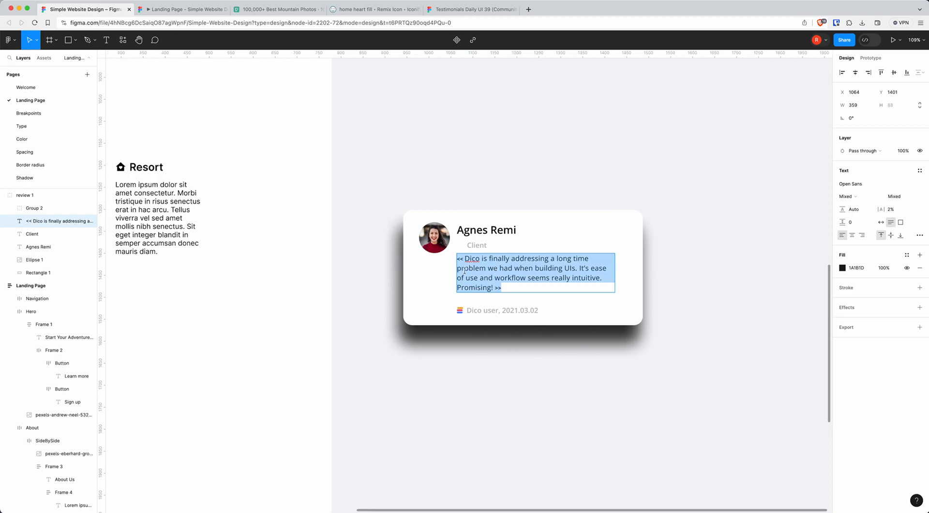
click(174, 197)
double_click(163, 195)
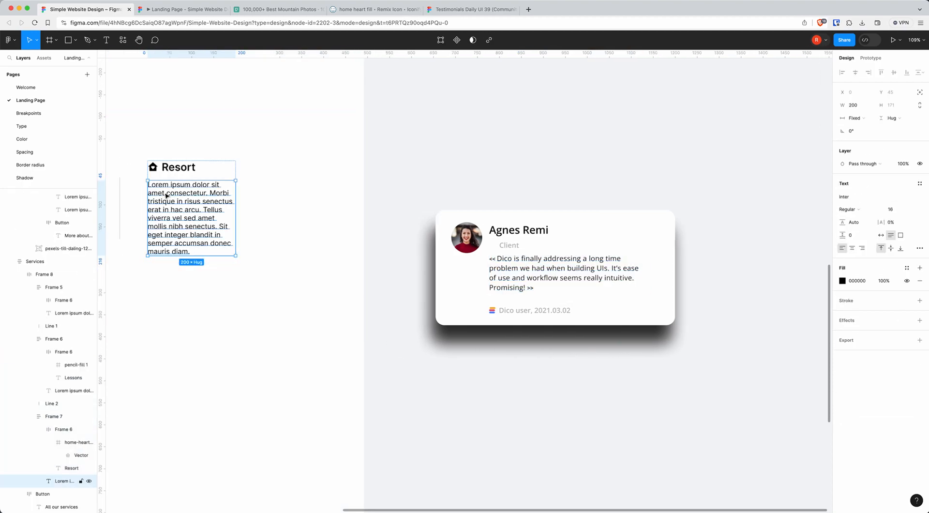
double_click(163, 194)
key(Escape)
Delete the whole quote text inside the testimonial card.
click(536, 273)
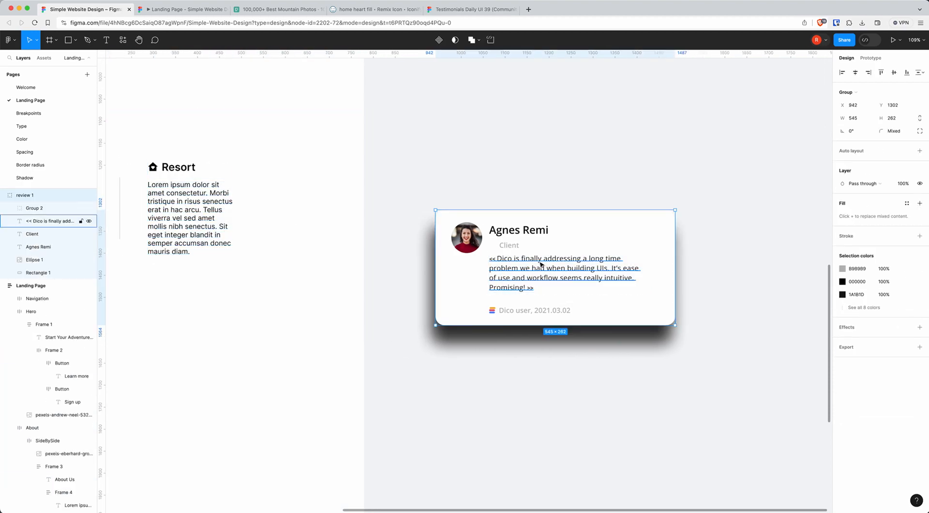
click(536, 272)
double_click(536, 272)
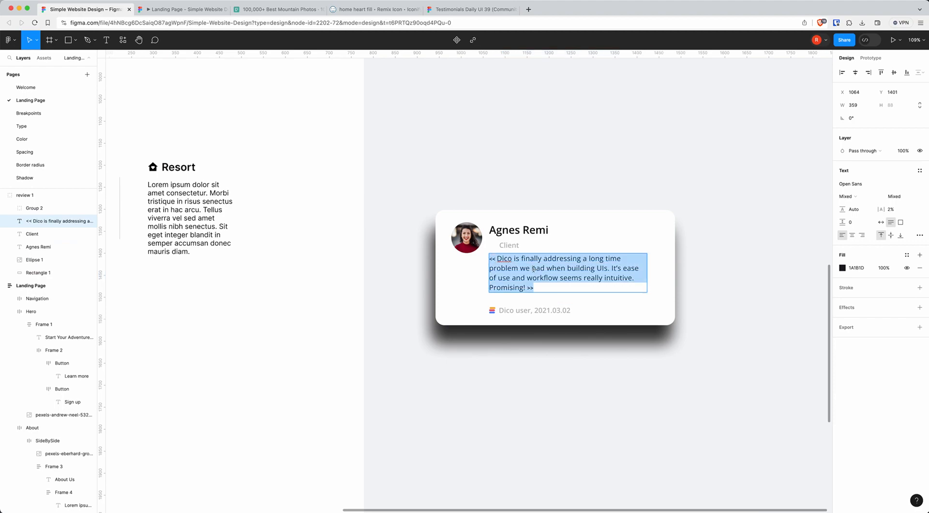
key(BackSpace)
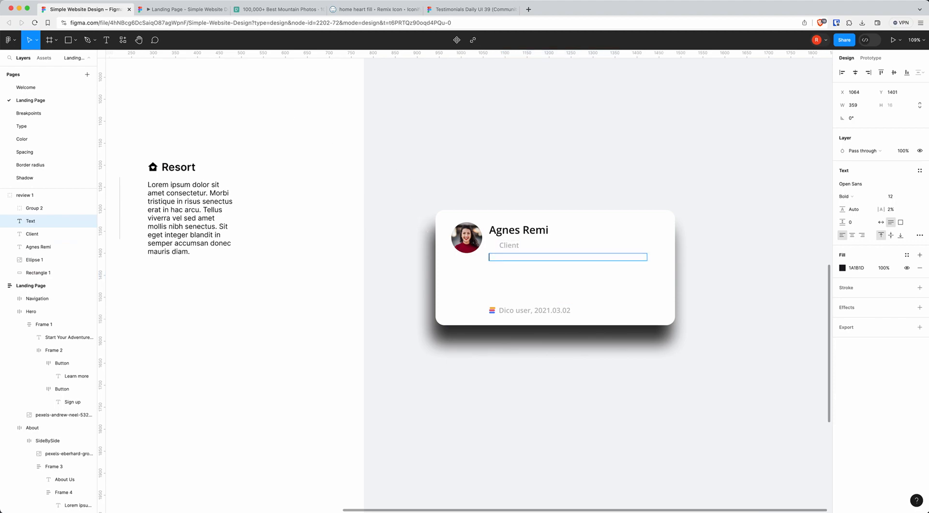
Add a new text layer below "Client" on the card and fill it with 1 paragraph generated by the Lorem Ipsum plugin.
click(108, 41)
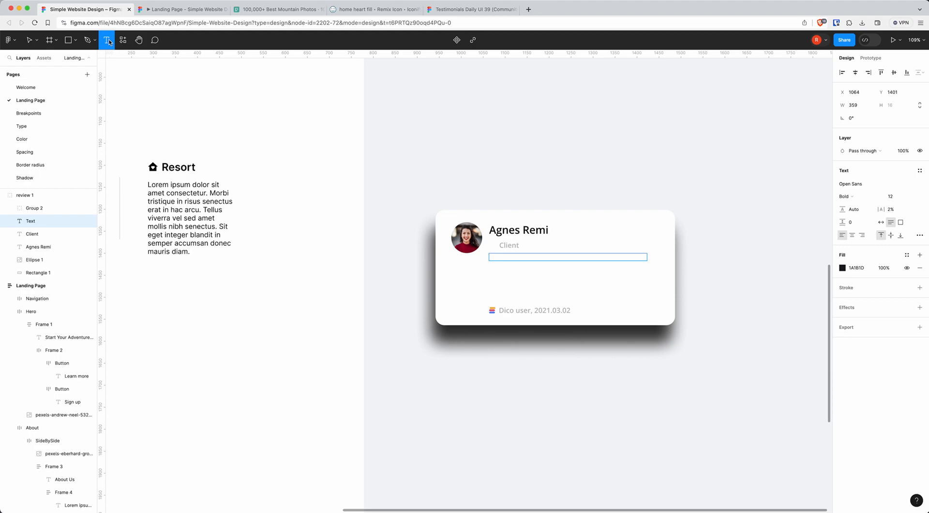
click(123, 39)
click(178, 117)
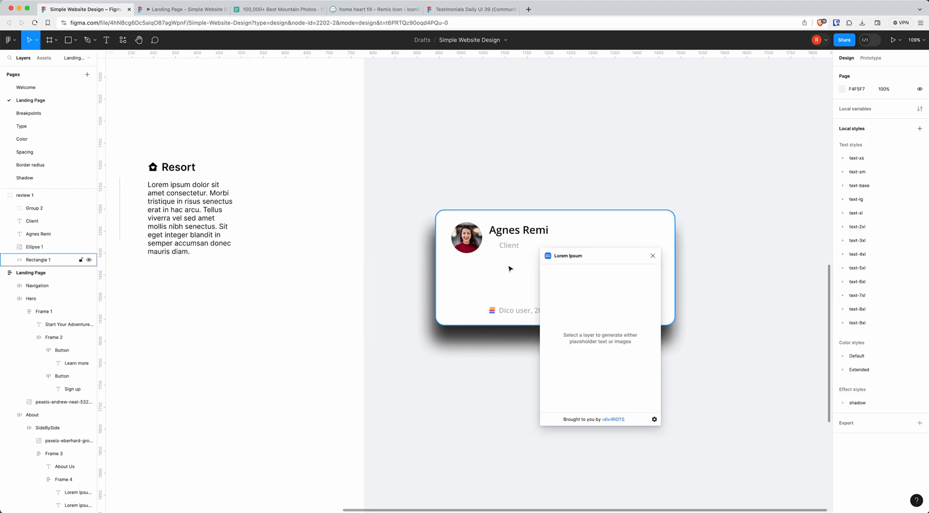
click(494, 262)
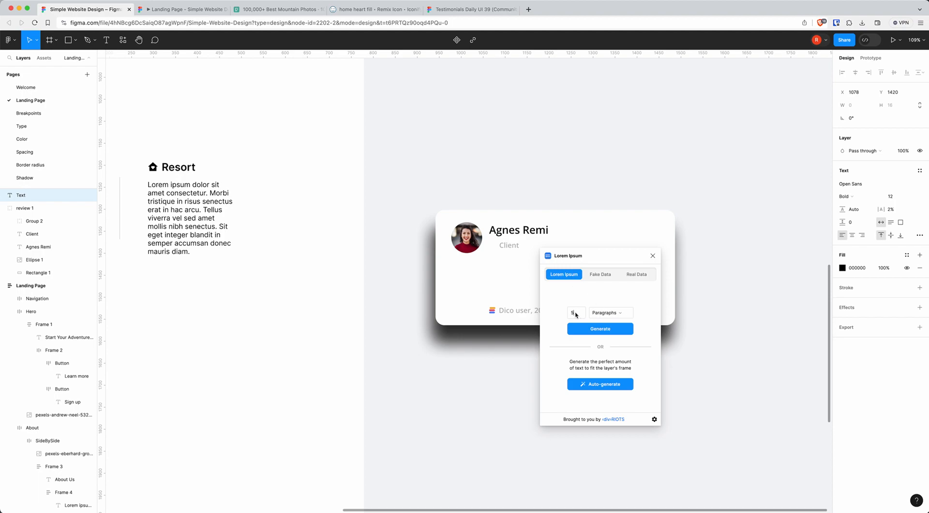
click(593, 329)
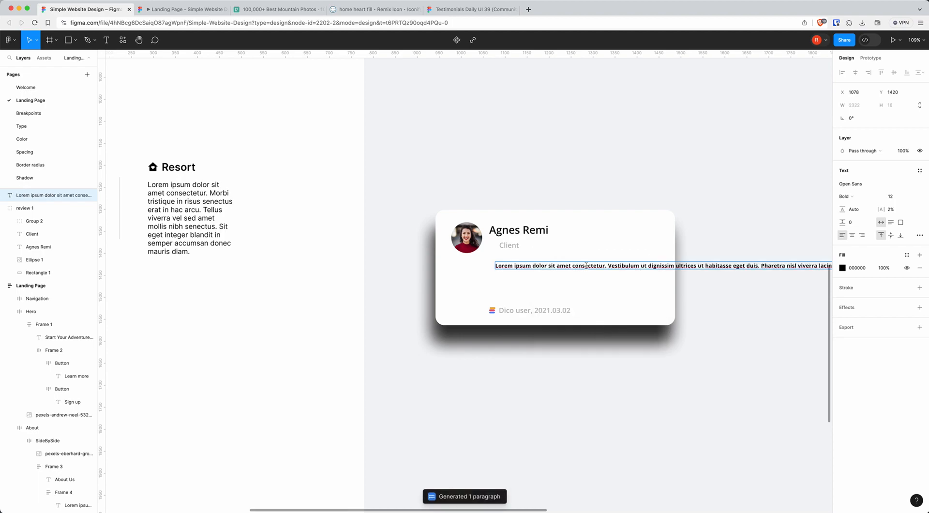
Wrap the Lorem ipsum text on the testimonial card in an auto layout frame with a fixed width of 400.
key(shift+a)
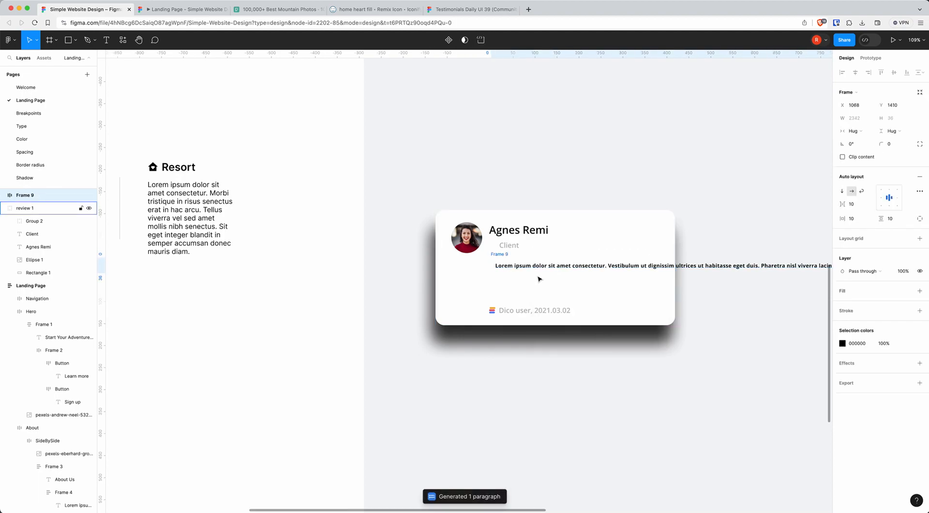
click(861, 131)
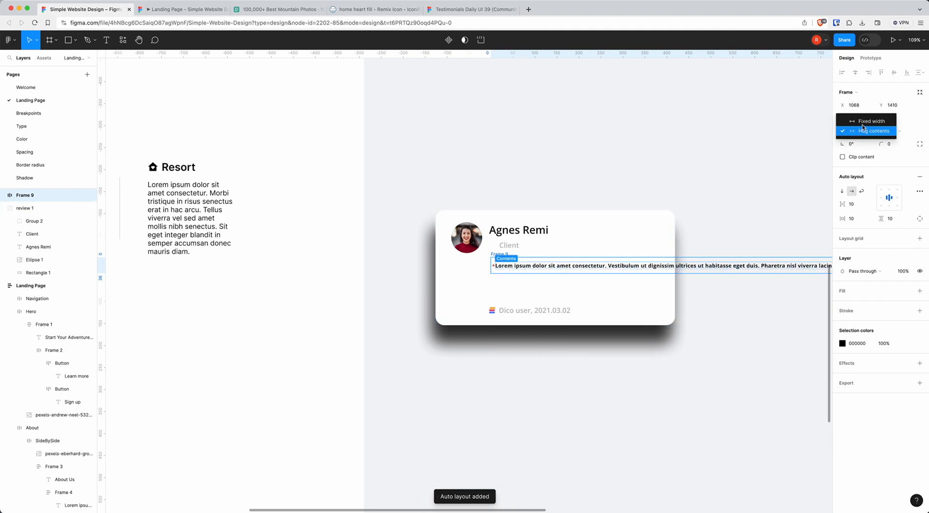
click(856, 122)
click(858, 118)
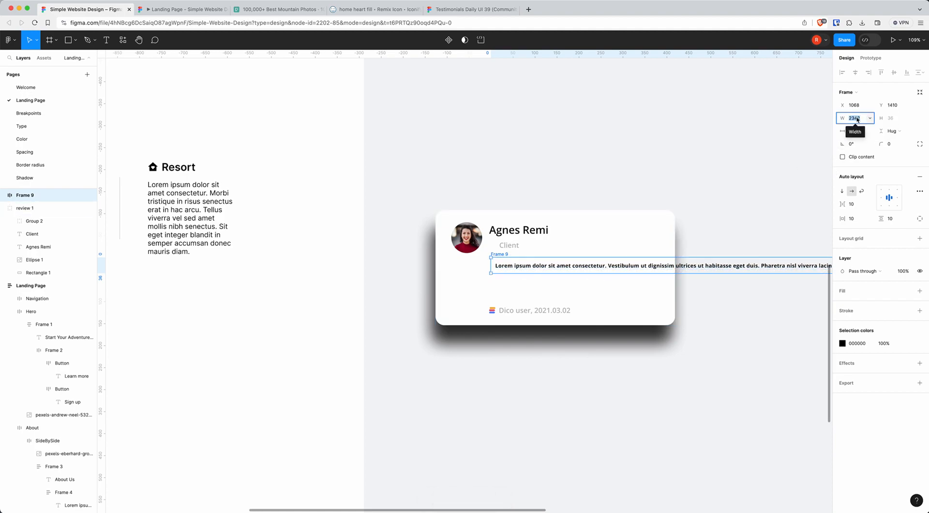
text(400)
key(Return)
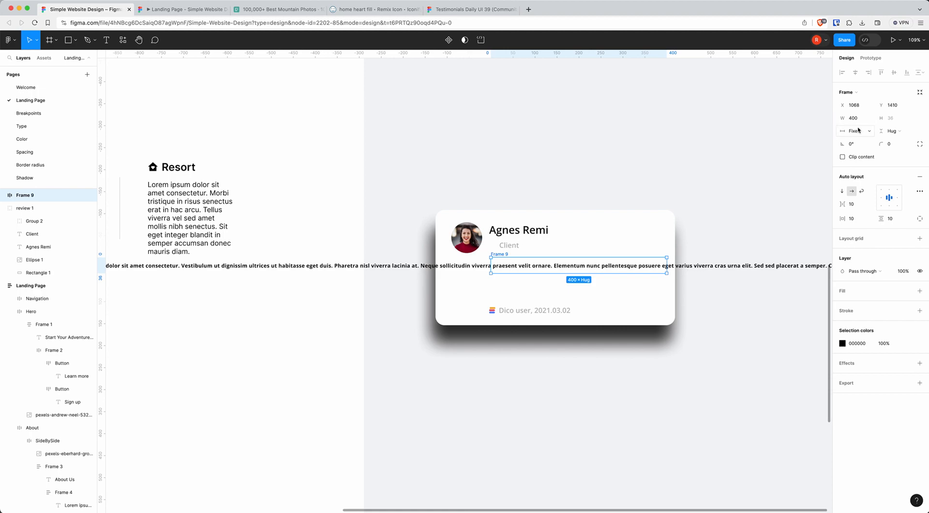
Give the Lorem ipsum text layer inside its new frame a fixed width of 400 so it wraps.
click(2, 195)
click(29, 208)
click(856, 118)
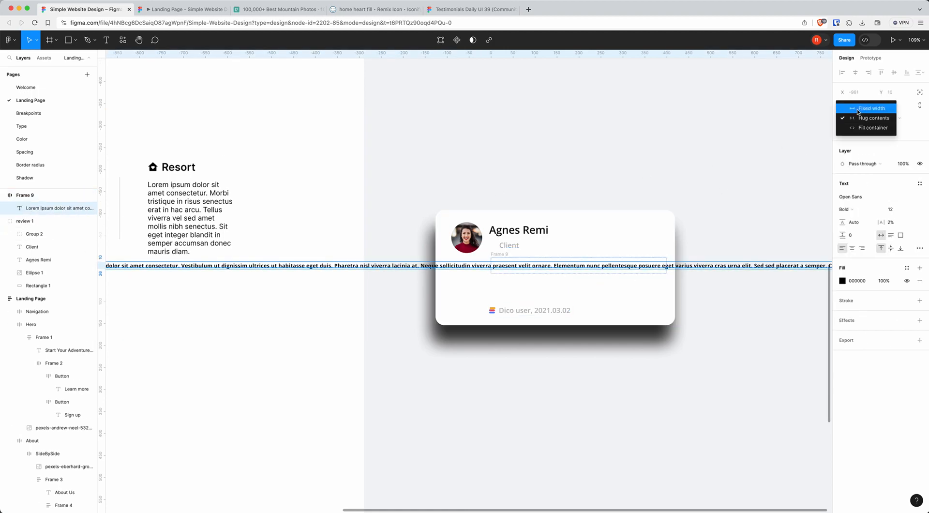
click(858, 111)
click(854, 106)
text(400)
key(Return)
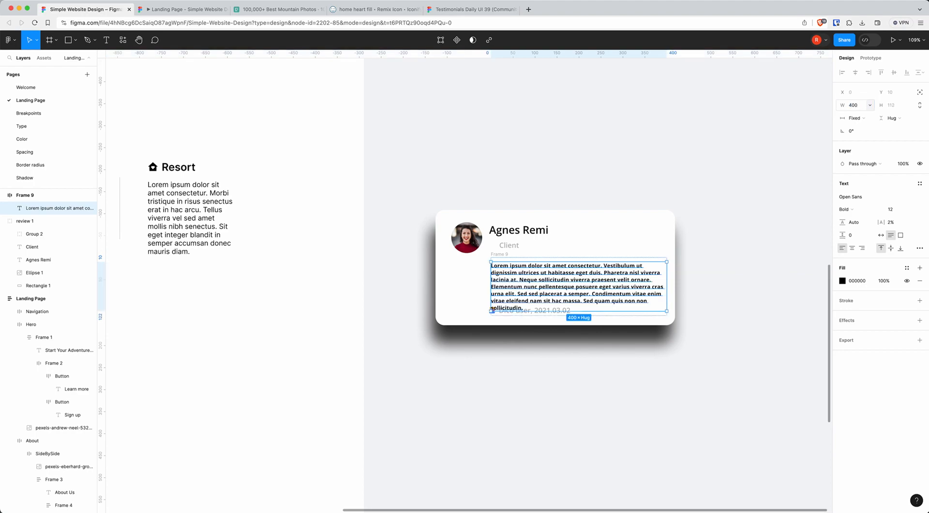
Change the font weight of the card's Lorem ipsum paragraph to Regular.
click(545, 273)
click(845, 209)
click(854, 191)
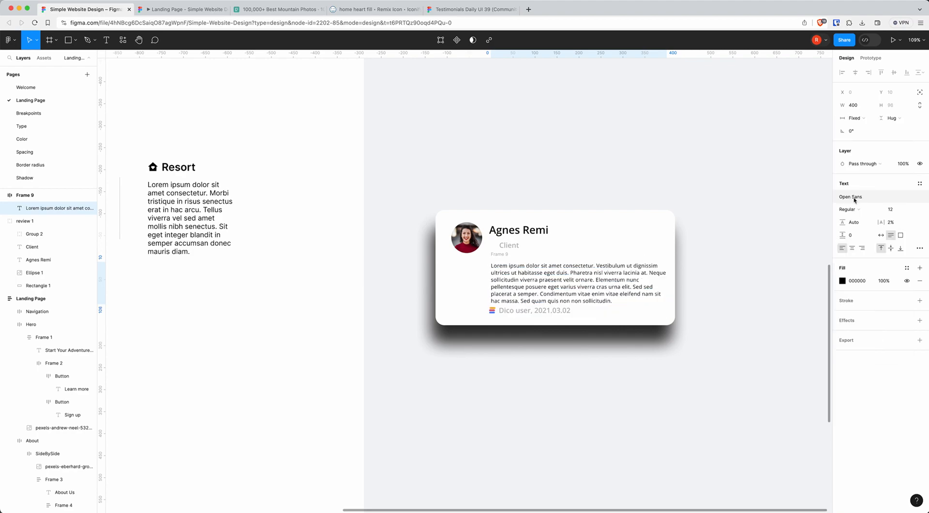
Nudge the paragraph frame up to X 1059, Y 1400 and set its item spacing and its horizontal and vertical padding to 0.
drag(499, 255, 495, 251)
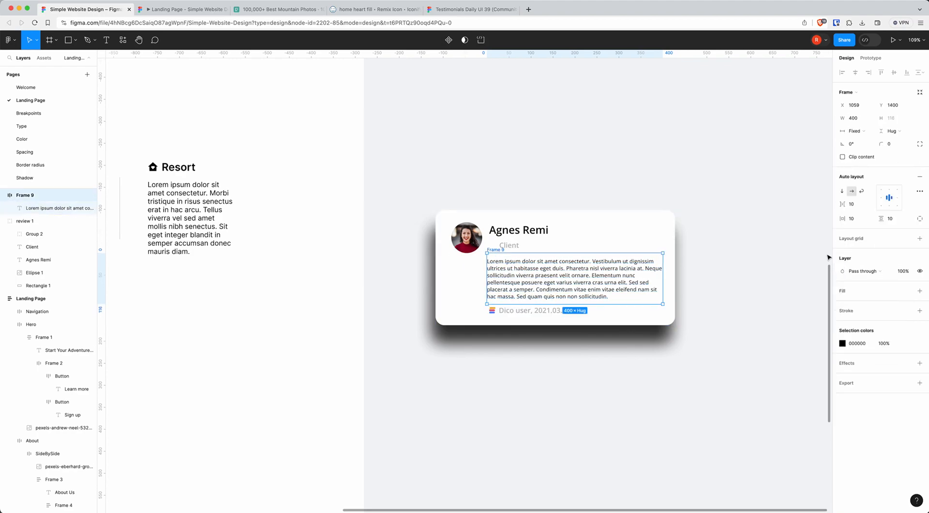
click(853, 206)
text(0)
click(852, 220)
click(891, 221)
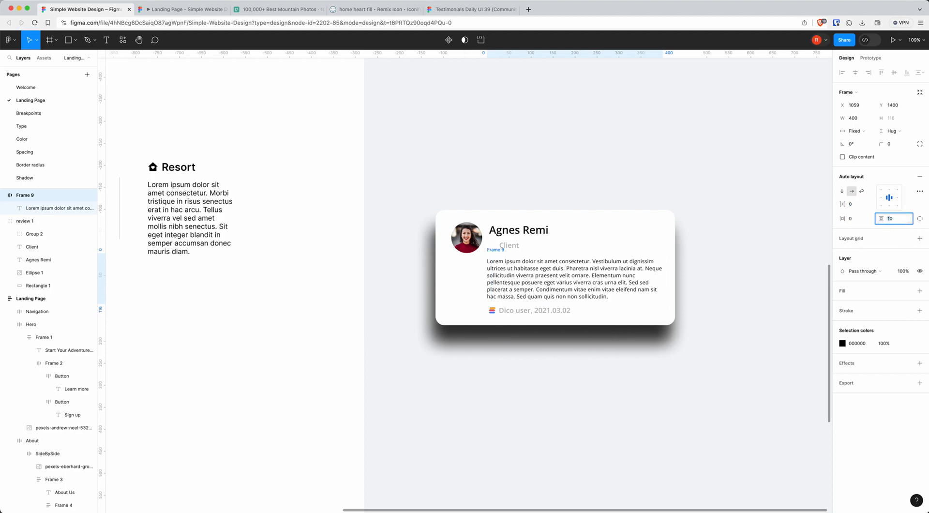
text(0)
key(Return)
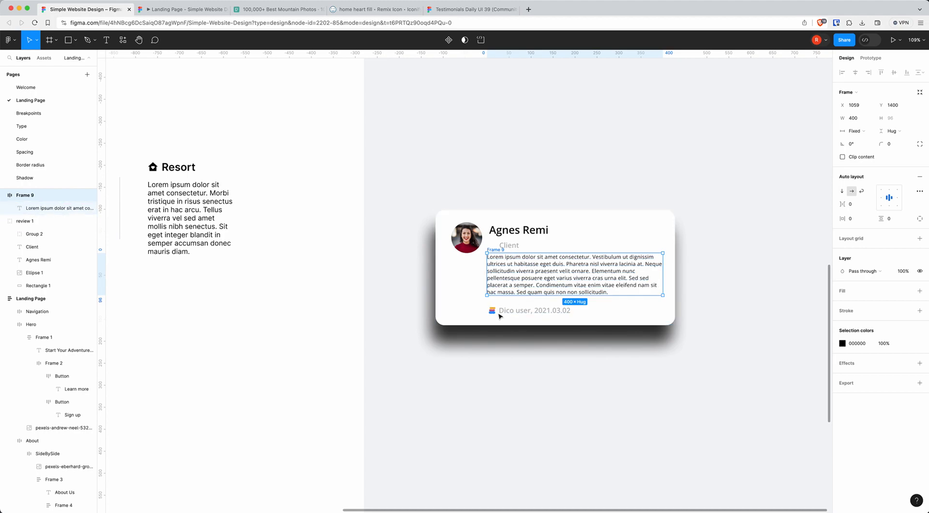
Delete the "Dico user, 2021.03.02" text and the three coloured bars of the icon beside it from the card.
scroll(500, 316, up, 5)
click(515, 312)
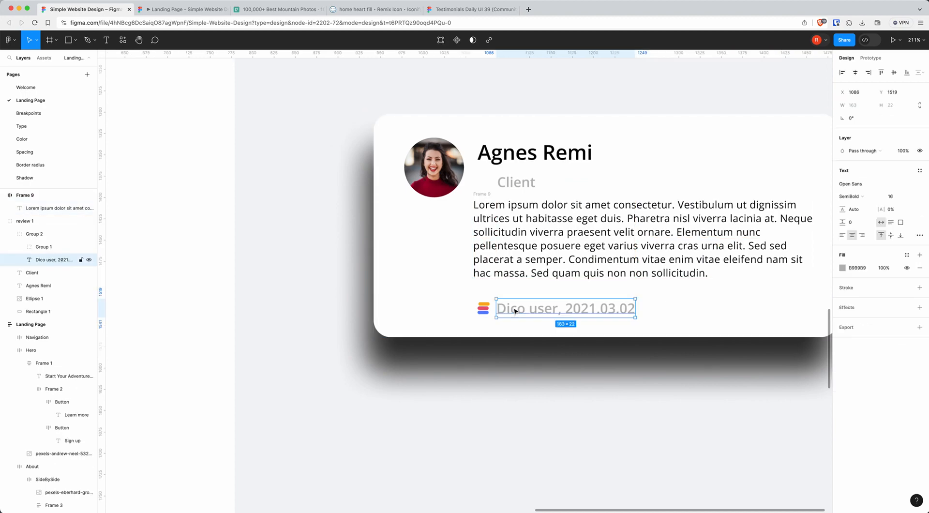
key(Delete)
double_click(484, 304)
scroll(483, 316, up, 3)
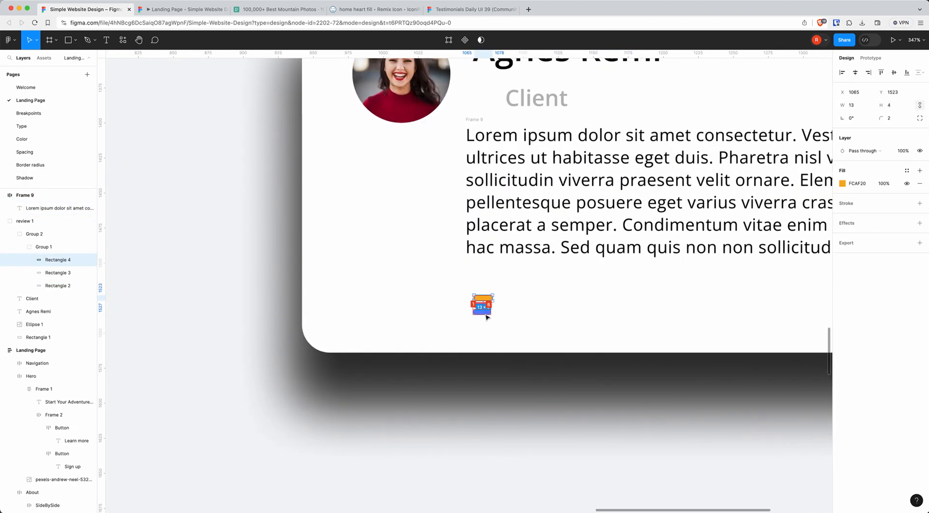
scroll(474, 303, up, 1)
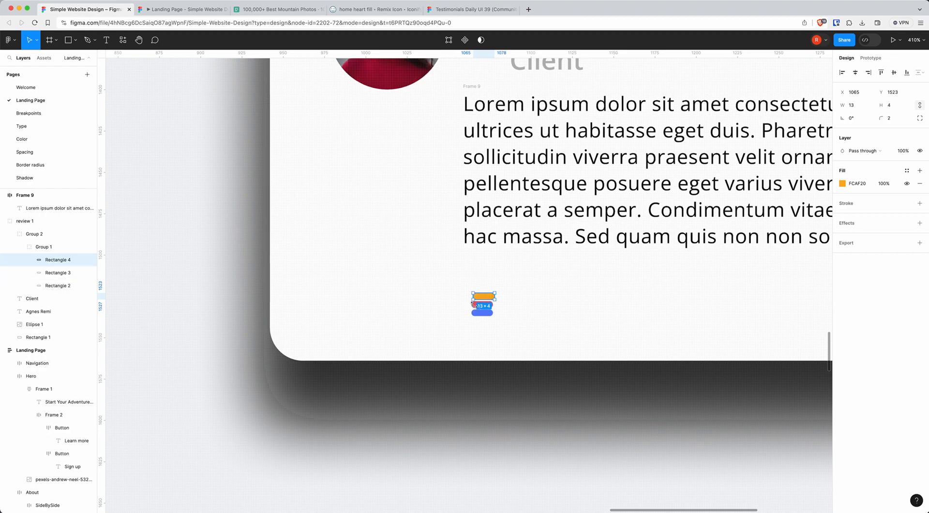
shift+click(479, 310)
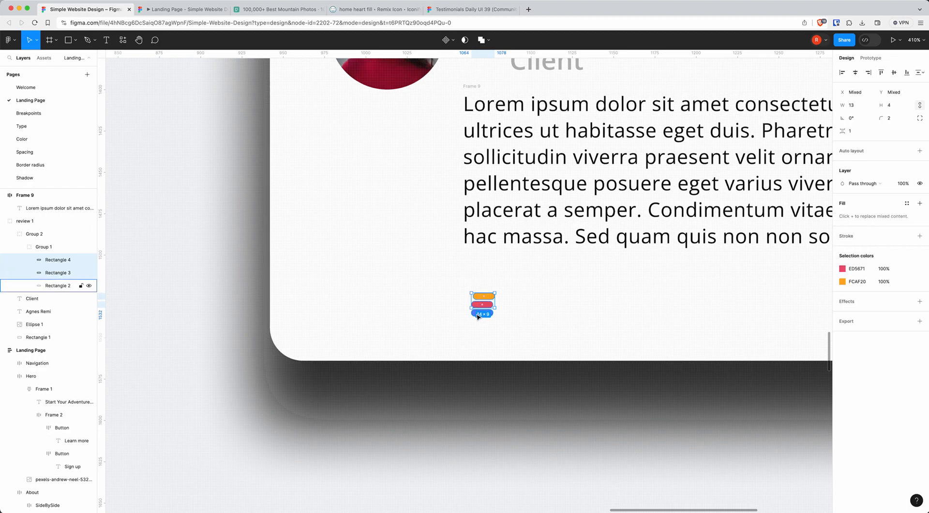
shift+click(489, 314)
key(Escape)
Duplicate the navigation bar's "logo 1" frame and place the copy on the canvas just above the testimonial card.
scroll(565, 336, down, 10)
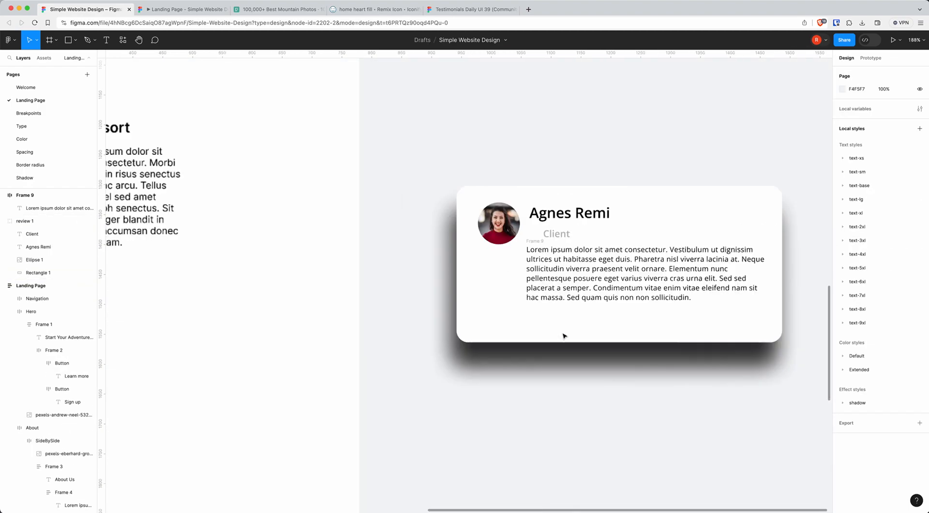
scroll(467, 295, up, 3)
scroll(381, 181, up, 5)
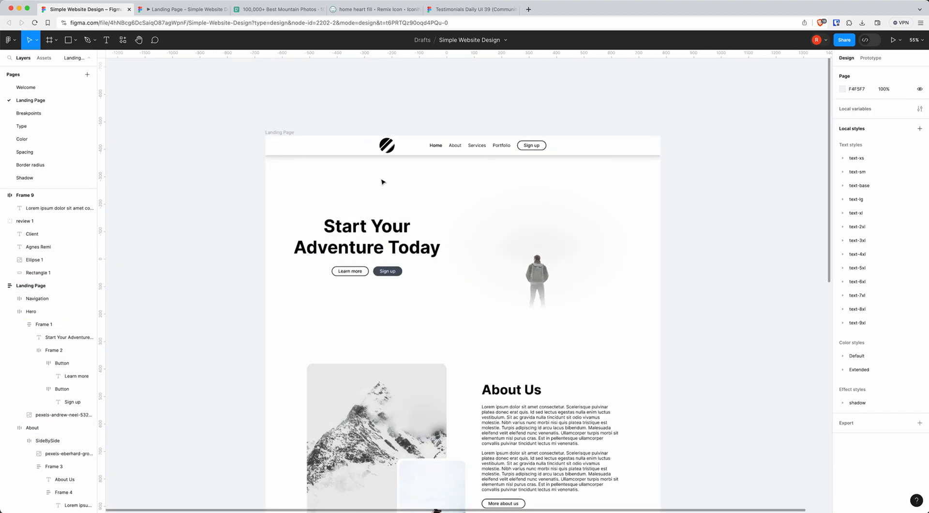
super+click(386, 134)
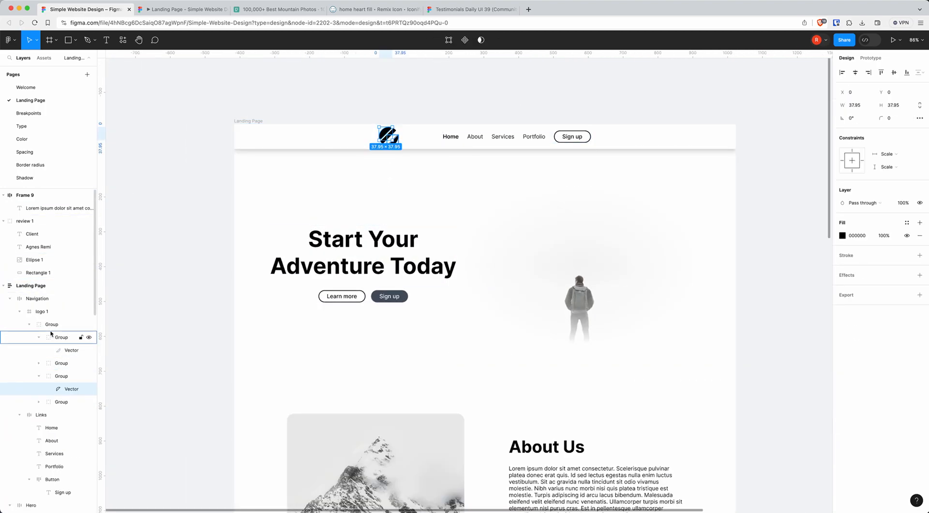
click(49, 311)
drag(388, 137, 804, 436)
scroll(784, 445, right, 5)
scroll(726, 431, down, 3)
scroll(666, 406, down, 5)
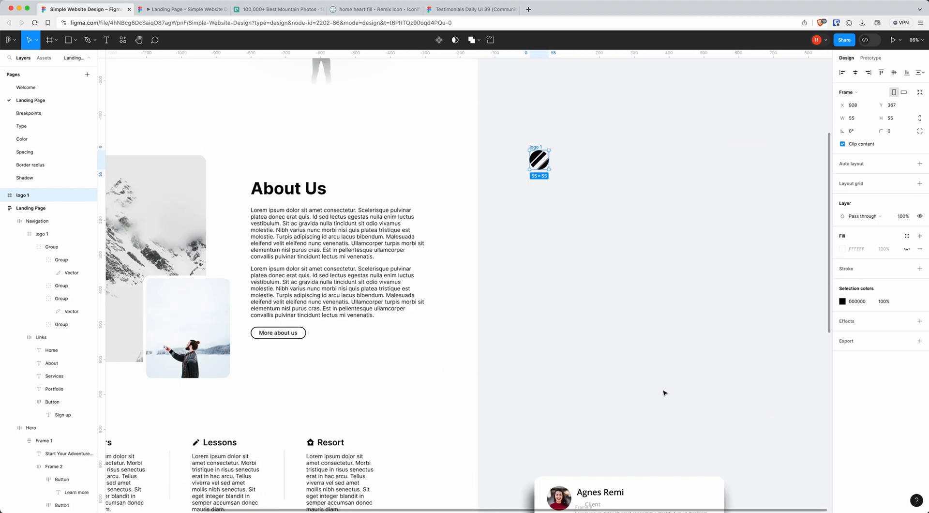
scroll(630, 315, up, 2)
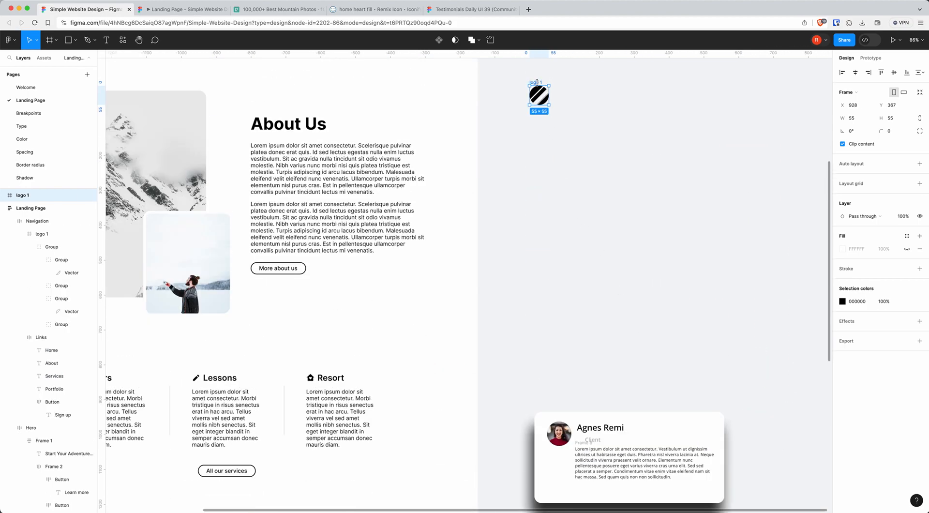
drag(536, 82, 580, 387)
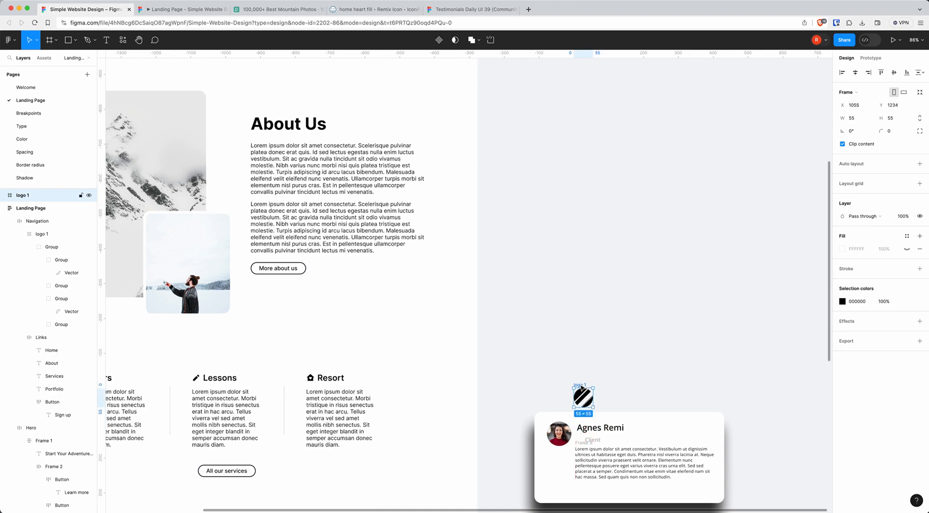
Move the logo copy onto the card beside "Client" and combine the two in an auto layout row.
scroll(583, 392, up, 10)
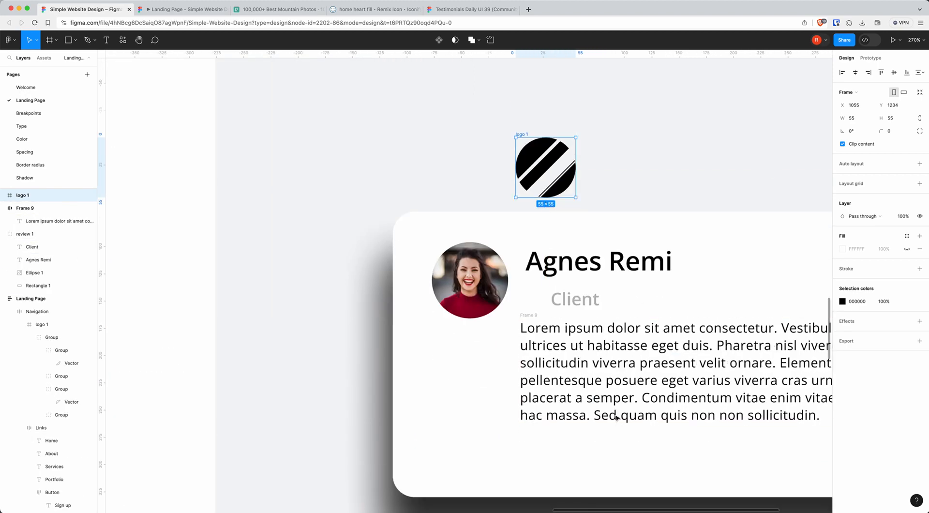
scroll(617, 417, down, 5)
drag(568, 259, 551, 348)
shift+click(595, 349)
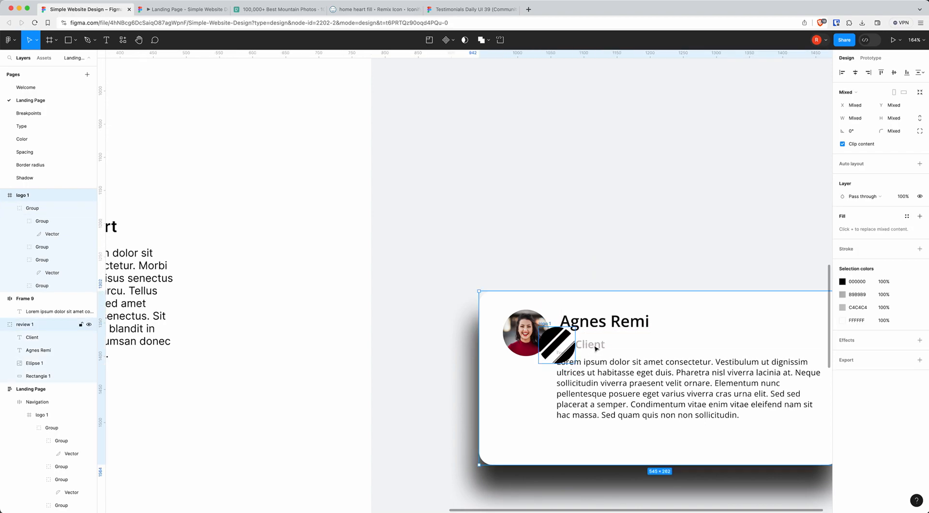
click(571, 279)
click(558, 345)
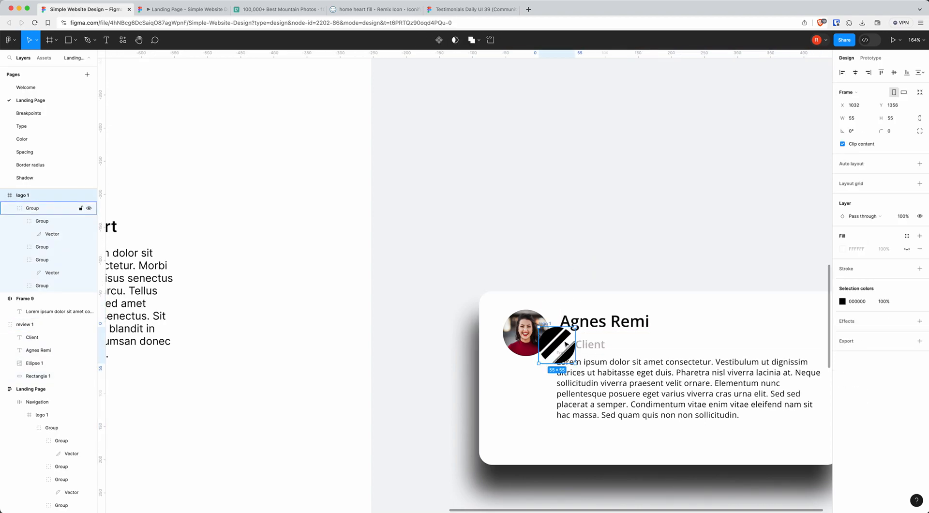
shift+click(594, 347)
key(shift+a)
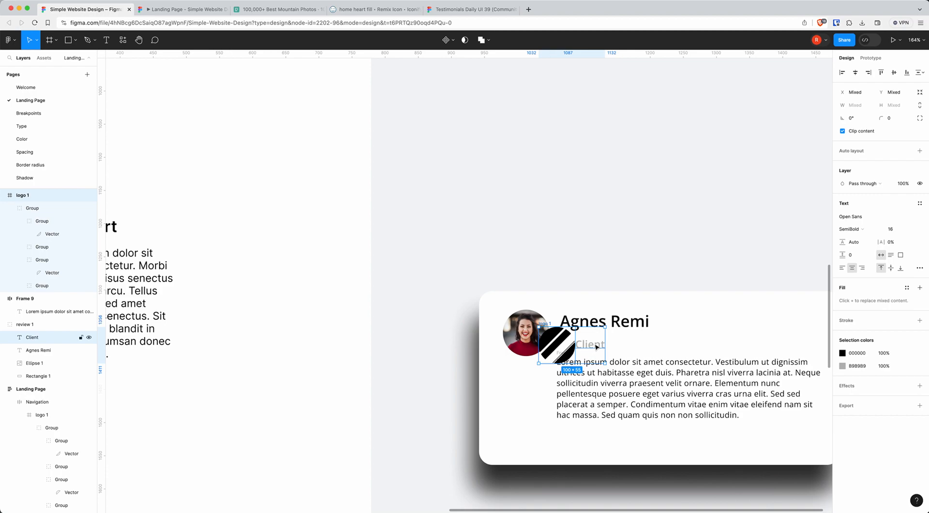
Shrink the card's logo to about 26 × 26 and set the spacing between it and "Client" to 8.
click(564, 342)
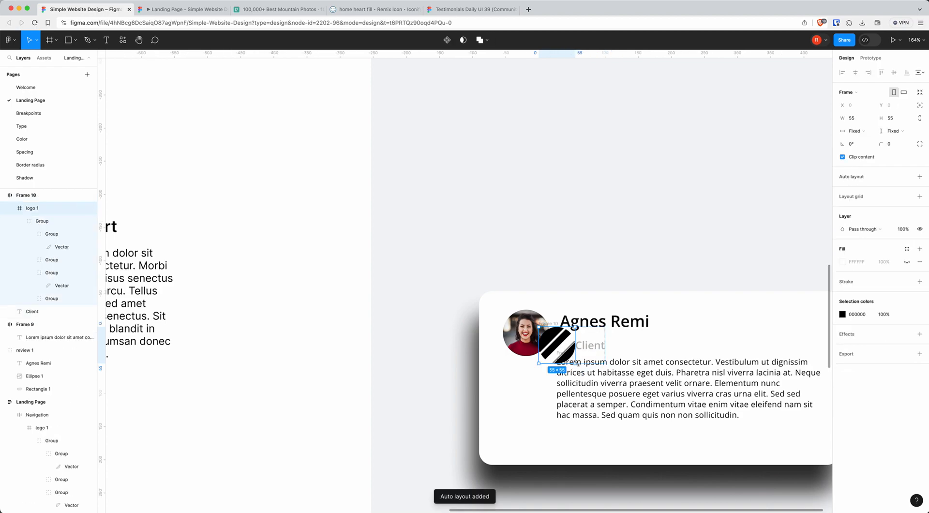
drag(576, 364, 554, 338)
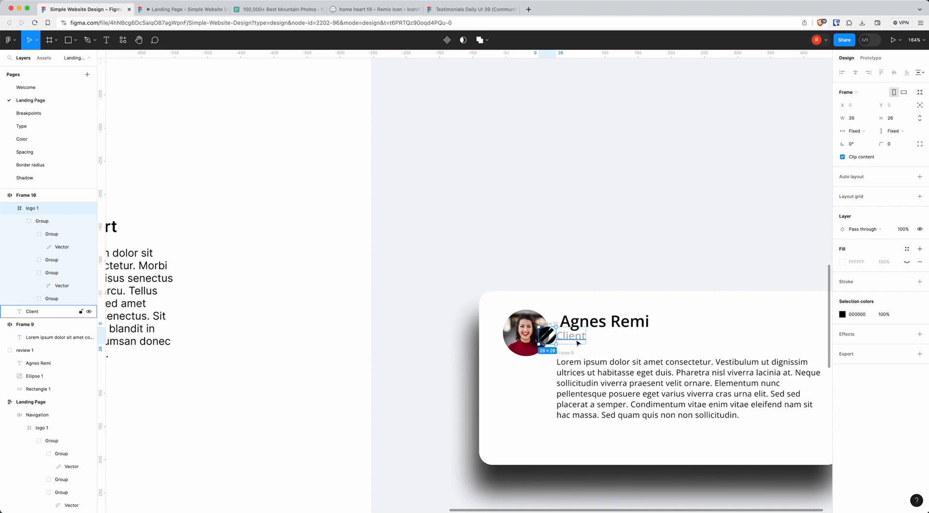
click(26, 195)
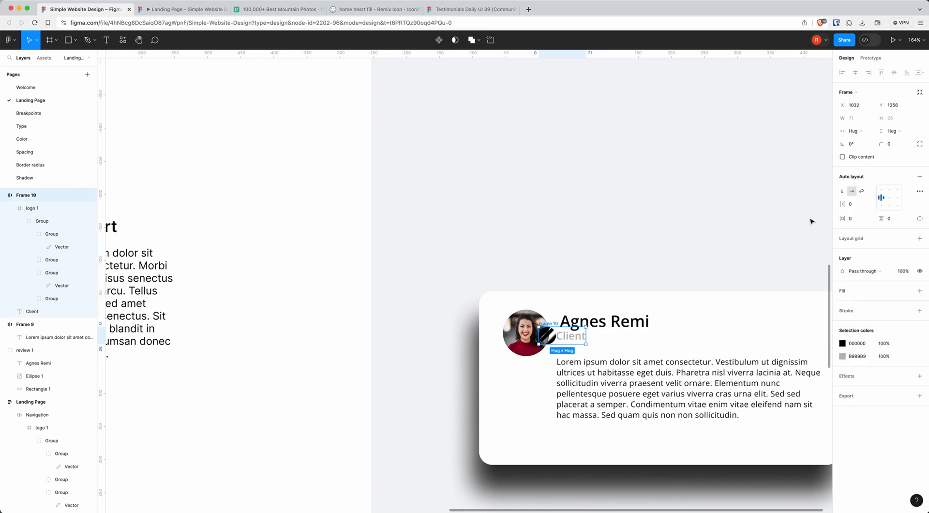
click(853, 205)
text(8)
key(Return)
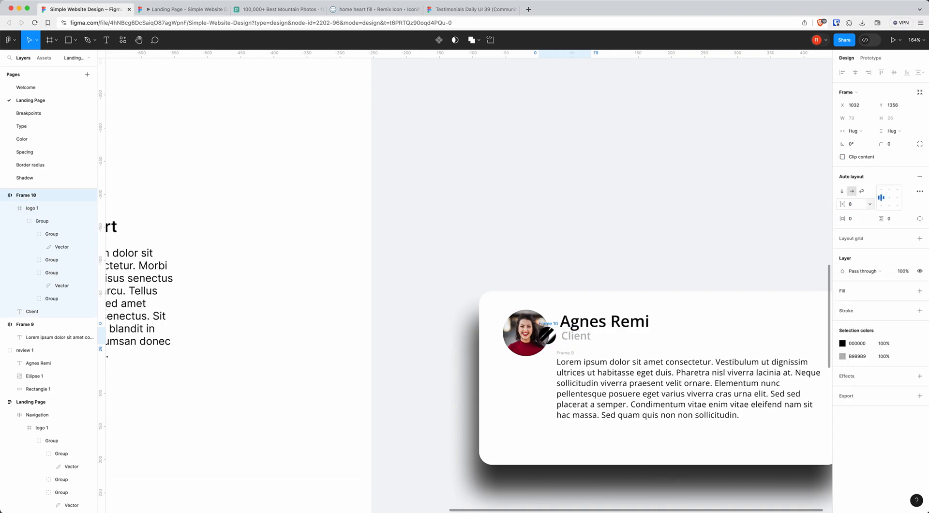
Lower the layer opacity of the card's logo so it looks grey like the "Client" text.
click(550, 339)
click(902, 231)
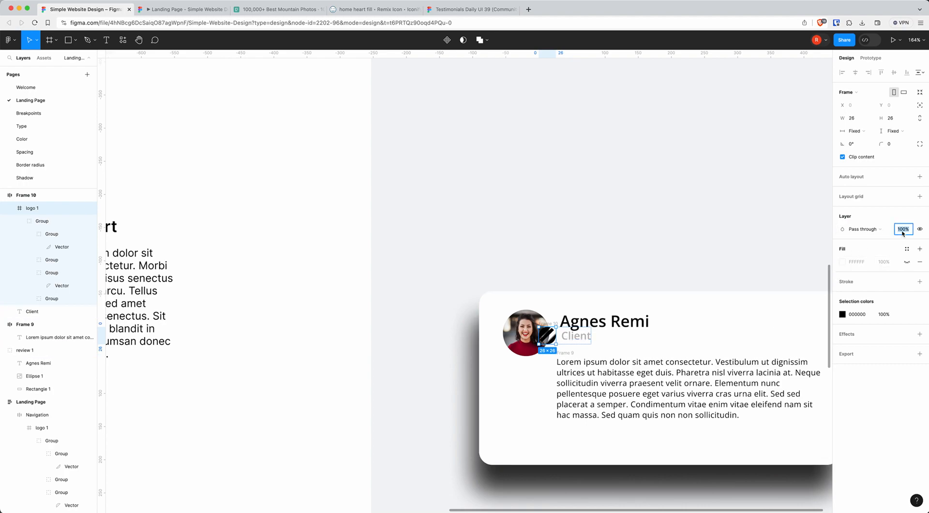
key(Return)
Move the logo and "Client" row under the reviewer's name, aligned with the paragraph's left edge at X 1059.
drag(577, 335, 614, 346)
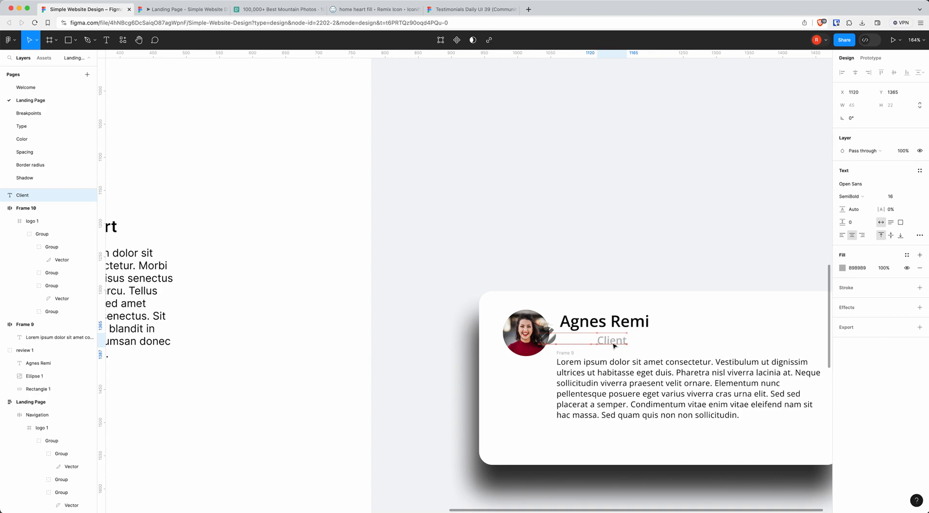
key(super+z)
click(561, 331)
drag(562, 332, 571, 332)
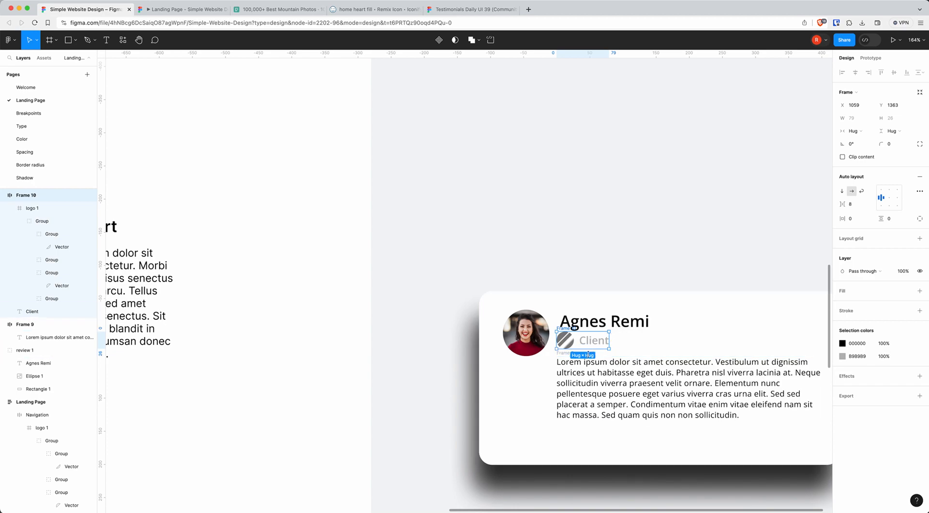
Combine the reviewer's name and the "Client" row in a vertical auto layout frame with spacing 8.
scroll(575, 300, down, 1)
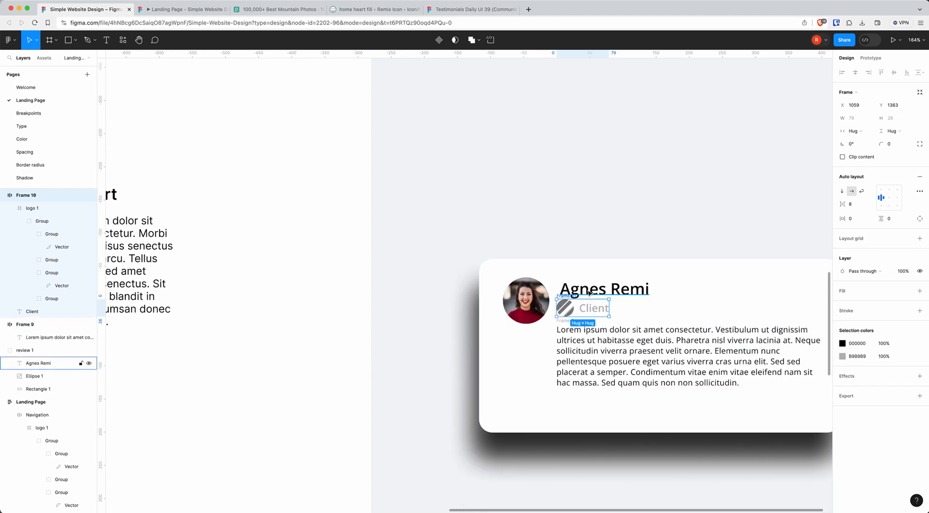
shift+click(588, 293)
key(shift+a)
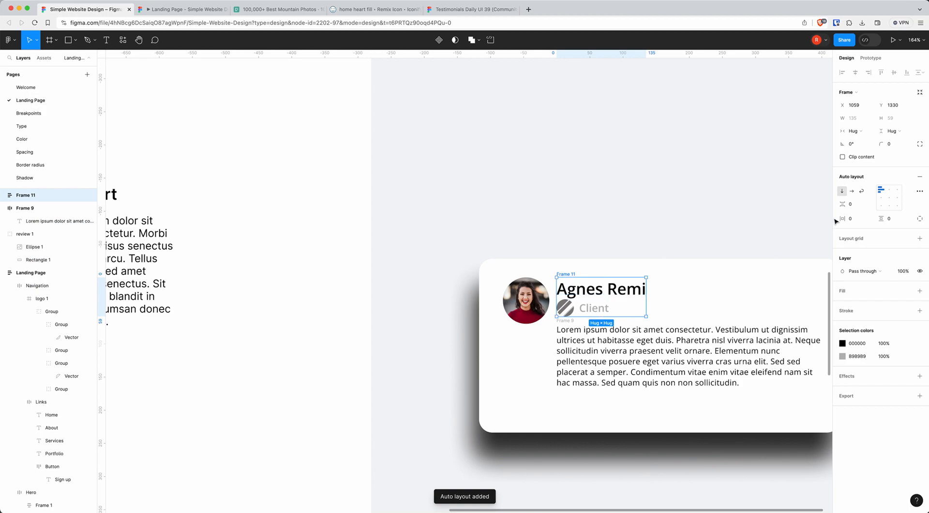
text(8)
key(Return)
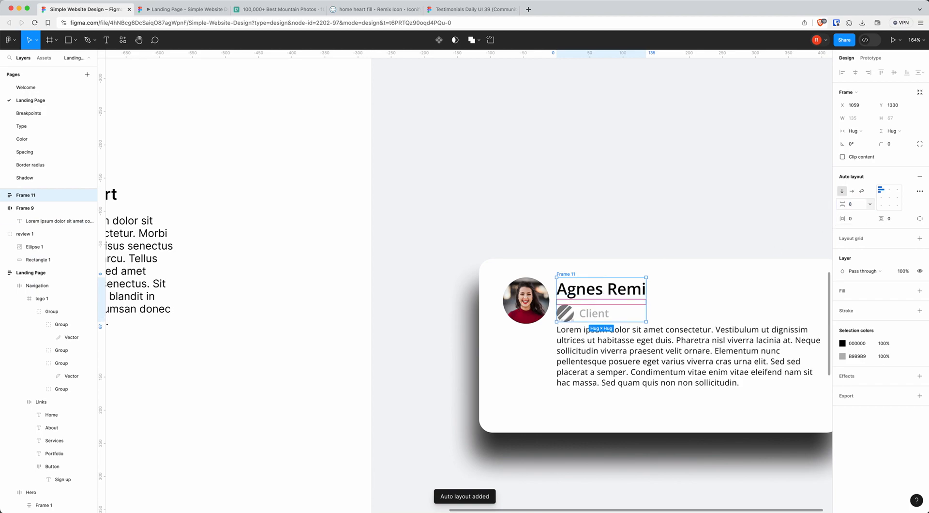
Combine the reviewer's photo and the name block in a horizontal auto layout frame with spacing 16.
shift+click(532, 305)
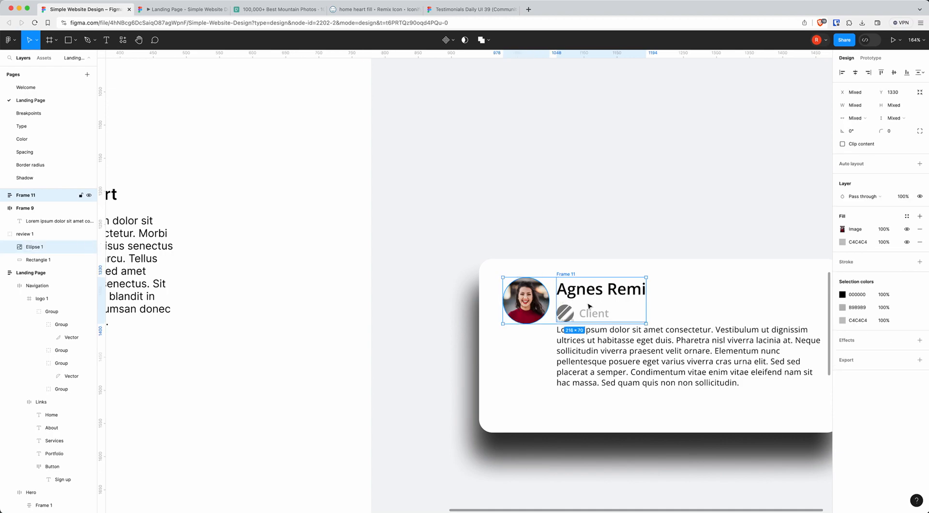
key(shift+a)
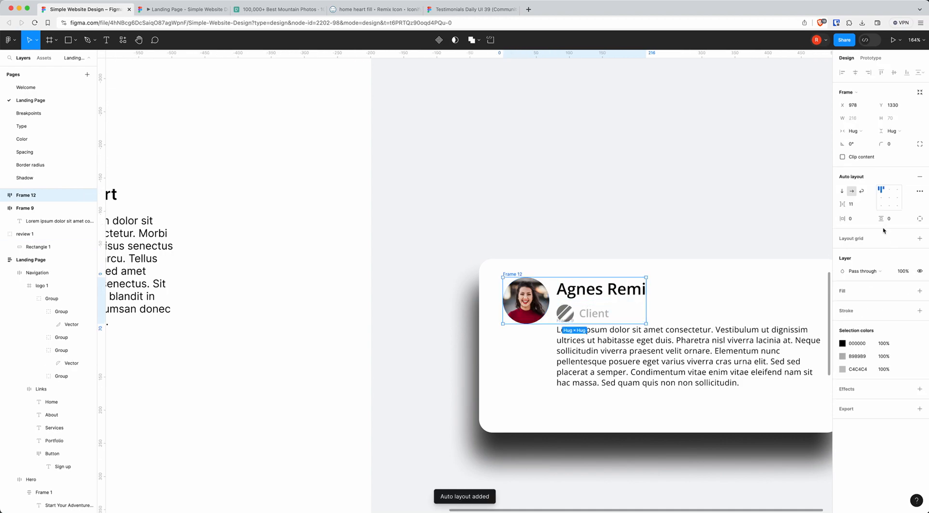
click(856, 204)
text(16)
key(Return)
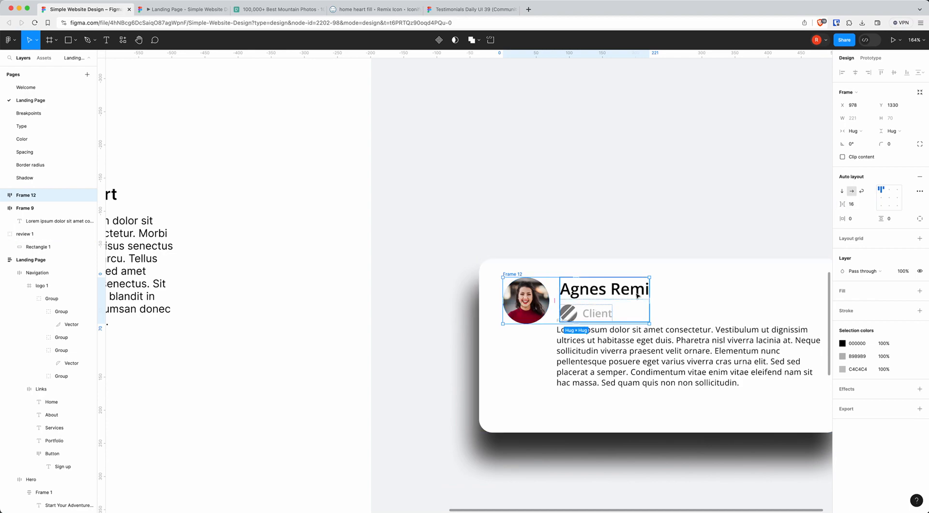
Combine the photo and name row with the paragraph in a vertical auto layout frame with spacing 16.
click(577, 346)
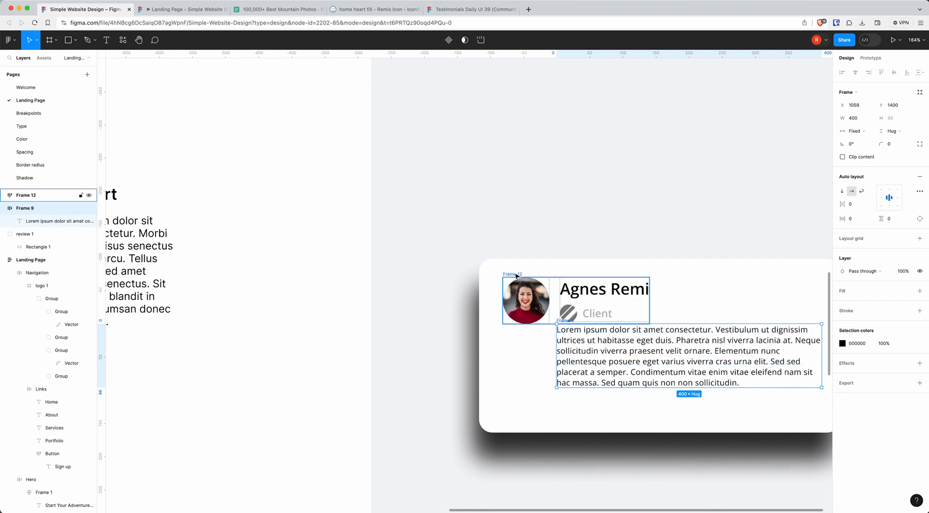
shift+click(554, 317)
key(shift+a)
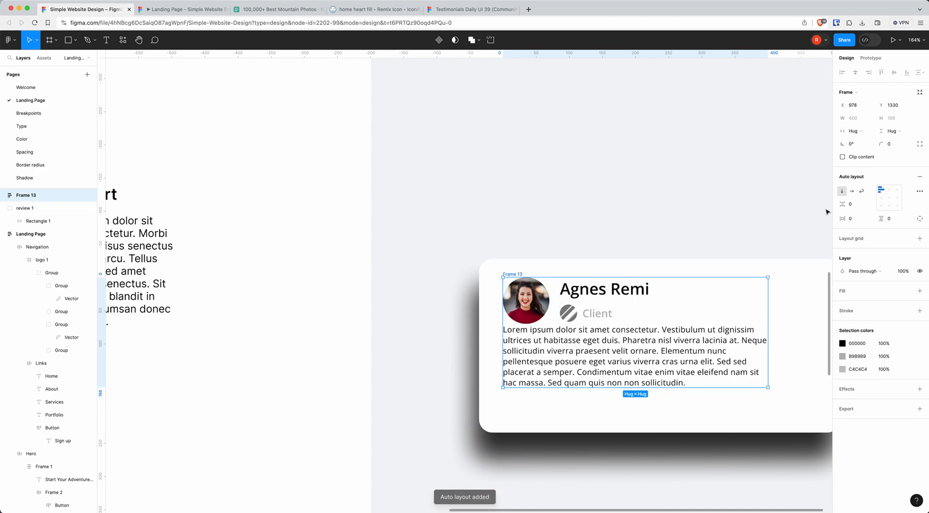
key(Return)
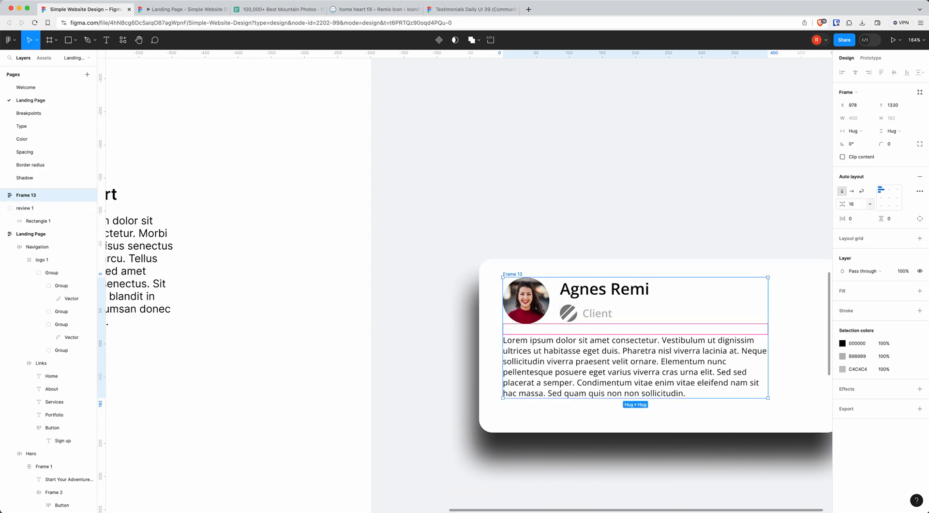
click(613, 216)
scroll(609, 234, right, 5)
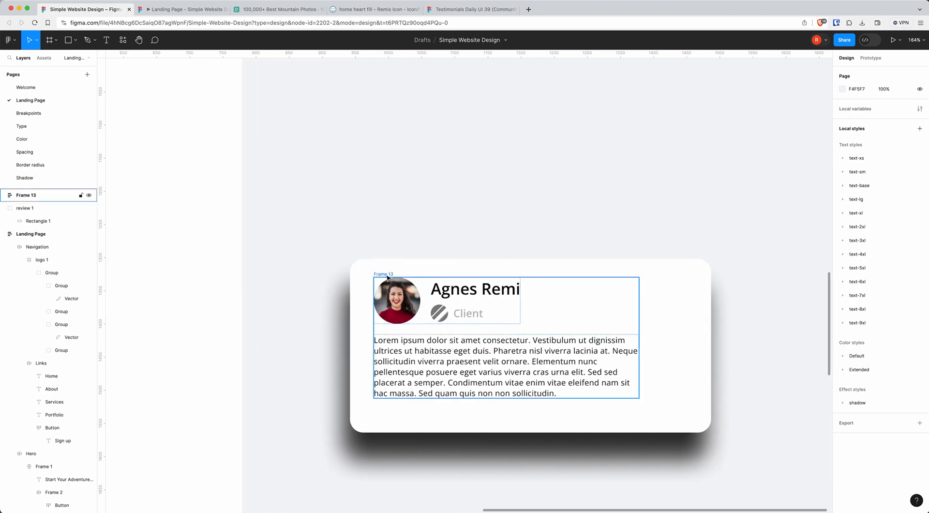
Move the testimonial content frame to X 1004, Y 1334 and delete the old card background behind it.
click(446, 329)
drag(456, 361, 473, 360)
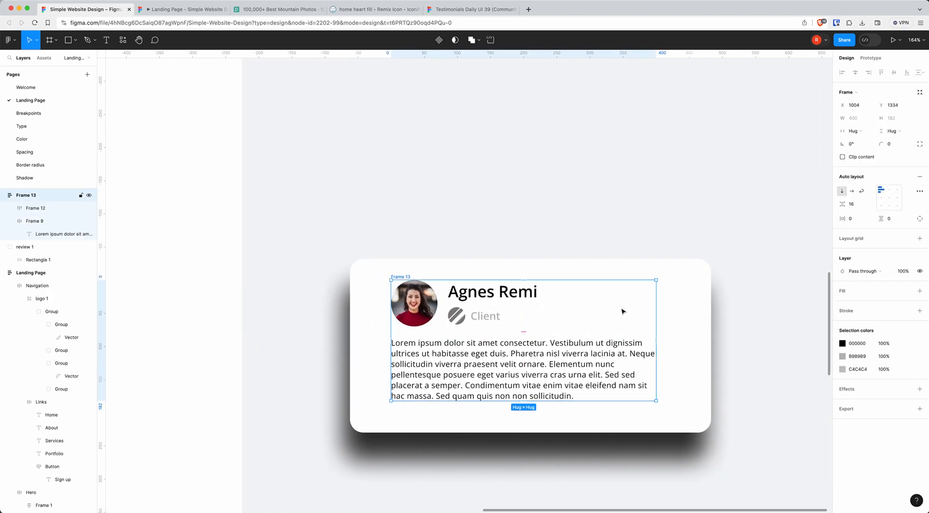
click(690, 293)
click(434, 309)
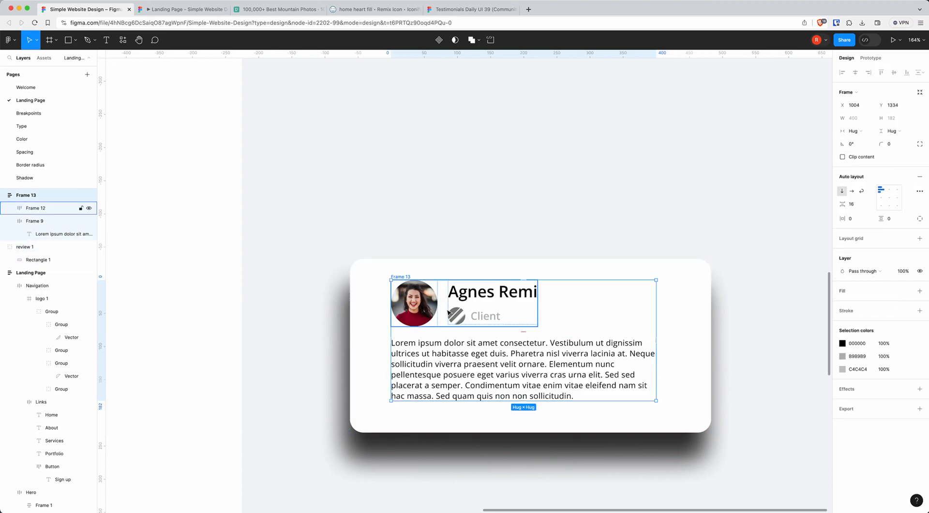
click(367, 375)
drag(367, 359, 353, 163)
key(Delete)
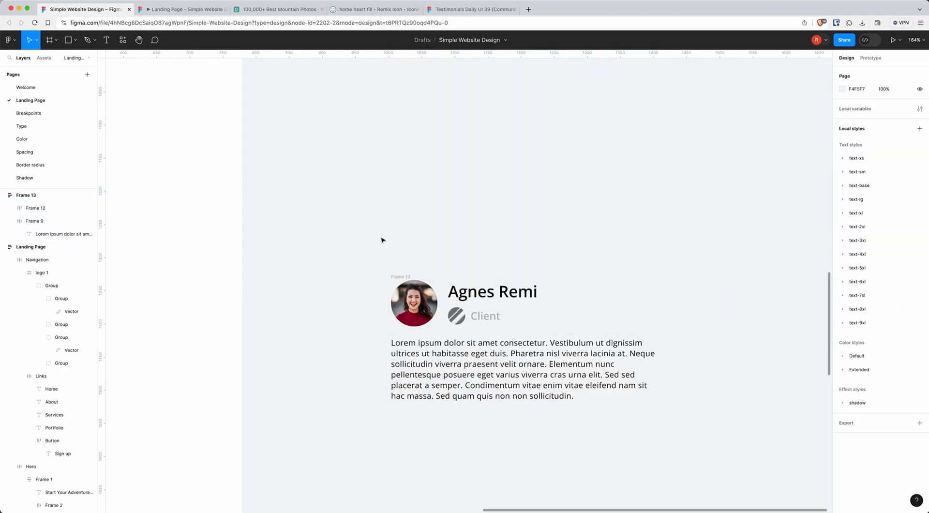
Set the testimonial frame's horizontal and vertical padding to 32.
click(402, 277)
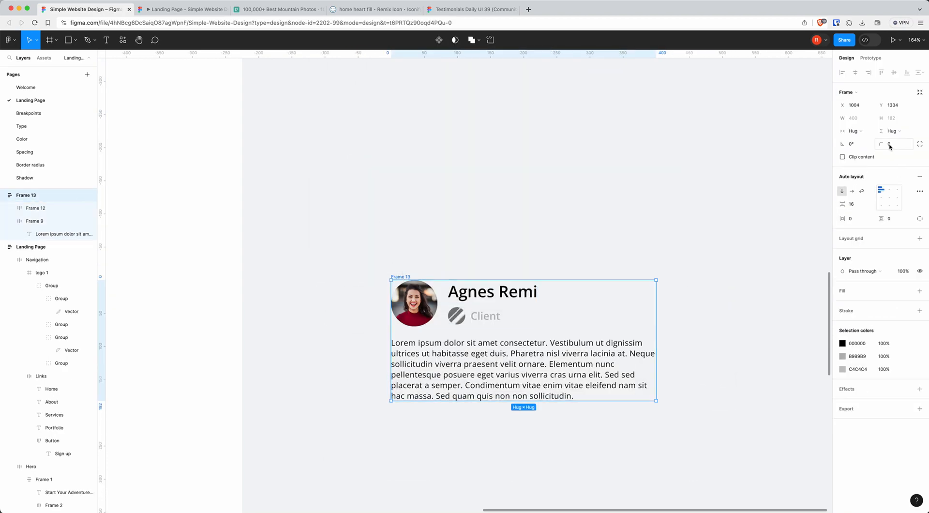
click(852, 219)
key(Return)
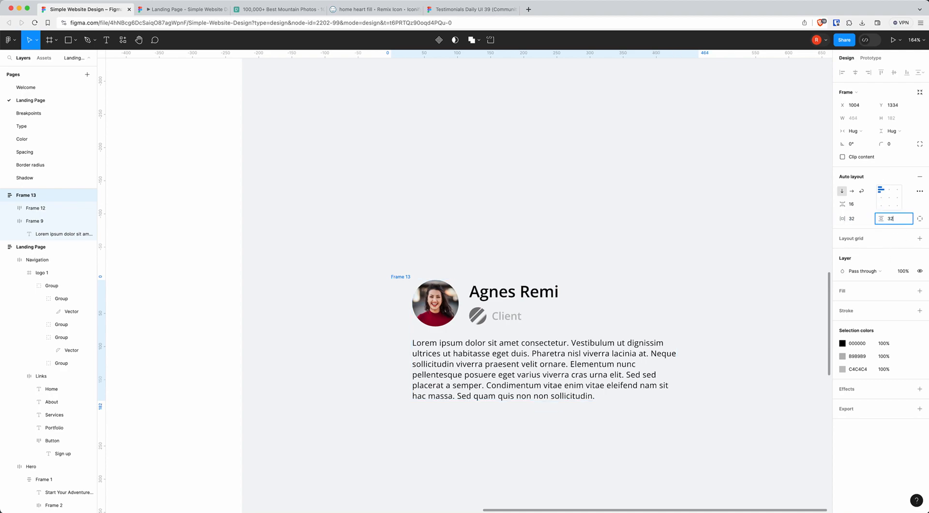
click(890, 219)
text(32)
key(Return)
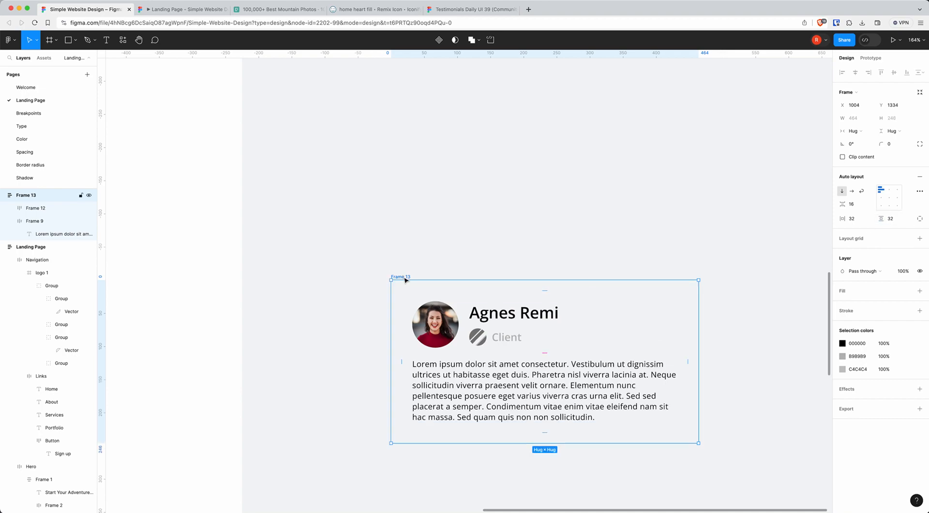
Give the testimonial frame a corner radius of 20 and the Default/white fill style.
click(889, 145)
key(Return)
click(907, 291)
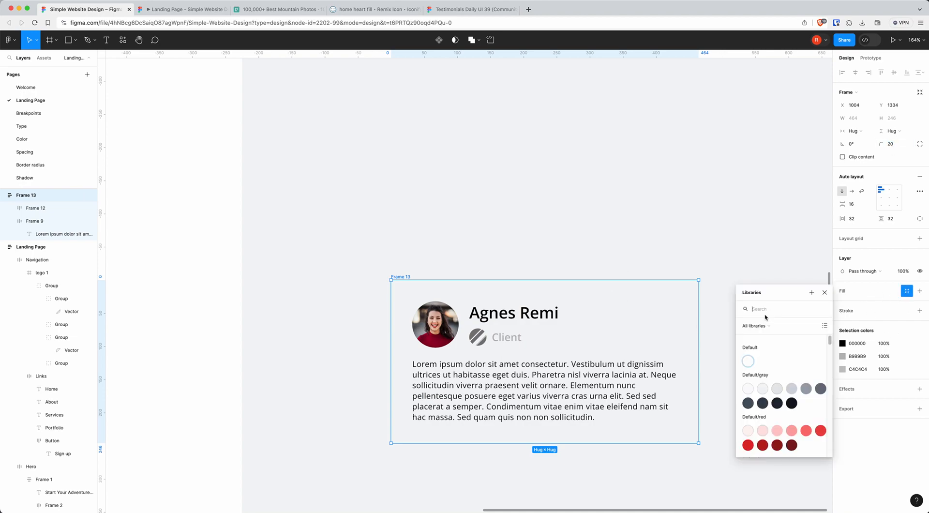
click(749, 361)
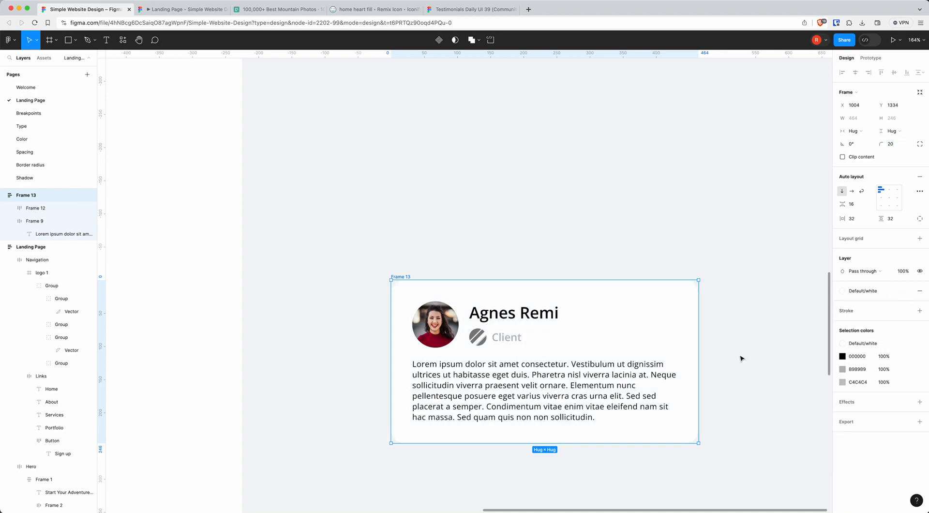
Apply the shadow/base effect style to the testimonial card and move the card slightly up and left.
click(899, 406)
click(870, 441)
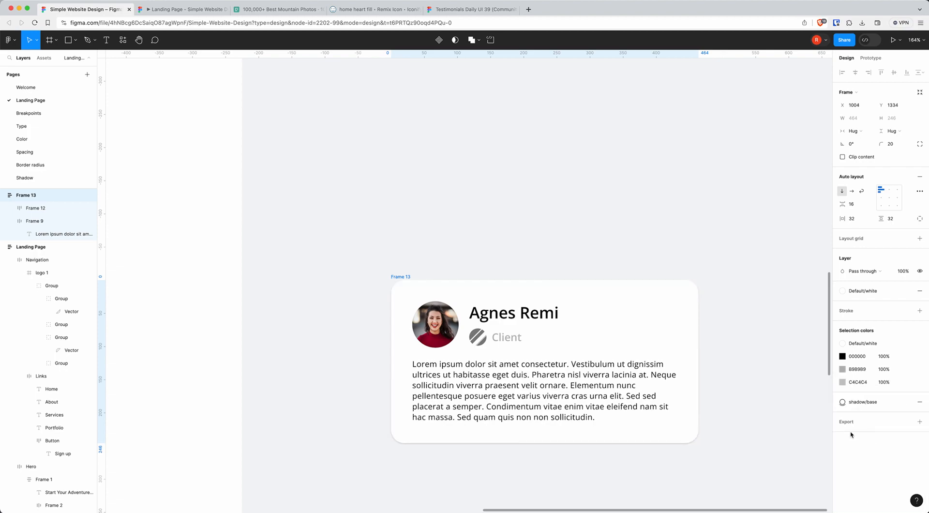
drag(406, 278, 363, 246)
click(451, 205)
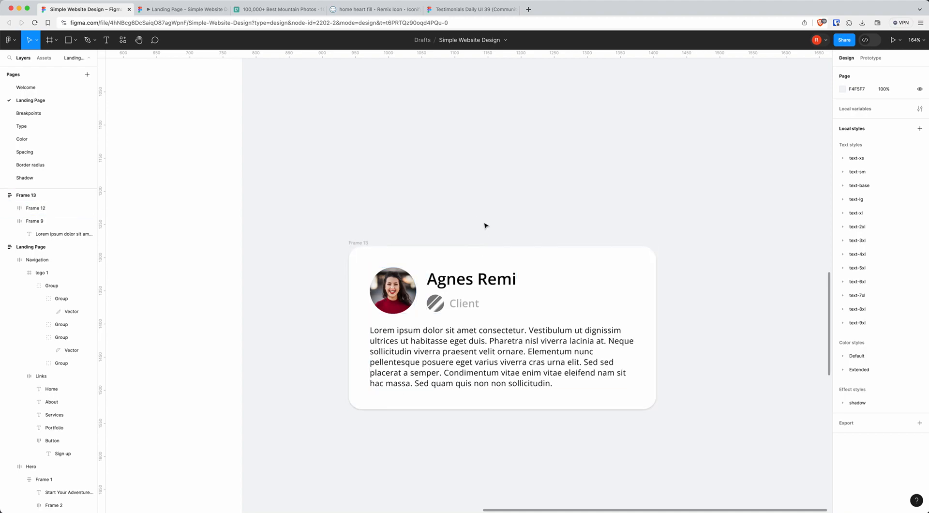
Shrink the card's logo to 19 × 19 and set the spacing between it and "Client" to 4.
super+click(438, 305)
click(56, 260)
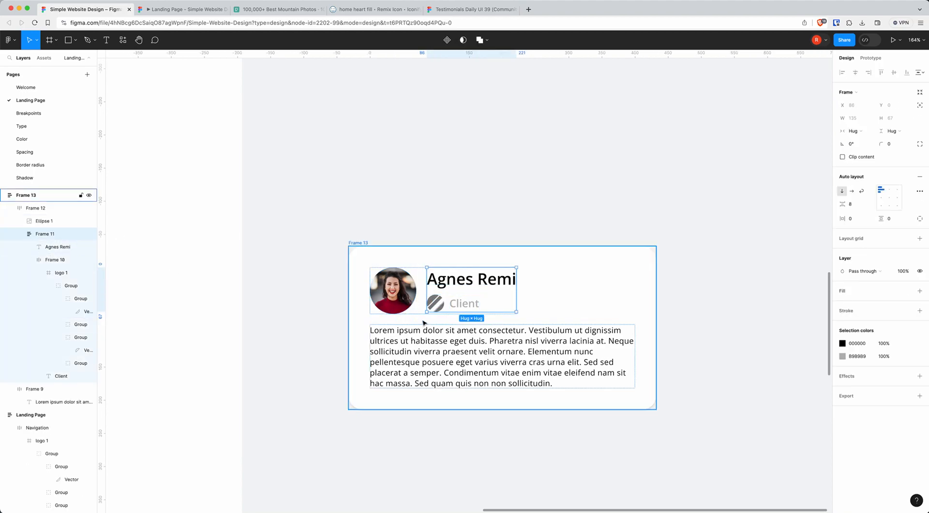
click(59, 272)
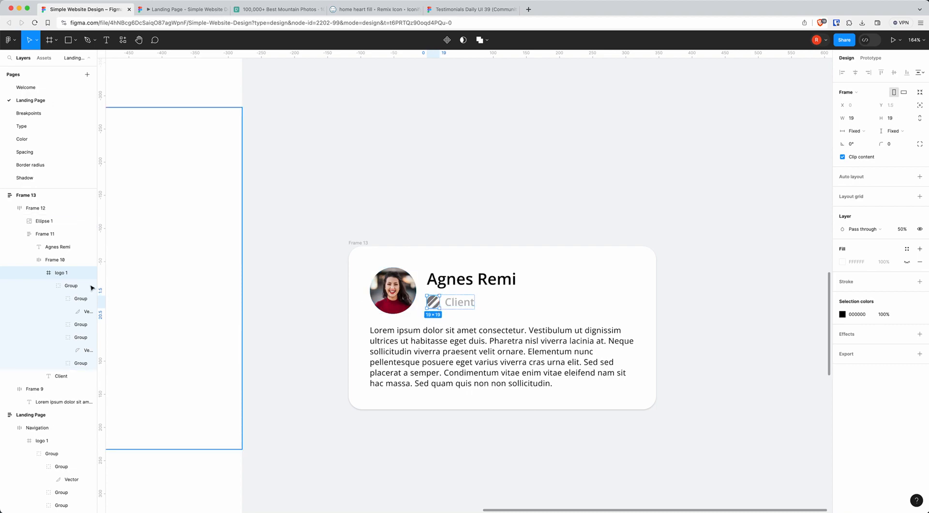
click(52, 262)
click(851, 206)
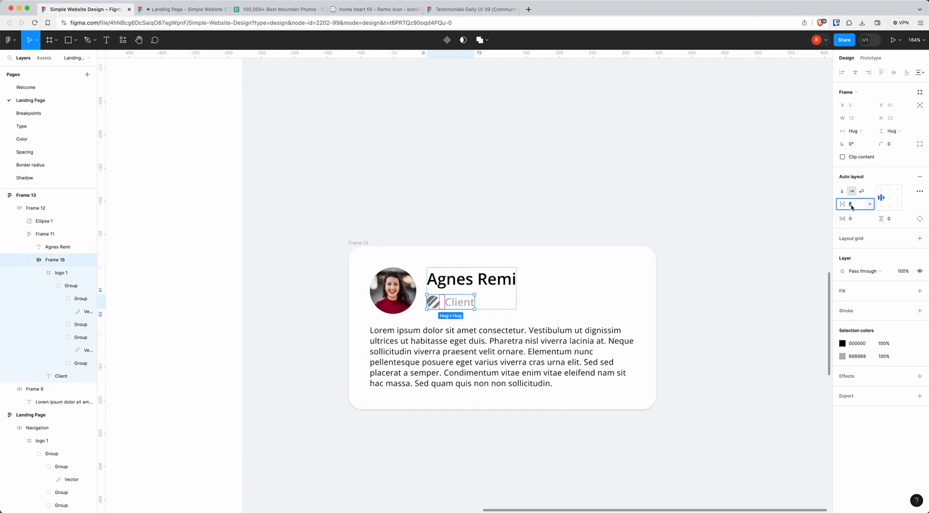
text(4)
key(Return)
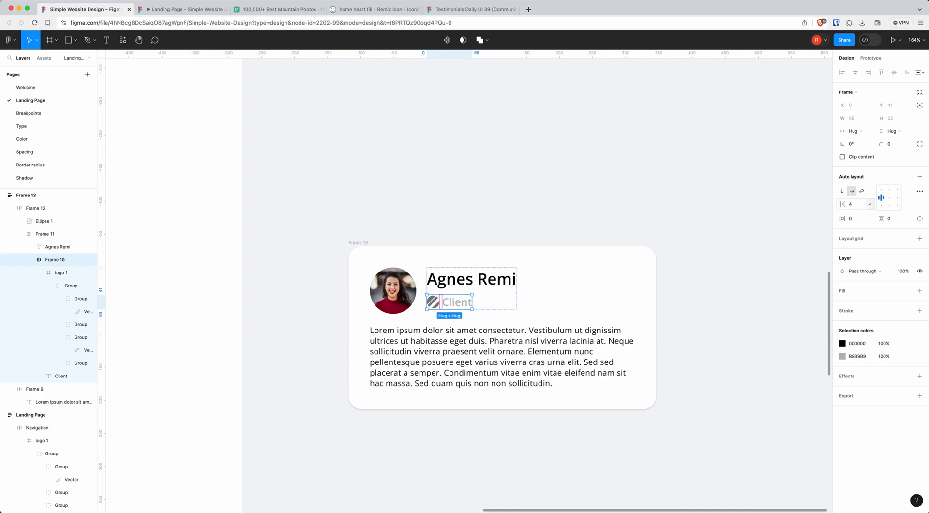
Set the vertical spacing between the reviewer's name and the "Client" row to 4.
click(468, 269)
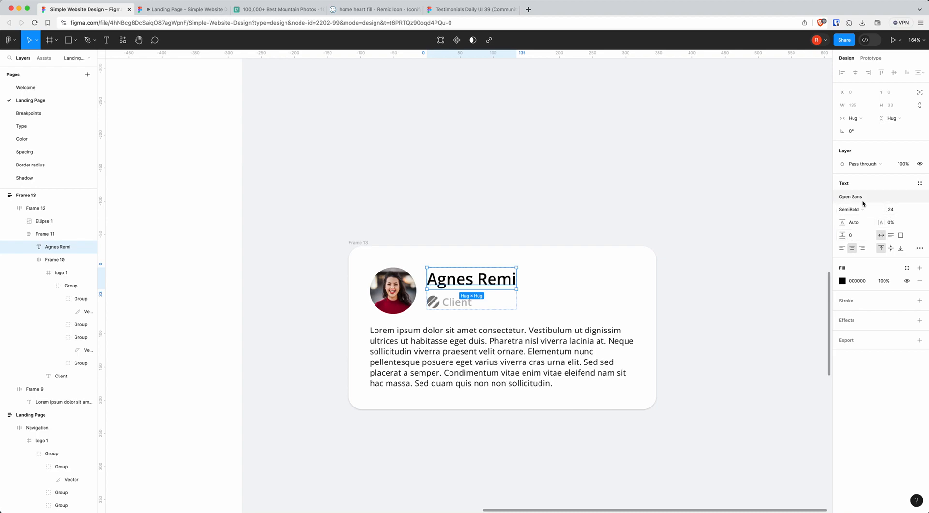
click(58, 234)
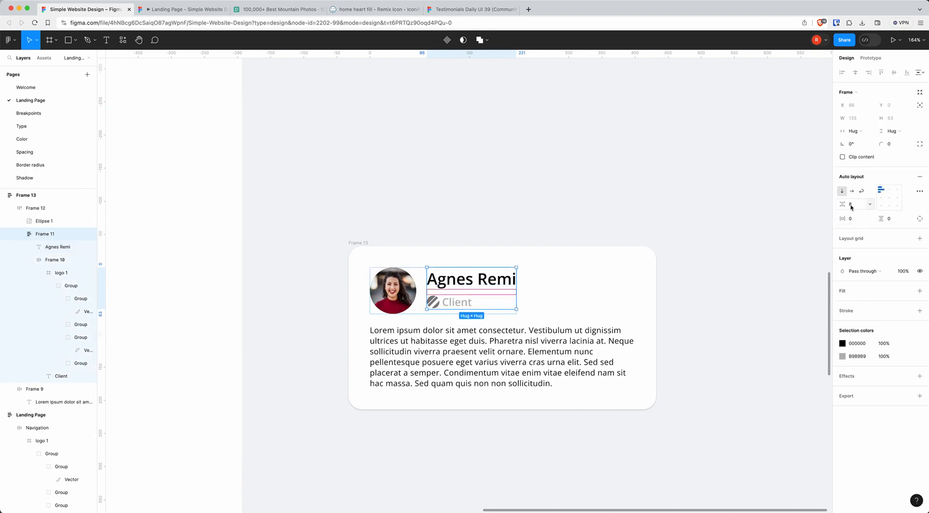
click(851, 205)
text(4)
key(Return)
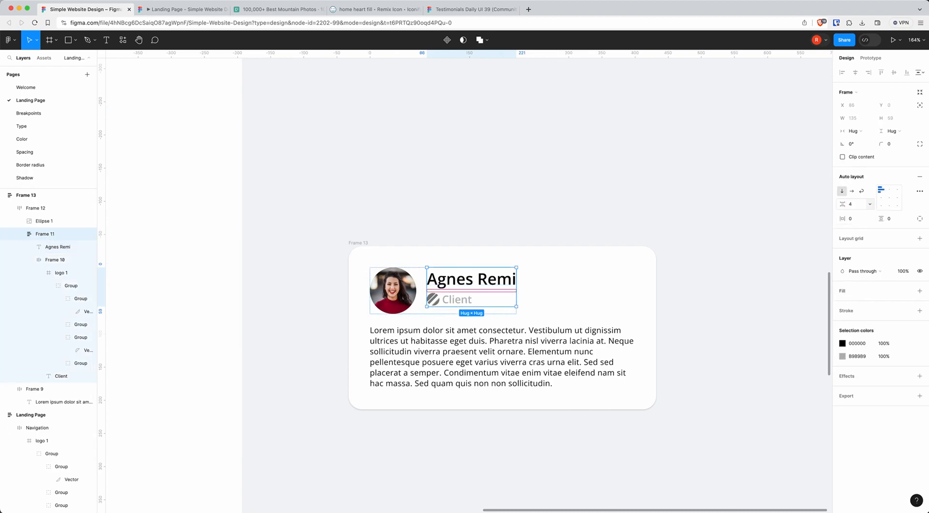
Center the reviewer's name block vertically beside the photo in their auto layout row.
click(423, 280)
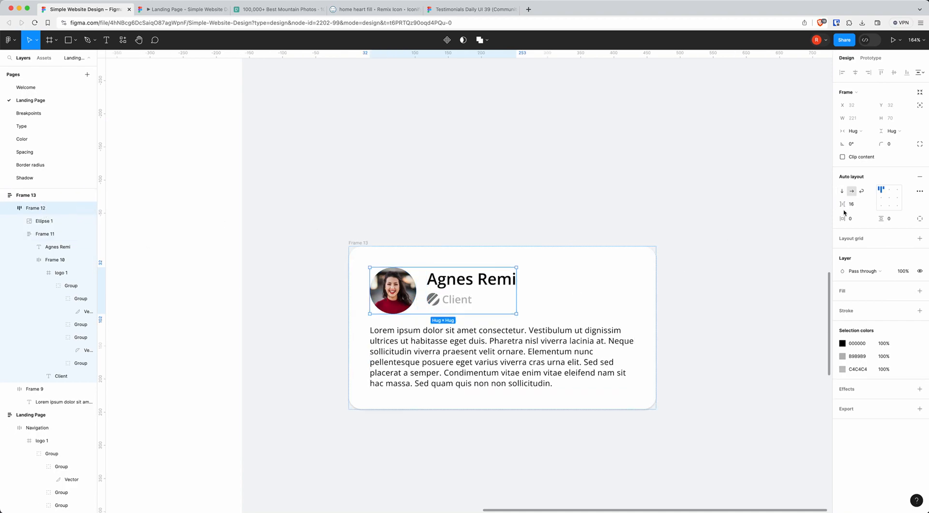
click(882, 198)
click(742, 314)
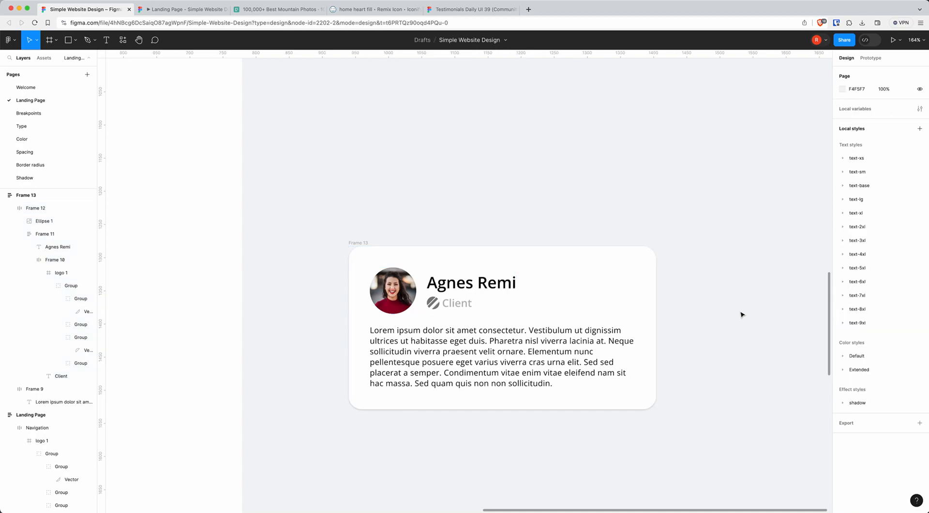
Move the testimonial card into the Landing Page frame, directly below the services section.
scroll(734, 336, down, 5)
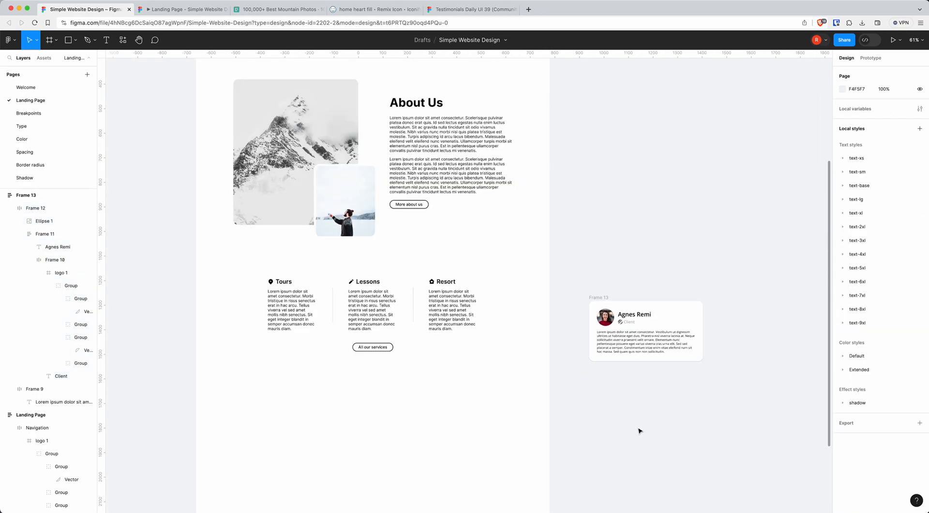
scroll(407, 327, down, 3)
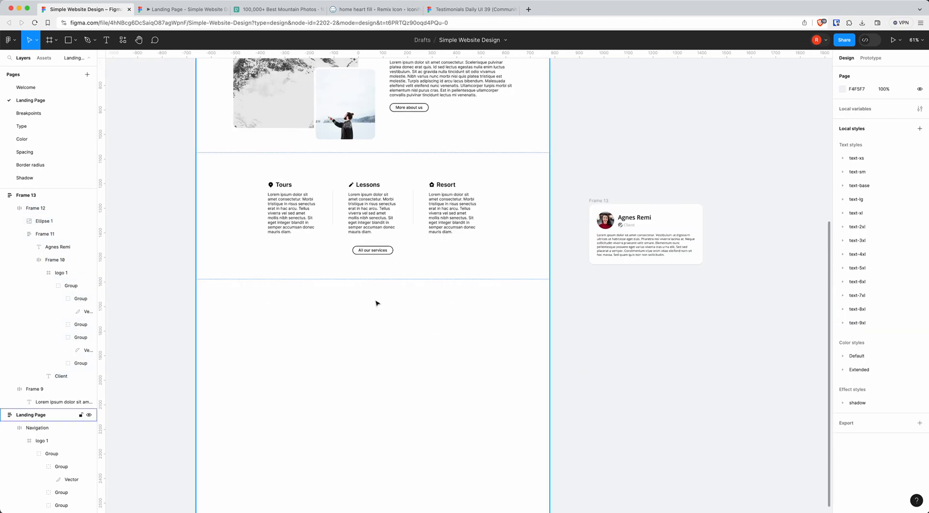
drag(604, 196, 211, 271)
Add the text "What our clients are saying..." and place it below the testimonial card in the Landing Page frame.
key(t)
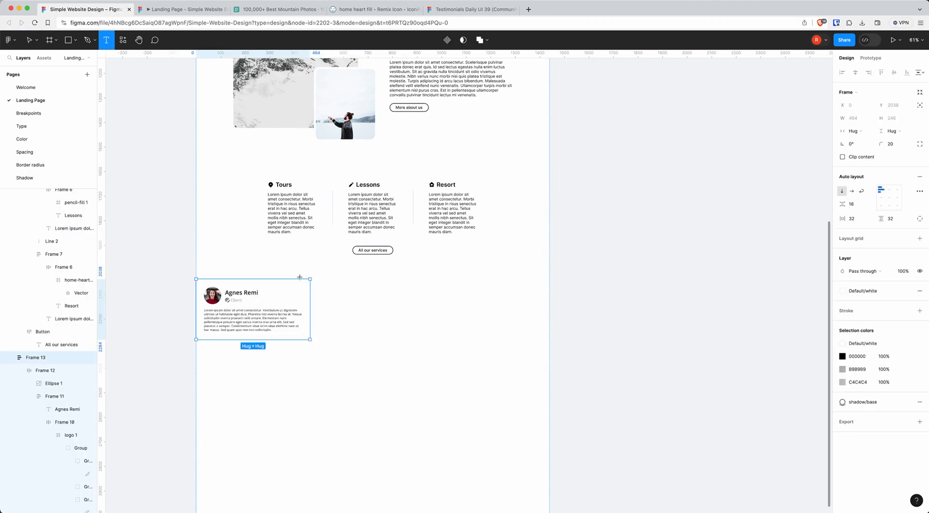
click(299, 277)
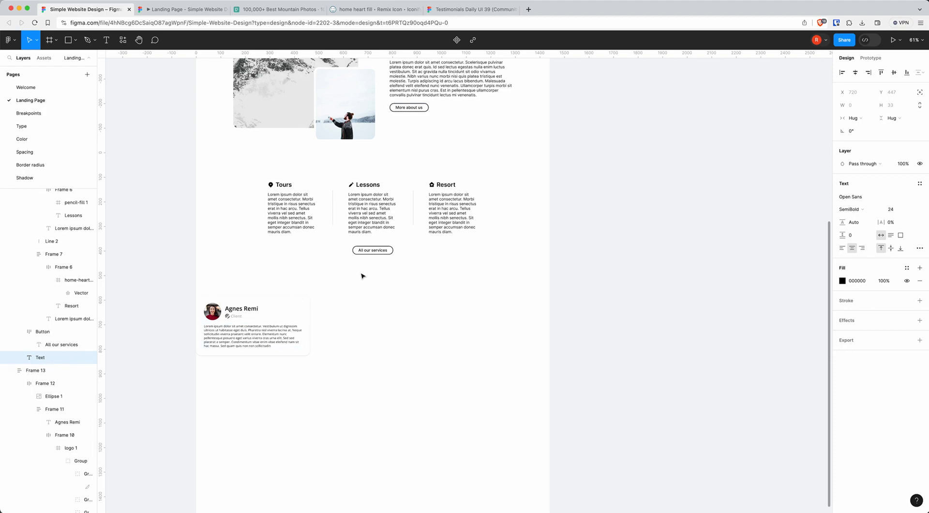
text(What our clients)
text( are saying...)
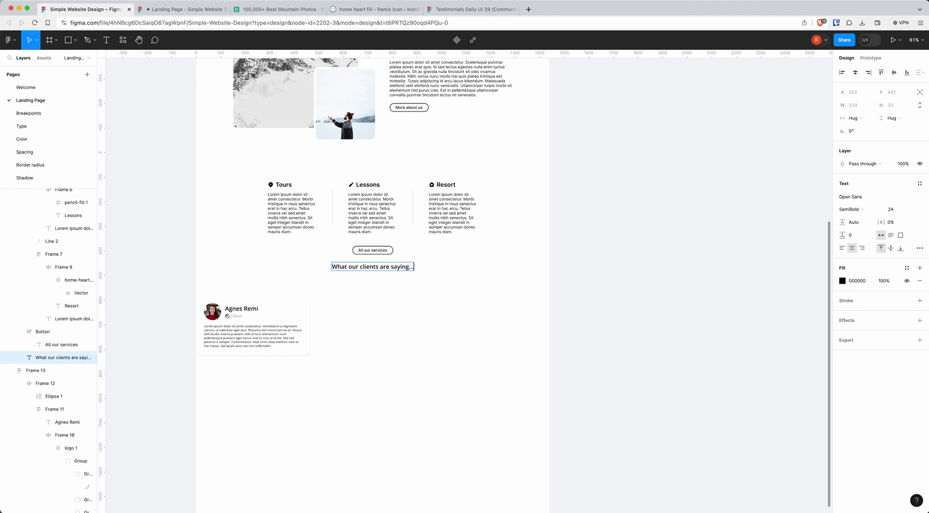
key(Escape)
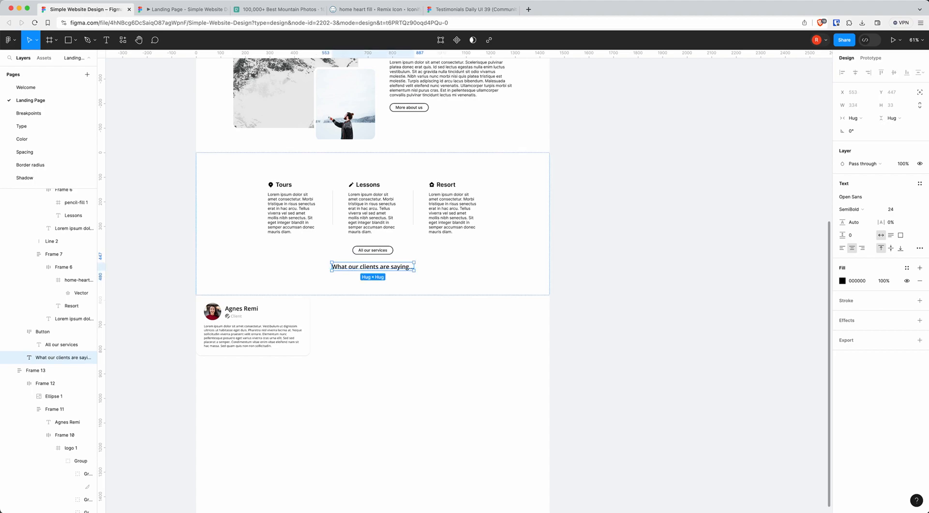
drag(343, 270, 223, 361)
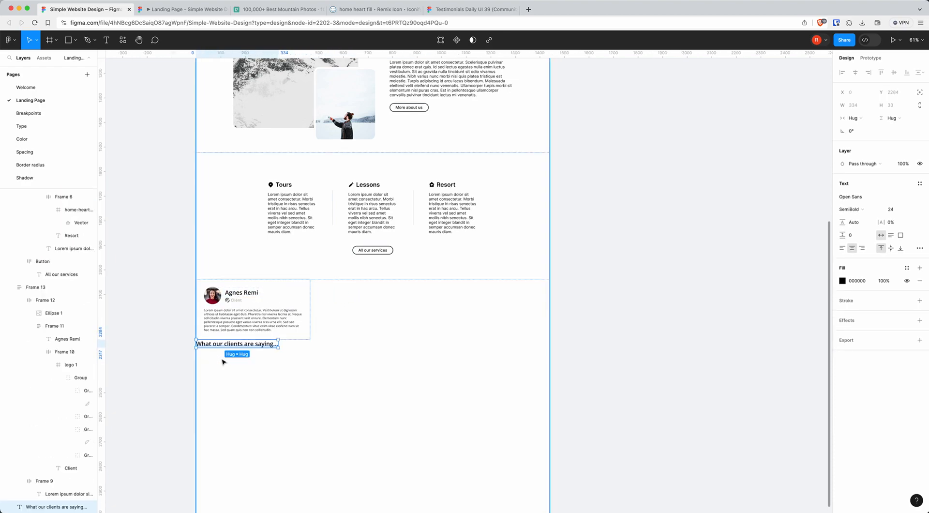
Set the font size of the "What our clients are saying..." heading to 40.
click(905, 210)
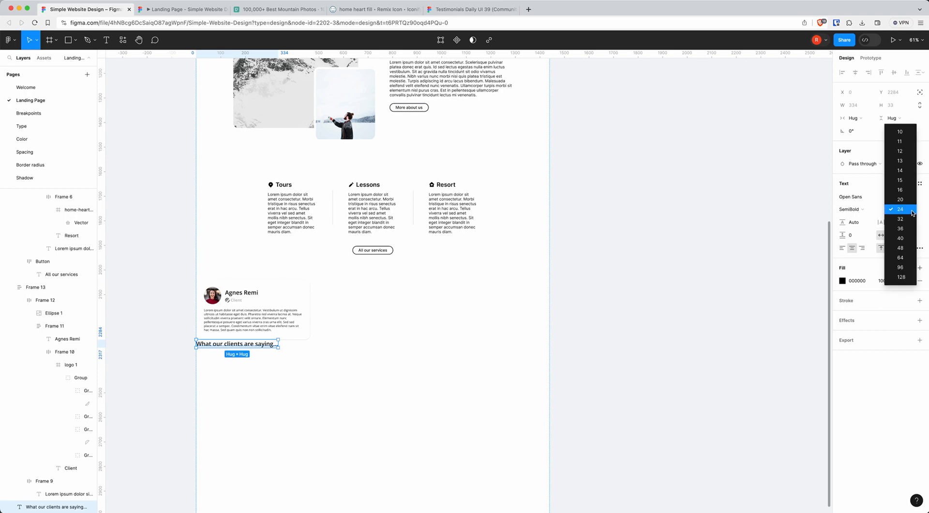
click(901, 238)
scroll(434, 202, down, 1)
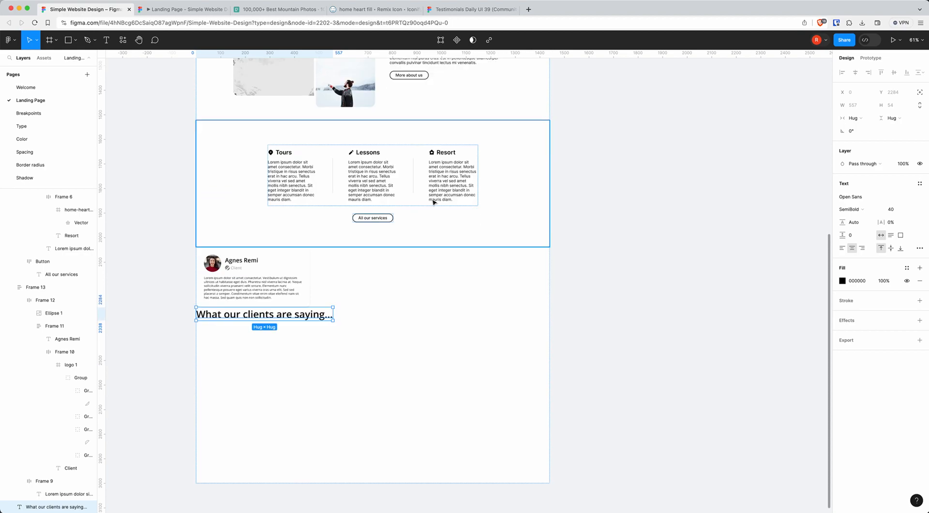
Set the font size of the "About Us" heading to 40.
scroll(435, 202, up, 10)
click(441, 235)
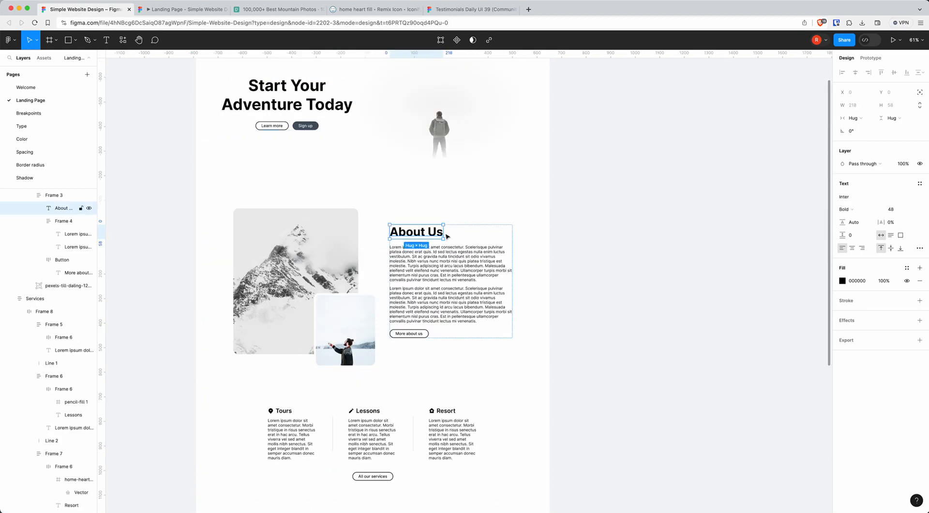
click(913, 211)
click(901, 199)
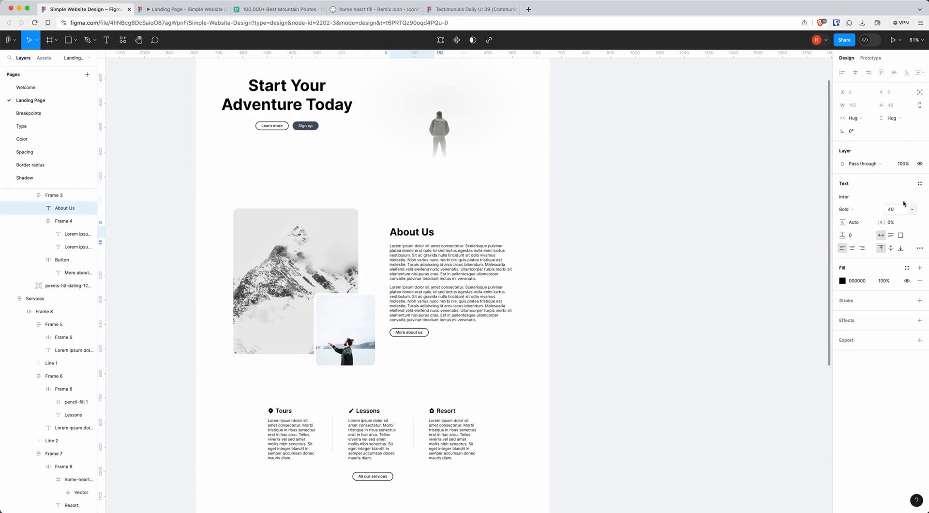
Change the font of the "What our clients are saying..." heading to Inter.
scroll(305, 416, down, 4)
click(301, 443)
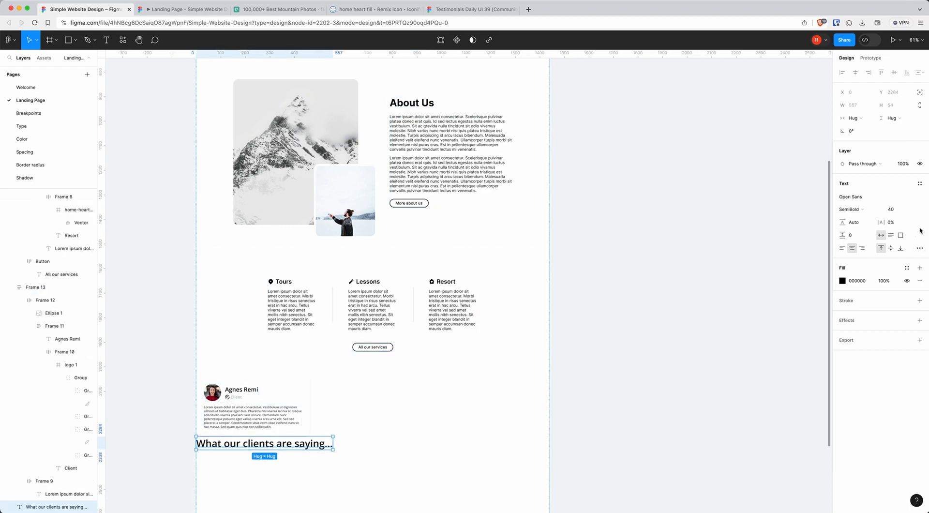
scroll(535, 415, down, 2)
scroll(535, 415, down, 2)
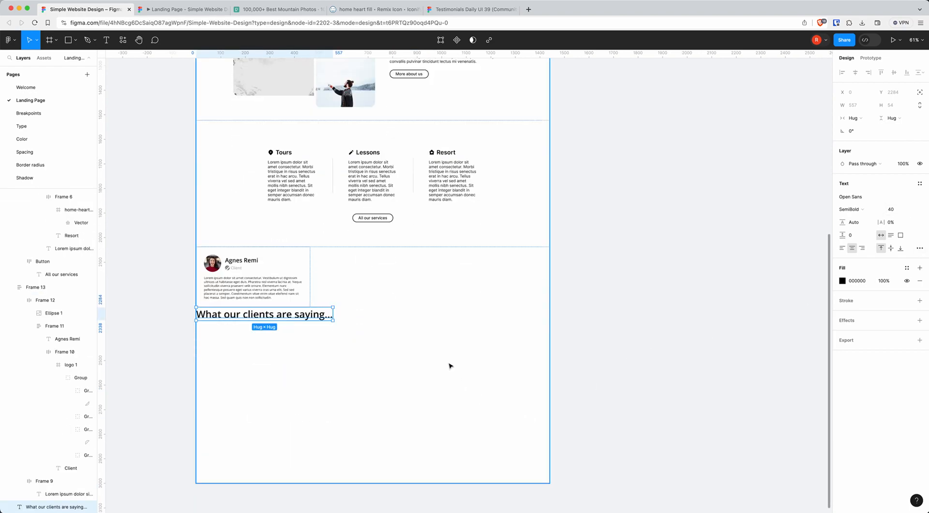
click(853, 198)
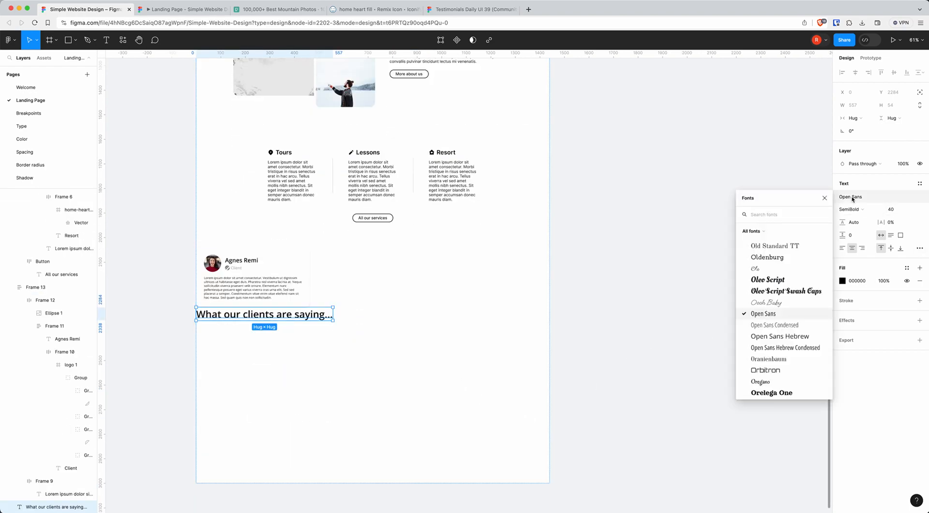
text(inter)
key(Return)
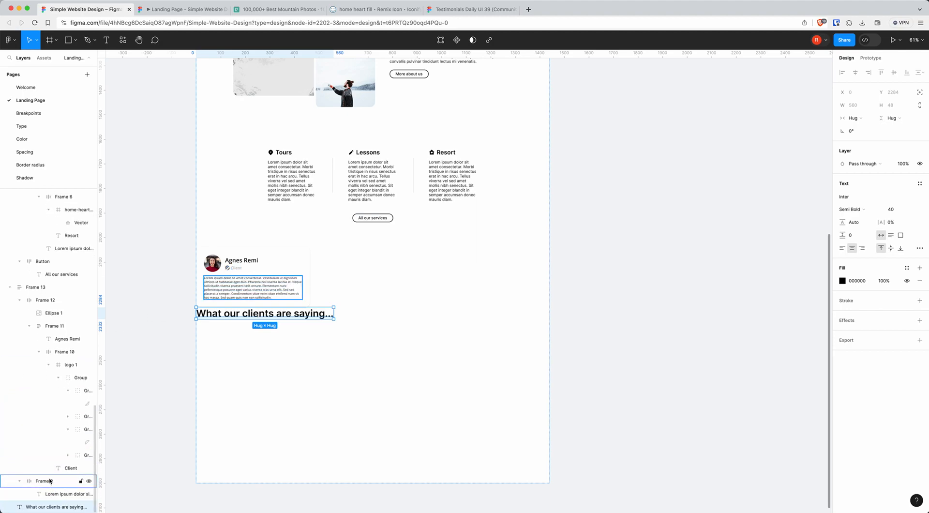
Rename the testimonial card frame as "Review Card" and place the "What our clients are saying..." heading above it.
click(10, 287)
click(35, 287)
double_click(34, 287)
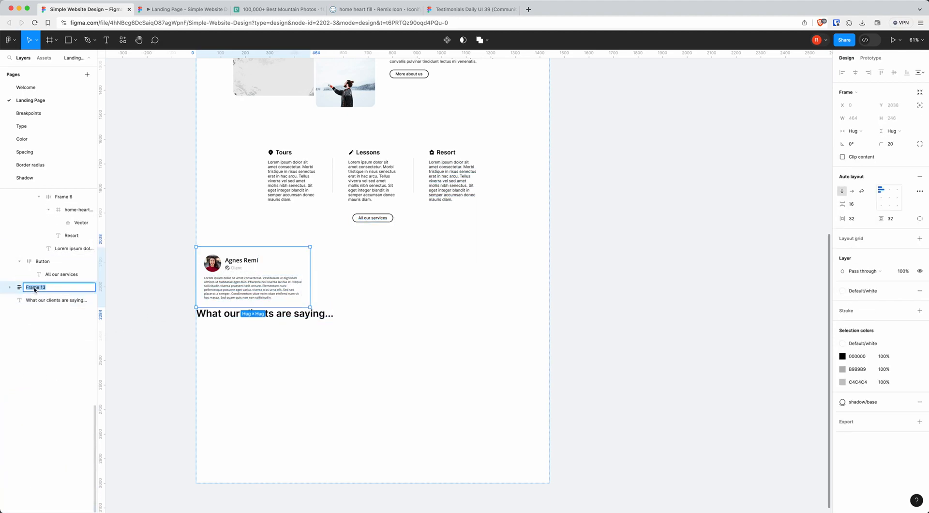
text(Review Card)
key(Return)
drag(27, 300, 24, 284)
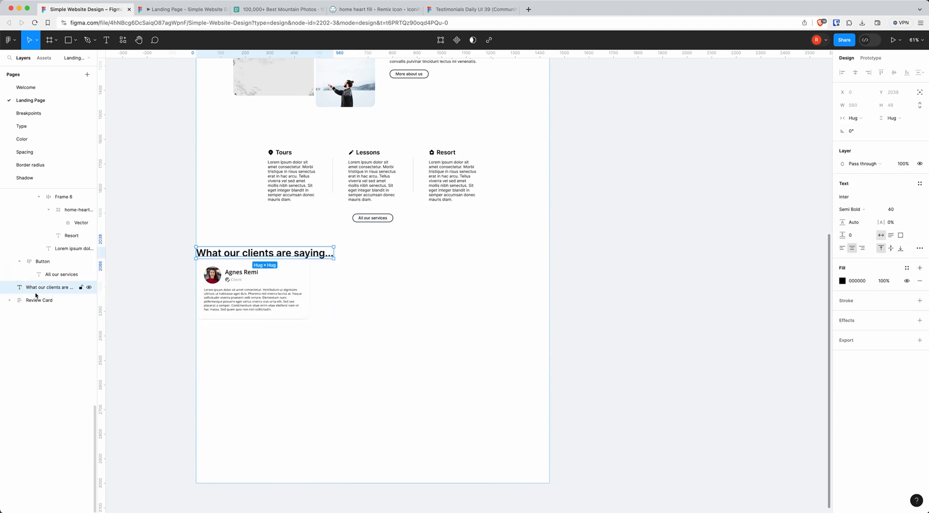
Wrap the clients heading and the Review Card in an auto layout frame named "Reviews".
shift+click(34, 300)
key(shift+a)
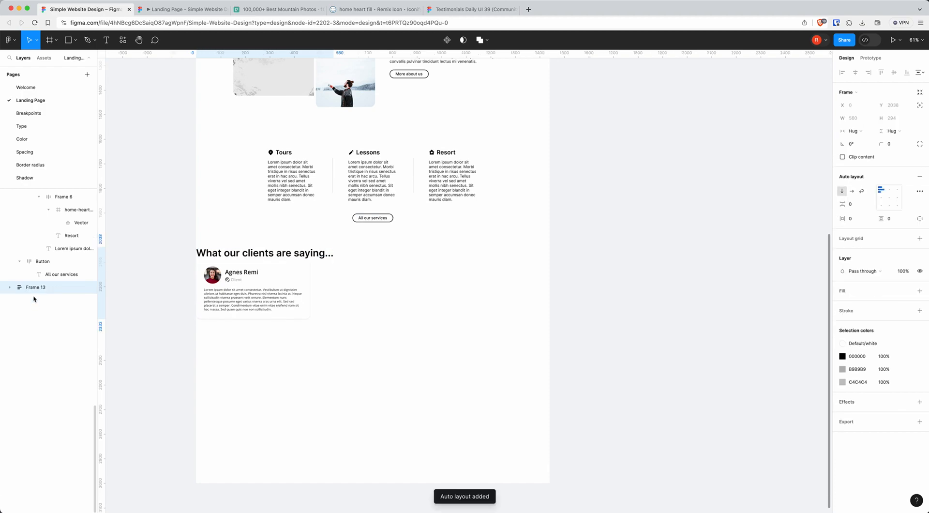
double_click(34, 288)
text(Review)
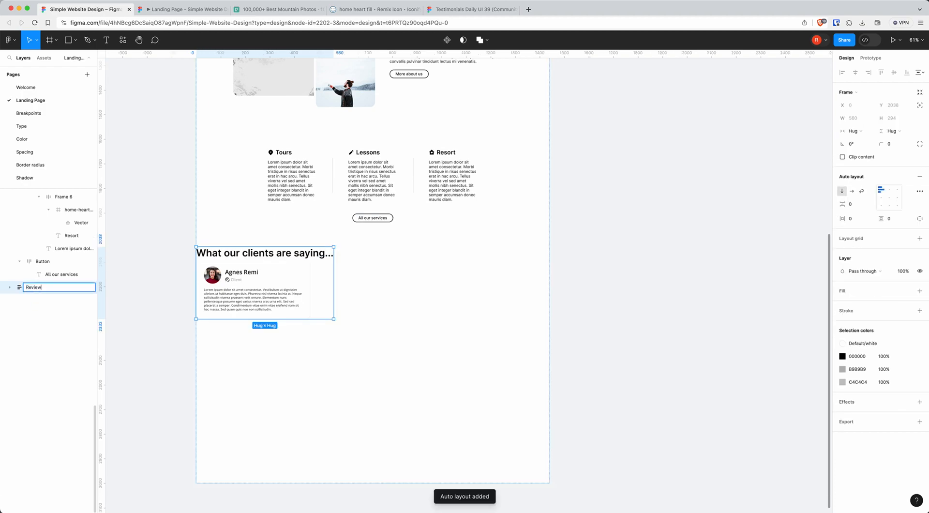
text(s)
key(Return)
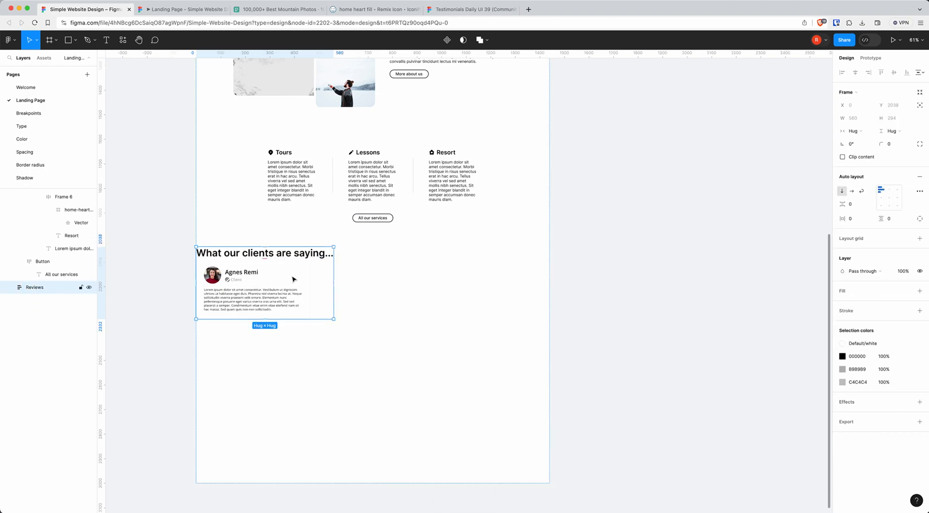
Duplicate the Review Card twice inside the Reviews frame.
click(10, 287)
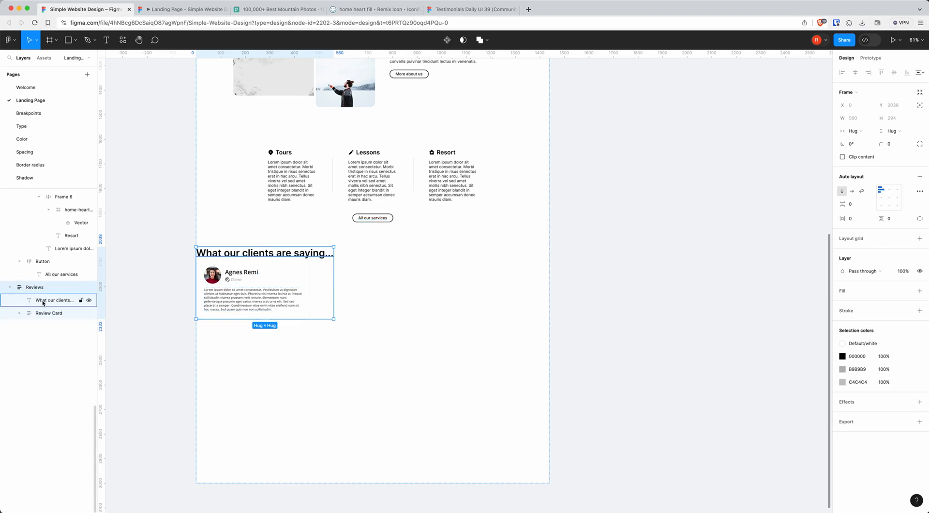
click(40, 314)
key(super+d)
key(super+d)
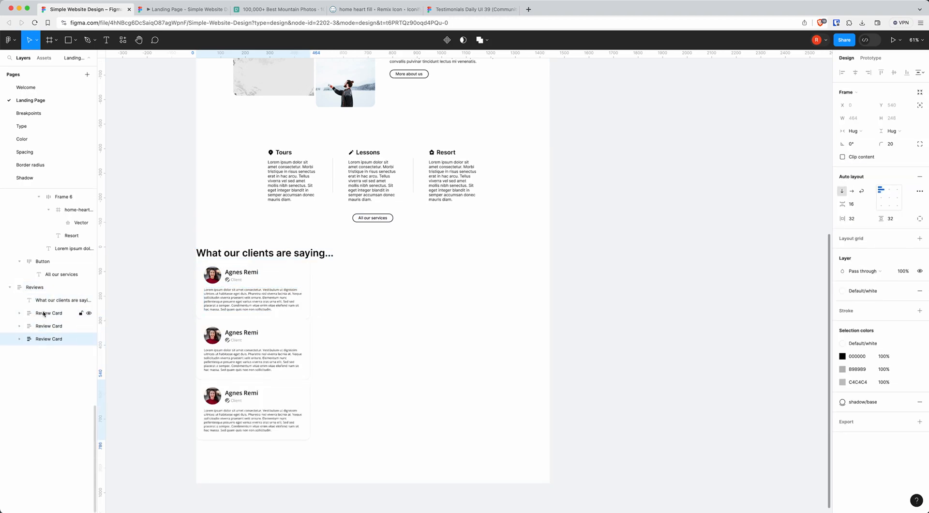
Wrap the three Review Cards in a horizontal auto layout row with a gap of 24.
shift+click(42, 314)
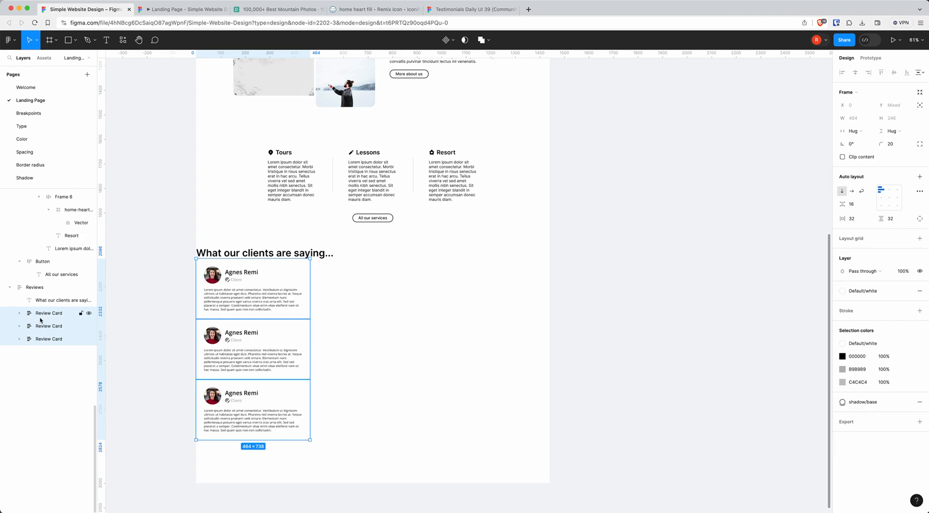
key(shift+a)
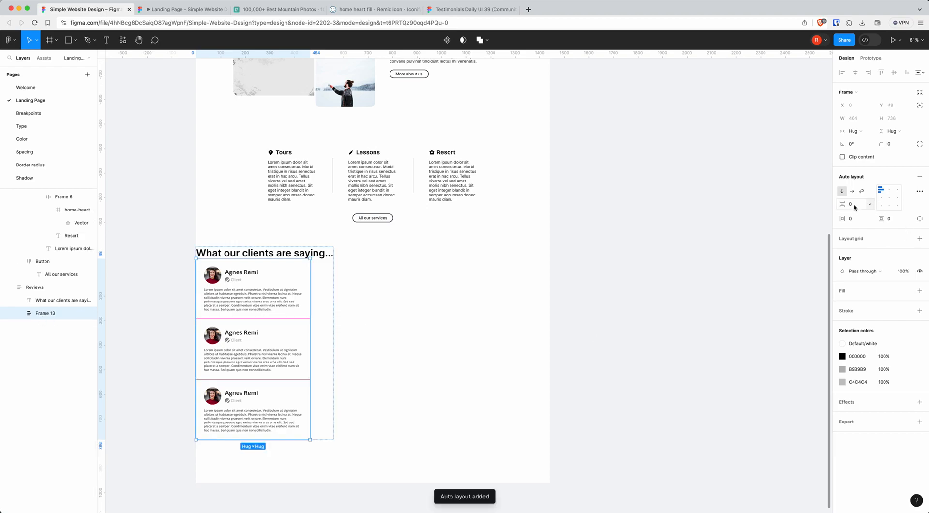
click(852, 192)
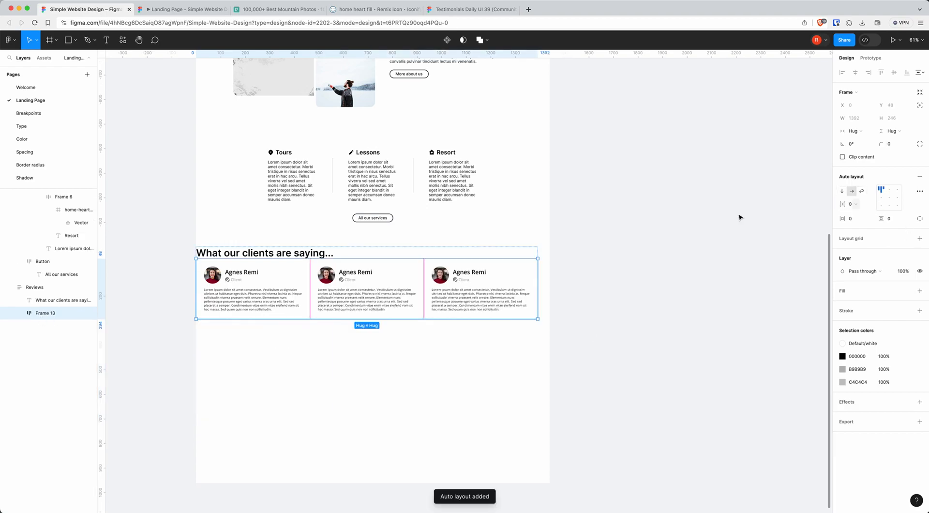
click(854, 205)
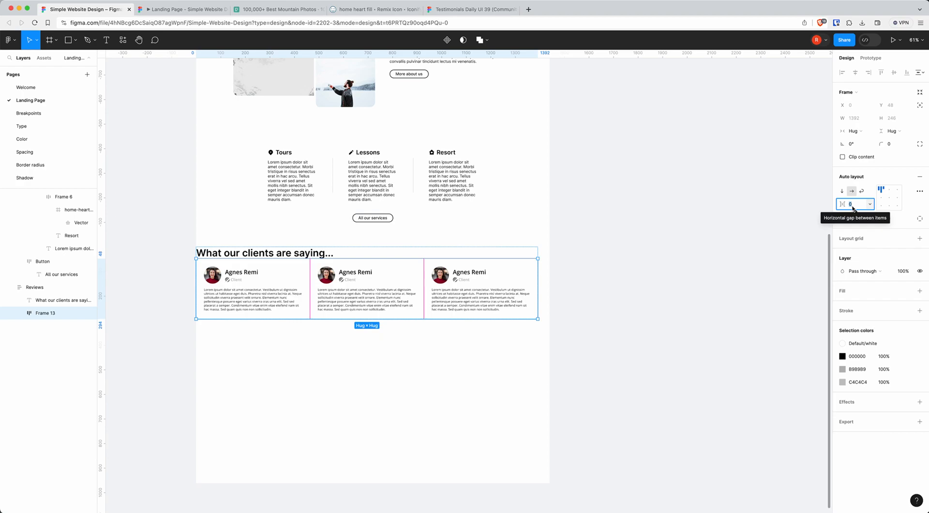
text(24)
key(Return)
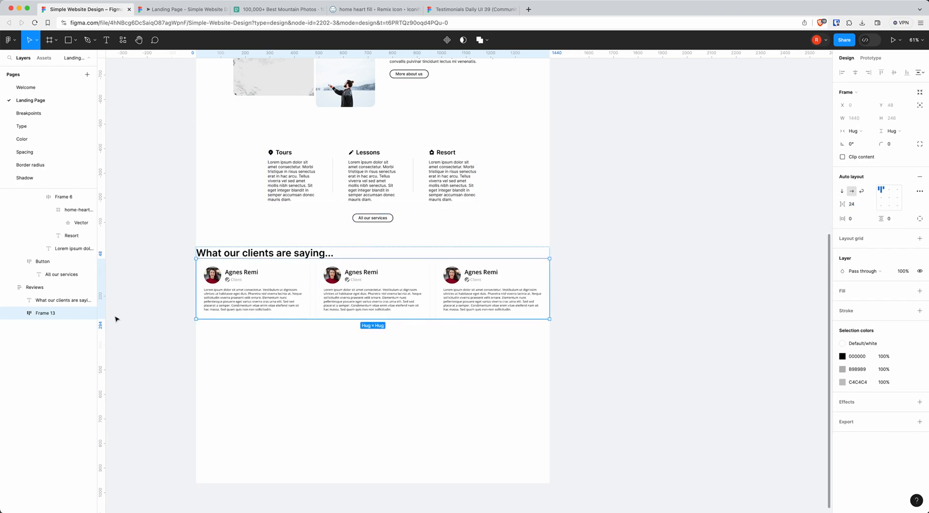
Set the Reviews frame's width to fill the container and its vertical padding to 100.
click(42, 287)
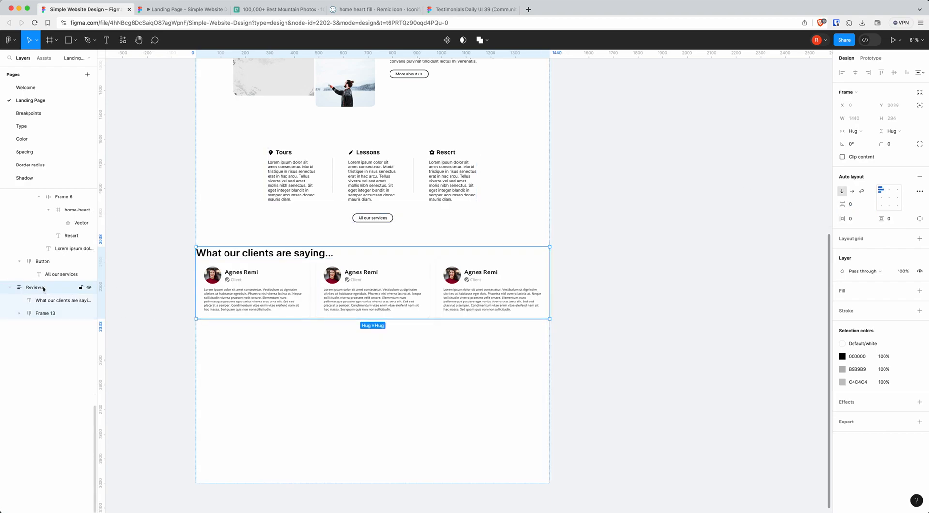
click(863, 132)
click(866, 140)
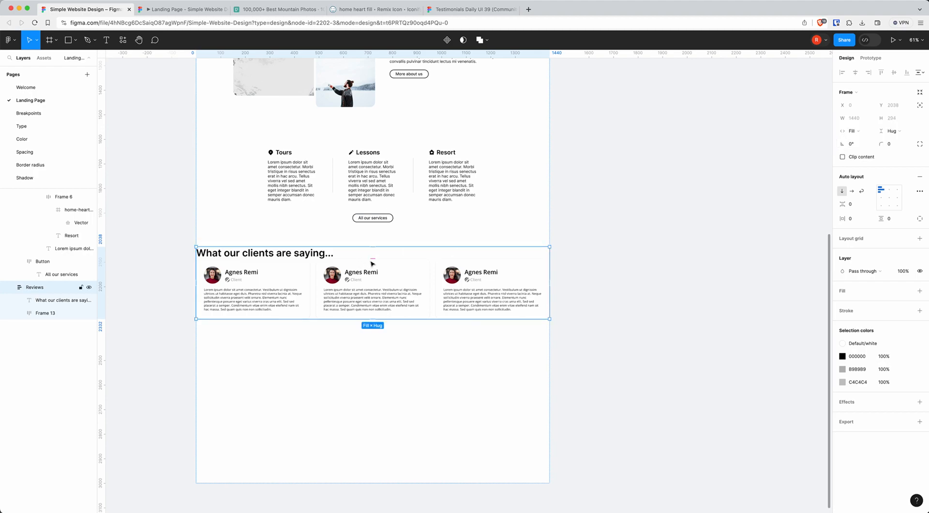
click(892, 221)
text(100)
key(Return)
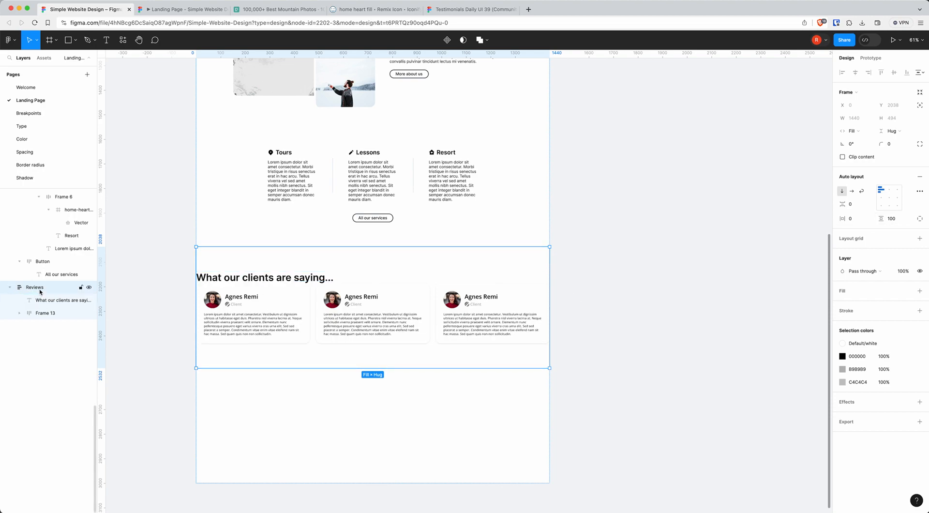
Set the vertical gap between the heading and the card row in the Reviews frame to 32.
click(854, 205)
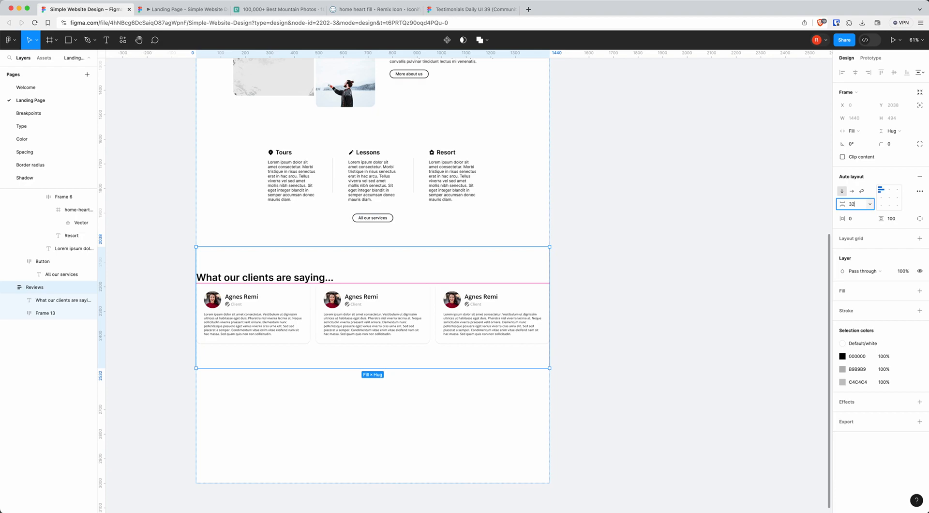
text(32)
key(Return)
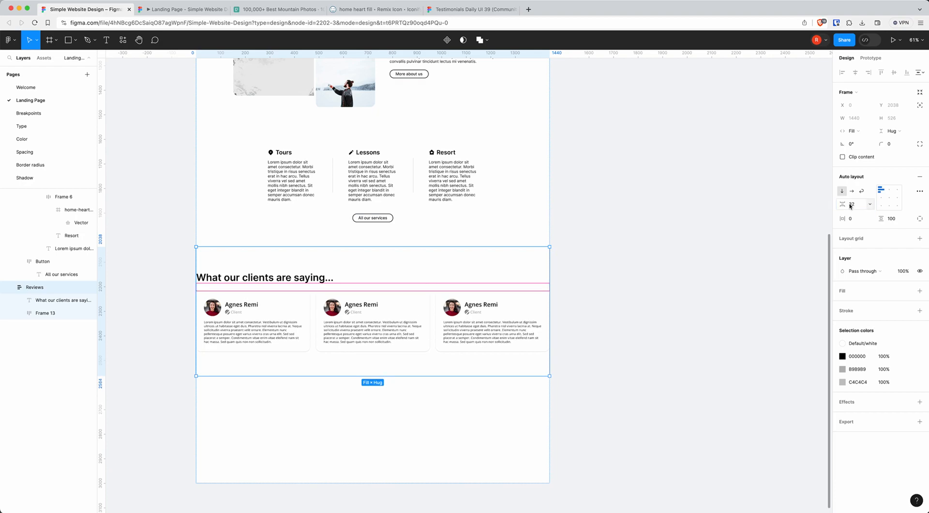
click(668, 359)
Narrow the three Review Cards together until the row is about 1381 wide.
scroll(334, 339, up, 3)
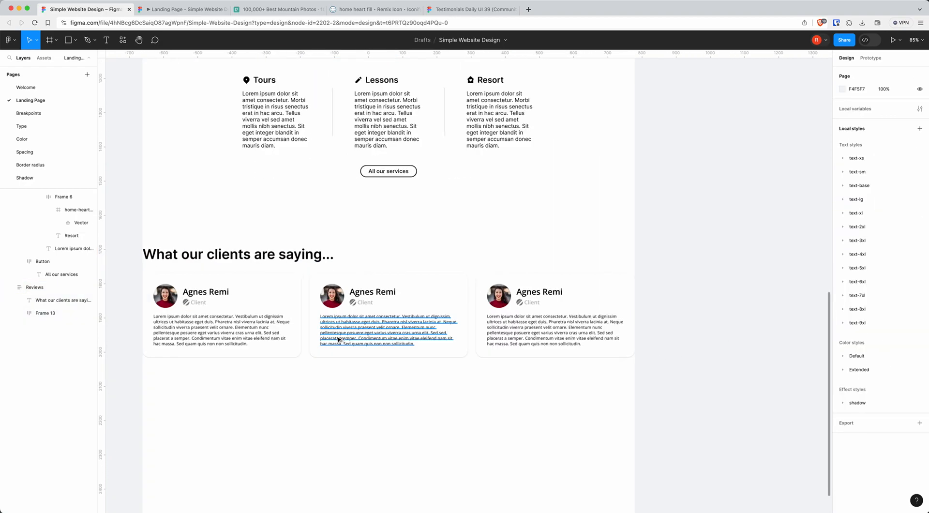
click(296, 301)
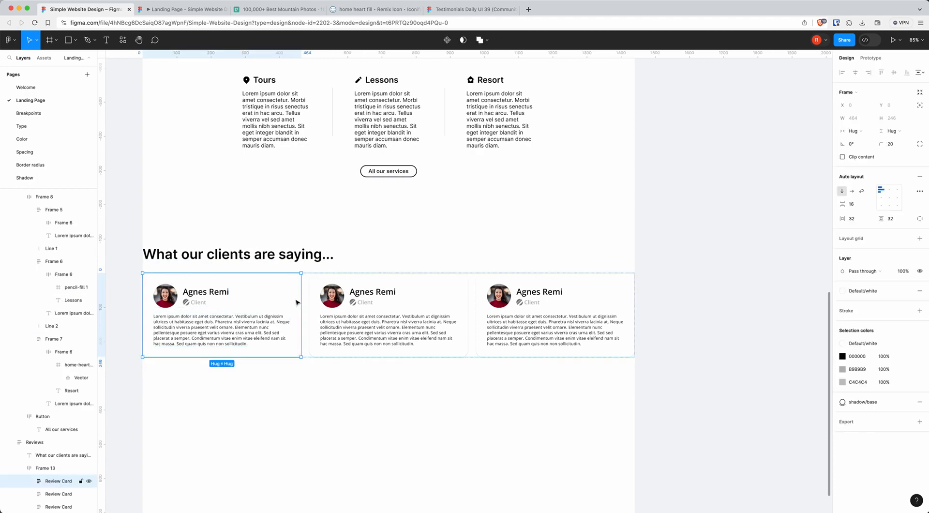
shift+click(444, 297)
shift+click(610, 298)
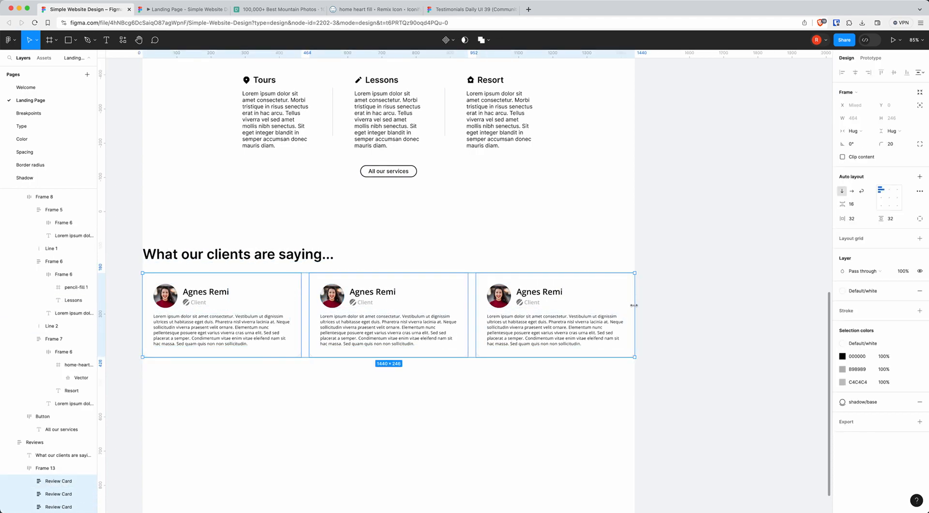
drag(634, 305, 613, 307)
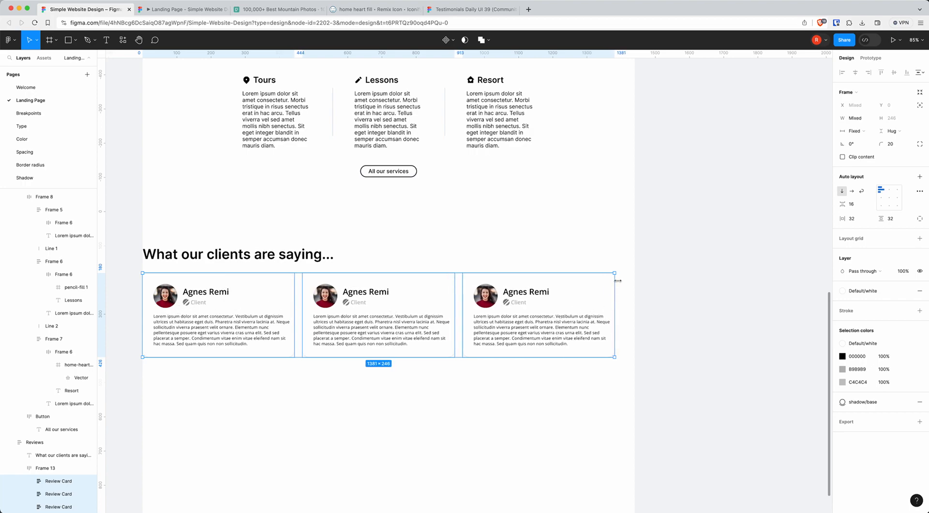
Try centering the heading and card row separately within the Reviews frame.
click(374, 256)
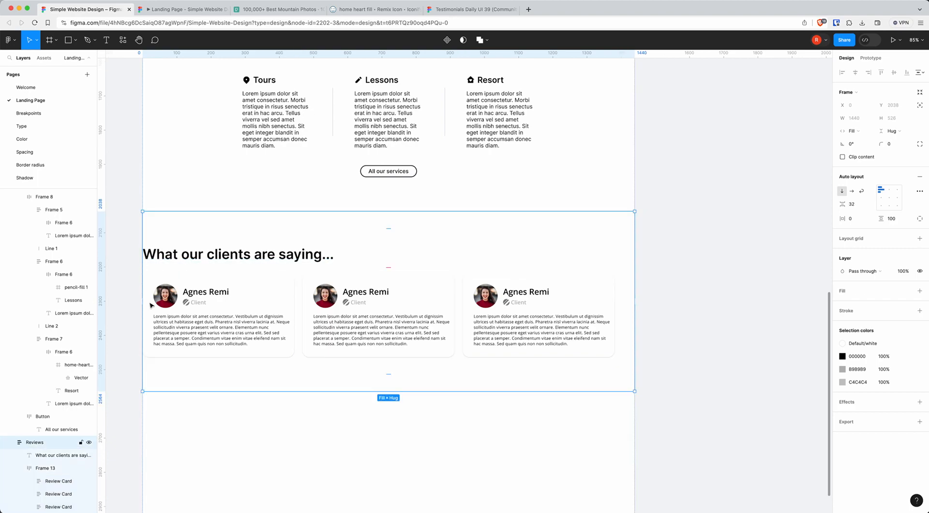
click(889, 190)
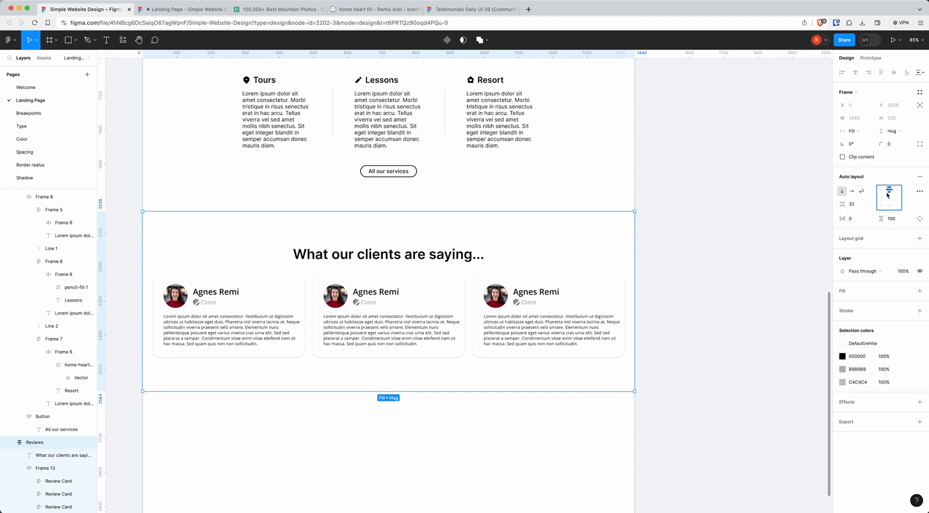
click(881, 190)
Wrap the clients heading and card row in one auto layout frame, and center it horizontally in the Reviews frame.
click(60, 456)
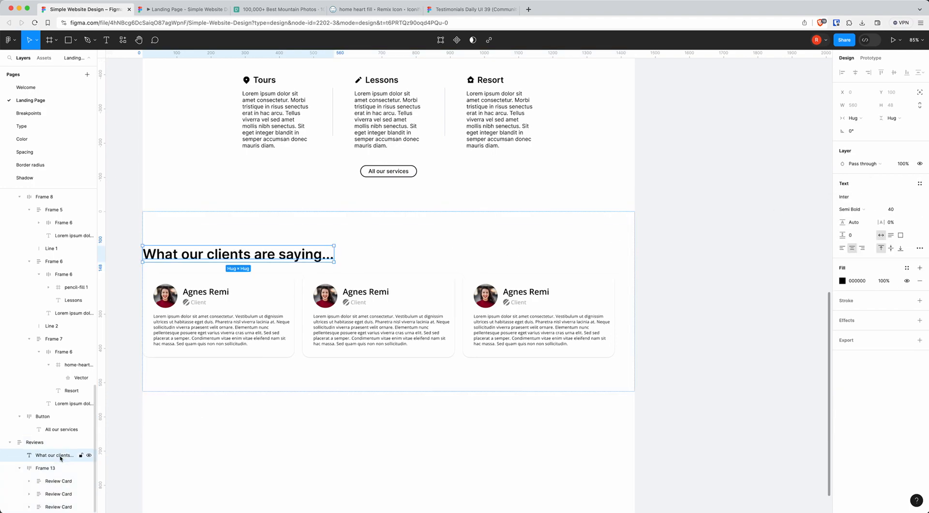
shift+click(47, 466)
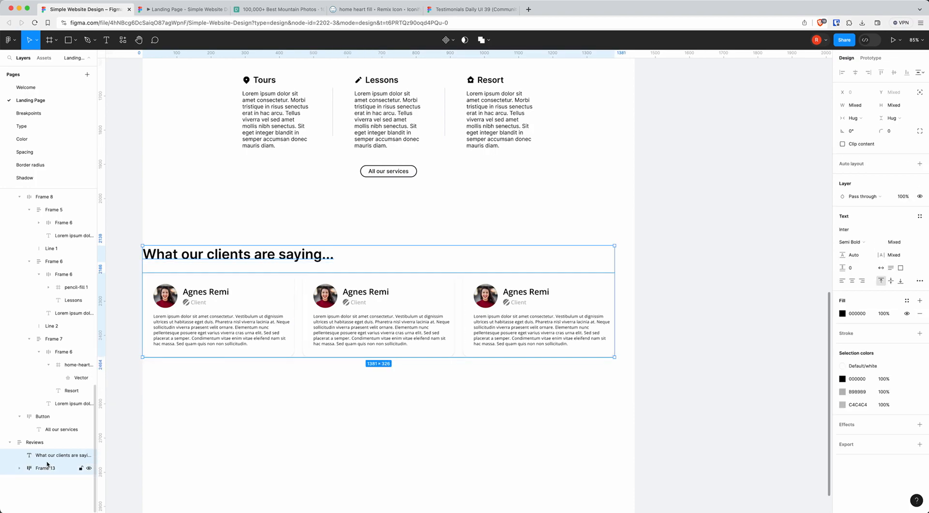
key(shift+a)
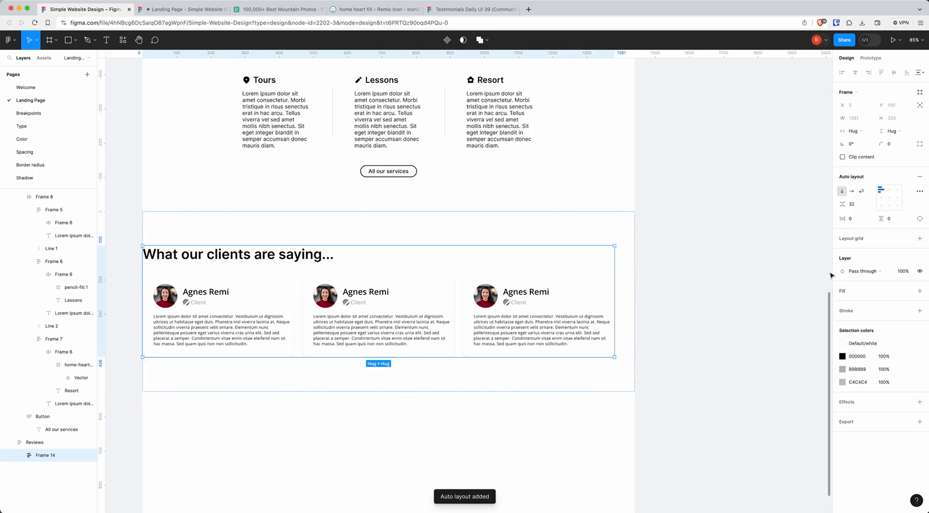
click(34, 443)
click(890, 197)
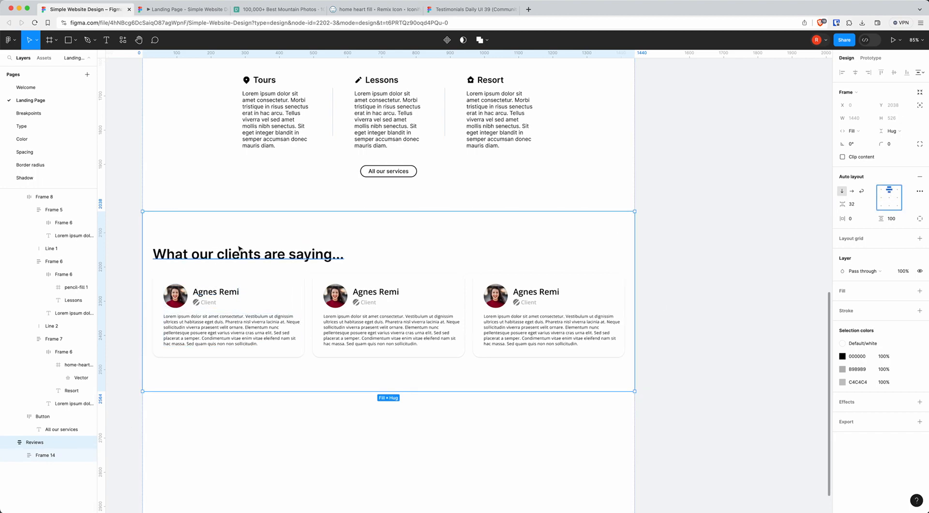
click(681, 375)
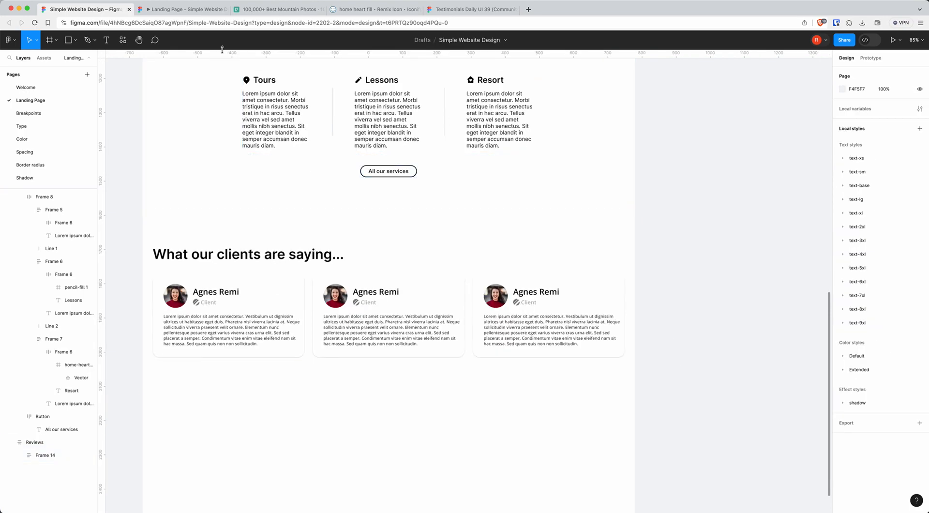
Check the services and reviews sections in the Landing Page prototype preview.
click(184, 10)
scroll(494, 281, down, 5)
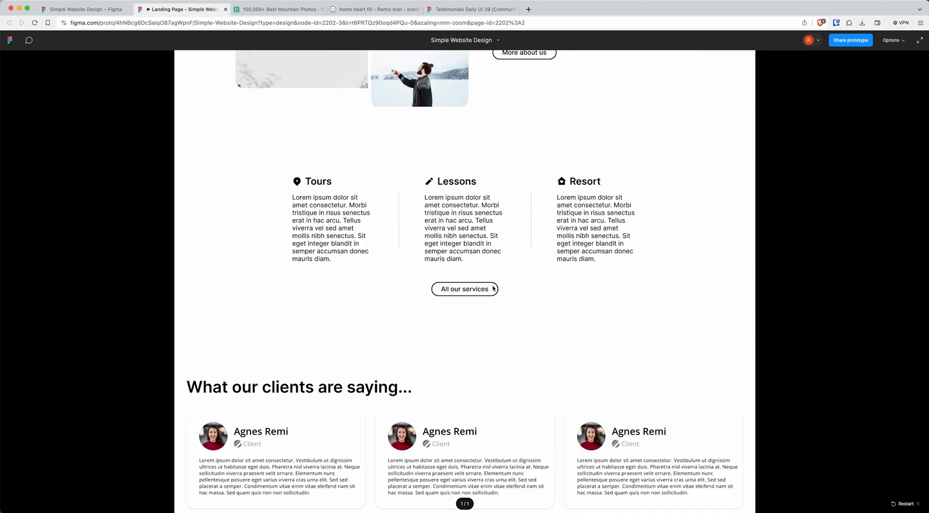
Return from the prototype to the design file and duplicate the "All our services" button below the review cards in the Reviews frame.
scroll(493, 296, down, 3)
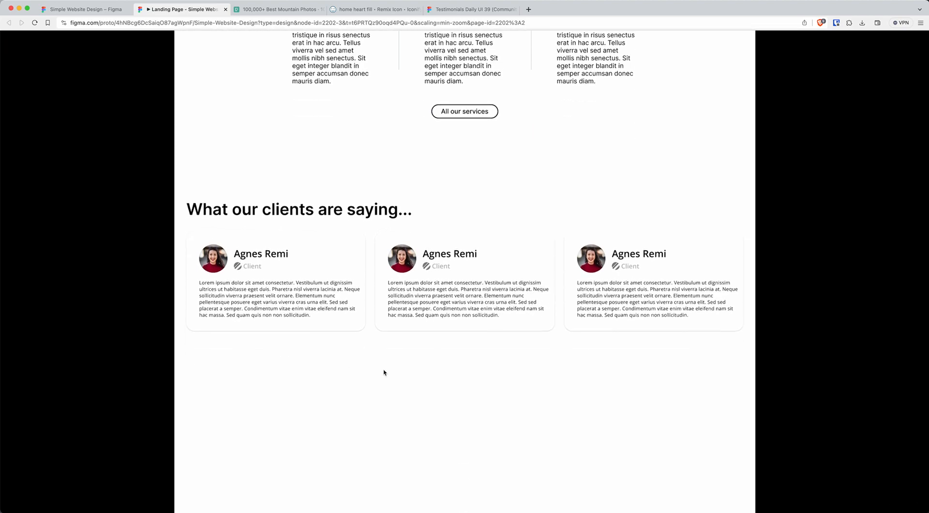
click(82, 9)
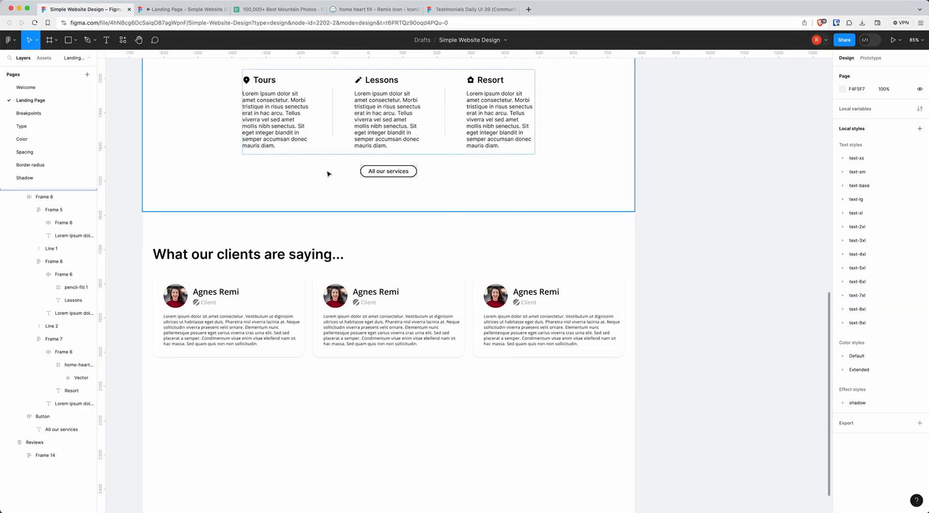
click(368, 176)
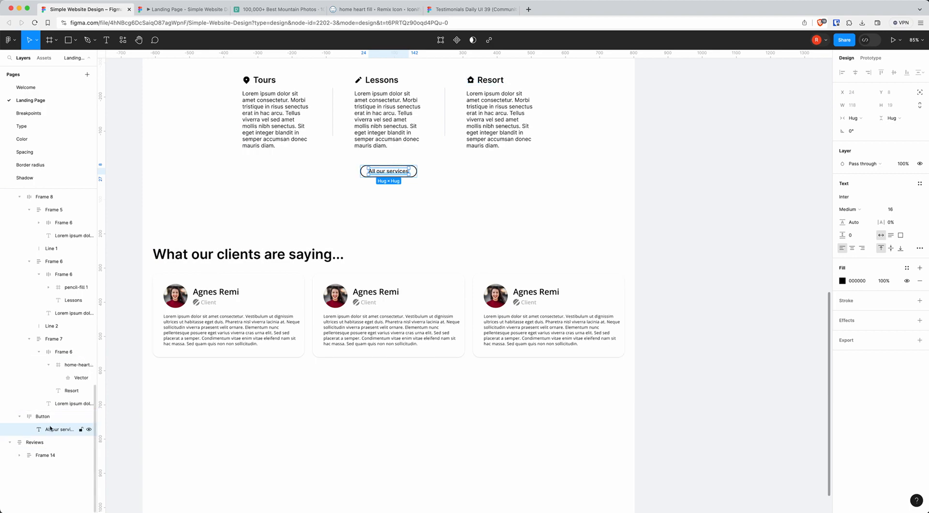
alt+drag(369, 174, 353, 381)
Change the label of the button under the review cards to "Read more reviews".
double_click(387, 376)
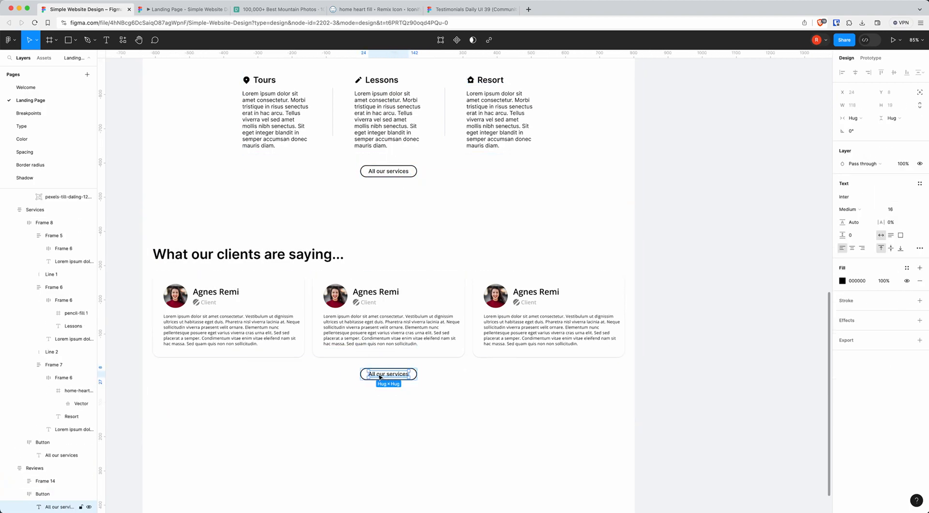
key(Return)
text(Read more revi)
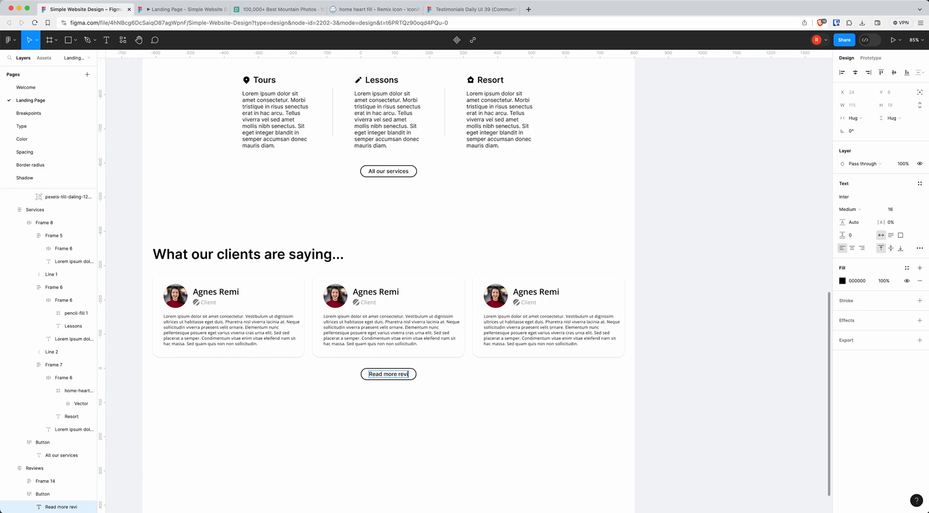
text(ews)
key(Escape)
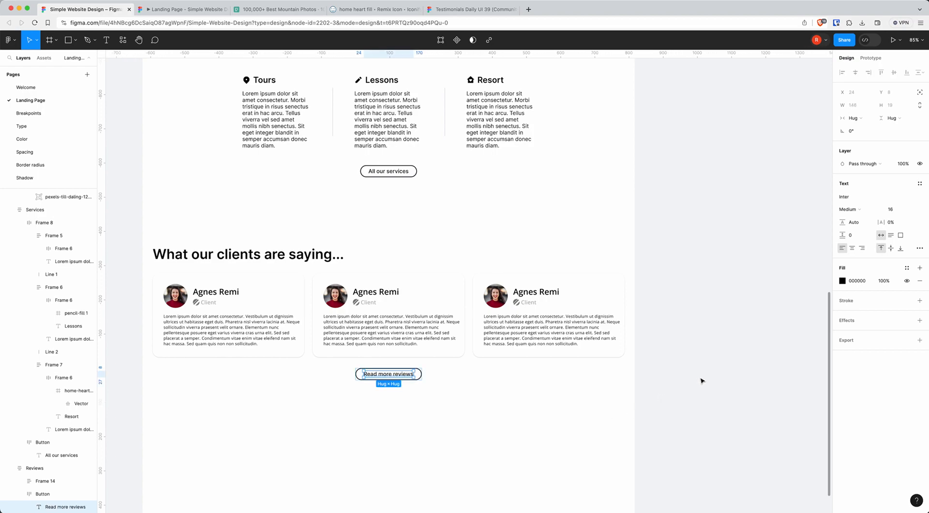
click(699, 379)
Increase the height of all three Review Cards together to about 272.
scroll(687, 381, down, 2)
scroll(686, 380, up, 2)
scroll(456, 412, down, 1)
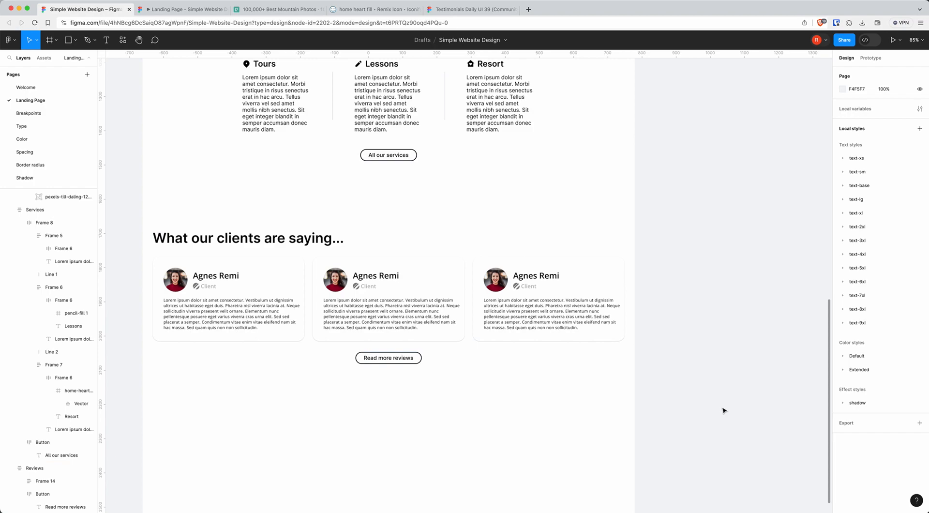
scroll(723, 411, down, 2)
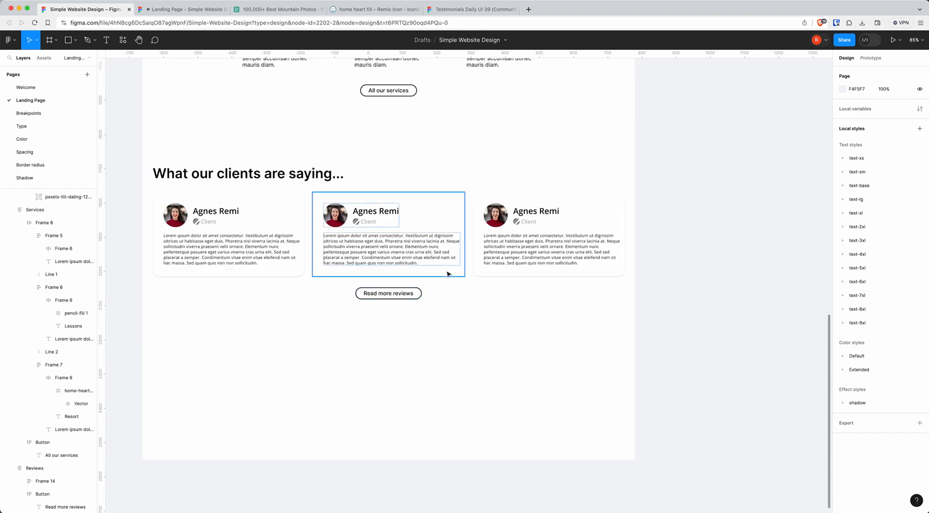
click(448, 274)
shift+click(290, 218)
shift+click(614, 213)
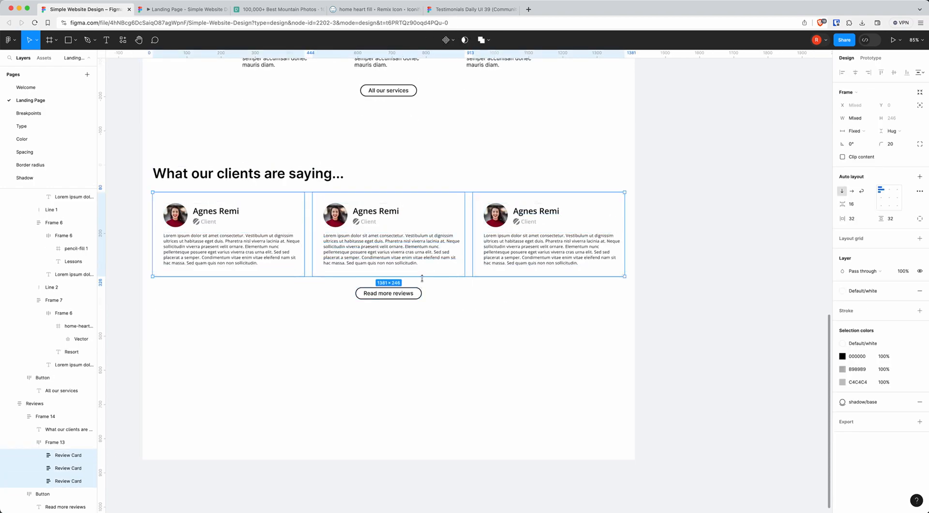
mouse_move(397, 276)
mouse_down()
mouse_move(398, 292)
mouse_move(399, 284)
mouse_up()
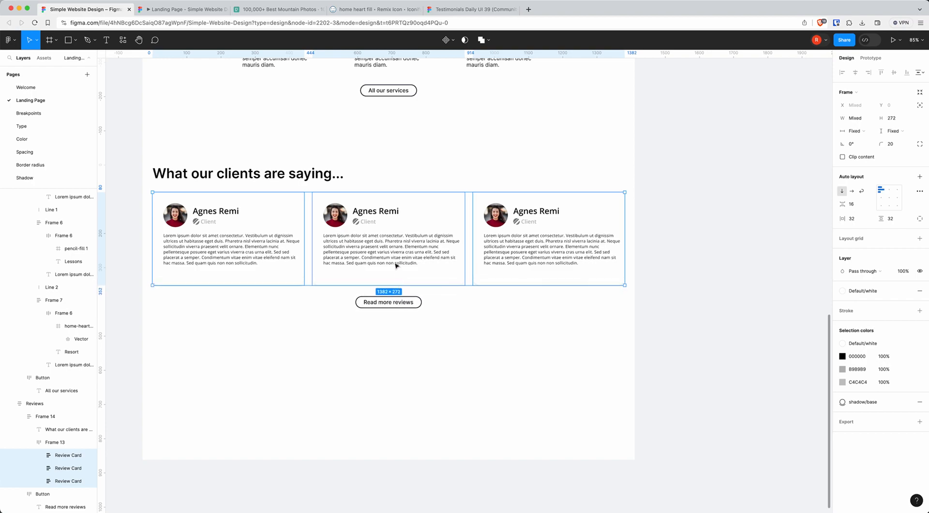
click(711, 320)
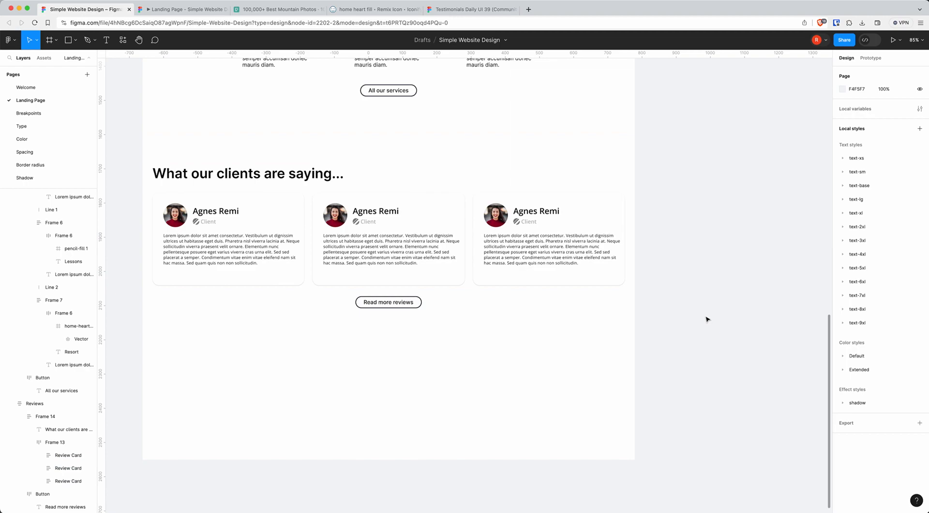
Add the text "Need a fresh start?" on the empty canvas beside the Landing Page frame, level with the space below the reviews.
scroll(557, 380, down, 2)
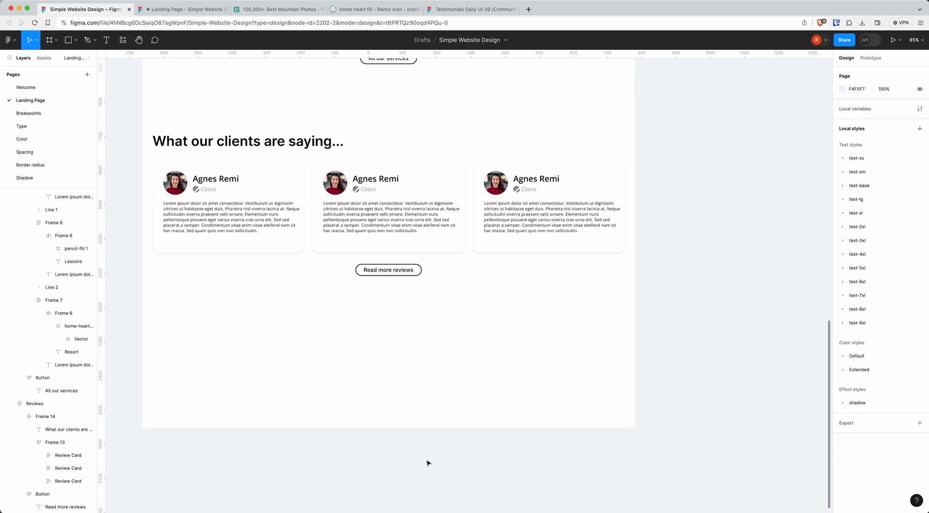
scroll(402, 368, down, 4)
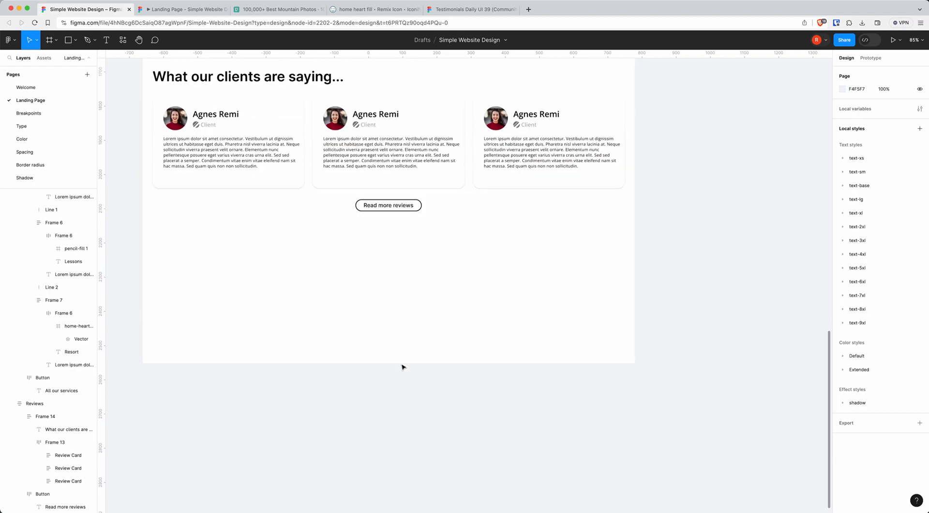
click(396, 294)
key(Escape)
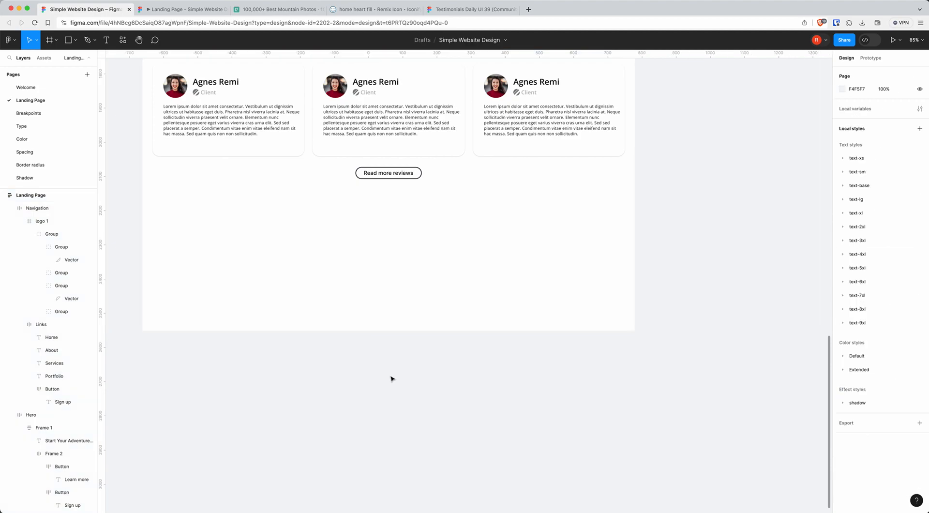
key(t)
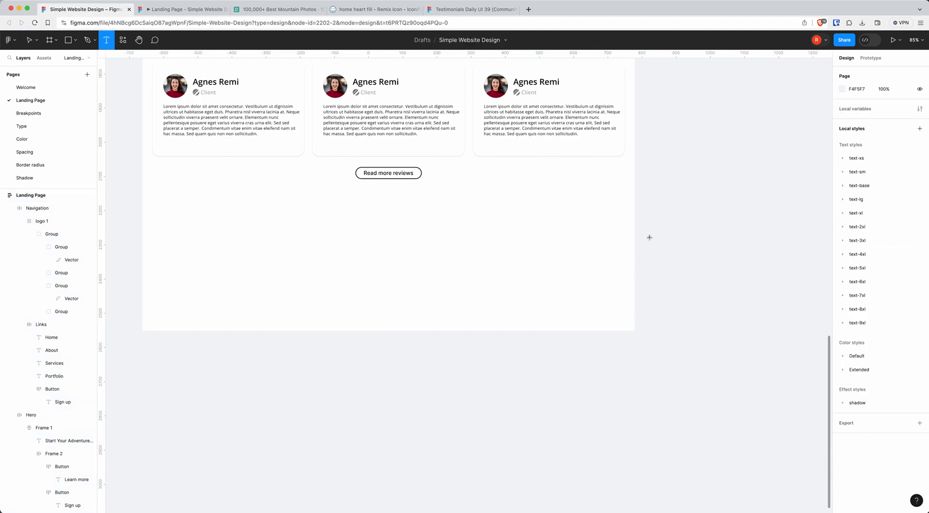
click(685, 222)
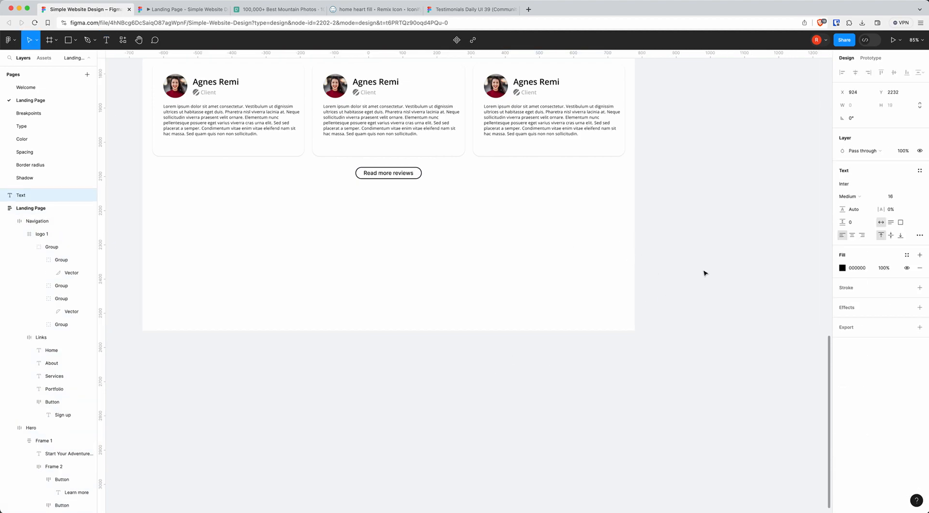
text(Need a fresh start?)
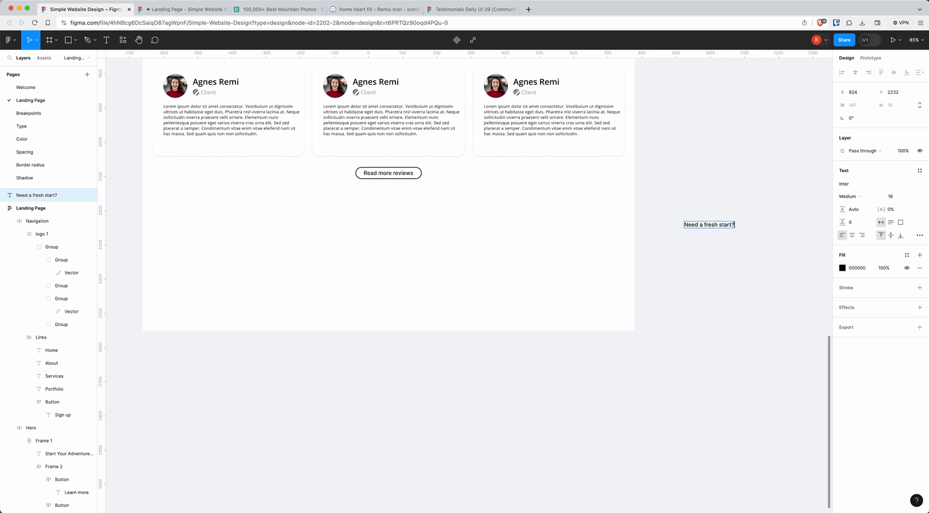
key(Escape)
key(Escape)
Add a second text line, "Sign up today.", directly beneath "Need a fresh start?" with matching left edges.
key(t)
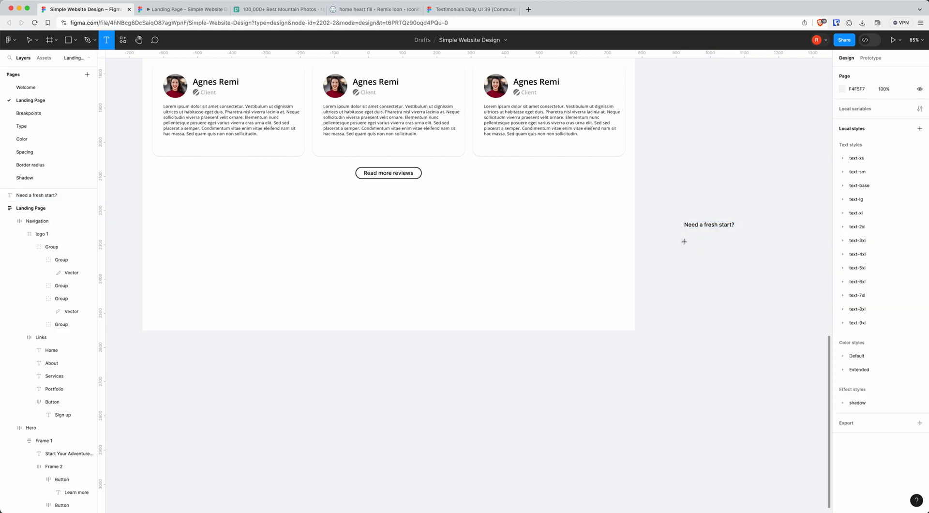
click(684, 241)
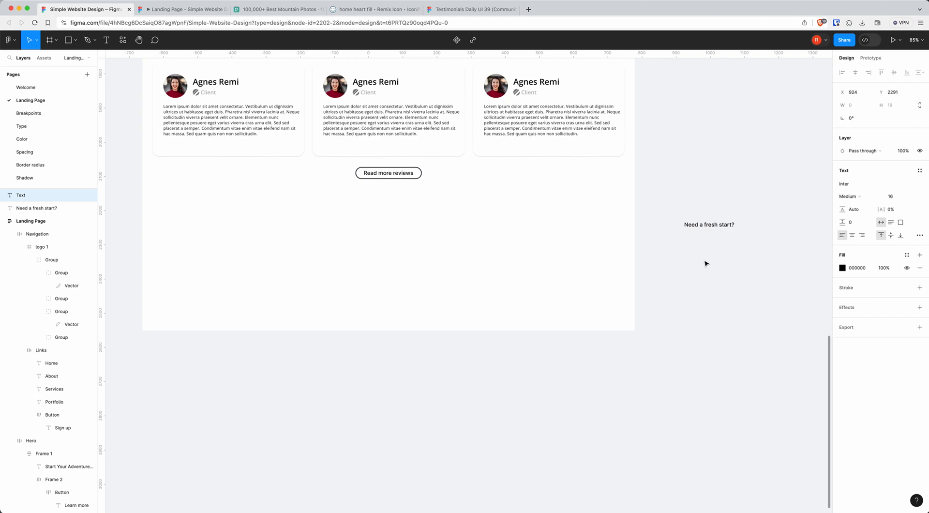
text(Sign up today.)
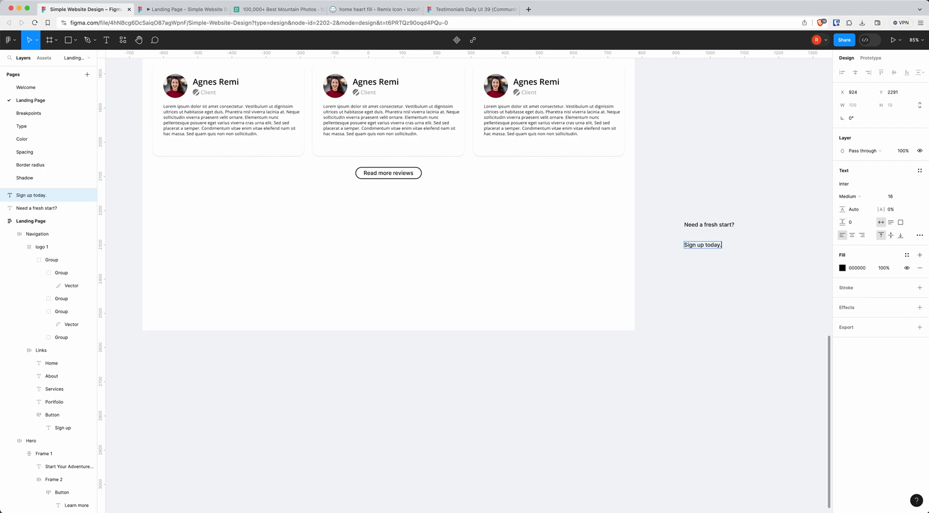
key(Escape)
Set the font size of both call-to-action text lines to 54.
drag(666, 192, 737, 257)
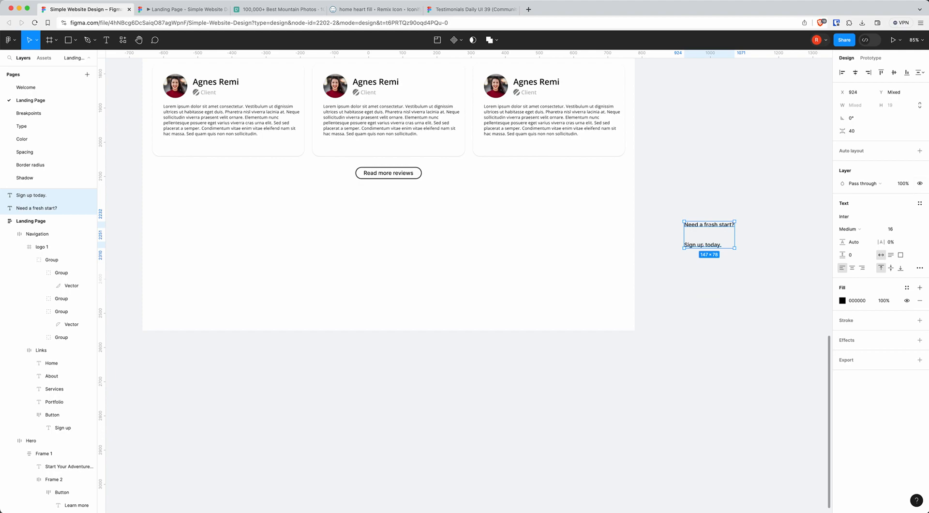
click(911, 229)
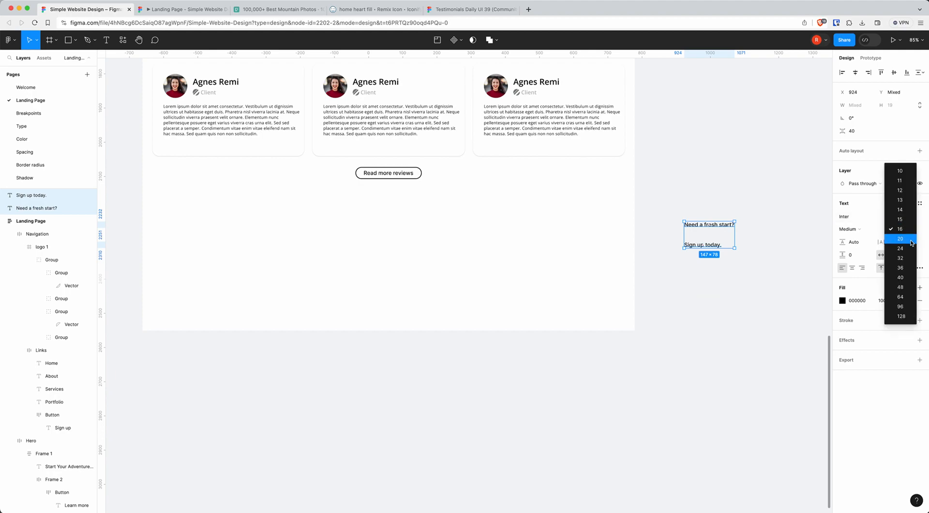
click(901, 288)
click(893, 230)
text(5)
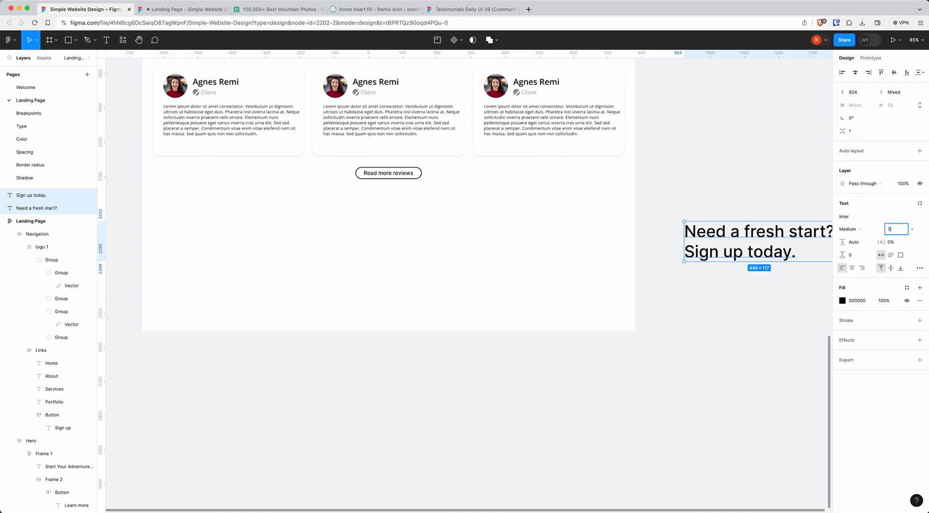
text(4)
key(Return)
scroll(741, 302, right, 5)
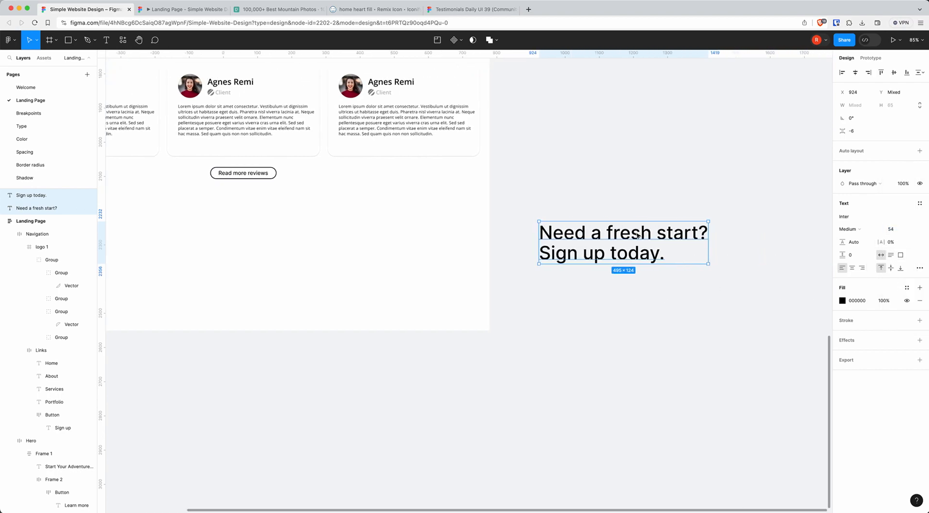
Set the "Sign up today." text to Bold and the "Need a fresh start?" text to Regular weight.
click(638, 259)
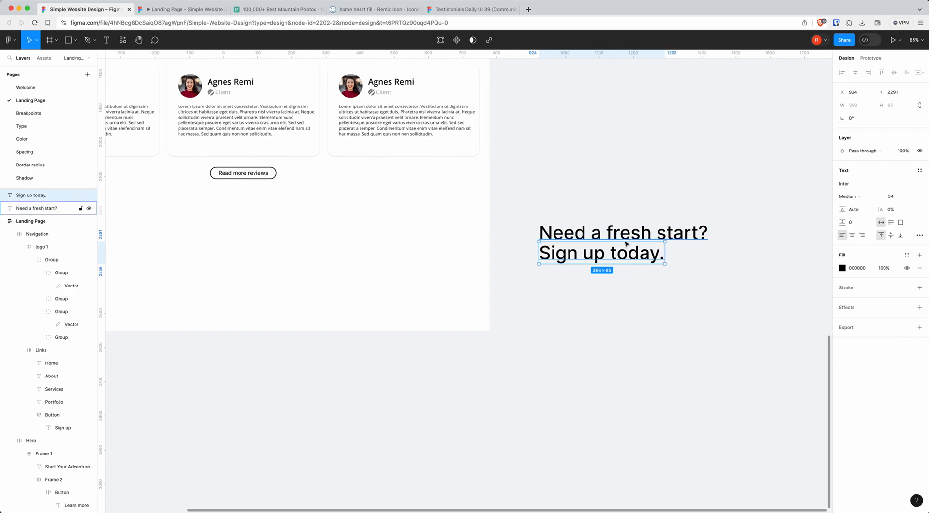
click(864, 199)
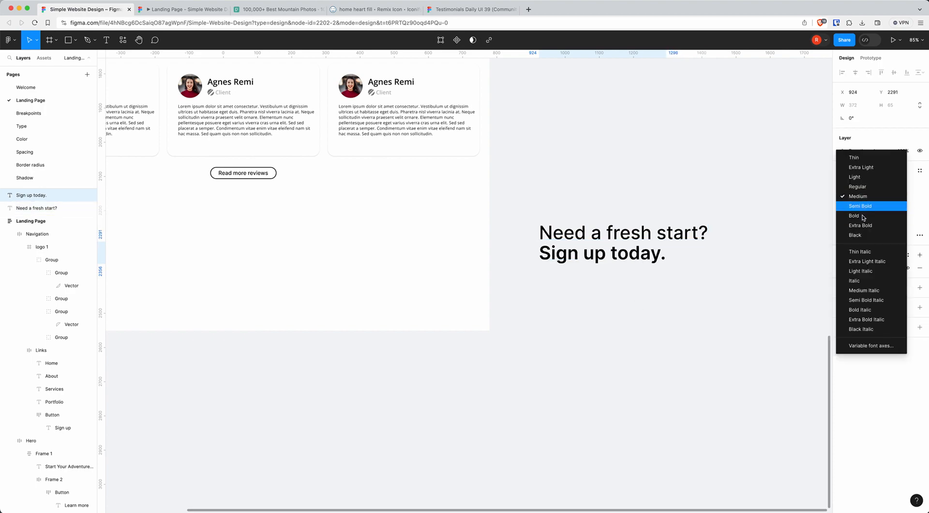
click(864, 215)
click(691, 240)
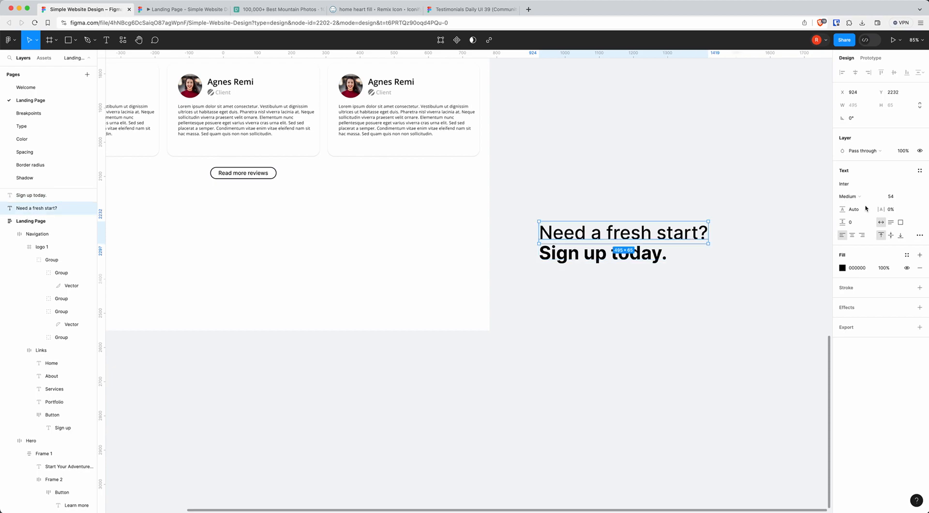
click(866, 197)
click(866, 191)
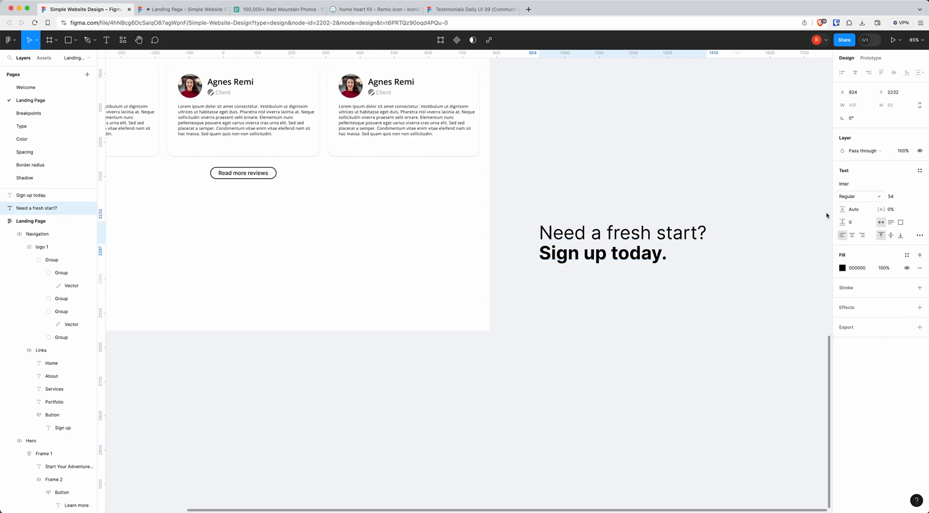
drag(704, 282, 547, 194)
click(617, 309)
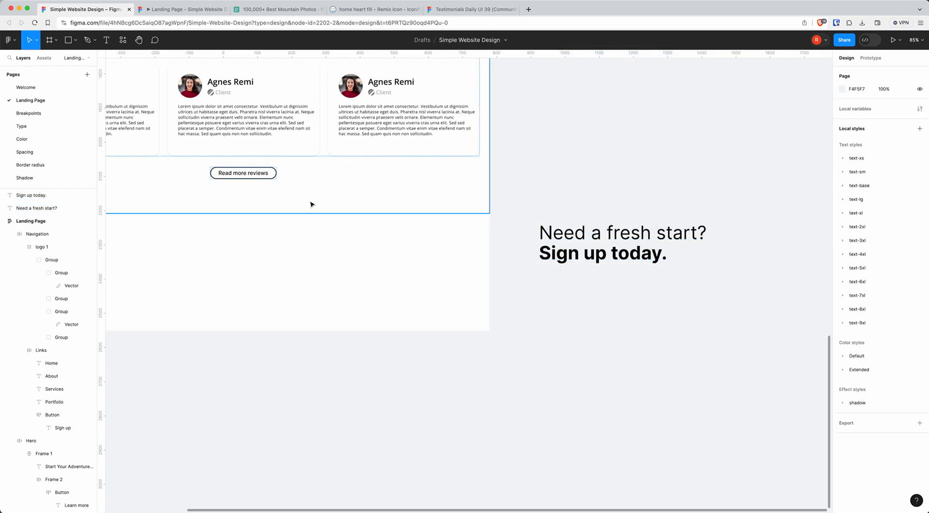
Place a copy of the hero section's dark "Sign up" button on the empty canvas beside the About section.
scroll(318, 213, down, 5)
scroll(271, 194, up, 10)
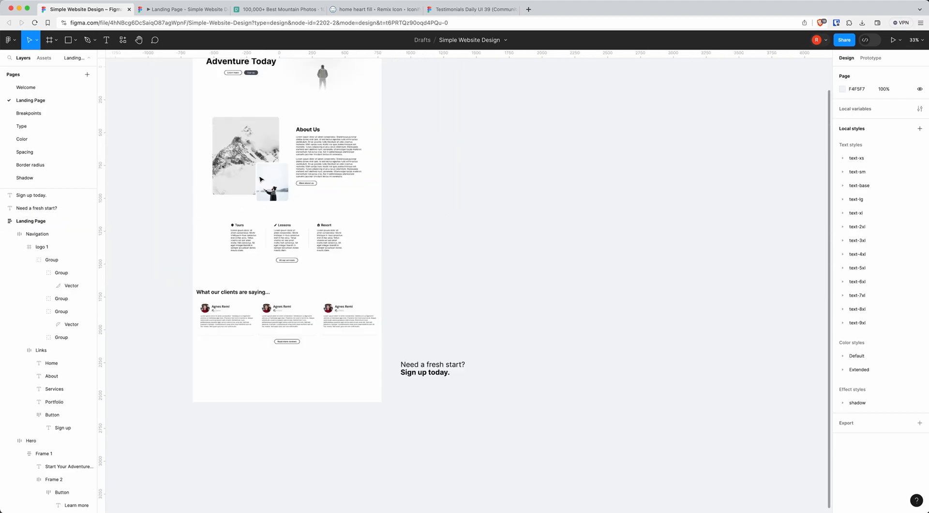
scroll(256, 194, up, 5)
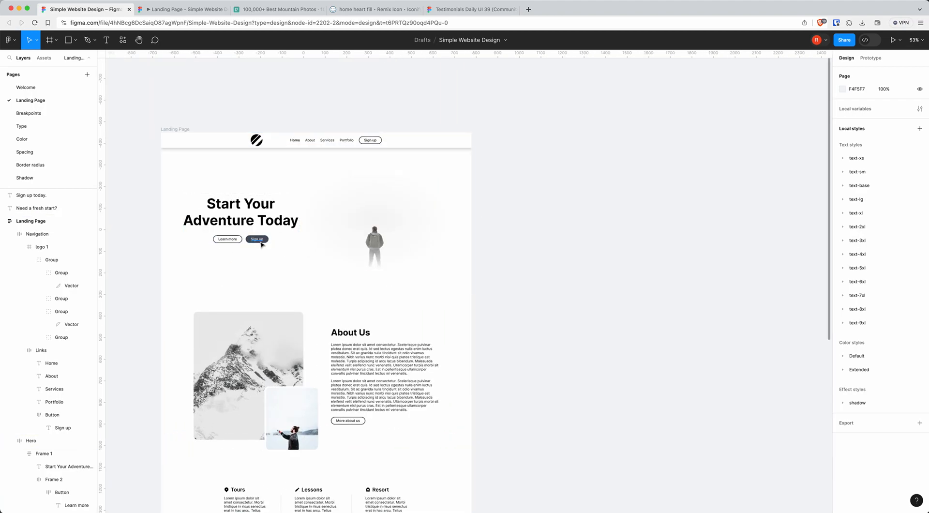
scroll(261, 245, up, 2)
click(265, 241)
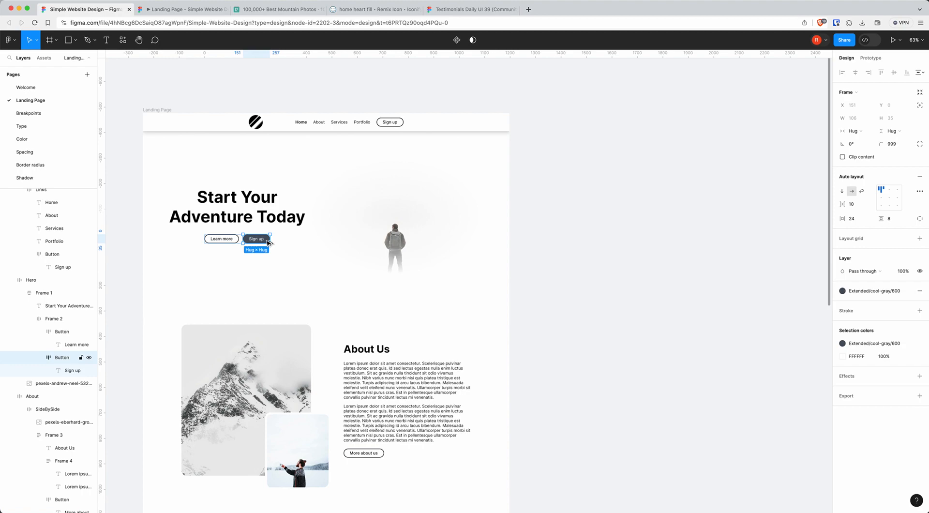
drag(268, 241, 619, 433)
scroll(489, 357, down, 5)
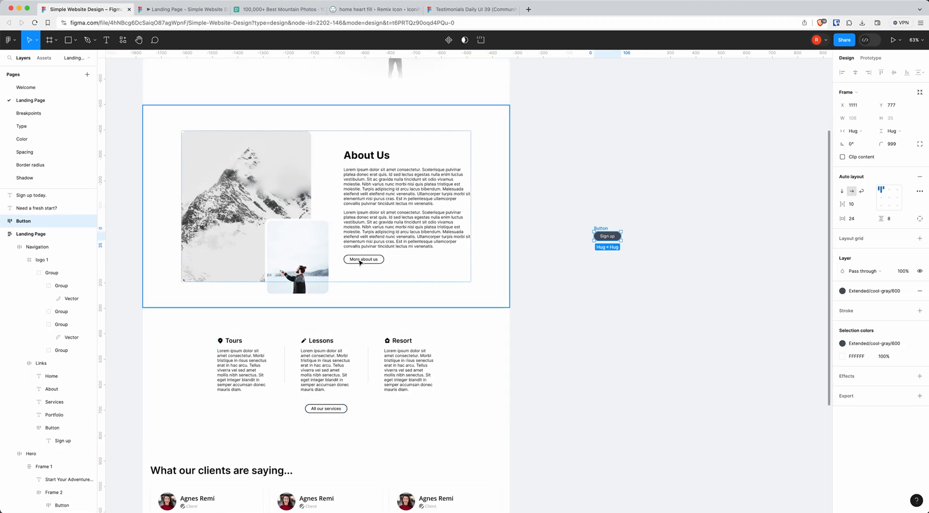
scroll(363, 291, up, 2)
scroll(356, 339, down, 4)
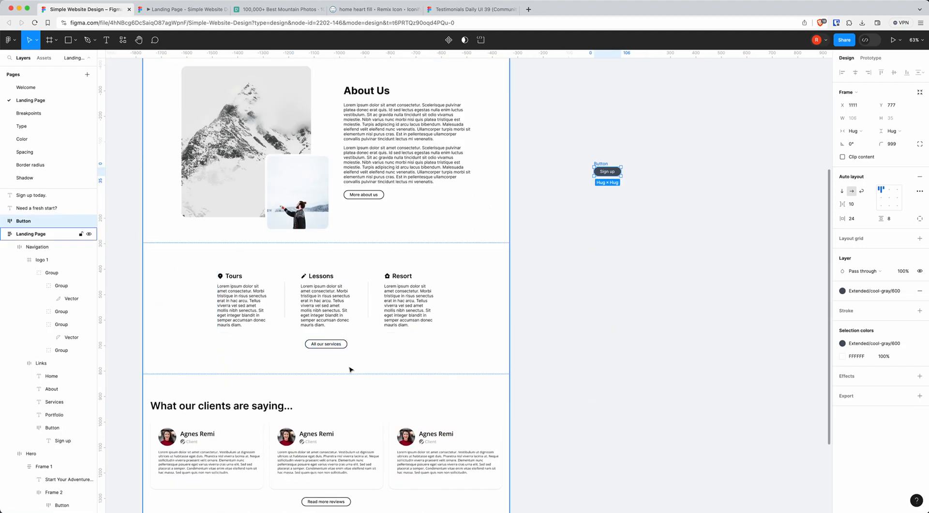
scroll(343, 359, down, 5)
scroll(642, 304, up, 5)
click(649, 254)
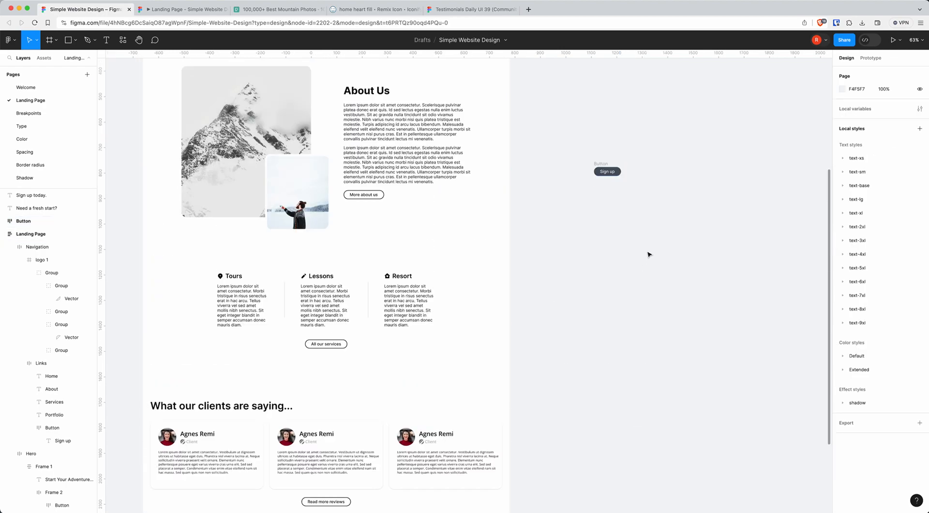
Move the copied "Sign up" button to just beneath the "Sign up today." call-to-action text.
drag(603, 172, 603, 425)
scroll(620, 327, down, 6)
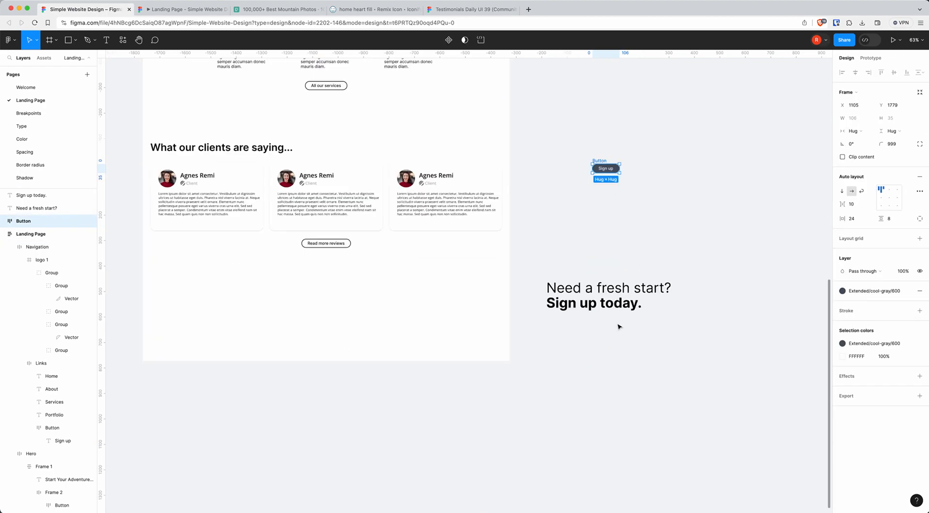
drag(601, 162, 579, 342)
scroll(586, 334, up, 5)
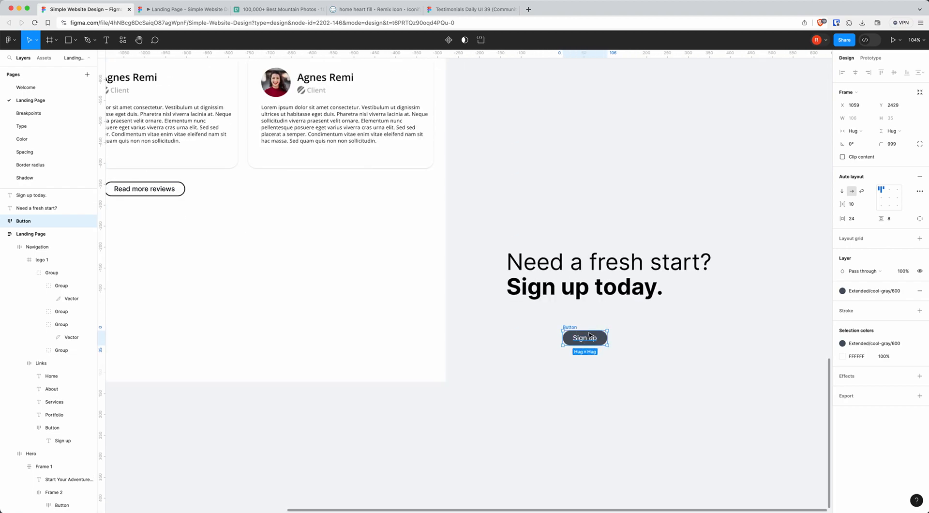
Set the font size of the copied button's "Sign up" label to 20.
double_click(593, 340)
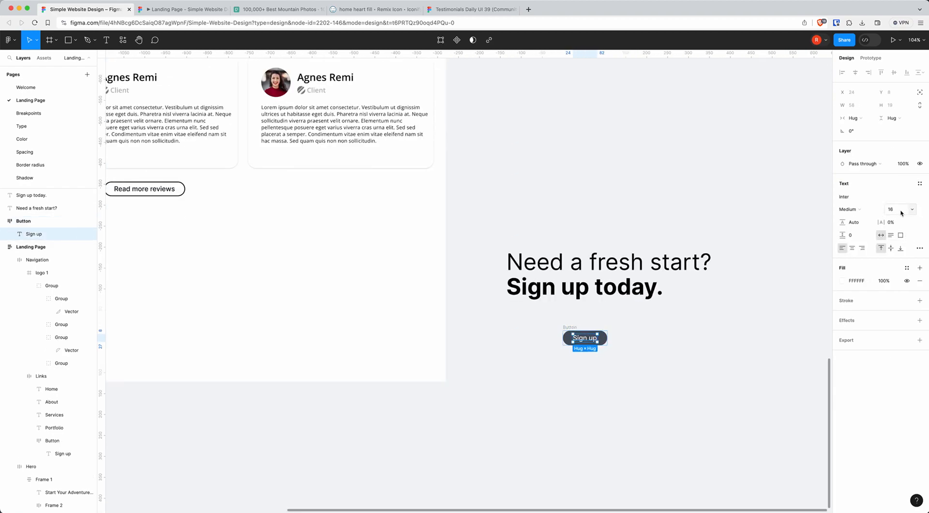
click(903, 212)
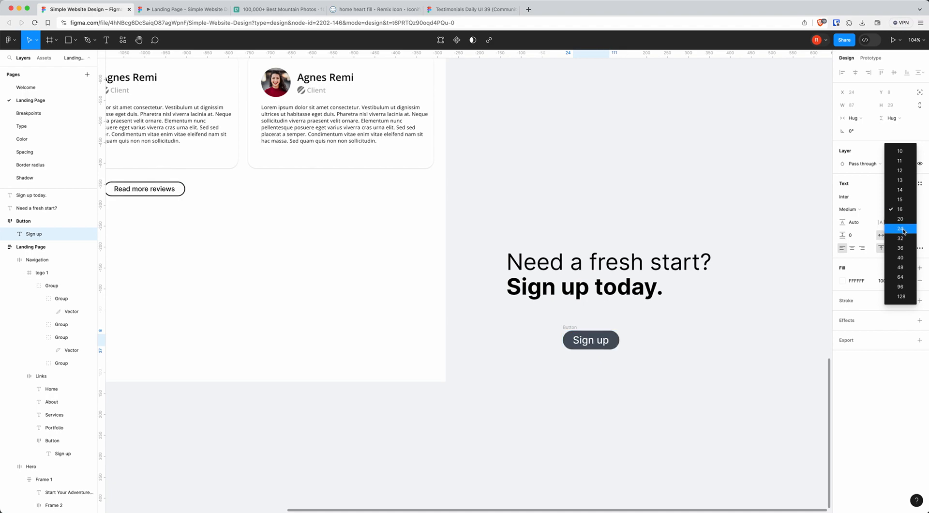
click(901, 220)
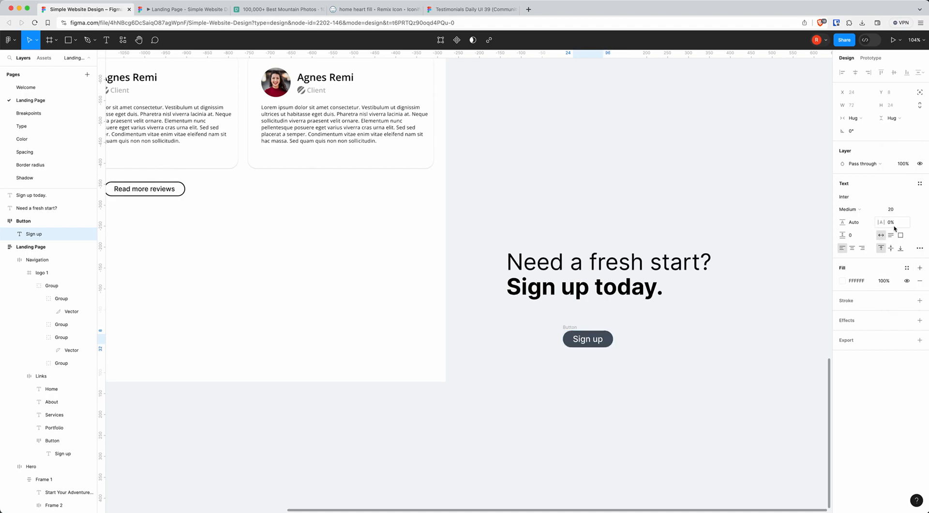
Set the call-to-action button's horizontal padding to 48 and its vertical padding to 12.
click(569, 329)
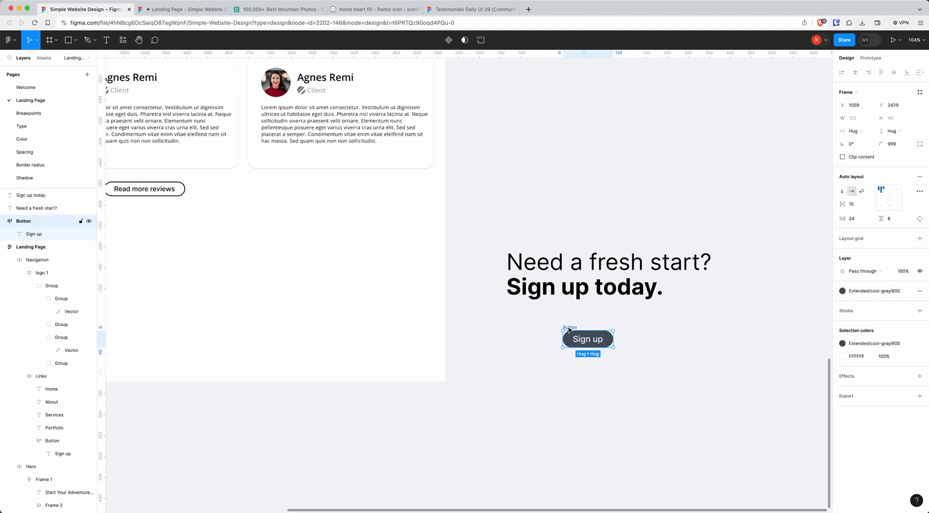
click(853, 219)
key(Return)
click(852, 219)
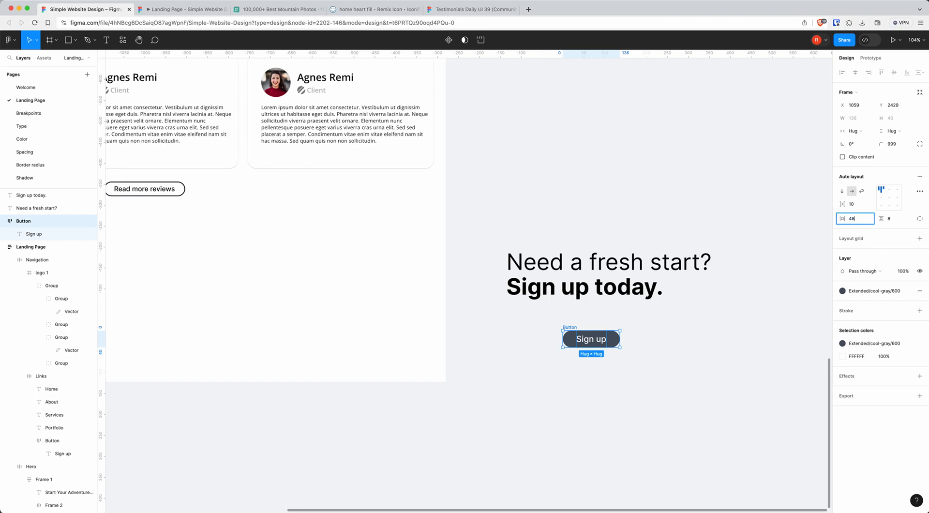
key(Return)
click(892, 221)
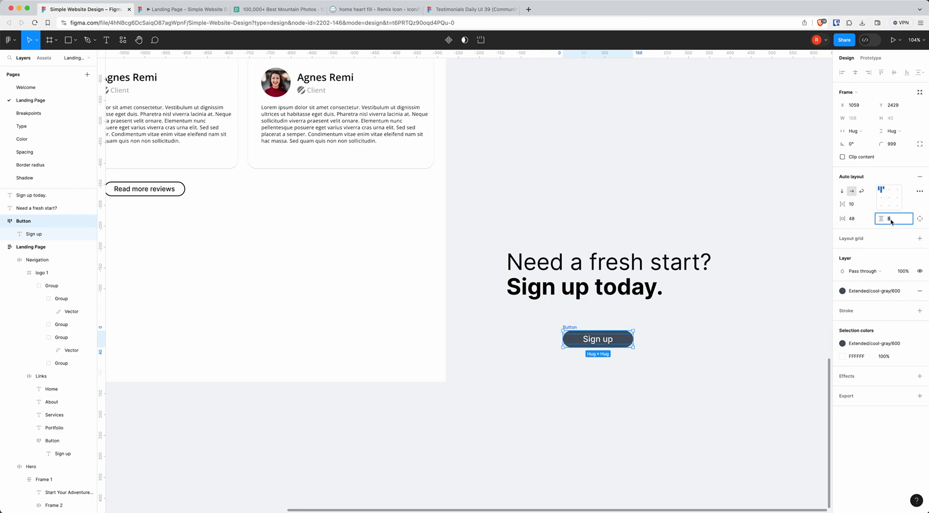
text(12)
key(Return)
Try a vertical padding of 16 on the call-to-action button, and set it back to 12.
click(893, 221)
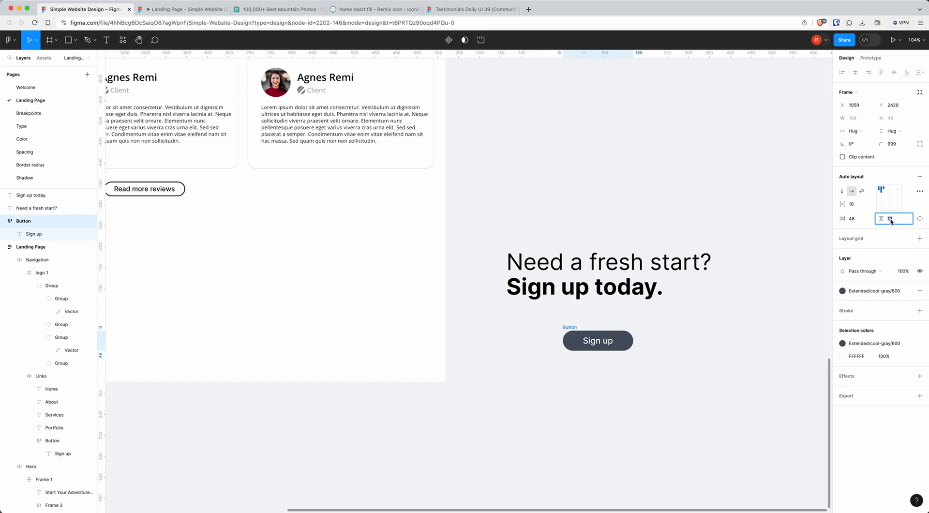
text(16)
key(Return)
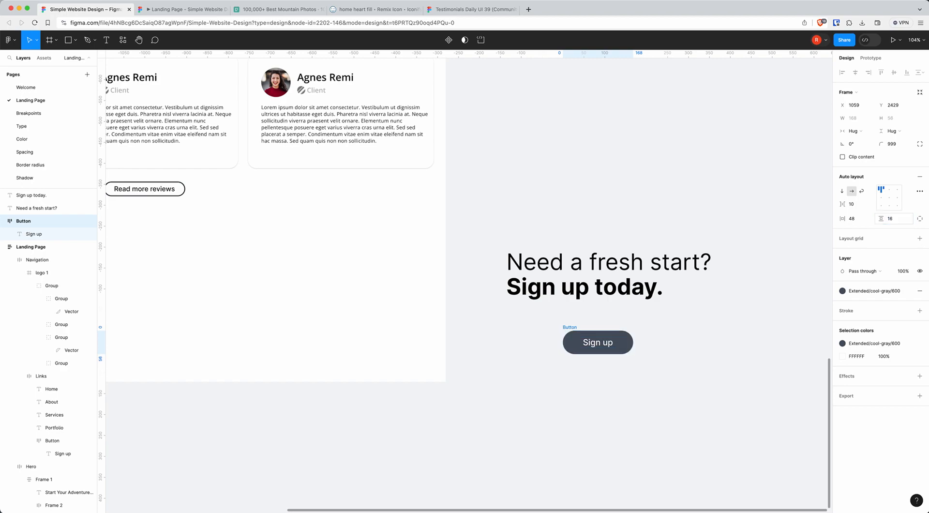
click(893, 219)
text(12)
key(Return)
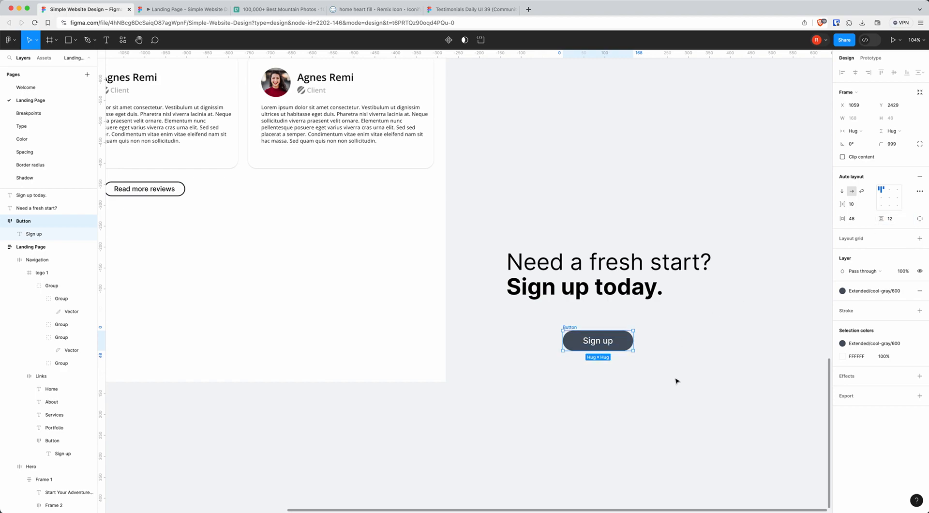
Wrap both call-to-action text lines and the button in a vertical auto layout frame with centered alignment.
drag(676, 380, 523, 224)
key(shift+a)
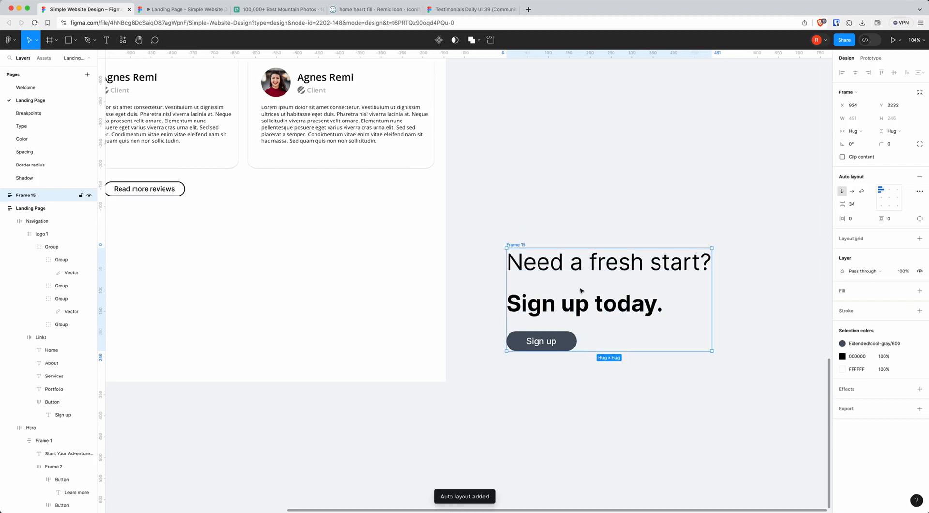
click(890, 197)
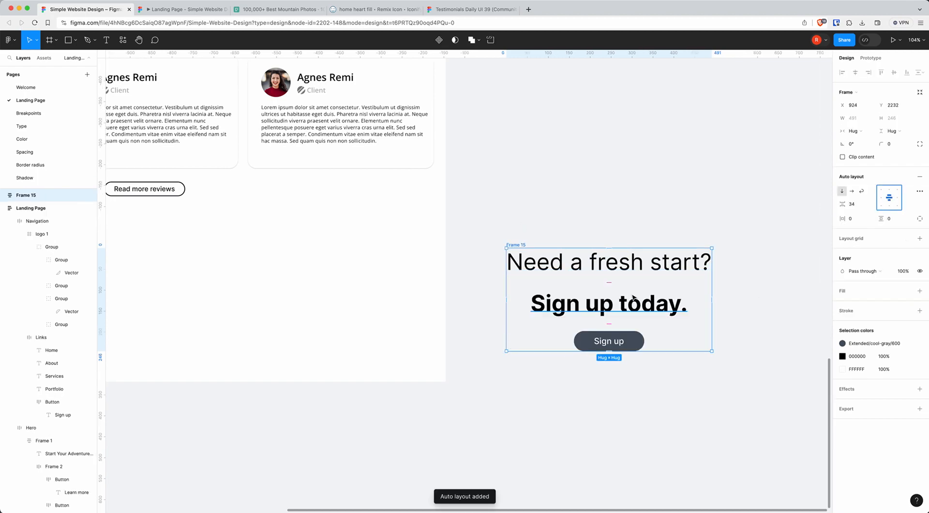
Group the "Need a fresh start?" and "Sign up today." lines in a nested auto layout frame with a gap of 24.
click(624, 267)
shift+click(620, 313)
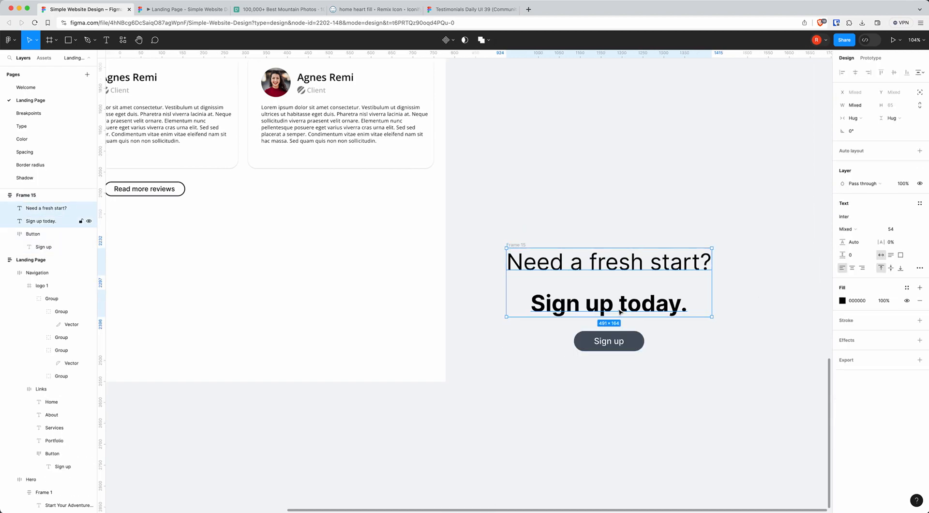
key(shift+a)
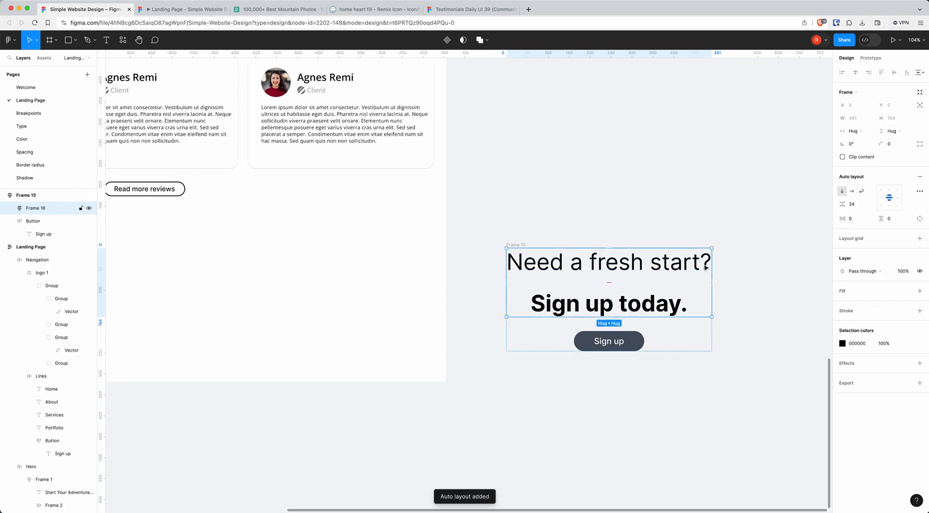
click(852, 204)
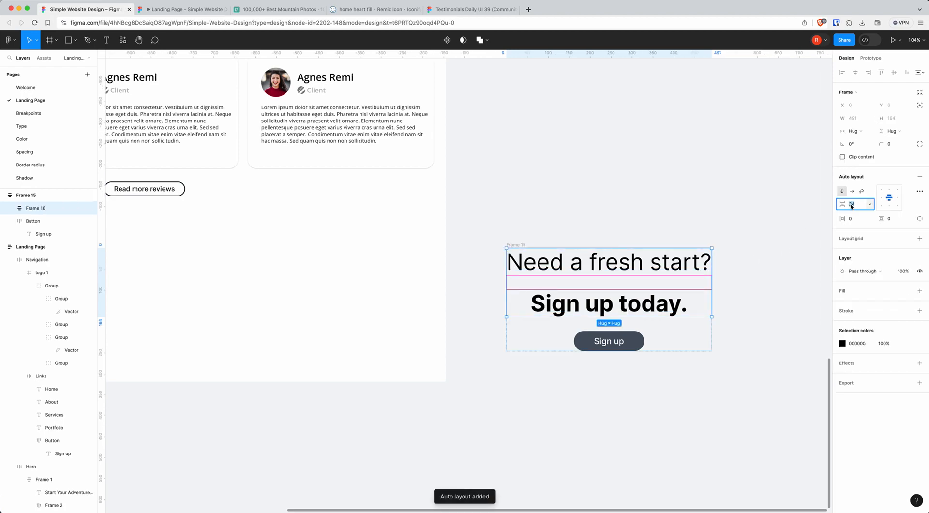
text(24)
key(Return)
Set the gap between the text group and the button in the outer call-to-action frame to 32.
click(519, 246)
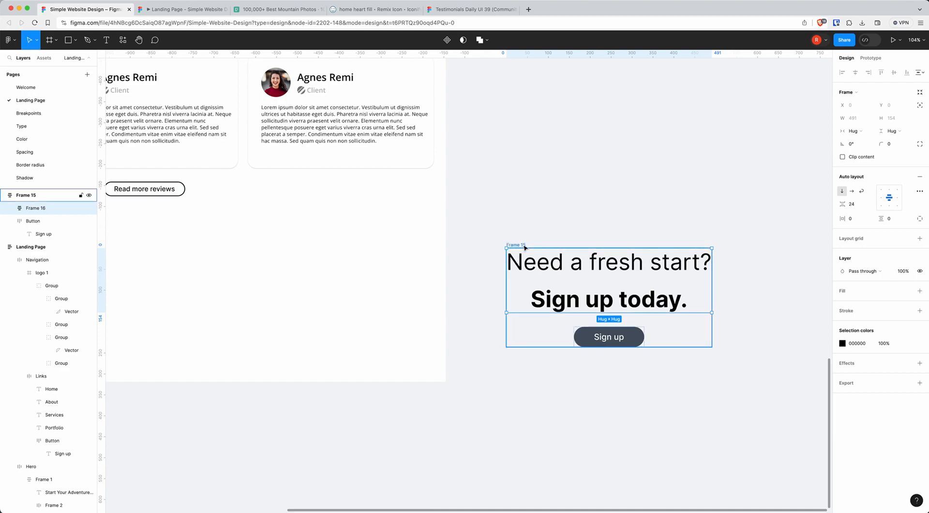
click(850, 205)
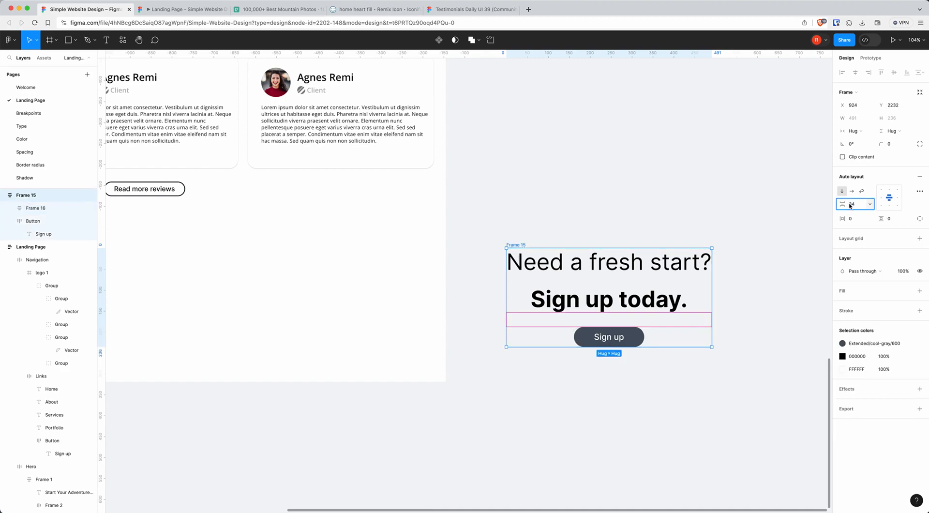
text(32)
key(Return)
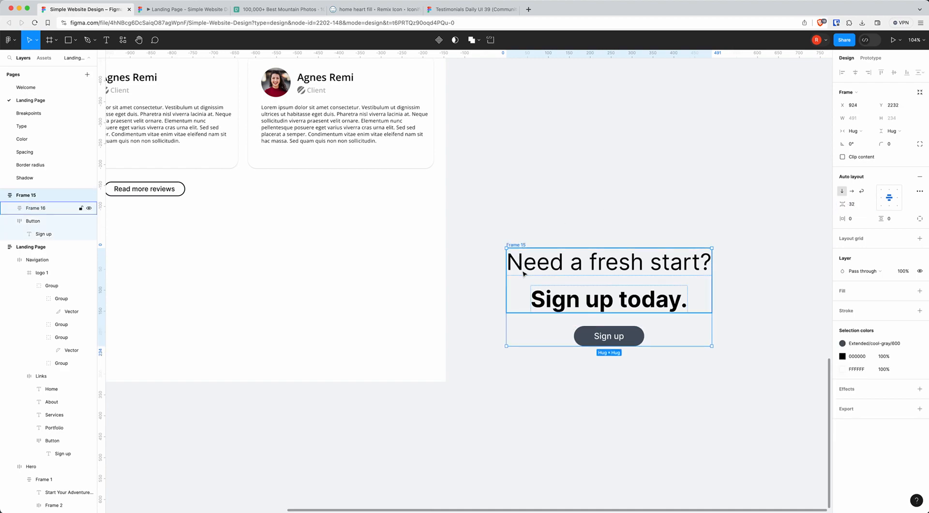
Place the call-to-action frame in the Landing Page below the Reviews section and rename it "Call To Action".
scroll(532, 288, down, 5)
scroll(506, 321, left, 1)
scroll(507, 321, left, 1)
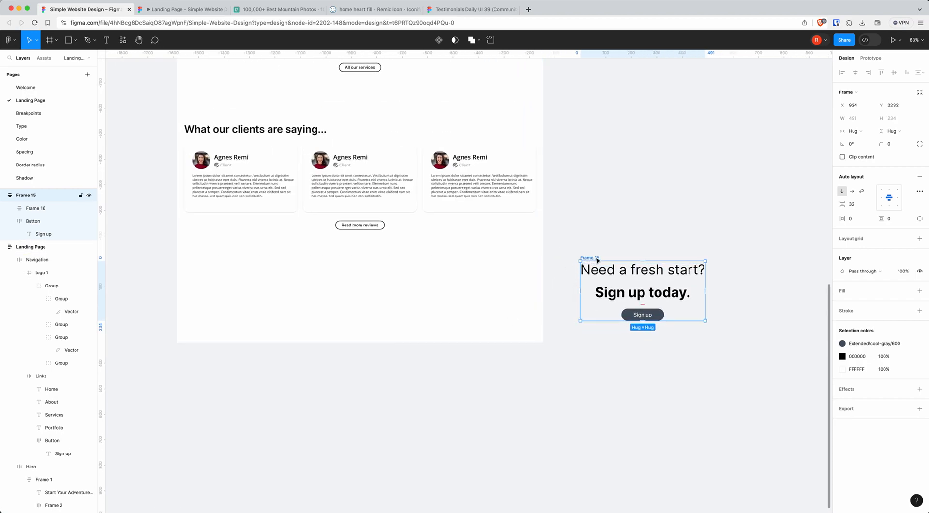
drag(597, 260, 334, 289)
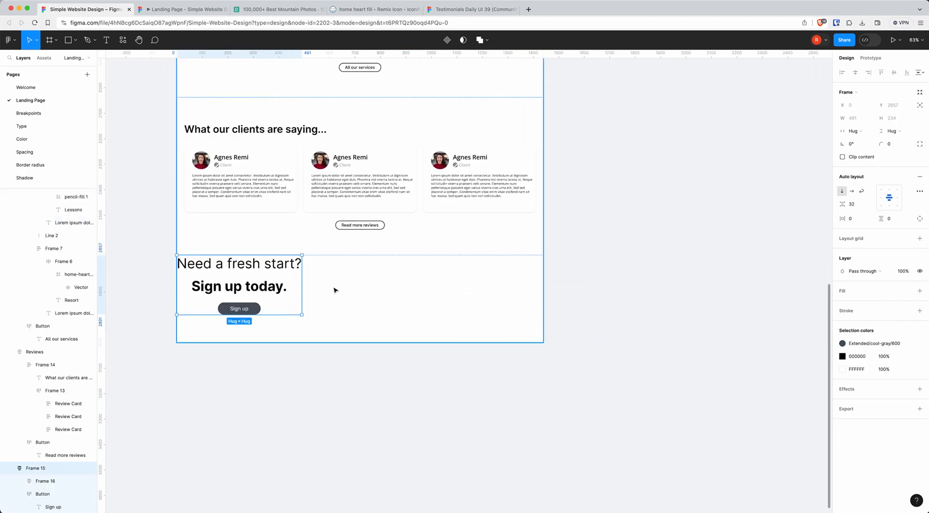
double_click(40, 469)
text(Call To)
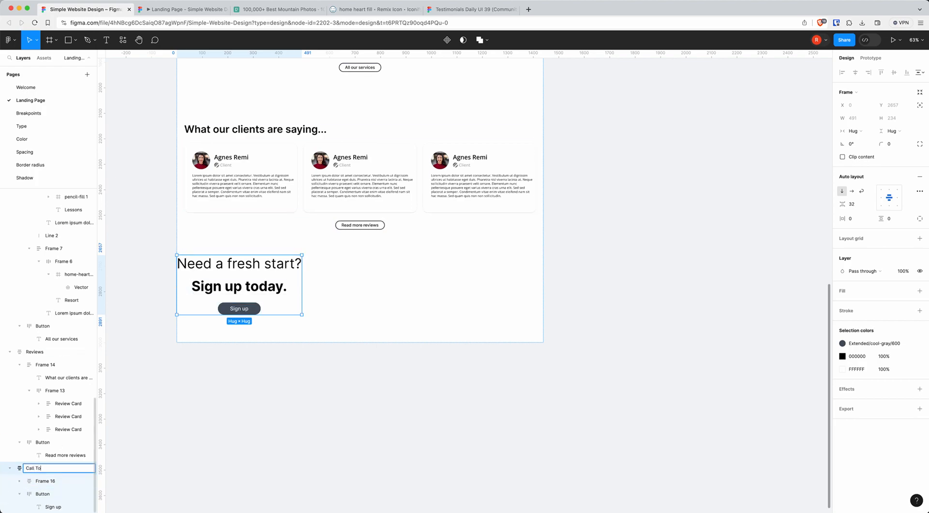
text( Action)
key(Return)
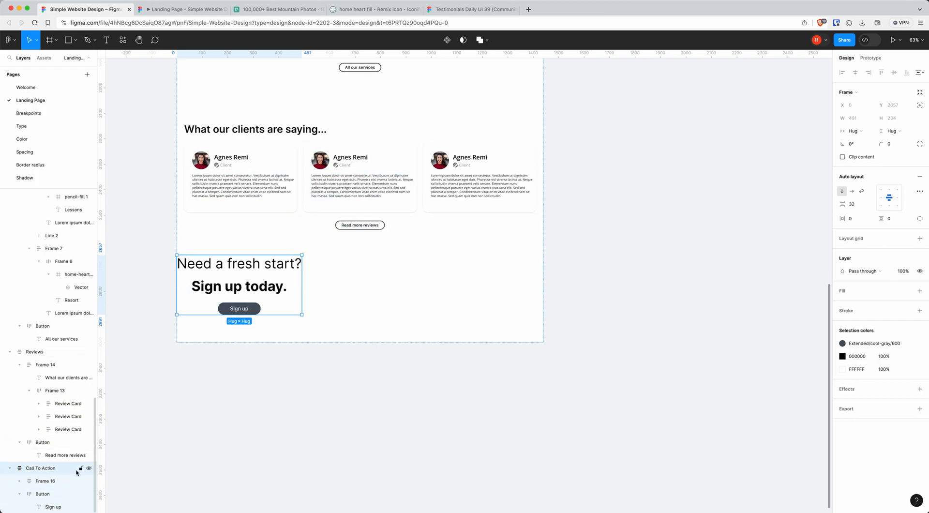
Make the Call To Action section fill the container's width and give it a vertical padding of 100.
scroll(63, 464, up, 2)
scroll(57, 460, down, 2)
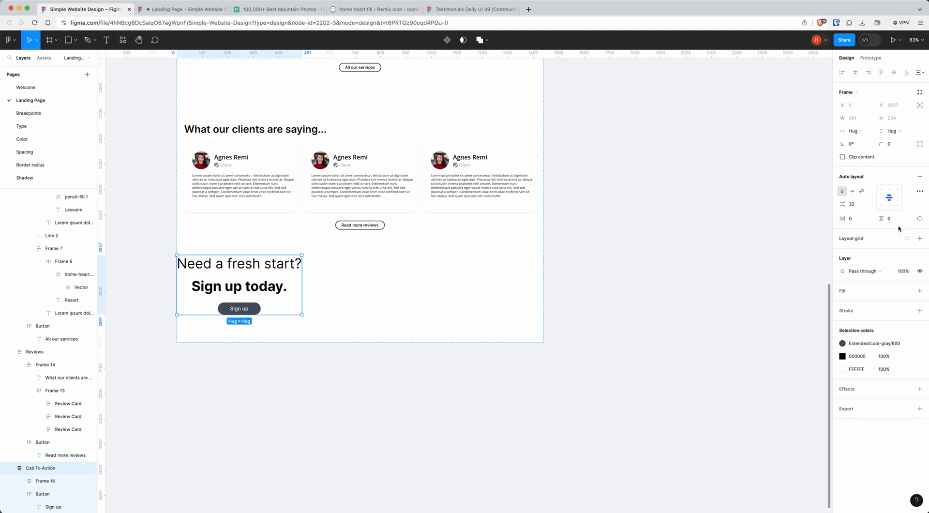
click(854, 131)
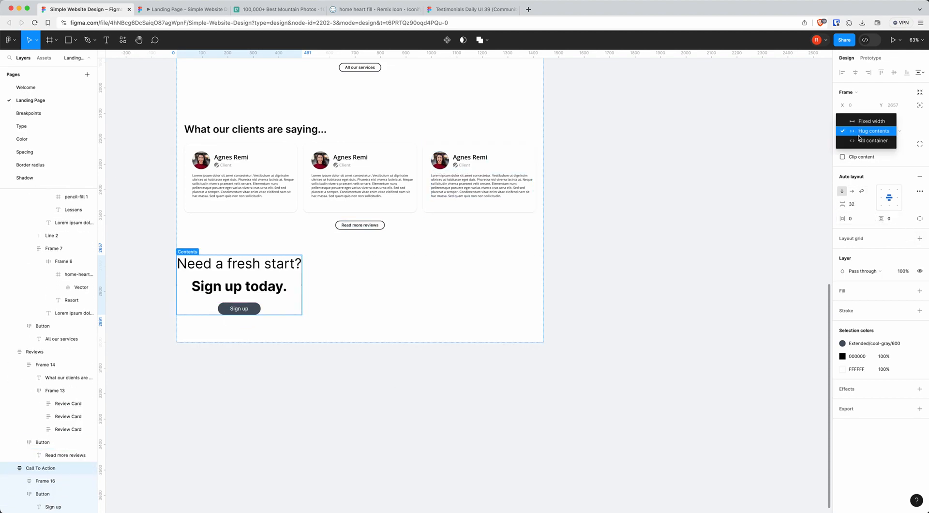
click(862, 141)
click(892, 219)
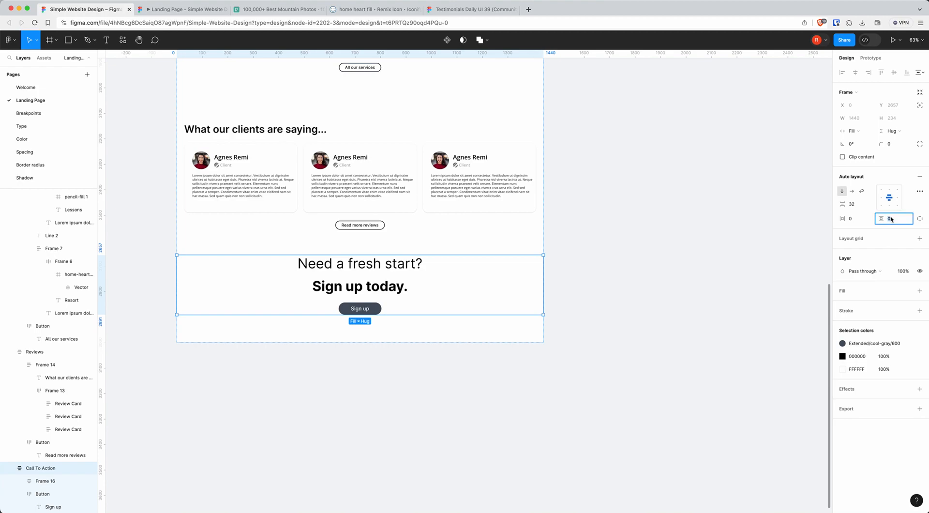
text(100)
key(Return)
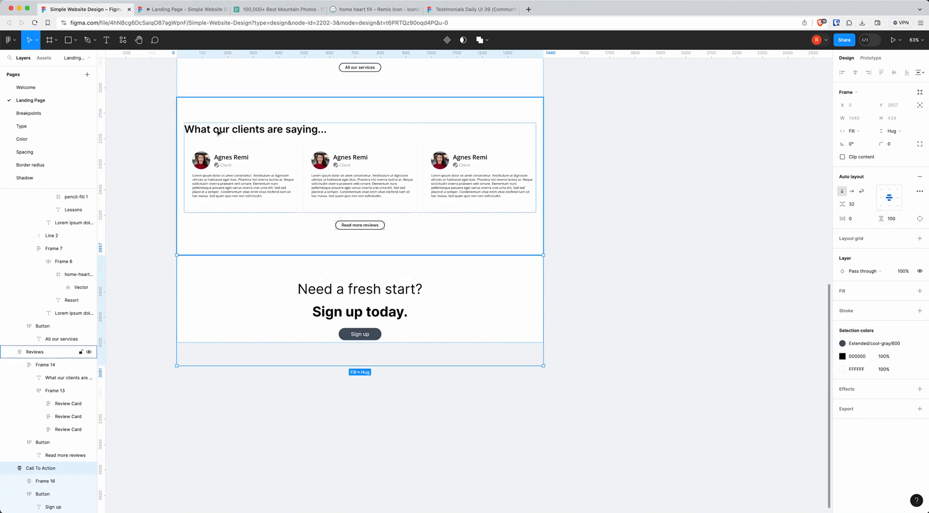
Apply the Extended/cool-gray/50 color style as the fill of the Reviews section.
scroll(313, 161, up, 1)
click(314, 146)
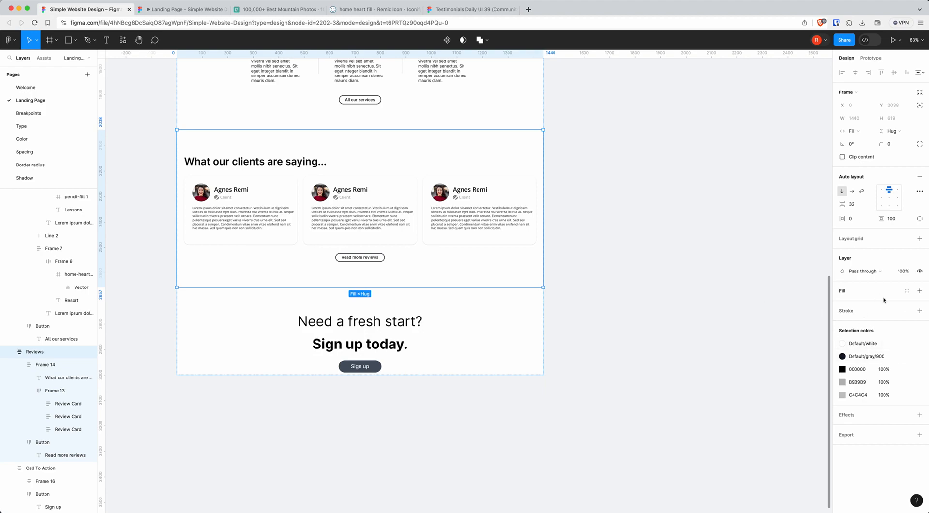
click(907, 291)
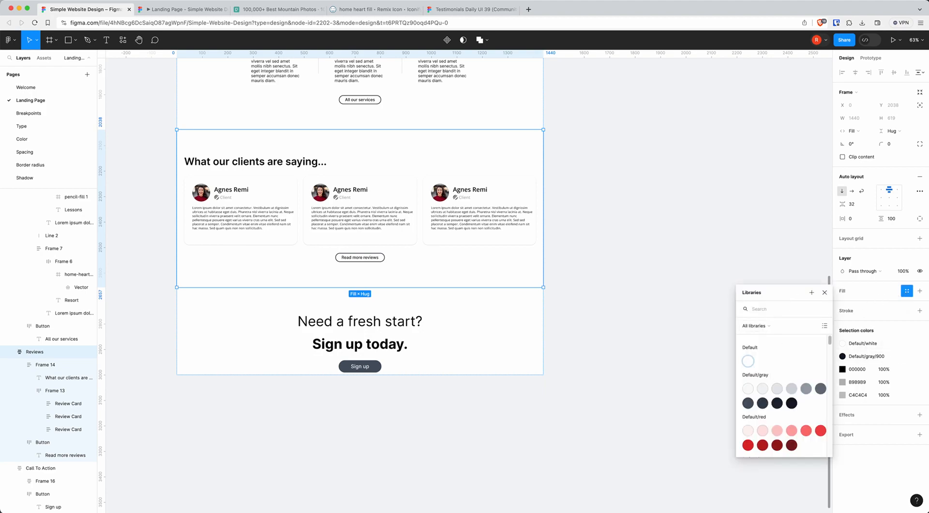
text(cool)
click(759, 358)
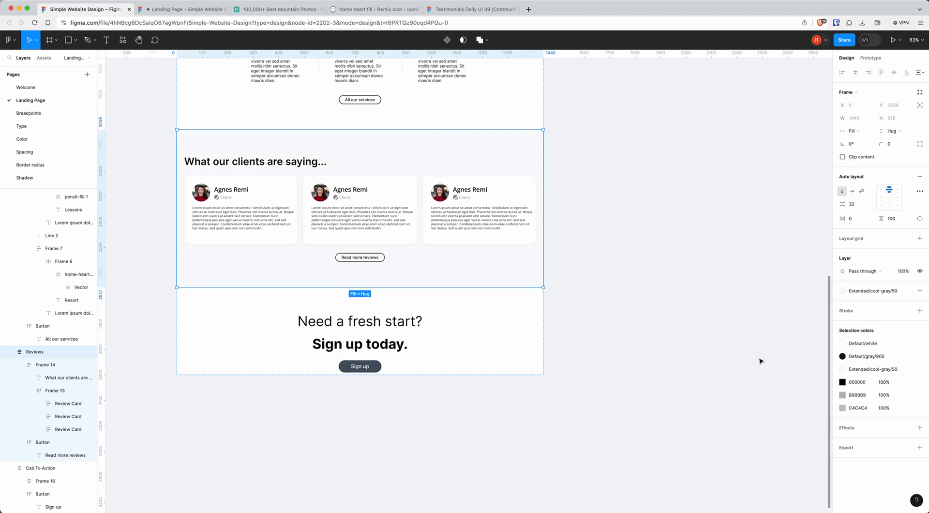
click(637, 313)
Review the landing page sections down to the call to action, and look through the page's layer list.
scroll(407, 269, up, 5)
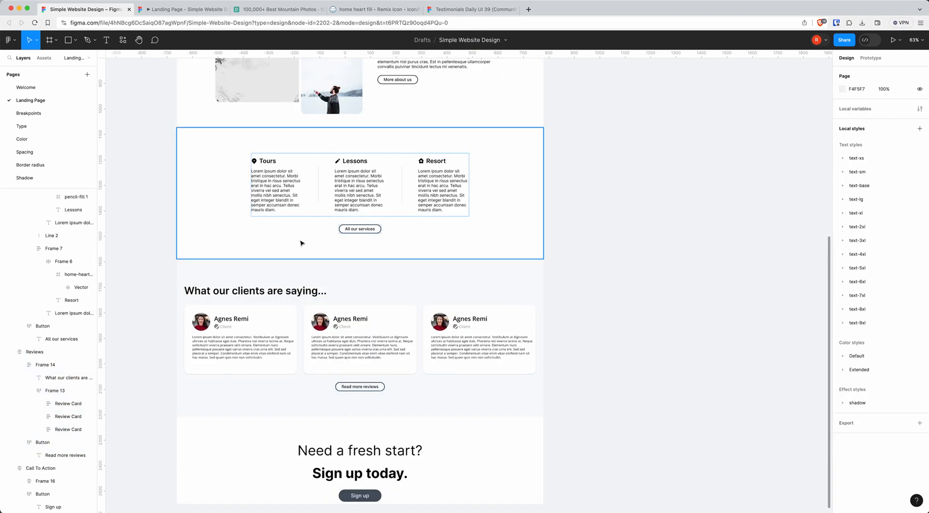
scroll(305, 243, up, 12)
scroll(355, 145, down, 10)
scroll(351, 198, down, 7)
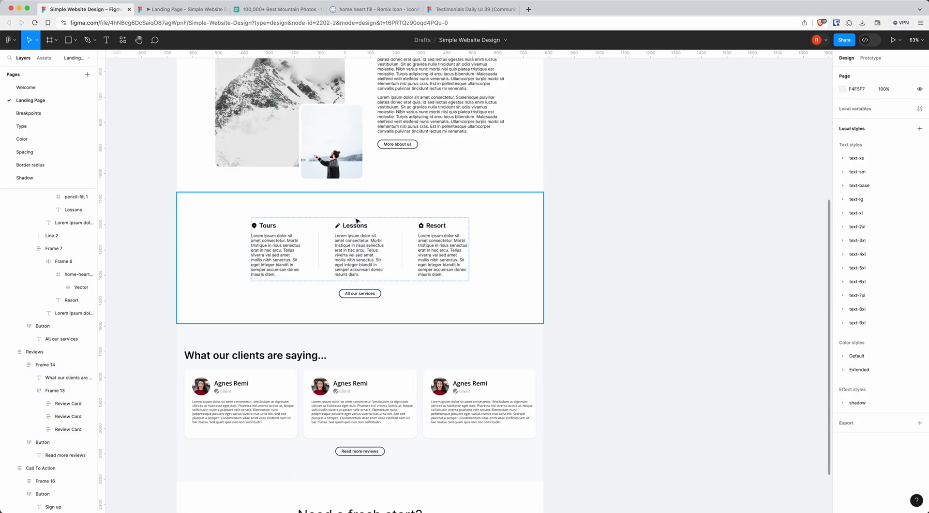
scroll(398, 348, down, 1)
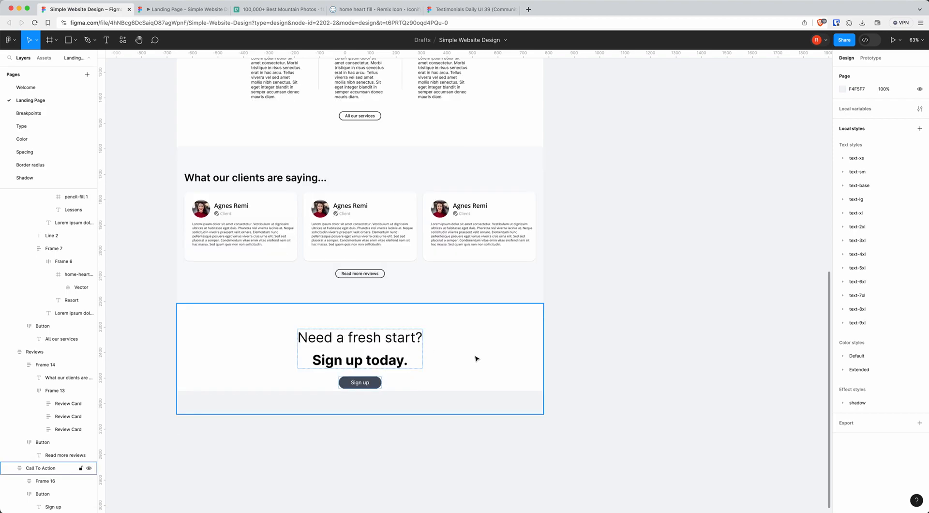
scroll(476, 358, down, 3)
scroll(44, 242, up, 10)
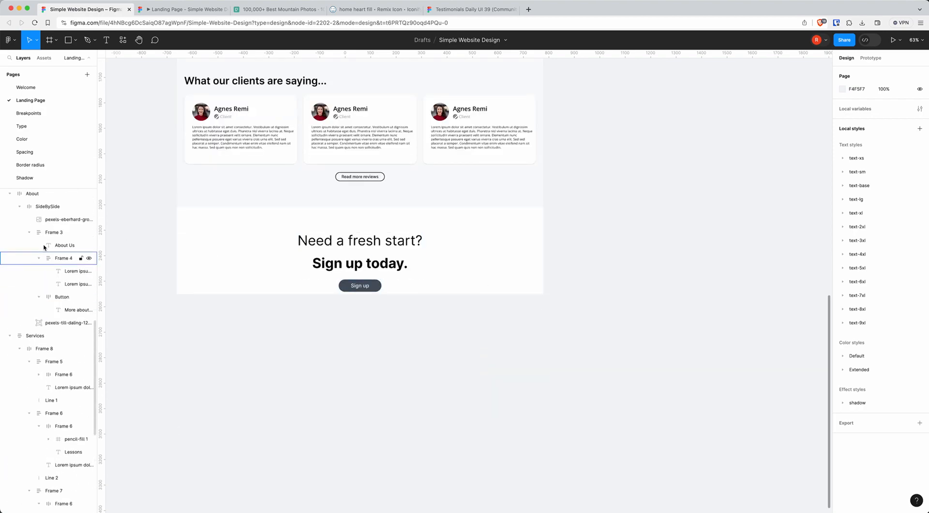
scroll(44, 247, up, 10)
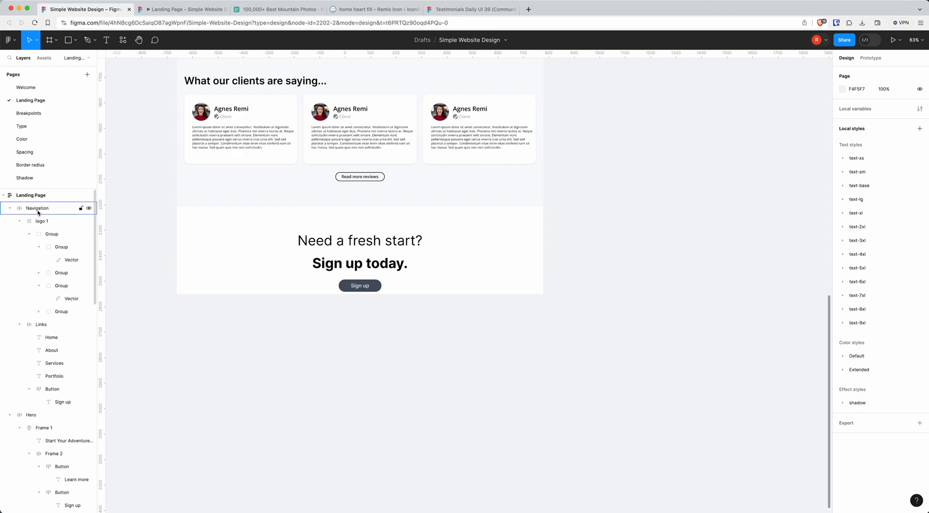
Set the Landing Page frame's height to hug its contents.
click(31, 195)
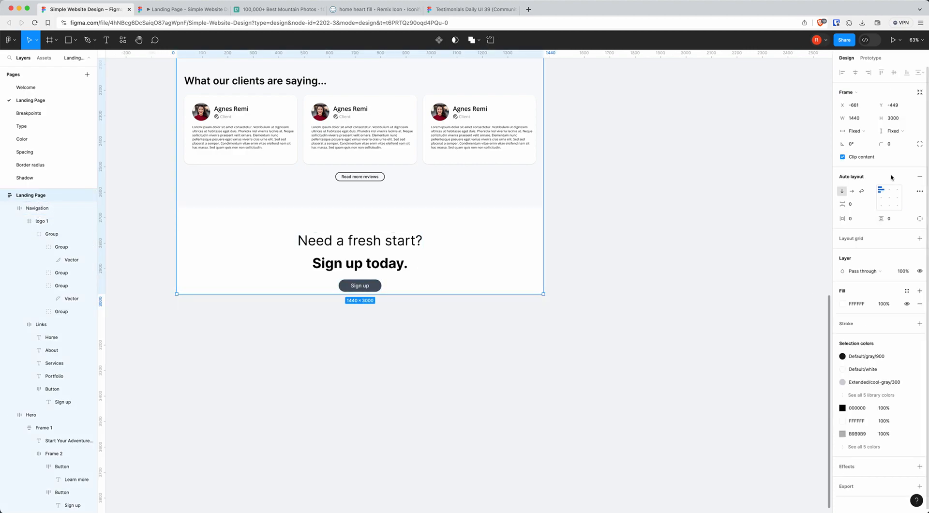
click(909, 119)
click(910, 119)
click(901, 131)
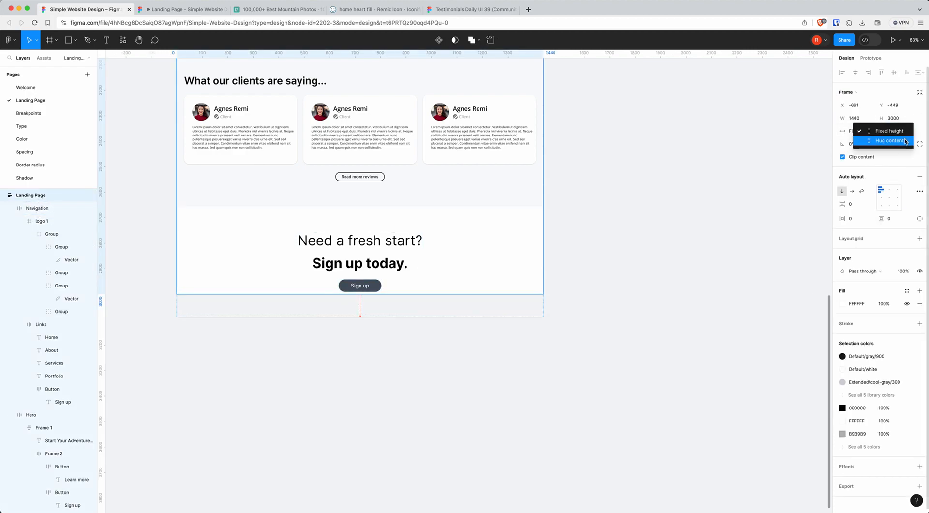
click(891, 140)
ctrl+scroll(339, 292, up, 5)
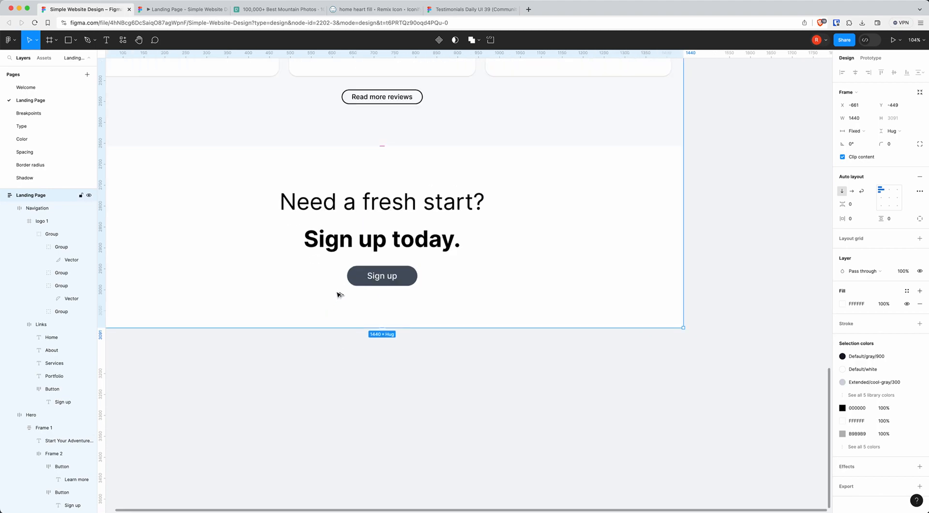
click(503, 401)
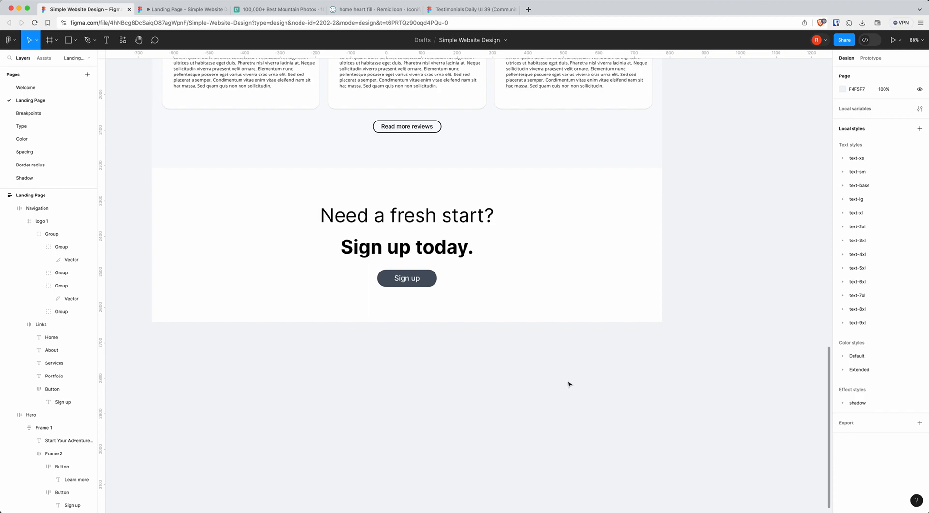
Switch to the Iconify website and search the Remix Icon set for "snow".
click(375, 9)
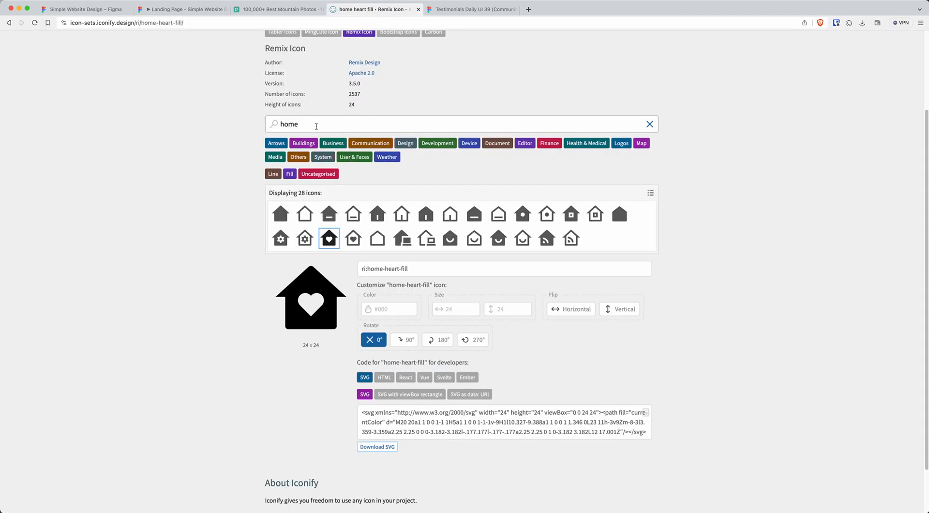
scroll(316, 126, up, 3)
click(315, 228)
key(super+a)
text(sno)
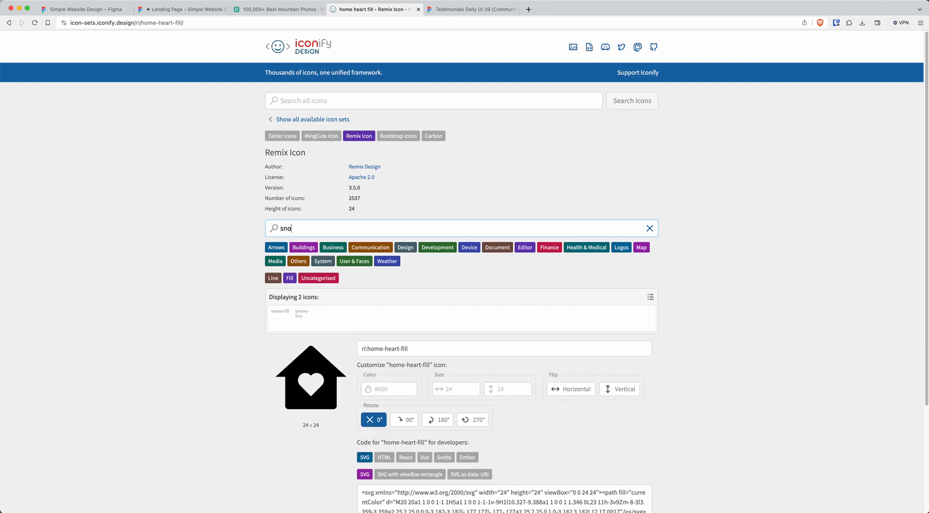
text(w)
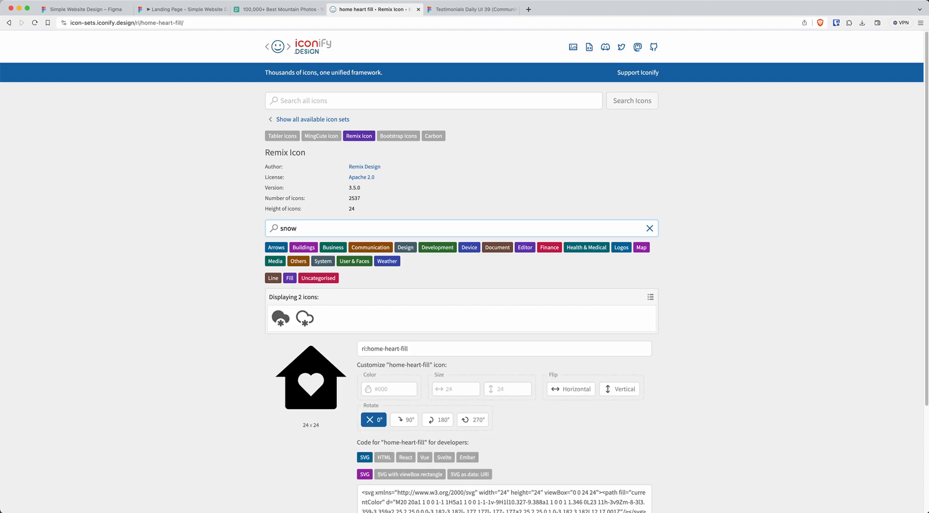
Search all Iconify icons for "snowflake" and download Phosphor's snowflake-bold icon as an SVG.
click(339, 98)
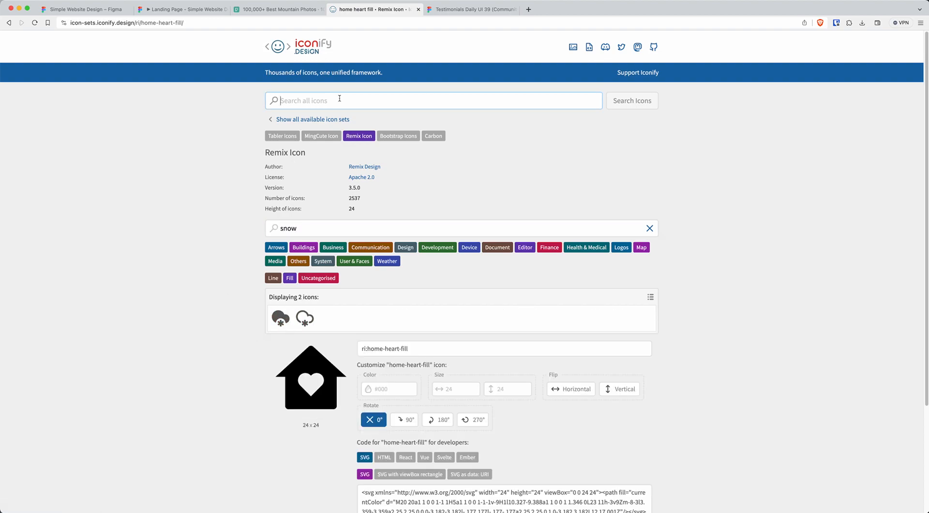
text(snowflake)
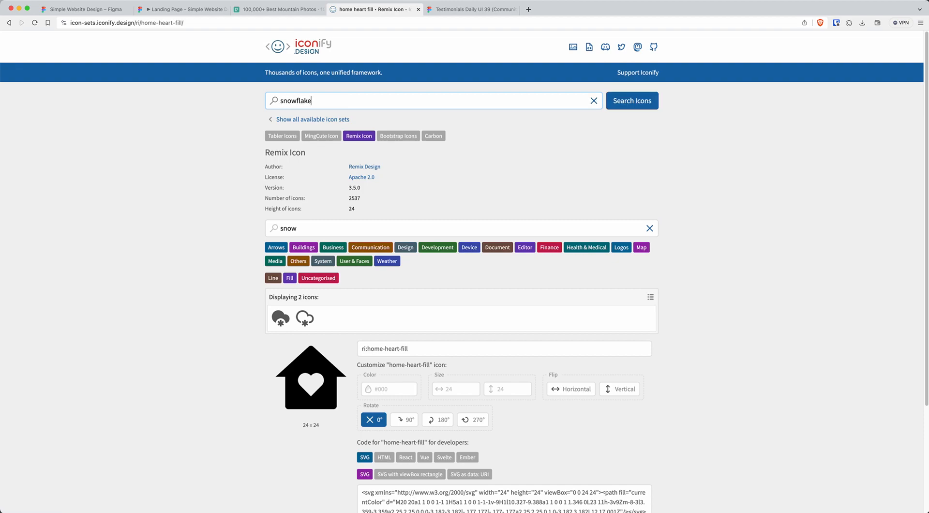
key(Return)
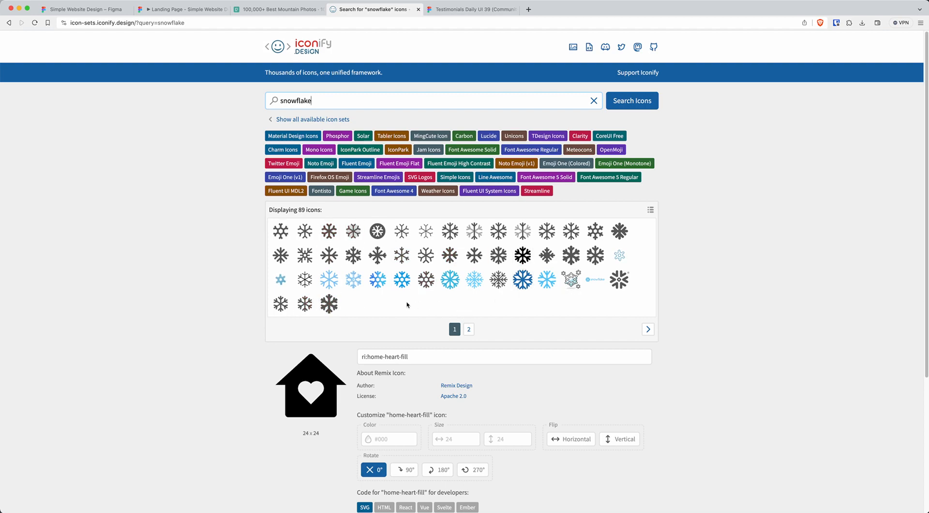
click(329, 231)
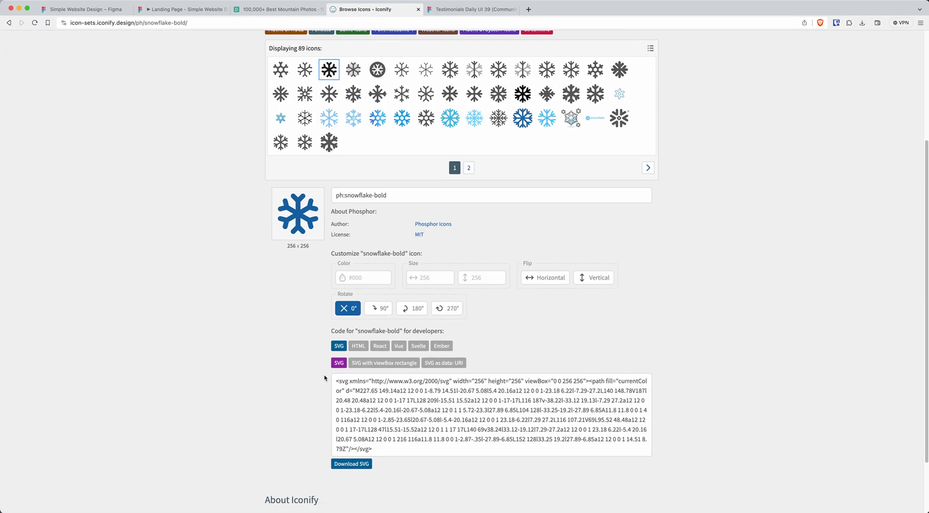
scroll(324, 378, down, 1)
click(353, 431)
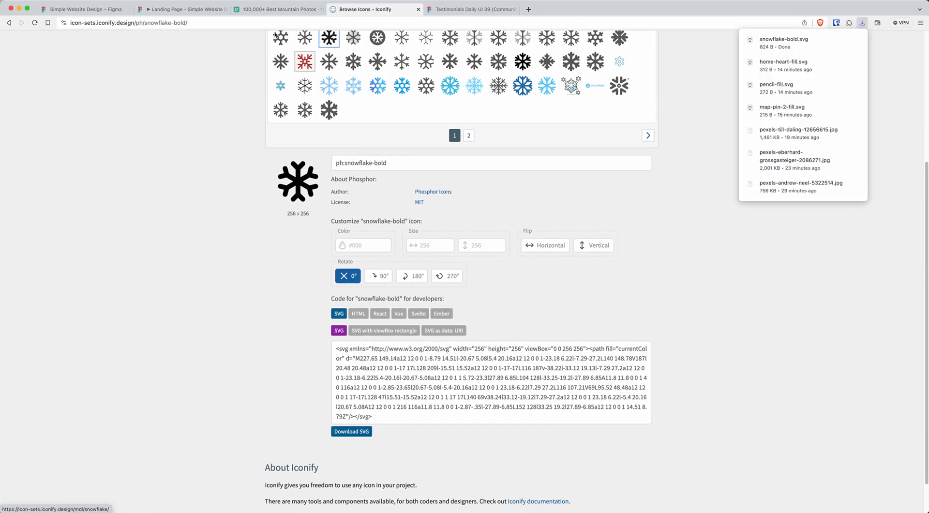
Switch back to Figma and import snowflake-bold.svg from Downloads onto the canvas below the Landing Page.
click(53, 9)
click(387, 506)
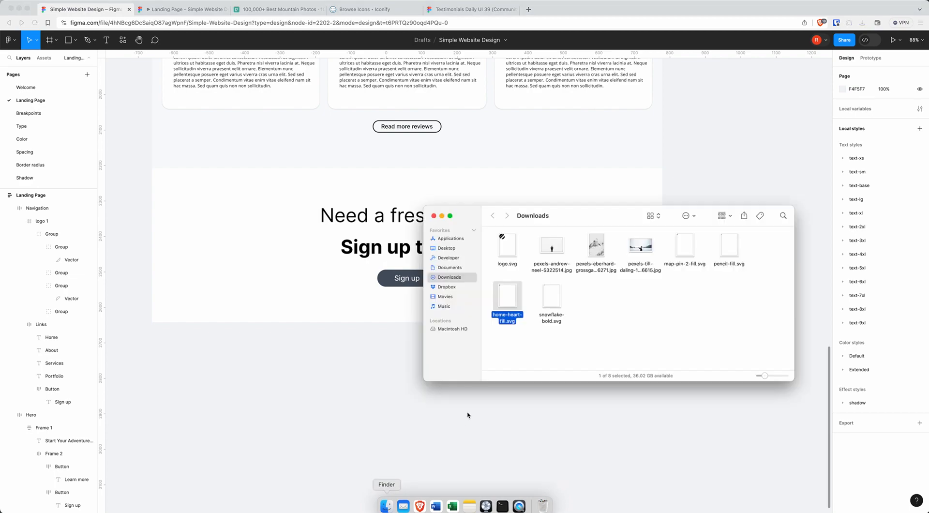
drag(554, 299, 360, 373)
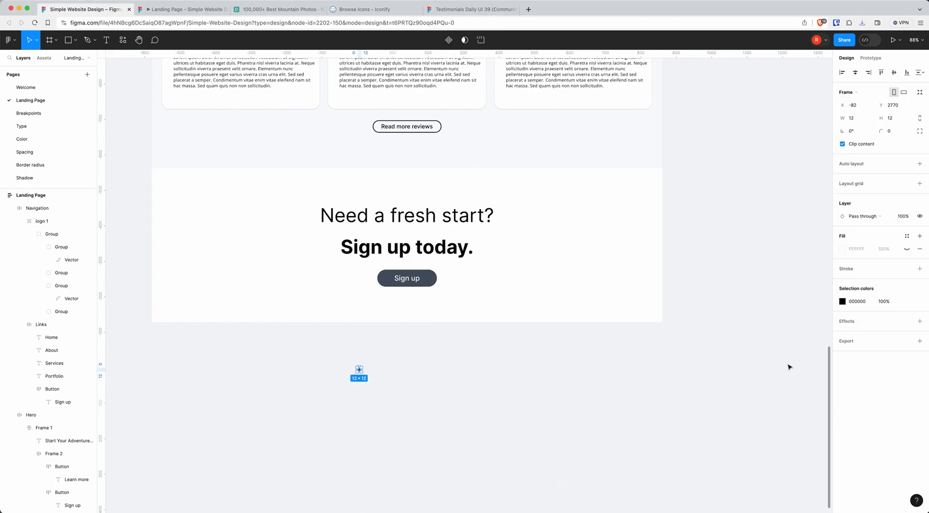
Resize the snowflake icon frame to 300 × 300 and place it just below the call-to-action section.
click(851, 119)
key(Return)
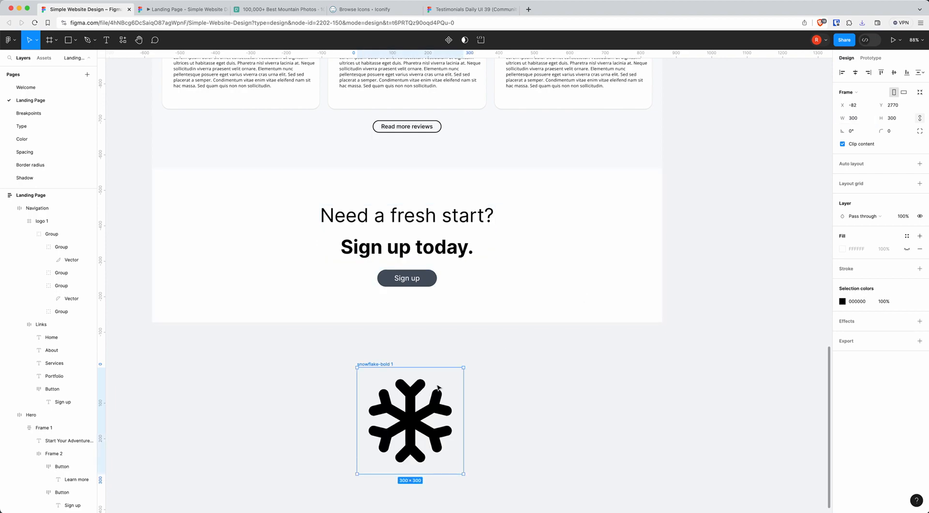
drag(422, 415, 539, 381)
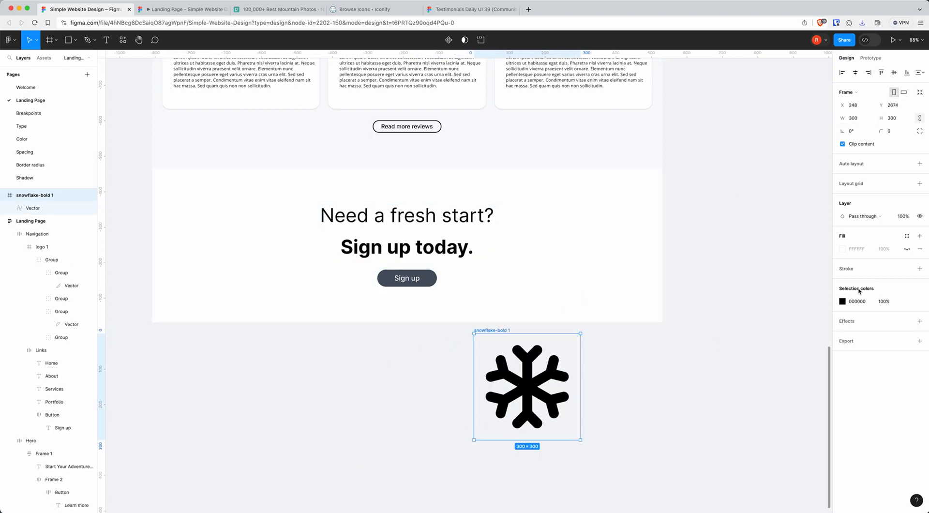
Apply the Extended/cool-gray/400 color style to the snowflake icon and set its layer opacity to 20%.
click(906, 301)
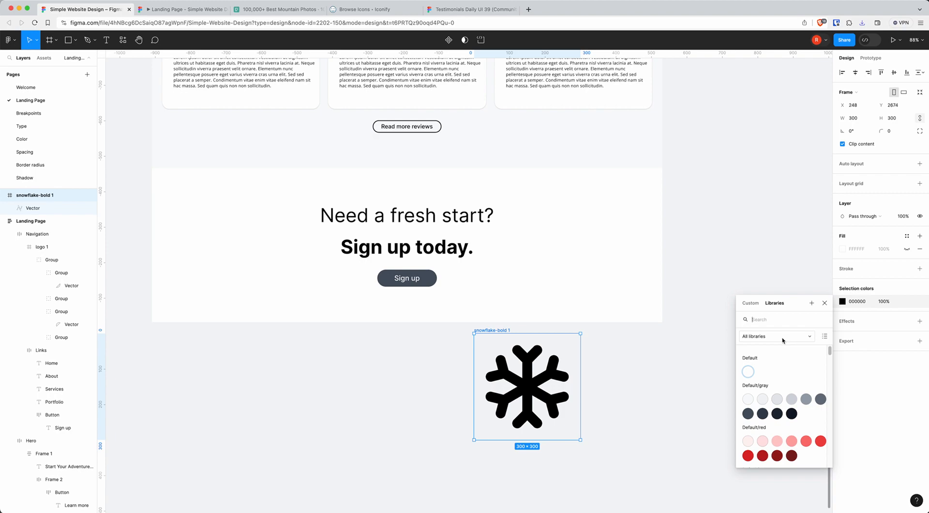
text(cool)
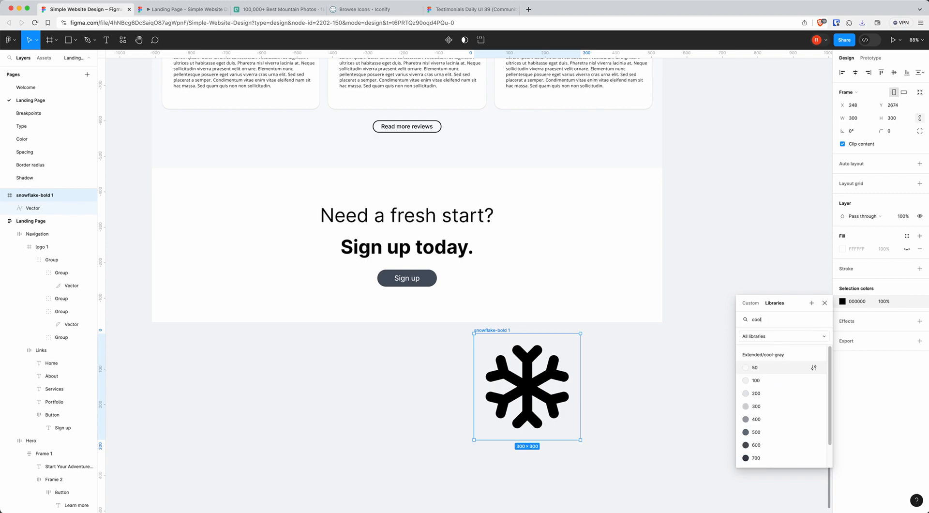
click(756, 419)
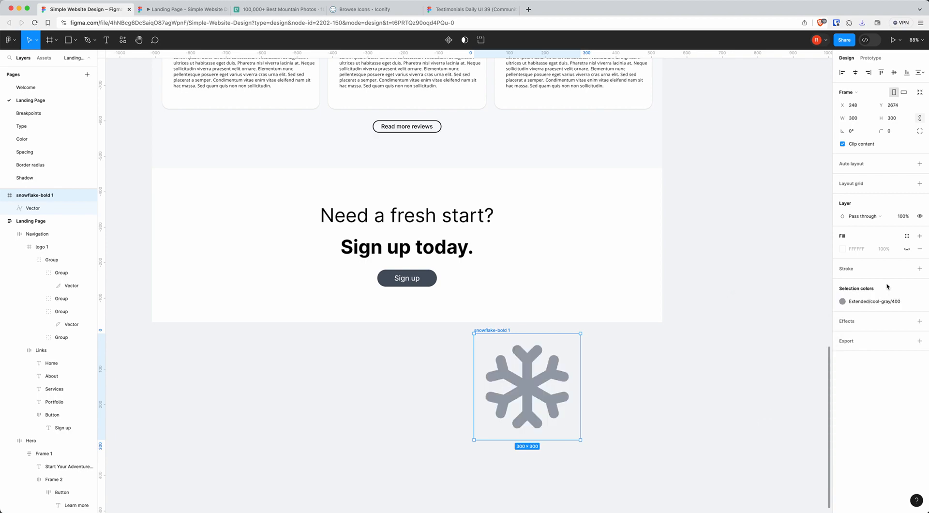
click(903, 220)
key(Return)
Place the snowflake in the Call To Action section with absolute positioning, overlapping the right end of the heading at about X 845, Y 53.
drag(529, 388, 521, 257)
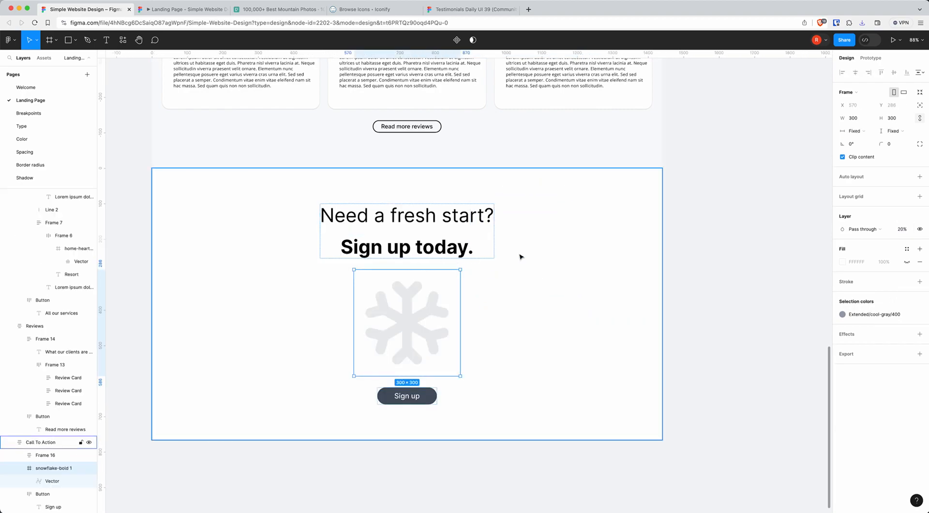
click(920, 106)
drag(432, 309, 527, 228)
Set the snowflake icon's layer opacity to 10%.
click(902, 281)
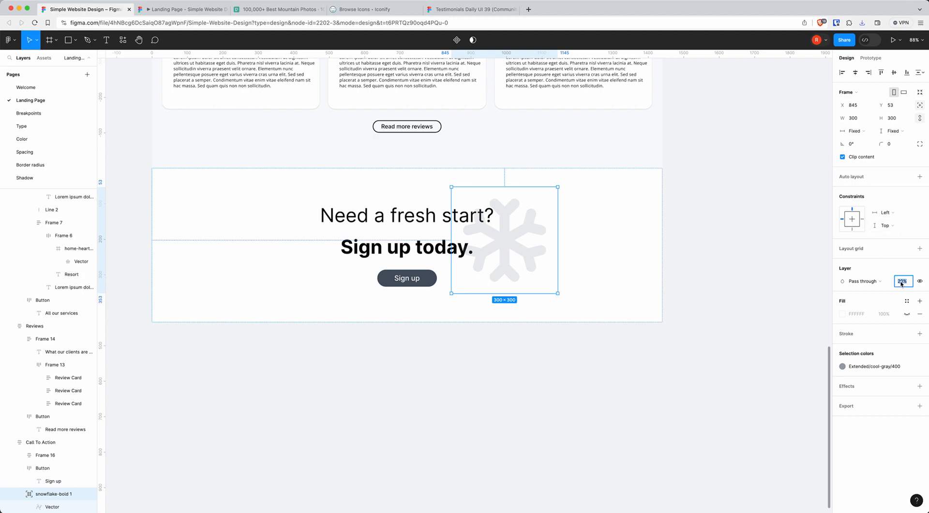
key(Return)
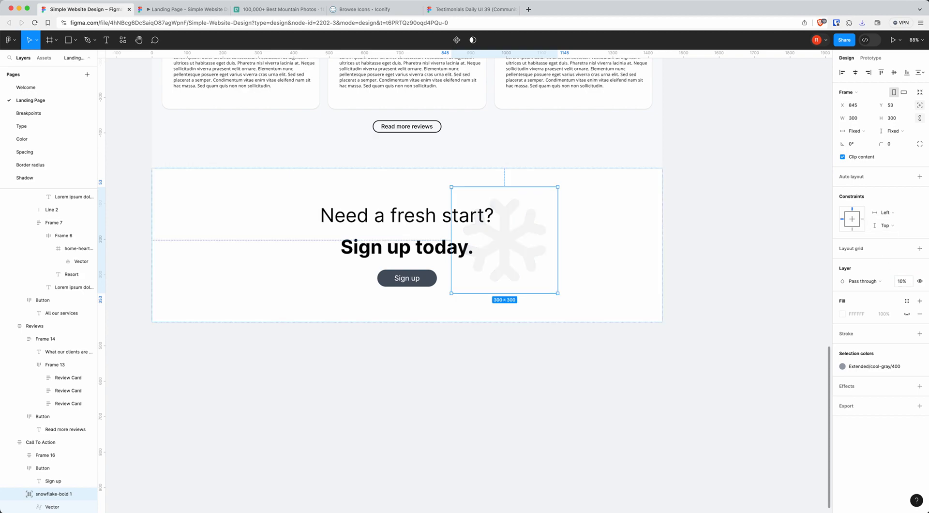
click(612, 383)
scroll(484, 377, up, 1)
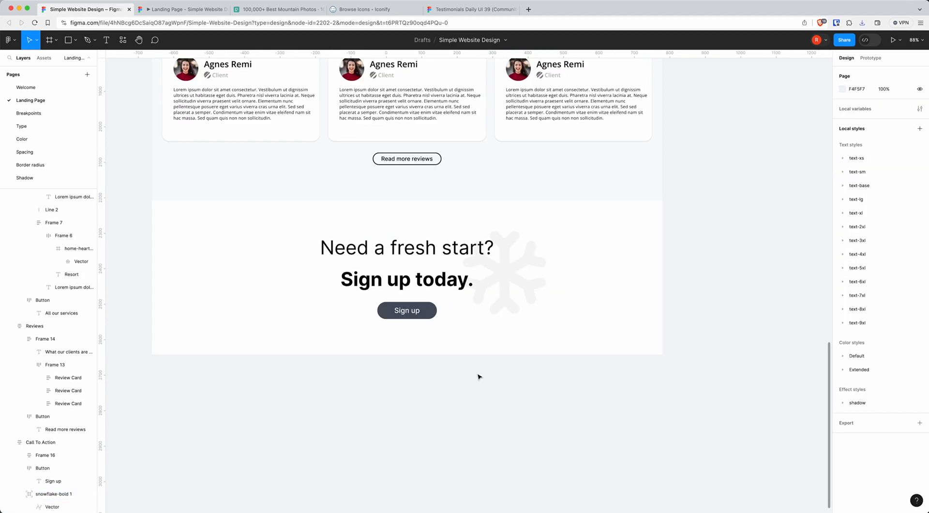
Shrink the snowflake's vector shape to about 213 × 212 and shift it slightly within its frame.
double_click(517, 268)
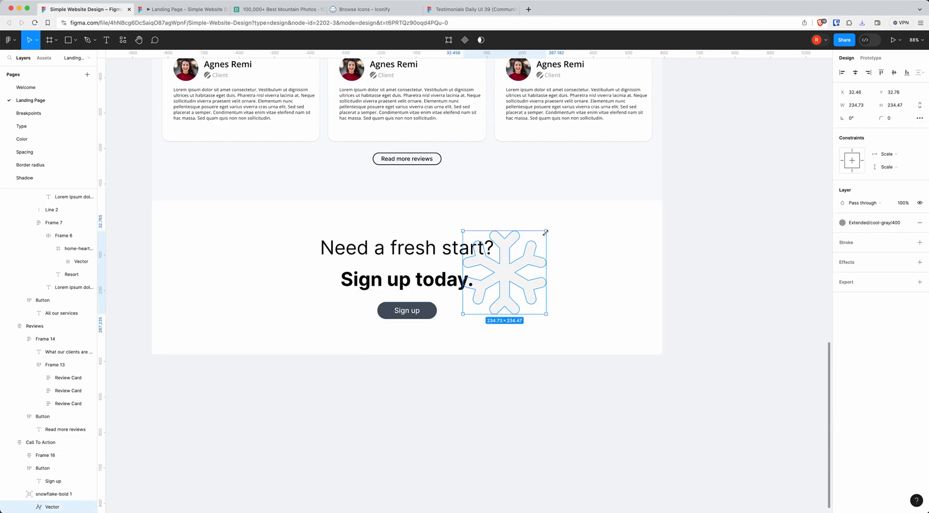
drag(546, 233, 541, 237)
drag(508, 283, 505, 278)
click(706, 361)
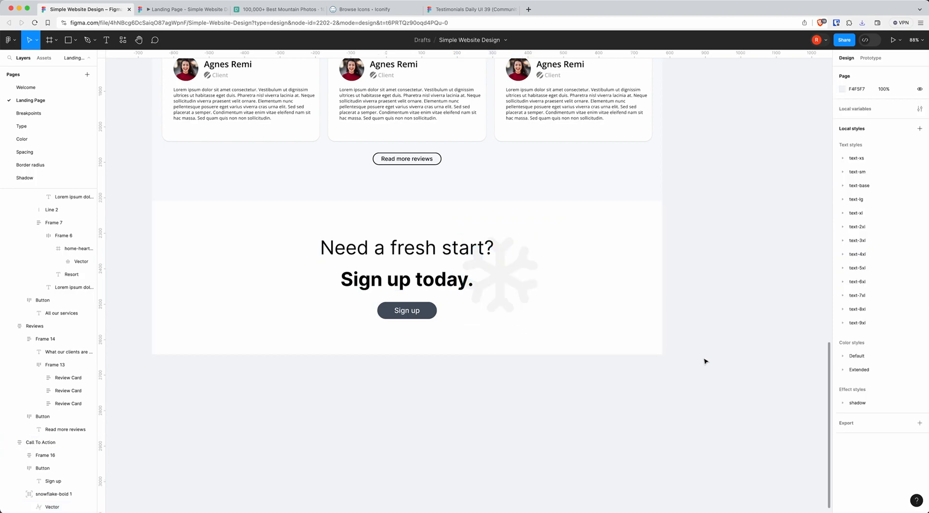
Move the snowflake's vector to about X 43, Y 31 in its frame, centered horizontally.
scroll(438, 422, down, 1)
scroll(438, 421, up, 2)
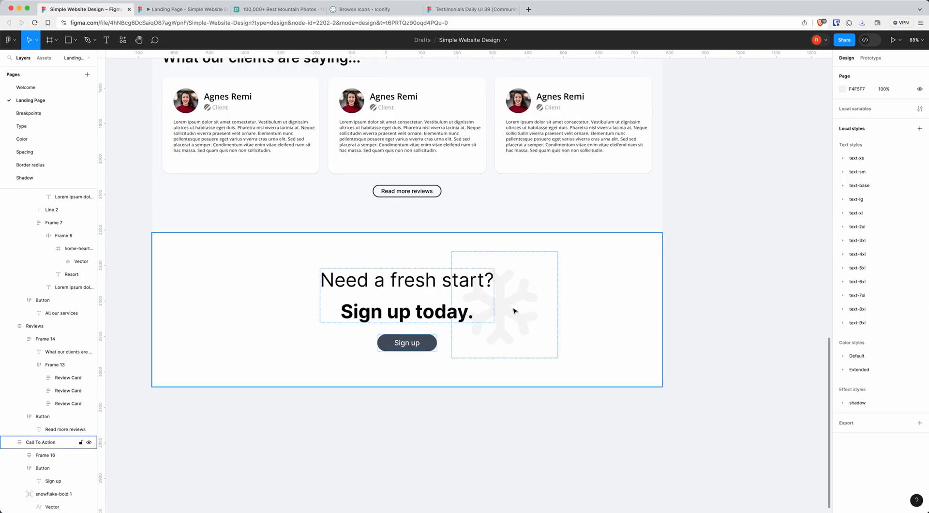
click(512, 304)
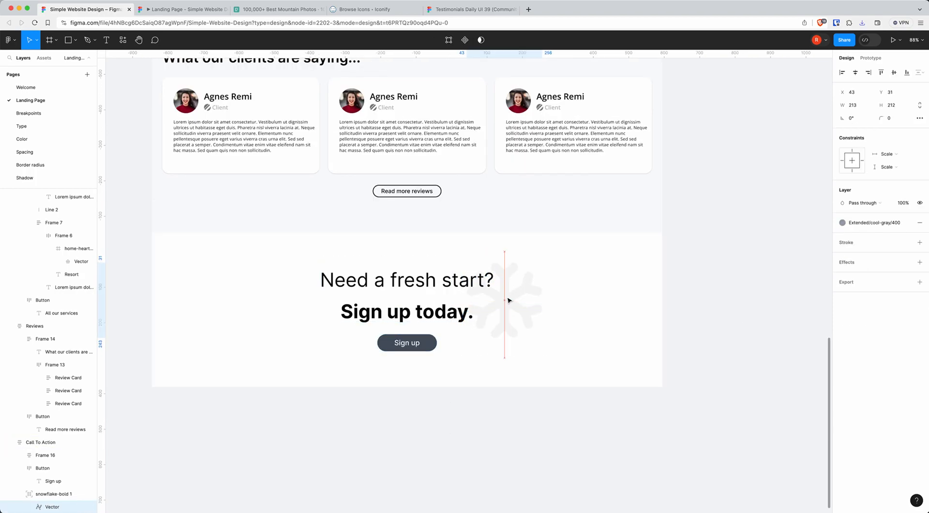
click(736, 367)
scroll(472, 432, down, 1)
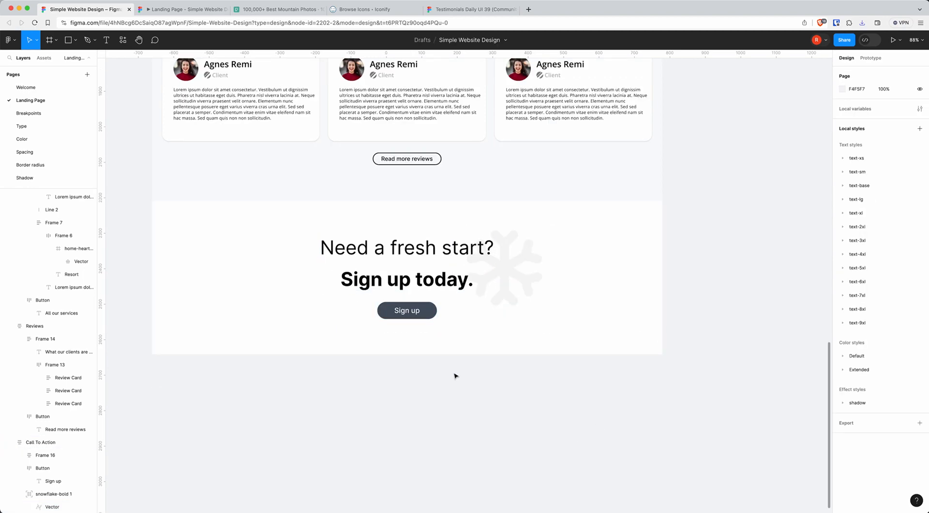
scroll(455, 377, down, 5)
scroll(587, 293, up, 15)
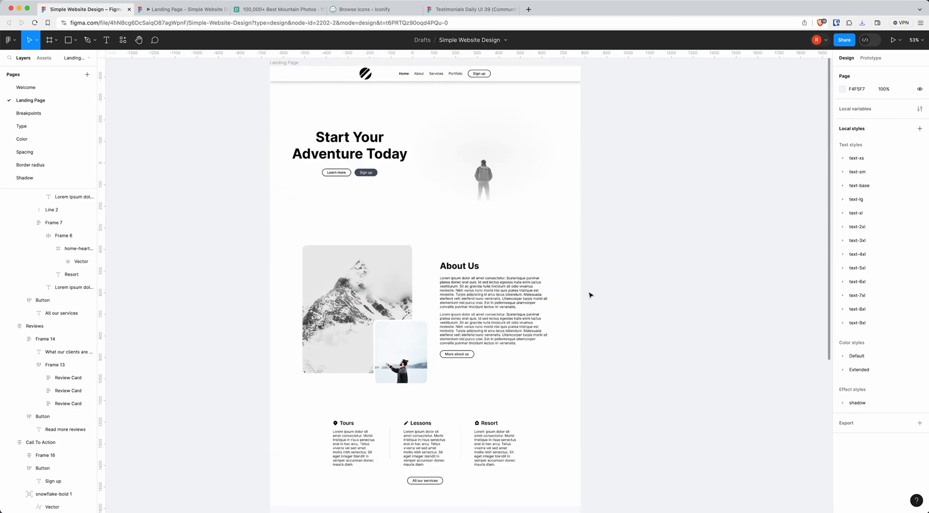
click(292, 108)
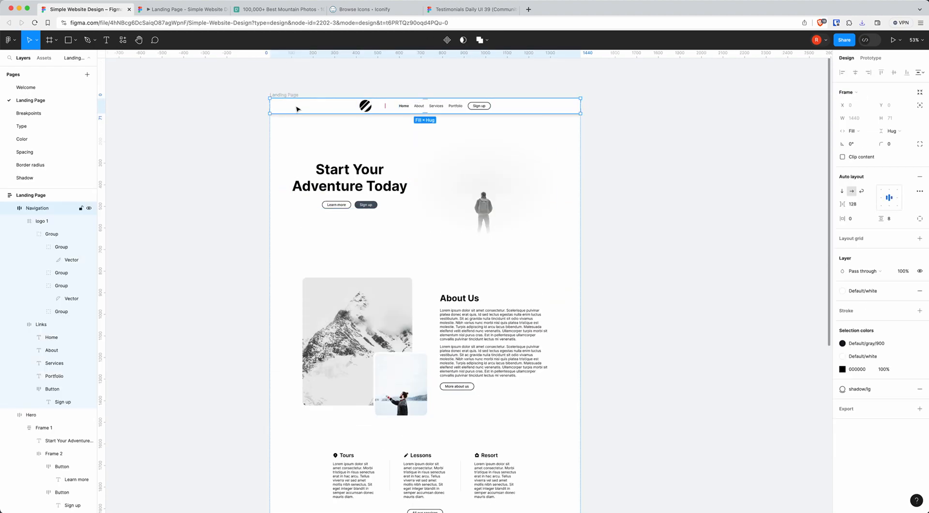
drag(291, 108, 651, 451)
scroll(652, 451, down, 4)
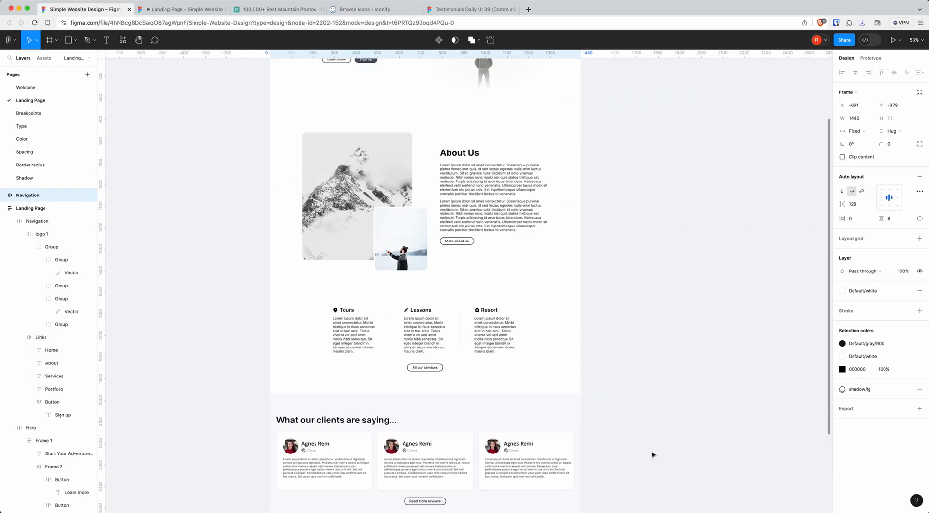
scroll(653, 453, up, 3)
scroll(623, 316, down, 2)
key(super+z)
Duplicate the Navigation bar and place the copy in the Landing Page directly below the Call To Action section.
scroll(617, 304, up, 1)
scroll(617, 303, up, 5)
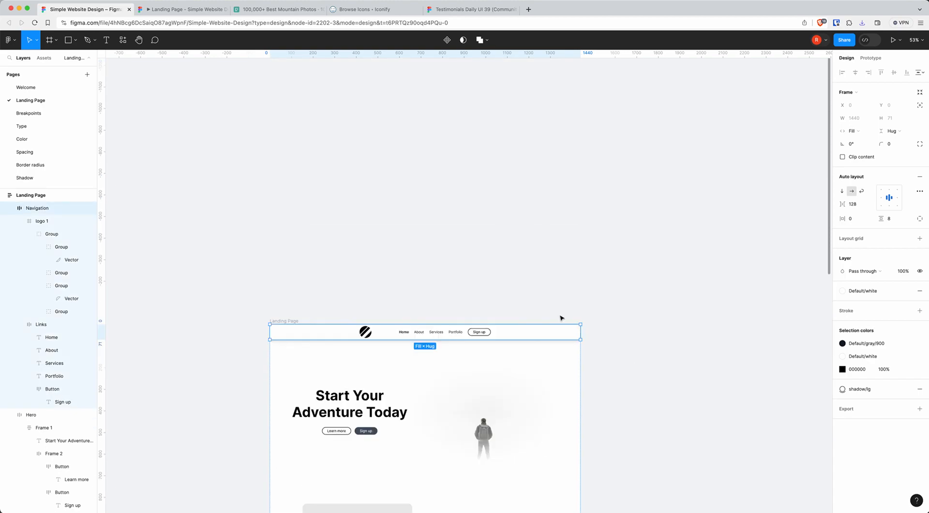
drag(317, 331, 649, 453)
scroll(637, 467, down, 5)
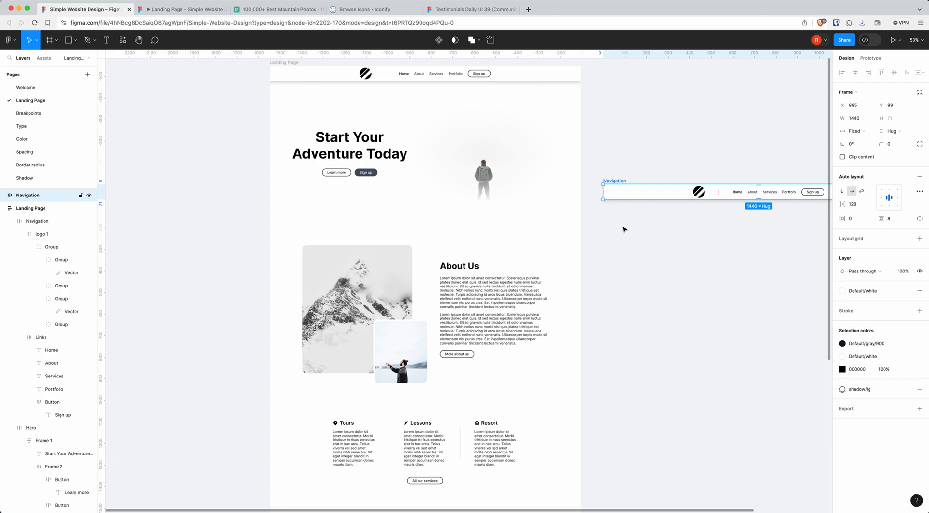
drag(625, 195, 612, 481)
scroll(617, 470, down, 7)
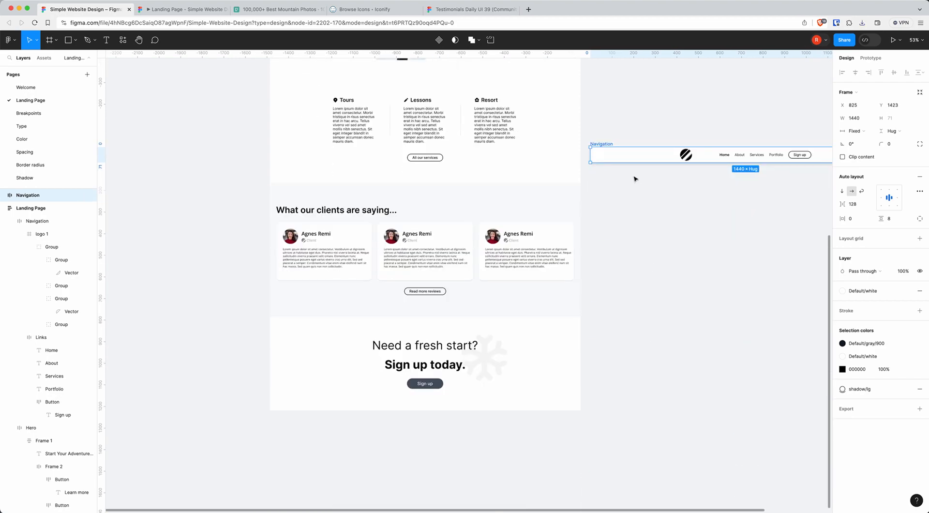
drag(628, 156, 320, 418)
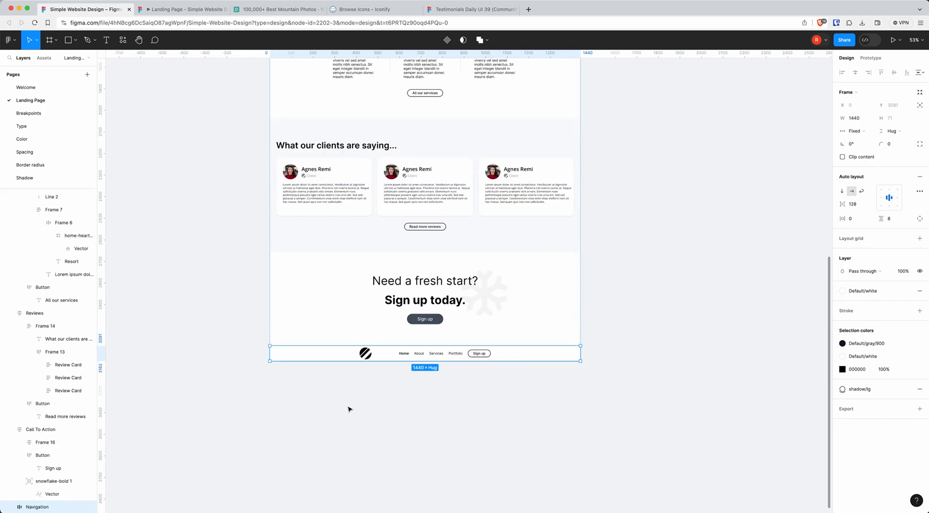
Rename the copied Navigation frame at the page's end as Footer and remove its shadow effect.
scroll(386, 376, up, 5)
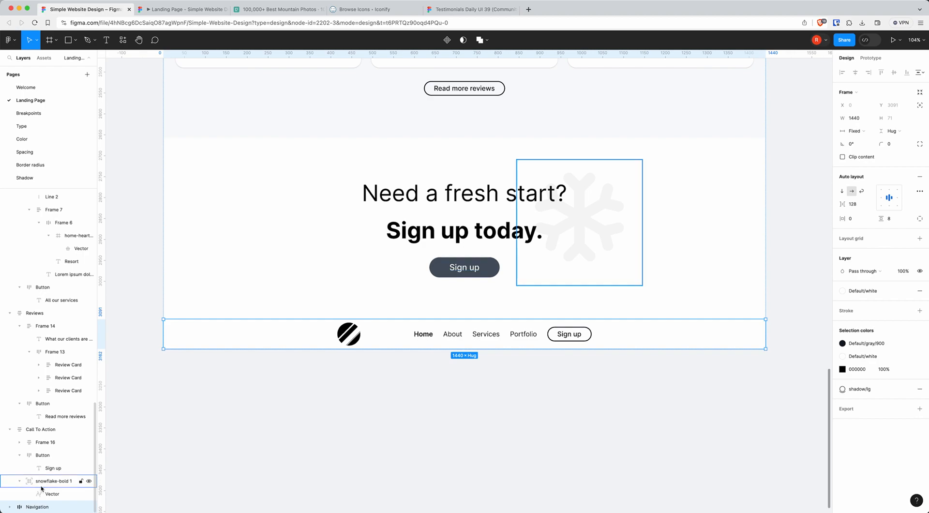
click(10, 429)
click(9, 314)
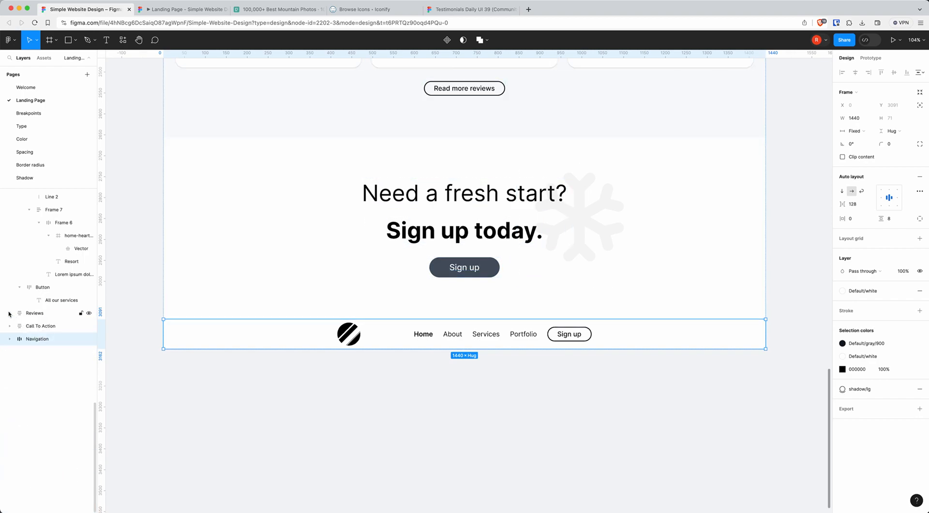
double_click(31, 339)
text(Footer)
key(Return)
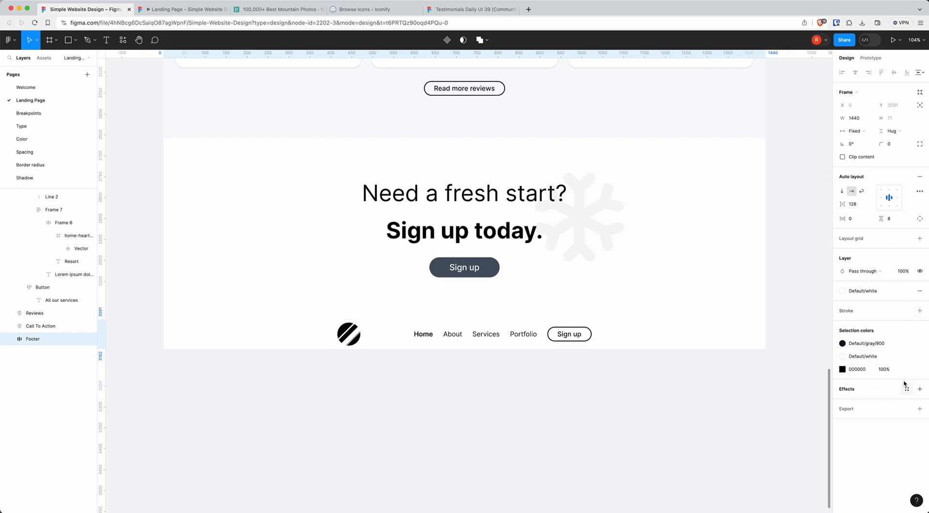
click(919, 390)
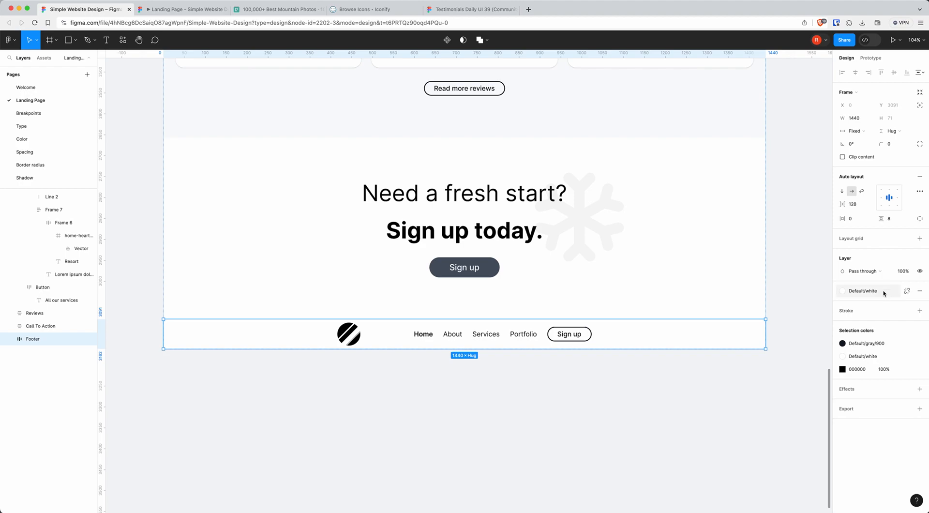
Replace the Footer's white fill style with the Extended/cool-gray/800 color style.
click(908, 292)
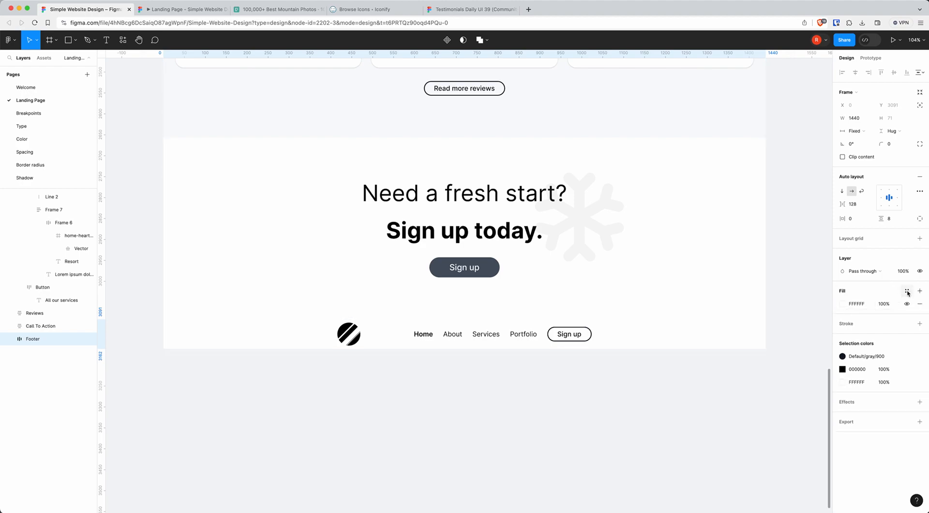
click(907, 291)
text(cool)
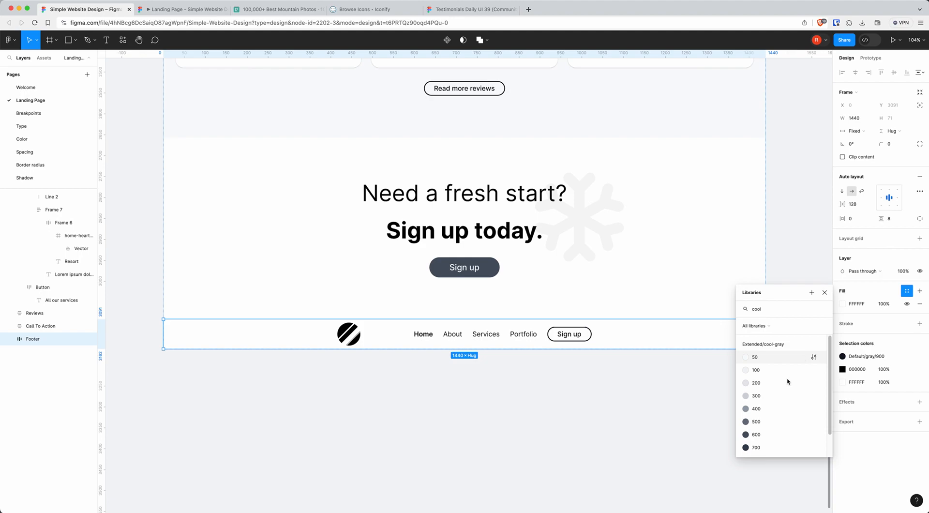
scroll(775, 416, down, 3)
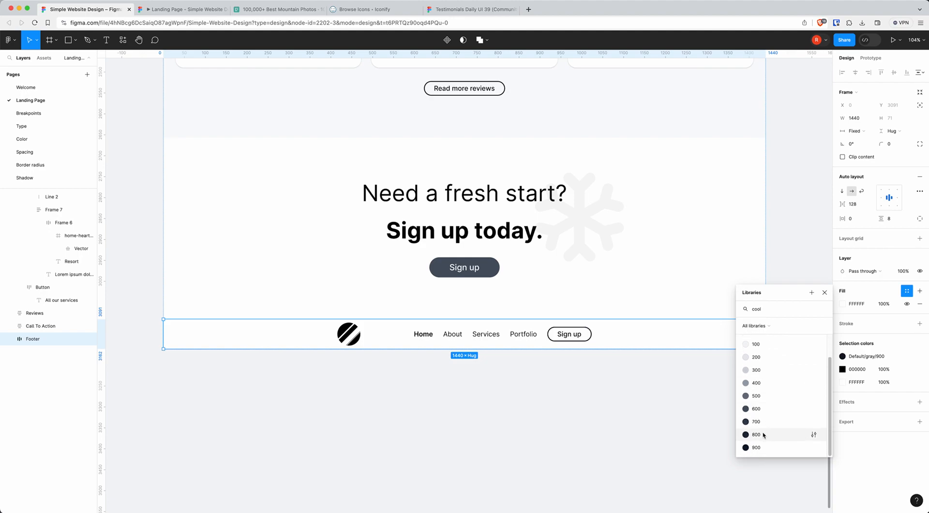
click(764, 438)
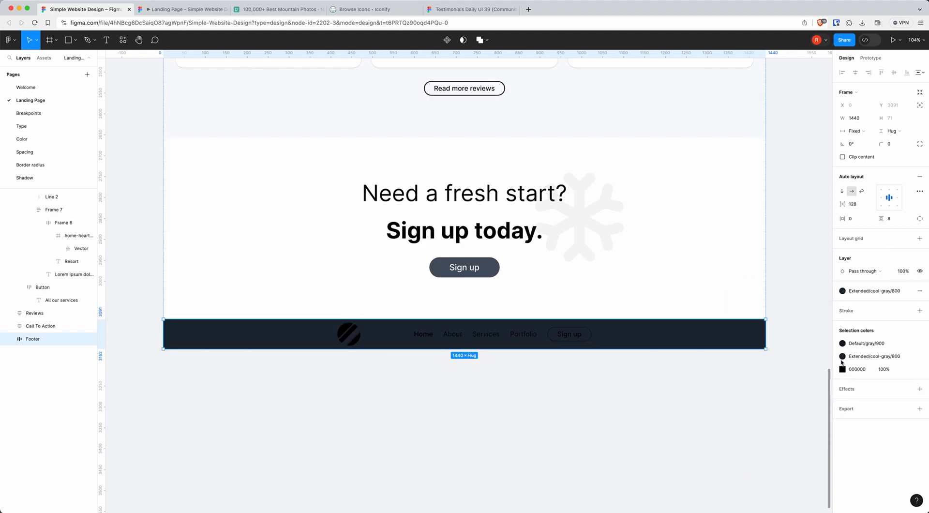
Set the Footer's fill to the Extended/cool-gray/700 color style.
click(908, 291)
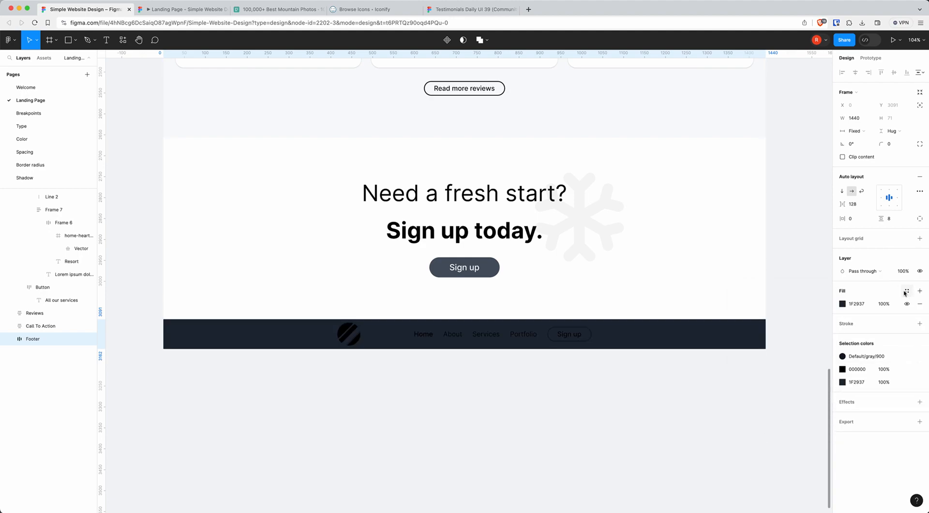
click(907, 291)
click(774, 310)
text(cool)
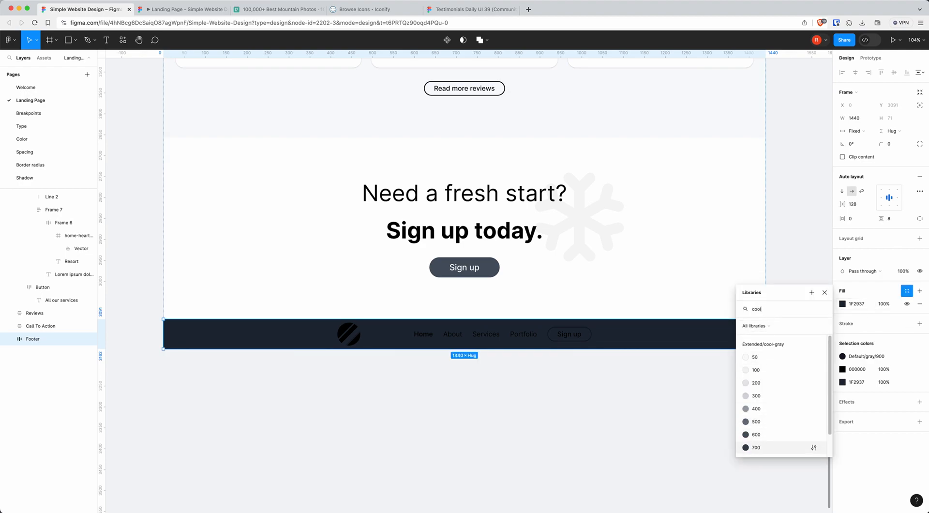
click(758, 447)
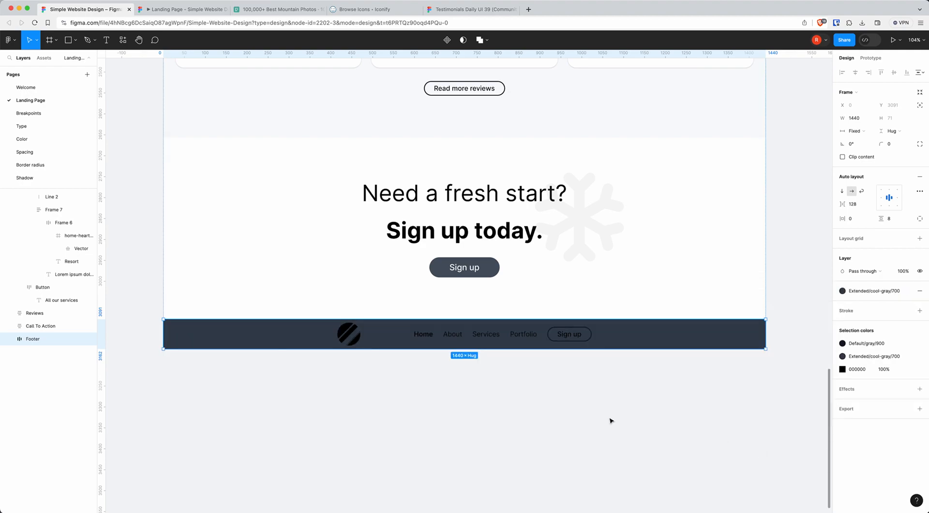
Recolor the whole logo 1 frame in the Footer to white (FFFFFF).
super+click(348, 336)
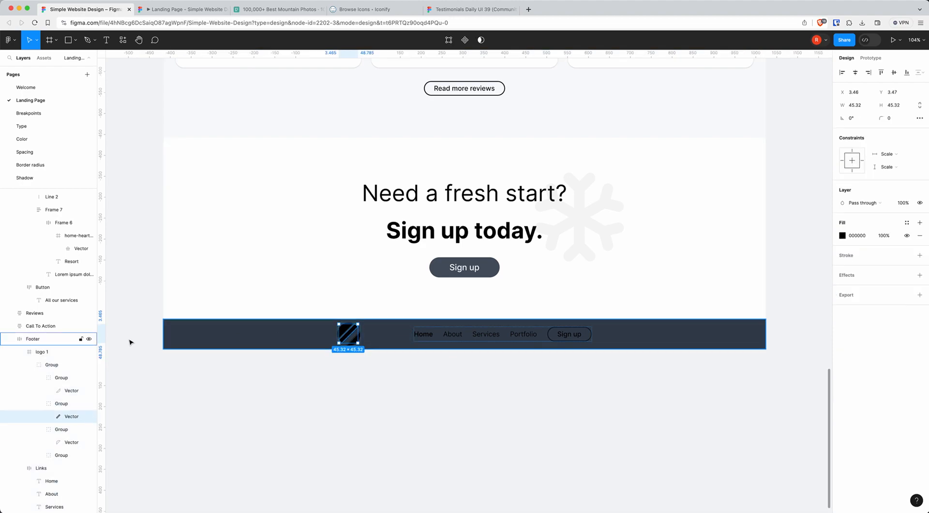
click(41, 352)
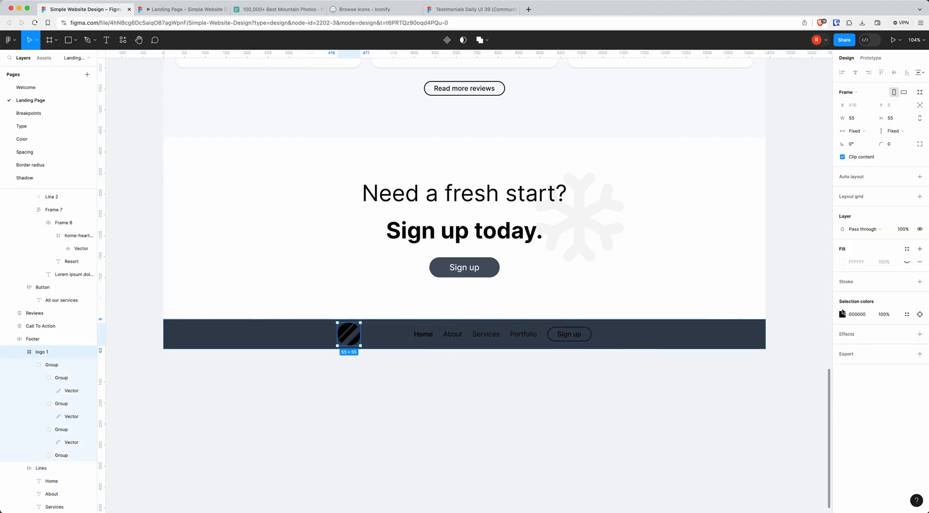
click(864, 315)
text(fff)
key(Return)
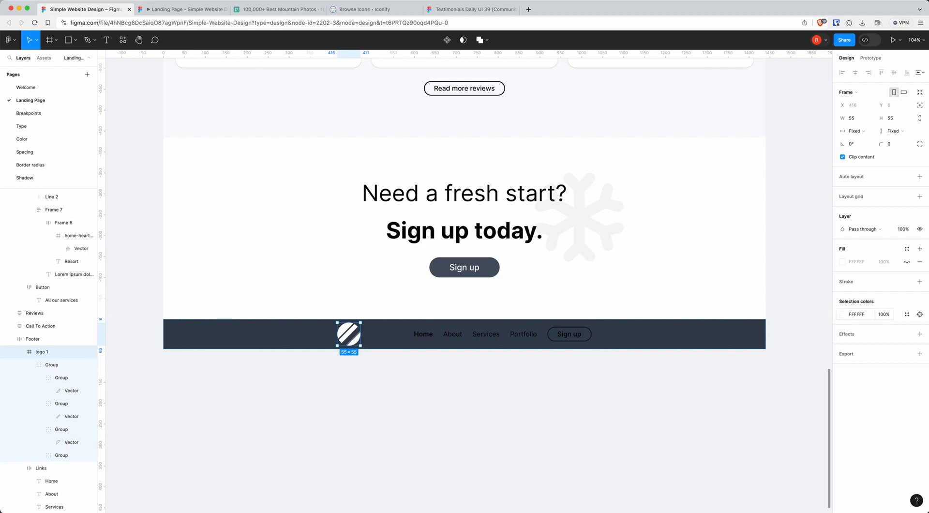
Recolor the Footer's Home, About, Services, Portfolio and Sign up texts to white (FFFFFF).
drag(401, 339, 569, 340)
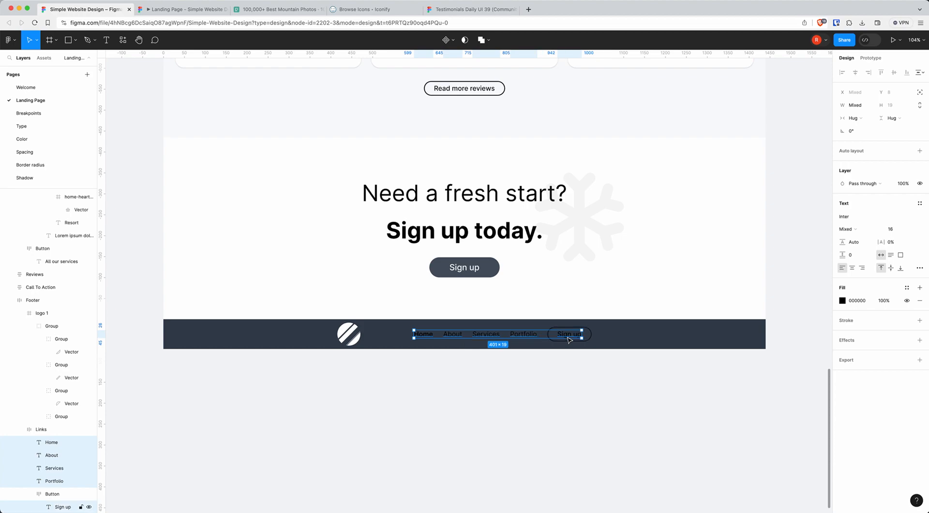
click(860, 301)
text(fff)
key(Return)
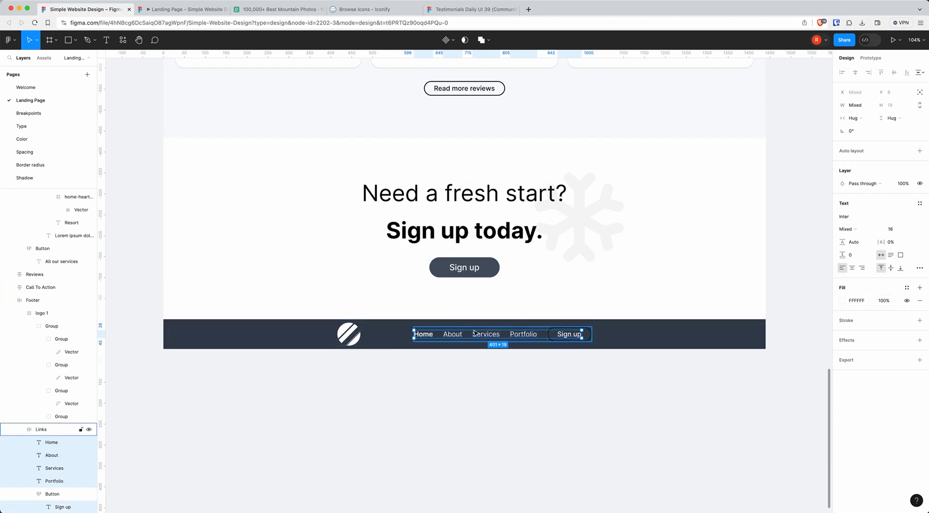
Set the font weight of the Footer's Home link to Regular.
click(430, 337)
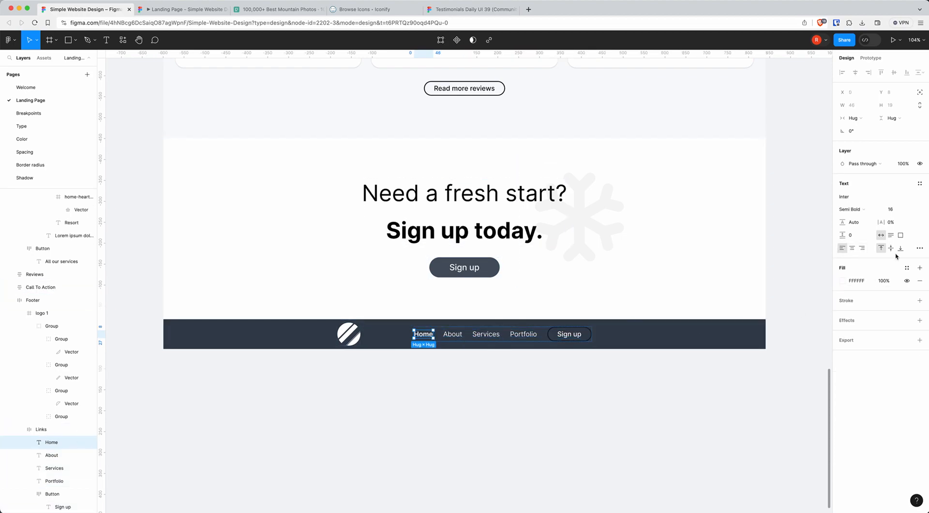
click(852, 209)
click(866, 192)
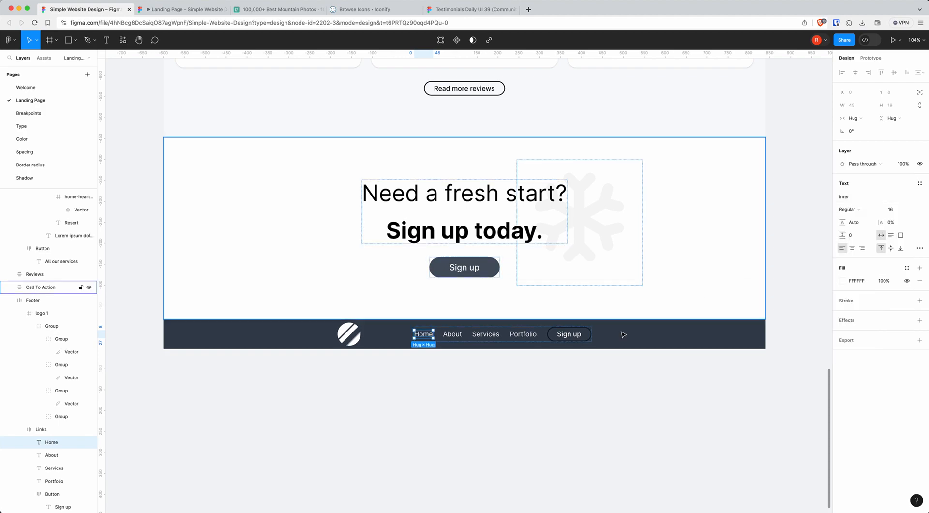
Detach the stroke style of the Footer's Sign up button and set the stroke color to white (FFFFFF).
click(567, 339)
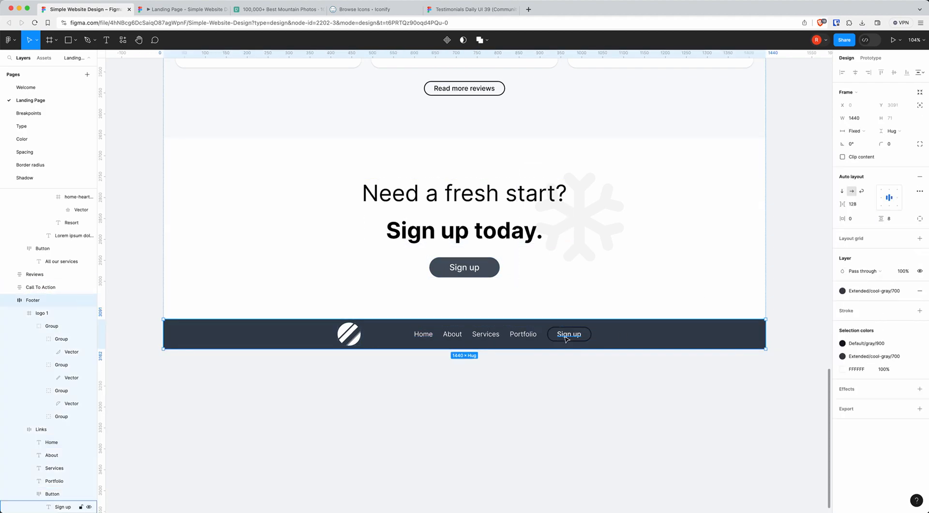
click(55, 494)
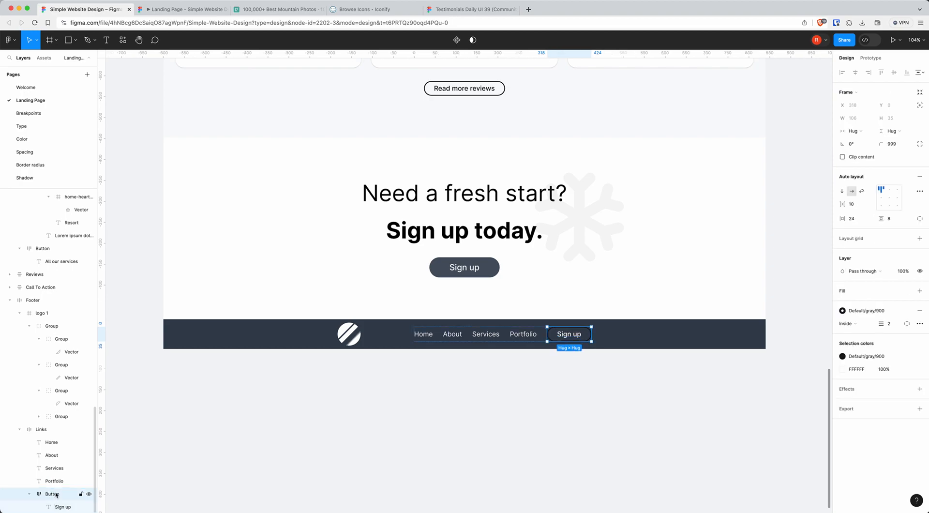
click(906, 310)
click(854, 323)
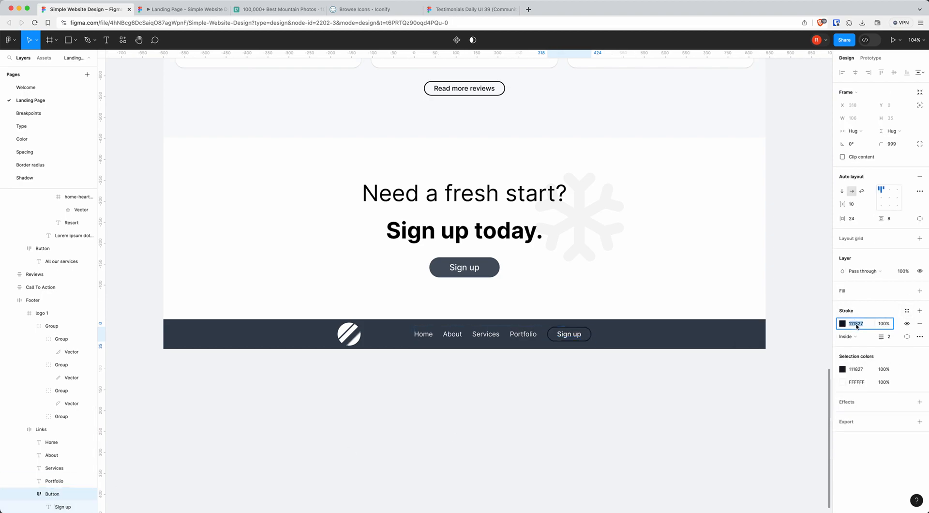
text(fff)
key(Return)
click(559, 428)
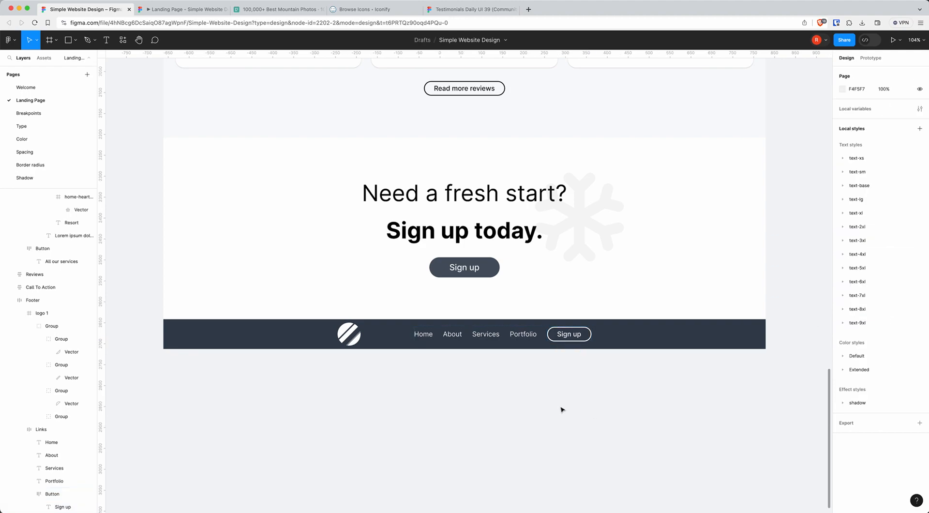
Enlarge the Footer's logo to about 114 × 115.
click(287, 342)
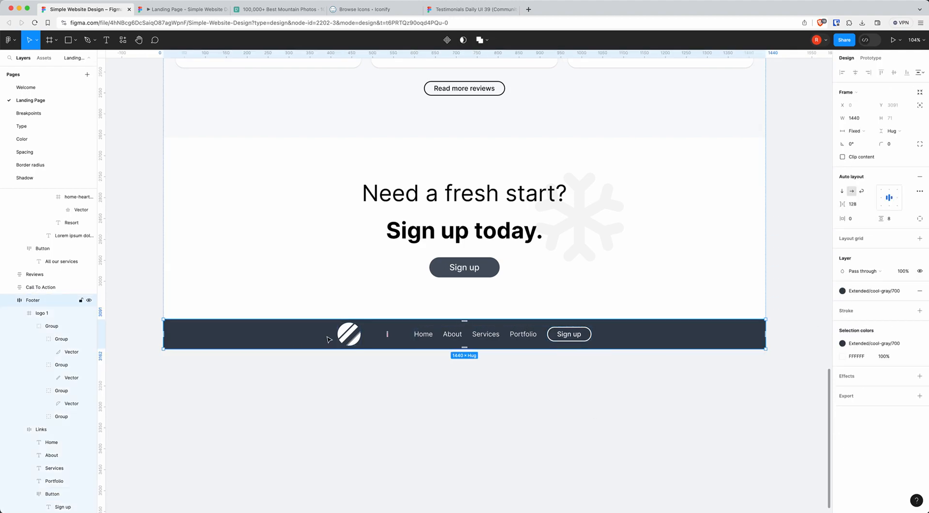
click(76, 313)
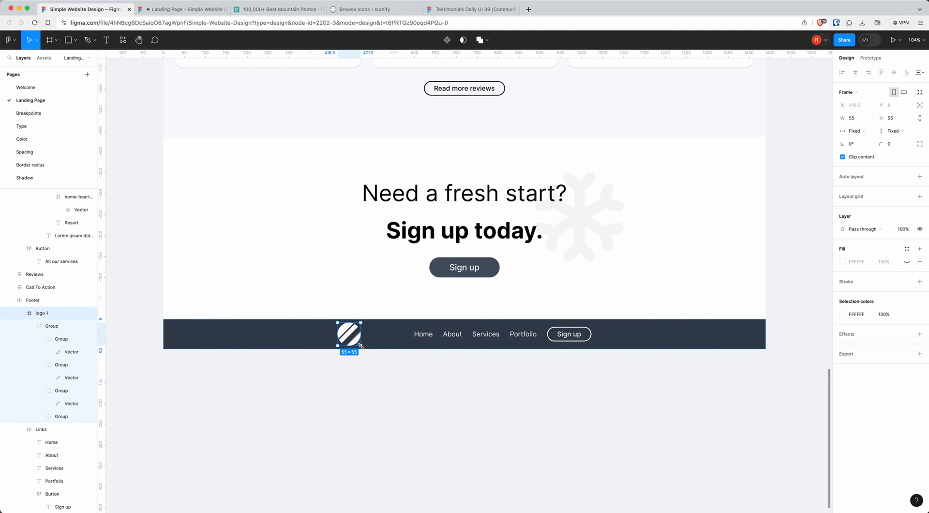
drag(360, 346, 385, 370)
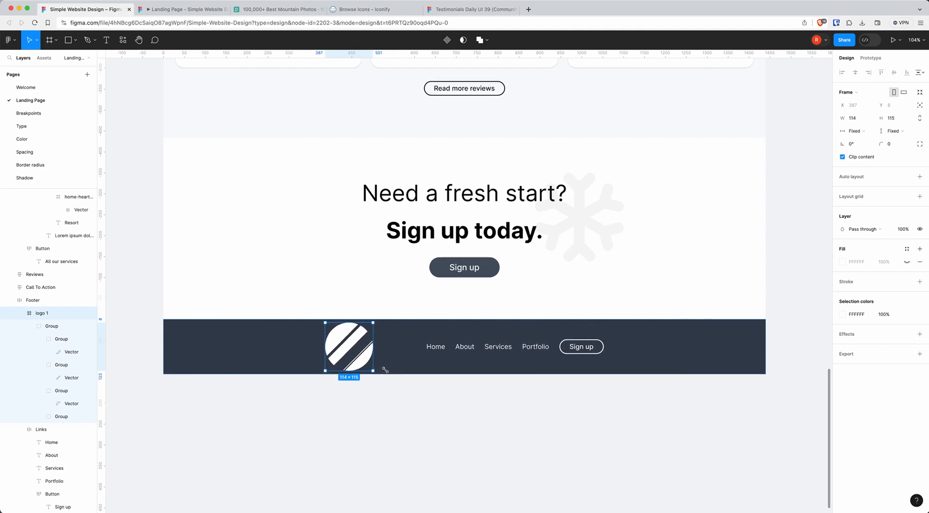
Set the Footer's vertical auto layout padding to 24.
click(286, 357)
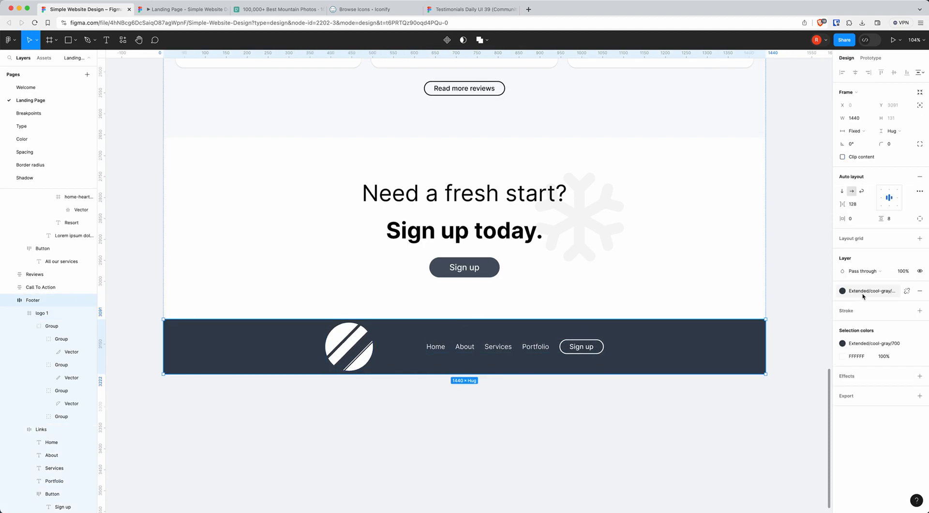
click(889, 219)
text(24)
key(Return)
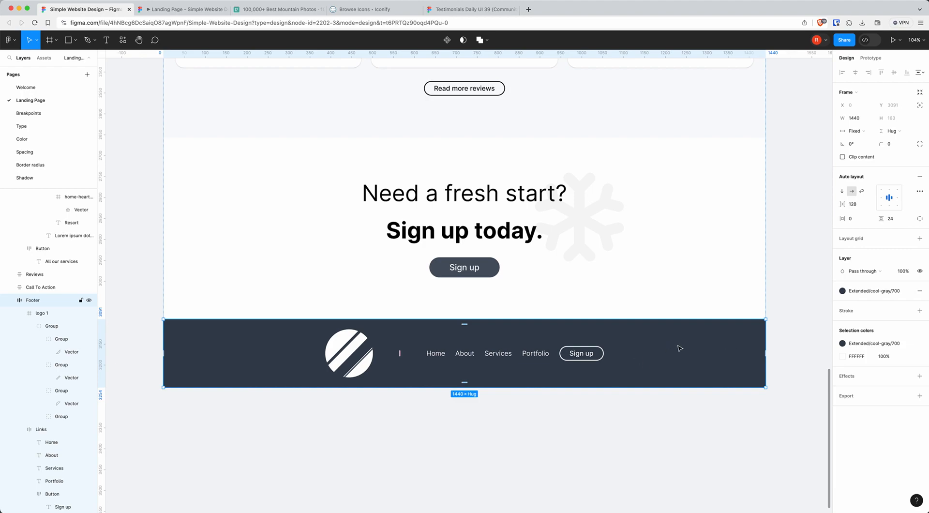
Switch to Iconify, search for facebook, and download the Google Material baseline-facebook icon as SVG.
click(367, 9)
scroll(255, 106, up, 4)
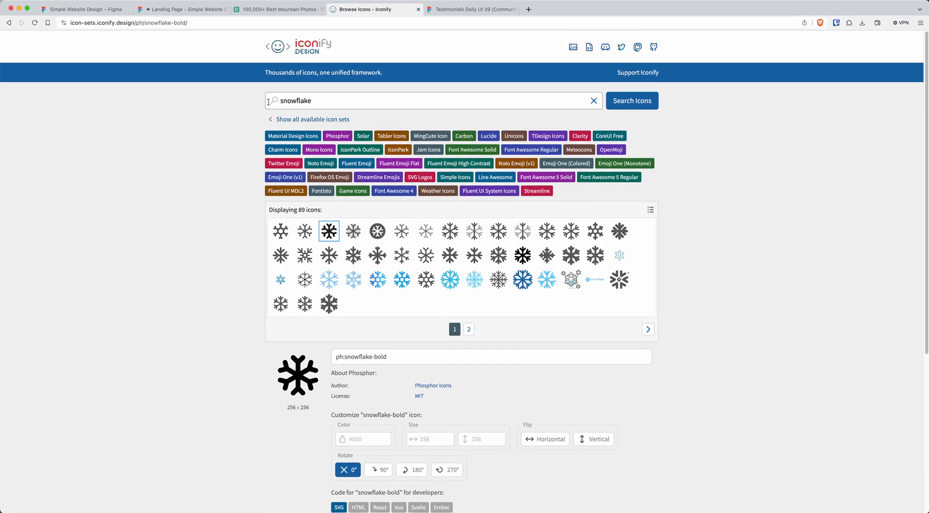
double_click(305, 102)
key(BackSpace)
text(facebook)
key(Return)
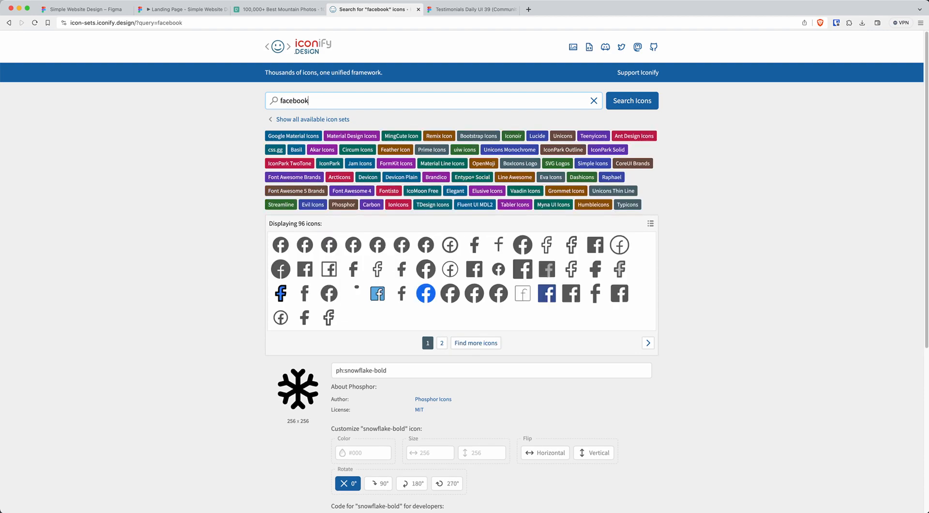
click(281, 245)
scroll(339, 348, down, 4)
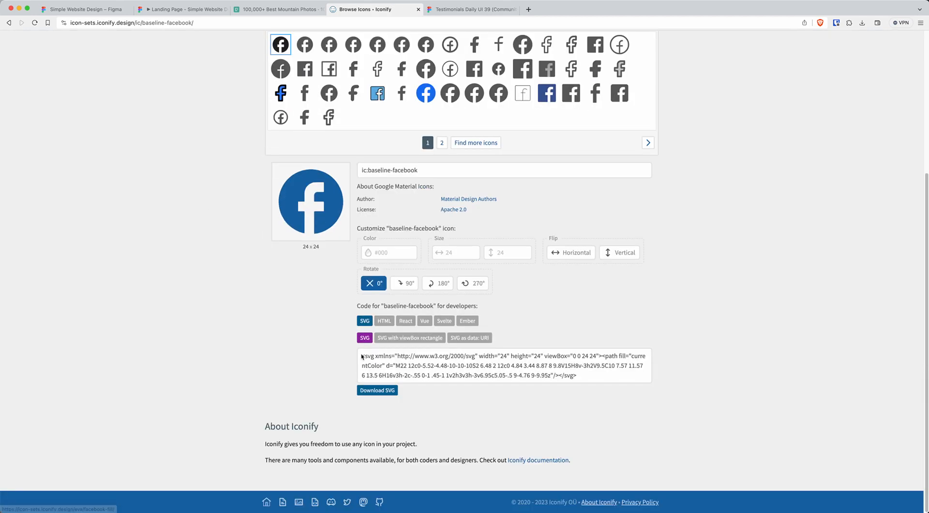
click(373, 390)
Search Iconify for instagram and select the Remix instagram-fill icon.
scroll(305, 332, up, 5)
drag(310, 100, 273, 97)
text(instagr)
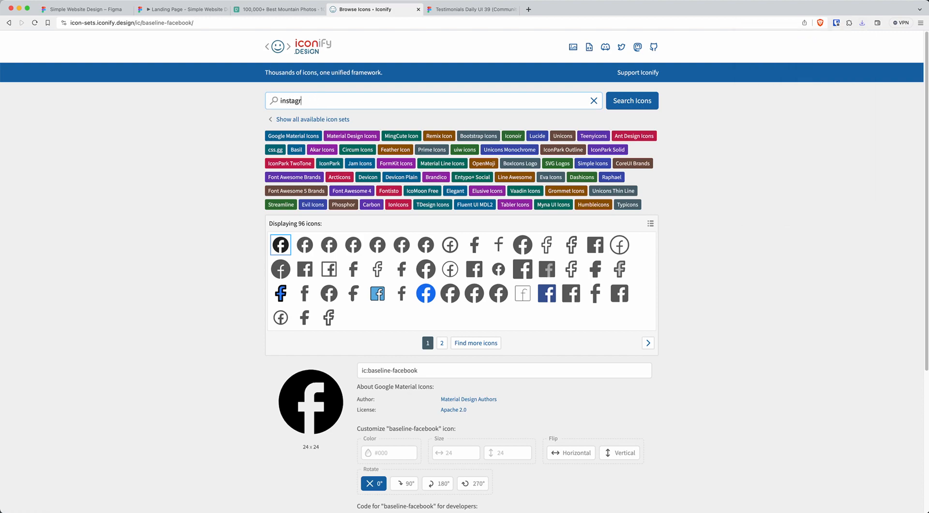
text(am)
click(313, 251)
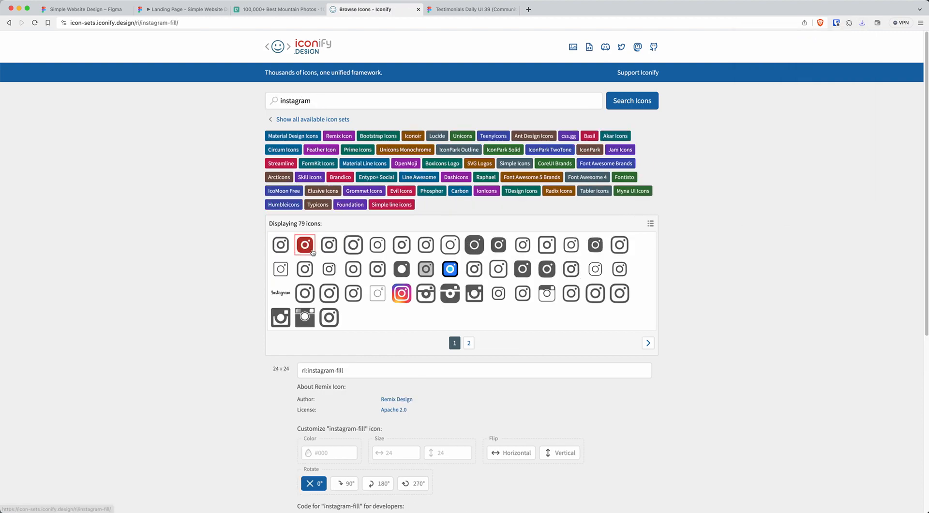
scroll(312, 251, down, 5)
Search Iconify for pinterest and download the MingCute pinterest-fill icon as SVG.
scroll(339, 242, up, 5)
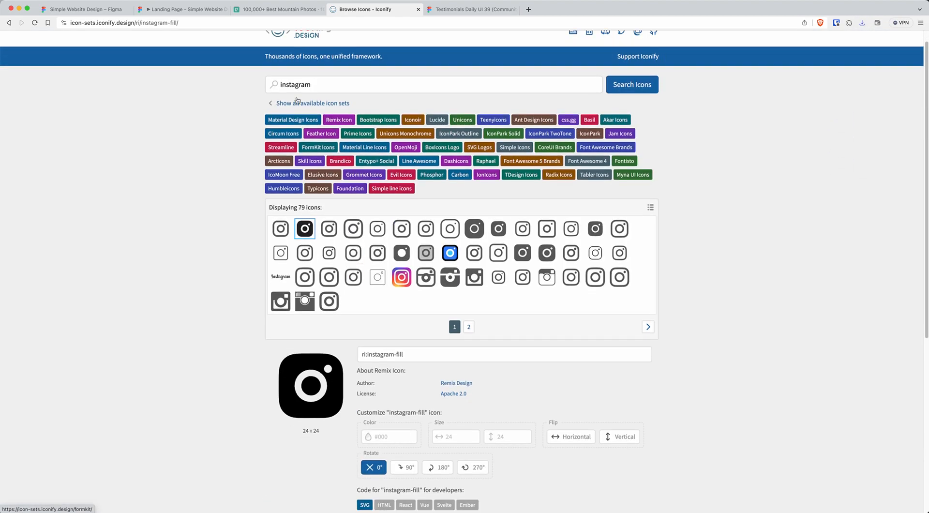
double_click(297, 84)
text(pinte)
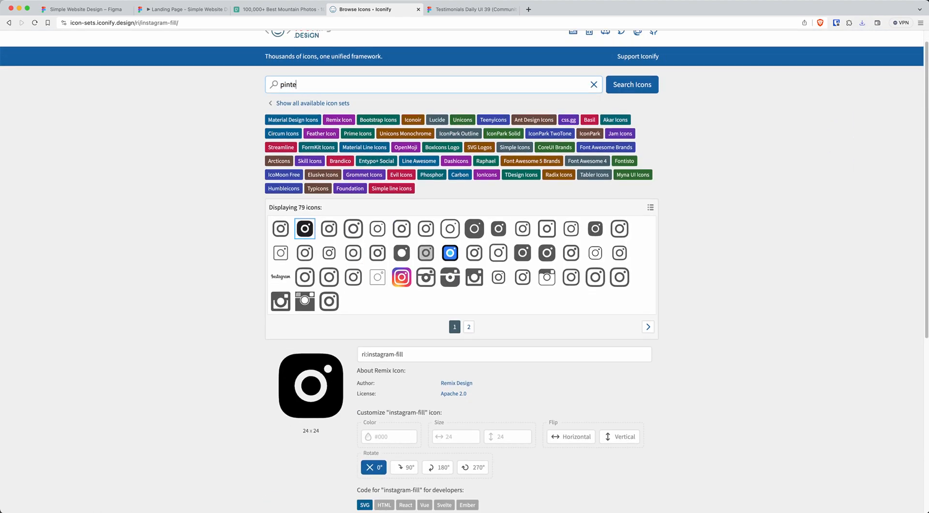
text(rest)
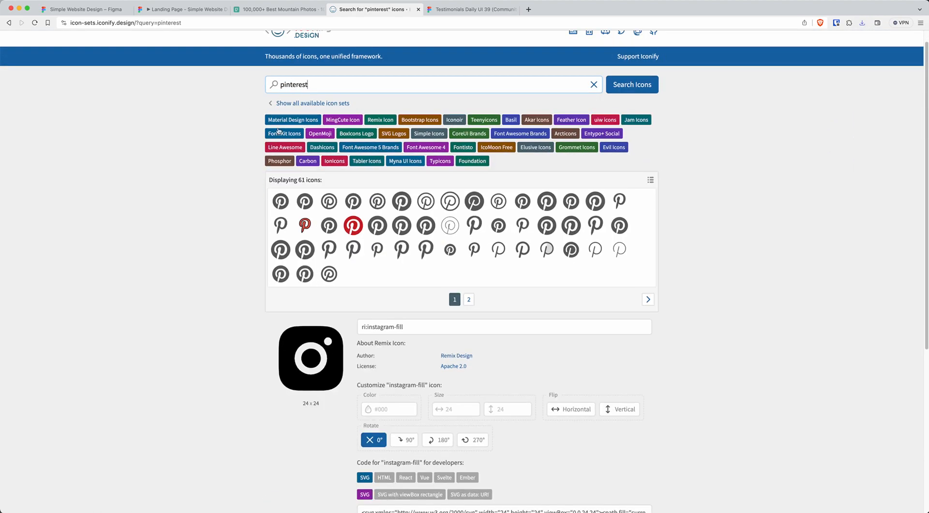
click(305, 201)
scroll(374, 436, down, 5)
click(378, 424)
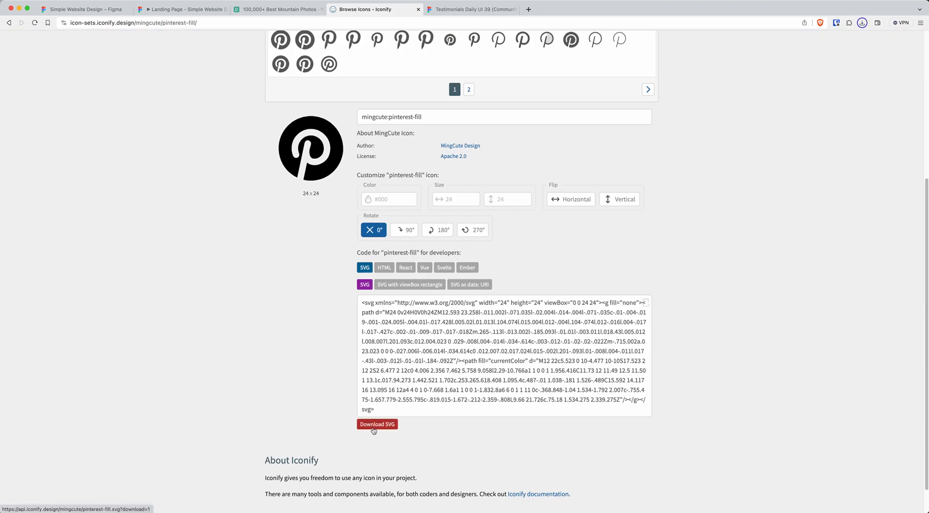
Switch to the Simple Website Design file in Figma and place the downloaded Facebook, Instagram and Pinterest icons on the canvas below the Footer.
scroll(321, 312, up, 10)
click(85, 9)
scroll(561, 372, down, 3)
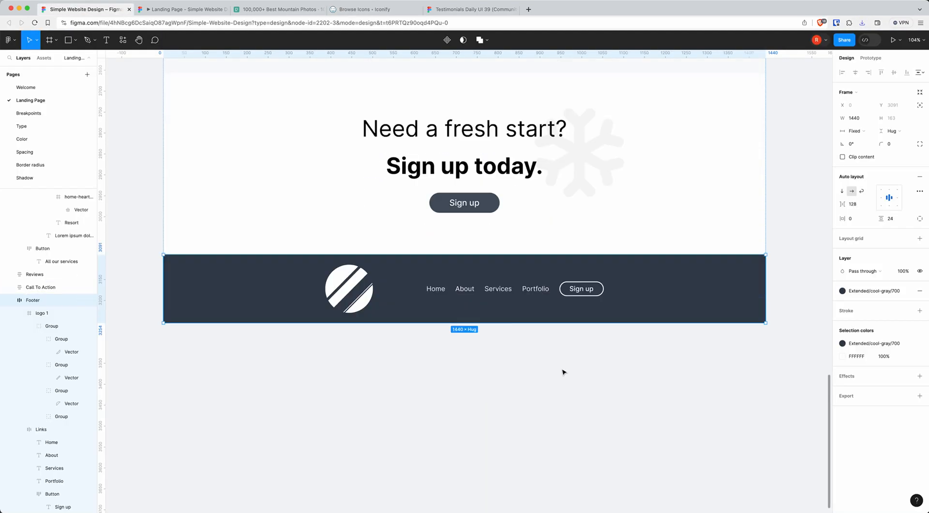
click(385, 501)
drag(726, 334, 400, 430)
click(402, 449)
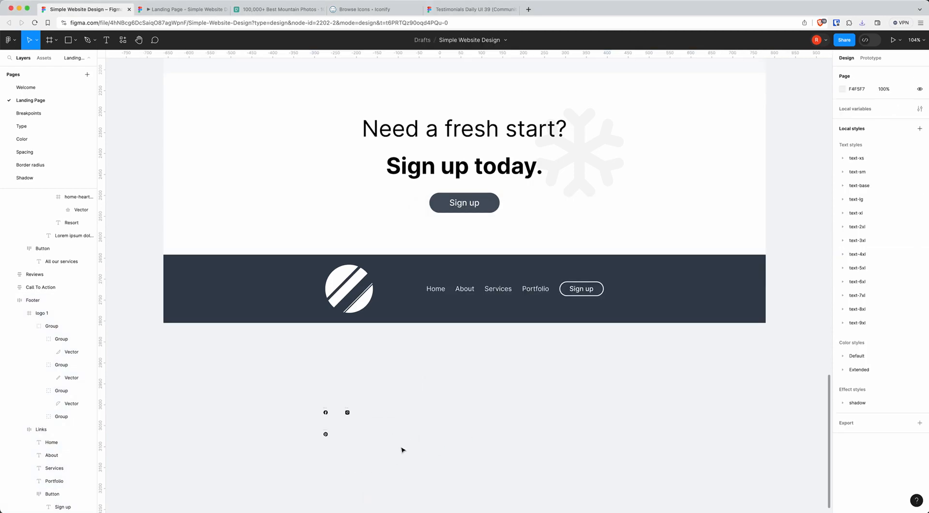
Resize the three social media icons to 32 × 32 with constrained proportions.
drag(413, 463, 276, 367)
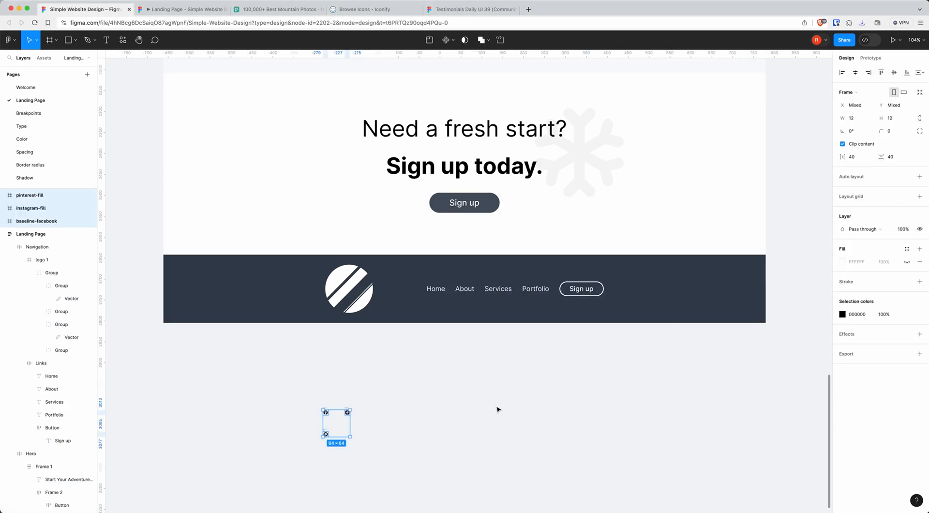
click(921, 120)
click(853, 119)
text(322)
key(Return)
text(32)
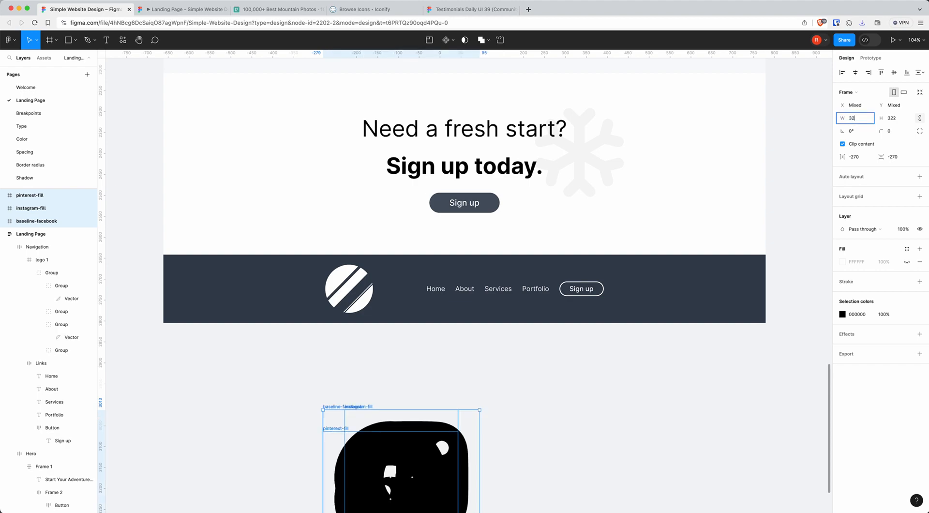
key(Return)
Recolour the three social media icons to FFFFFF and move the Pinterest icon into a row beside the Instagram icon.
click(853, 315)
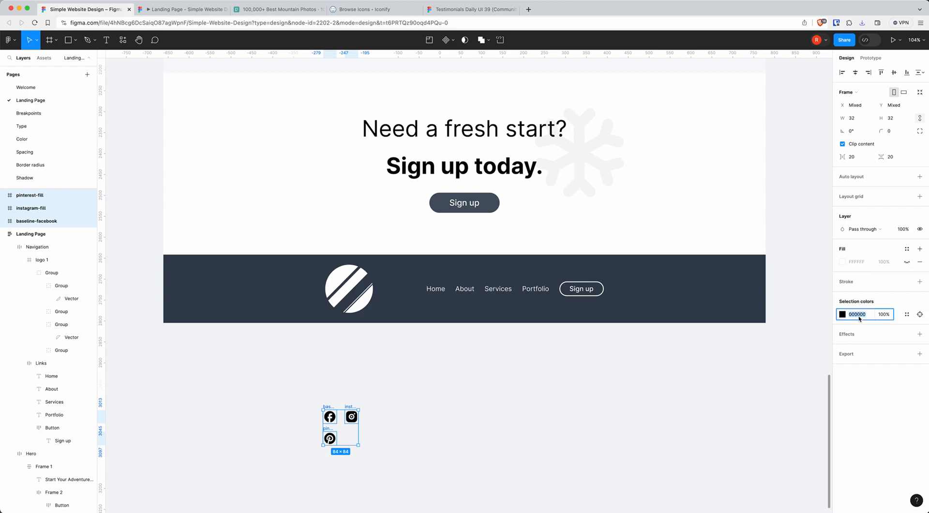
text(fff)
key(Return)
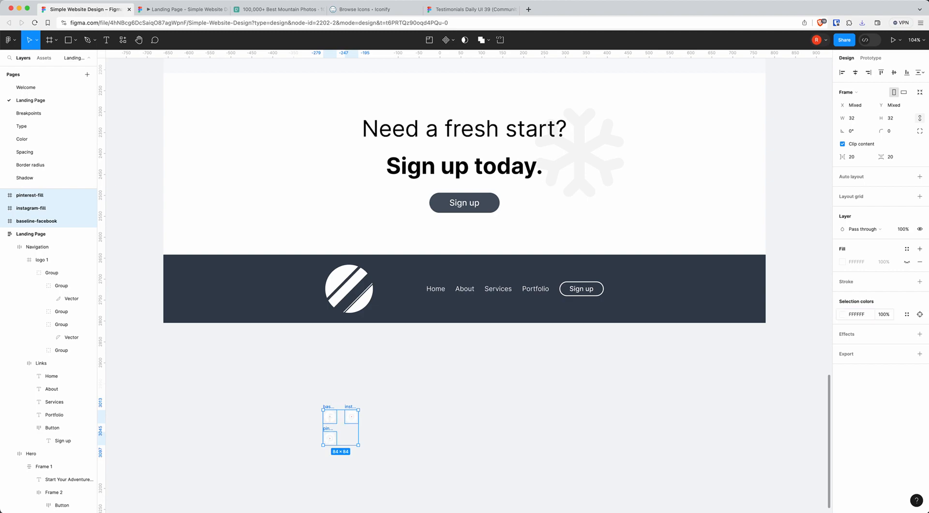
click(383, 434)
click(330, 438)
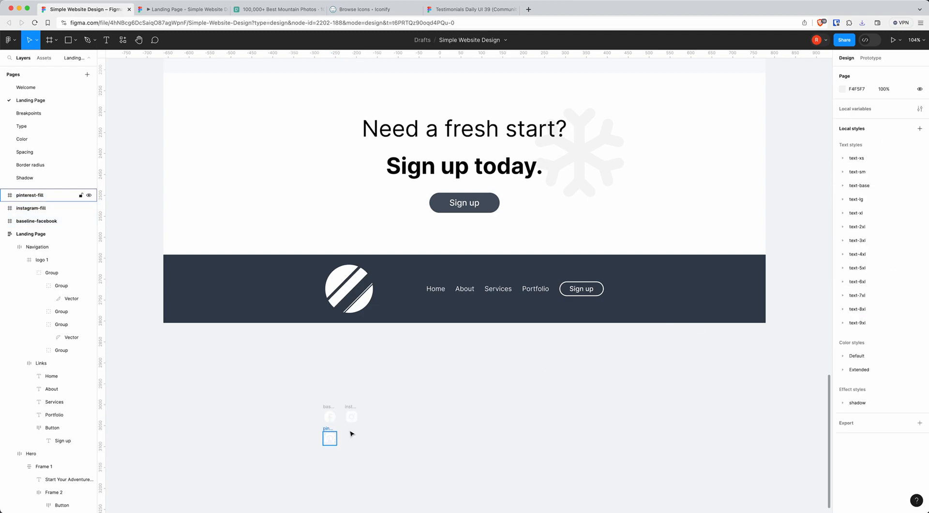
drag(327, 433, 374, 412)
Wrap the three icons in a horizontal auto layout with 24 spacing and move it into the Footer after the links.
drag(409, 440, 297, 390)
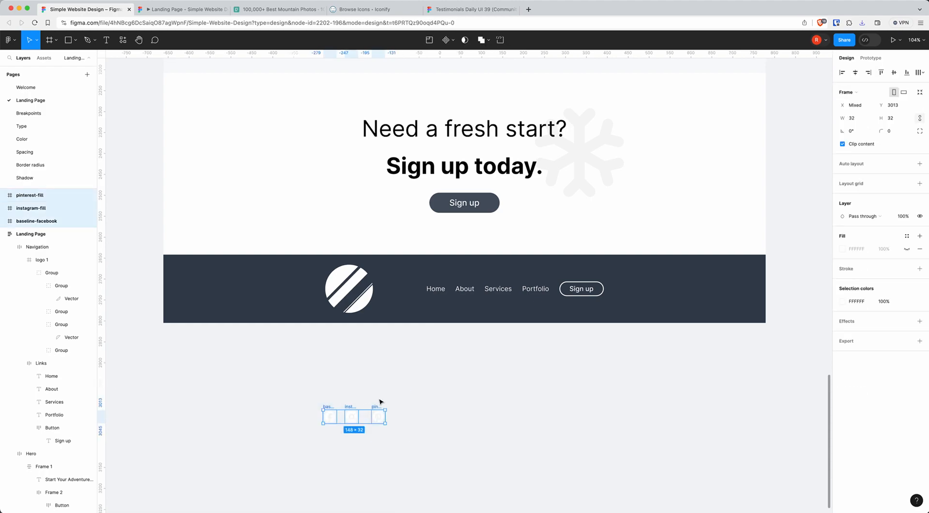
key(shift+a)
click(854, 206)
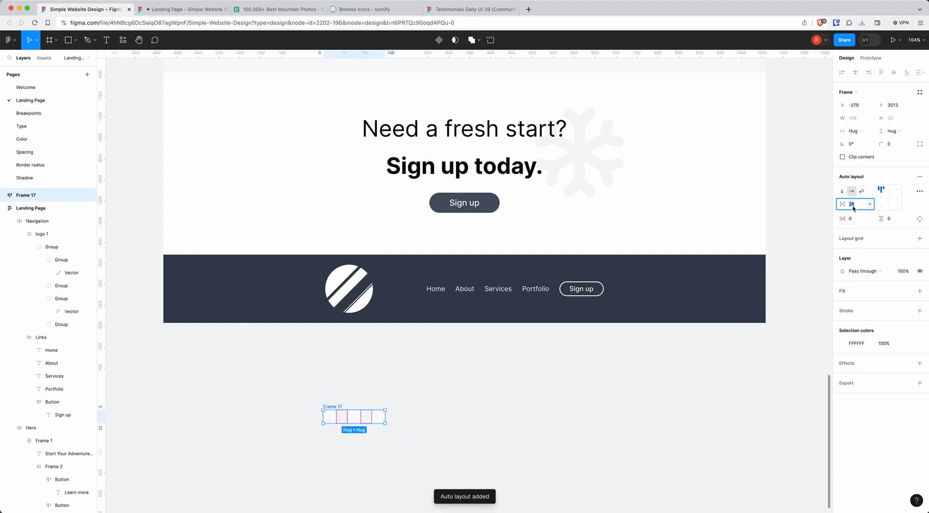
text(24)
key(Return)
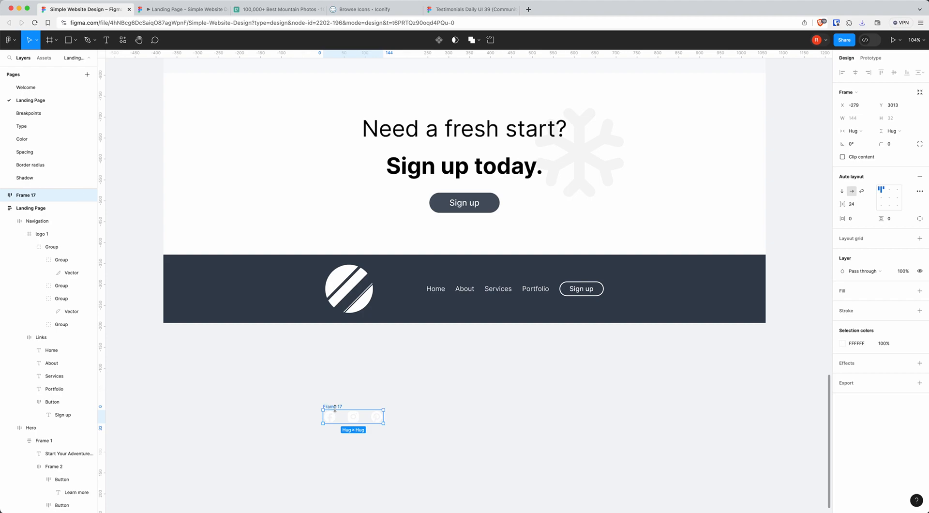
drag(334, 409, 644, 300)
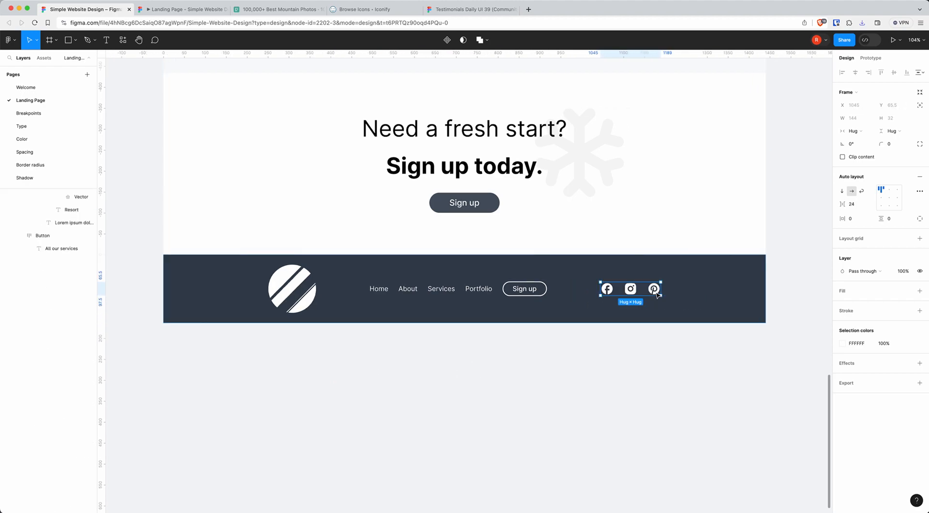
click(641, 372)
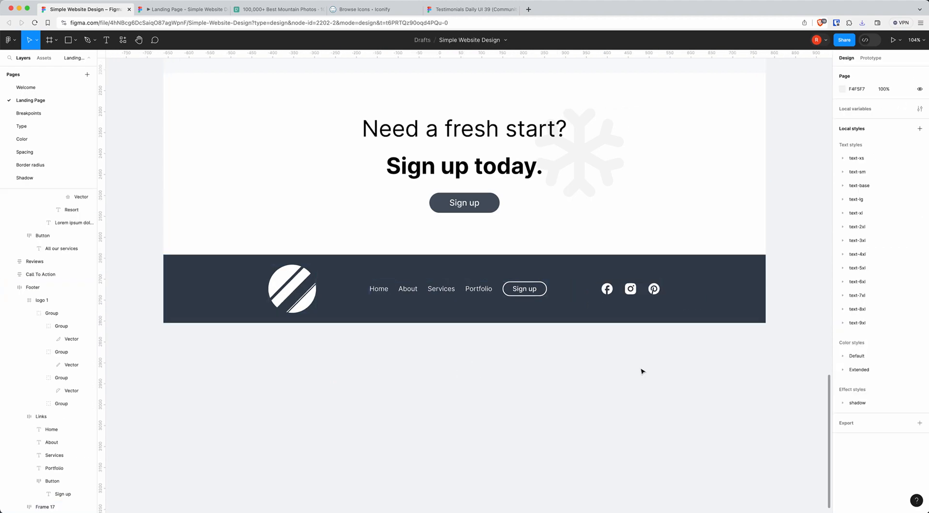
Add the text "©2023. All rights reserved. Designed by Cedar Studios Web Design." to the Footer.
click(585, 317)
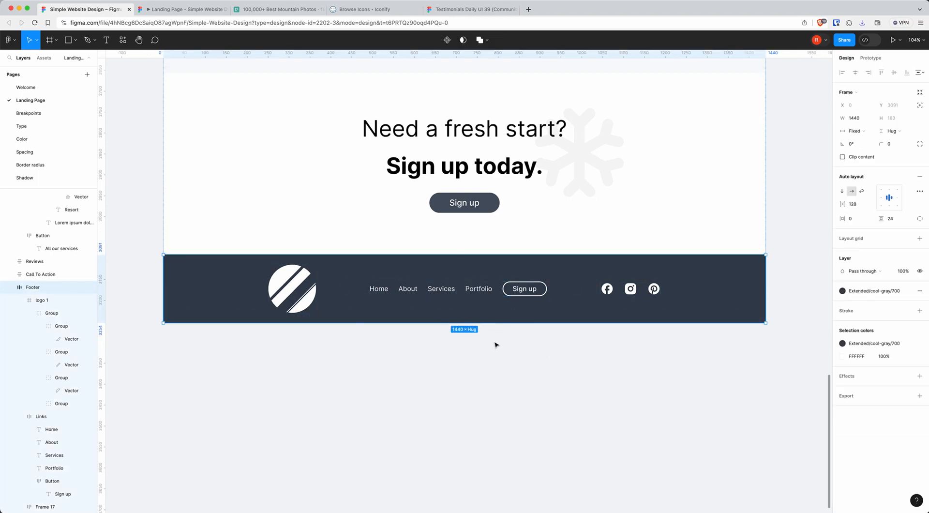
key(t)
click(479, 321)
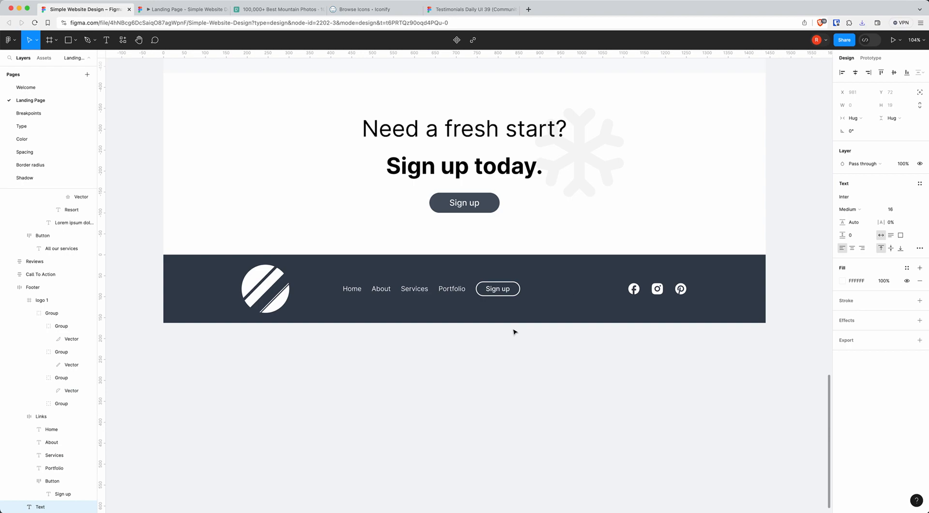
text(©)
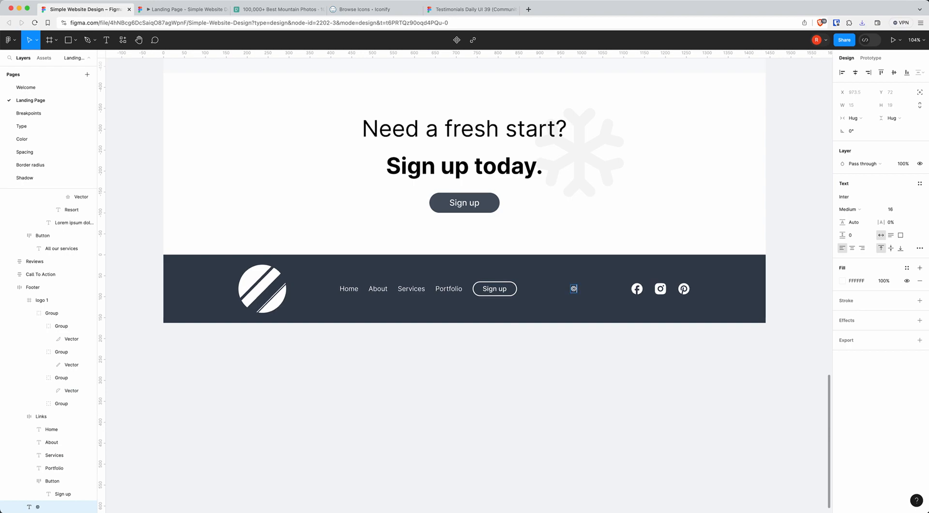
text(2023. All)
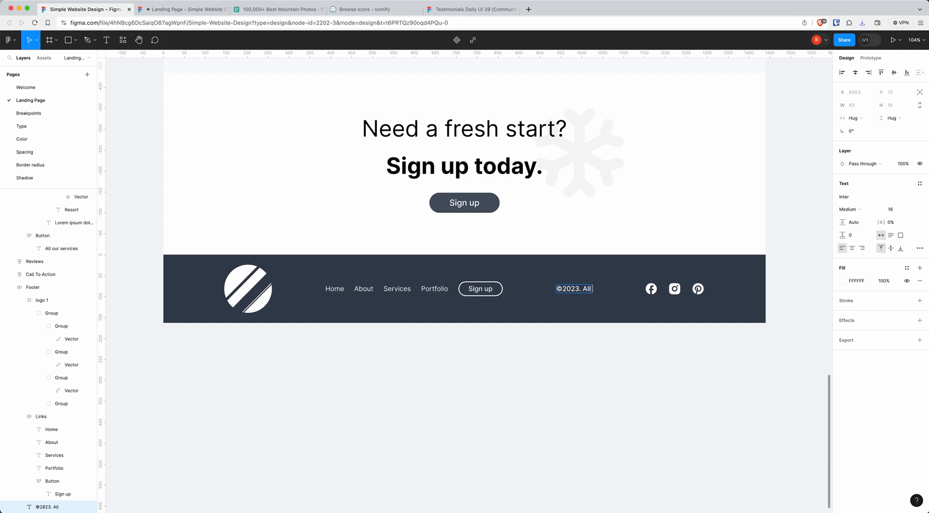
text( rights reserv)
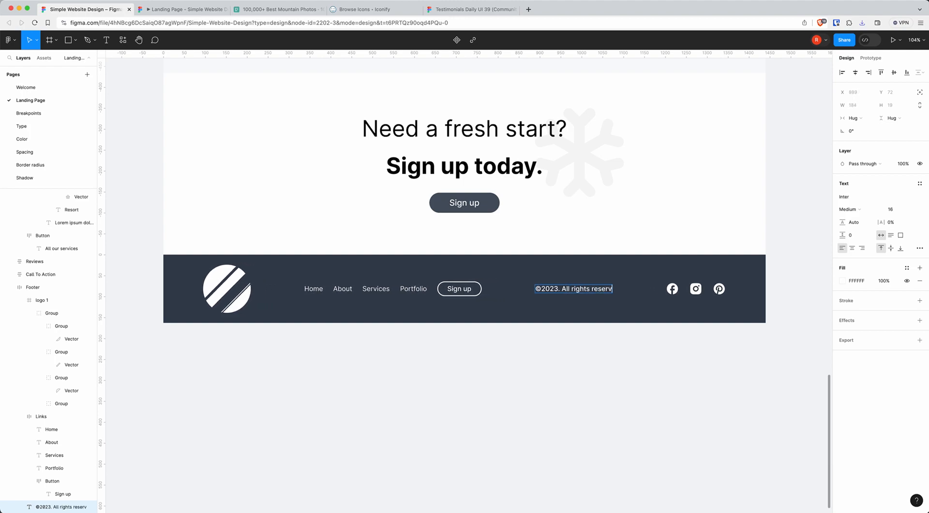
text(ed.)
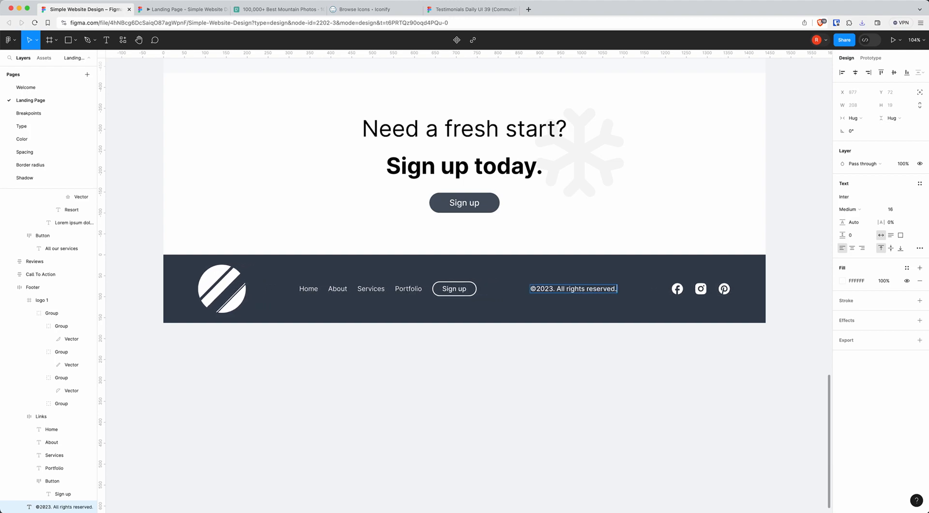
text( D)
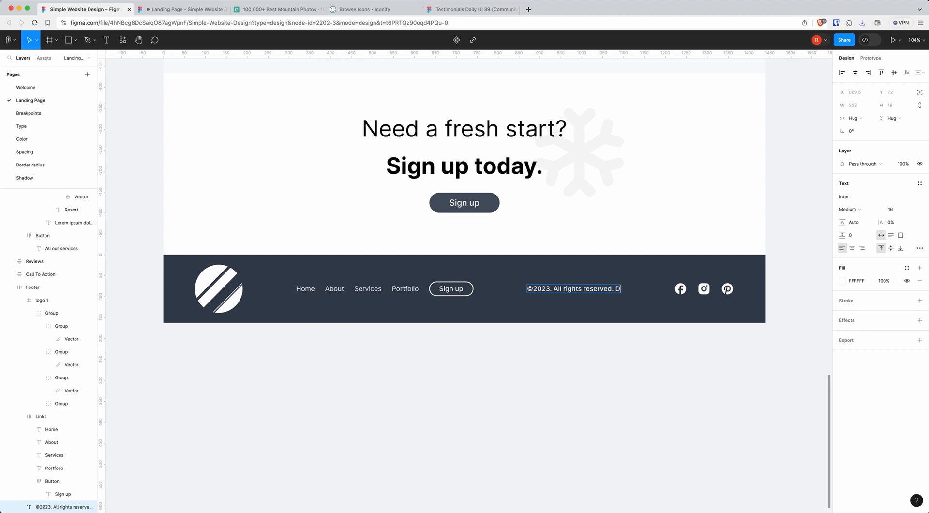
text(esigned by )
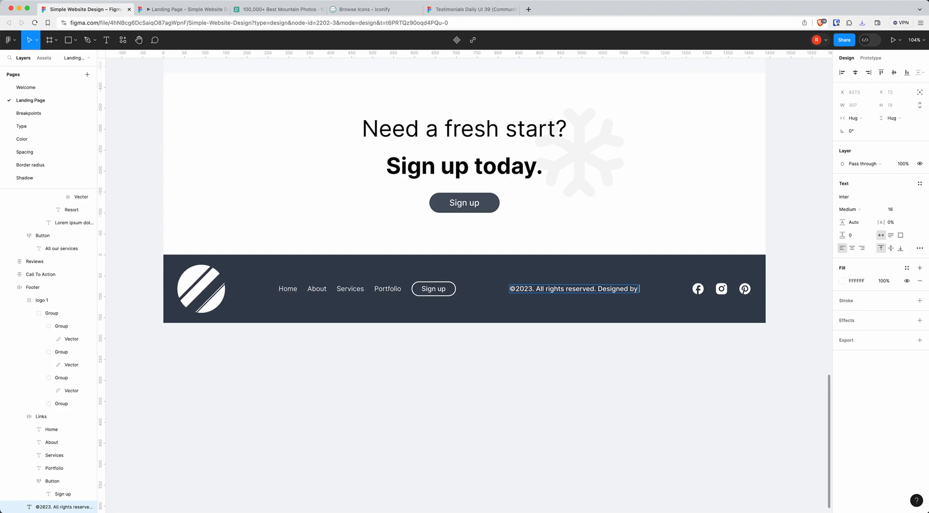
text(Cedar Studios)
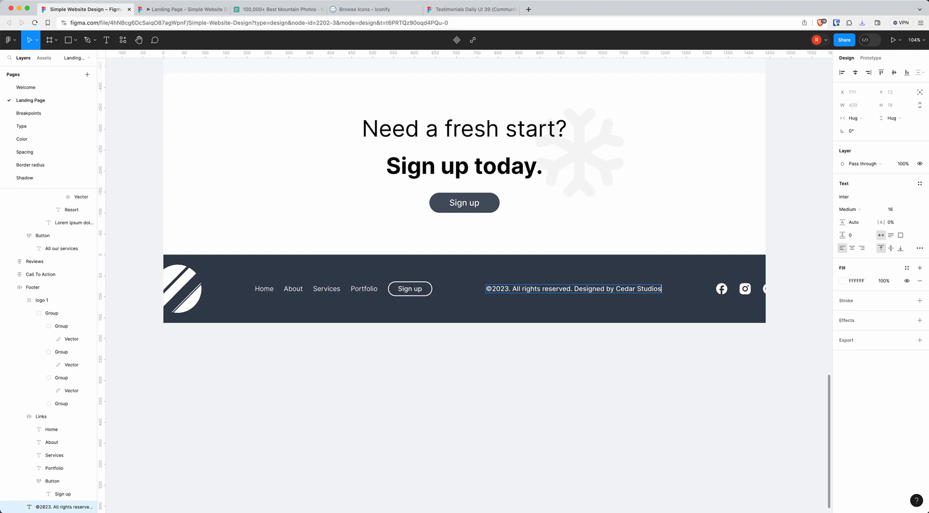
text( Web Design)
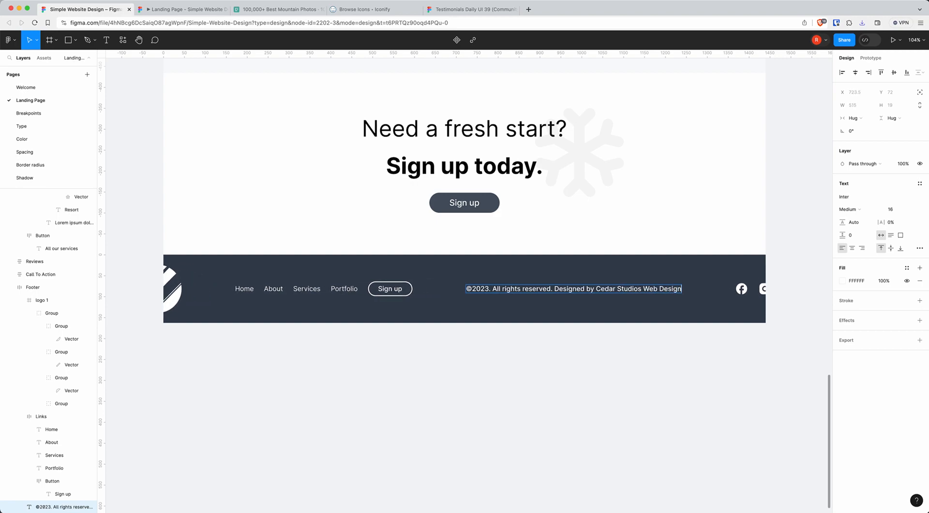
text(.)
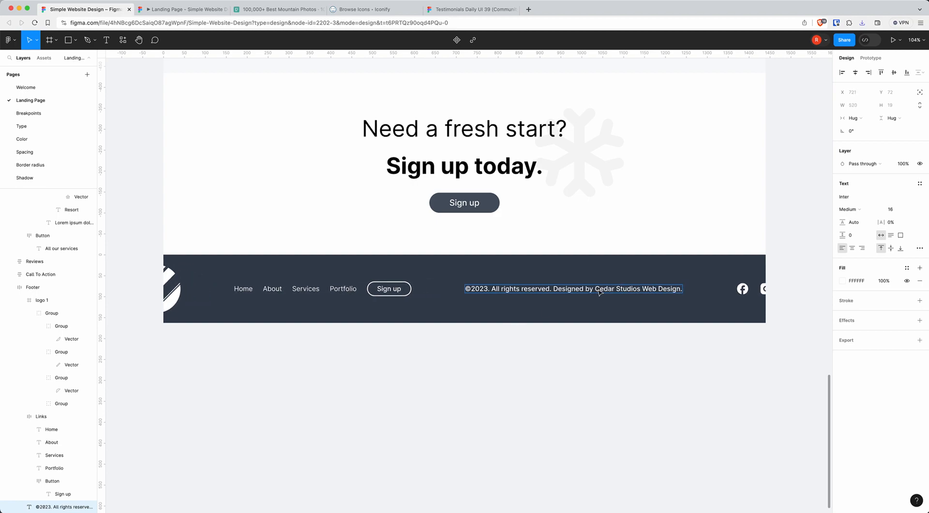
Underline "Cedar Studios Web Design" in the copyright text and set the whole text's font size to 12.
drag(594, 289, 679, 289)
key(super+u)
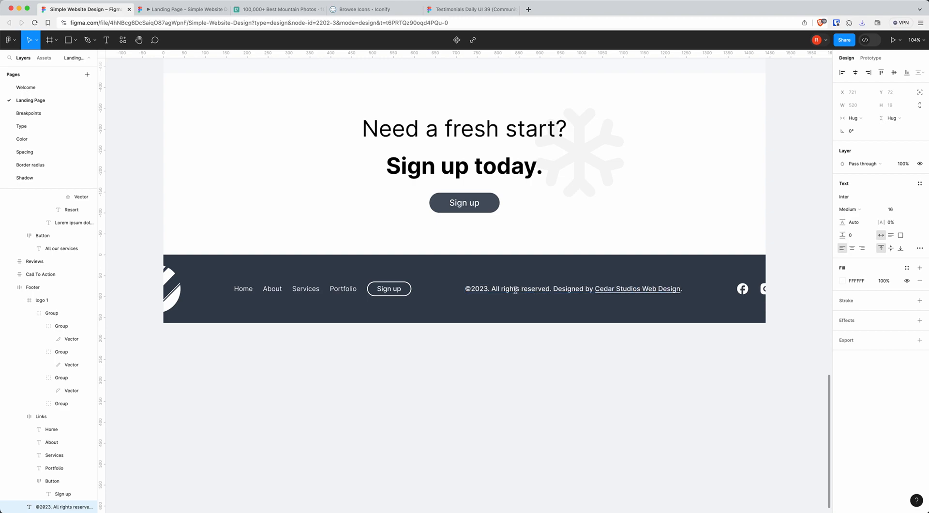
key(Escape)
click(913, 209)
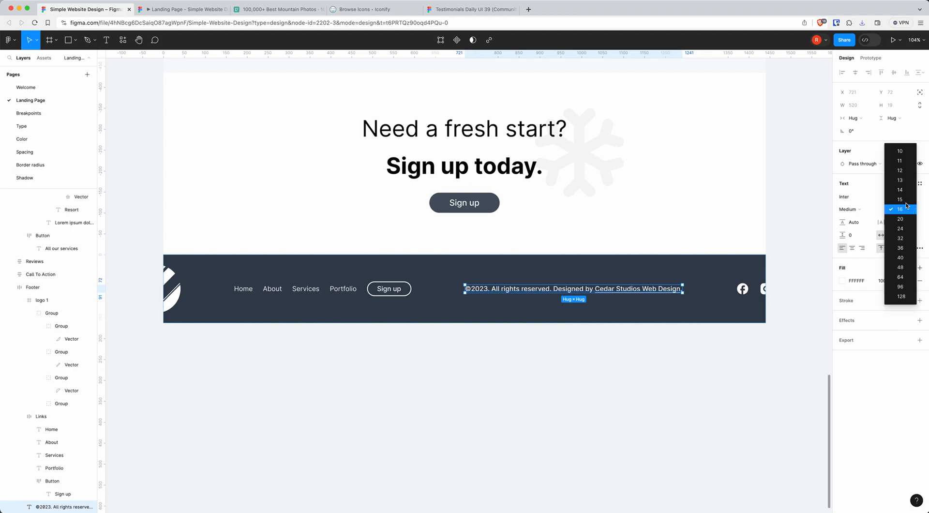
click(898, 165)
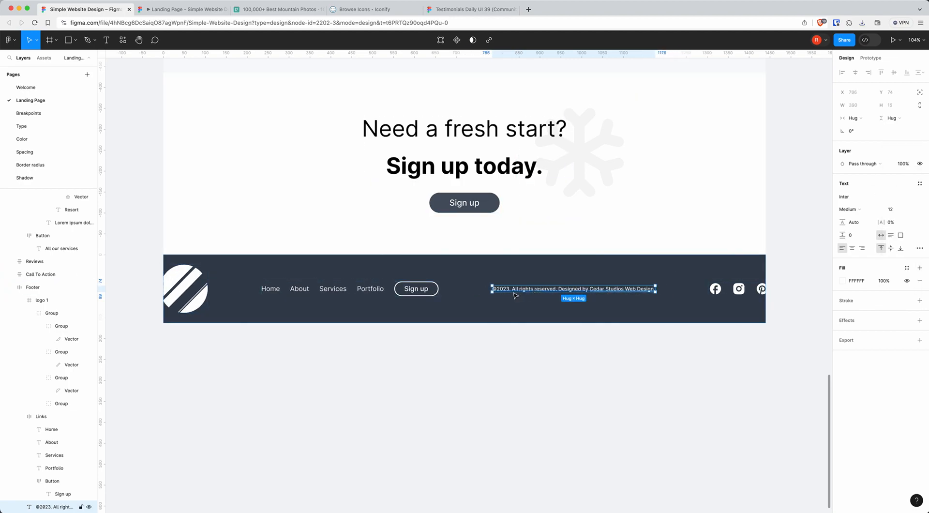
Collapse the Footer's Links and logo layers and reorder the copyright text to come after the social icons frame.
scroll(27, 406, down, 1)
click(20, 404)
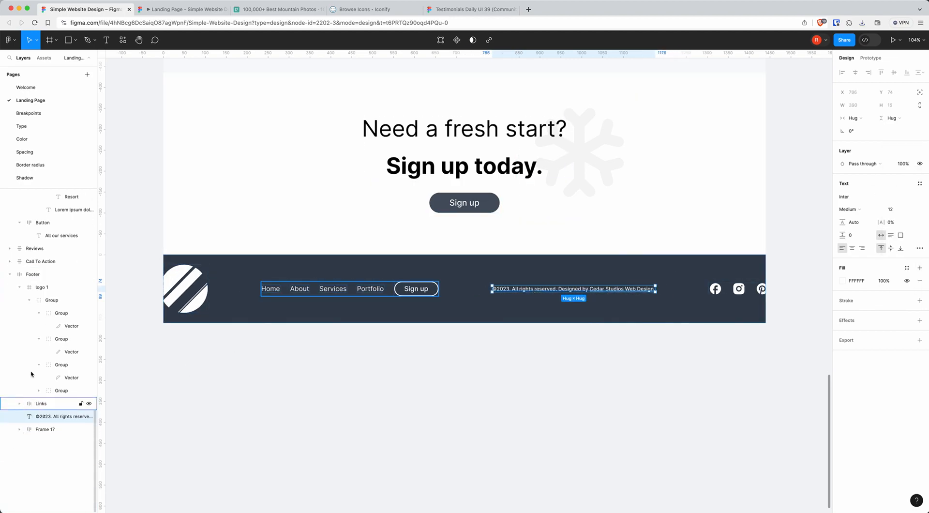
click(20, 289)
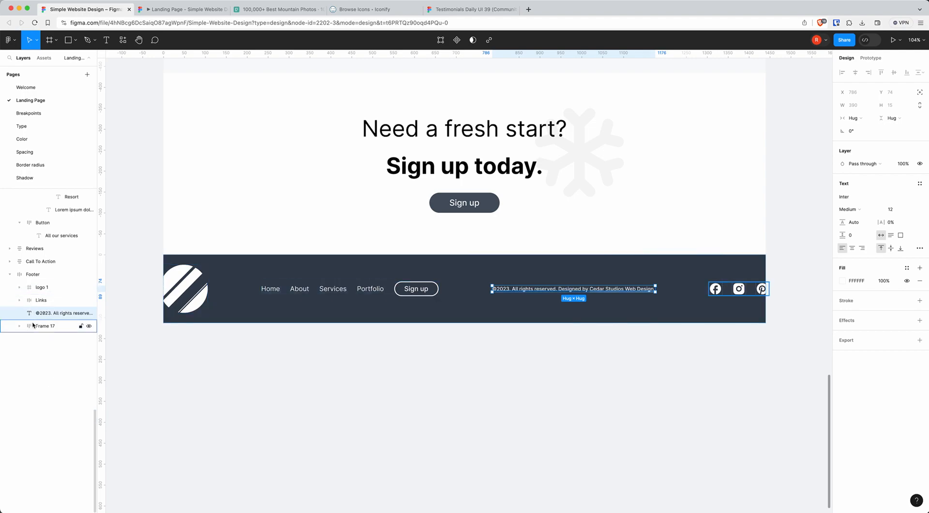
drag(42, 313, 42, 329)
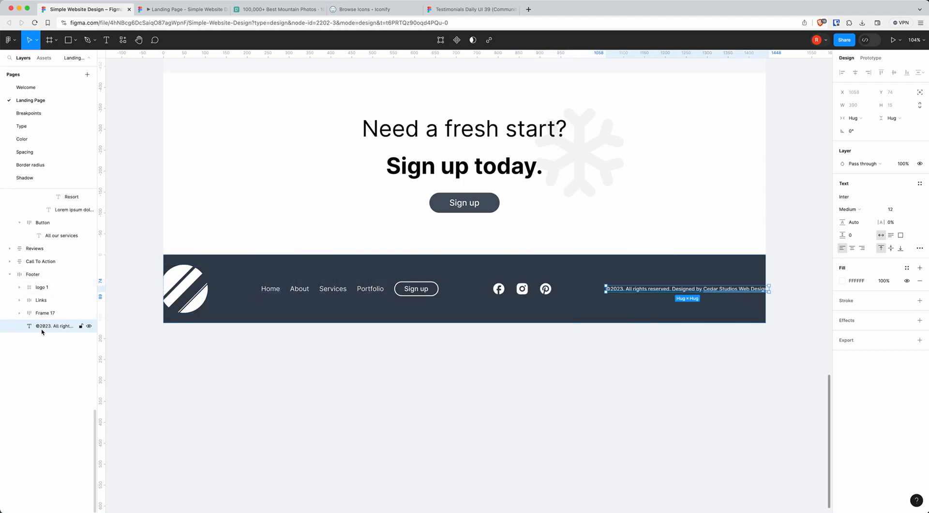
Wrap the Footer's logo, links and social icons in one auto layout frame, and select the Footer.
click(44, 312)
shift+click(45, 291)
key(shift+a)
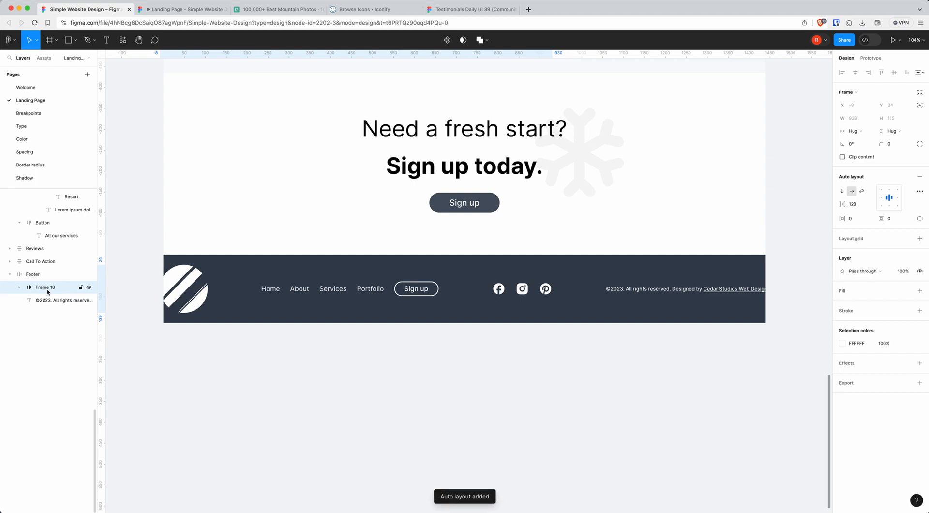
click(45, 274)
click(45, 274)
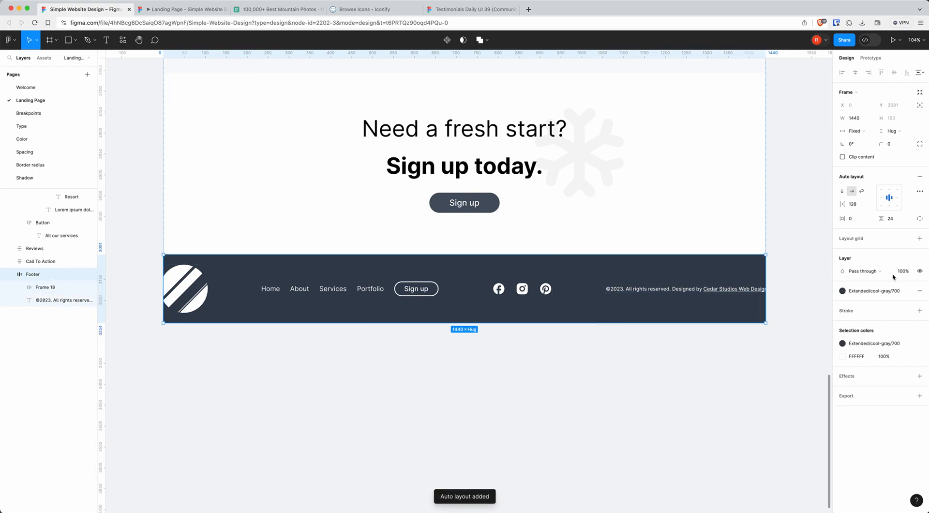
Stack the Footer's auto layout vertically and set the spacing between its items to 12.
click(844, 191)
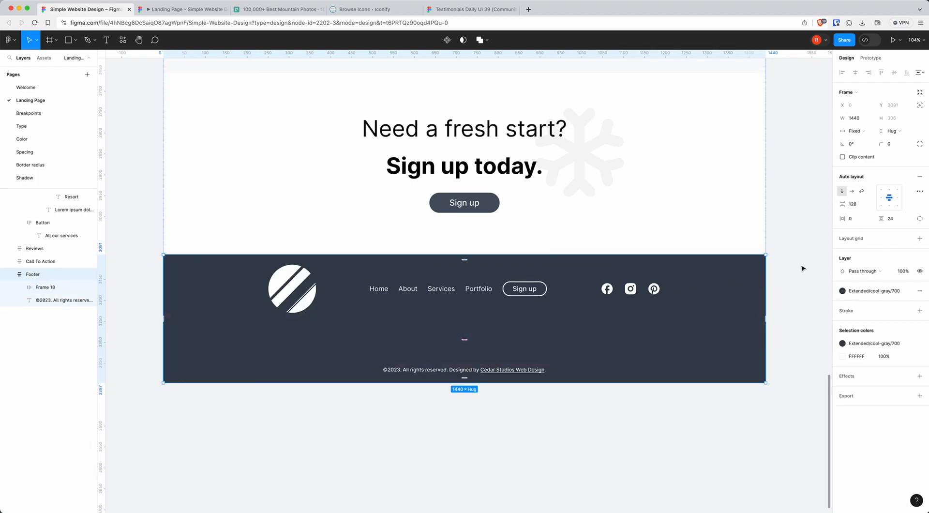
click(853, 204)
text(12)
key(Return)
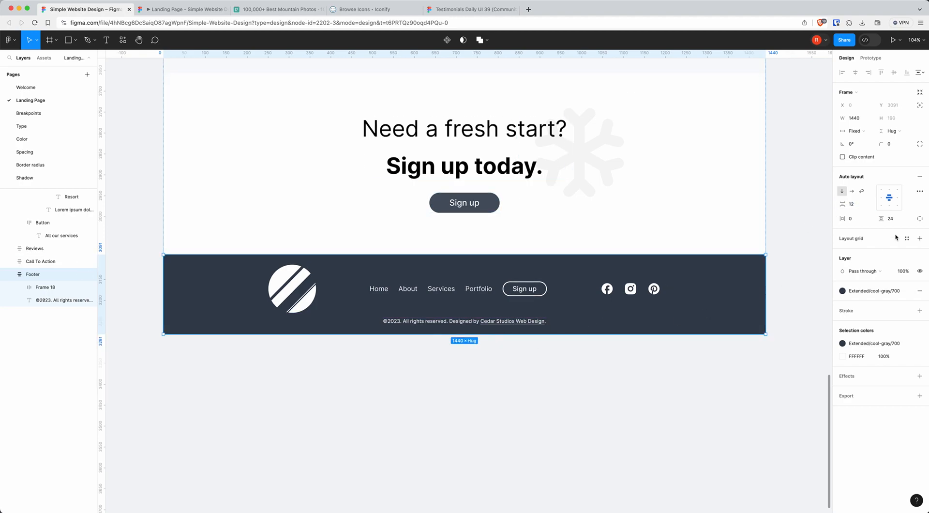
Set the Footer's bottom padding to 12 separately from its other sides, and clear the selection.
click(916, 222)
click(893, 234)
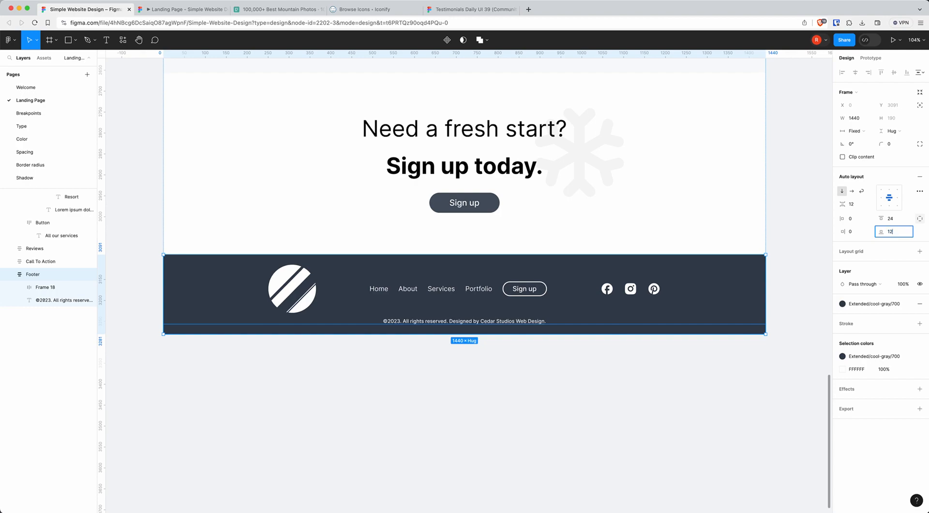
key(Return)
click(595, 382)
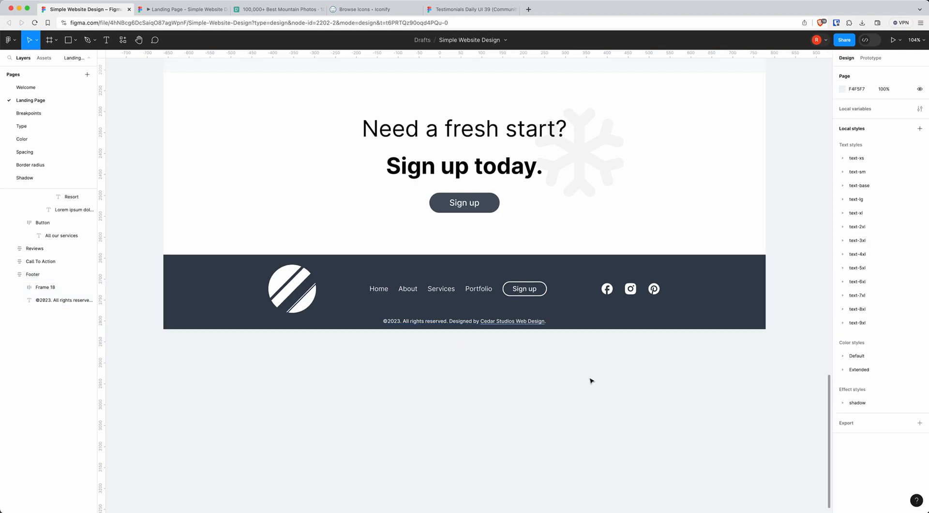
scroll(584, 396, up, 1)
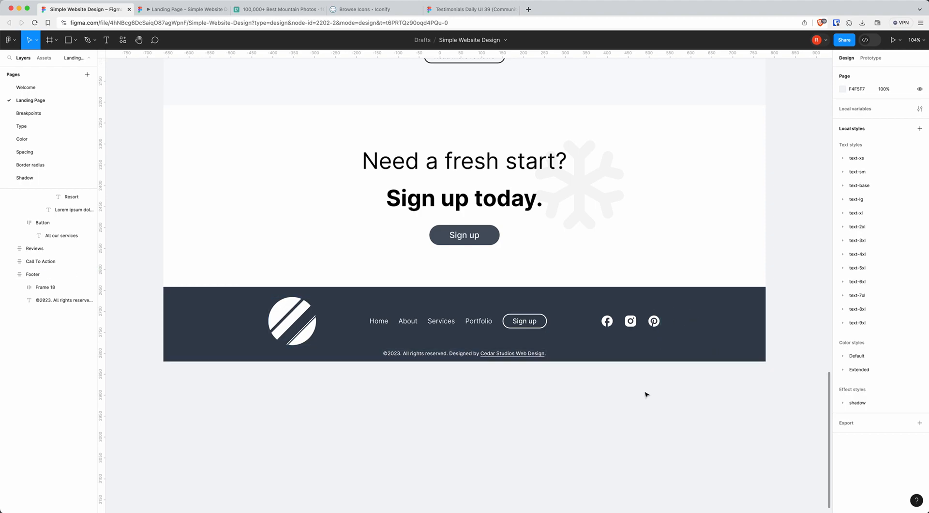
Switch to the prototype preview and examine the whole landing page, from the header and hero section down to the footer.
click(182, 10)
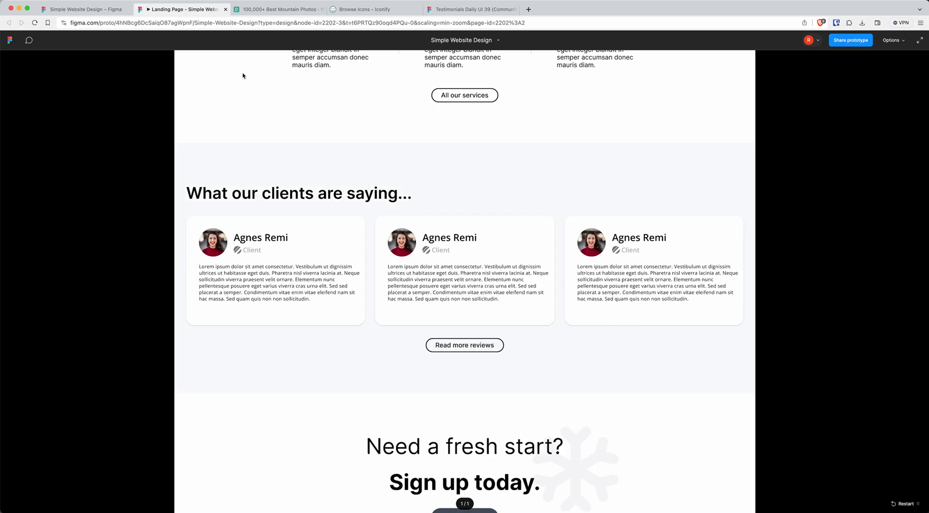
scroll(893, 307, down, 1)
scroll(870, 331, up, 1)
scroll(852, 323, down, 3)
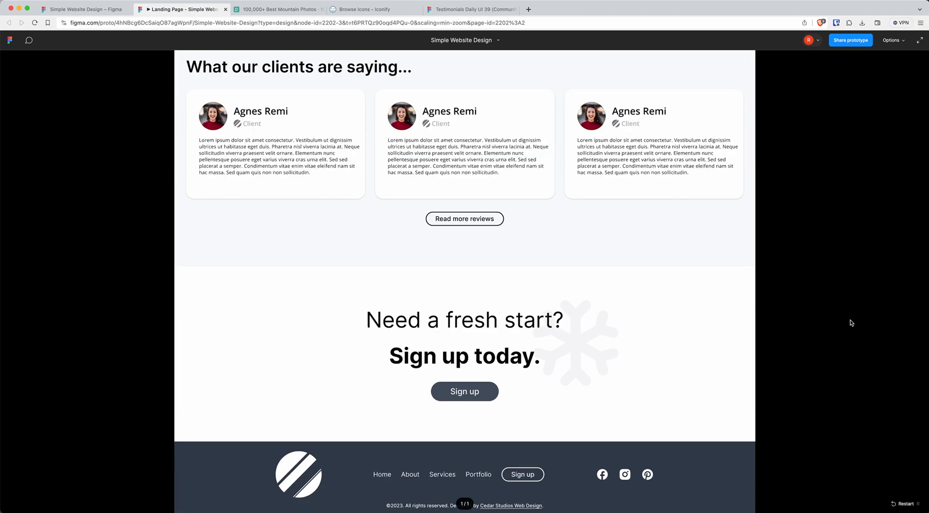
scroll(793, 252, up, 1)
scroll(793, 251, up, 10)
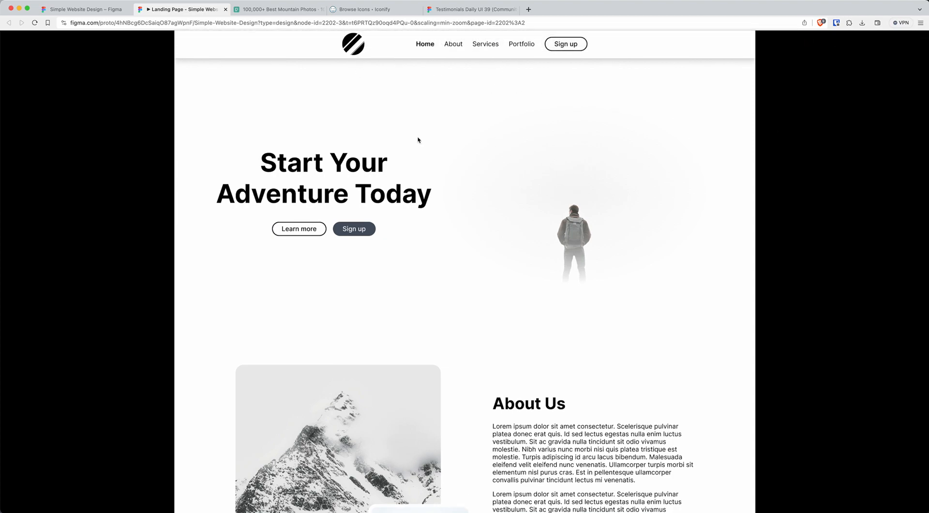
scroll(472, 265, down, 5)
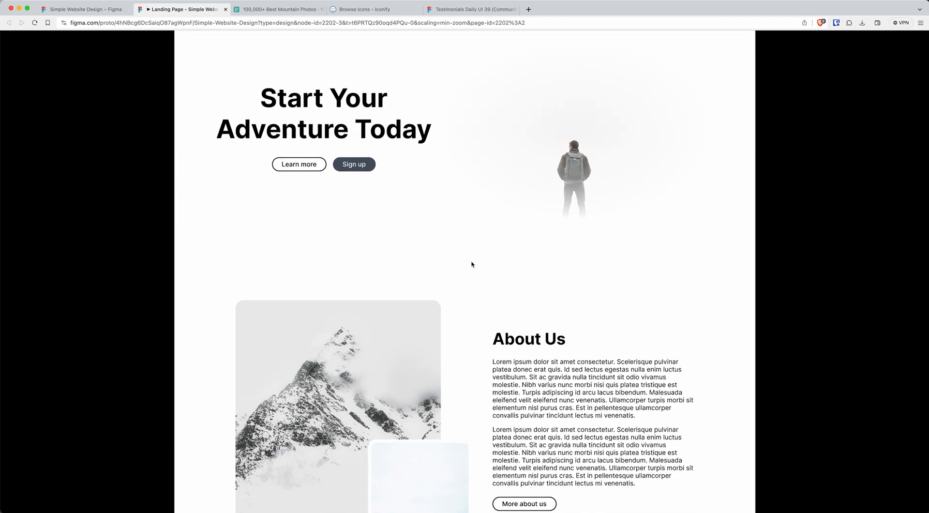
scroll(472, 264, down, 4)
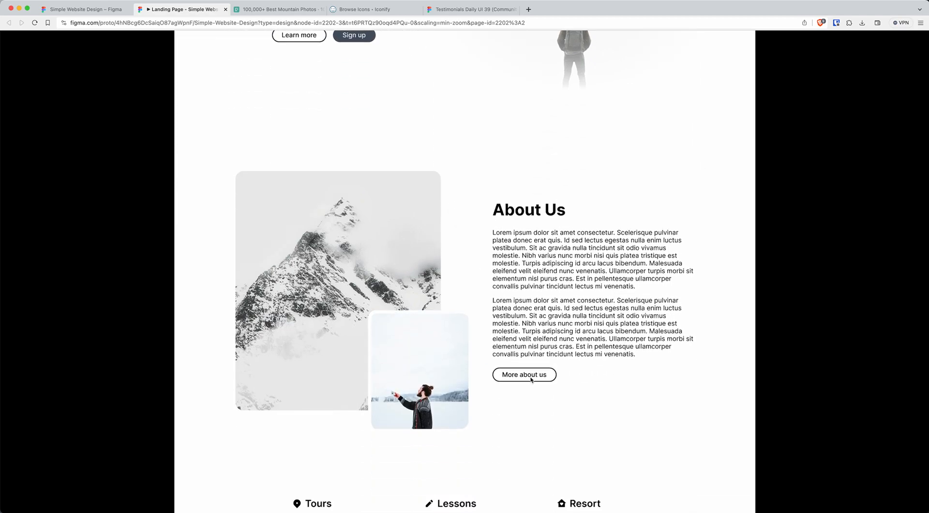
scroll(497, 385, down, 5)
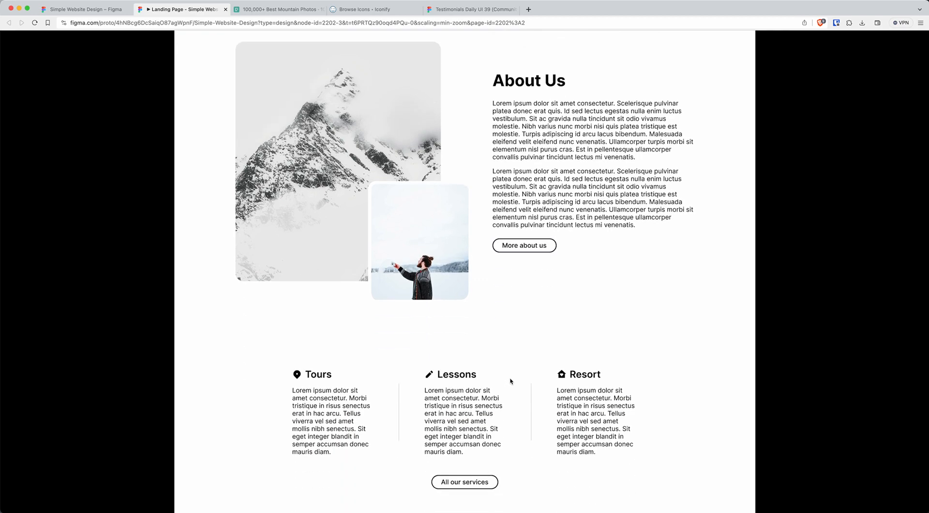
scroll(512, 381, down, 1)
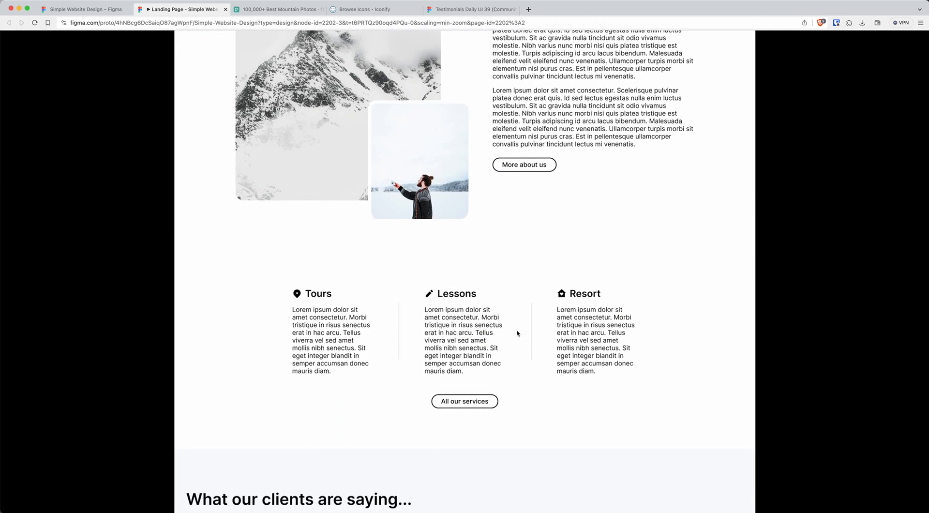
scroll(518, 333, down, 2)
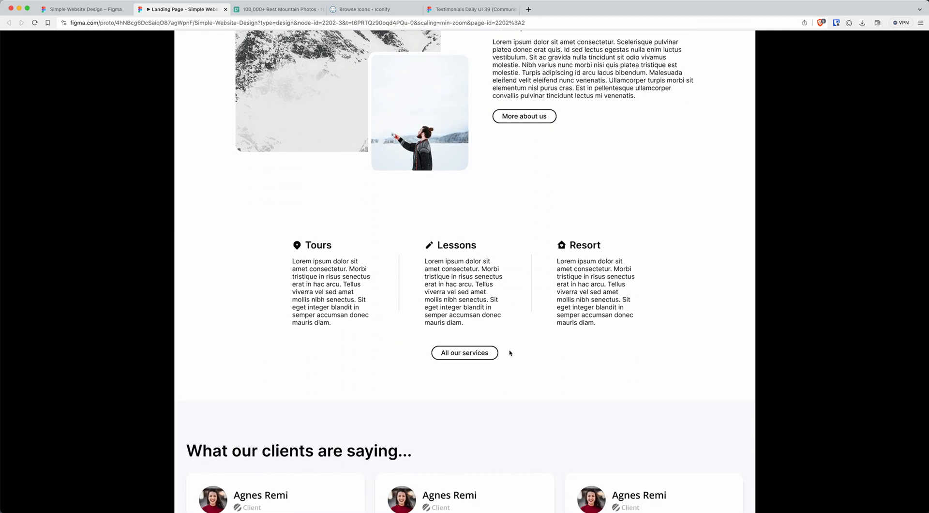
scroll(510, 353, down, 2)
scroll(470, 319, up, 1)
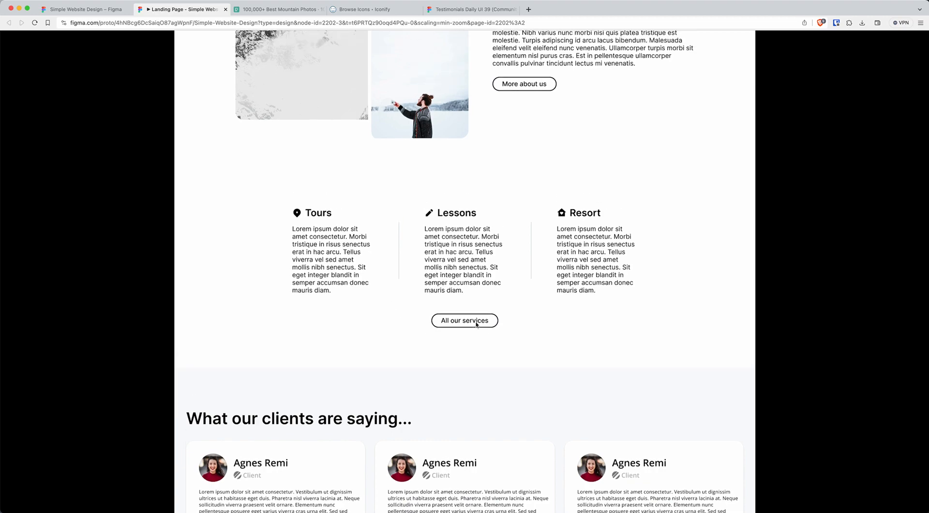
scroll(475, 322, down, 7)
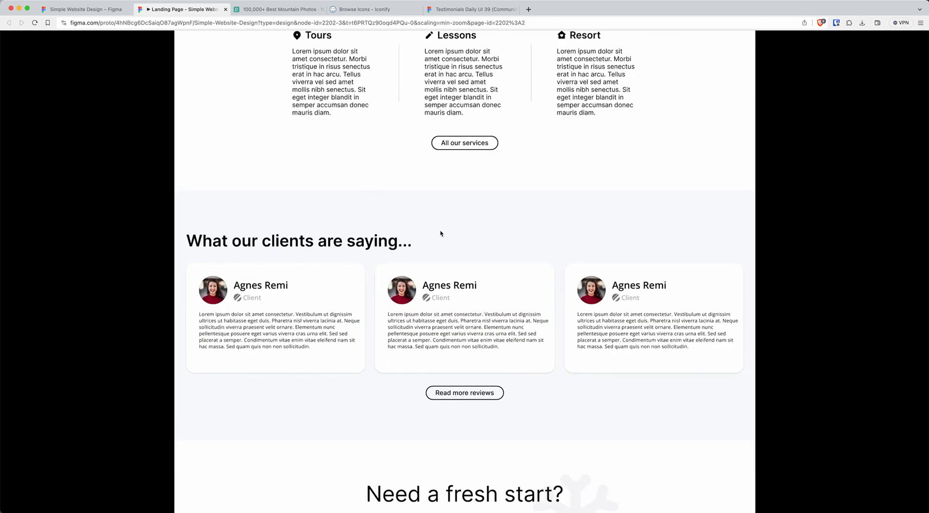
scroll(470, 244, down, 1)
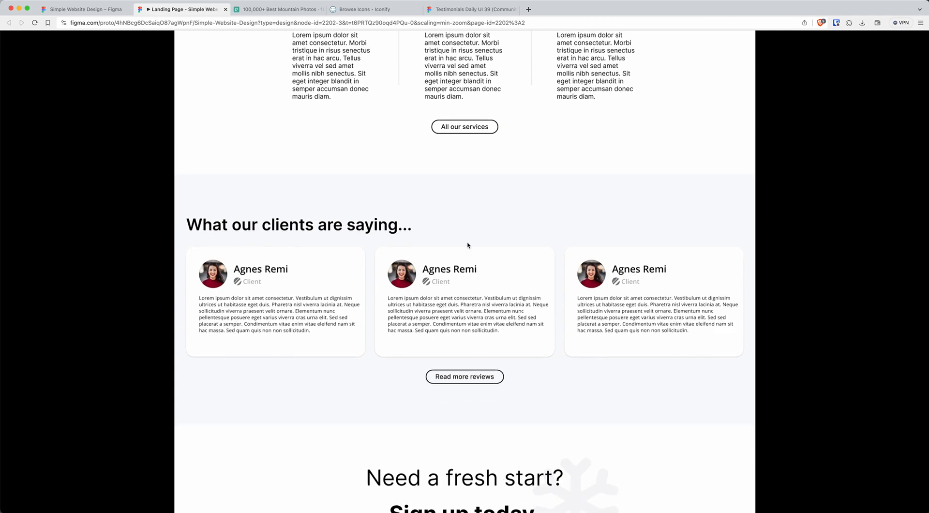
scroll(440, 293, down, 2)
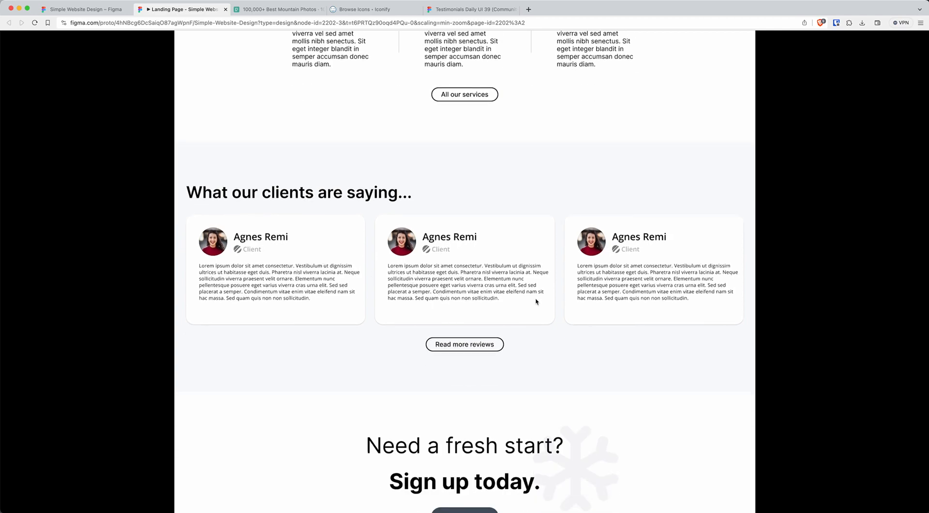
scroll(538, 300, down, 6)
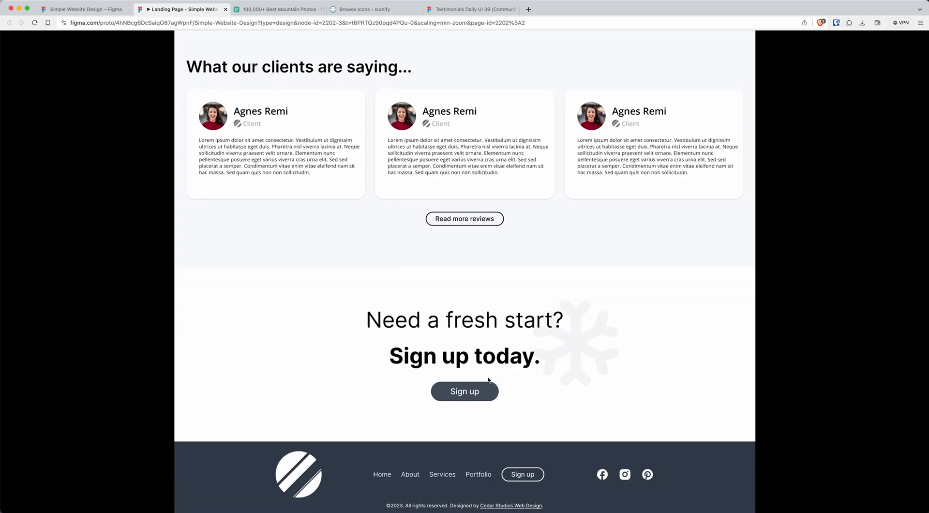